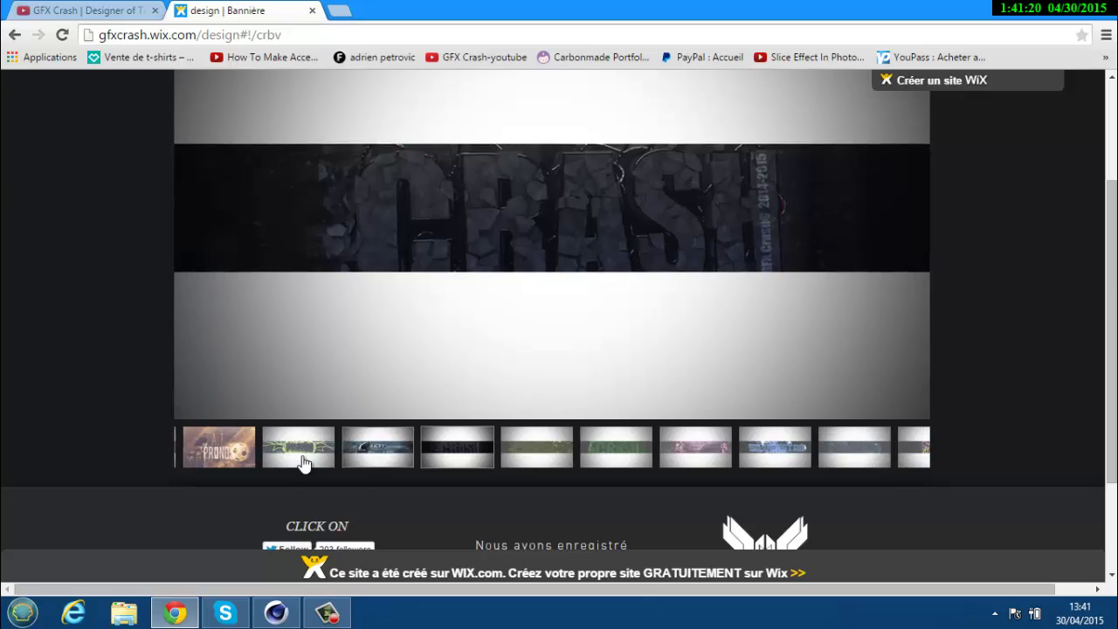
- View the shark-style banner in the website gallery and return to Cinema 4D
left_click(305, 449)
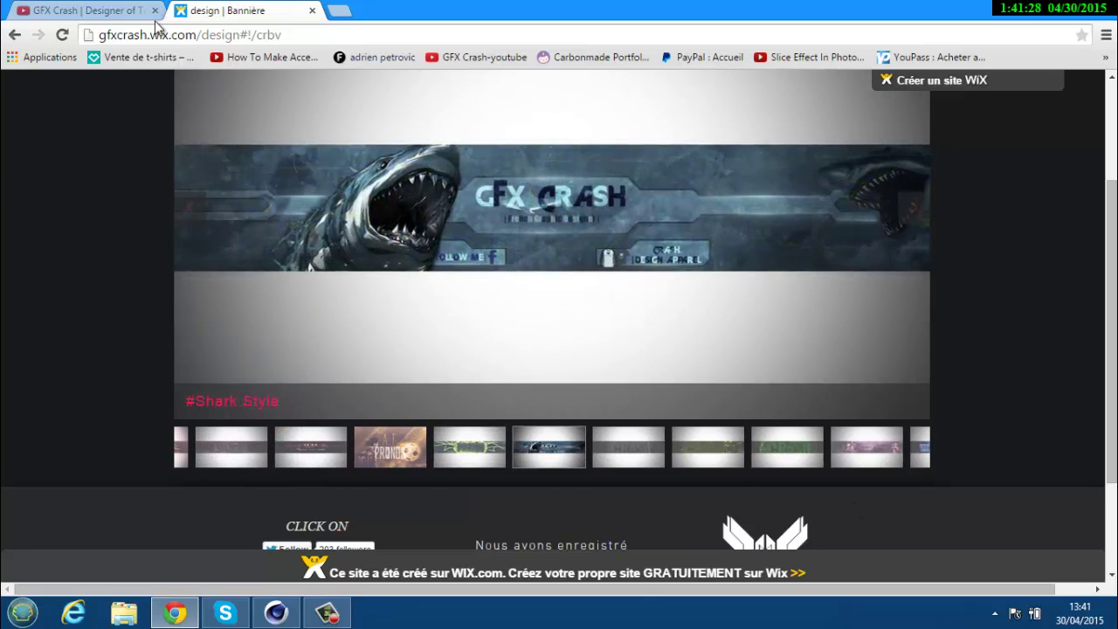
scroll(515, 116, "up", 2)
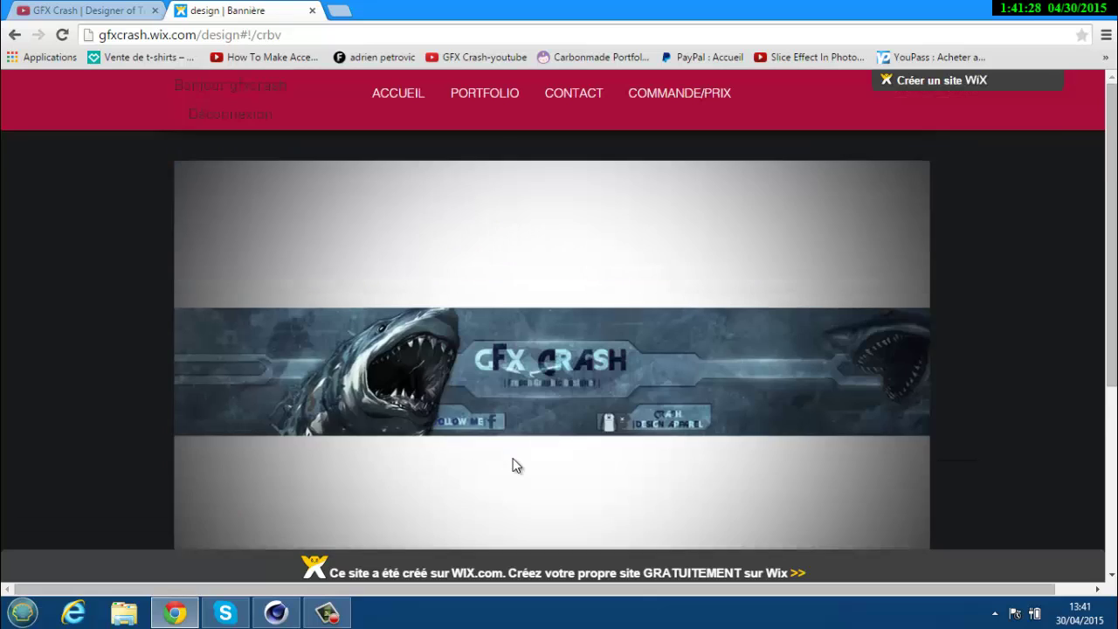
left_click(1041, 3)
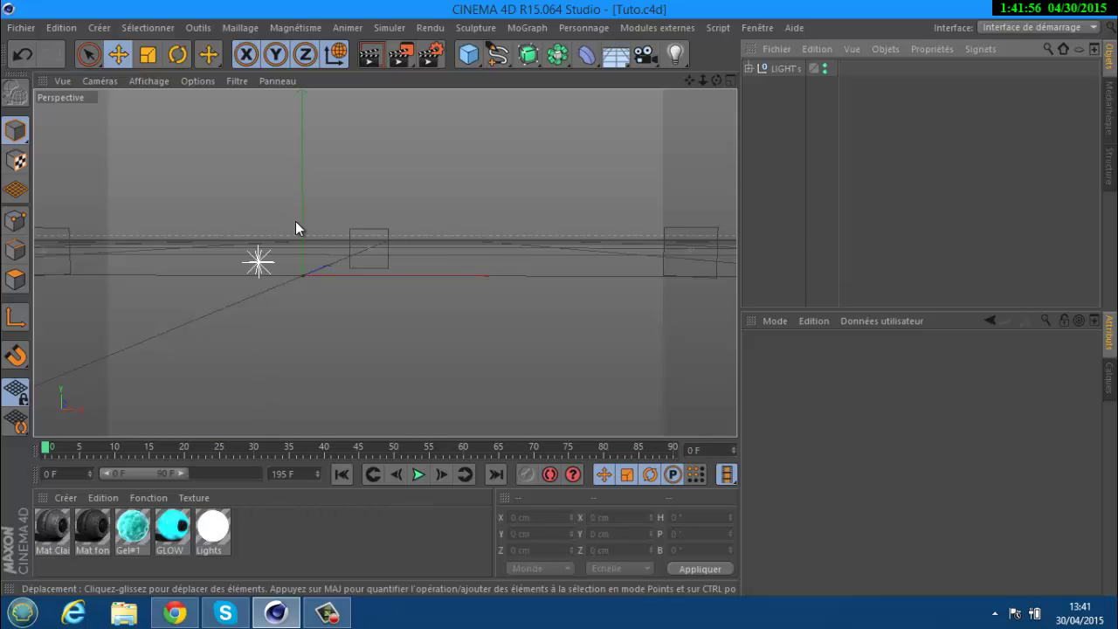
left_click(669, 28)
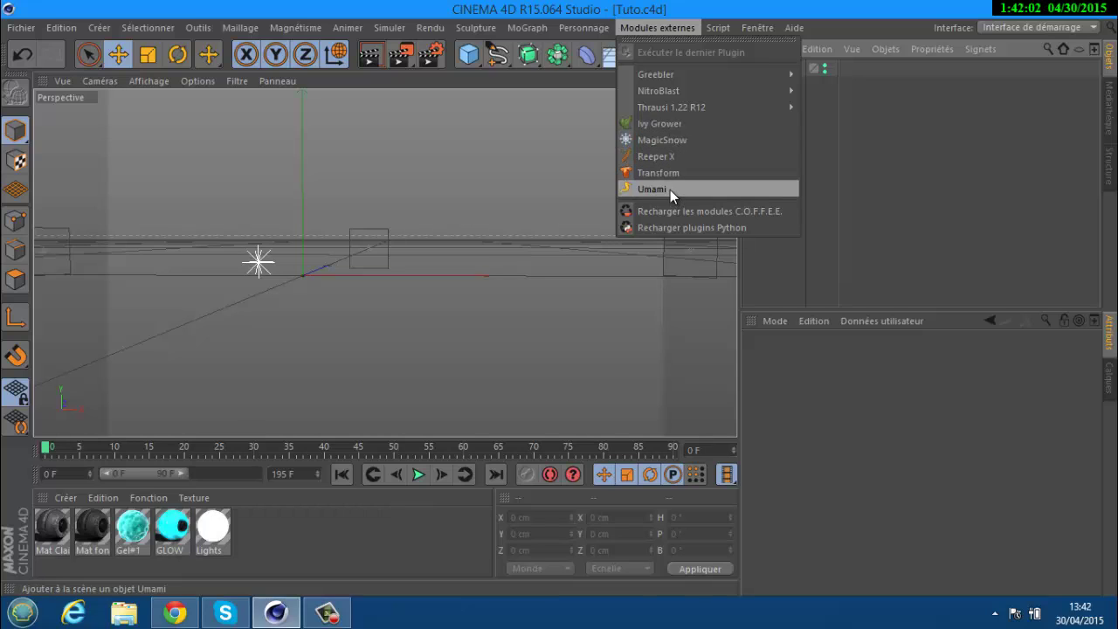
mouse_move(661, 95)
mouse_move(720, 91)
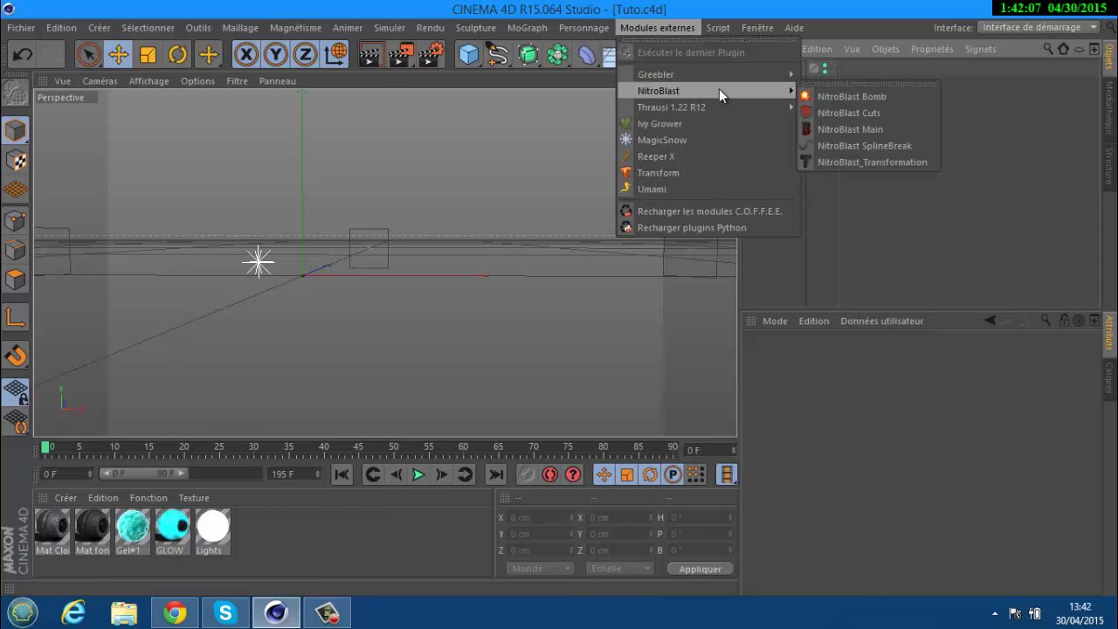
left_click(921, 219)
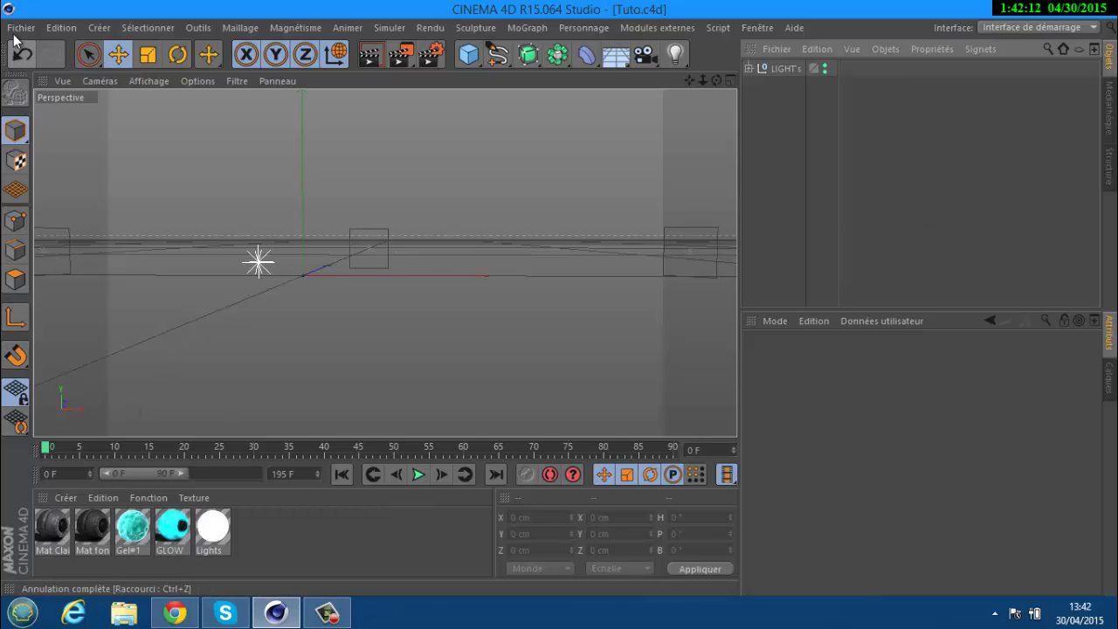
left_click(749, 68)
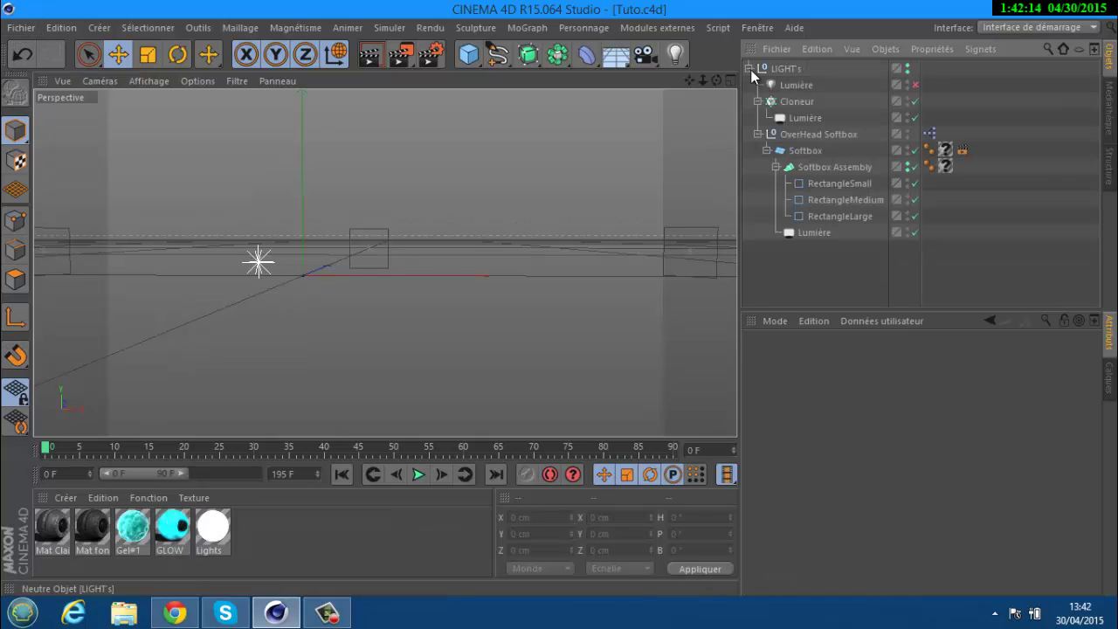
left_click(749, 69)
left_click(773, 73)
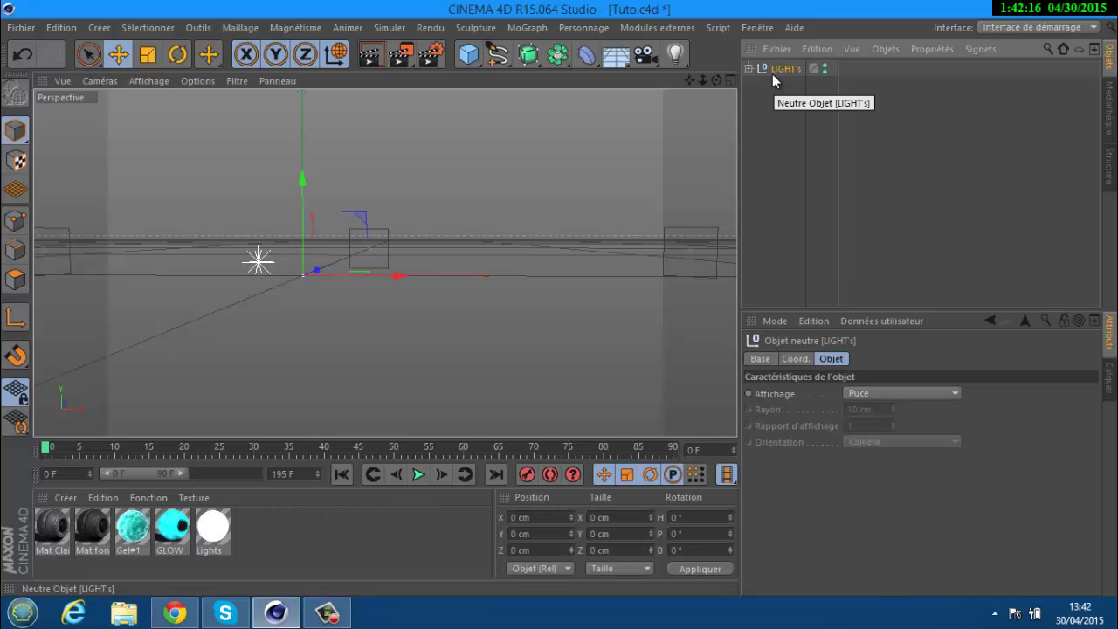
- Add a MoGraph MoTexte object to the scene and frame it in the perspective view
left_click(647, 30)
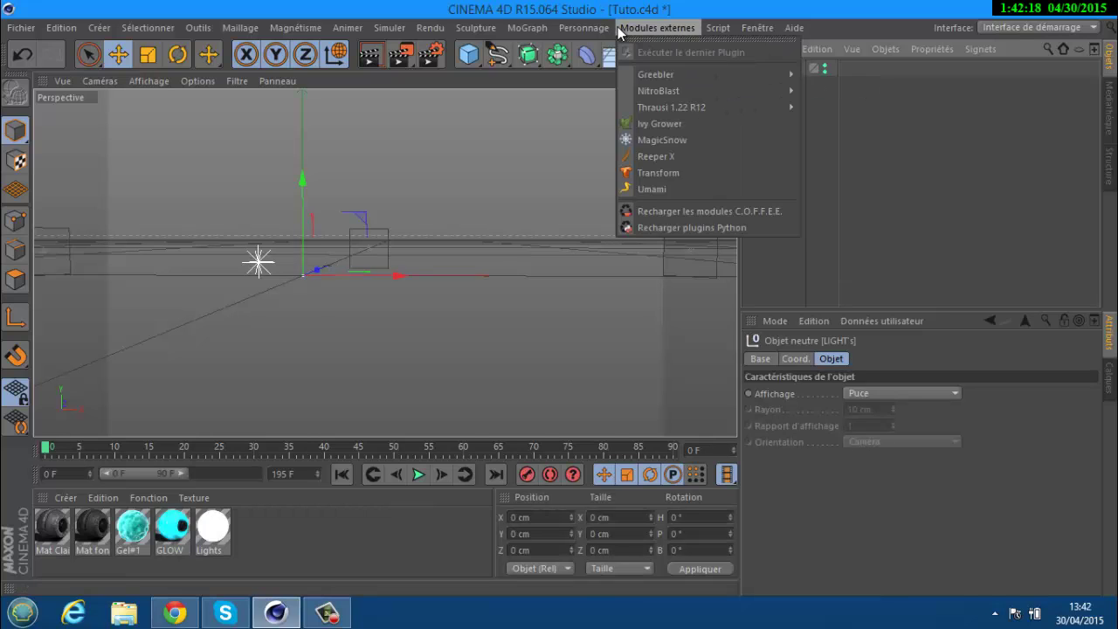
mouse_move(537, 27)
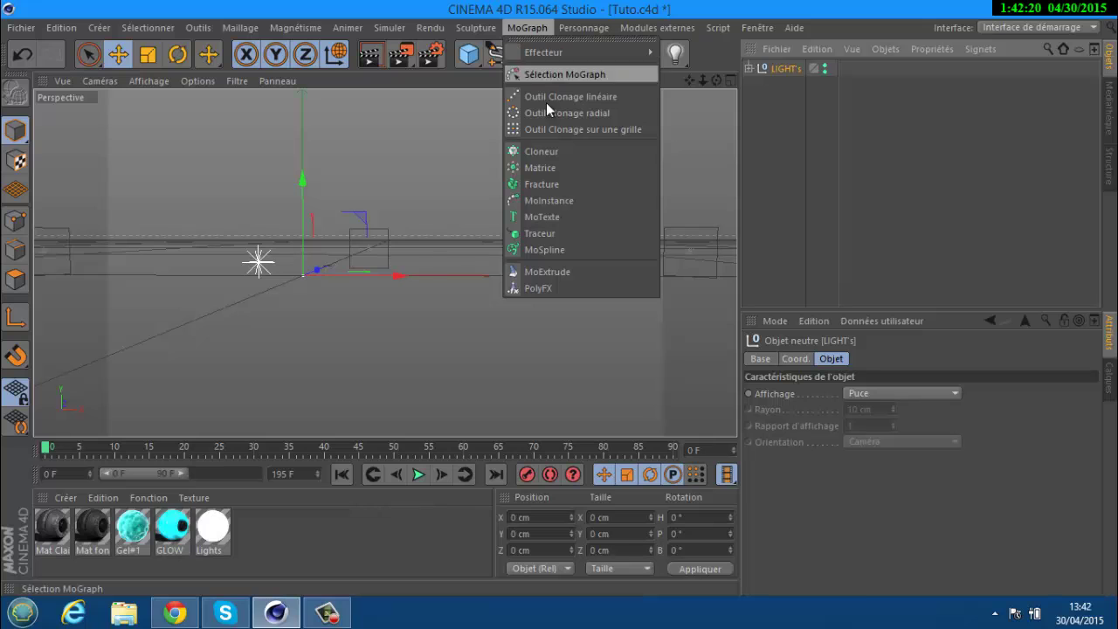
left_click(554, 217)
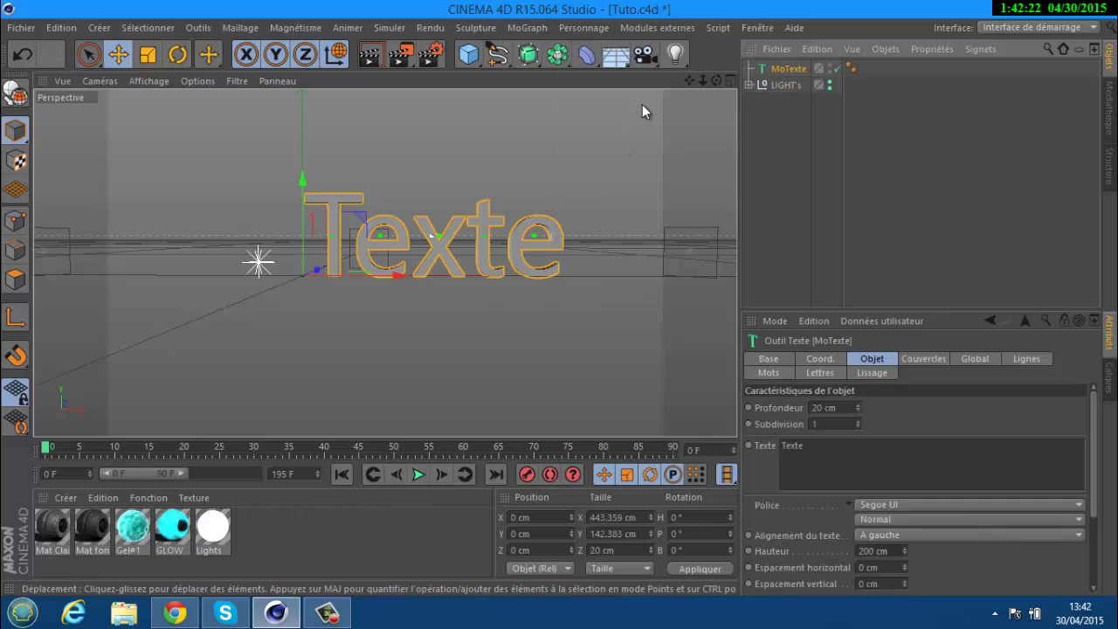
left_click_drag(688, 81, 580, 176)
scroll(419, 253, "up", 3)
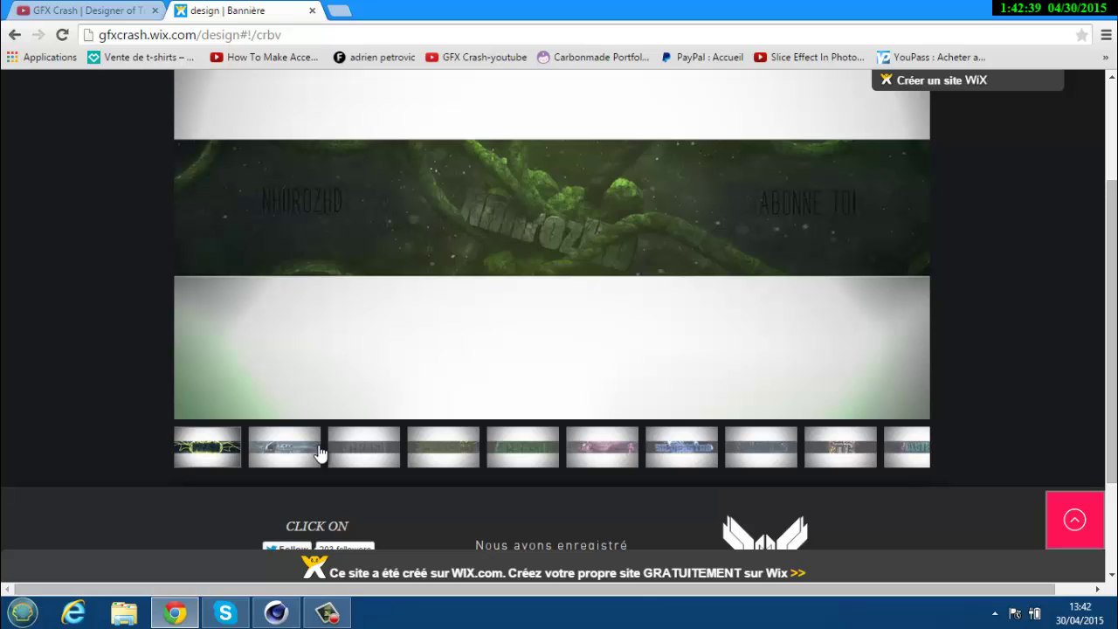
- View the Neozz Restory banner in the browser's website gallery and return to Cinema 4D
left_click(319, 450)
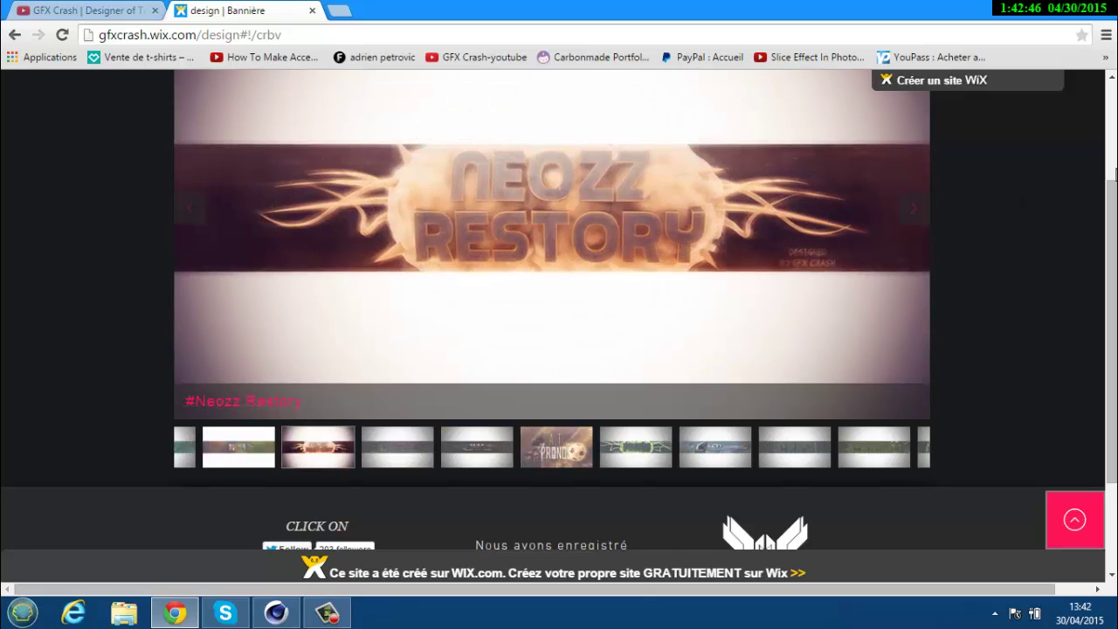
left_click(1039, 9)
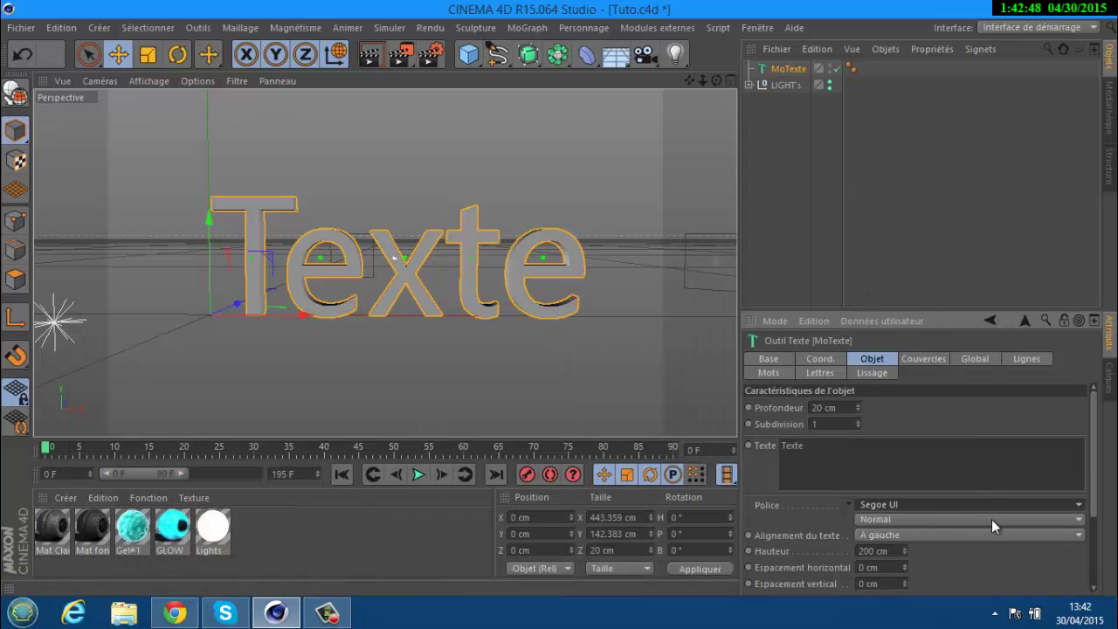
- Set the font of the MoTexte object to Piximisa
left_click(908, 506)
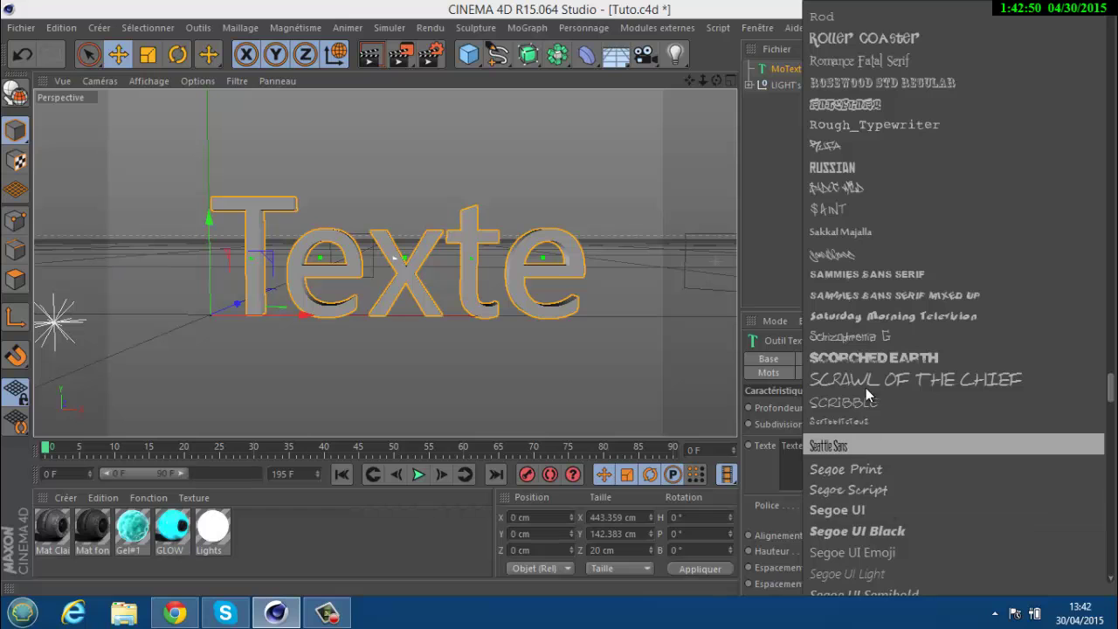
scroll(865, 387, "down", 8)
scroll(865, 387, "down", 15)
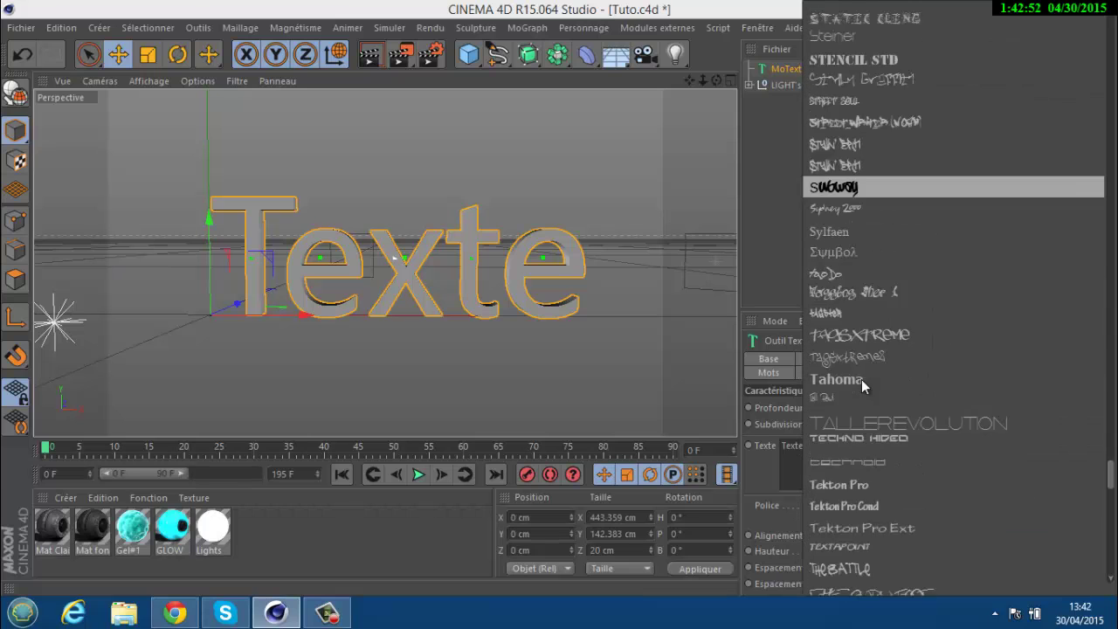
scroll(857, 366, "down", 10)
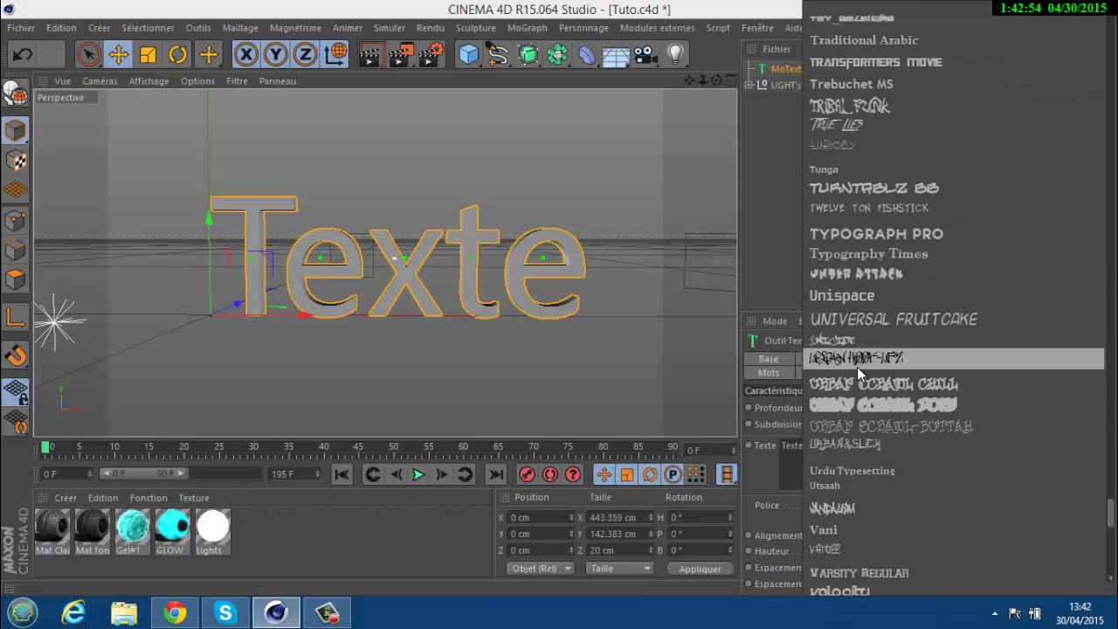
scroll(856, 367, "up", 7)
scroll(857, 367, "up", 20)
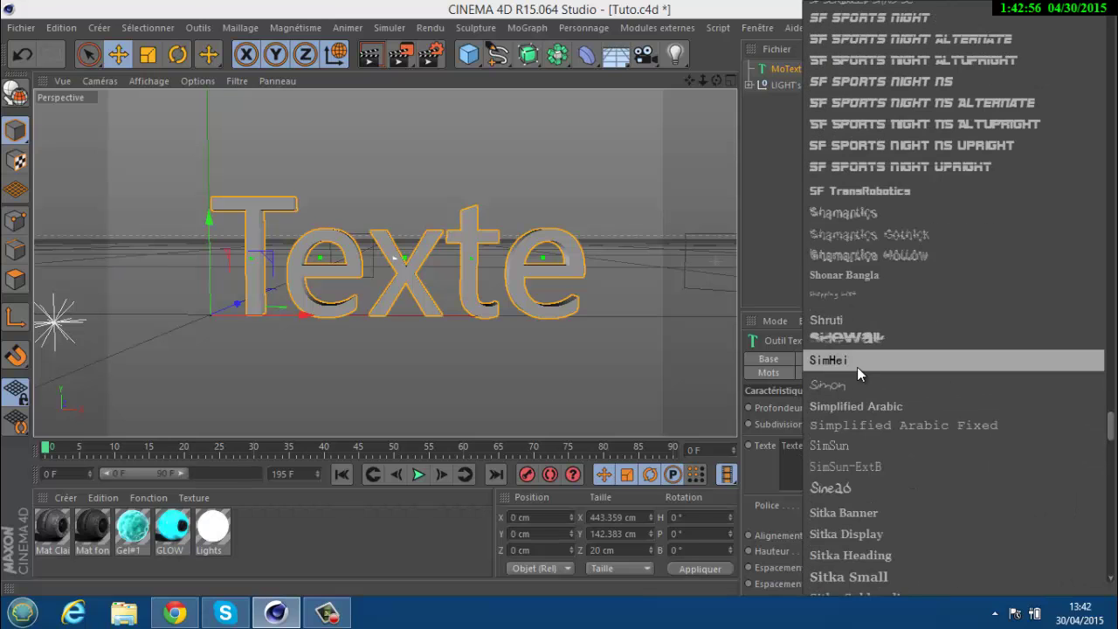
scroll(857, 367, "up", 15)
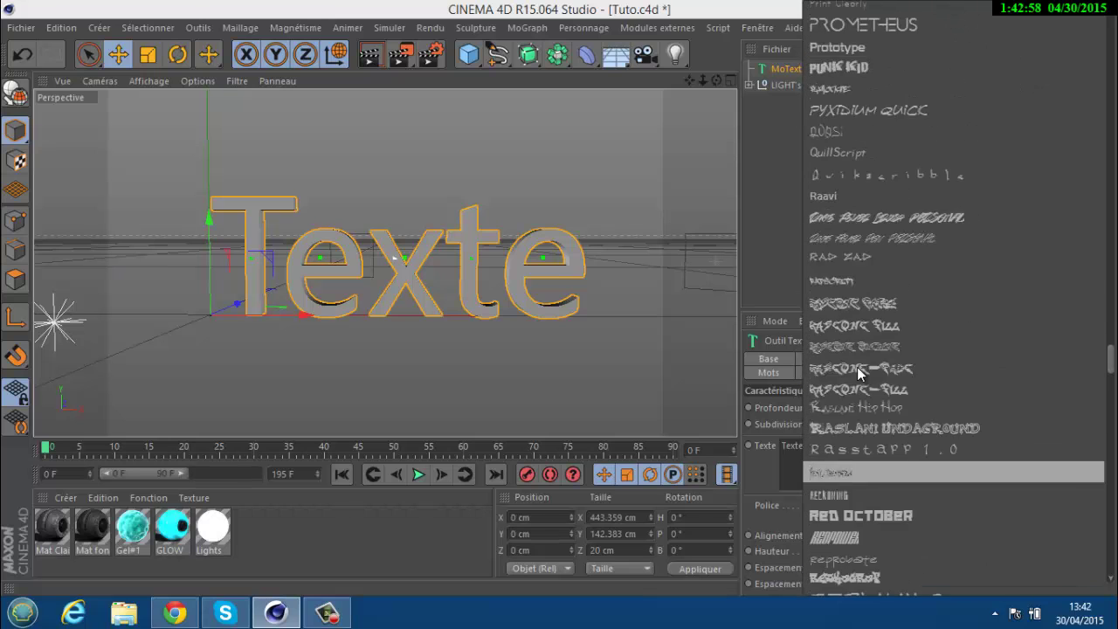
scroll(857, 367, "up", 3)
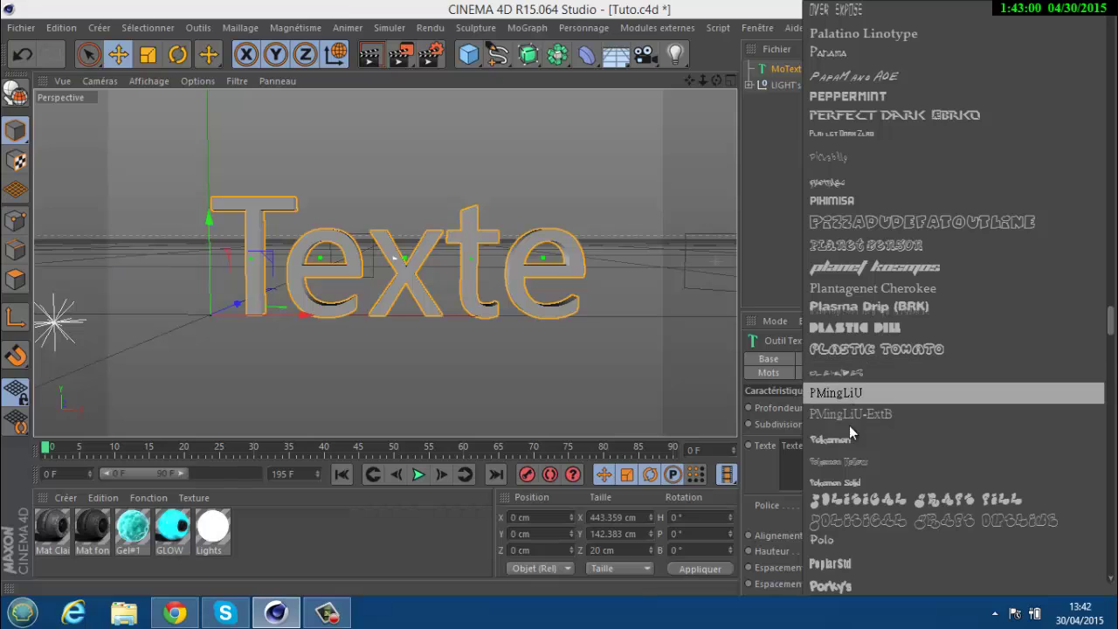
left_click(818, 201)
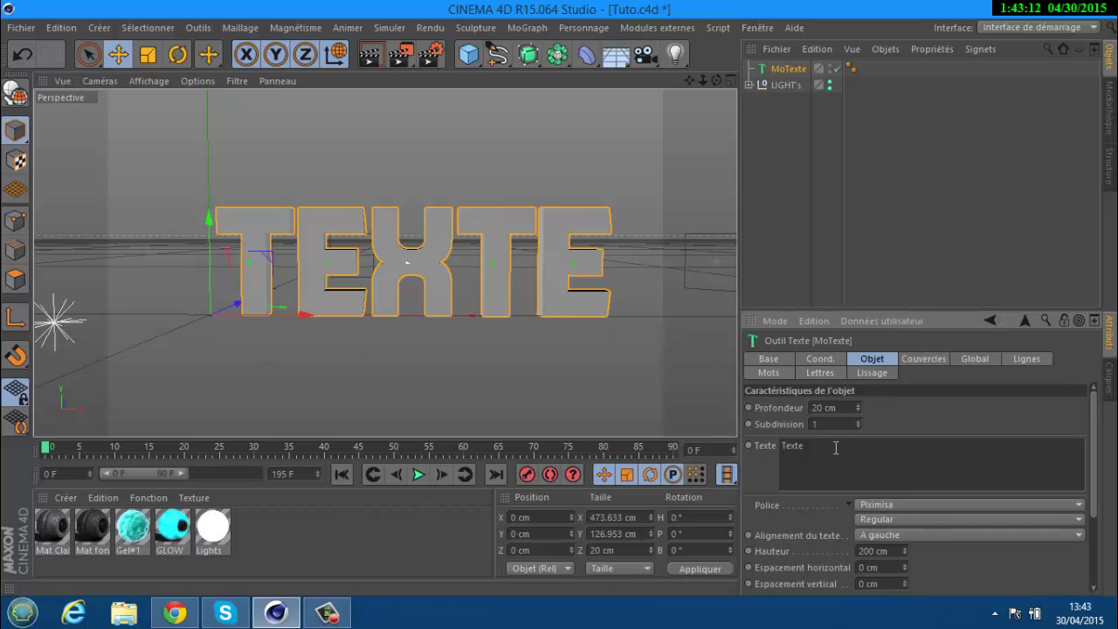
- Replace the MoTexte object's default text with CRASH
left_click_drag(836, 447, 779, 447)
type("CRASH")
left_click(895, 414)
scroll(464, 210, "up", 2)
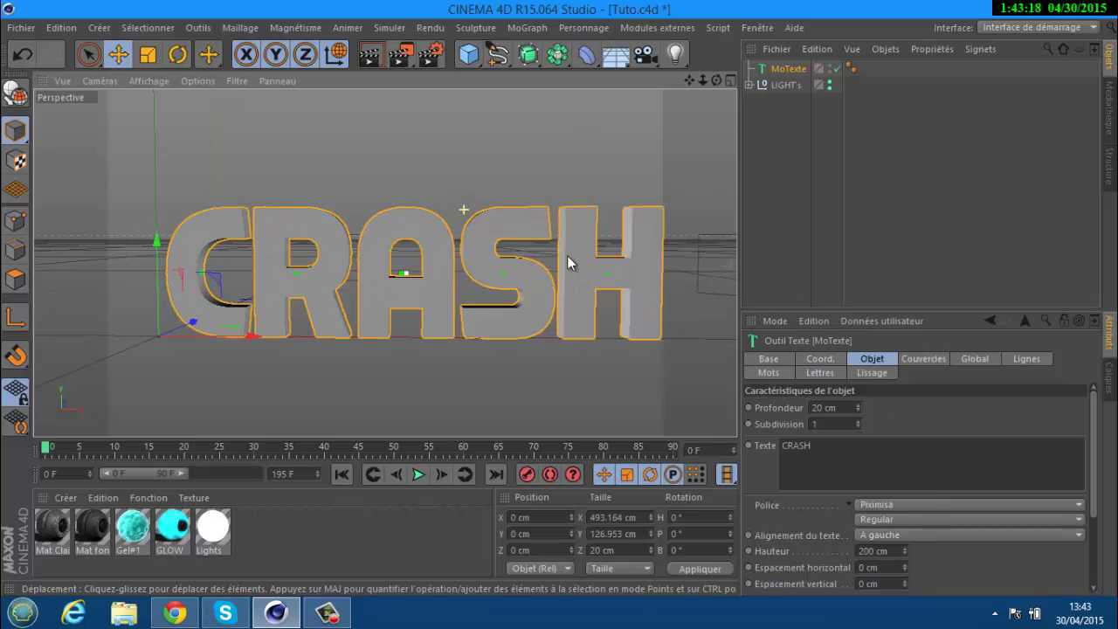
left_click(908, 504)
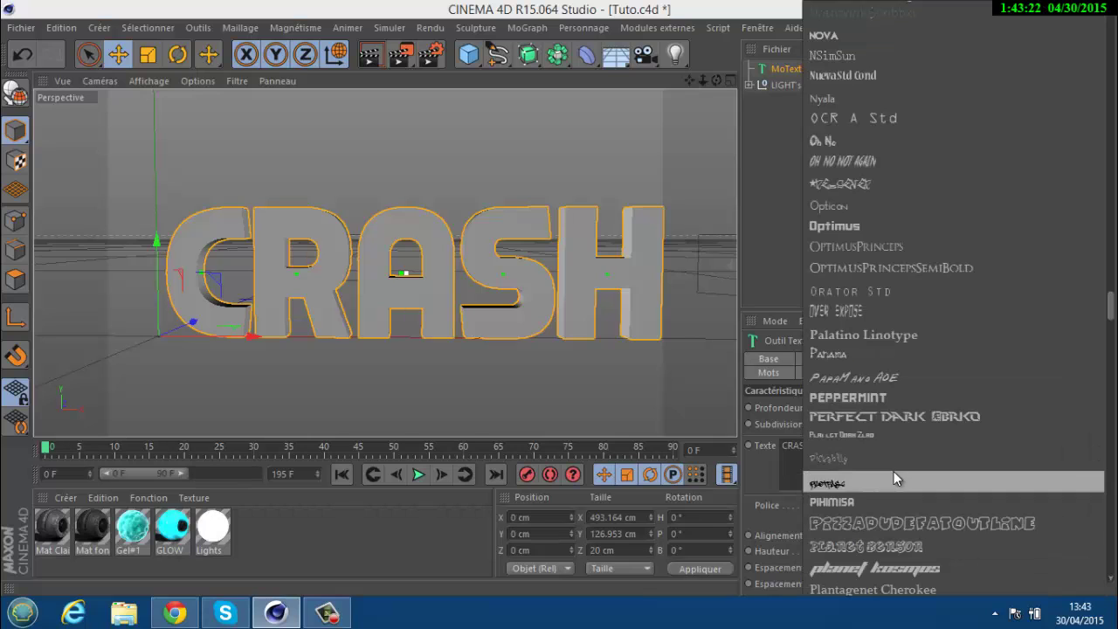
scroll(851, 162, "up", 4)
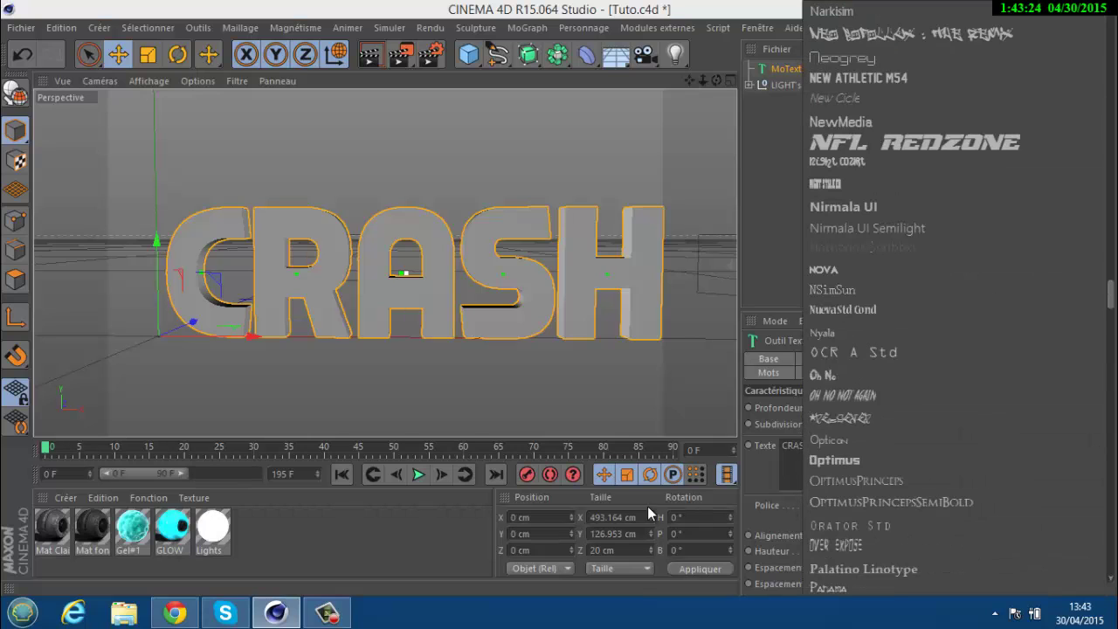
left_click(546, 422)
left_click(606, 370)
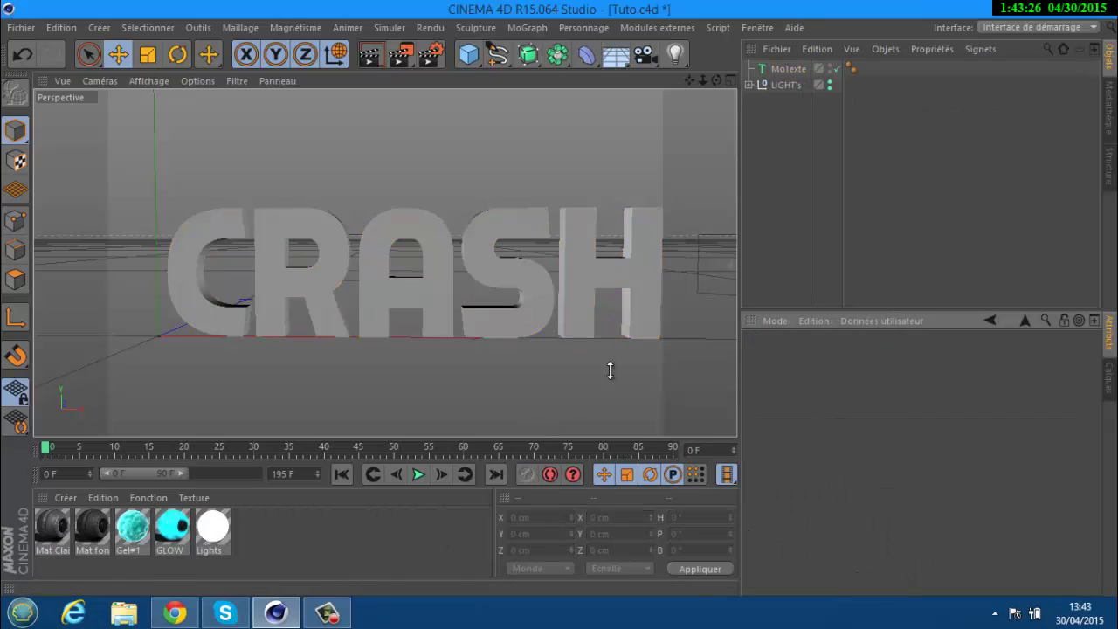
- Select the CRASH text and examine its extruded letters from several viewing angles
left_click(781, 69)
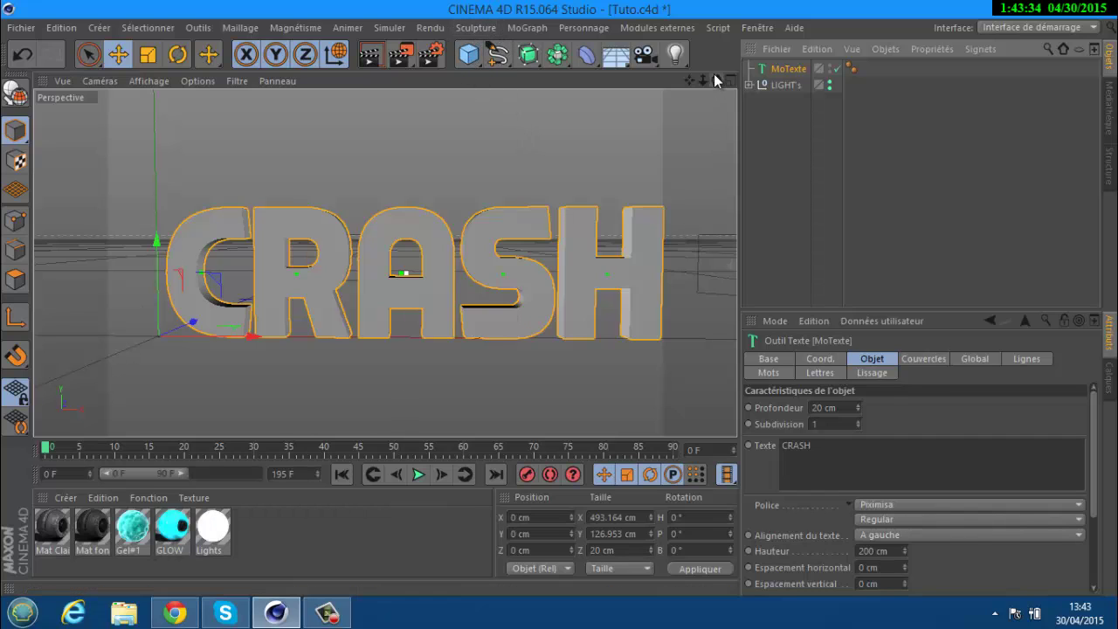
left_click_drag(715, 79, 568, 304)
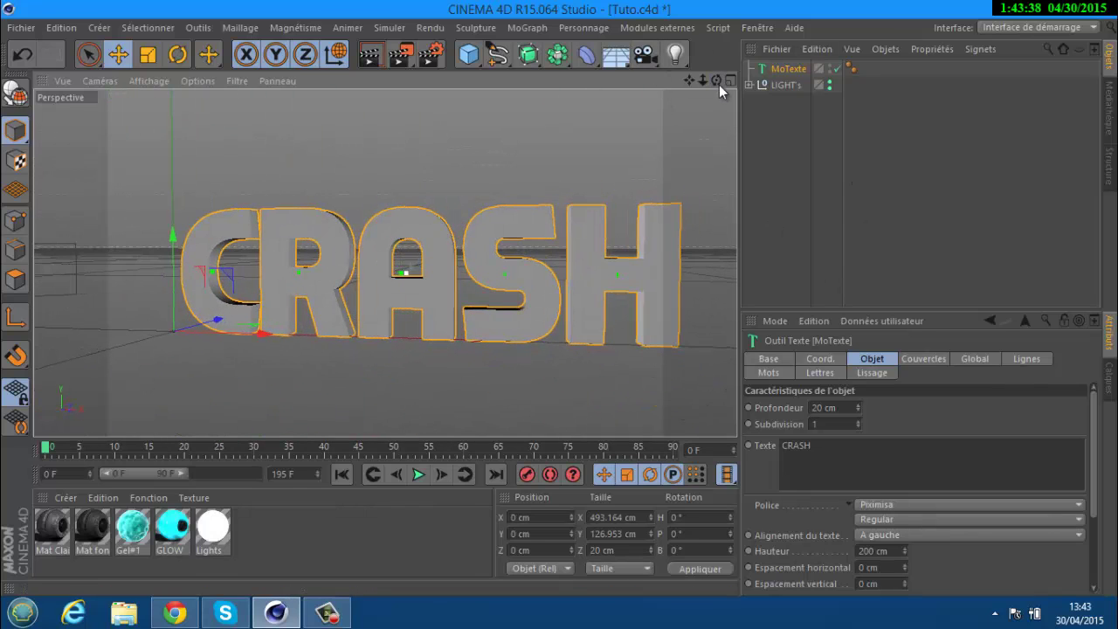
left_click_drag(715, 80, 576, 279)
left_click_drag(688, 81, 243, 298)
scroll(236, 300, "up", 6)
scroll(482, 254, "down", 7)
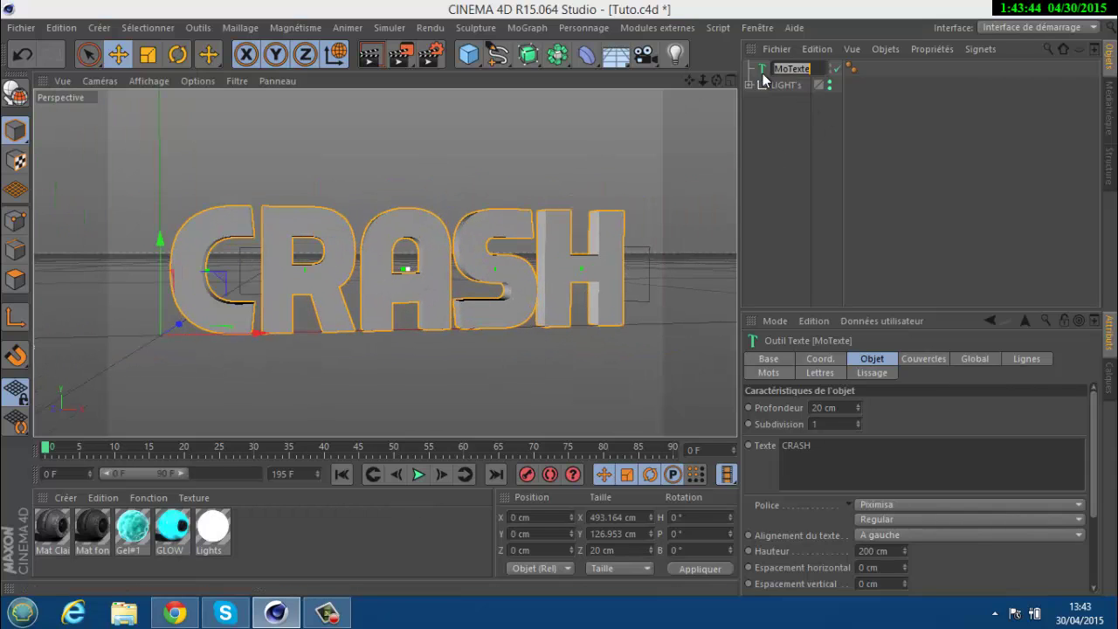
double_click(790, 68)
key("Return")
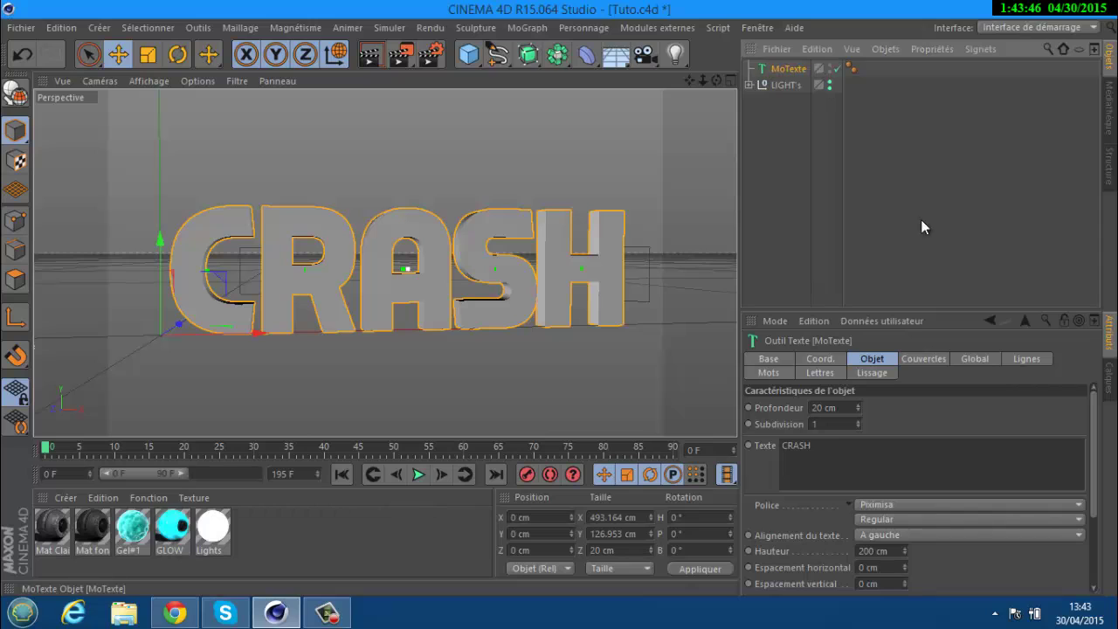
- Set both the start and end caps of the CRASH text to Couvercle et biseau
left_click(920, 360)
left_click(895, 407)
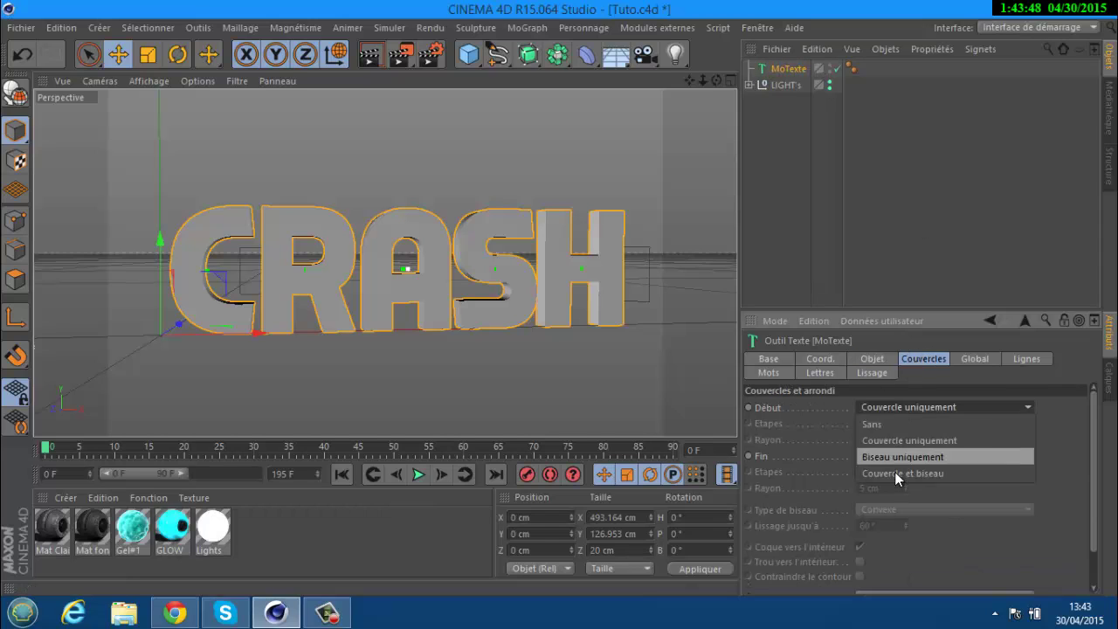
left_click(895, 472)
left_click(951, 454)
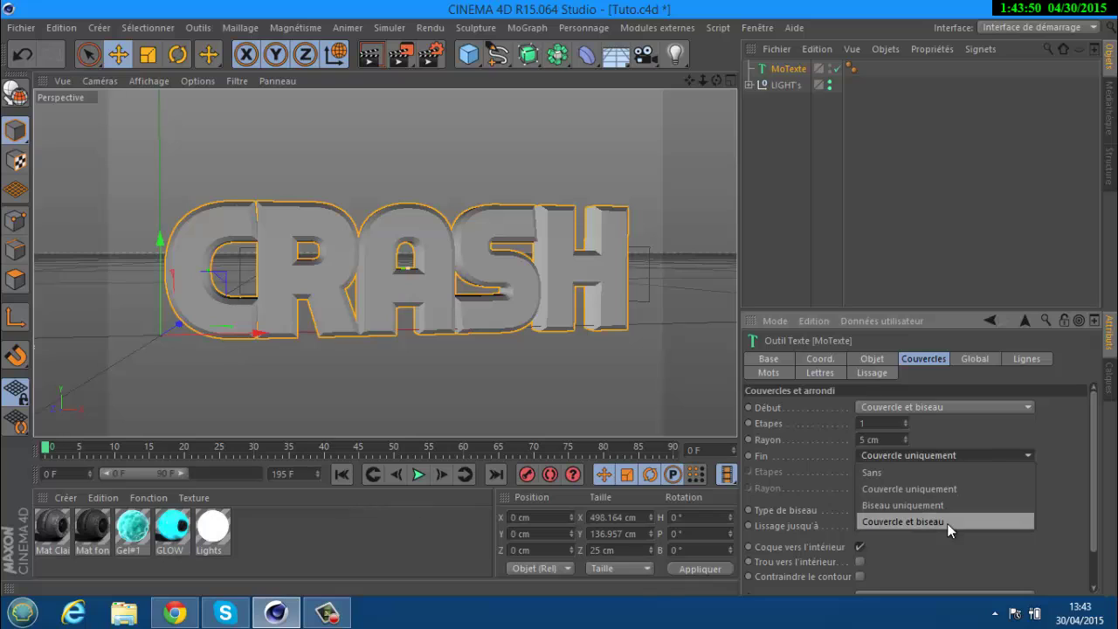
left_click(947, 521)
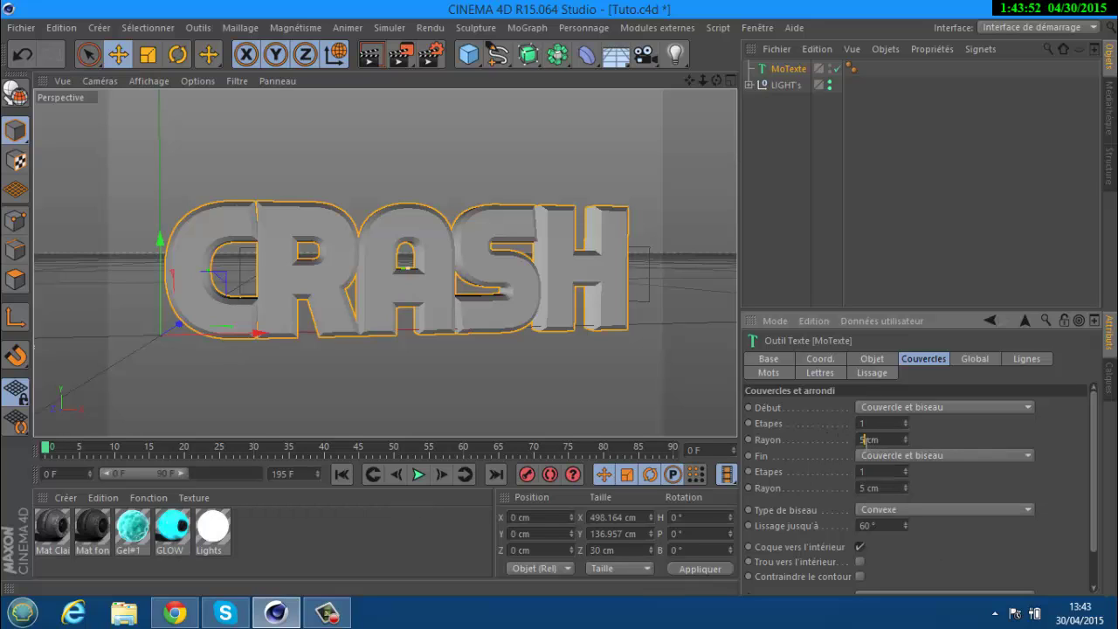
- Set the bevel radius of both the start and end caps to 1 cm
type("1")
key("Return")
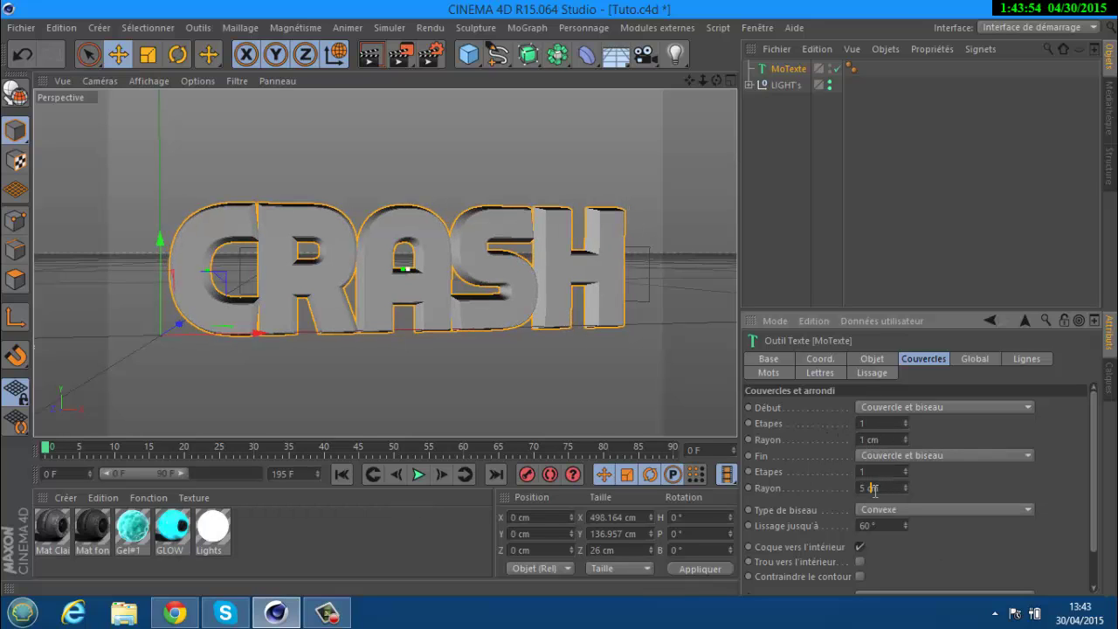
double_click(870, 488)
type("1")
key("Return")
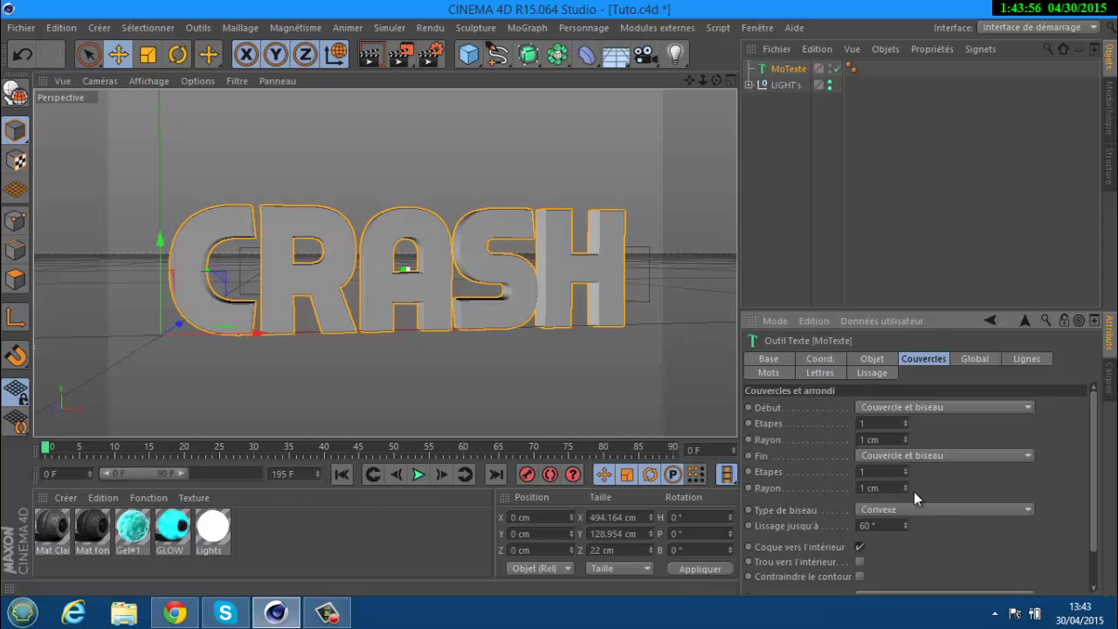
- Set the extrusion depth (Profondeur) of the CRASH text to 50 cm
left_click(857, 356)
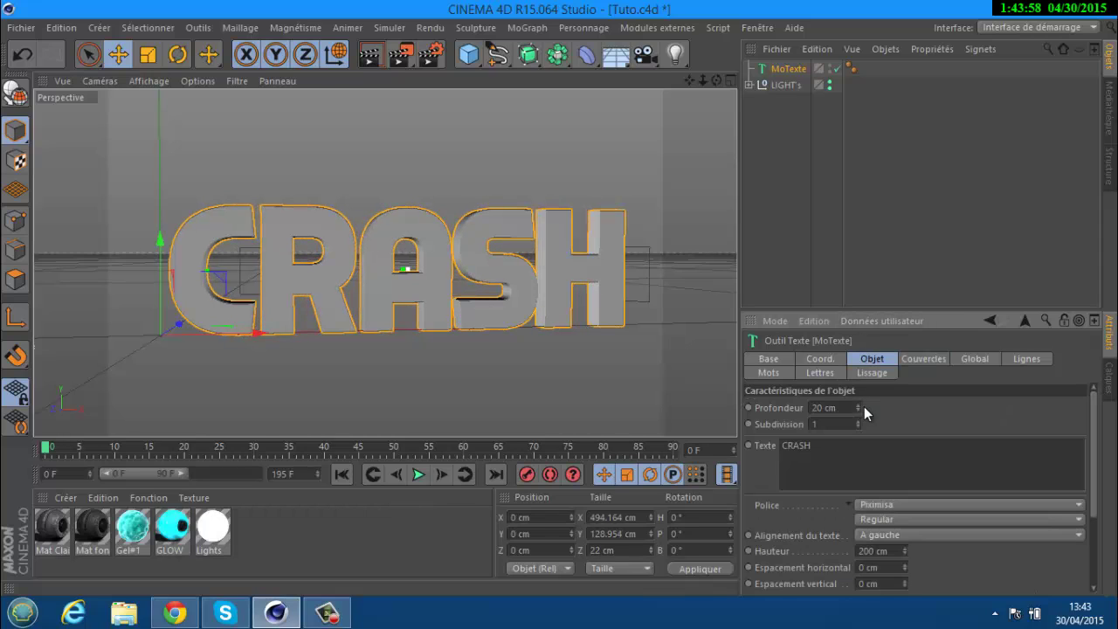
left_click_drag(715, 81, 561, 298)
left_click(812, 407)
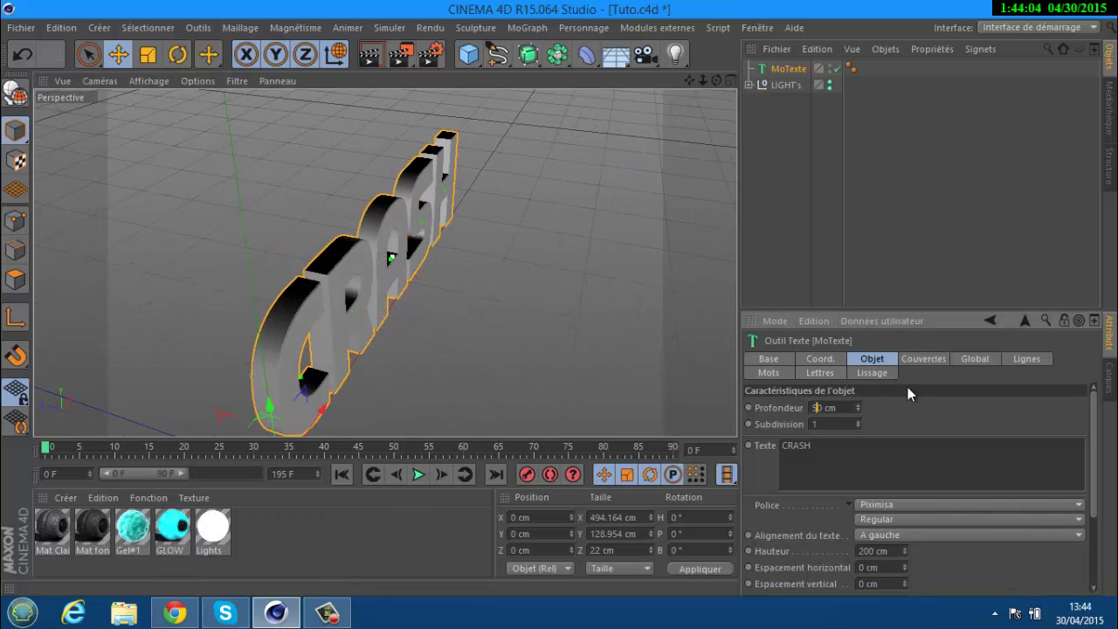
key("Return")
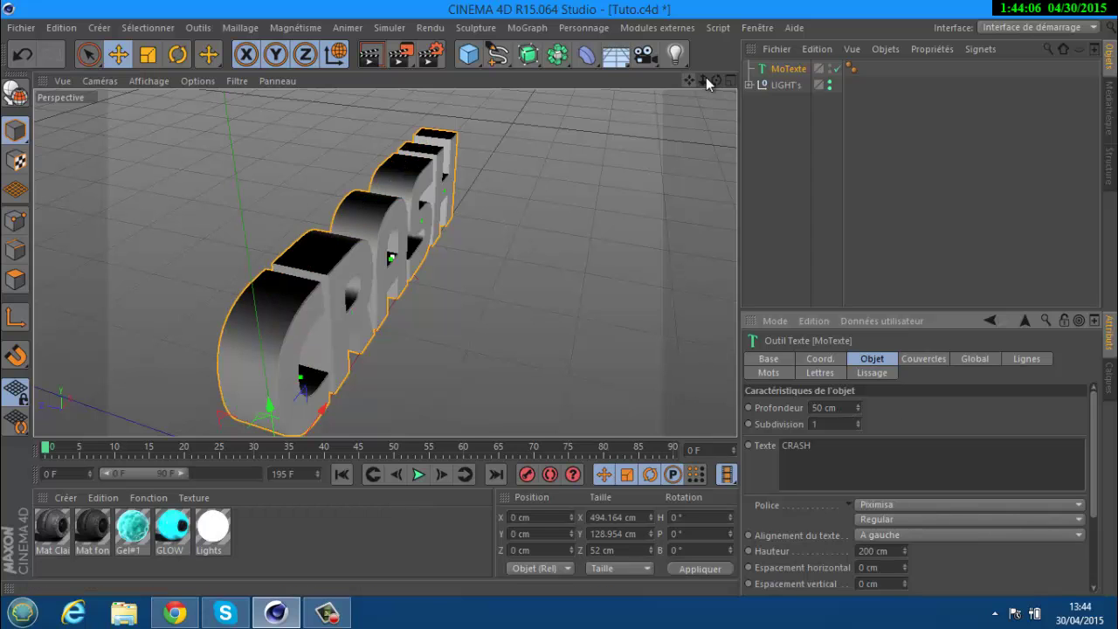
mouse_move(561, 297)
left_mouse_down()
mouse_move(550, 288)
mouse_move(561, 298)
left_mouse_up()
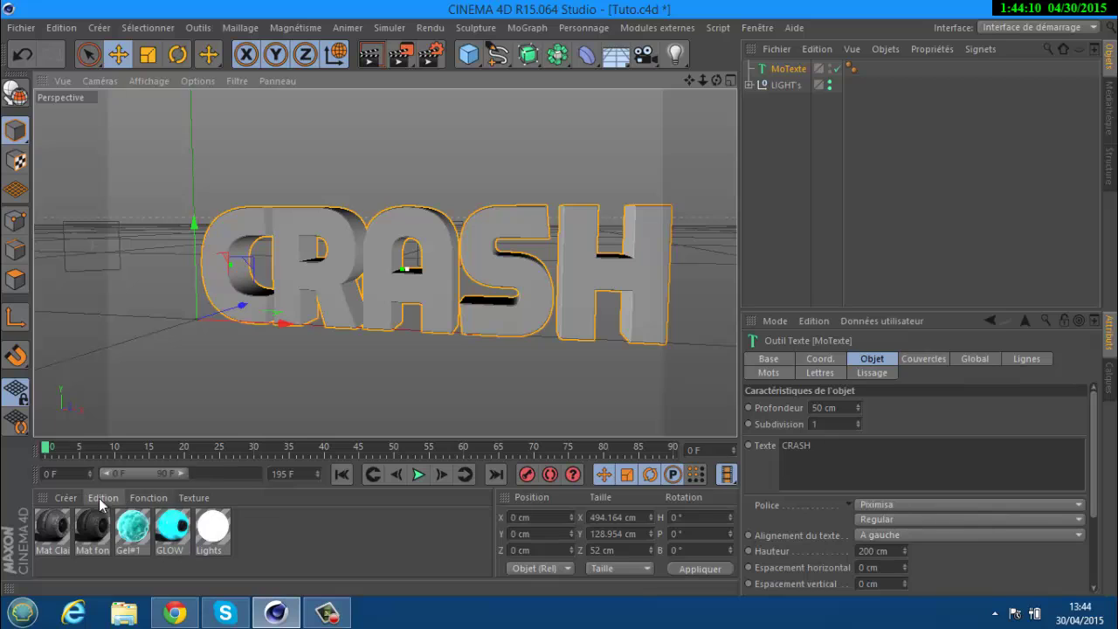
- Apply the Mat Clair material to the CRASH MoTexte object
left_click(50, 525)
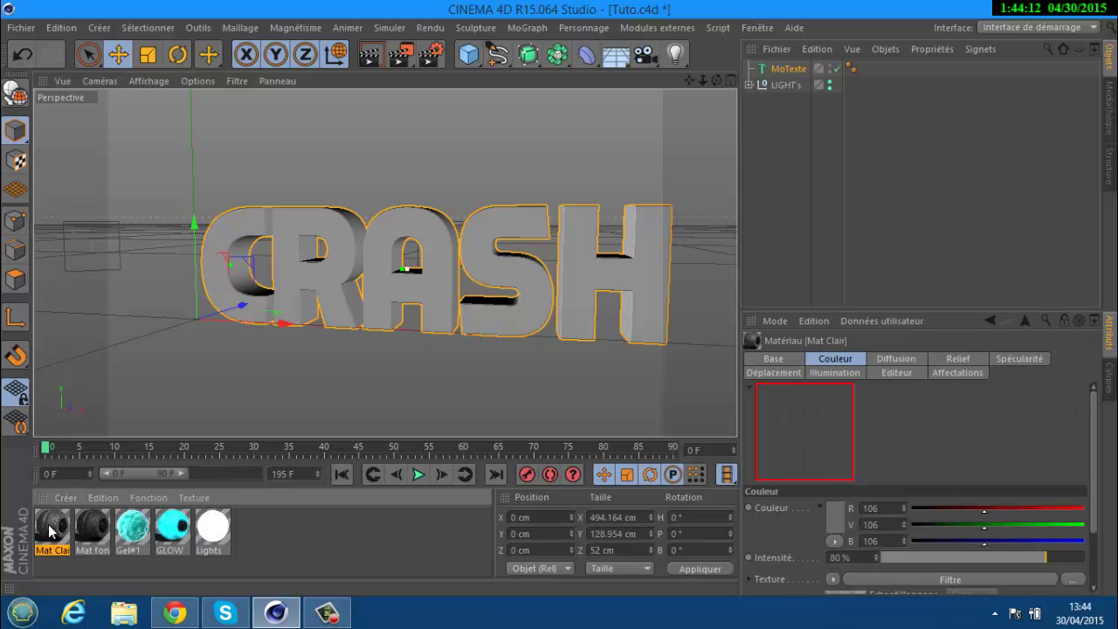
left_click(94, 528)
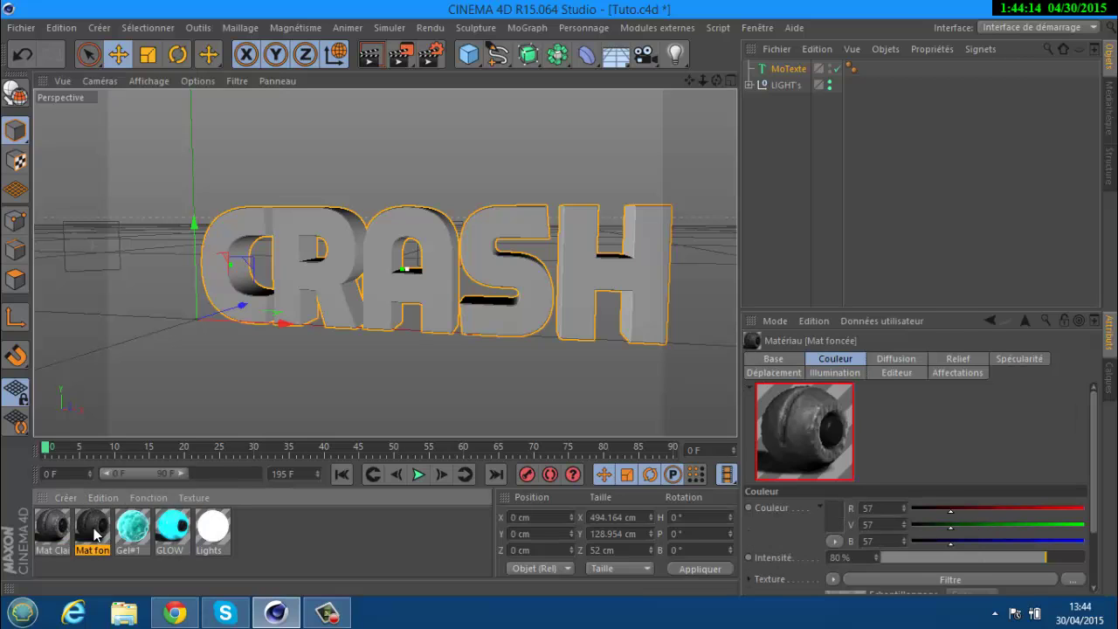
left_click_drag(56, 534, 788, 70)
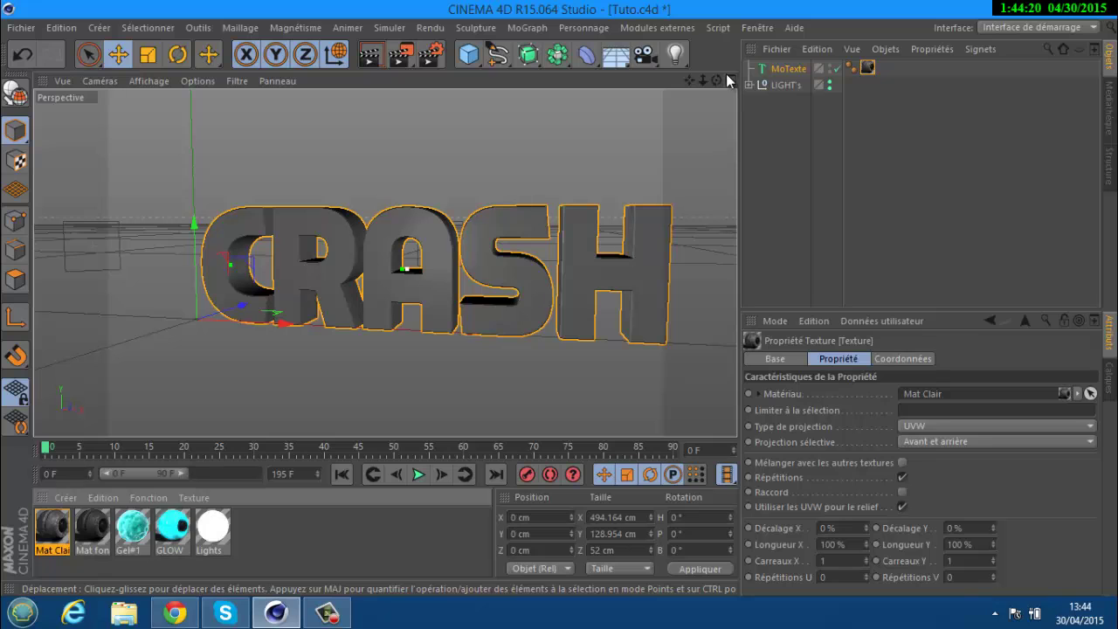
left_click_drag(564, 298, 561, 298, "alt")
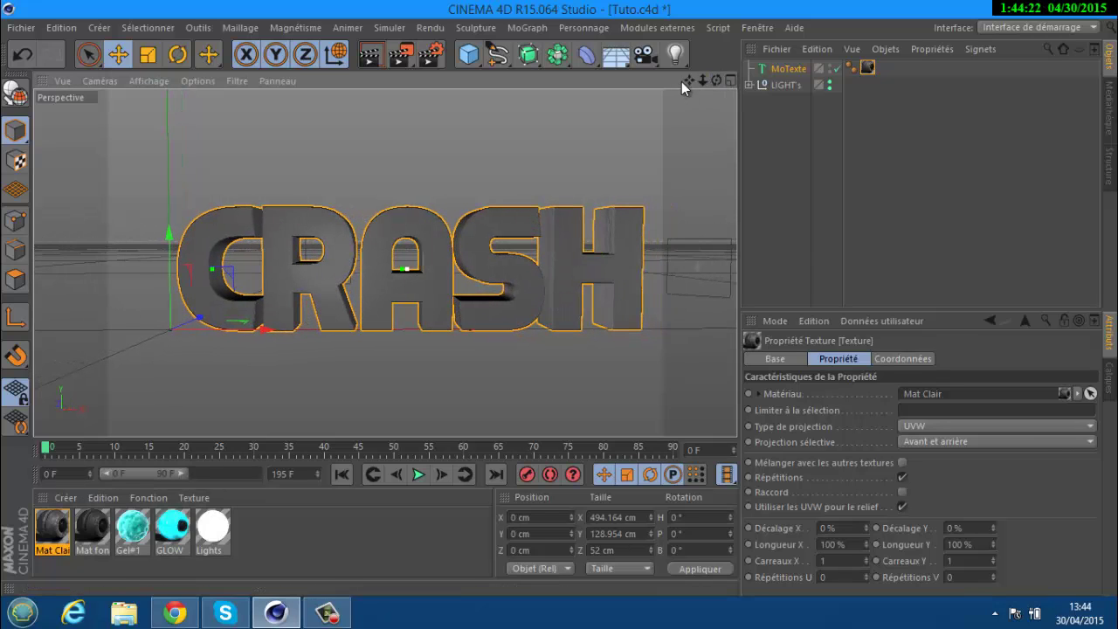
left_click_drag(686, 82, 661, 84)
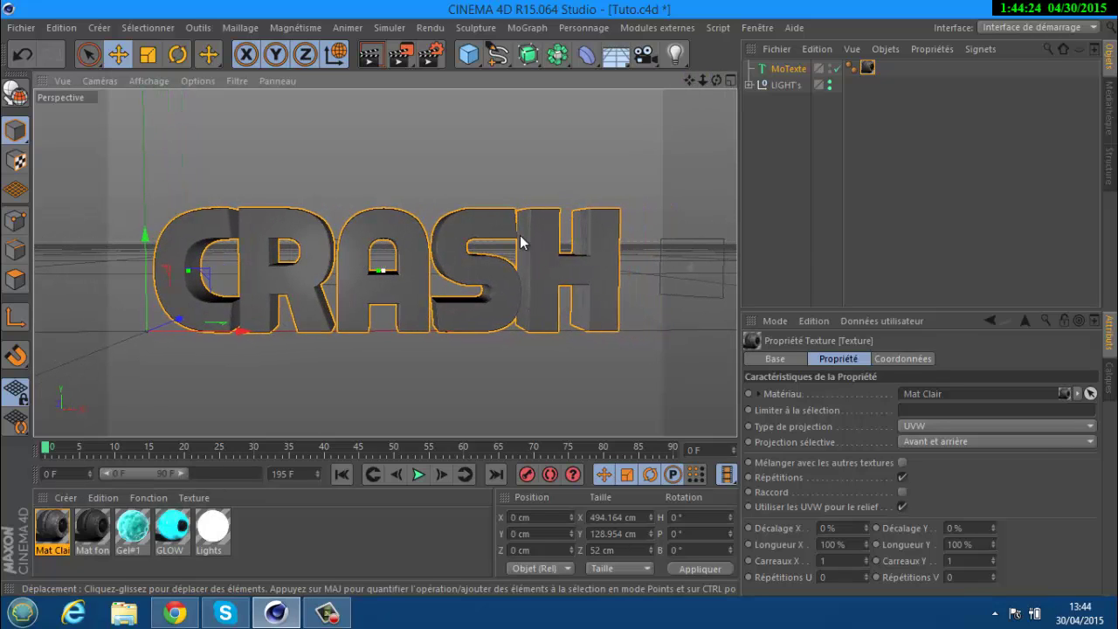
- Duplicate the CRASH MoTexte object and nest the copy inside a new Réseau d'atomes object
left_click(776, 69)
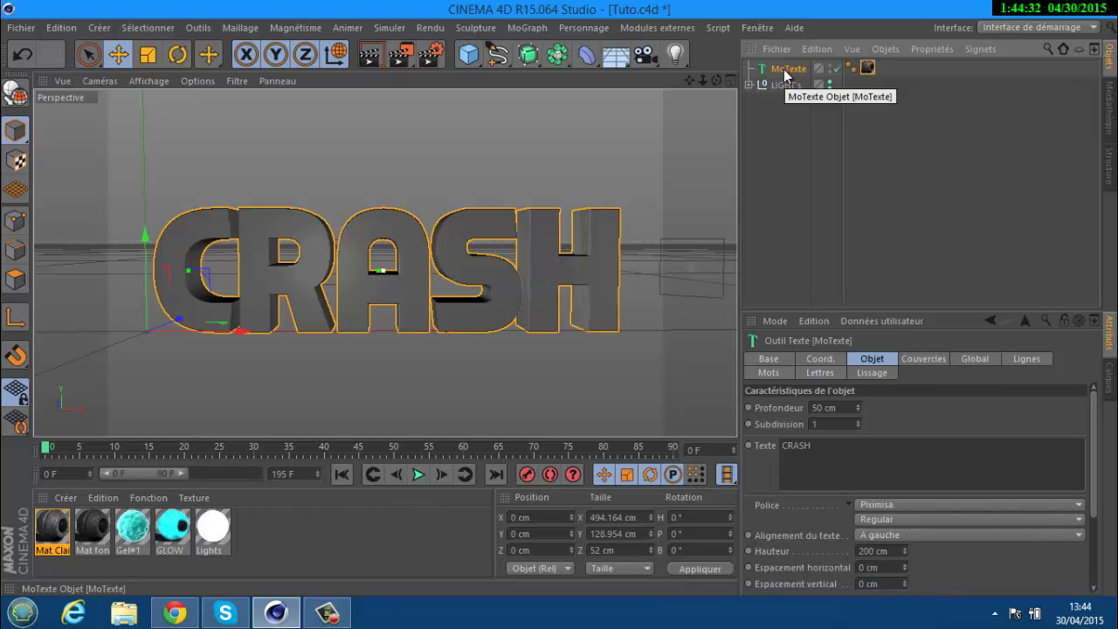
key("ctrl+v")
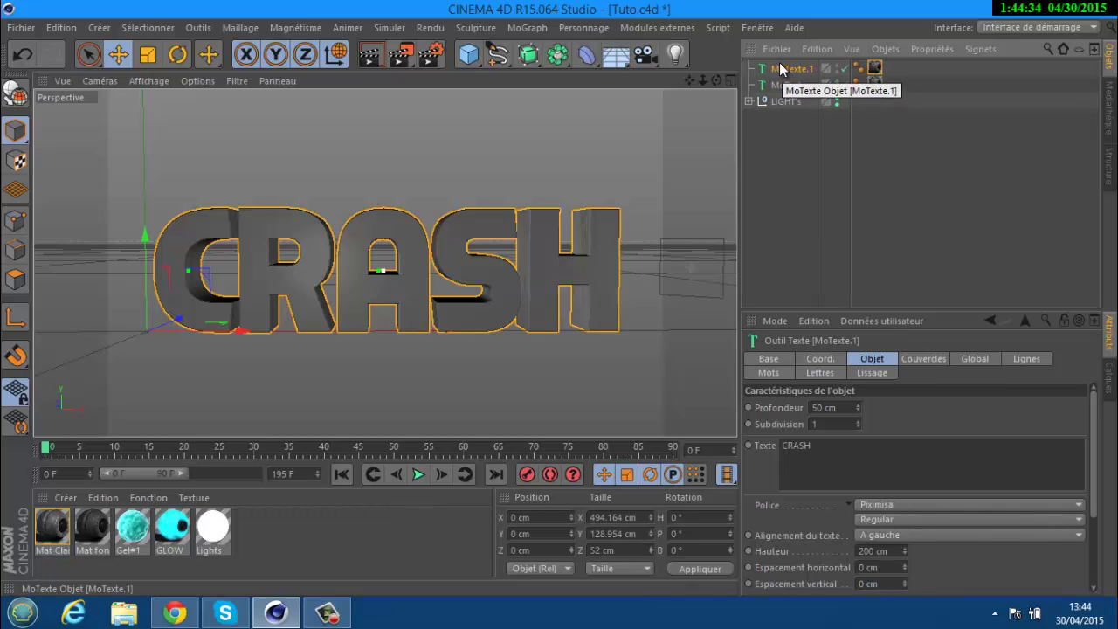
left_click(557, 54)
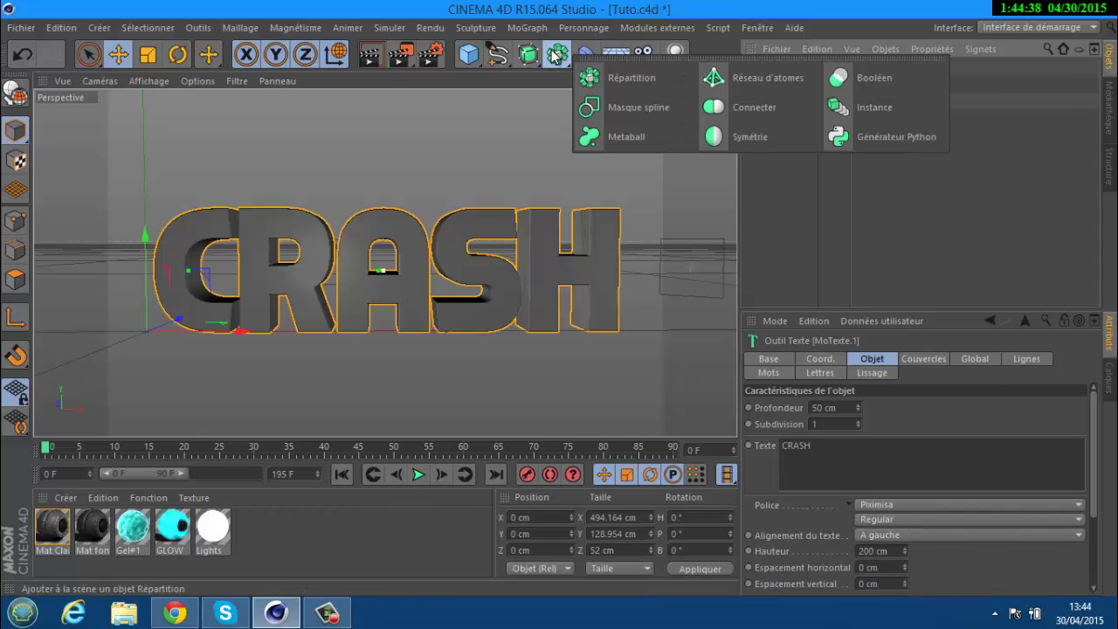
left_click(763, 84)
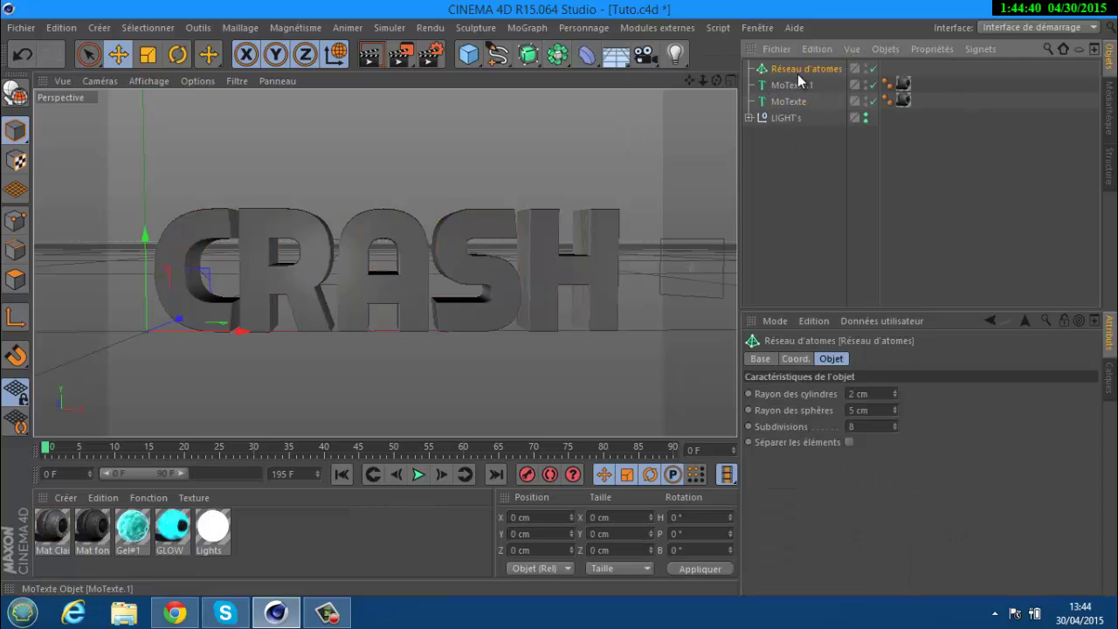
left_click(790, 84)
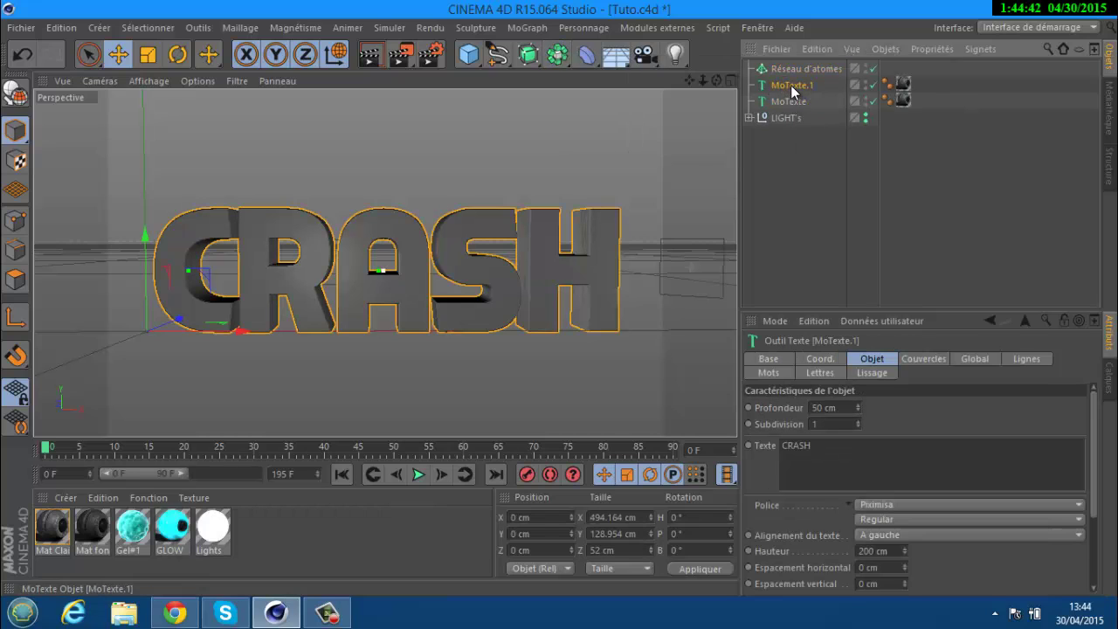
left_click_drag(798, 70, 798, 68)
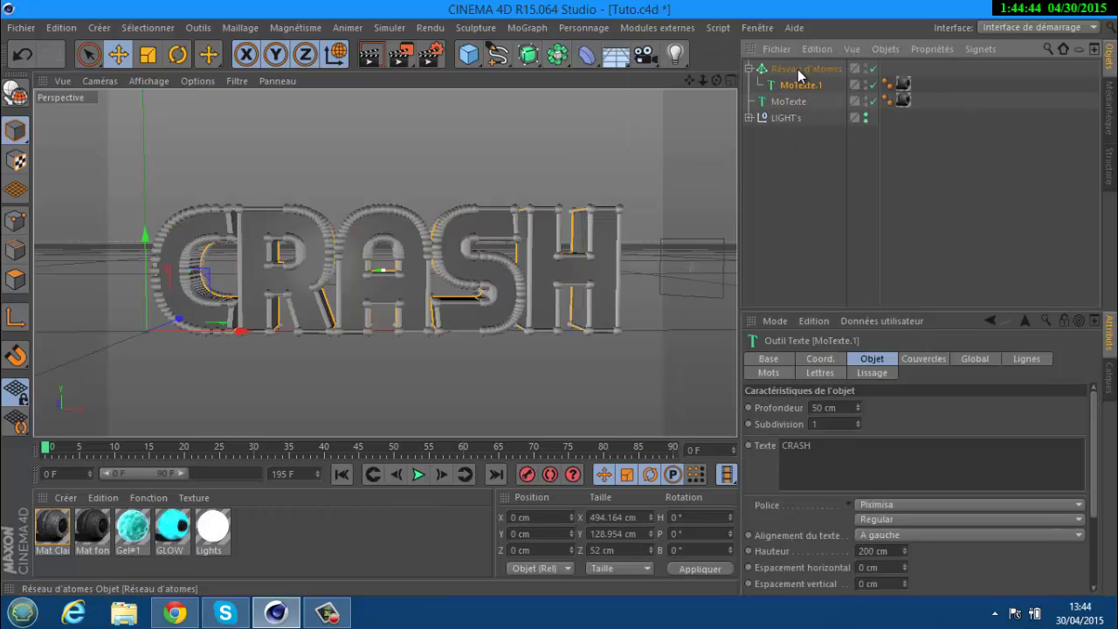
- Set both the cylinder radius and the sphere radius of the Réseau d'atomes to 0.5 cm
left_click(798, 70)
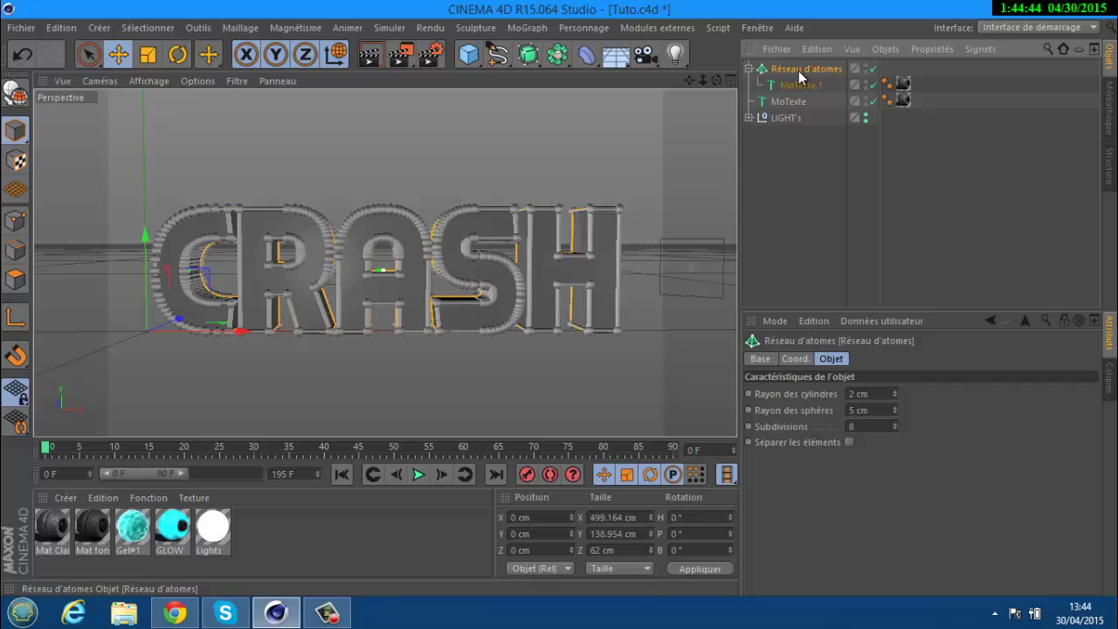
left_click(854, 409)
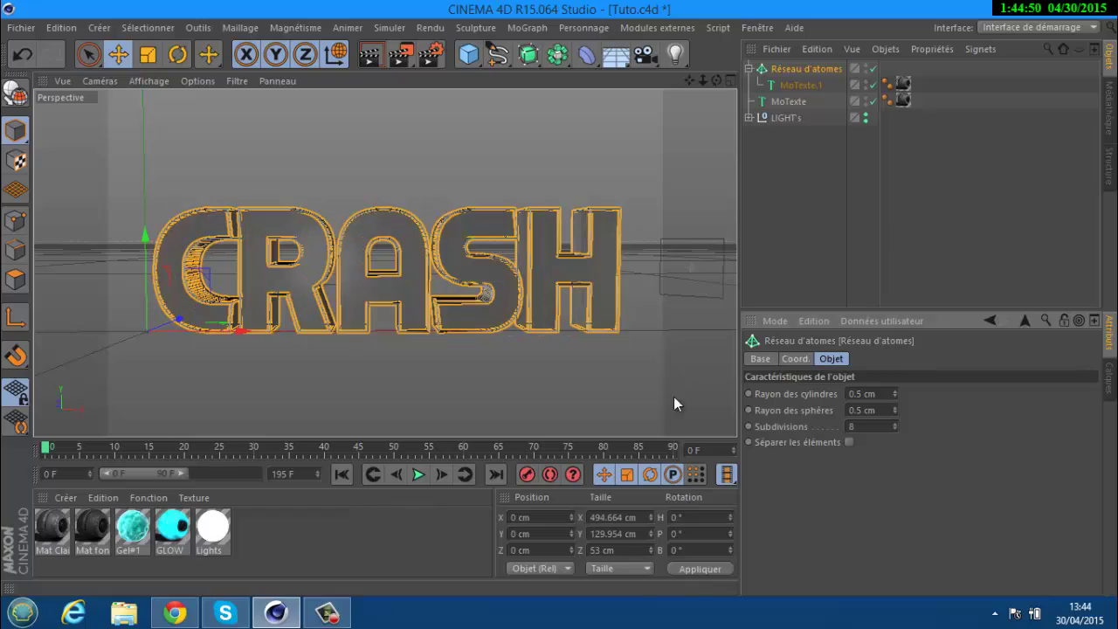
left_click_drag(716, 80, 557, 299)
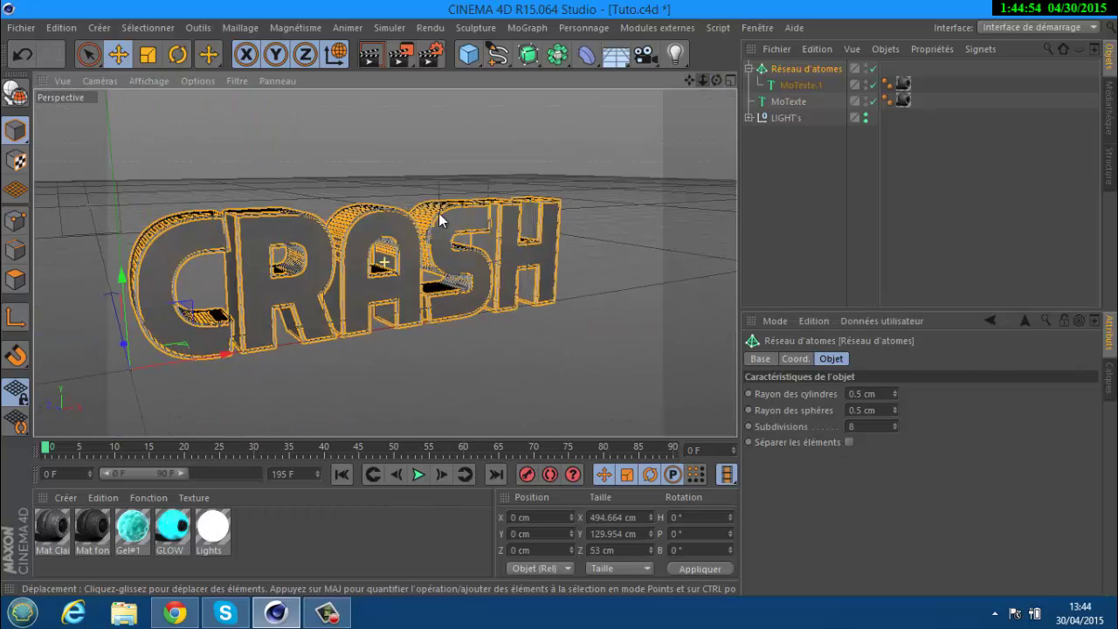
scroll(373, 261, "up", 5)
scroll(373, 266, "up", 5)
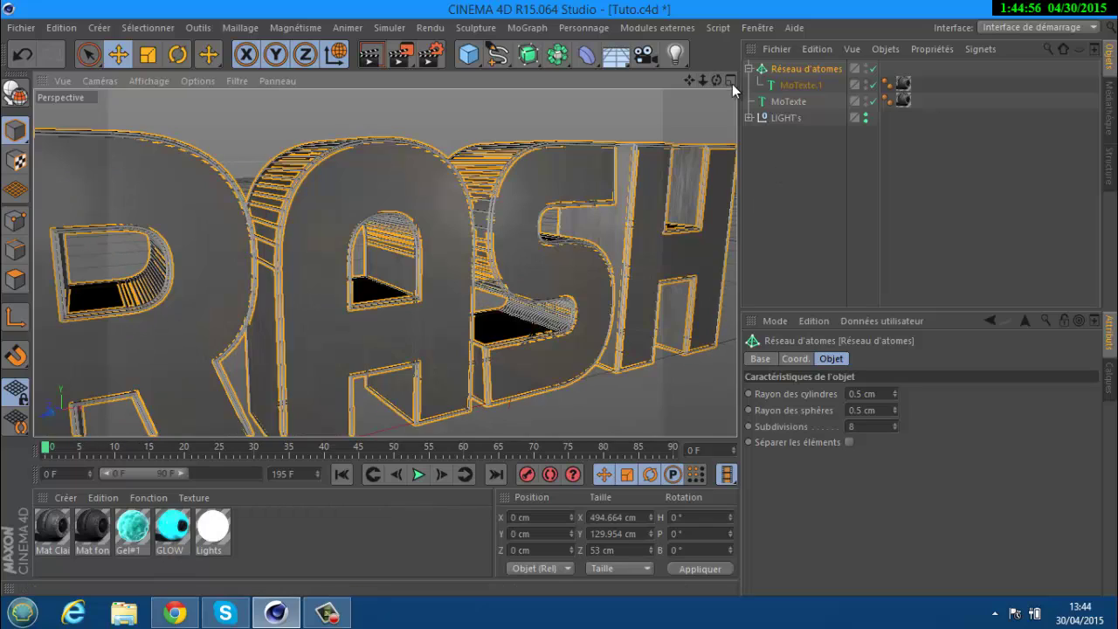
left_click_drag(717, 79, 550, 298)
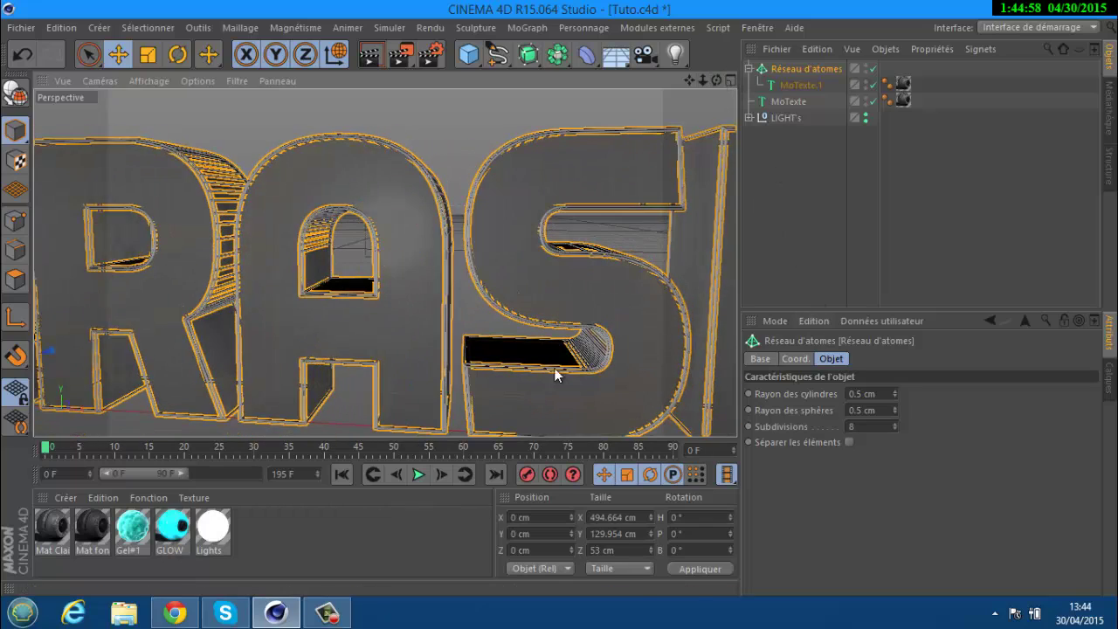
- Set both the cylinder and sphere radii of the Réseau d'atomes to 0.4 cm
scroll(522, 346, "down", 5)
scroll(505, 335, "down", 2)
left_click(861, 411)
scroll(861, 411, "down", 1)
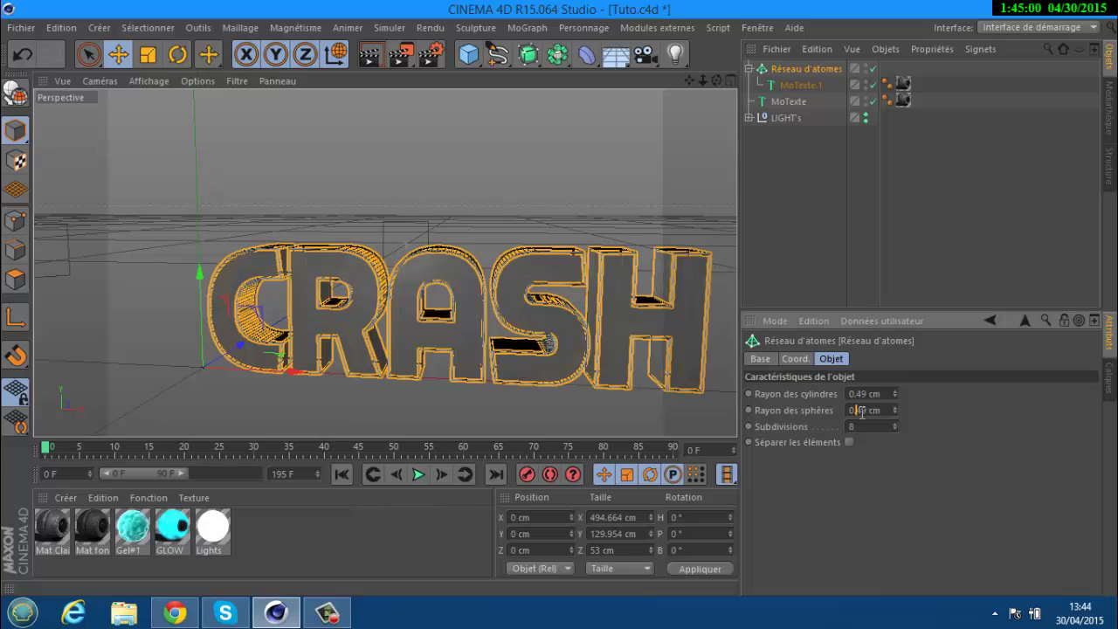
scroll(862, 411, "down", 4)
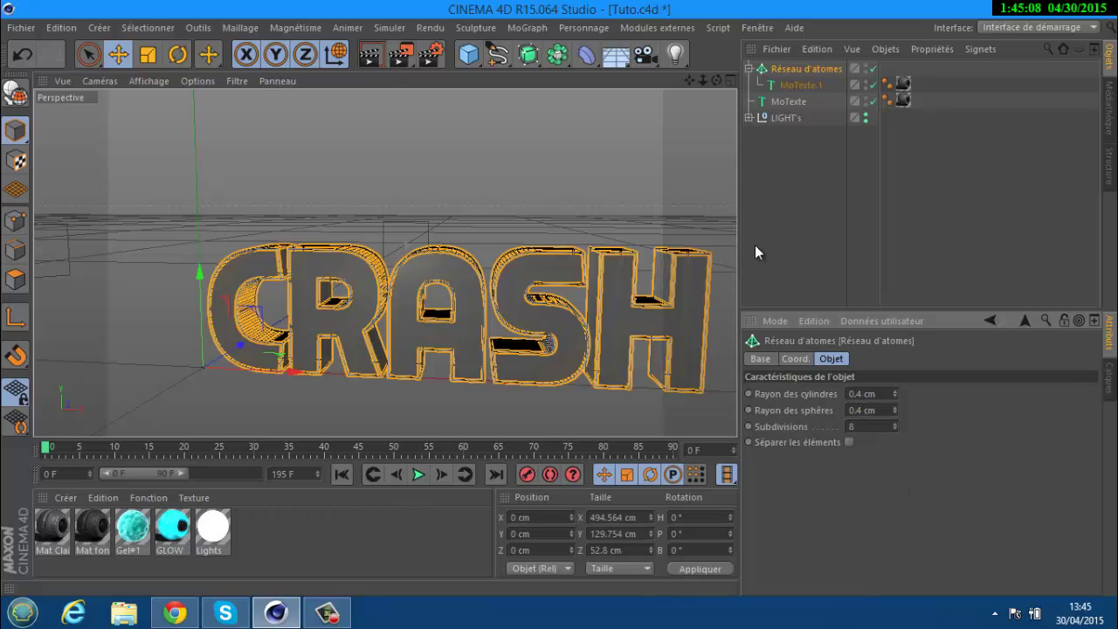
- Apply the GLOW material to the Réseau d'atomes object
left_click(173, 535)
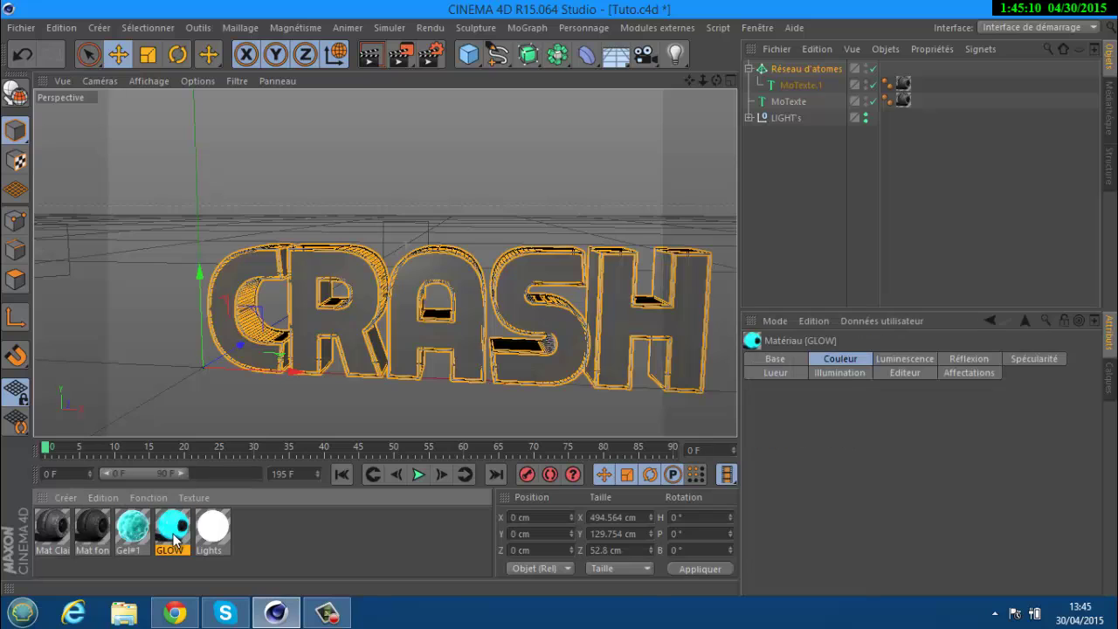
left_click(134, 546)
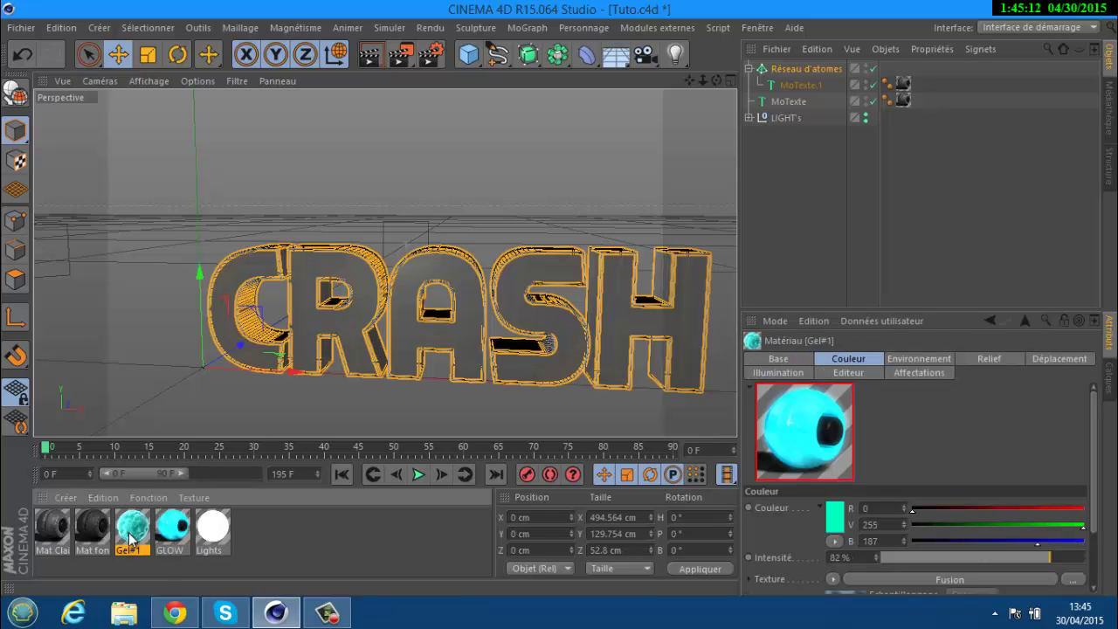
left_click(173, 535)
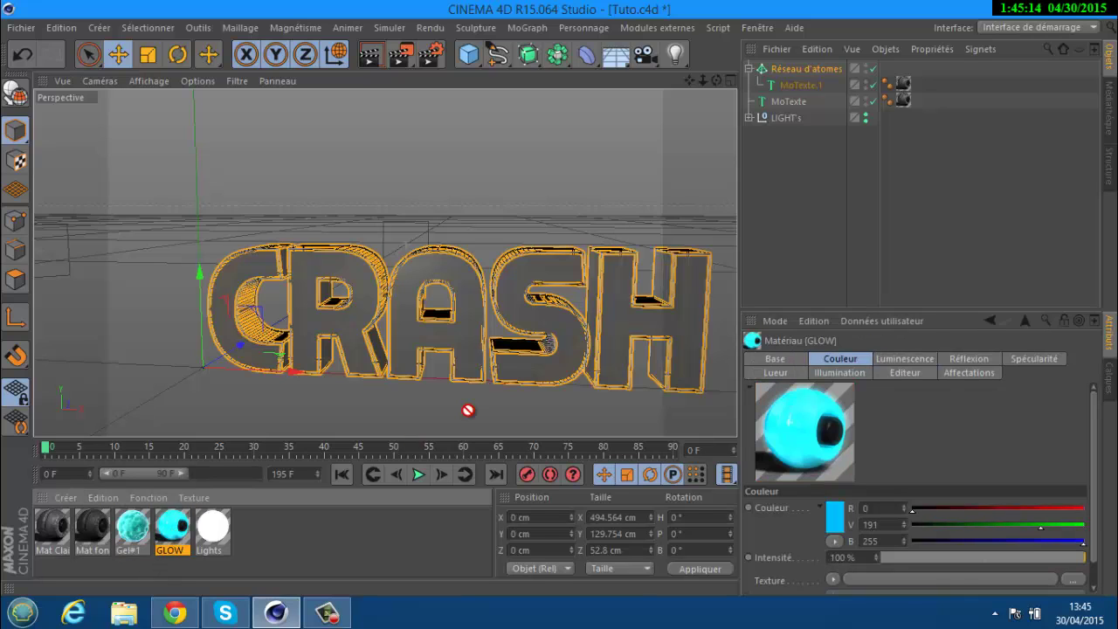
left_click_drag(800, 72, 801, 68)
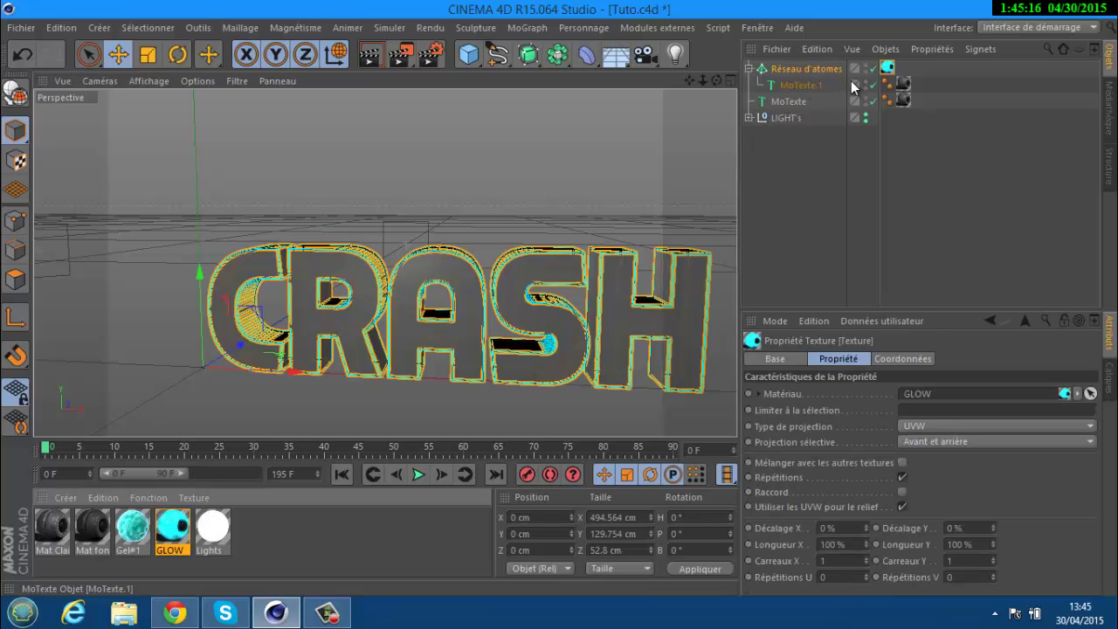
- Remove the Mat Clair texture from the nested text copy and collapse the Réseau d'atomes hierarchy
left_click(903, 85)
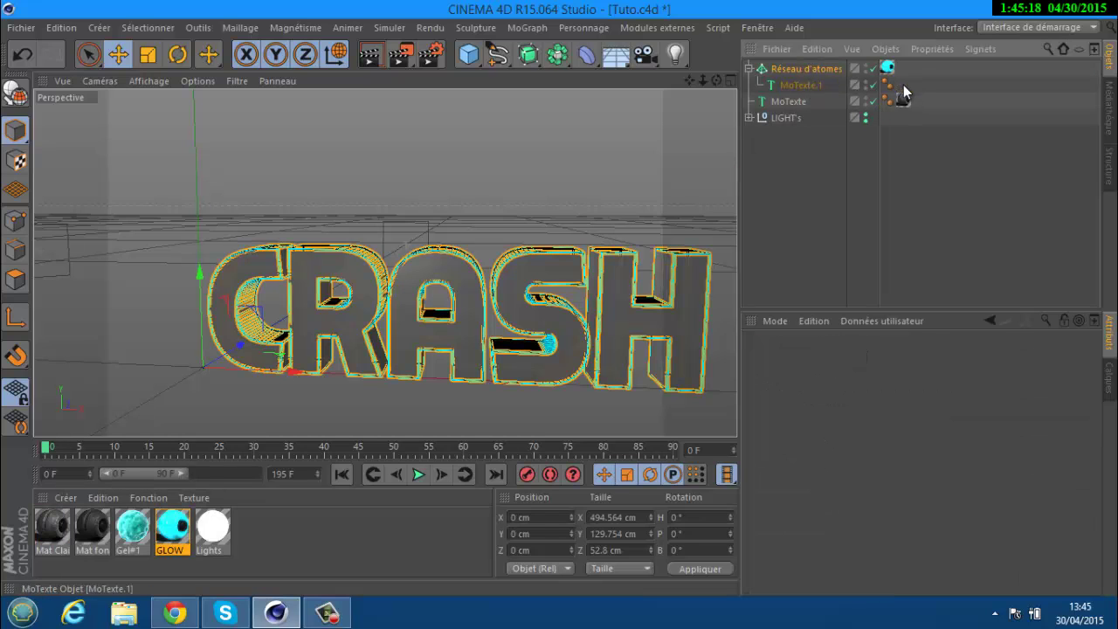
left_click(758, 70)
left_click(748, 68)
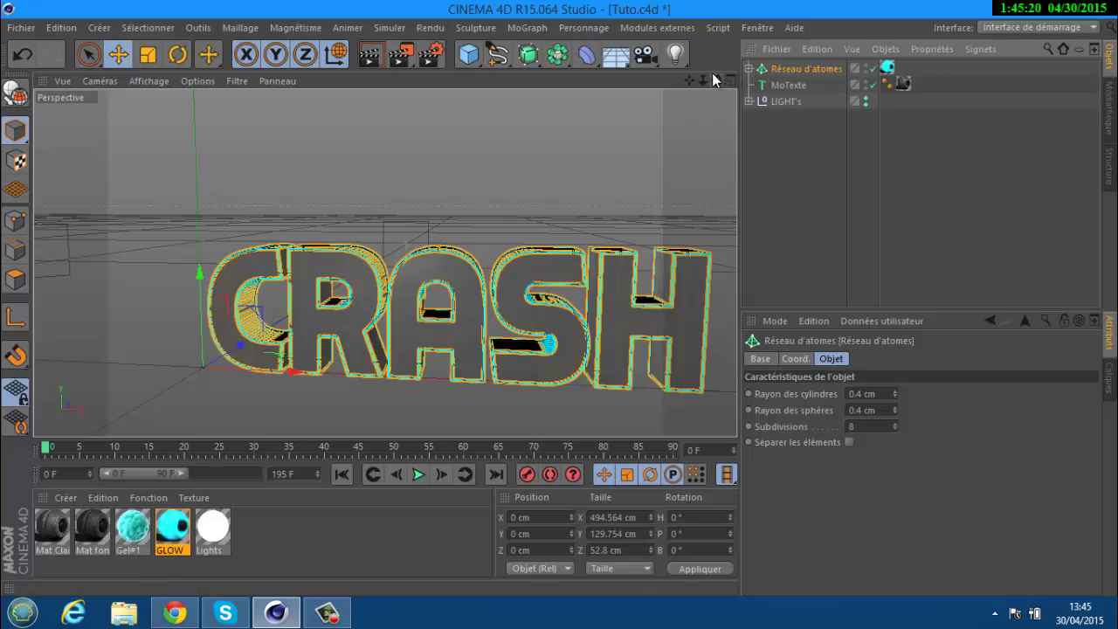
left_click_drag(715, 78, 541, 288)
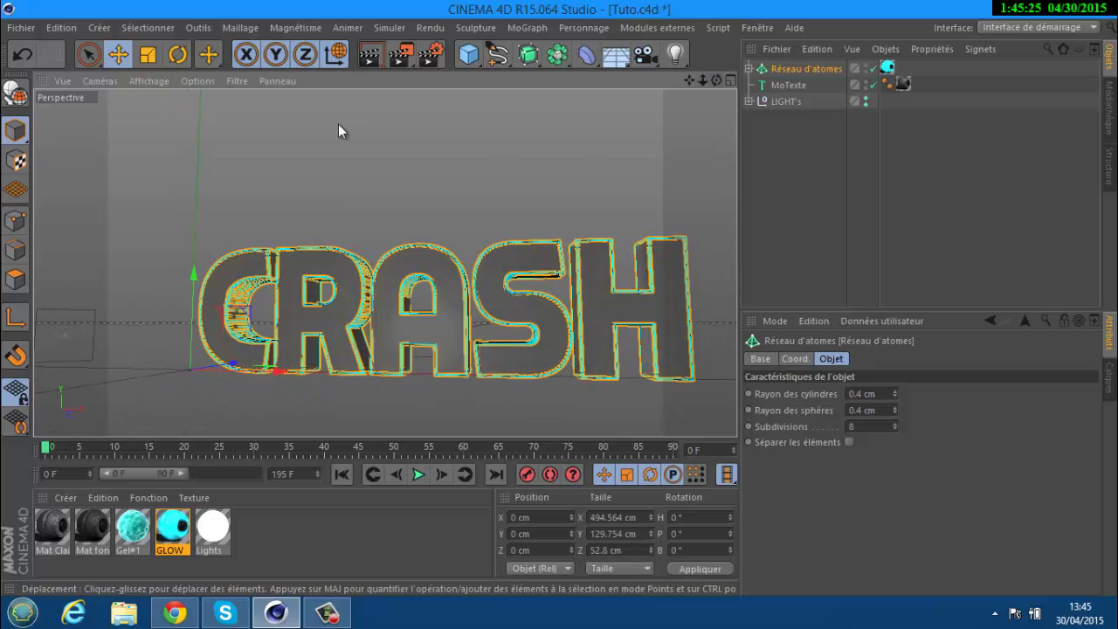
- Save the Tuto.c4d project
left_click(21, 27)
left_click(53, 161)
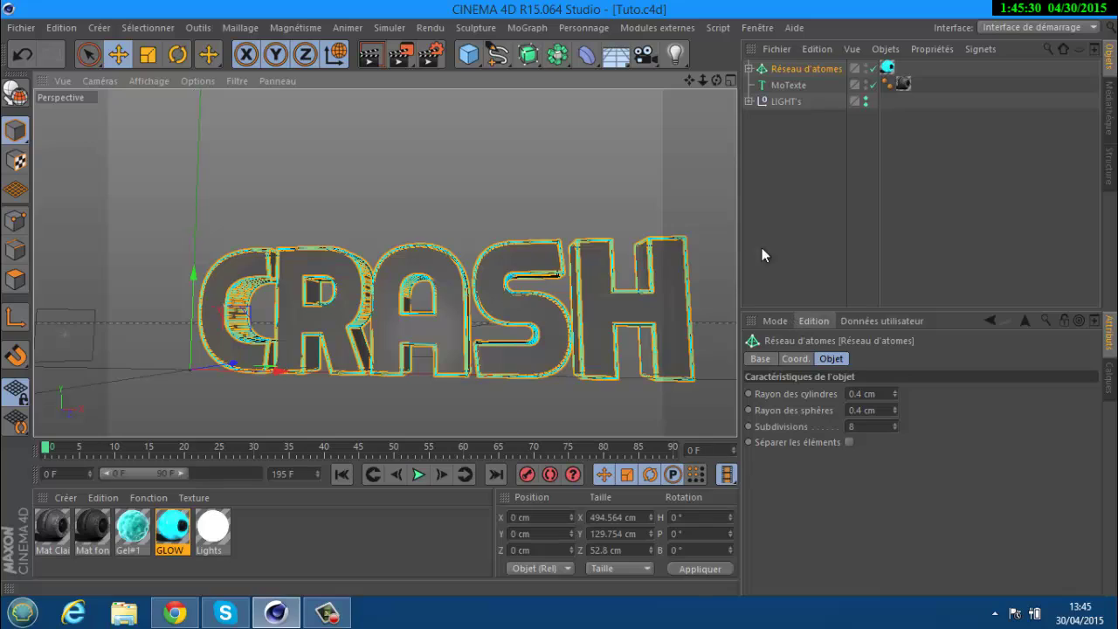
left_click_drag(715, 83, 639, 81)
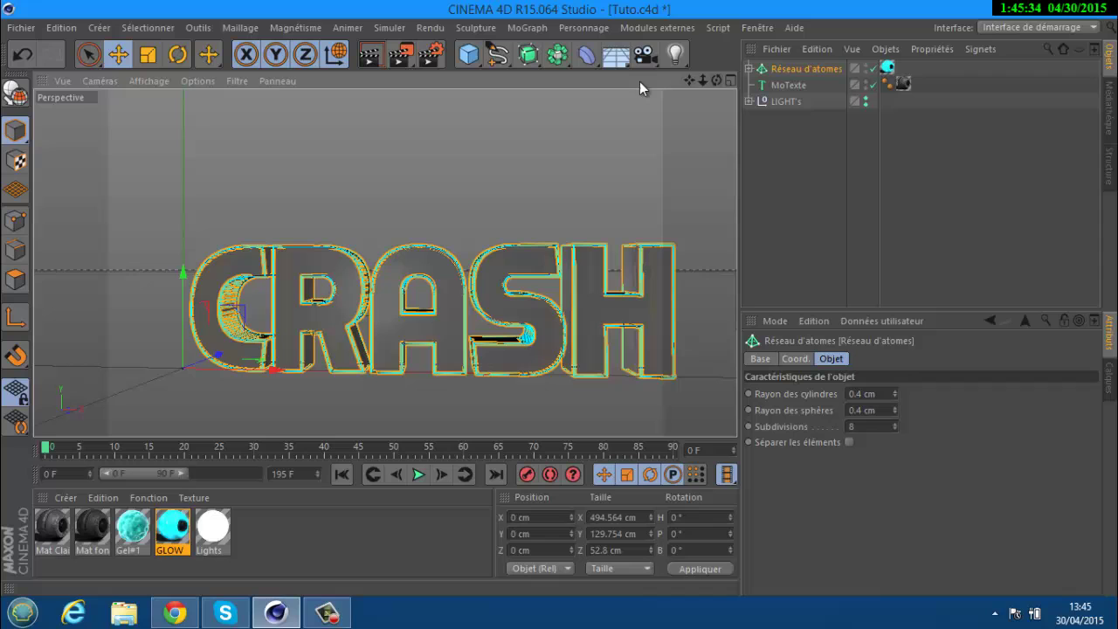
- Add a Terrain object to the scene and make it spherical
left_click(470, 56)
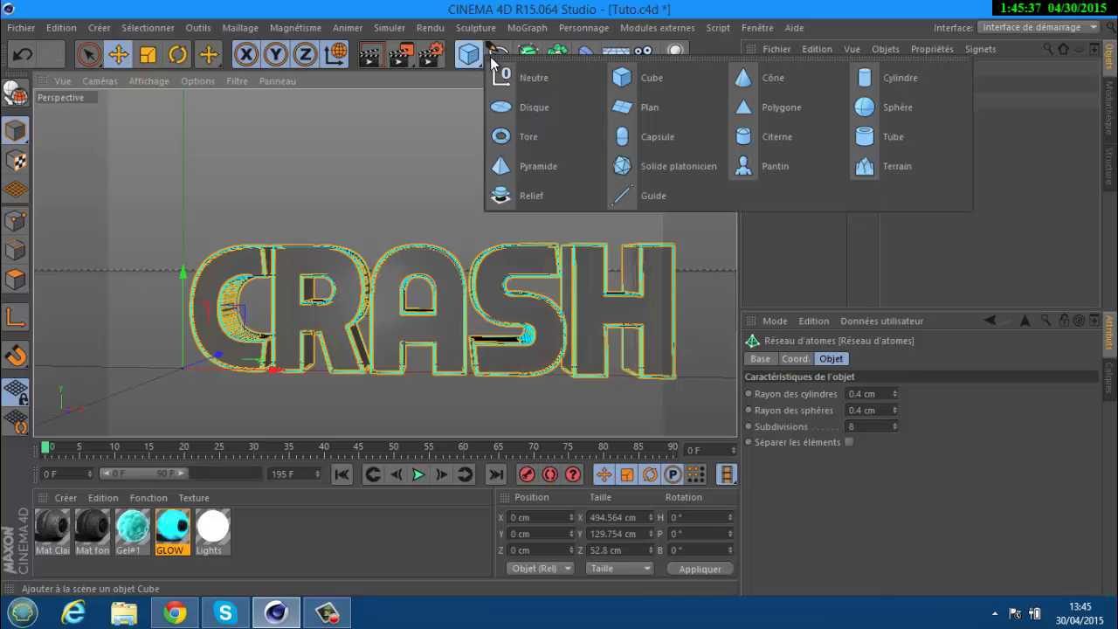
left_click(891, 168)
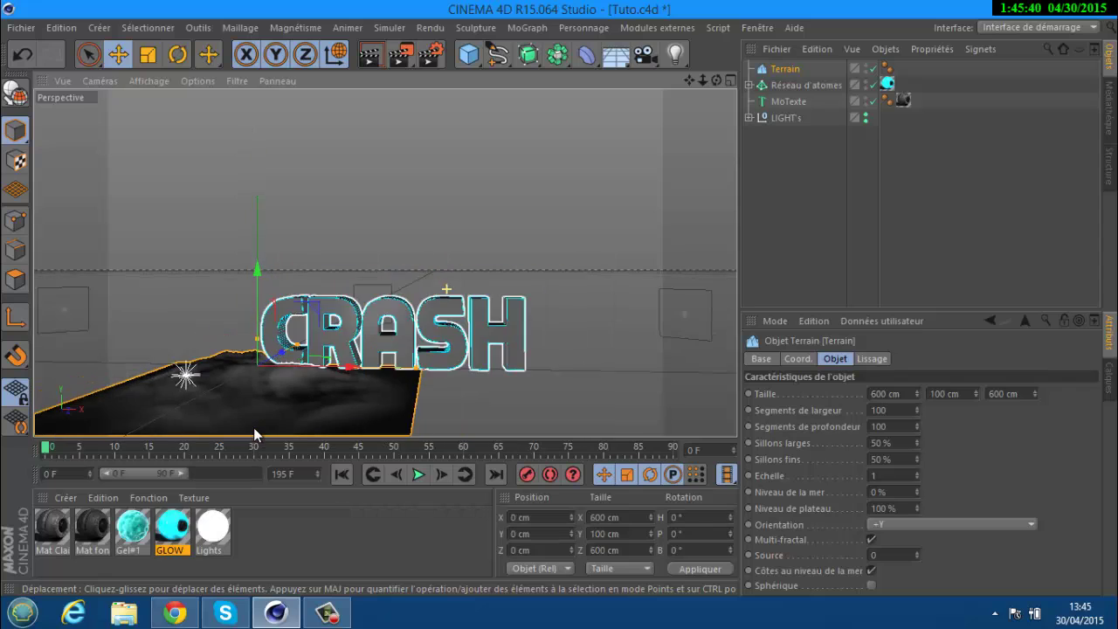
scroll(253, 428, "up", 5)
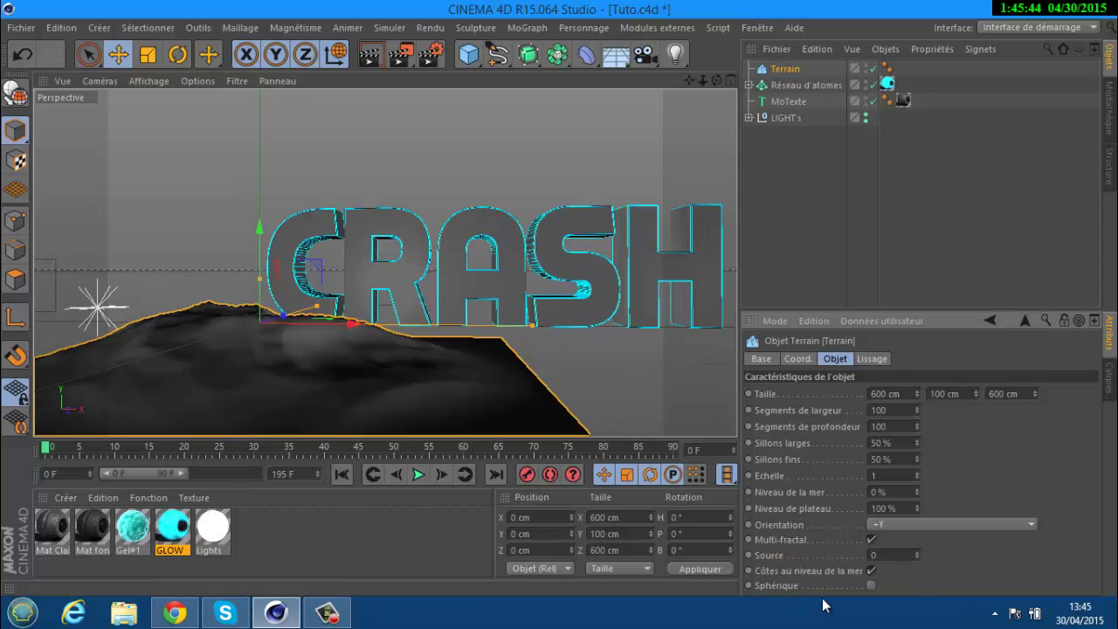
left_click(870, 584)
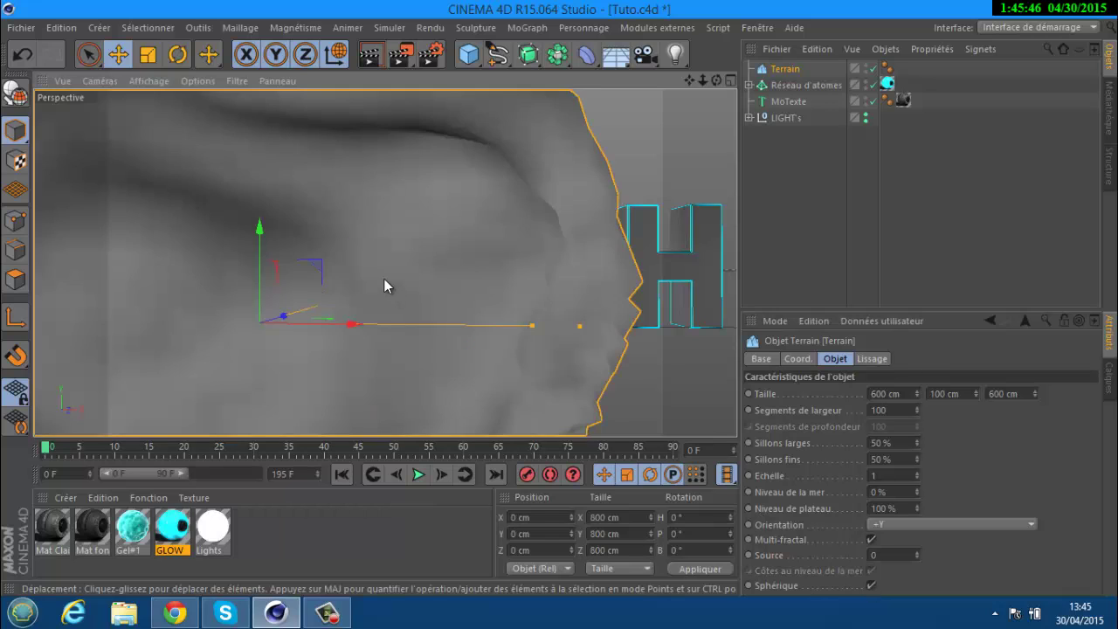
- Set the spherical terrain's size to 300 cm wide, 30 cm high and 300 cm deep
scroll(380, 274, "down", 2)
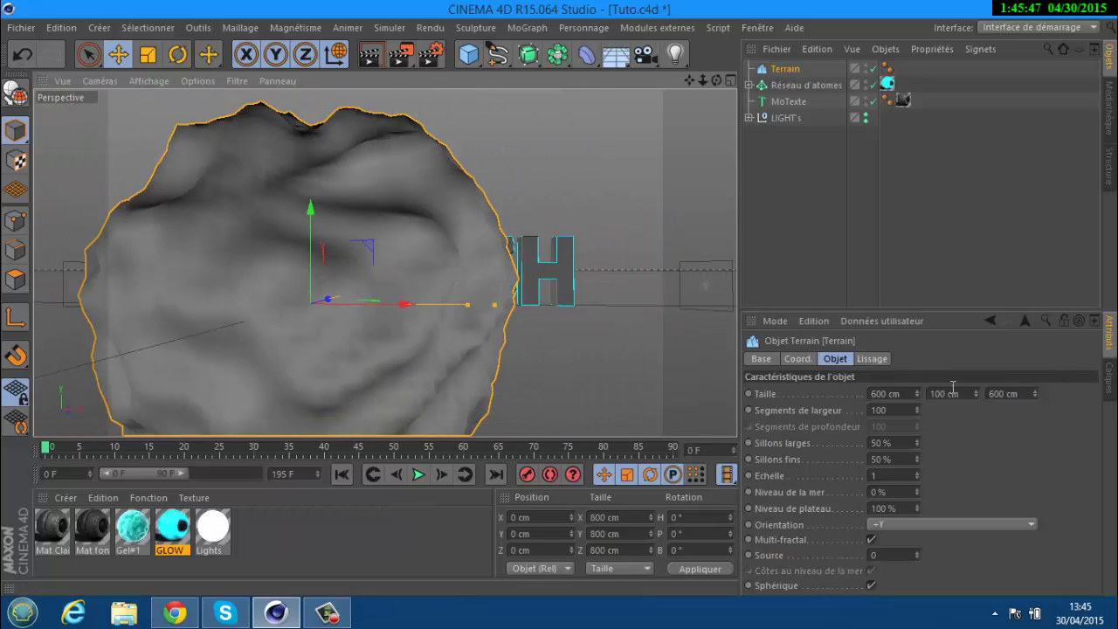
left_click(877, 396)
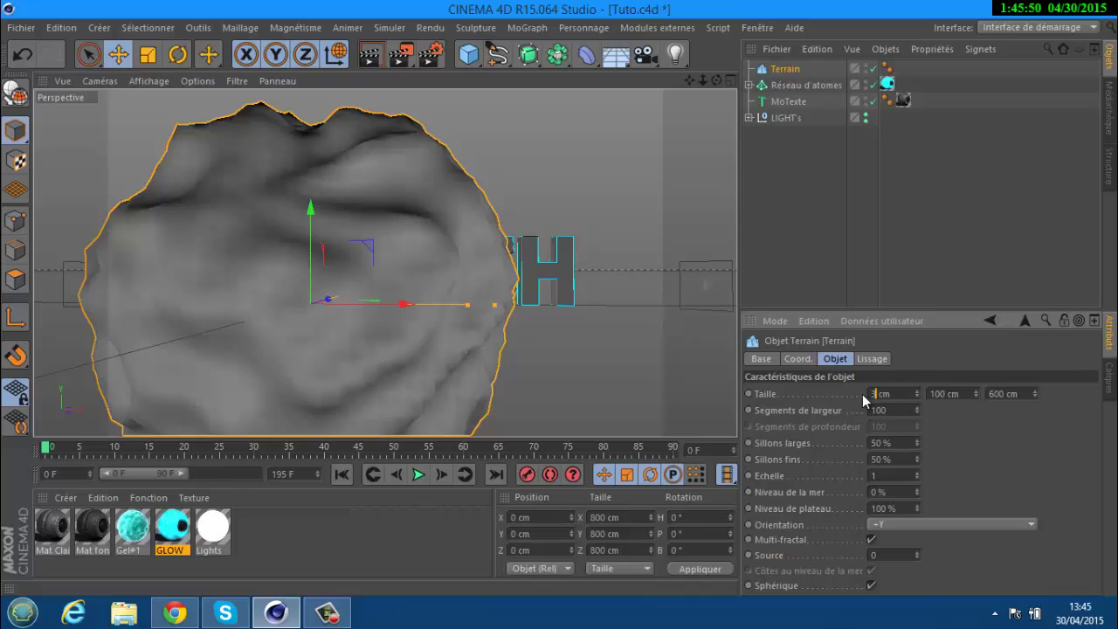
type("300")
key("Return")
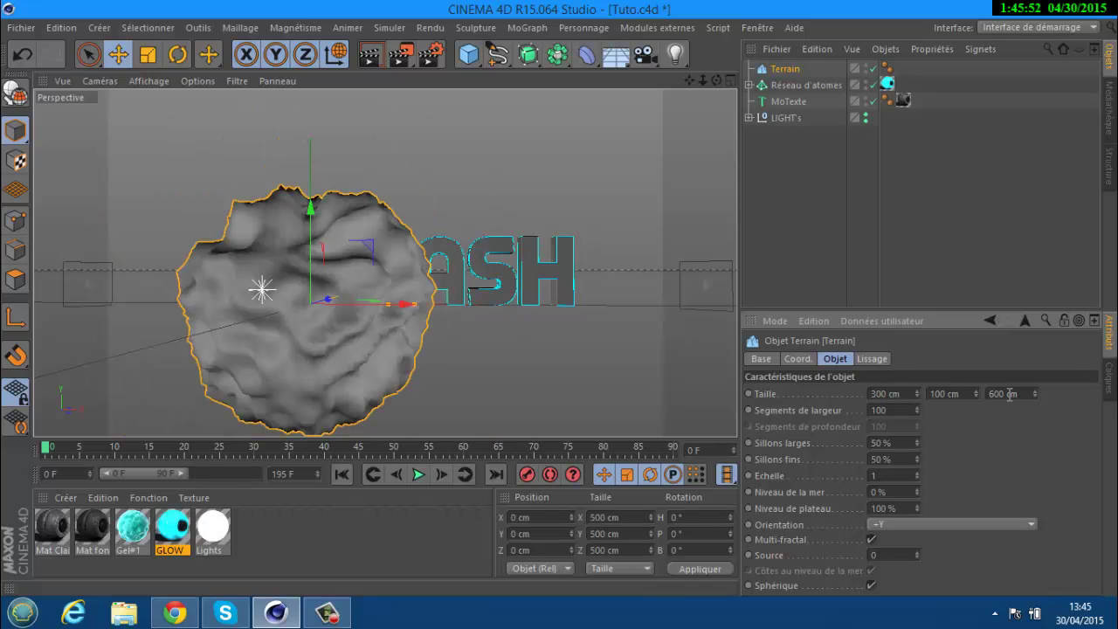
type("300")
key("Return")
type("30")
key("Return")
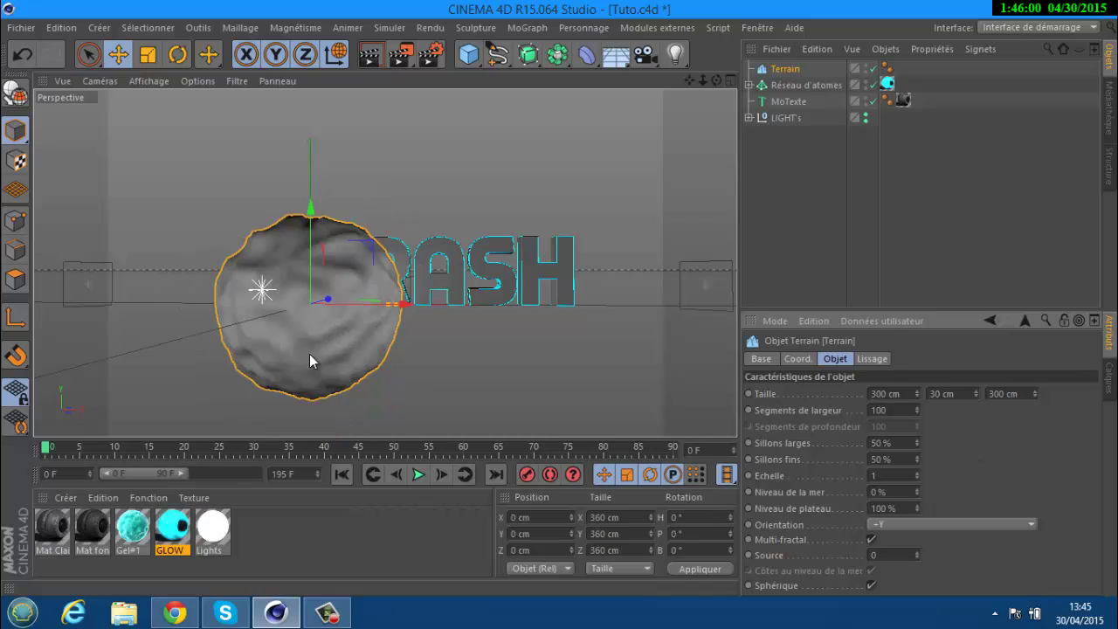
- Move the terrain sphere behind the CRASH text, to about X 188, Y 4, Z 189 cm
scroll(306, 350, "up", 3)
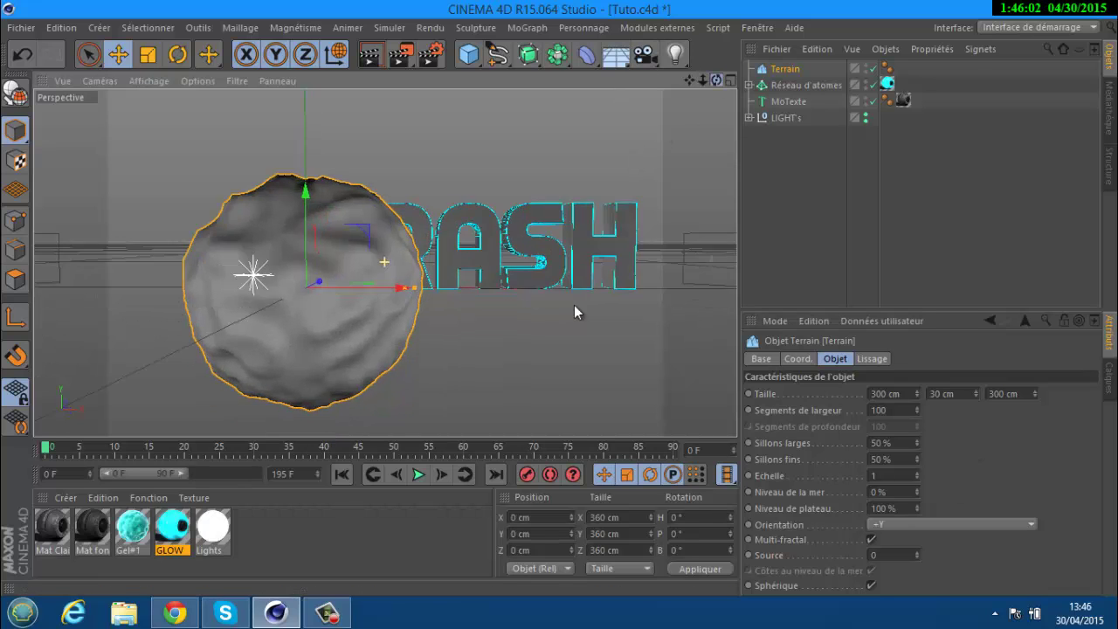
left_click_drag(574, 305, 274, 289, "alt")
left_click_drag(216, 334, 229, 219)
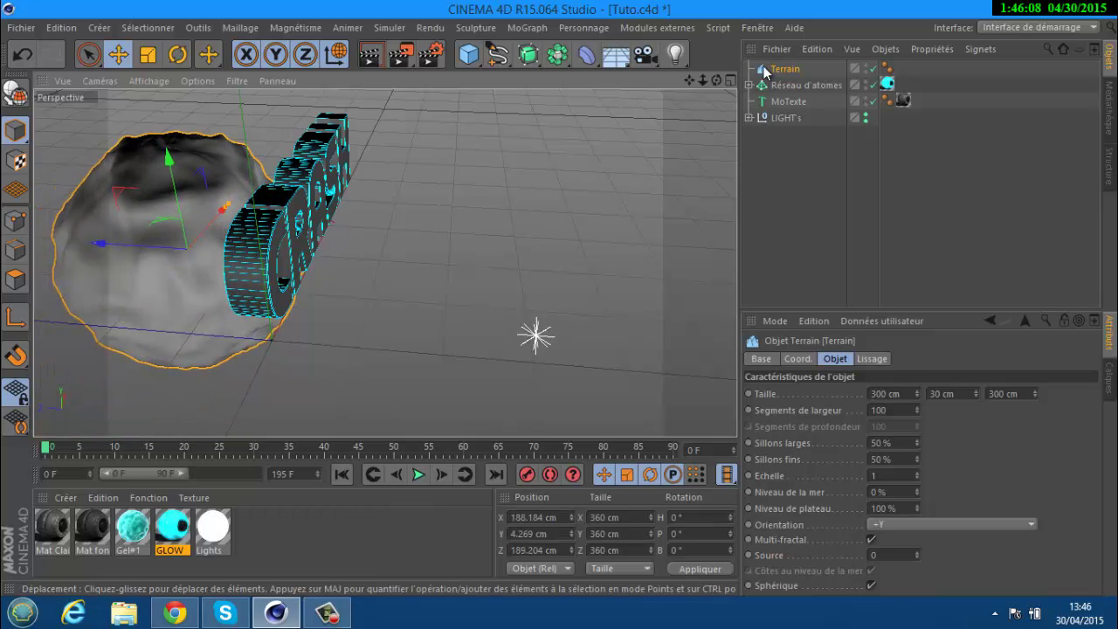
left_click_drag(714, 79, 576, 306)
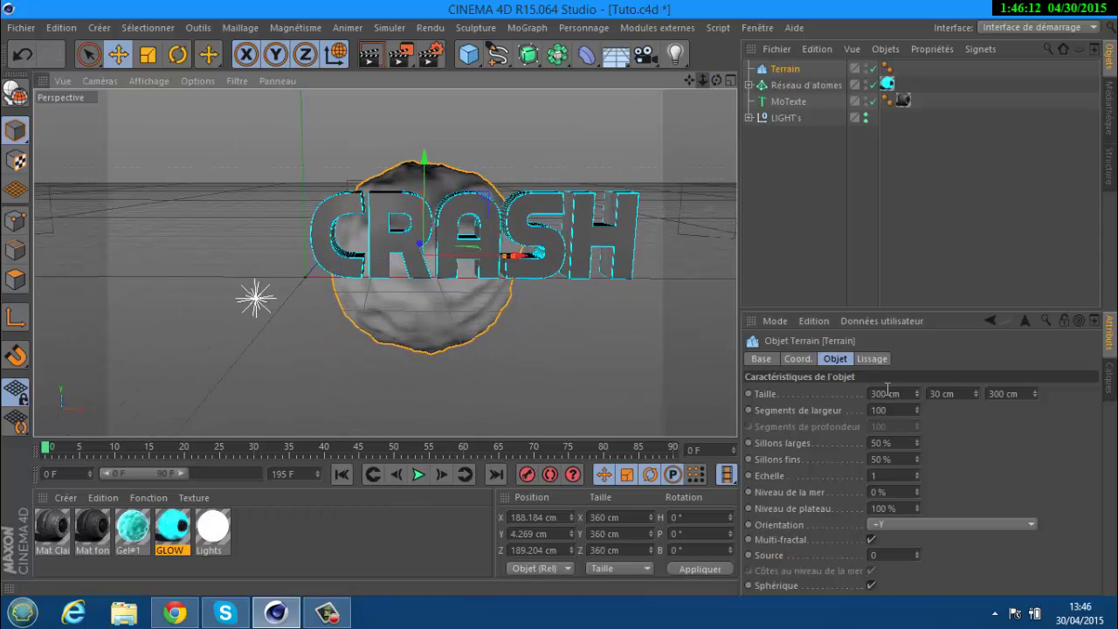
- Reduce the terrain's size to 200 cm wide and 20 cm high
left_click_drag(887, 392, 871, 392)
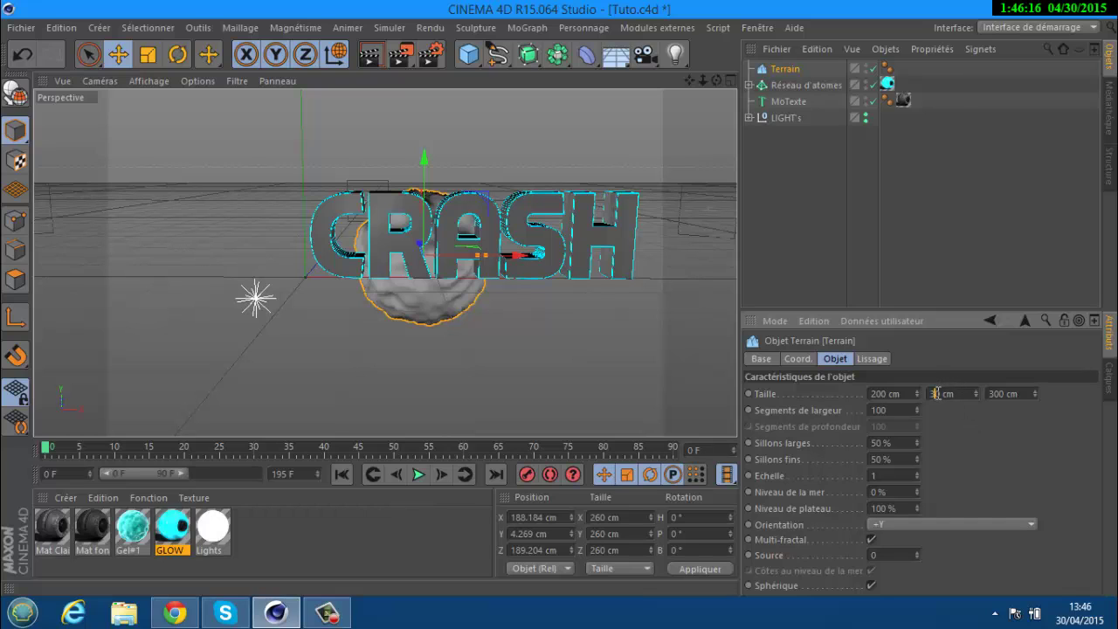
type("2")
key("Return")
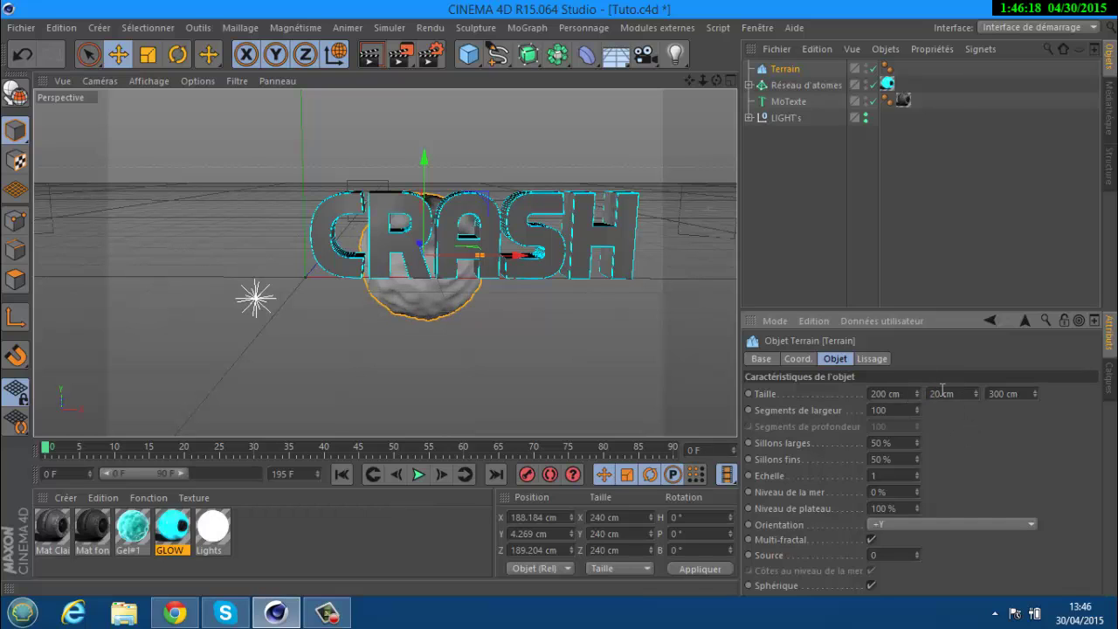
- Try a terrain height of 200 cm with the sphere moved beside the text, and restore the height to 20 cm
left_click_drag(411, 262, 212, 253)
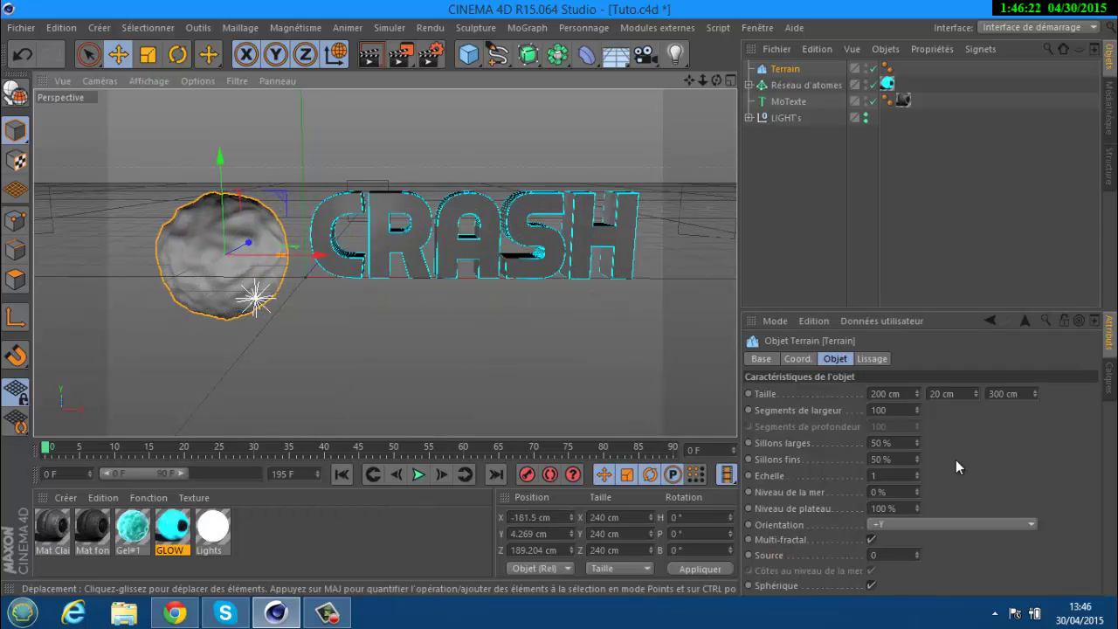
left_click(936, 395)
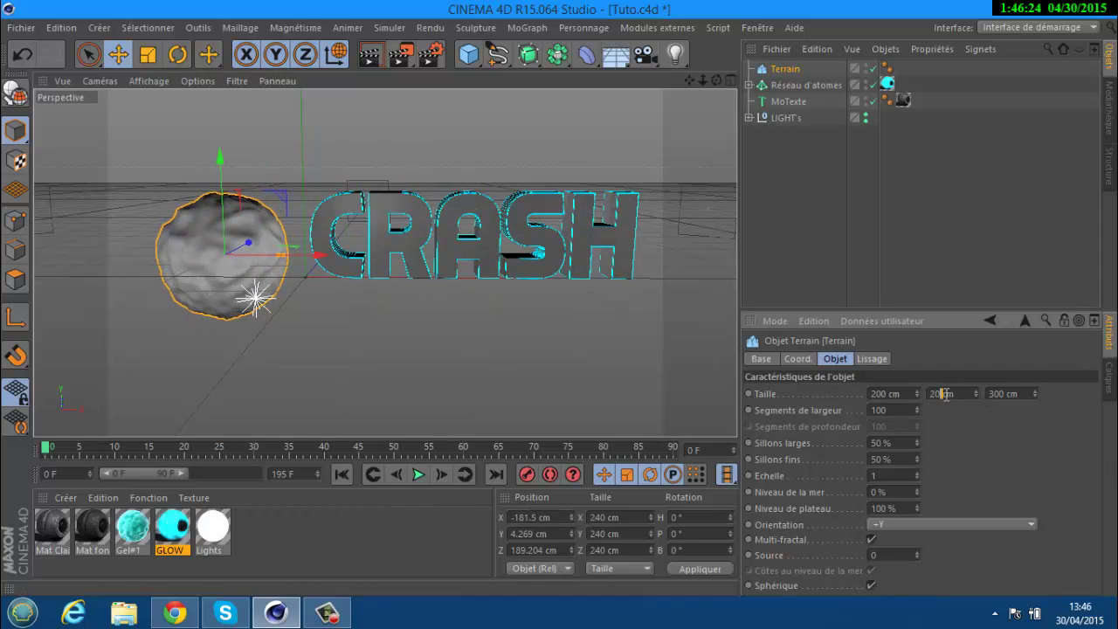
key("Return")
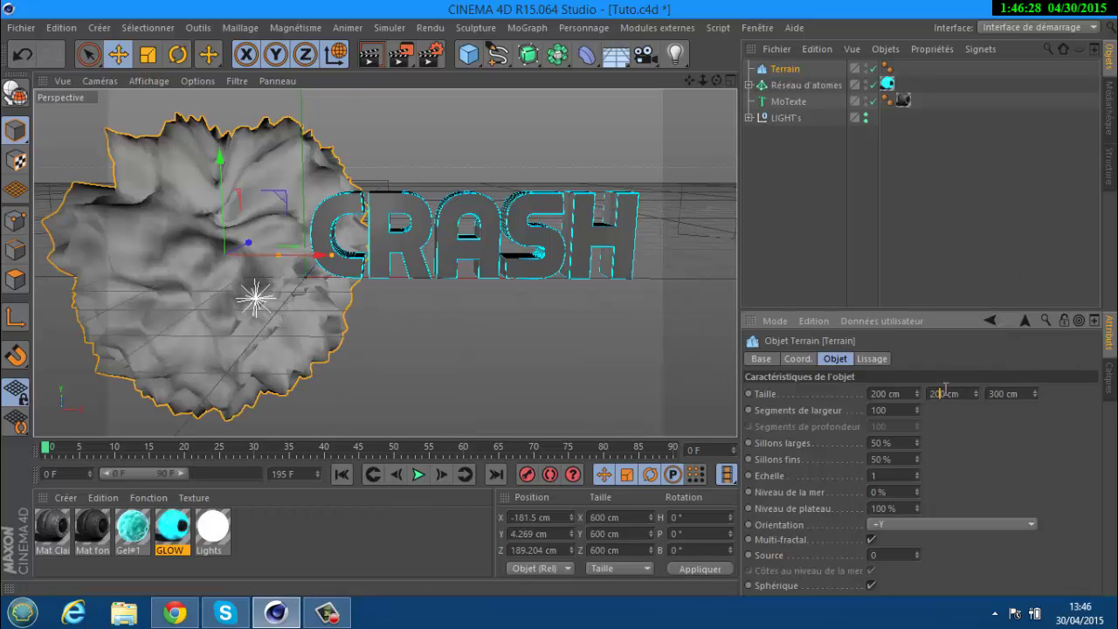
key("BackSpace")
key("Return")
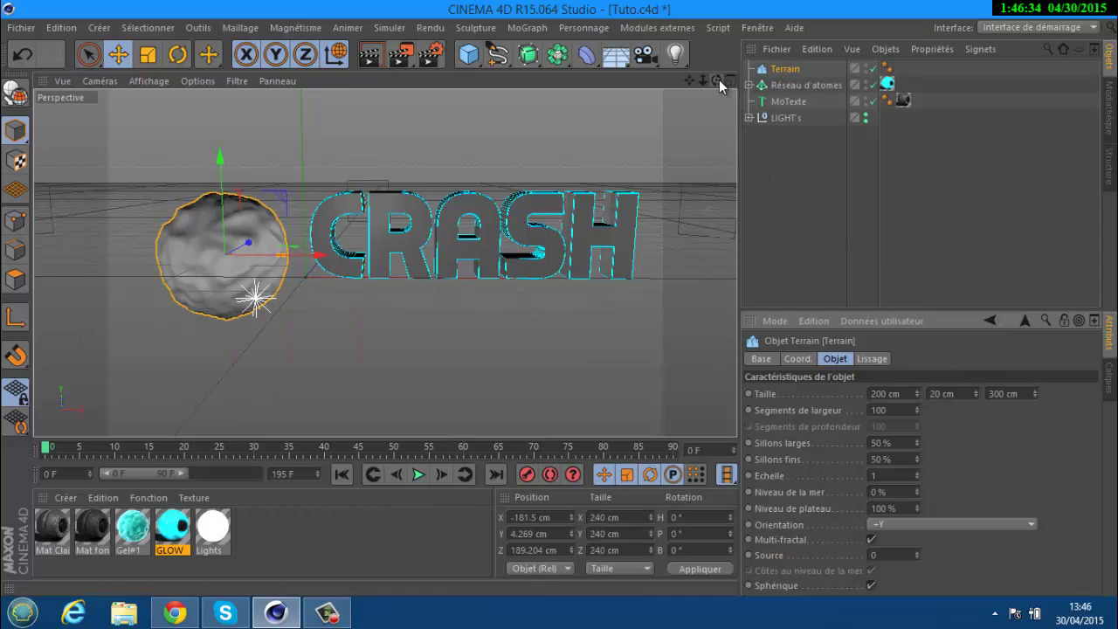
- Reposition the terrain sphere behind the first letters of CRASH, at about X 117, Y 57, Z 115 cm
left_click_drag(715, 80, 55, 369)
left_click_drag(174, 324, 284, 242)
left_click_drag(724, 84, 454, 139)
left_click_drag(519, 254, 475, 215)
left_click_drag(716, 81, 576, 288)
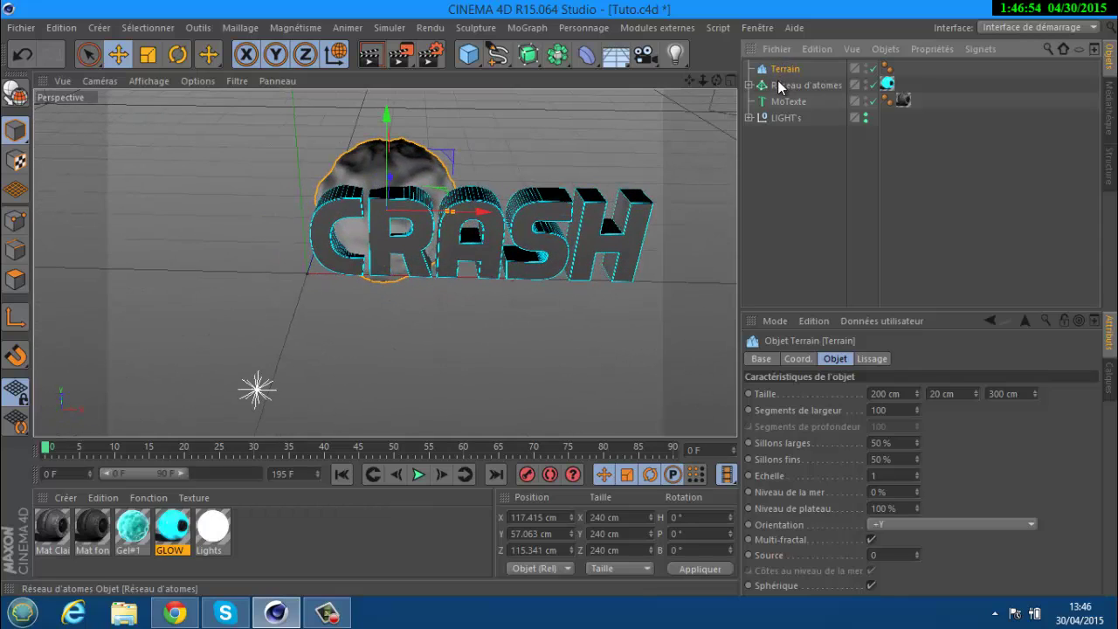
- Duplicate the terrain sphere and move the copy along X to about 276 cm, behind the middle of the text
key("ctrl+c")
key("ctrl+v")
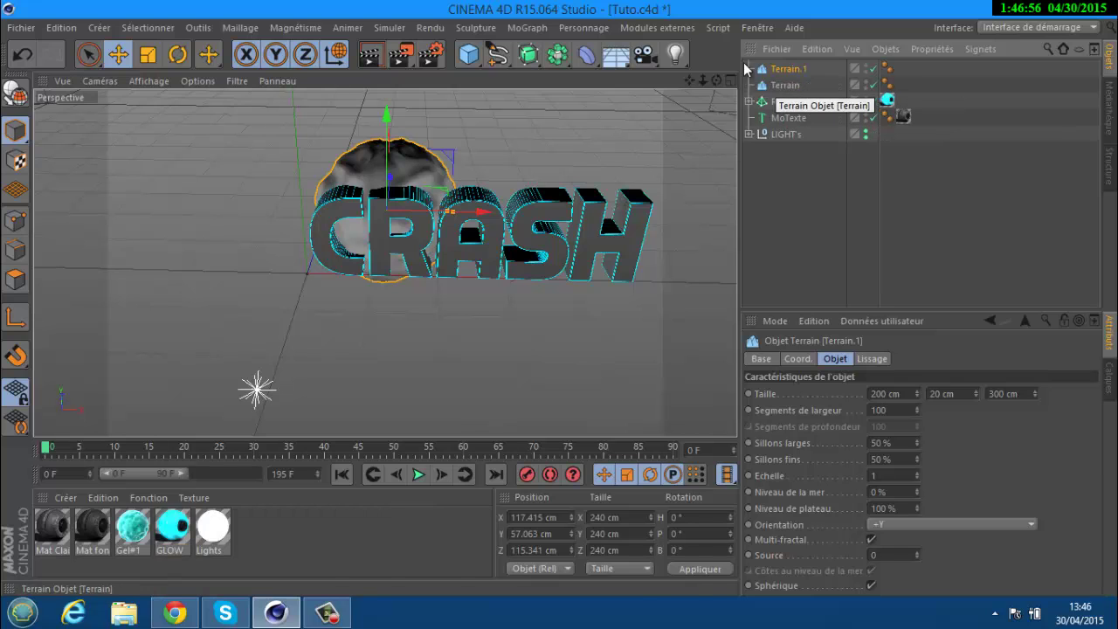
left_click_drag(463, 204, 575, 212)
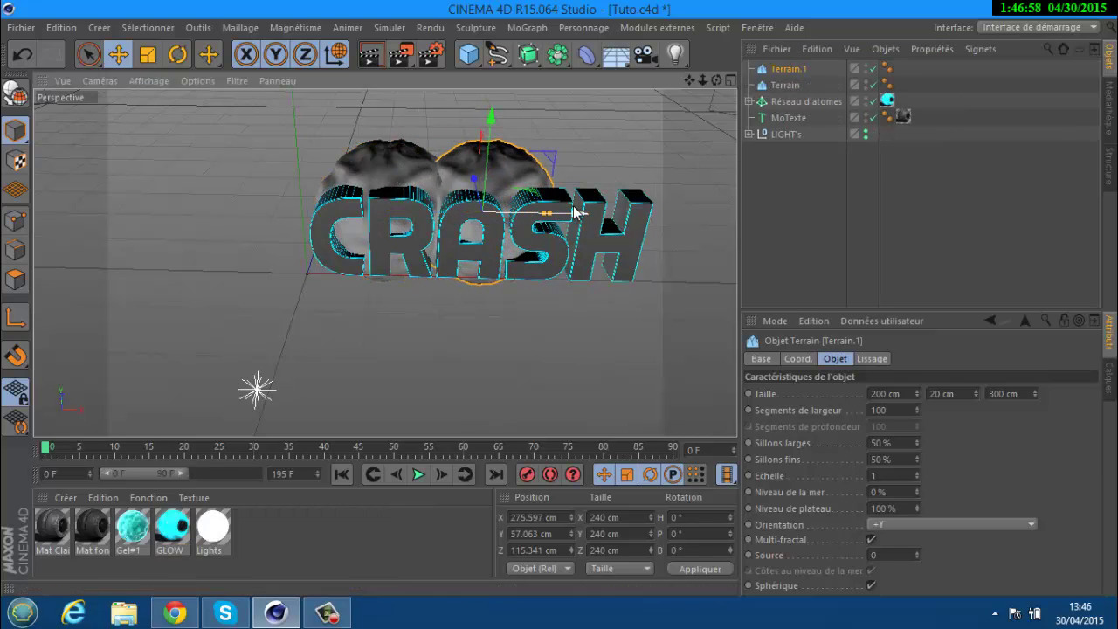
- Rotate the duplicated terrain sphere to a bank angle of about 63°
left_click(181, 55)
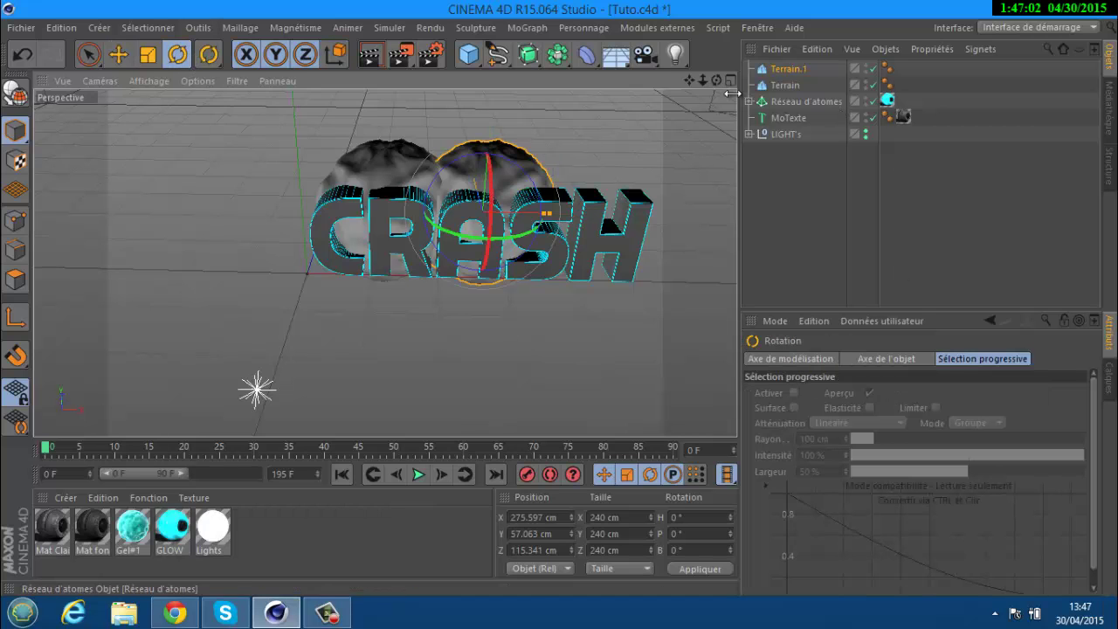
mouse_move(713, 79)
left_mouse_down()
mouse_move(562, 305)
mouse_move(698, 82)
left_mouse_up()
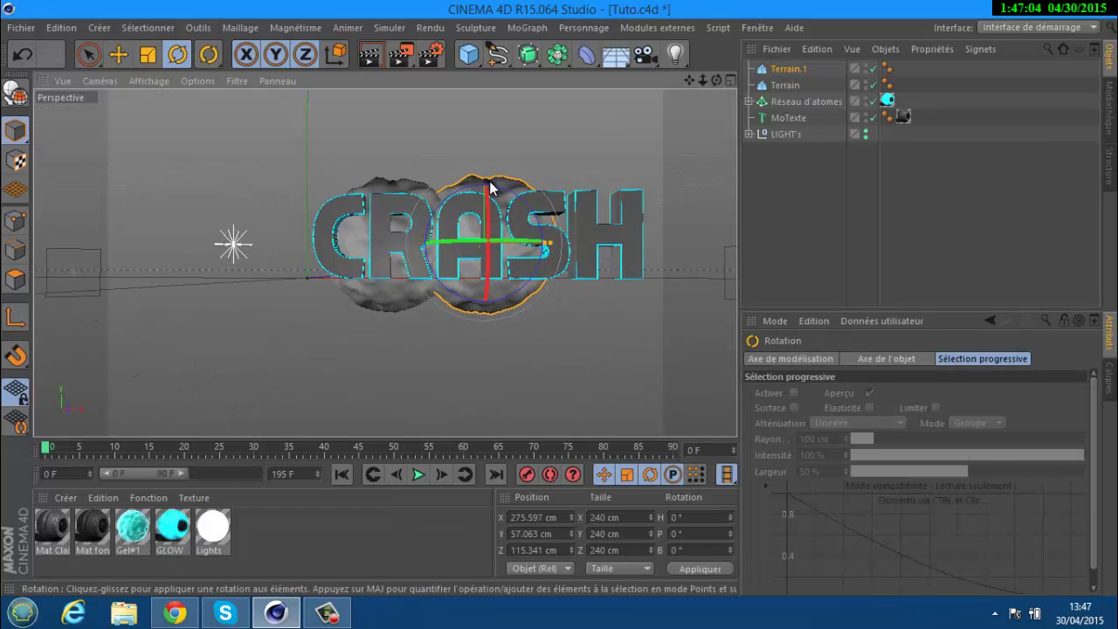
left_click_drag(501, 192, 544, 329)
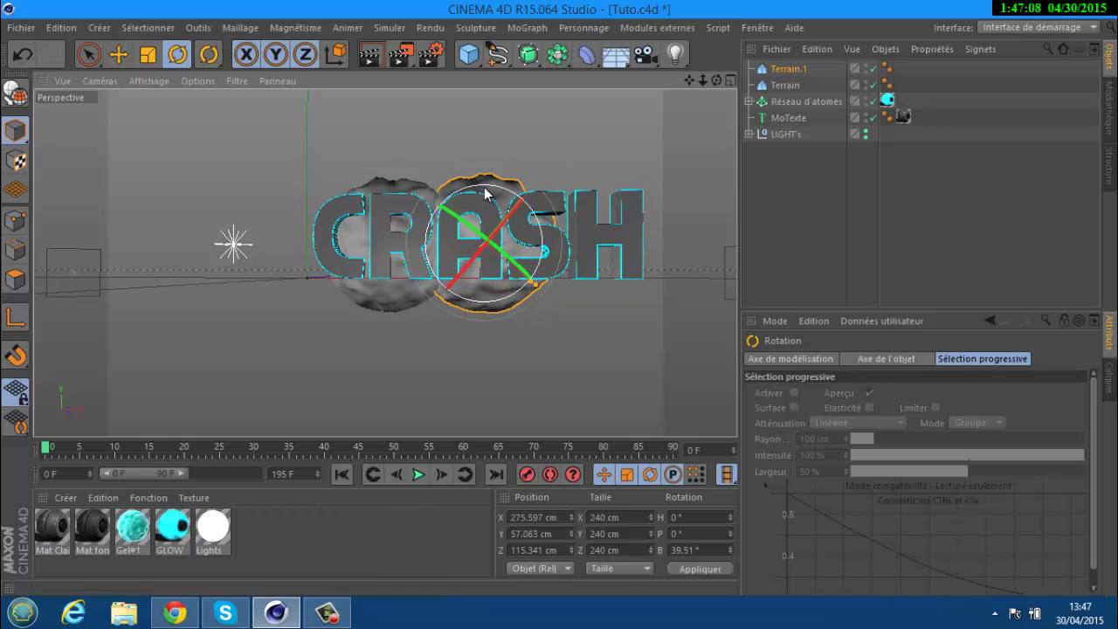
left_click_drag(484, 187, 410, 246)
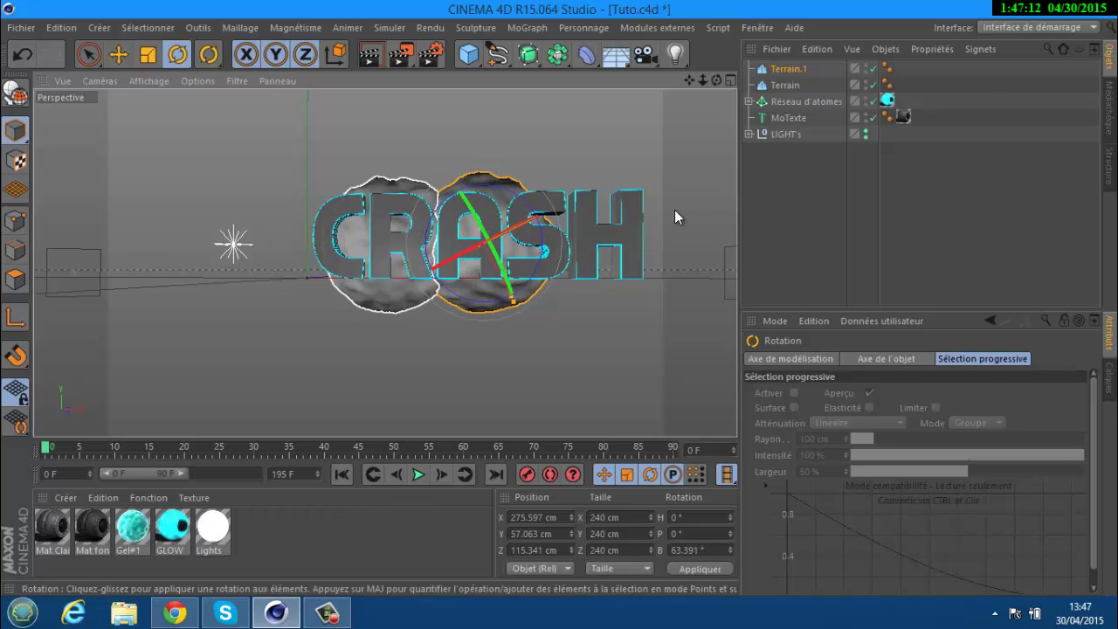
- Duplicate Terrain.1 and move the new copy along X to about 434 cm, behind the letter H
left_click(785, 70)
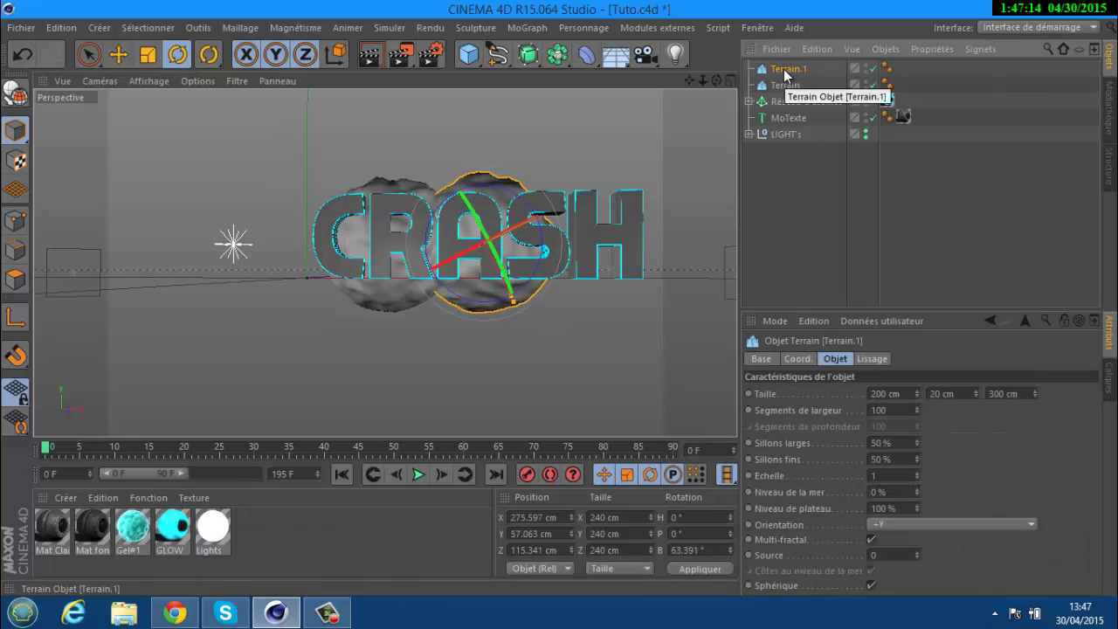
key("ctrl+c")
key("ctrl+v")
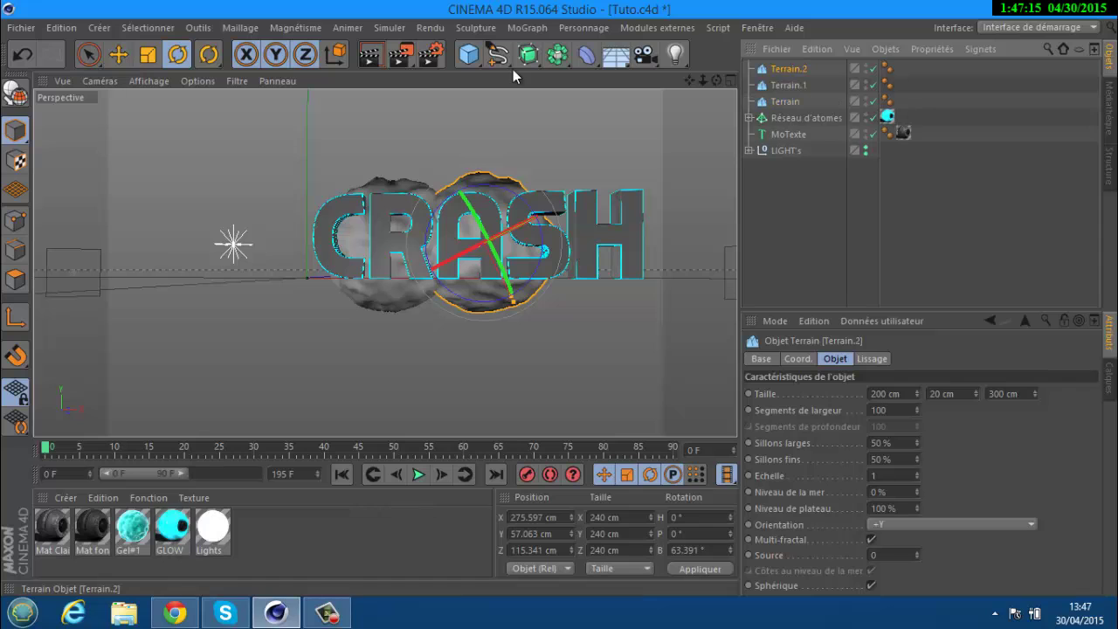
left_click(118, 55)
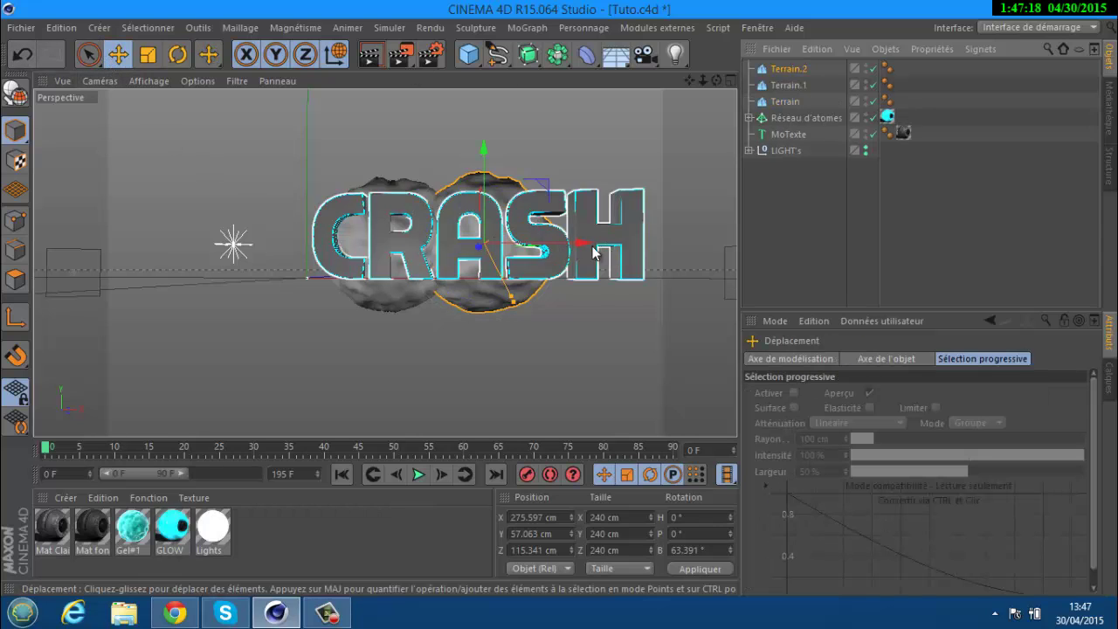
left_click_drag(594, 247, 693, 247)
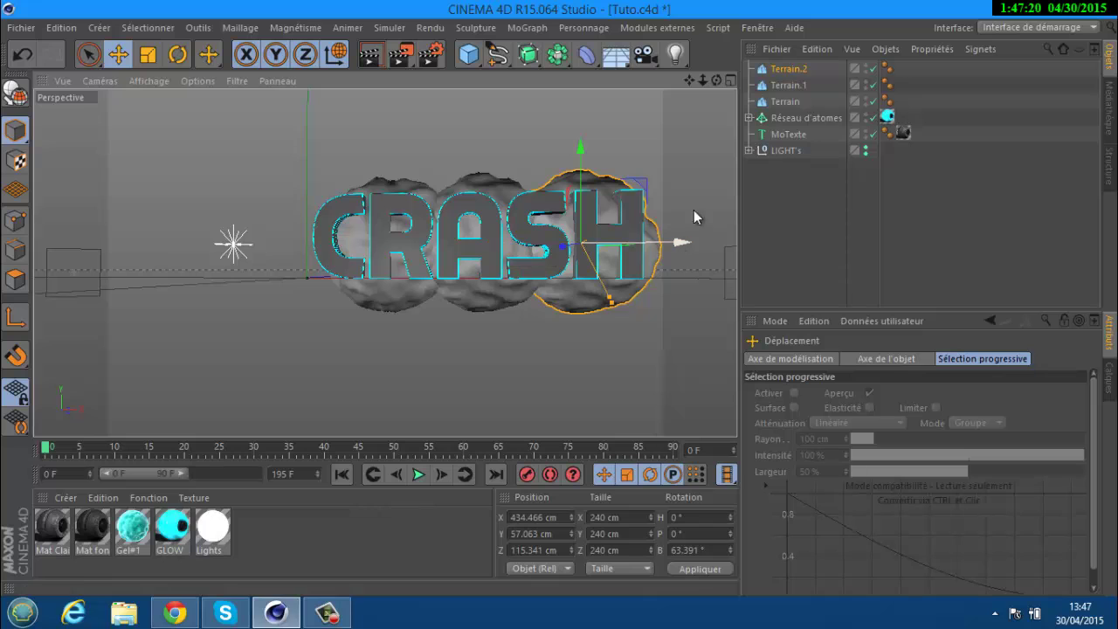
- Rotate the third terrain sphere behind the H to a bank angle of about 21°
left_click_drag(713, 79, 663, 88)
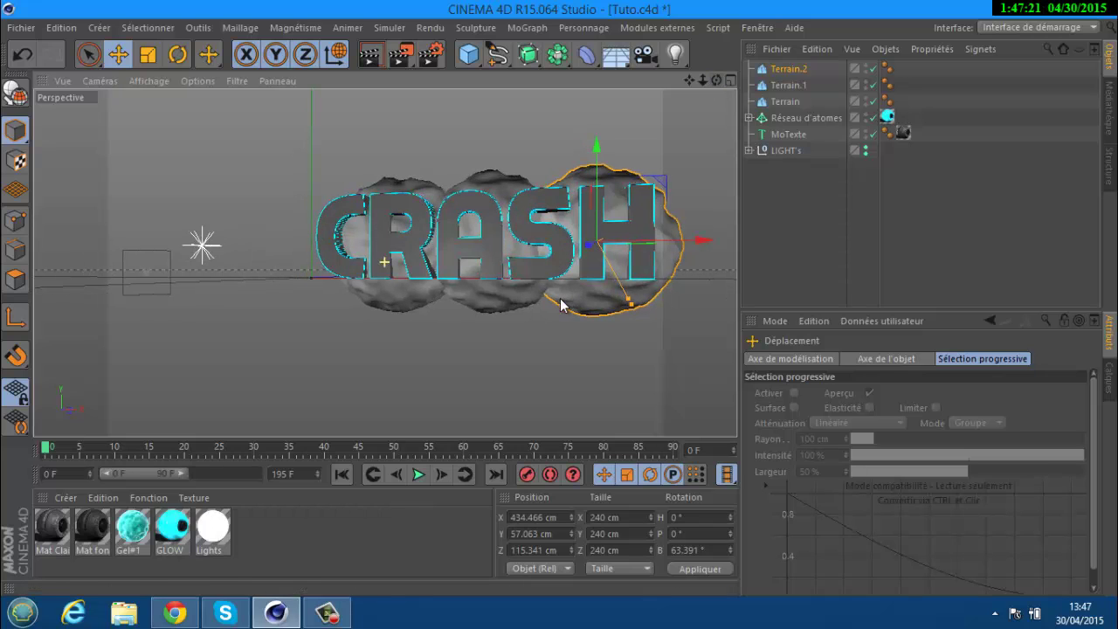
left_click(167, 60)
left_click_drag(596, 194, 550, 207)
left_click_drag(715, 78, 515, 172)
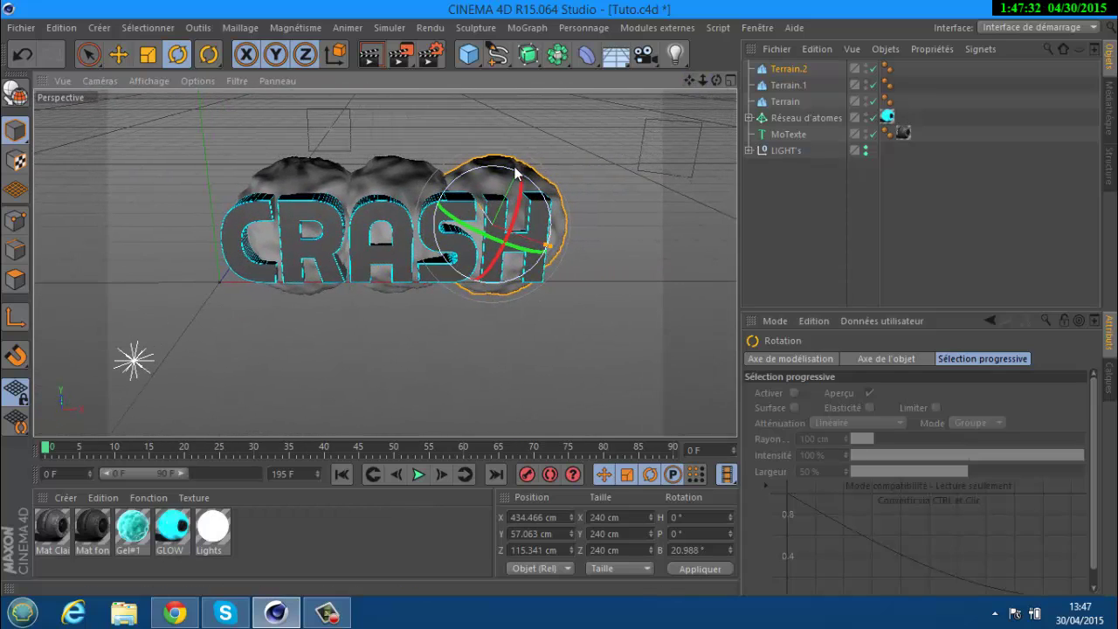
- Tilt the three terrains, Réseau d'atomes and MoTexte together to a pitch of about -18.4°
left_click(784, 101)
left_click(786, 84, "shift")
left_click(785, 71)
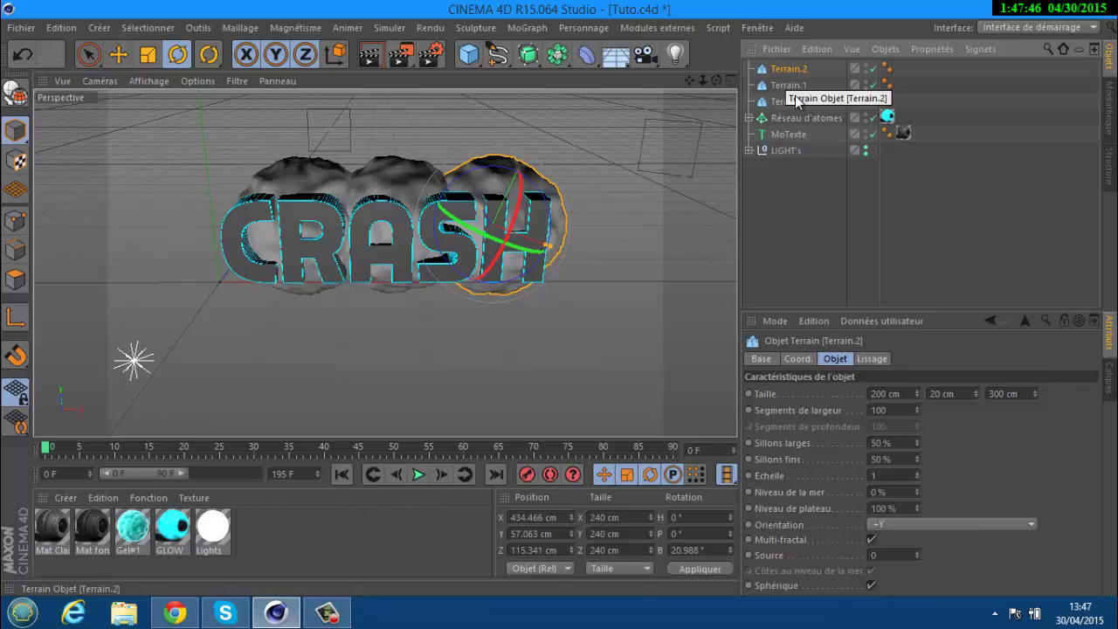
left_click(790, 134, "shift")
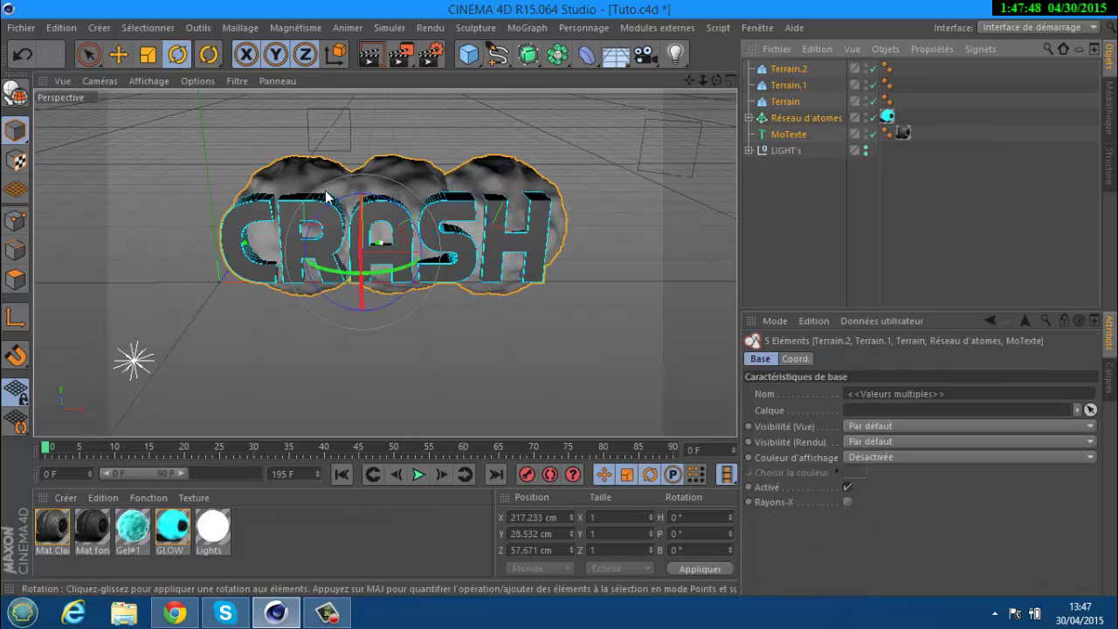
mouse_move(360, 203)
left_mouse_down()
mouse_move(359, 212)
mouse_move(361, 199)
left_mouse_up()
scroll(419, 213, "up", 2)
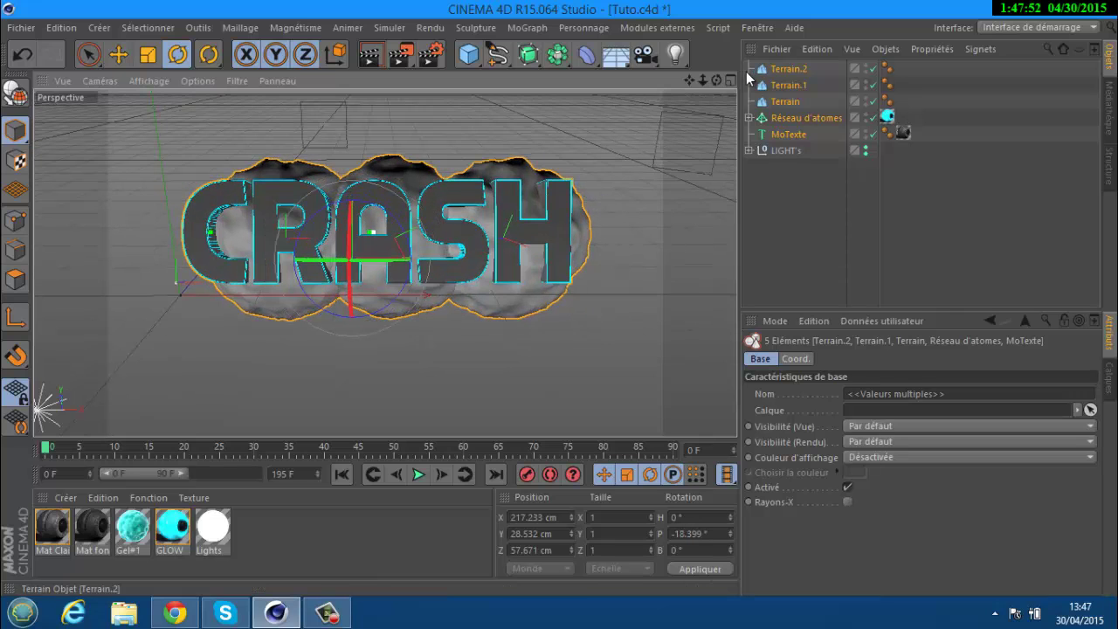
- Shift Réseau d'atomes and MoTexte together to about X 17.6, Z -3.7 cm to align the text with the terrain spheres
left_click_drag(716, 81, 555, 298)
left_click(798, 119)
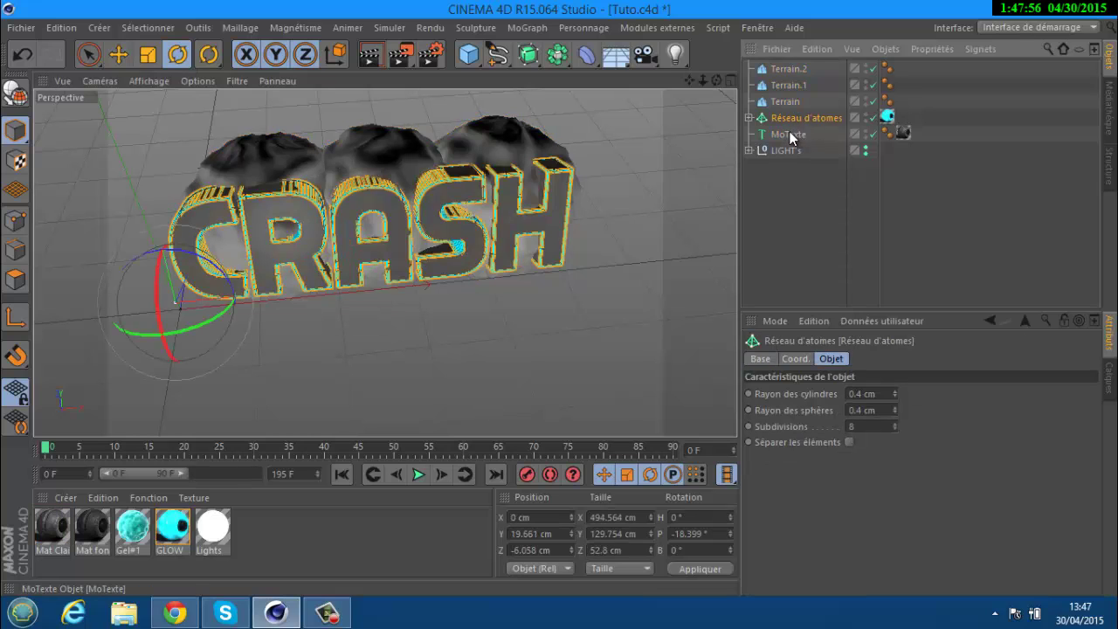
left_click(791, 136, "ctrl")
left_click(113, 60)
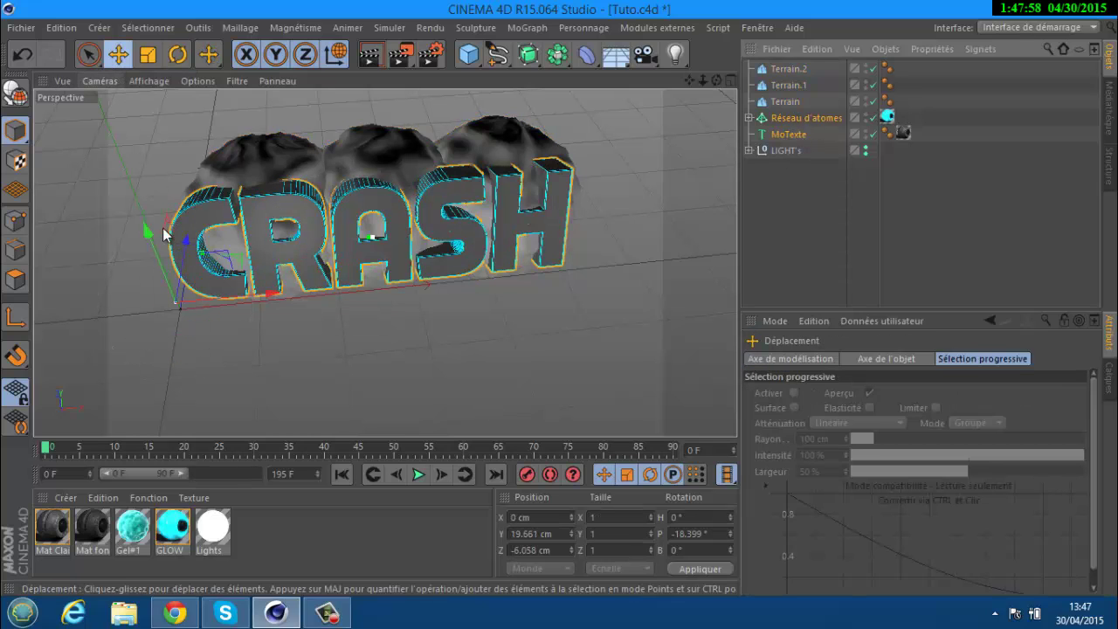
left_click_drag(264, 299, 270, 302)
left_click_drag(274, 302, 284, 298)
left_click_drag(717, 80, 688, 128)
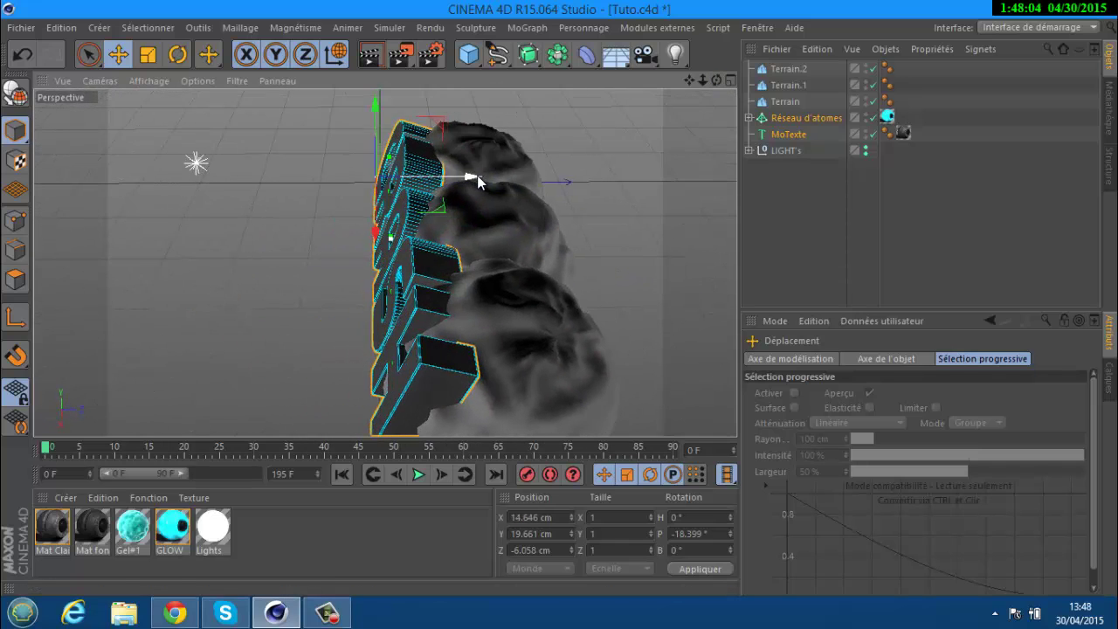
left_click_drag(476, 181, 489, 182)
left_click_drag(717, 80, 561, 298)
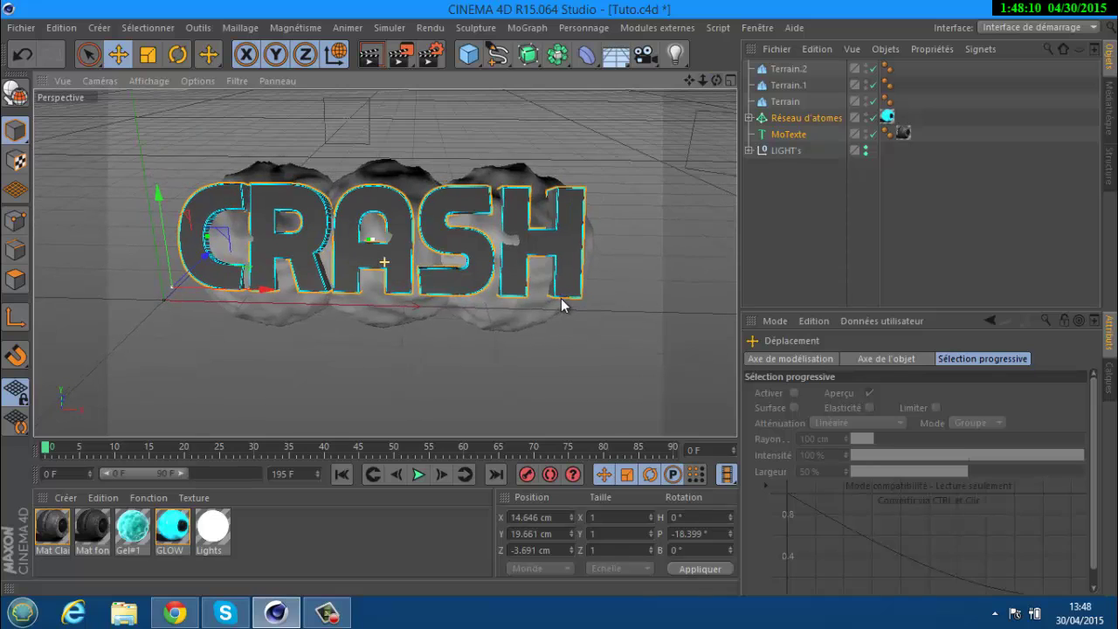
left_click_drag(246, 286, 253, 288)
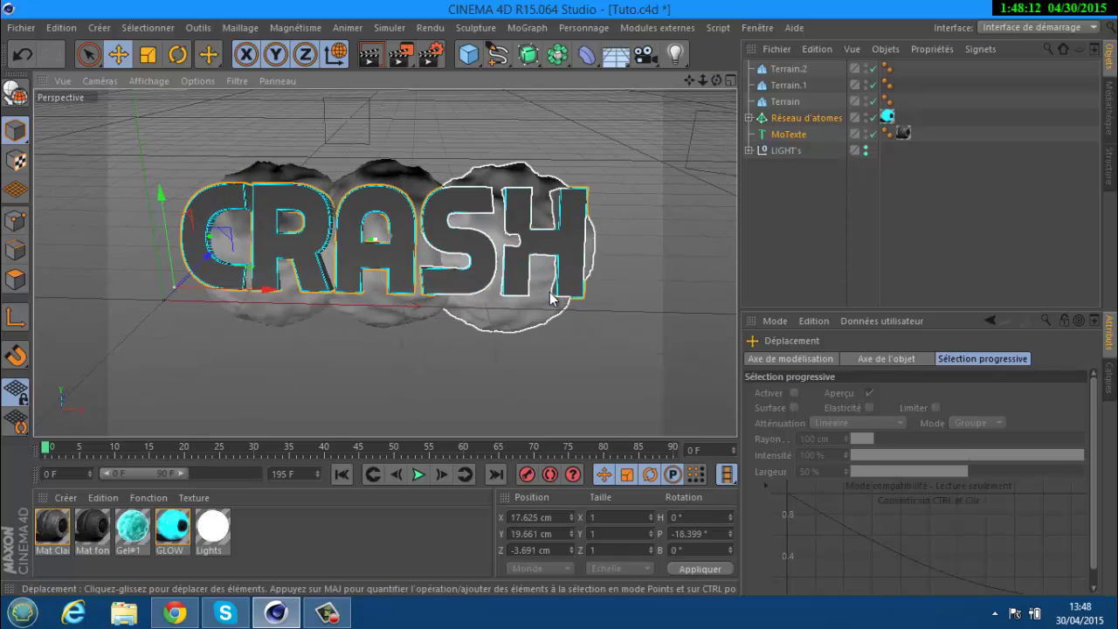
- Set the width (first Taille value) of all three terrain spheres to 220 cm
left_click(771, 72)
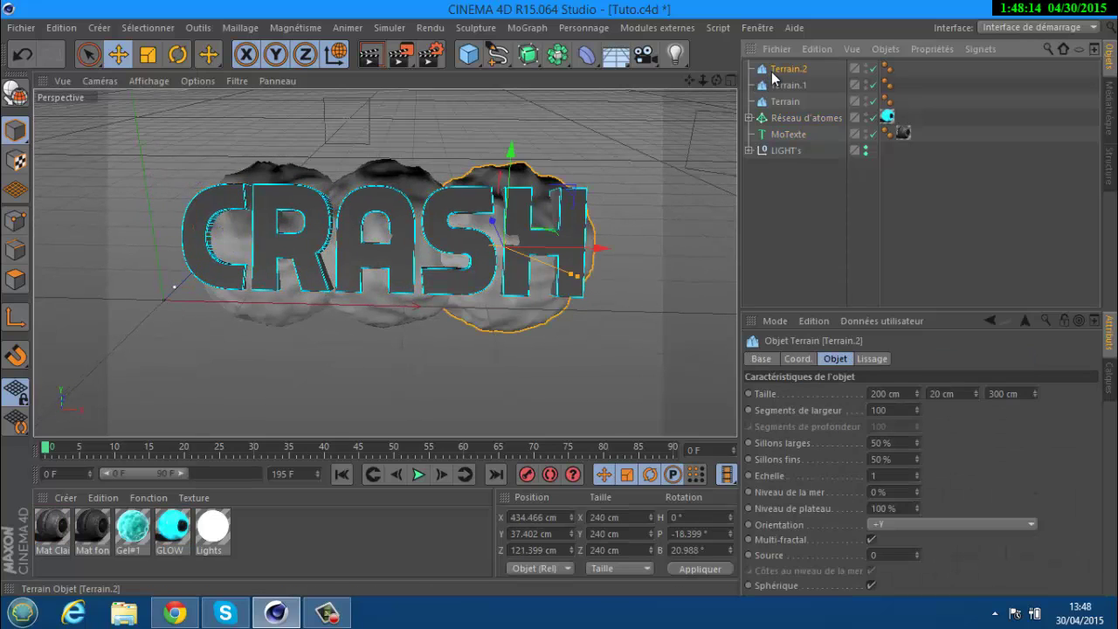
left_click(784, 101, "shift")
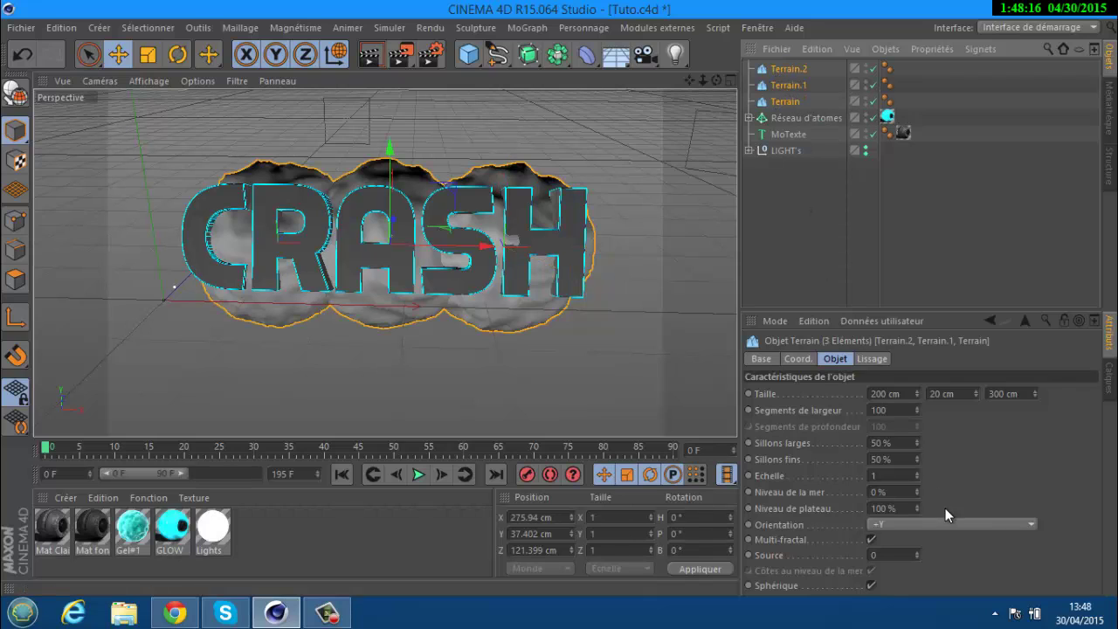
left_click(878, 393)
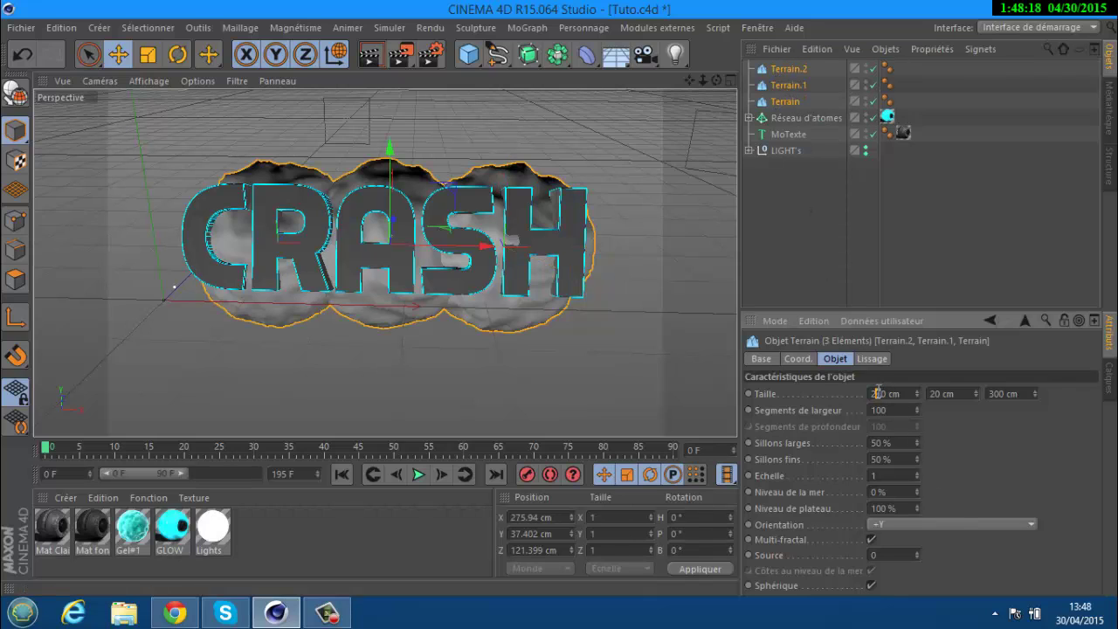
type("1")
key("Return")
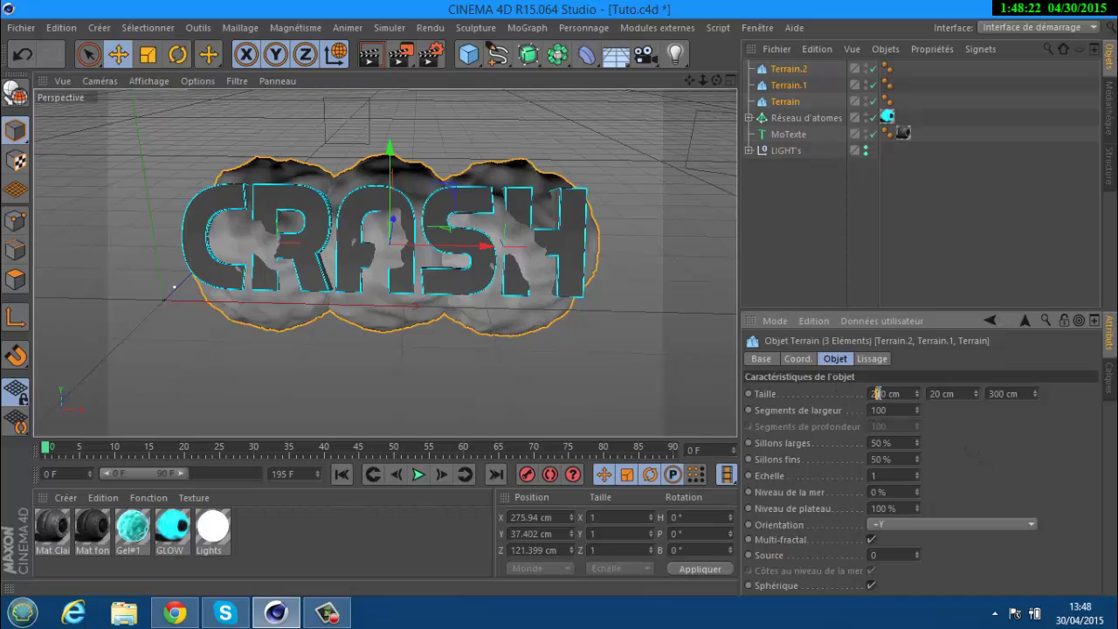
key("Return")
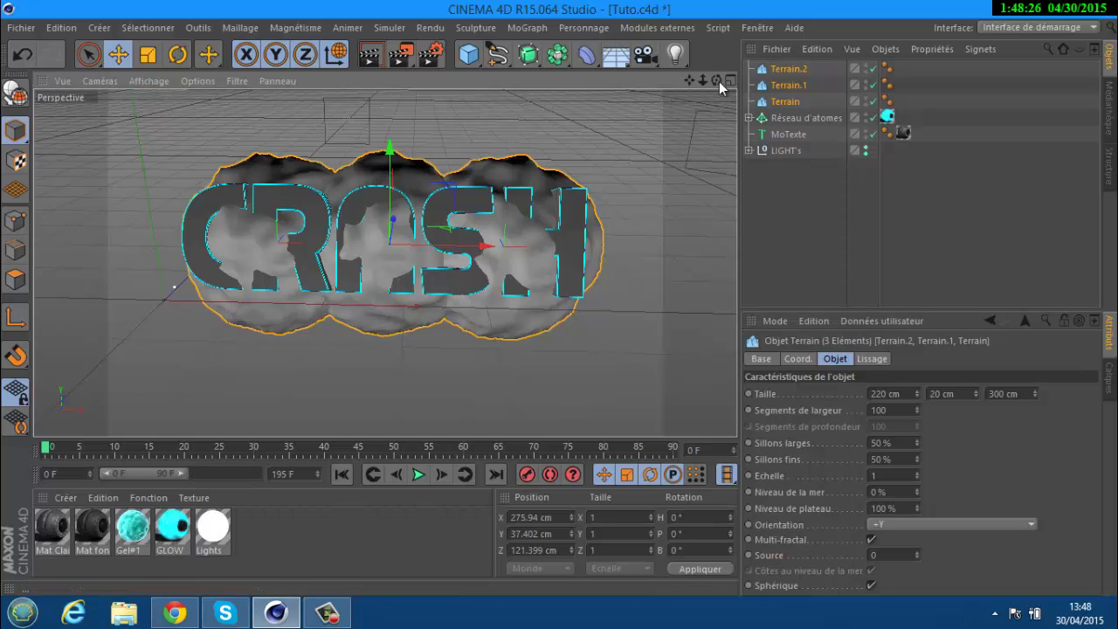
- Shift the three terrain spheres together back and slightly down, to about Y 28.7 and Z 133.9 cm
left_click_drag(716, 80, 435, 384)
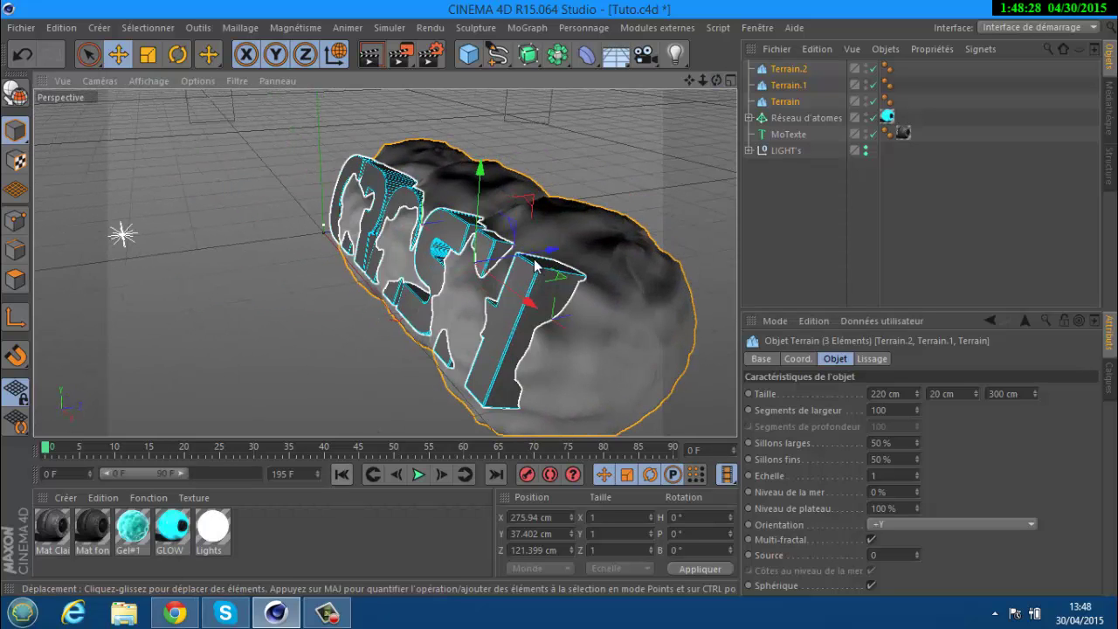
left_click_drag(538, 254, 550, 252)
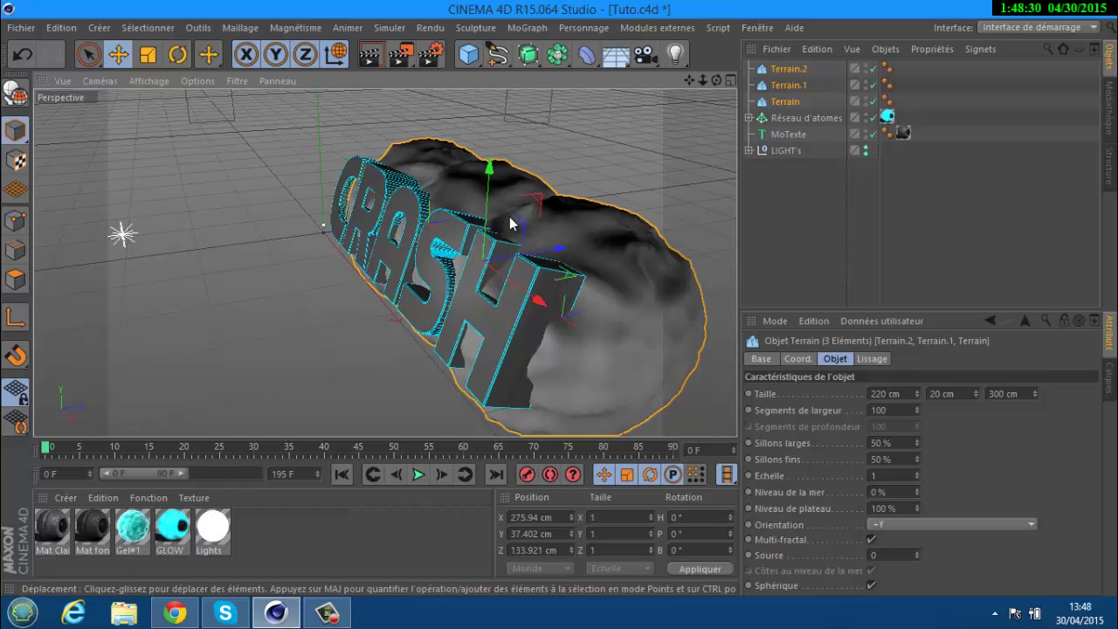
left_click_drag(488, 167, 489, 174)
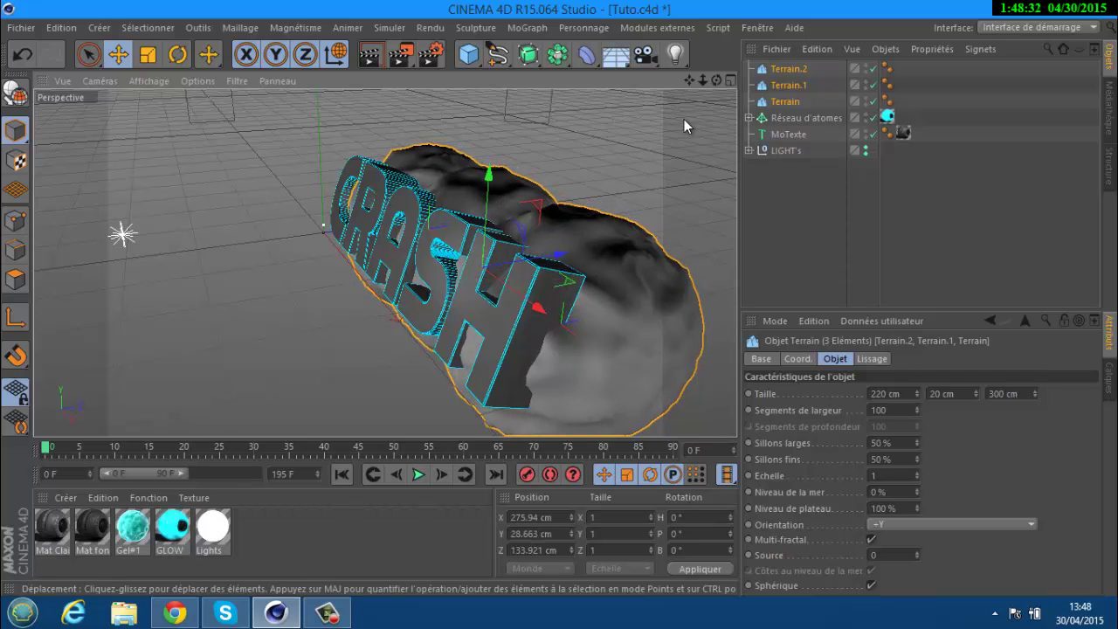
left_click_drag(716, 81, 561, 305)
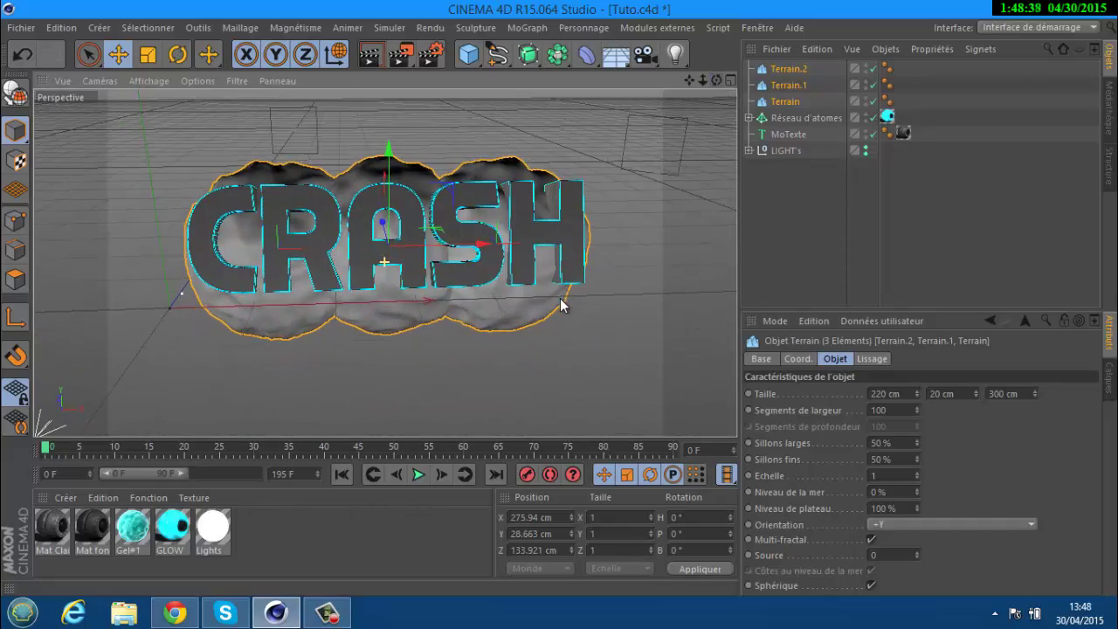
- Apply the Gel#1 material to Terrain.2 and copy its texture tag to Terrain.1 and Terrain
left_click(133, 531)
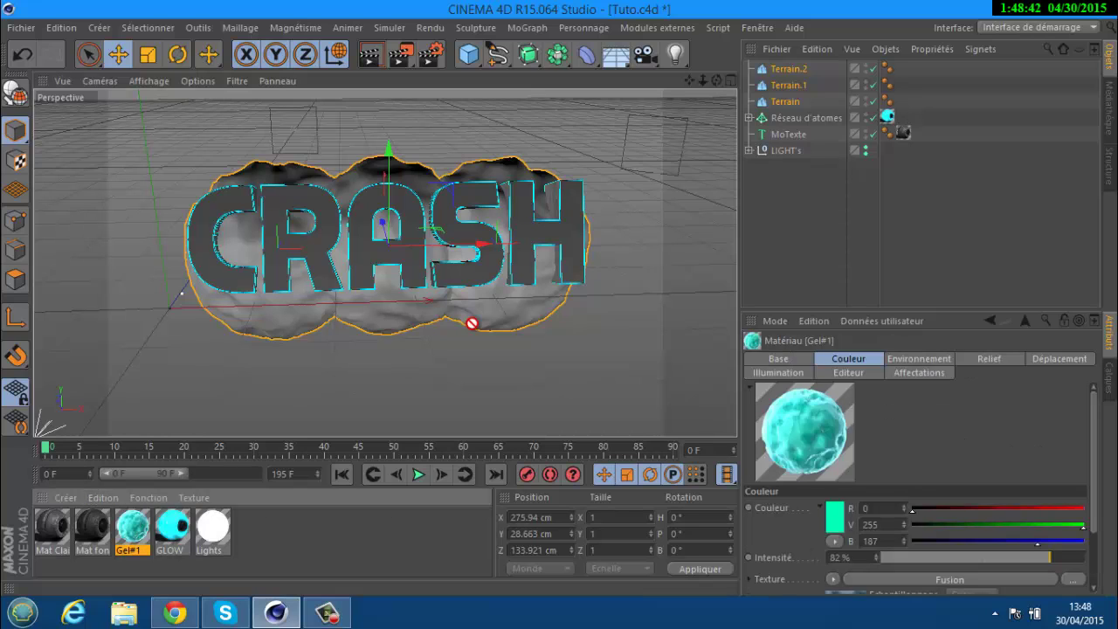
left_click_drag(567, 251, 789, 70)
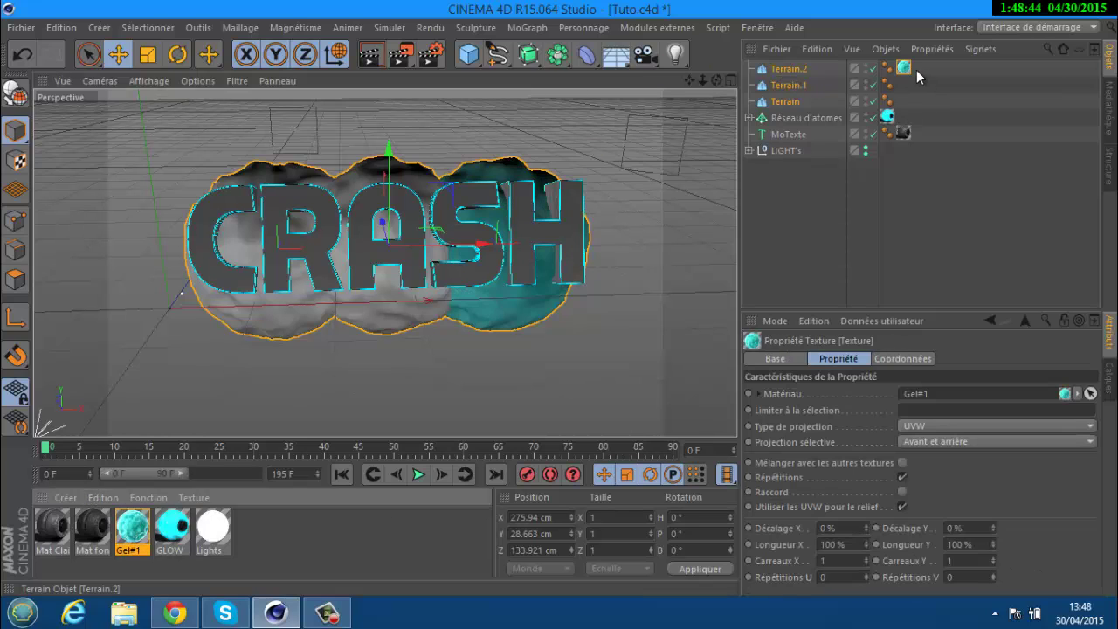
left_click_drag(903, 68, 904, 101, "ctrl")
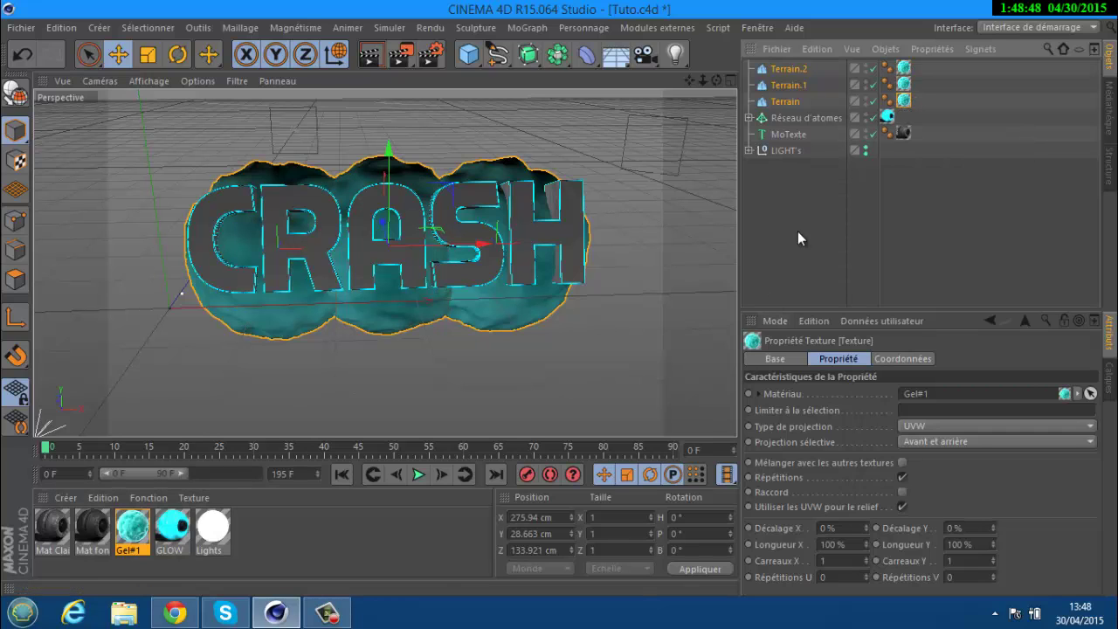
- Set the projection type of the three Gel#1 texture tags to Cubique and enable Raccord
left_click(908, 70, "shift")
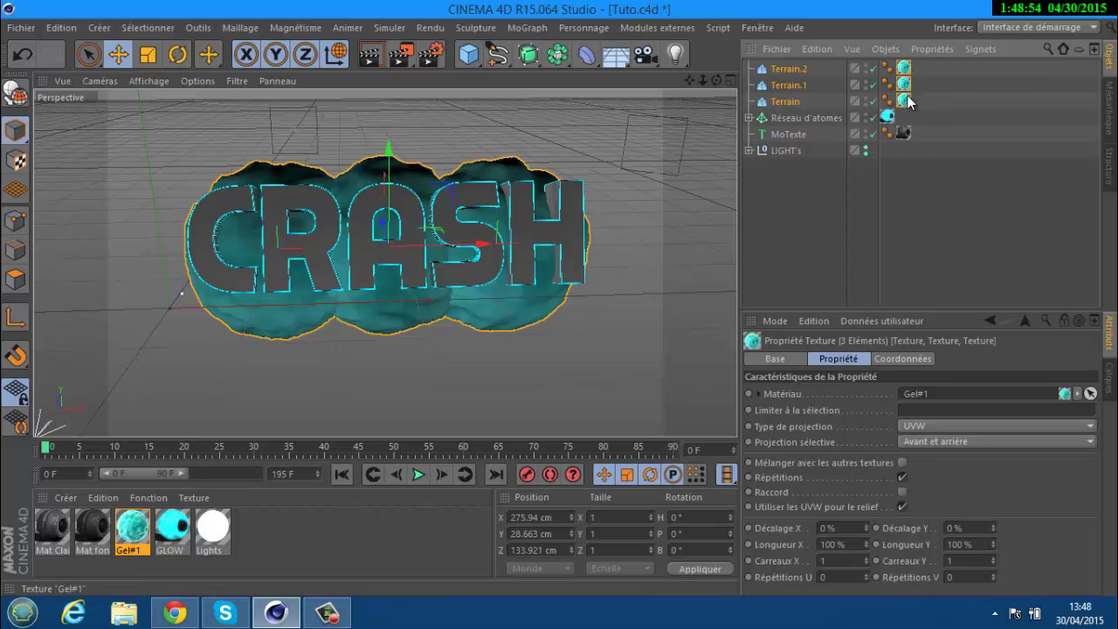
left_click(1036, 426)
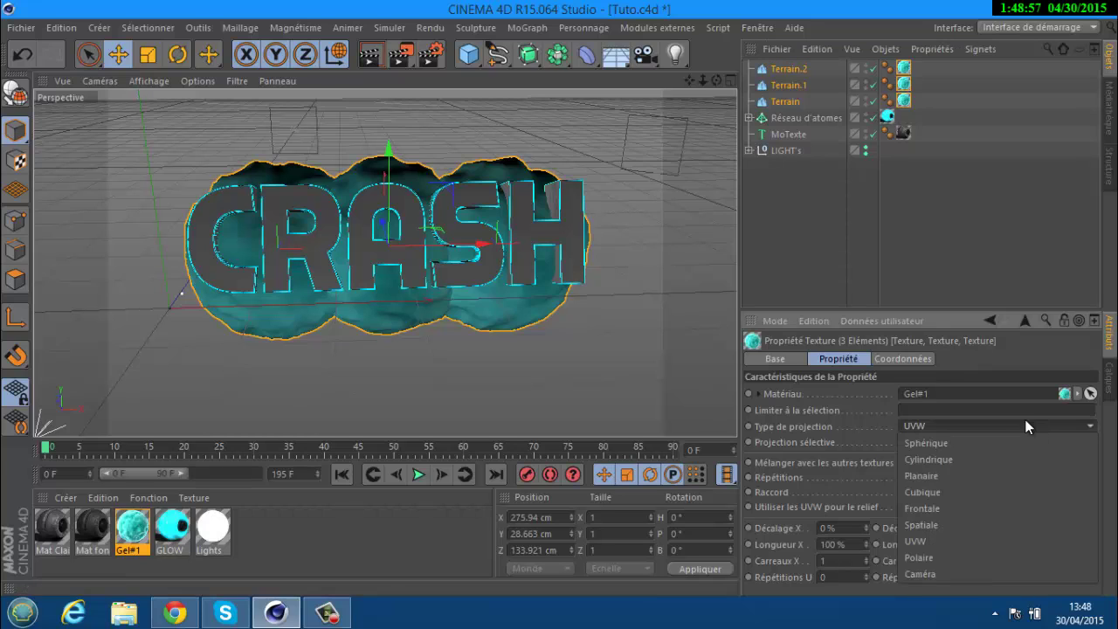
left_click(938, 493)
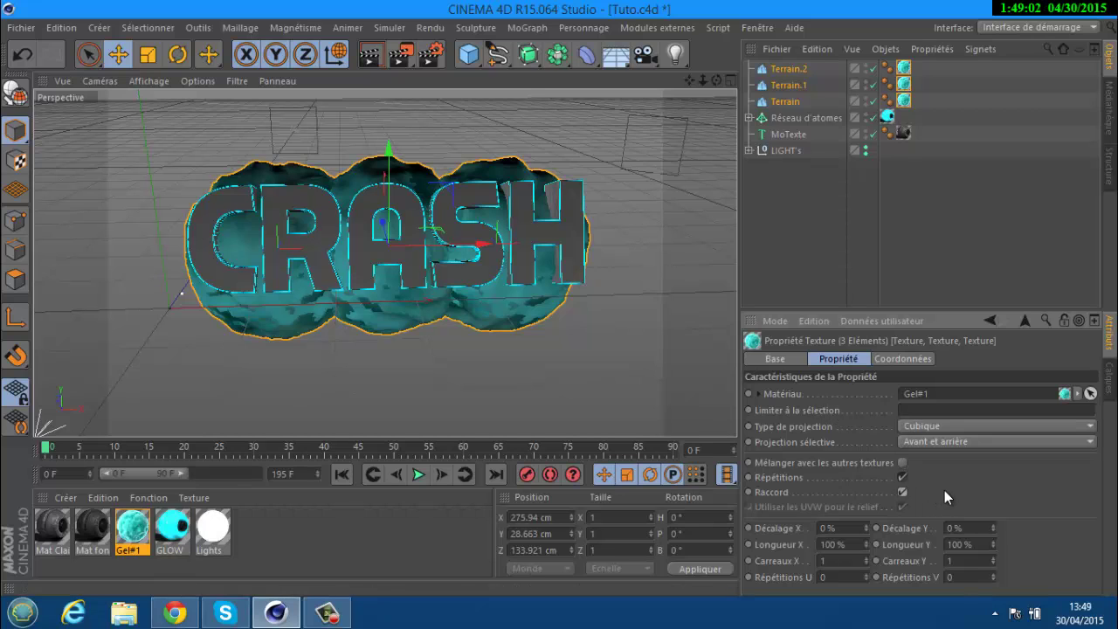
- Save the Tuto.c4d project
left_click(35, 25)
mouse_move(61, 28)
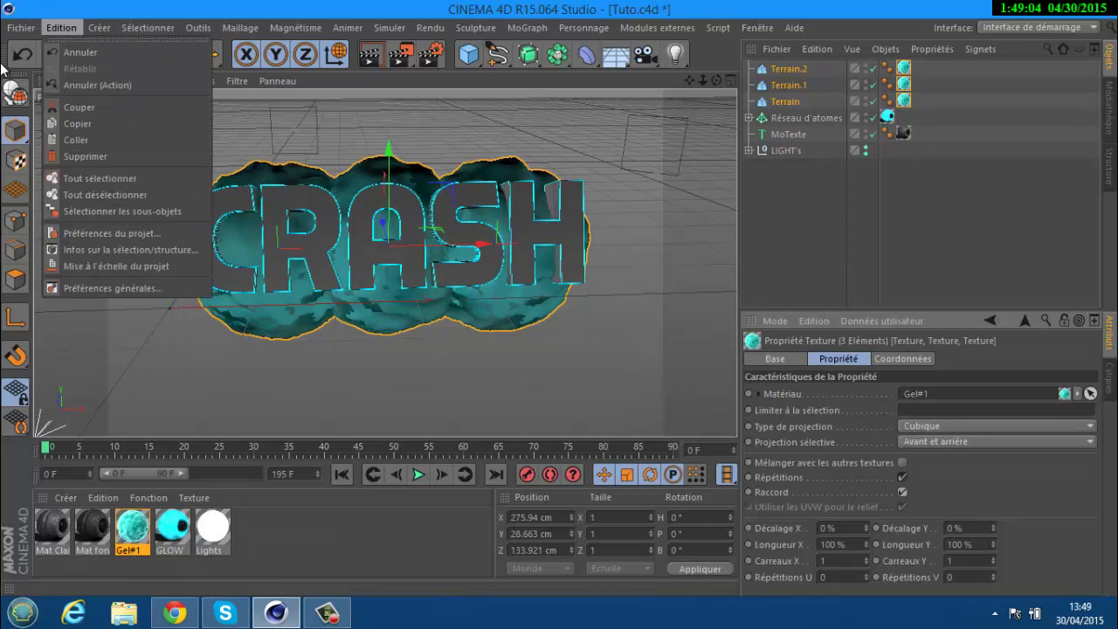
left_click(105, 155)
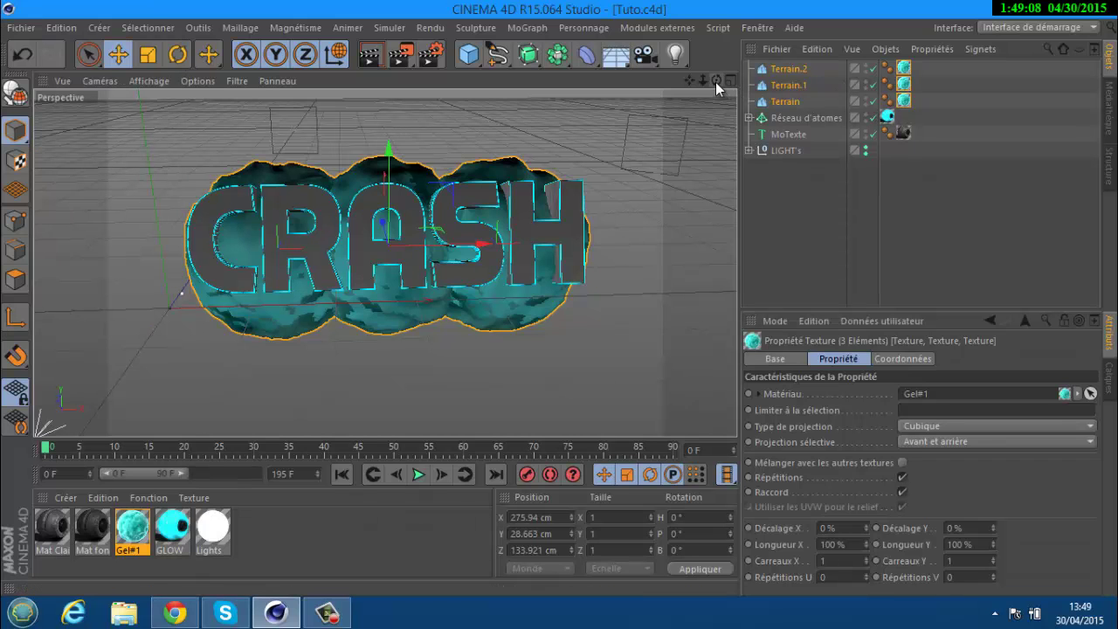
- Add an Umami plugin spline object to the scene
mouse_move(555, 298)
left_mouse_down("alt")
mouse_move(620, 295)
mouse_move(563, 306)
mouse_move(563, 295)
left_mouse_up("alt")
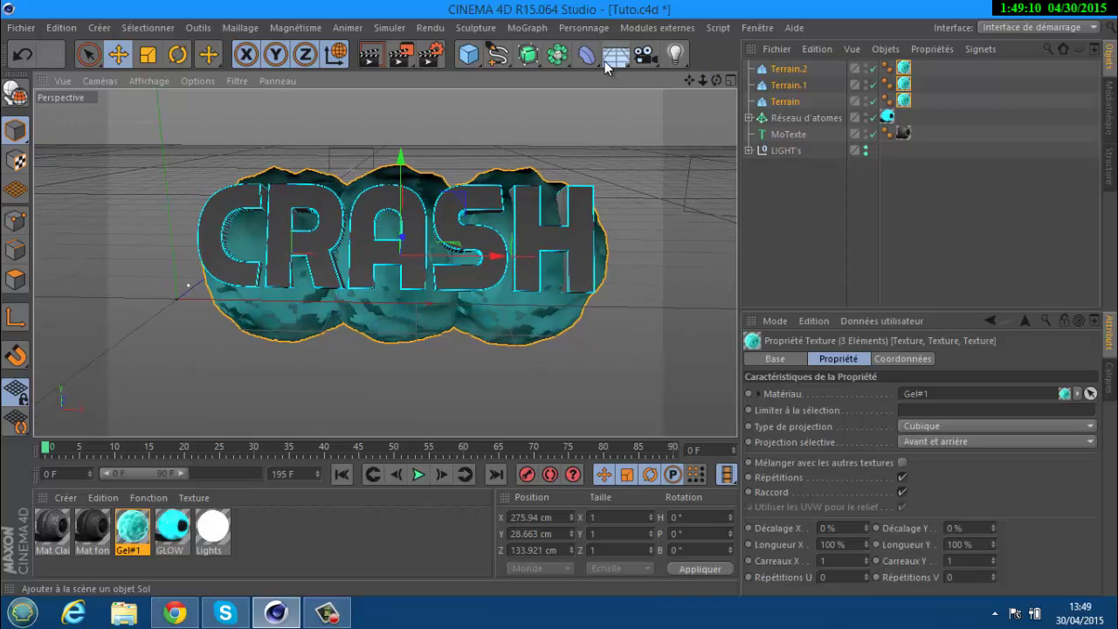
left_click(649, 29)
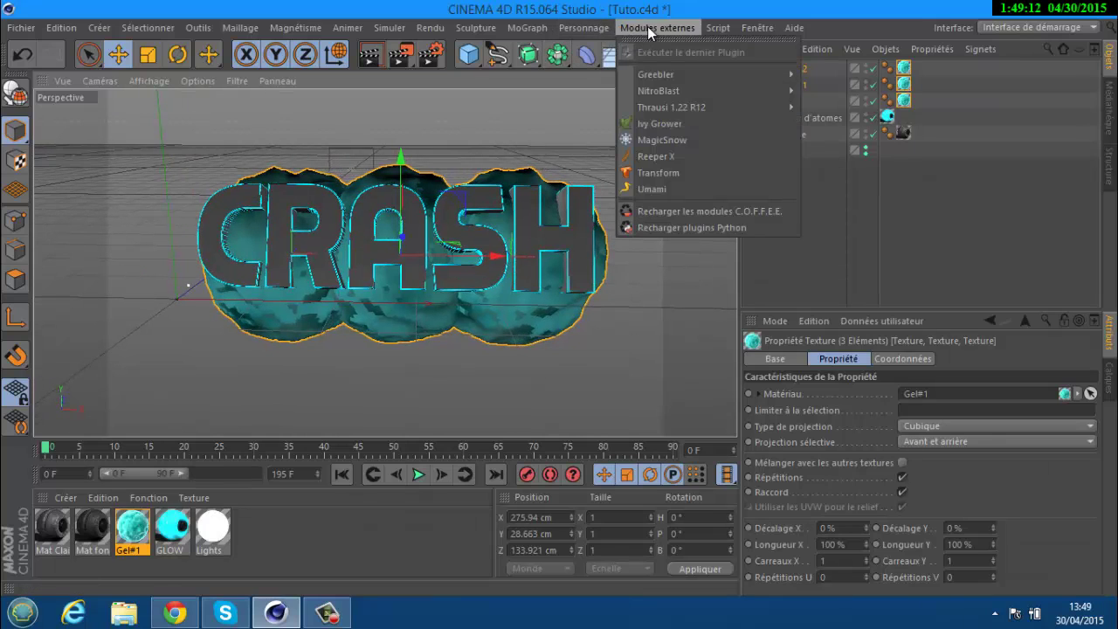
left_click(662, 192)
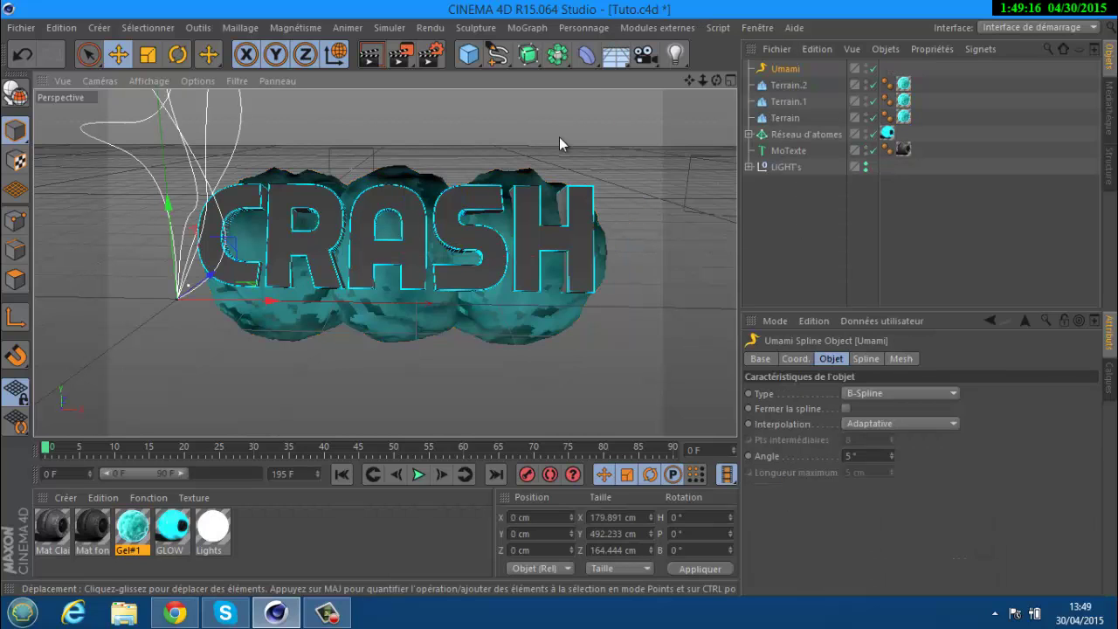
- Create a circle spline with a radius of 15 cm
left_click(499, 55)
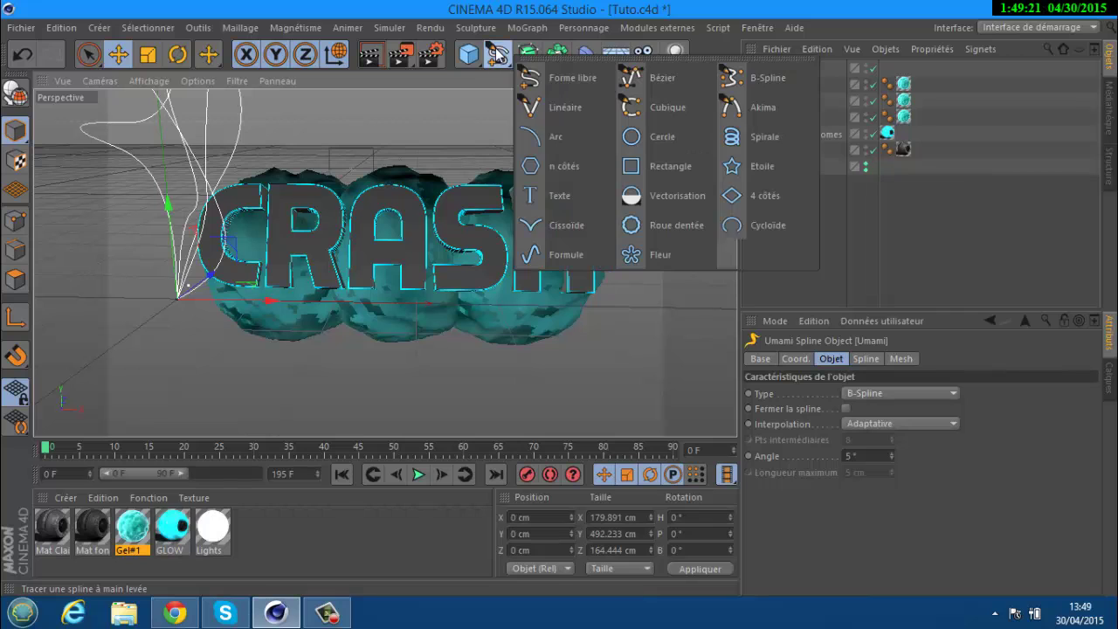
left_click(655, 138)
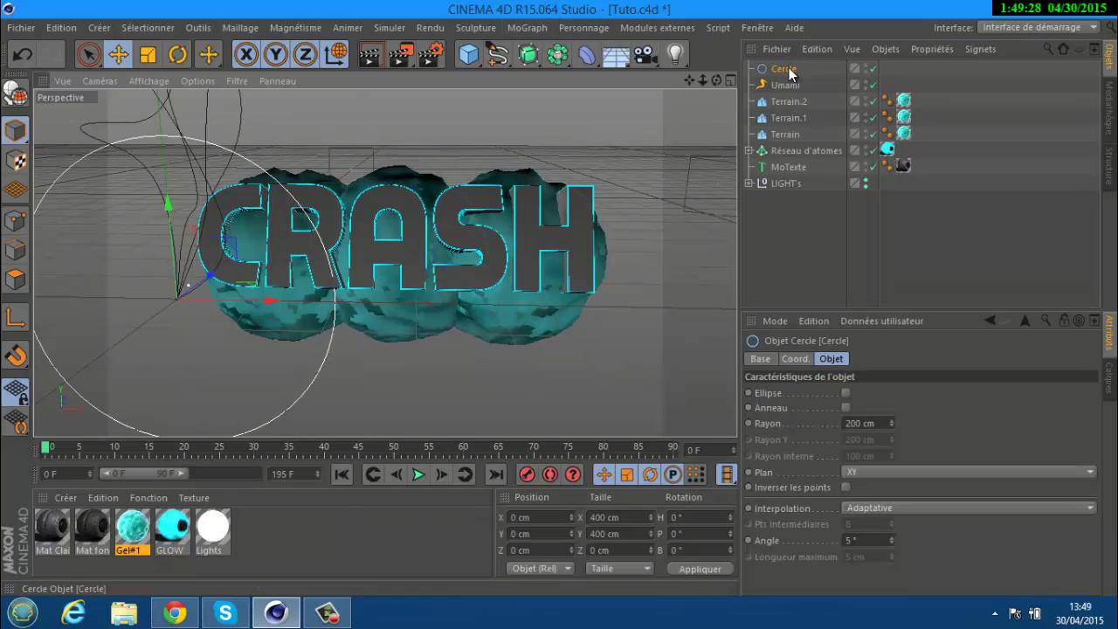
double_click(845, 425)
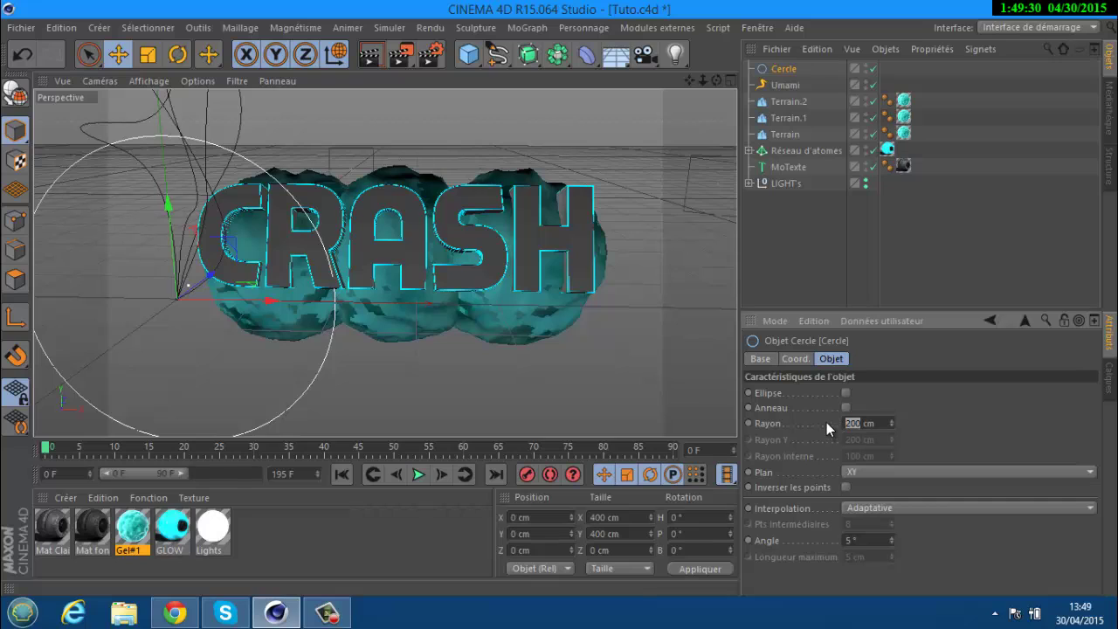
type("15")
key("Return")
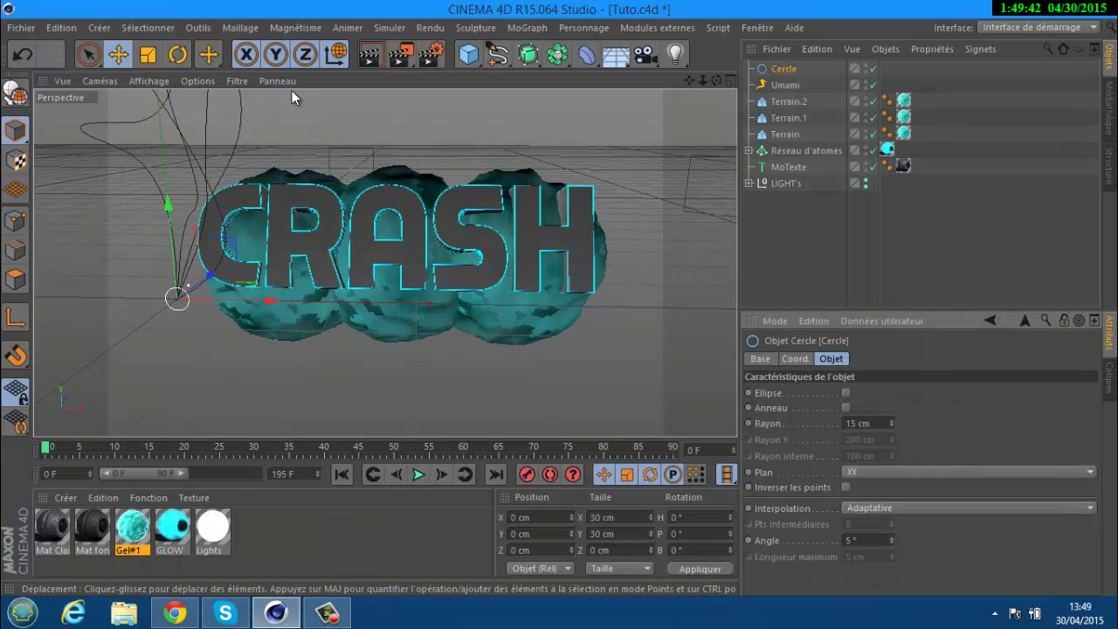
- Place Umami above Cercle in the object list and assign Cercle as Umami's mesh Profile Spline
mouse_move(777, 85)
left_mouse_down()
mouse_move(781, 58)
mouse_move(783, 70)
left_mouse_up()
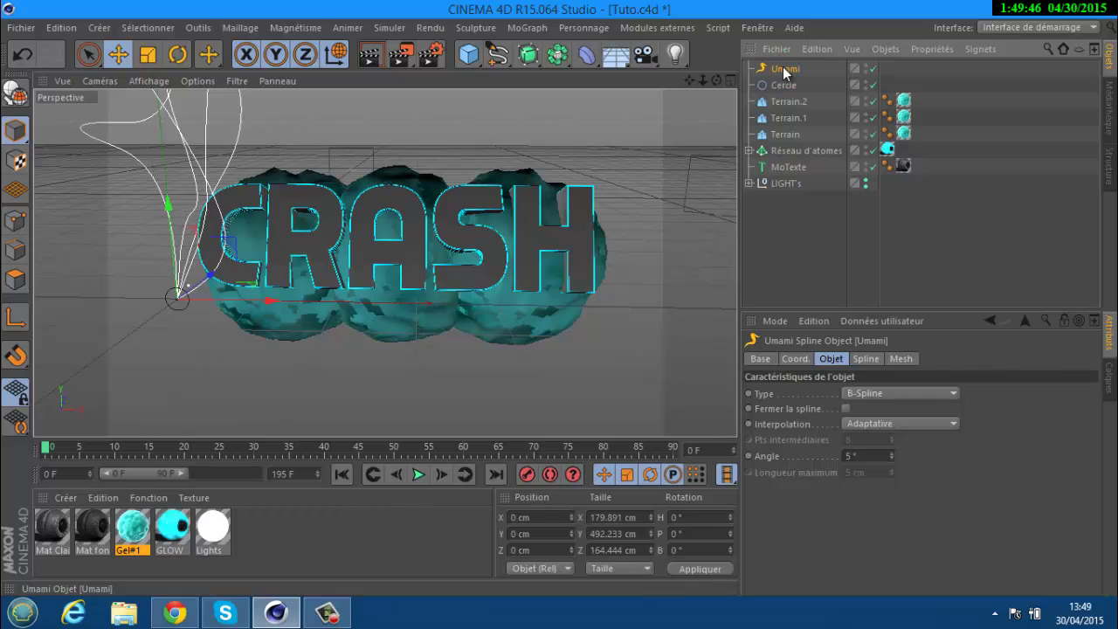
left_click(898, 359)
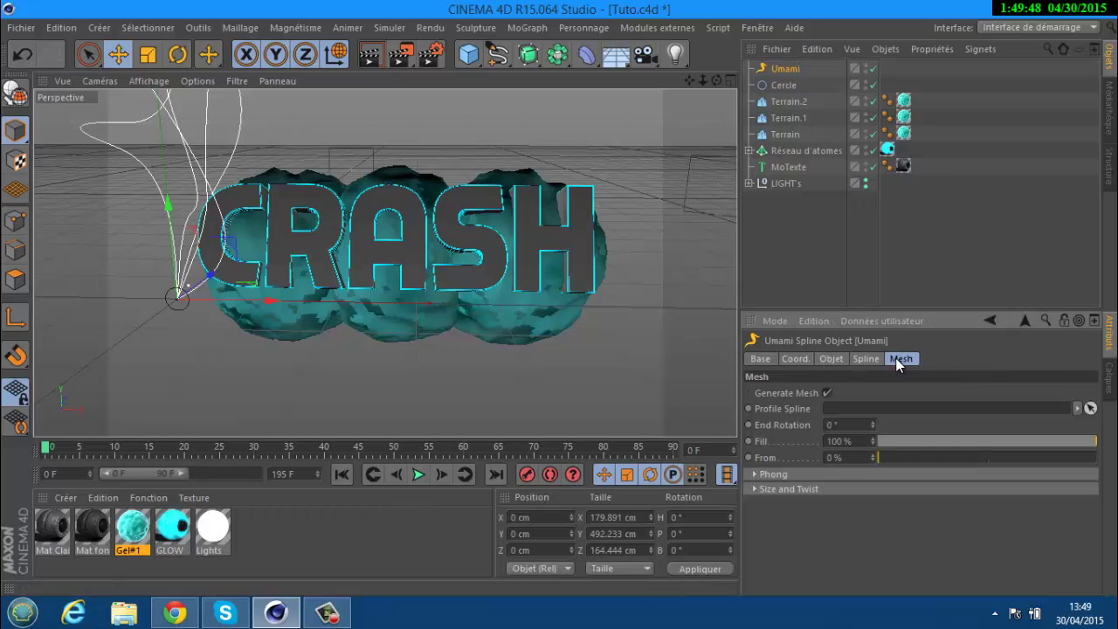
left_click(768, 84)
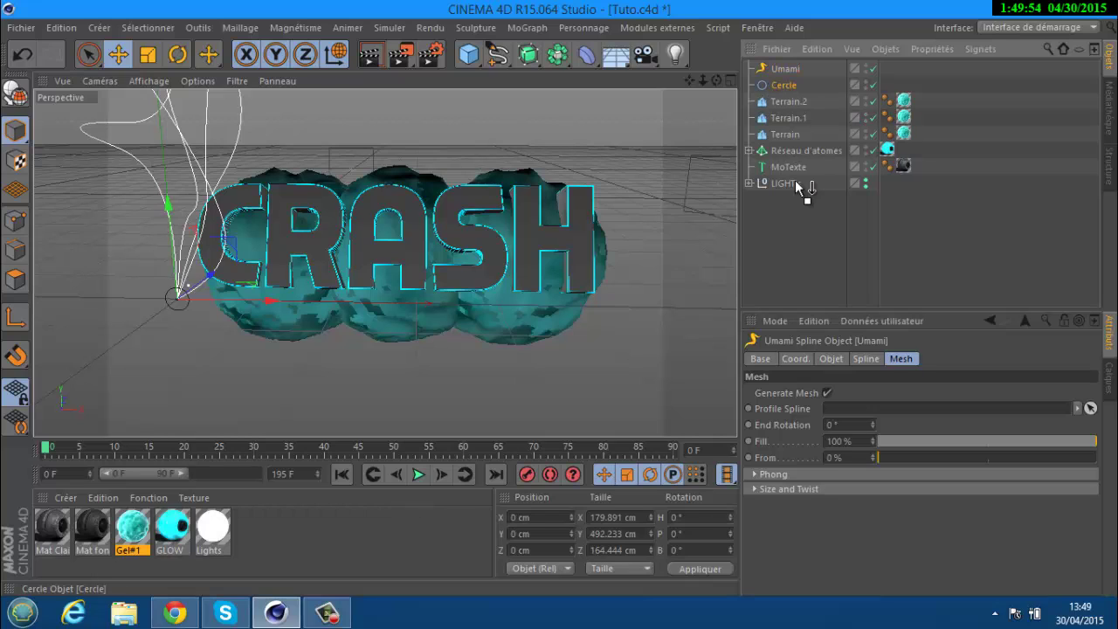
left_click_drag(795, 179, 847, 404)
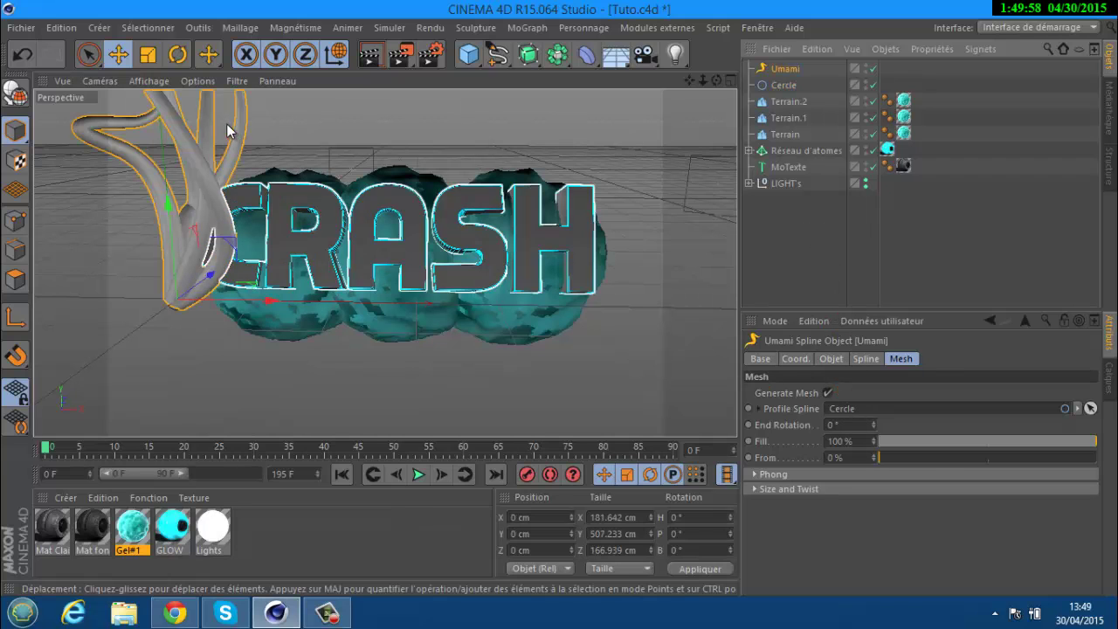
- Reduce the radius of the Cercle profile to 8 cm to thin the Umami tendrils
middle_click_drag(561, 301, 602, 371, "alt")
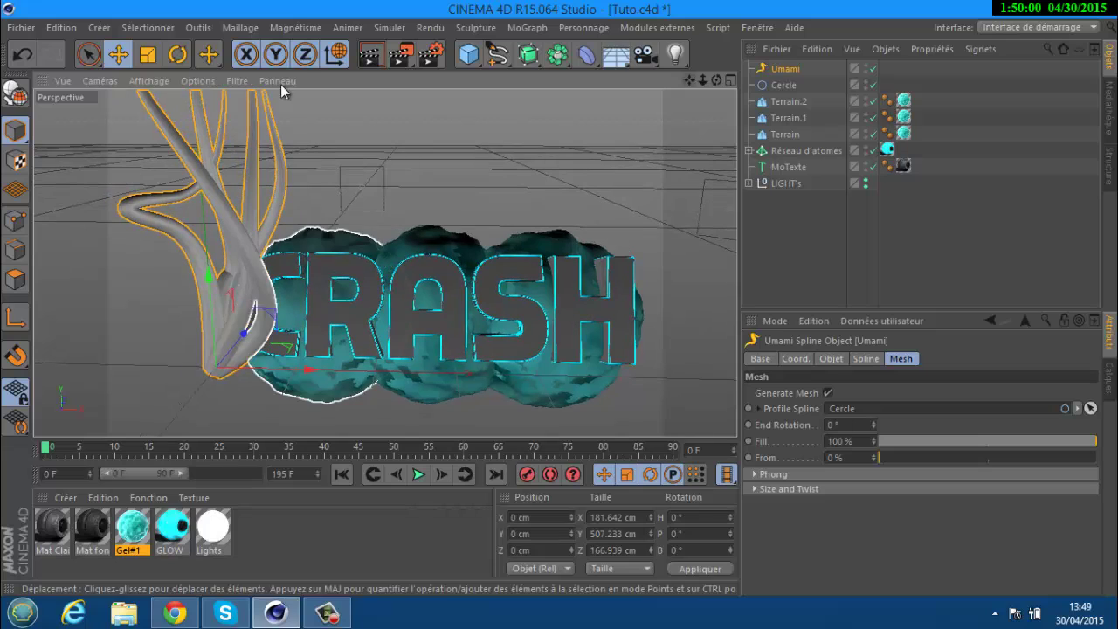
left_click(780, 85)
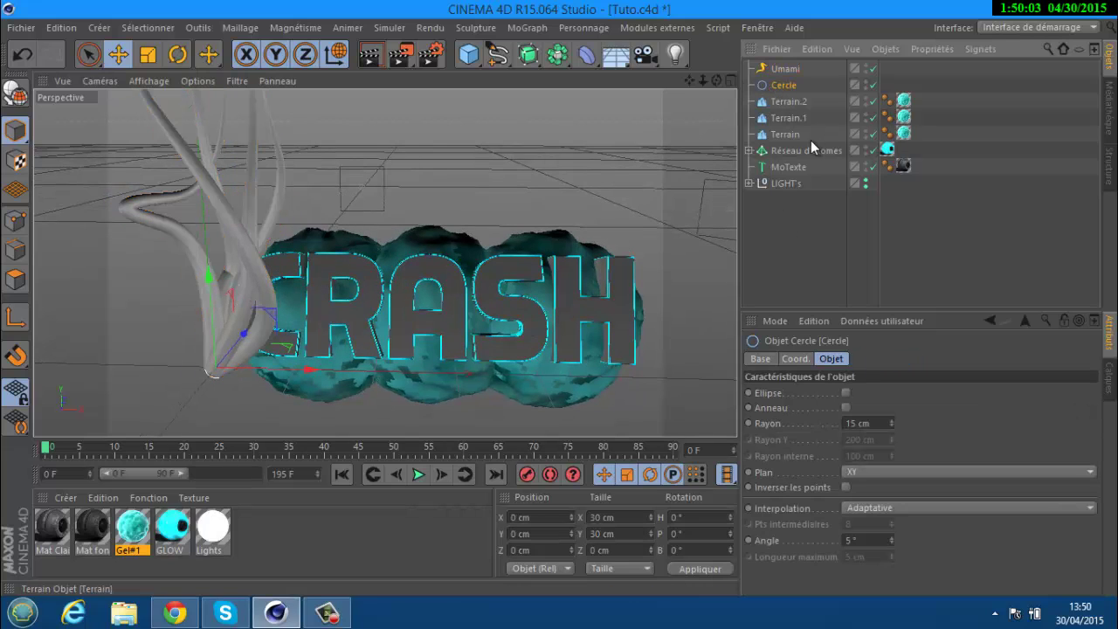
left_click(893, 427)
left_click(892, 427)
left_click(892, 427)
left_click(892, 427)
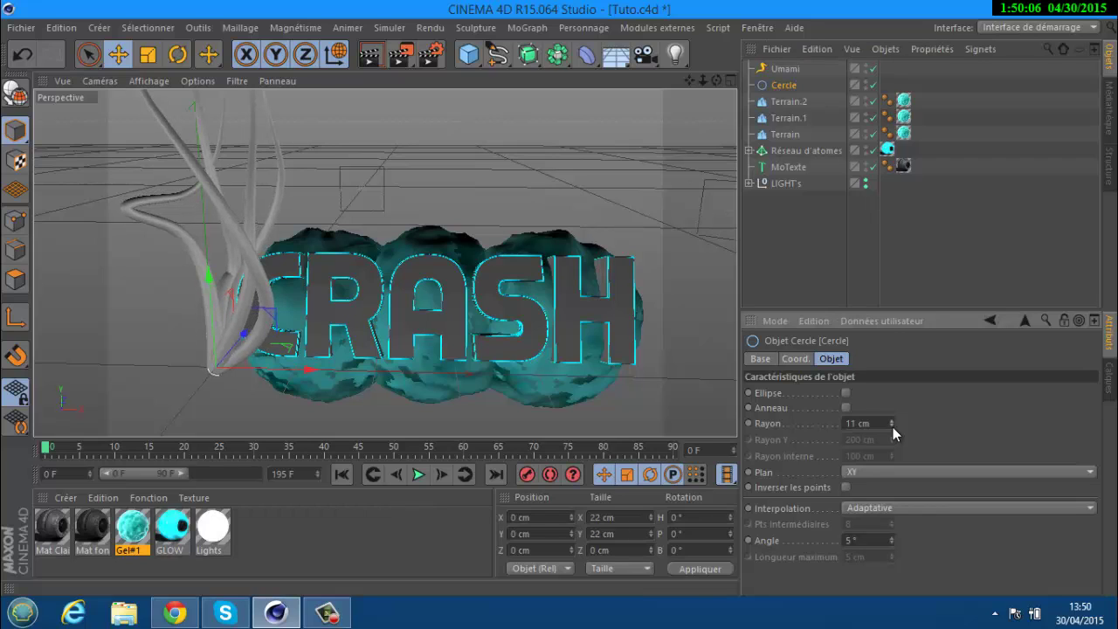
left_click(892, 427)
left_click(893, 427)
left_click(893, 427)
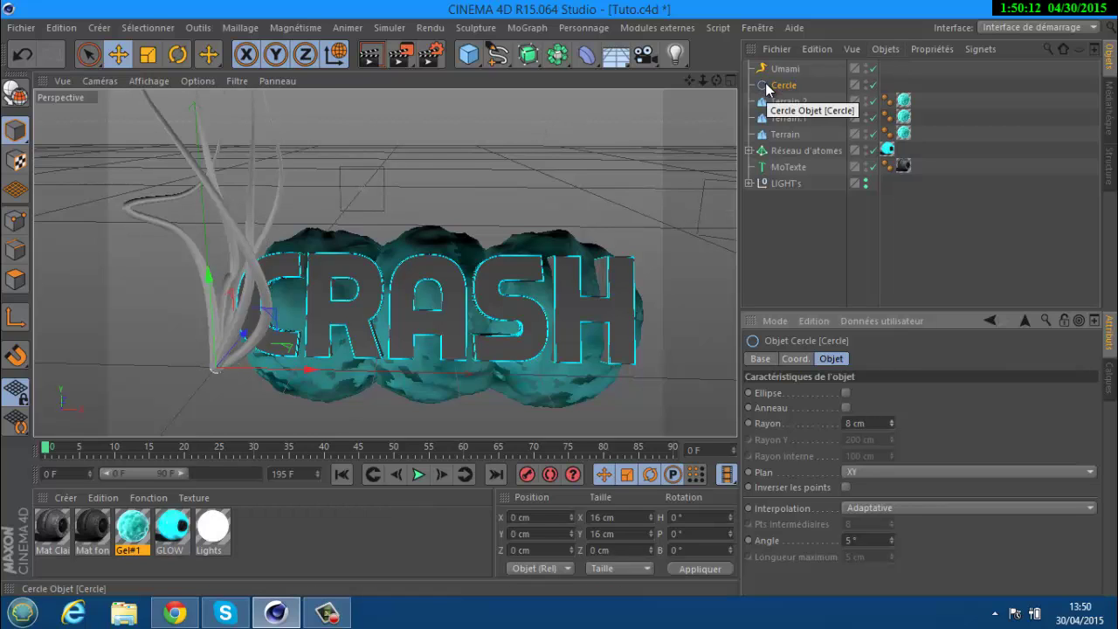
- Nest Cercle under Umami, collapse the hierarchy and select Umami
mouse_move(765, 85)
left_mouse_down()
mouse_move(779, 69)
mouse_move(759, 70)
left_mouse_up()
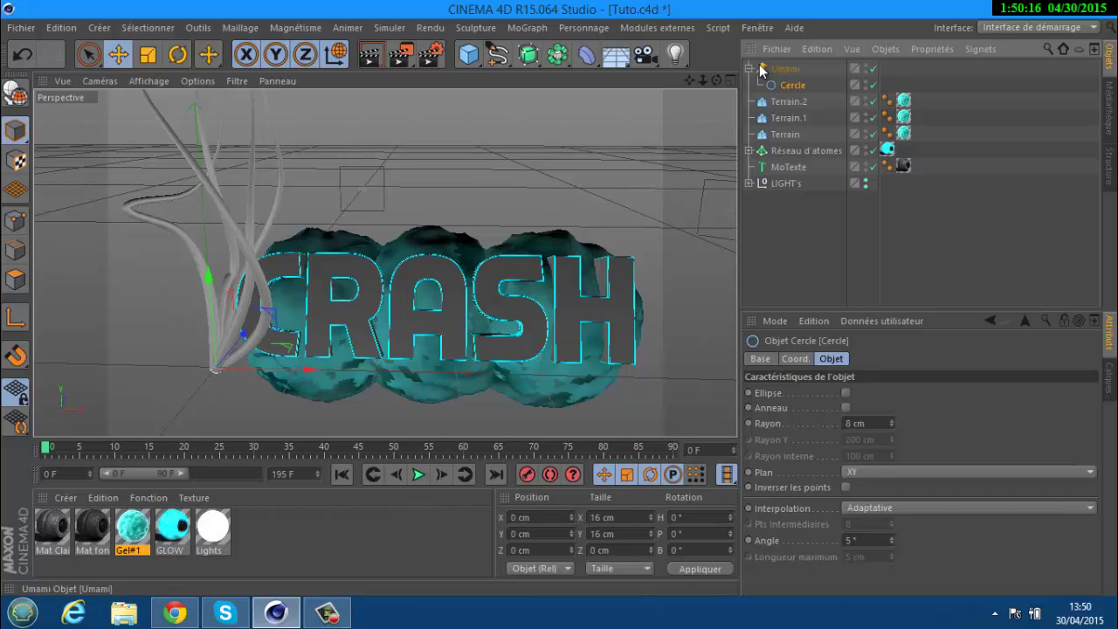
left_click(749, 68)
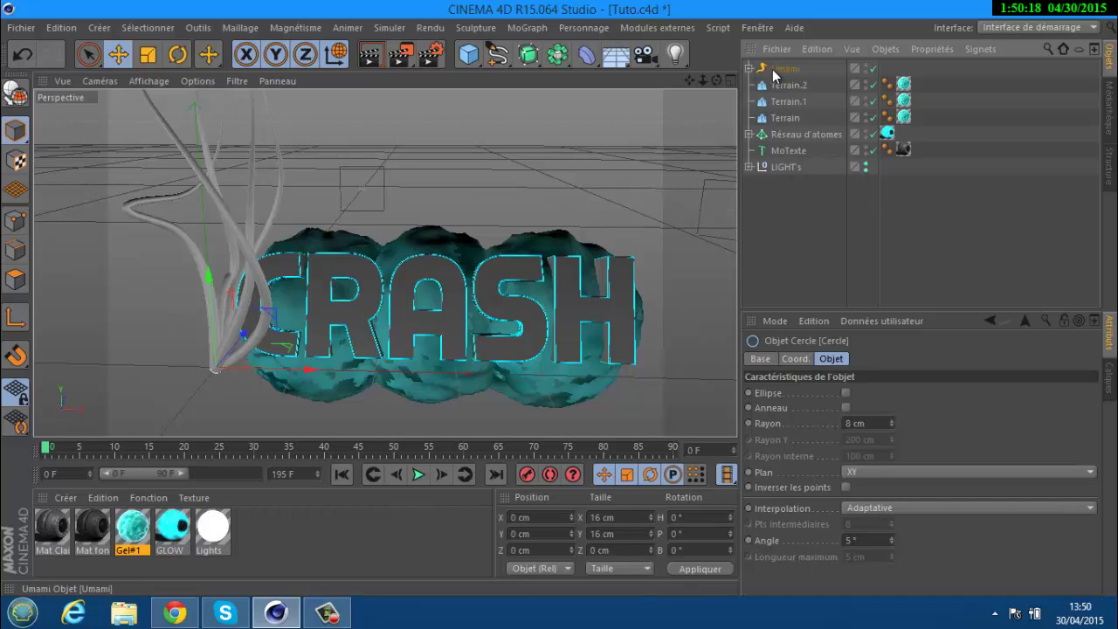
left_click(783, 70)
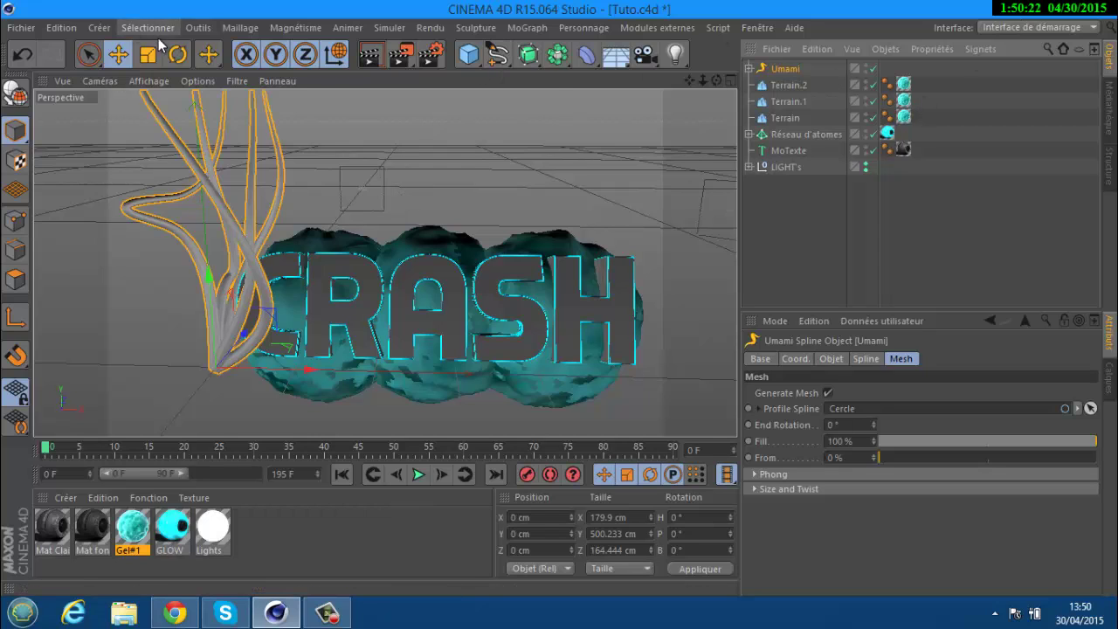
left_click(178, 55)
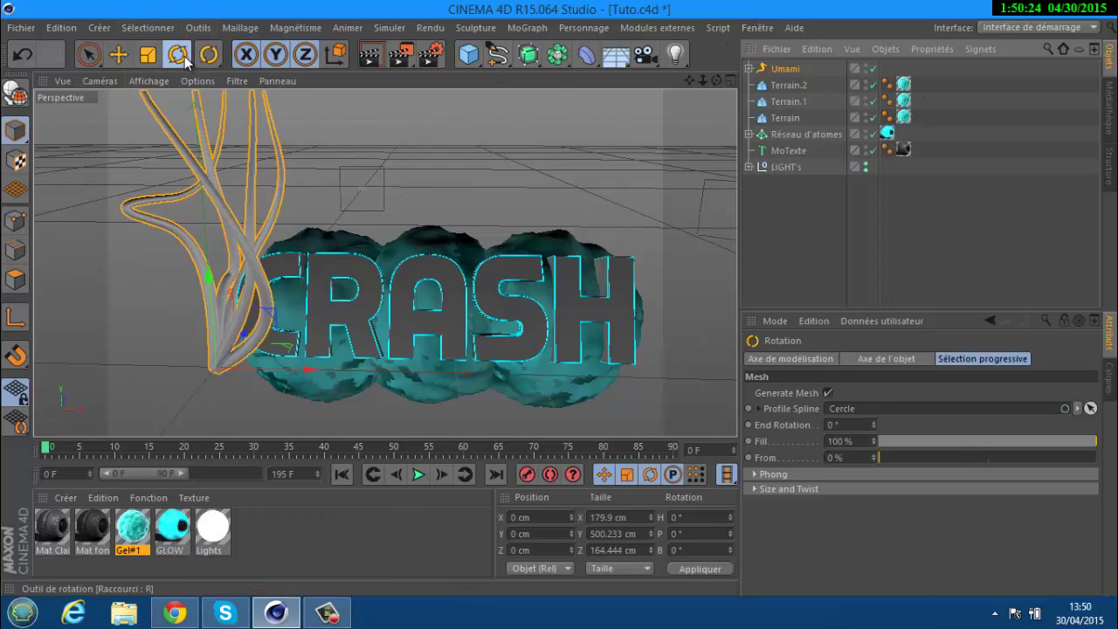
left_click_drag(244, 330, 175, 289)
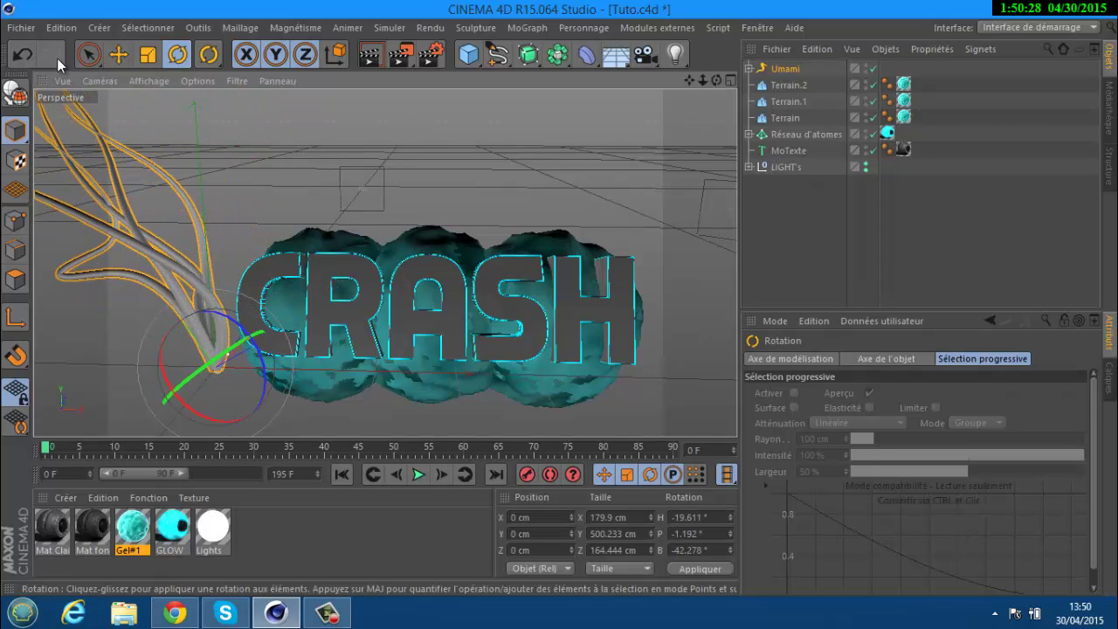
left_click(22, 54)
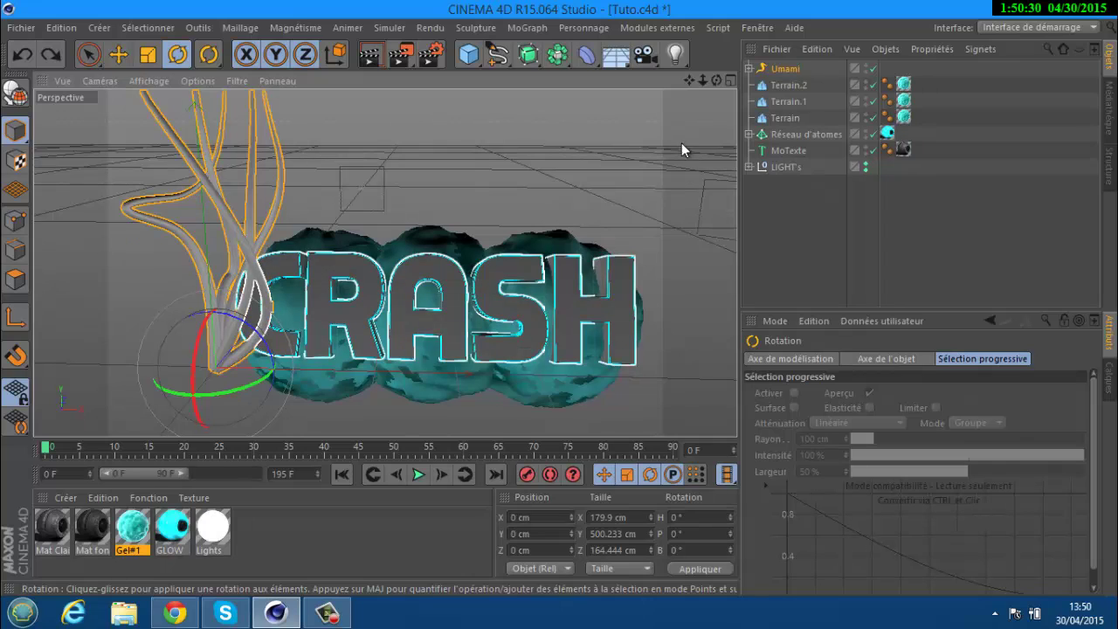
- Rotate the Umami tendrils sideways and downward to a bank angle (B) of about -105°
left_click_drag(560, 298, 563, 297)
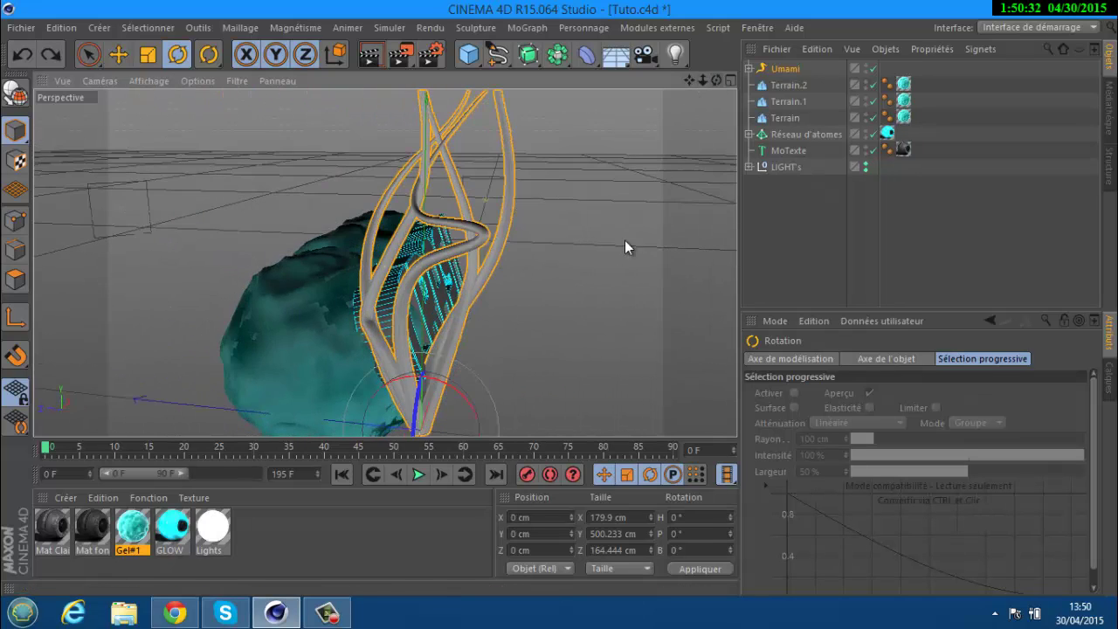
scroll(604, 263, "down", 4)
left_click_drag(489, 352, 557, 291)
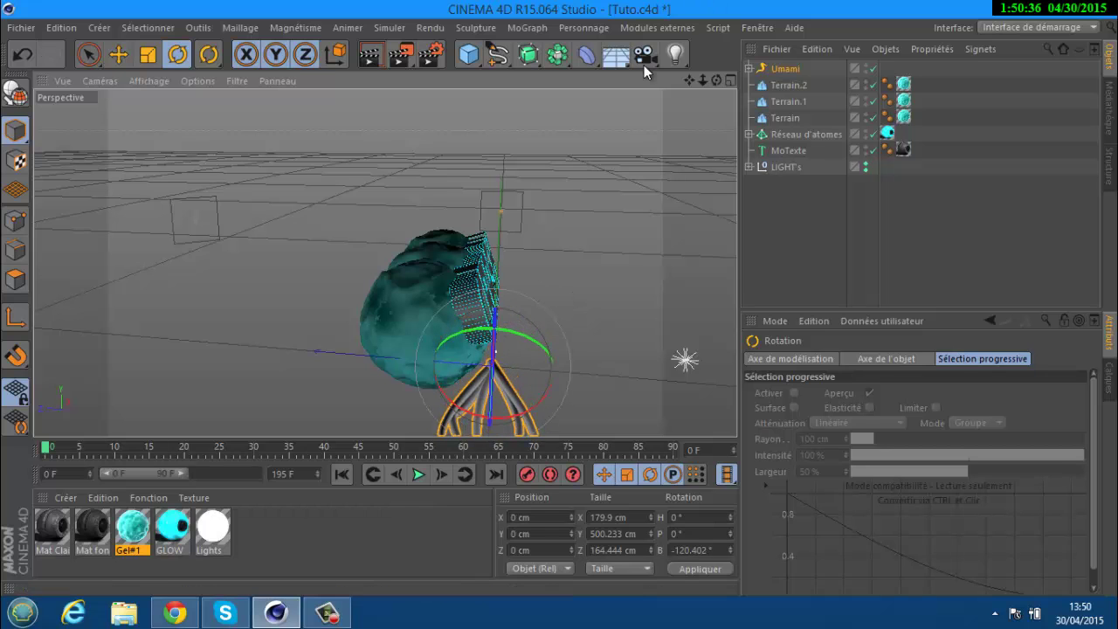
left_click_drag(689, 81, 559, 297)
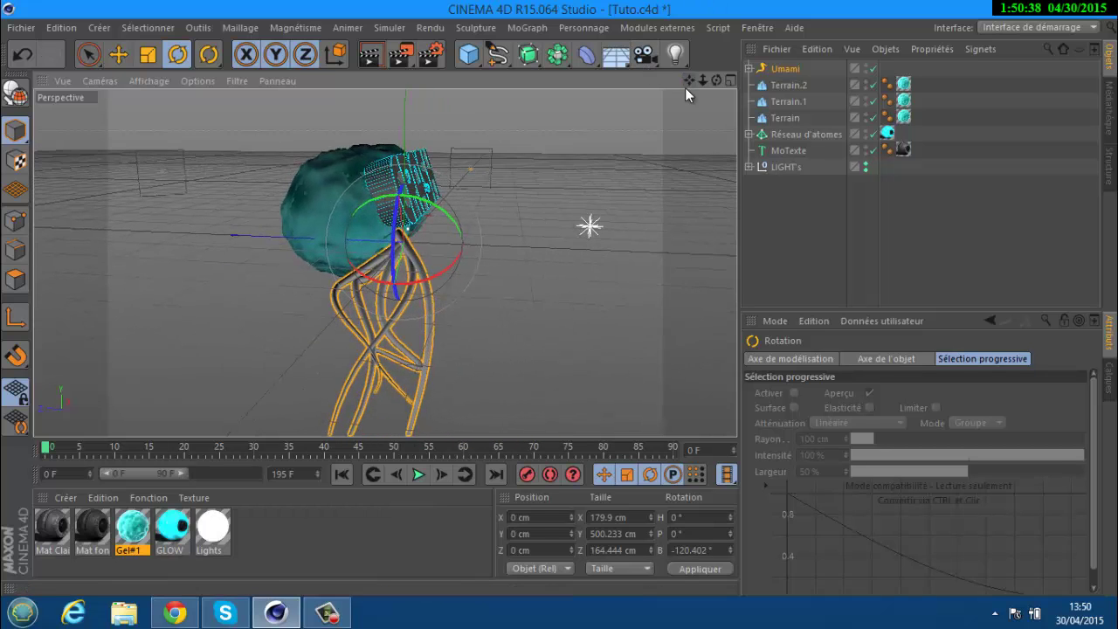
left_click_drag(394, 204, 394, 183)
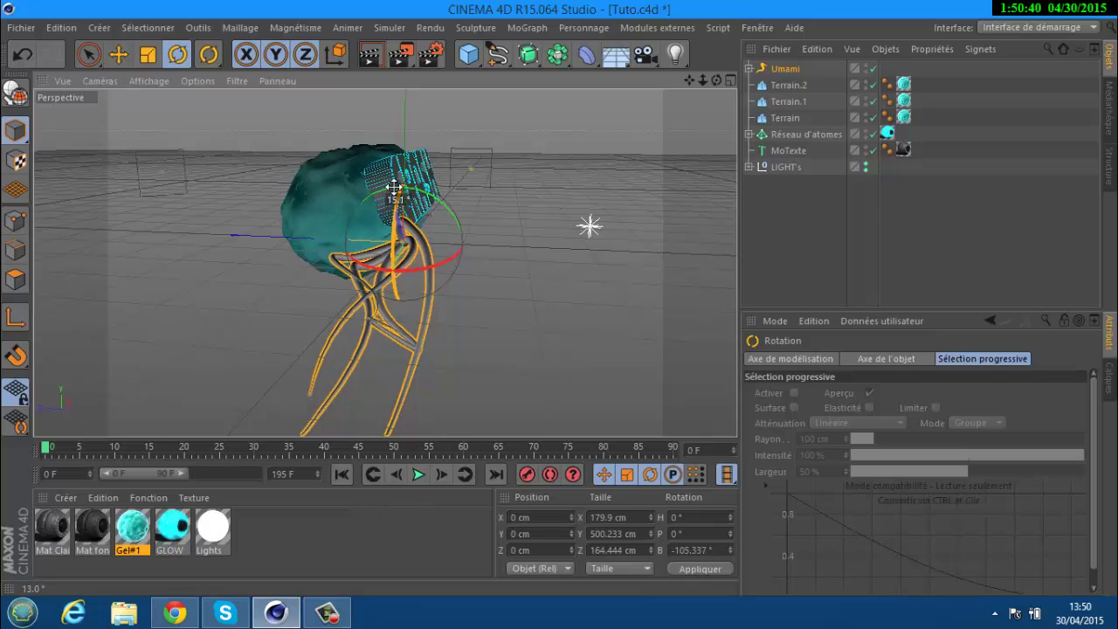
- Move Umami back into the first terrain sphere, to about X 108 cm and Z 134 cm
left_click(130, 55)
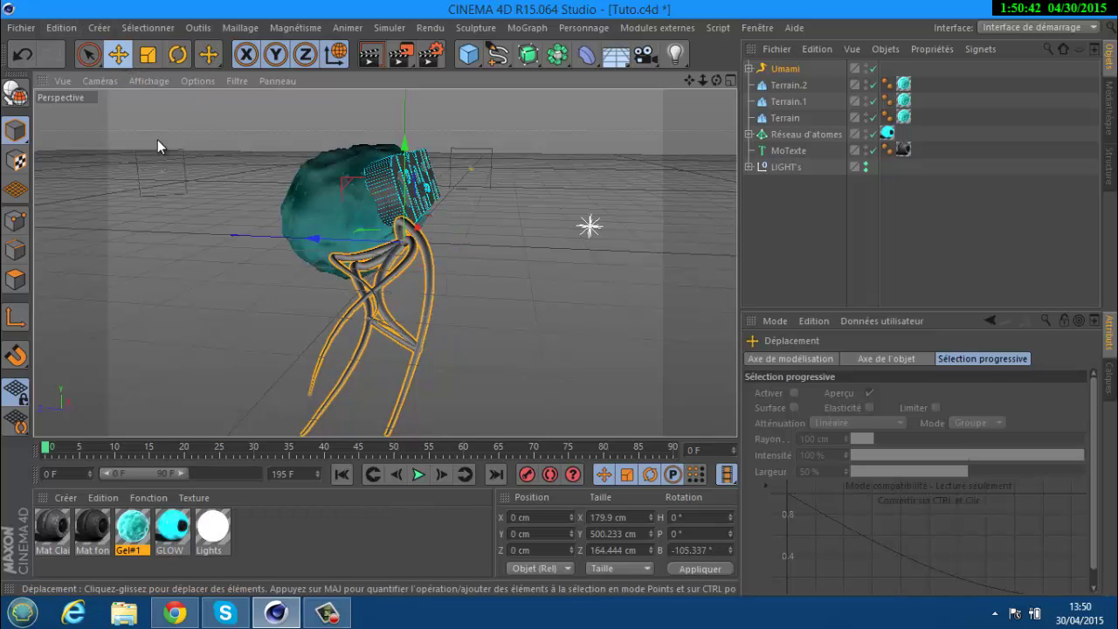
left_click_drag(332, 249, 256, 227)
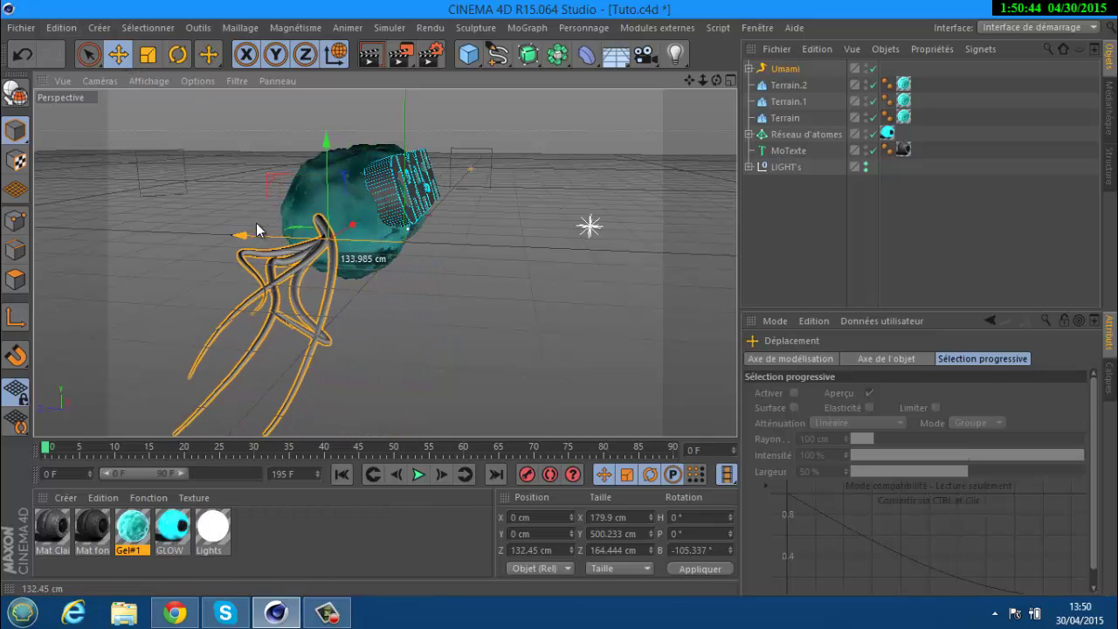
left_click_drag(351, 228, 370, 217)
left_click_drag(716, 80, 568, 301)
- Rotate Umami to a bank angle of about -88° so its tendrils extend horizontally beside the letter C
left_click(177, 55)
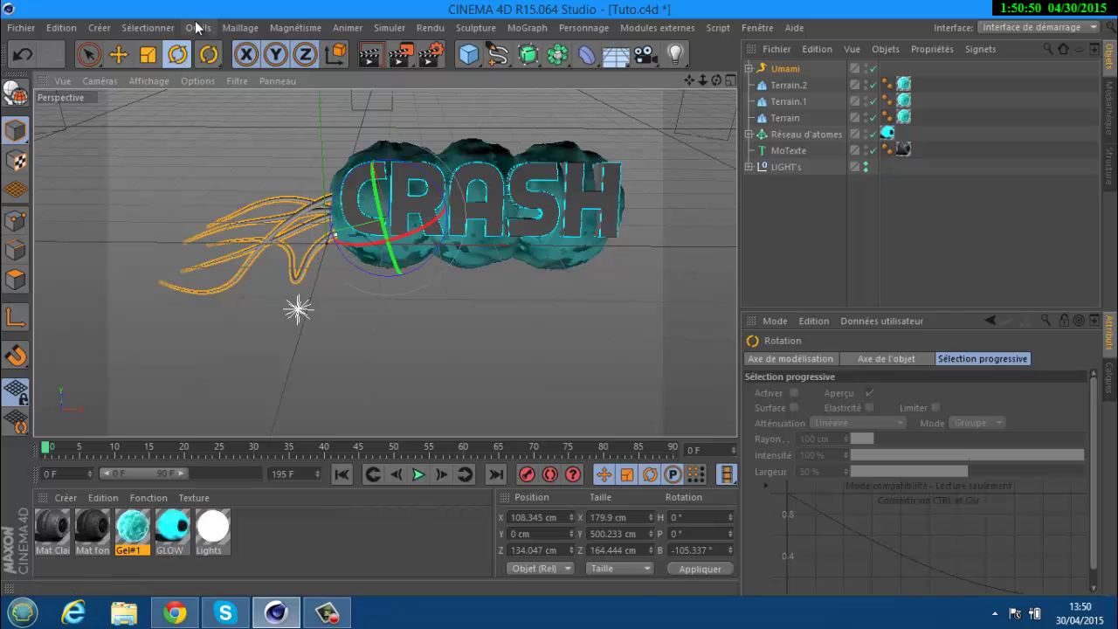
left_click_drag(405, 161, 417, 178)
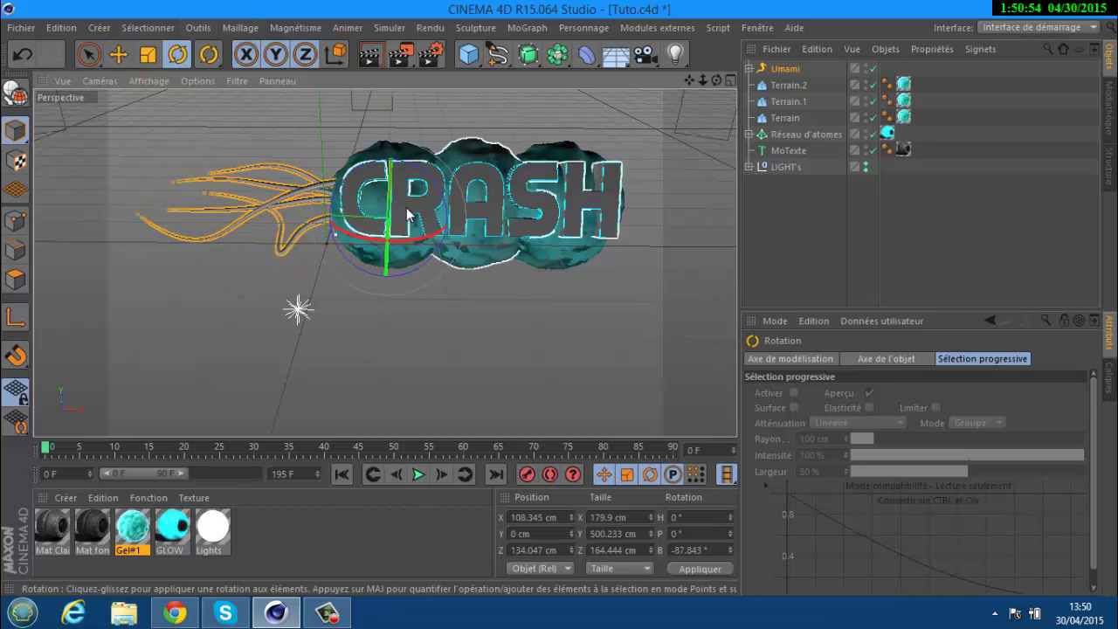
left_click_drag(715, 81, 560, 297)
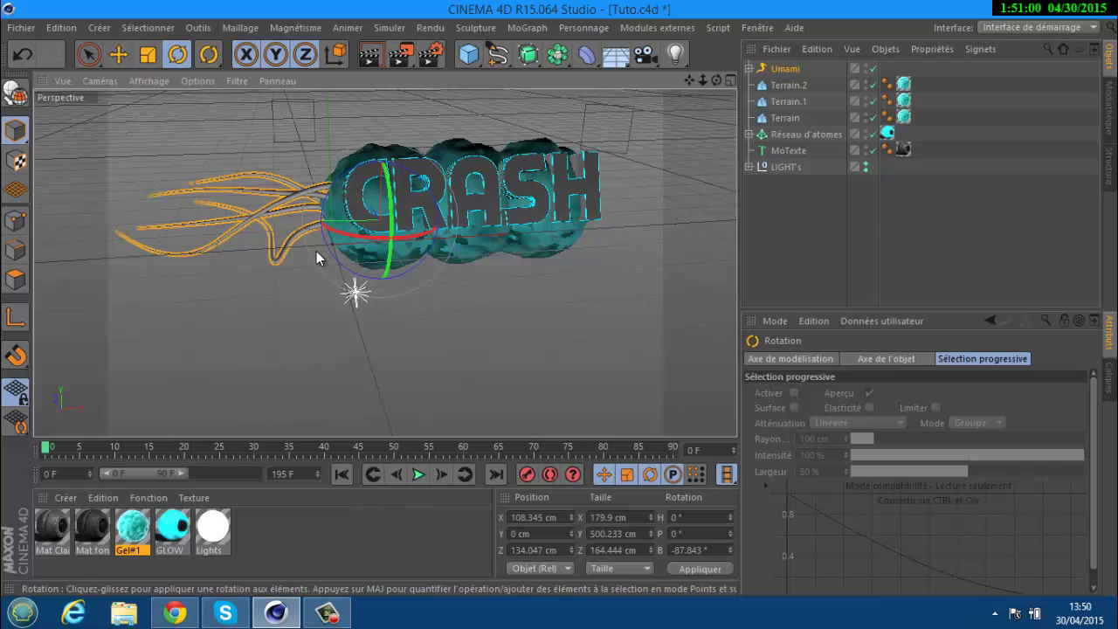
- Thicken the tendrils by setting the radius of the Cercle profile under Umami to 15 cm
left_click(749, 68)
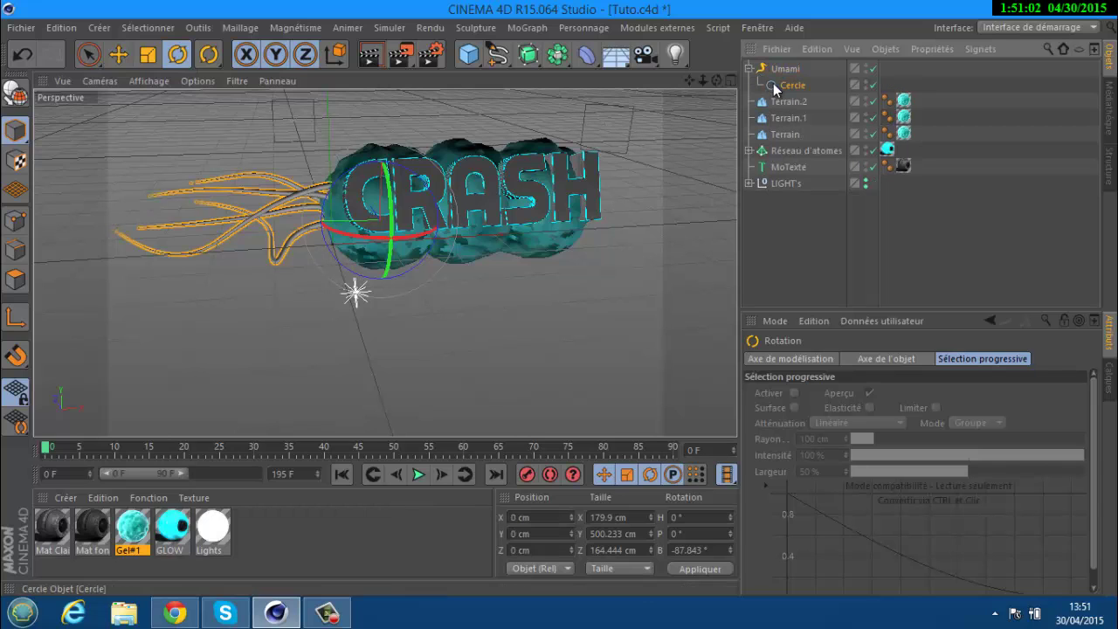
left_click(773, 84)
left_click(891, 420)
left_click(892, 420)
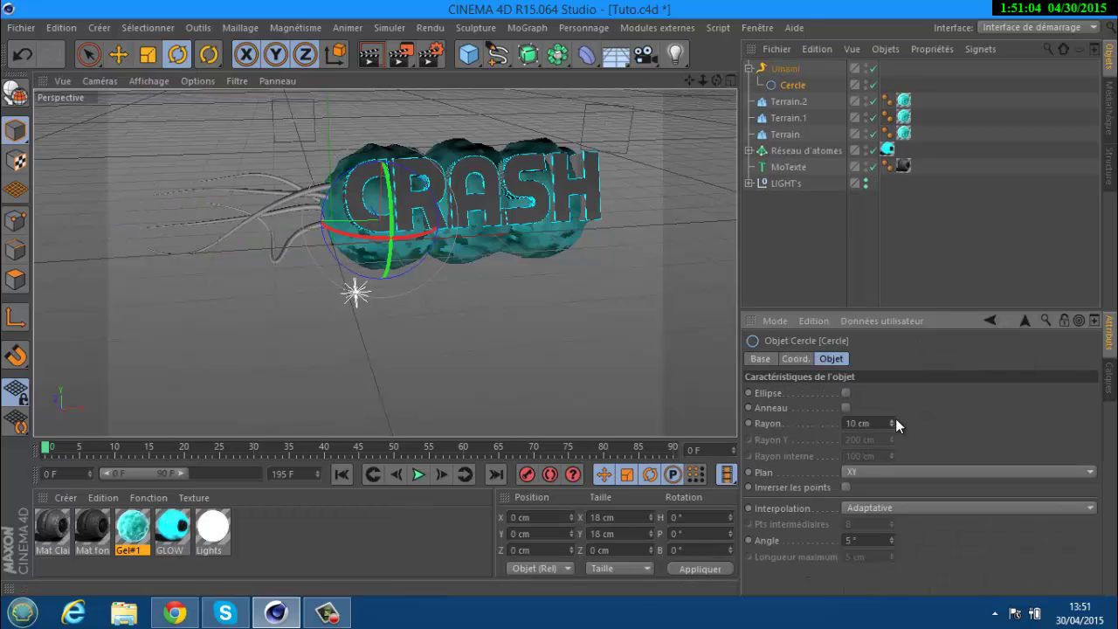
left_click(892, 420)
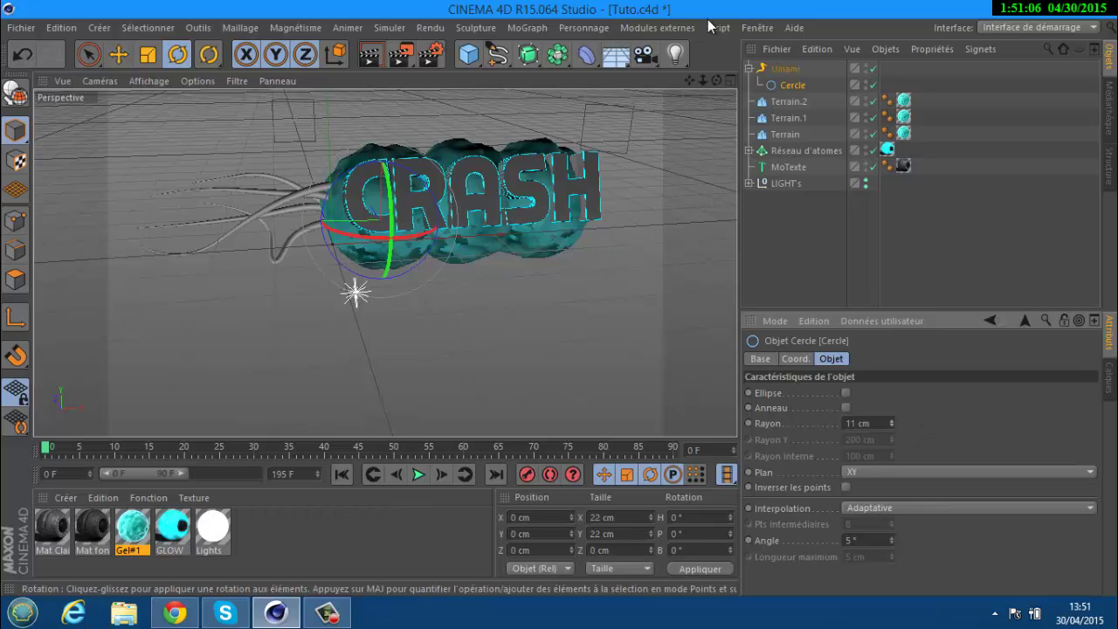
left_click_drag(718, 78, 558, 298)
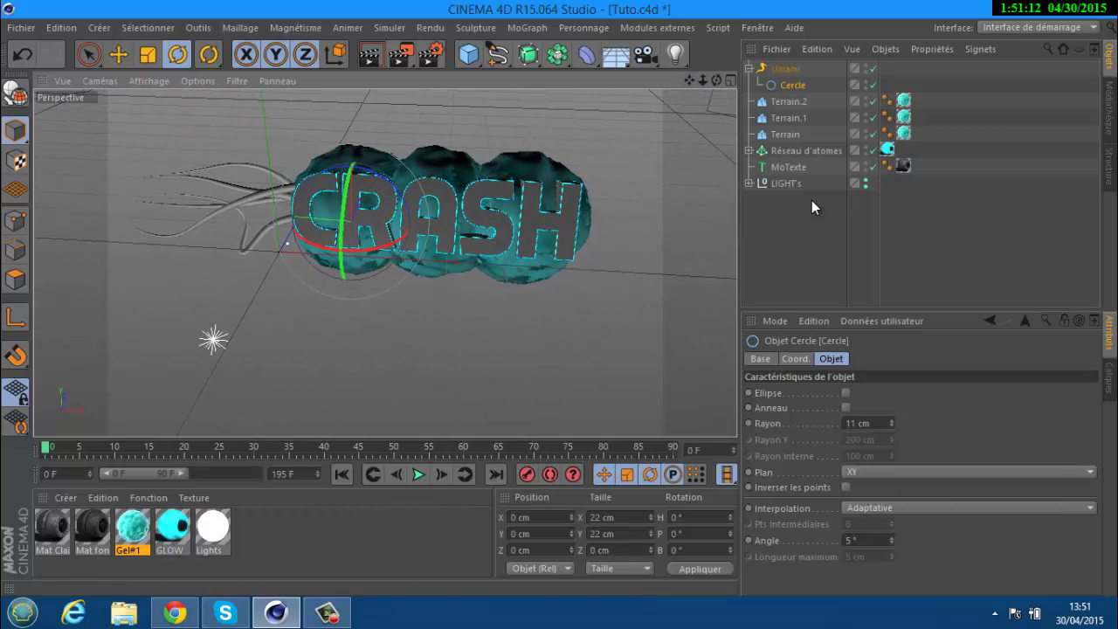
left_click_drag(890, 423, 890, 427)
left_click(892, 420)
left_click(893, 420)
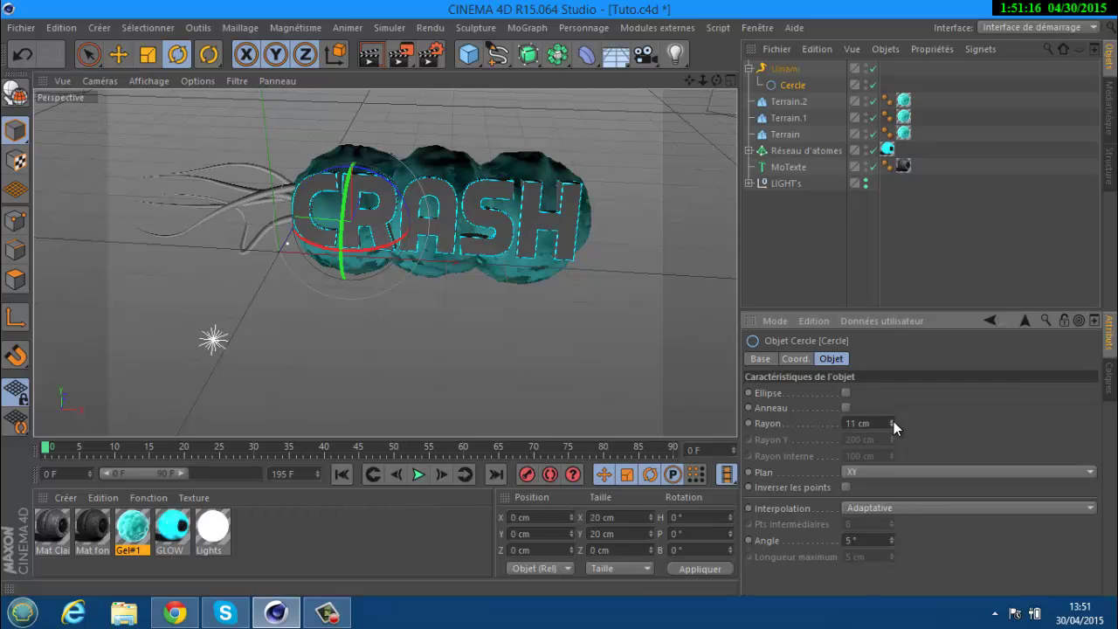
left_click(892, 420)
left_click(893, 420)
left_click(892, 420)
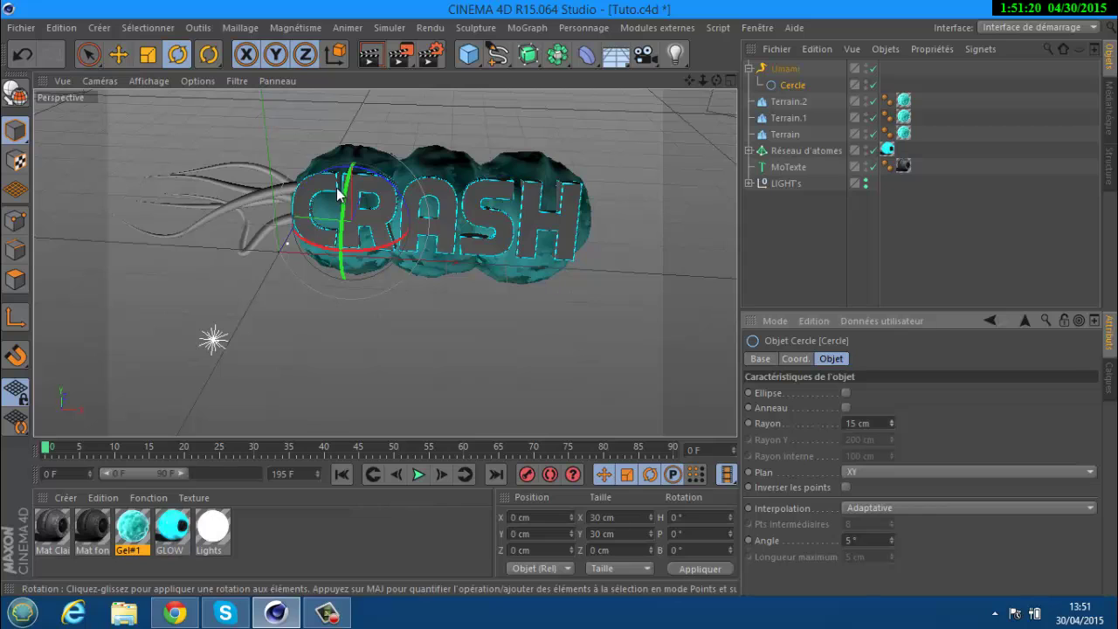
- Duplicate Umami with its profile and rotate the copy to a bank angle of about 91°, facing the opposite end of the text
left_click(748, 68)
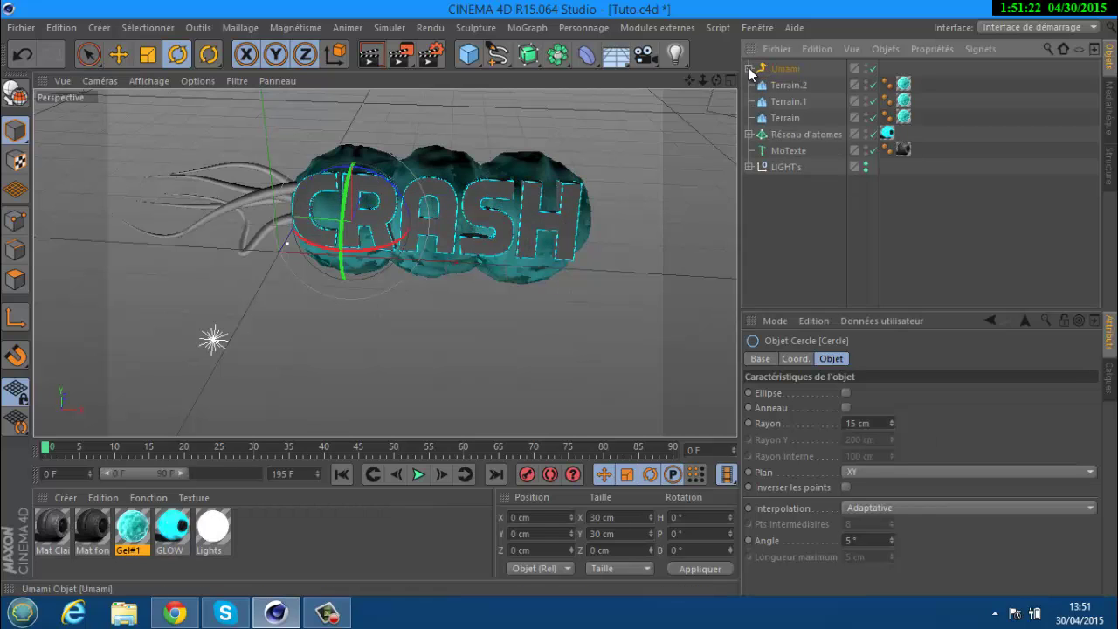
left_click(780, 70)
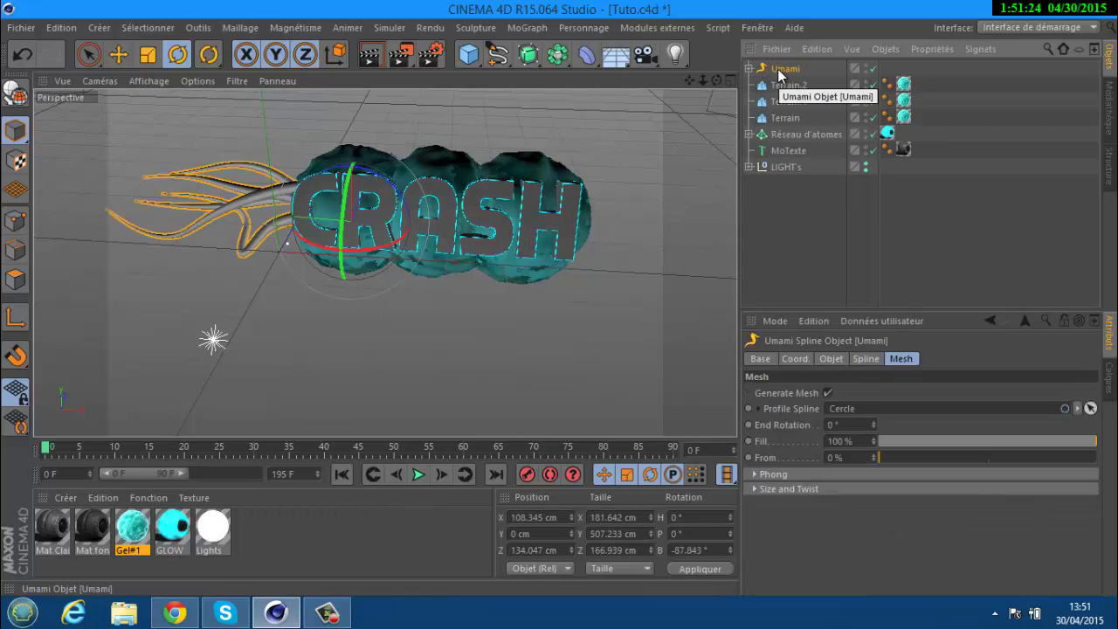
key("ctrl+c")
key("ctrl+v")
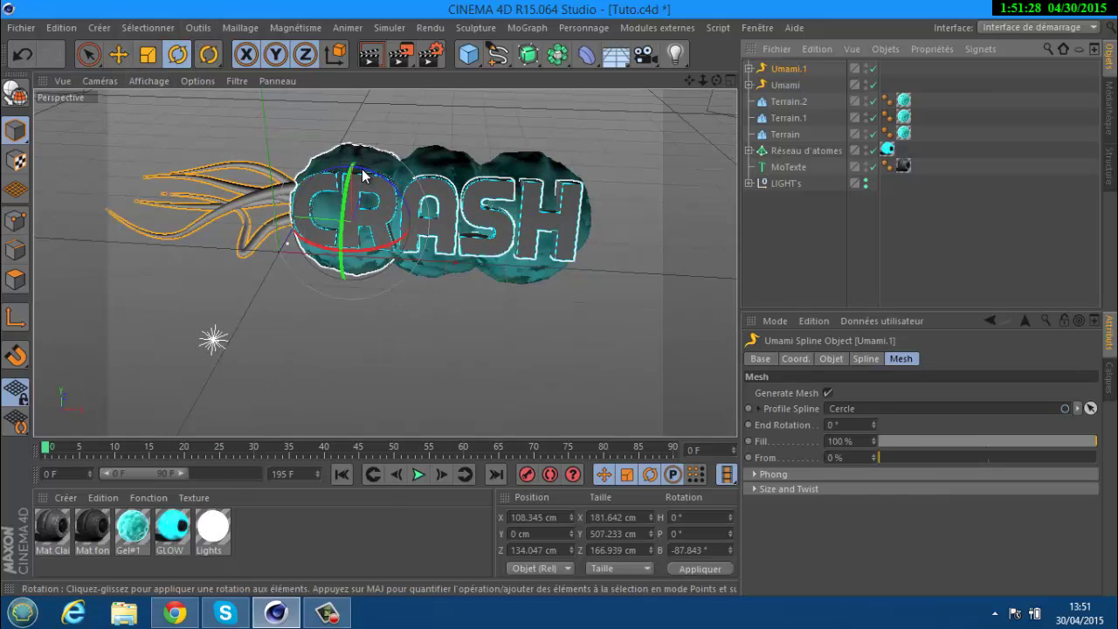
left_click_drag(350, 162, 343, 278)
- Move the duplicate Umami to about X 467 cm and Y 41 cm so its tendrils emerge beside the letter H
left_click(118, 54)
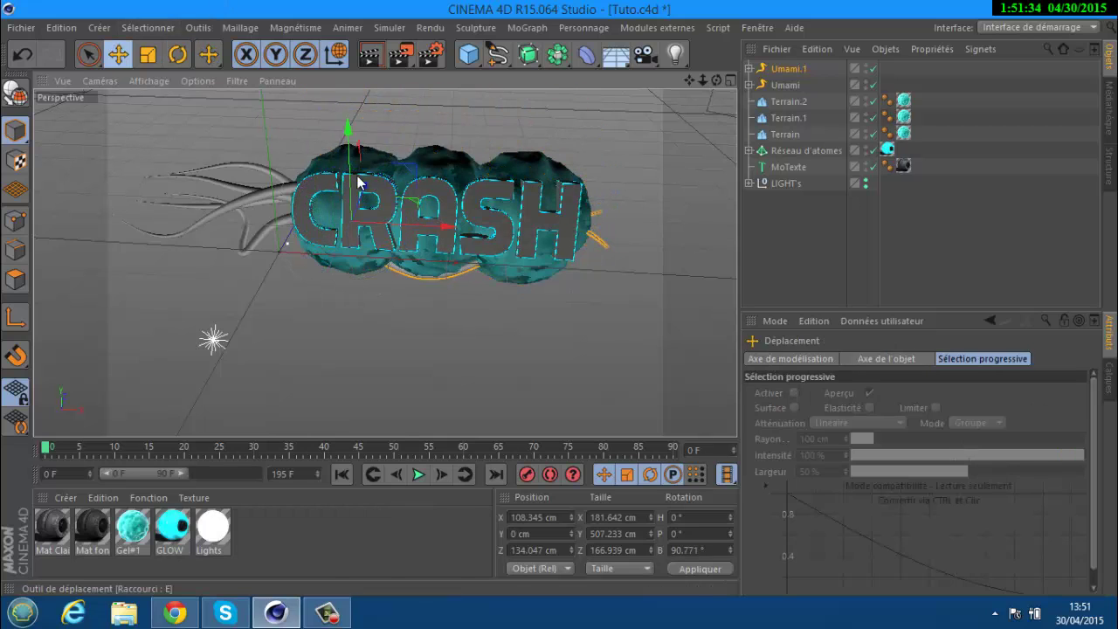
left_click_drag(380, 229, 626, 250)
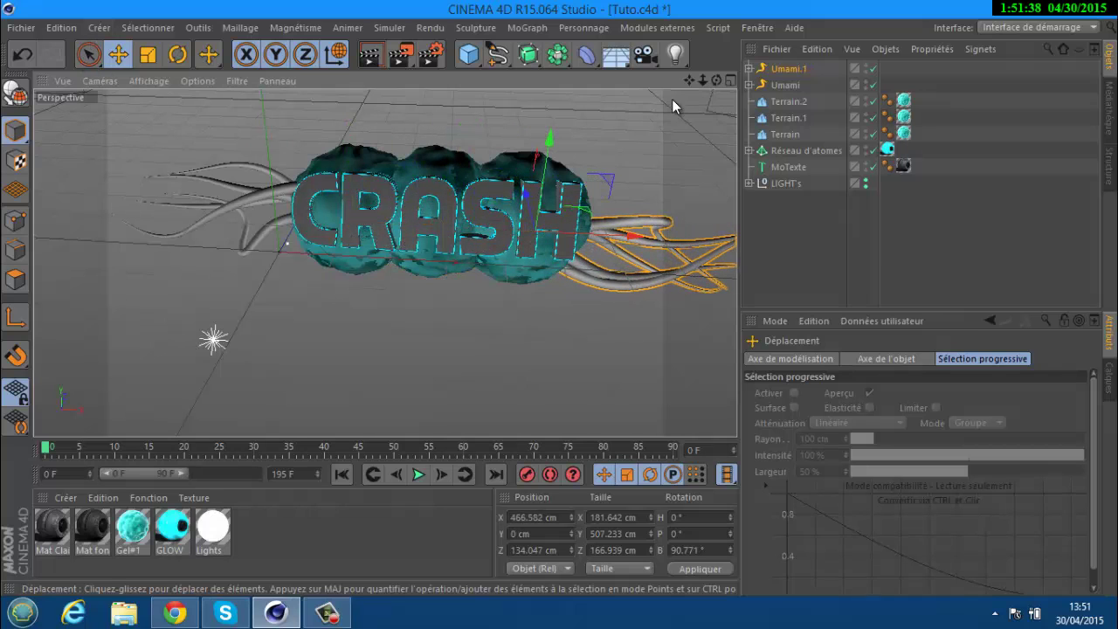
left_click_drag(716, 80, 550, 295)
left_click_drag(415, 199, 409, 147)
left_click_drag(718, 82, 576, 301)
left_click_drag(688, 79, 541, 202)
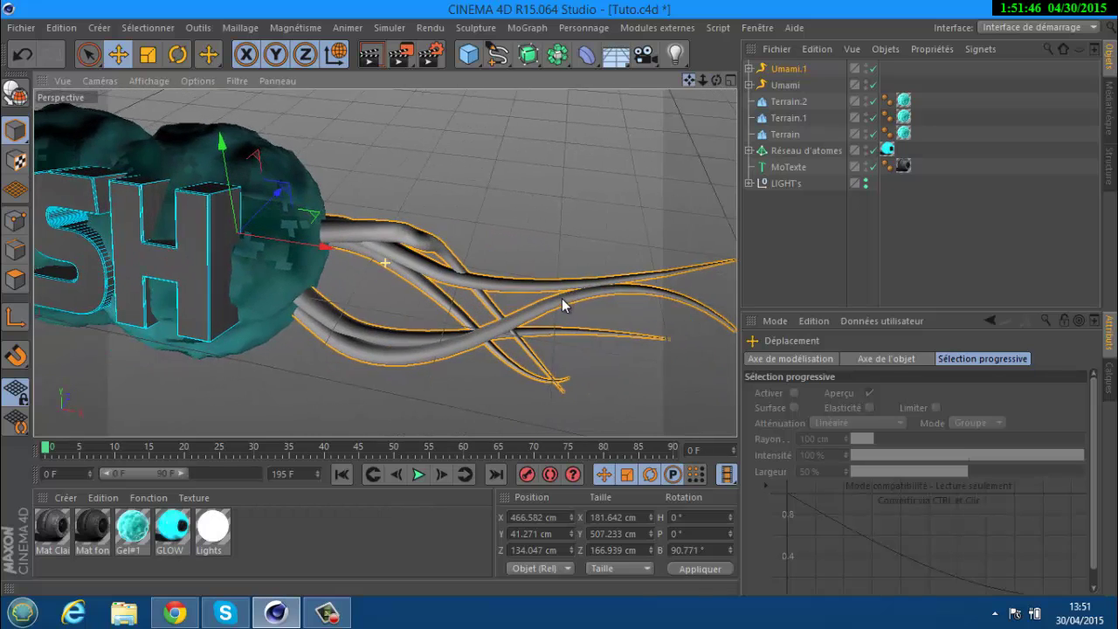
- Rotate the duplicate Umami about its length to a P angle of about -134° to vary the tendril arrangement
left_click_drag(716, 80, 462, 175)
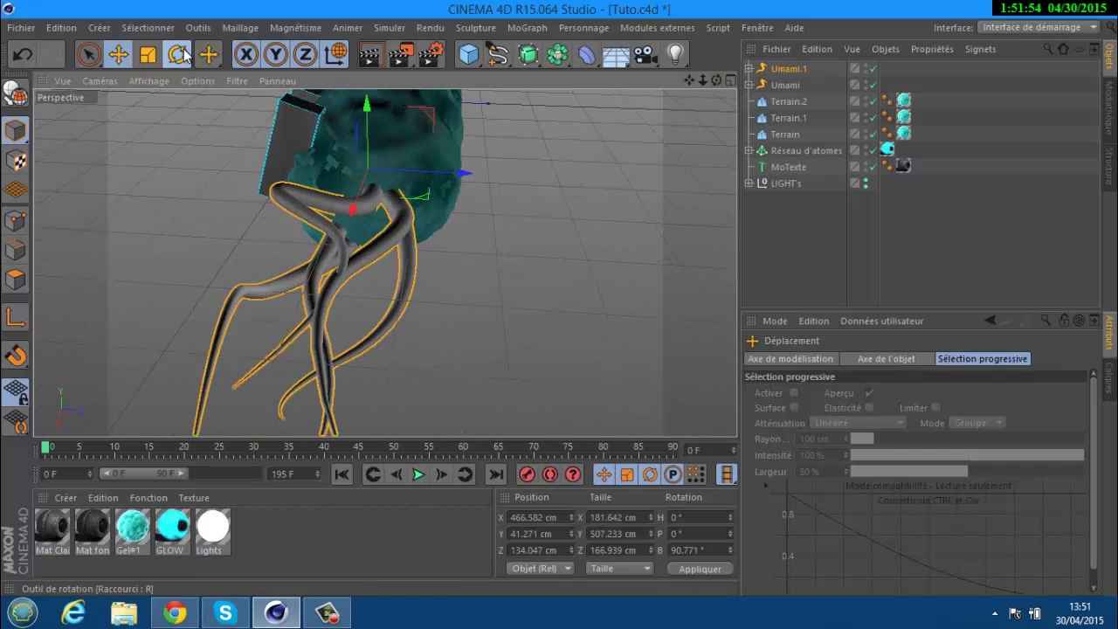
key("r")
left_click_drag(393, 115, 407, 248)
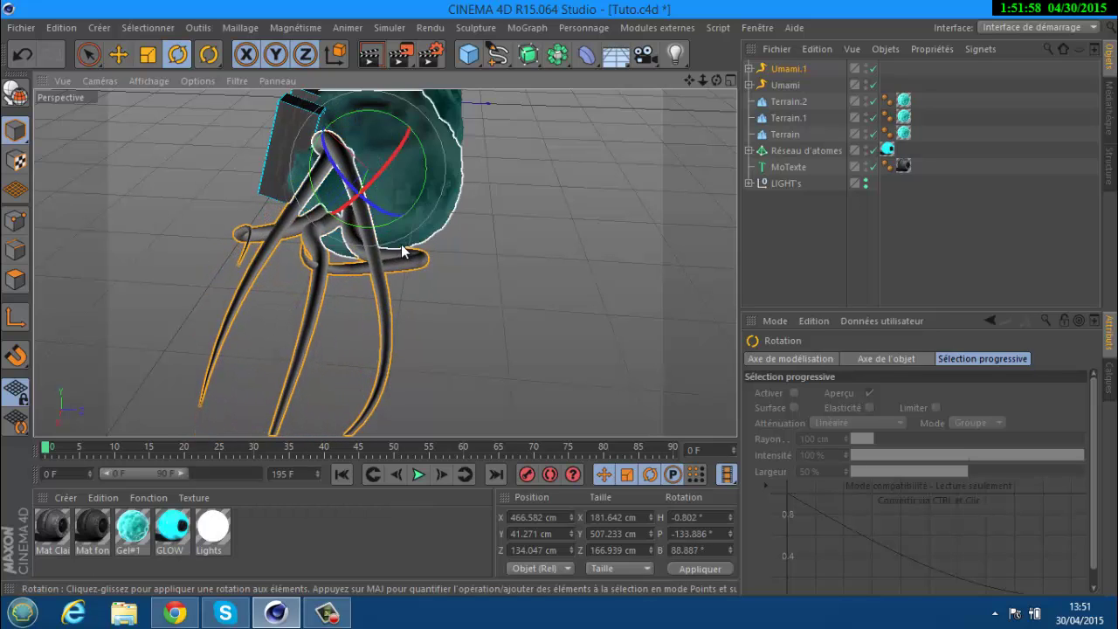
left_click_drag(611, 298, 721, 75)
scroll(380, 188, "down", 8)
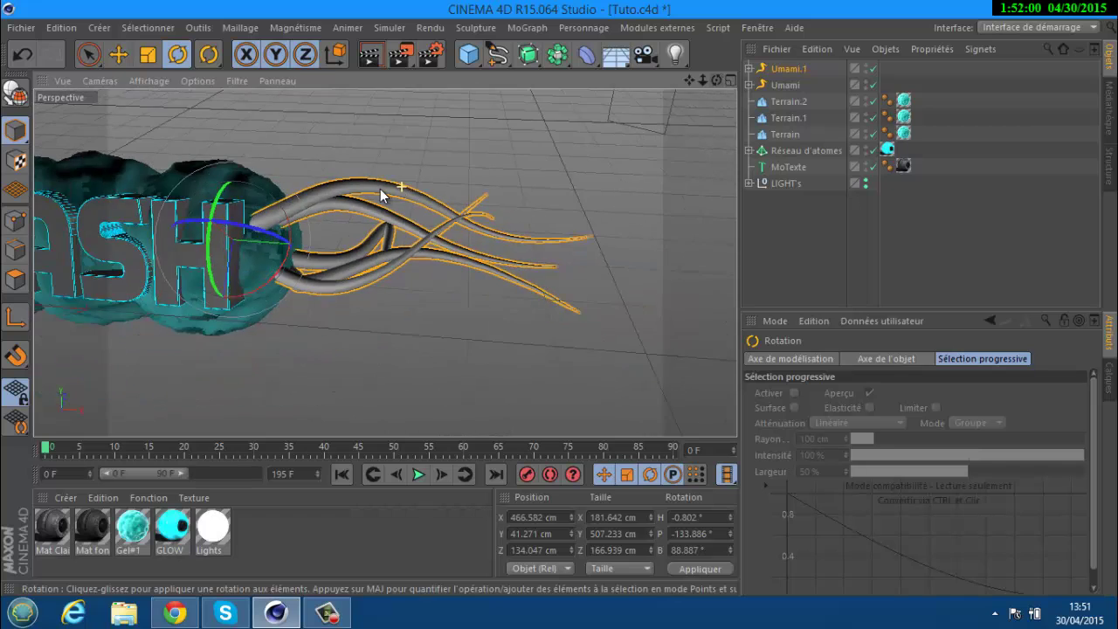
scroll(212, 215, "up", 5)
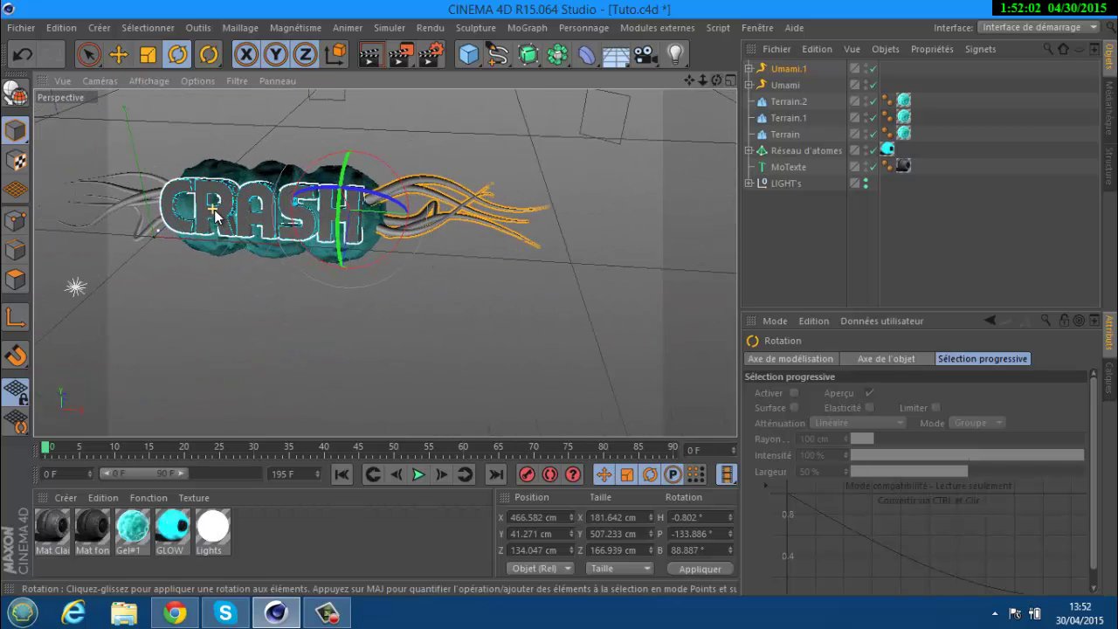
- Apply the Gel#1 material to both Umami objects and set their textures to Cubique projection with Raccord enabled
left_click(132, 528)
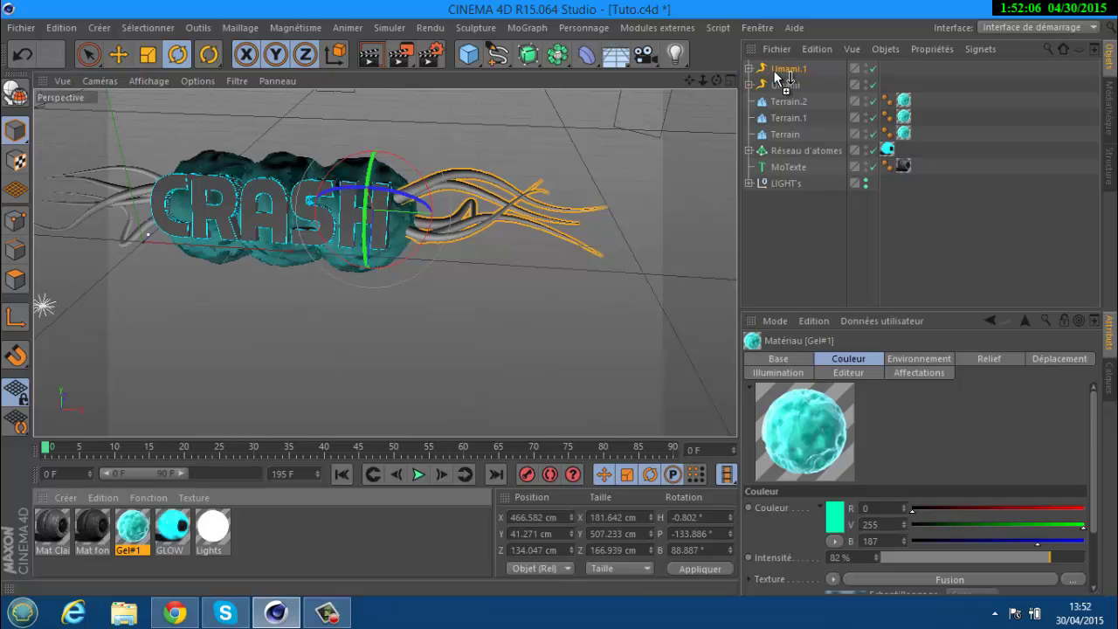
left_click_drag(774, 70, 777, 70)
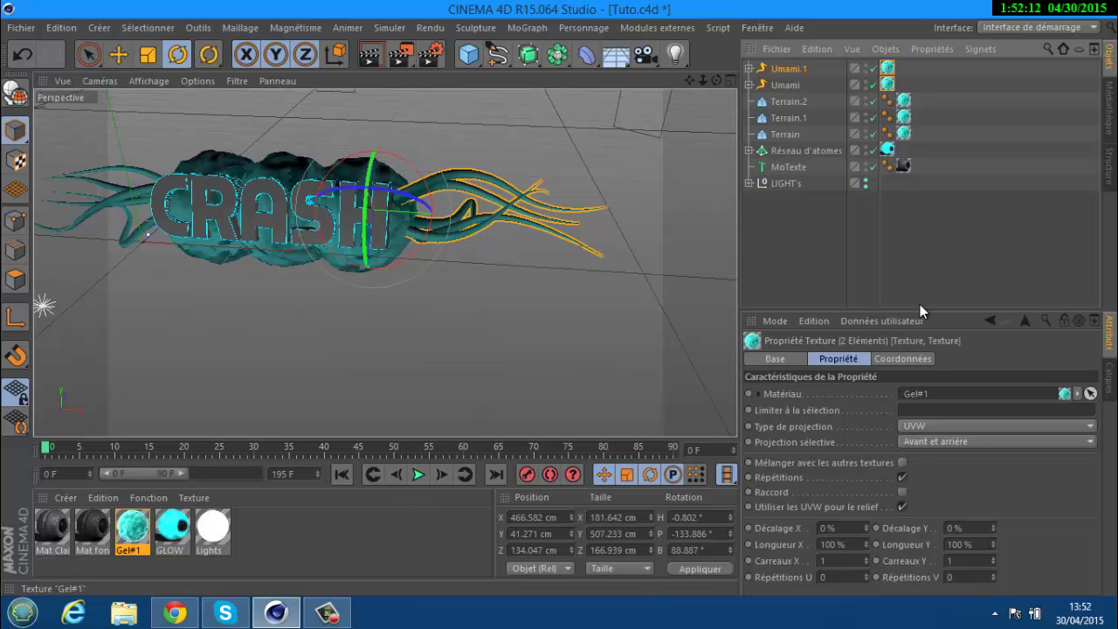
left_click(915, 423)
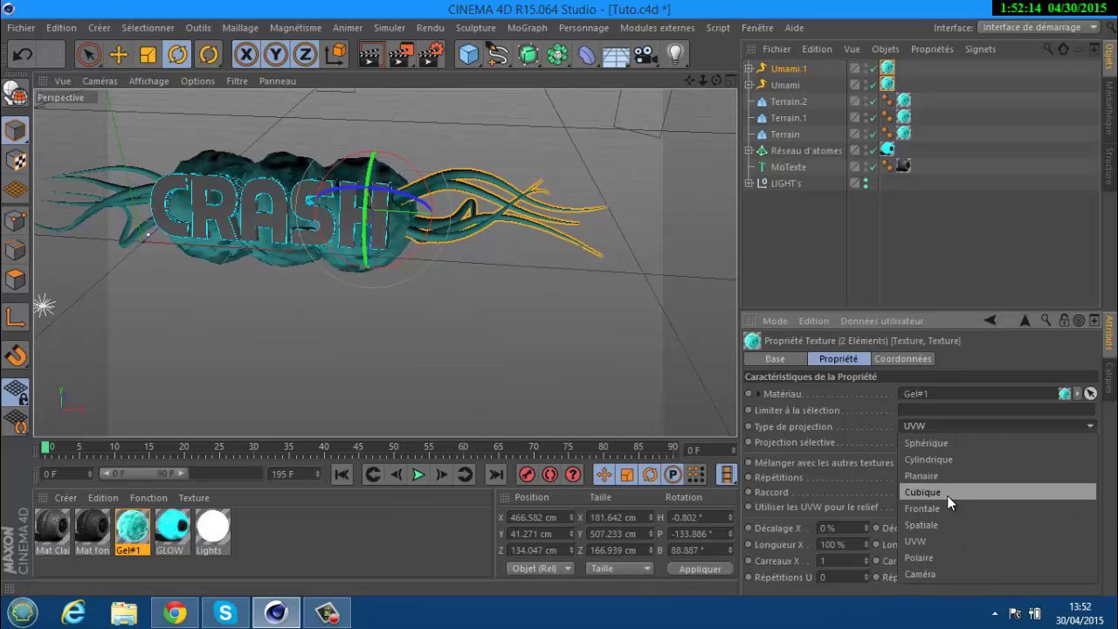
left_click(935, 492)
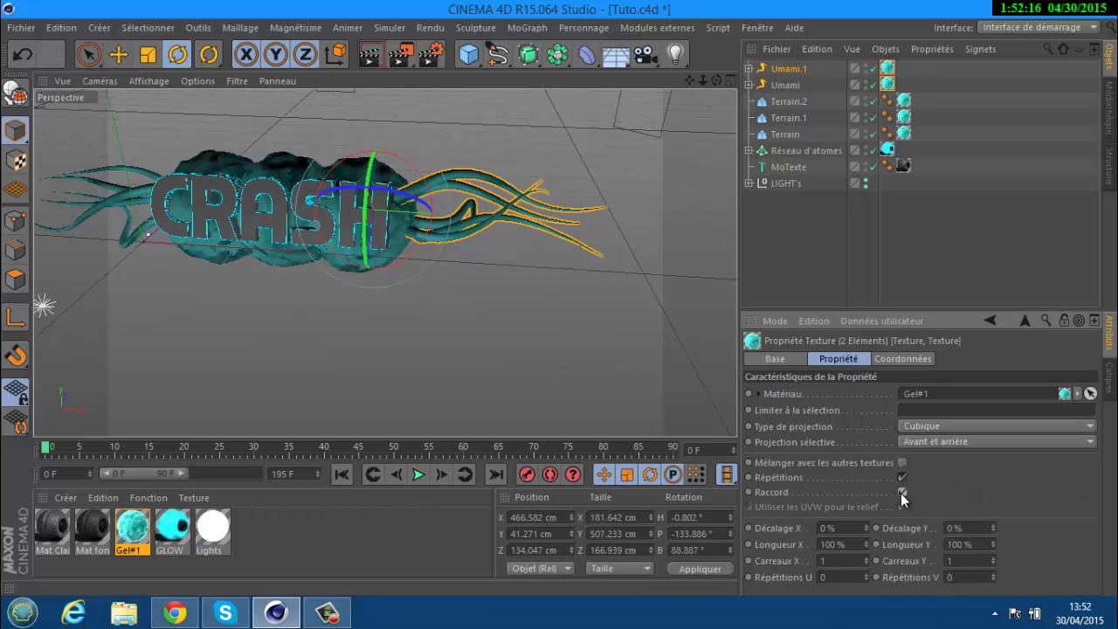
- Save the project Tuto.c4d and inspect the gel texture on the tendrils beside the letter H
left_click(19, 28)
left_click(97, 164)
scroll(450, 200, "up", 8)
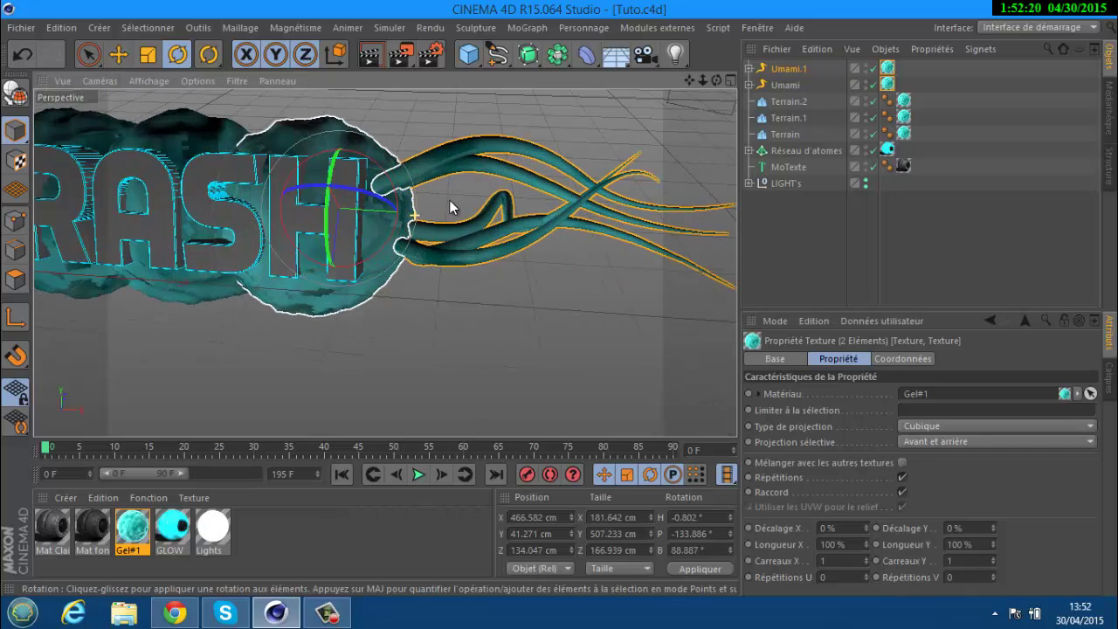
scroll(457, 209, "up", 3)
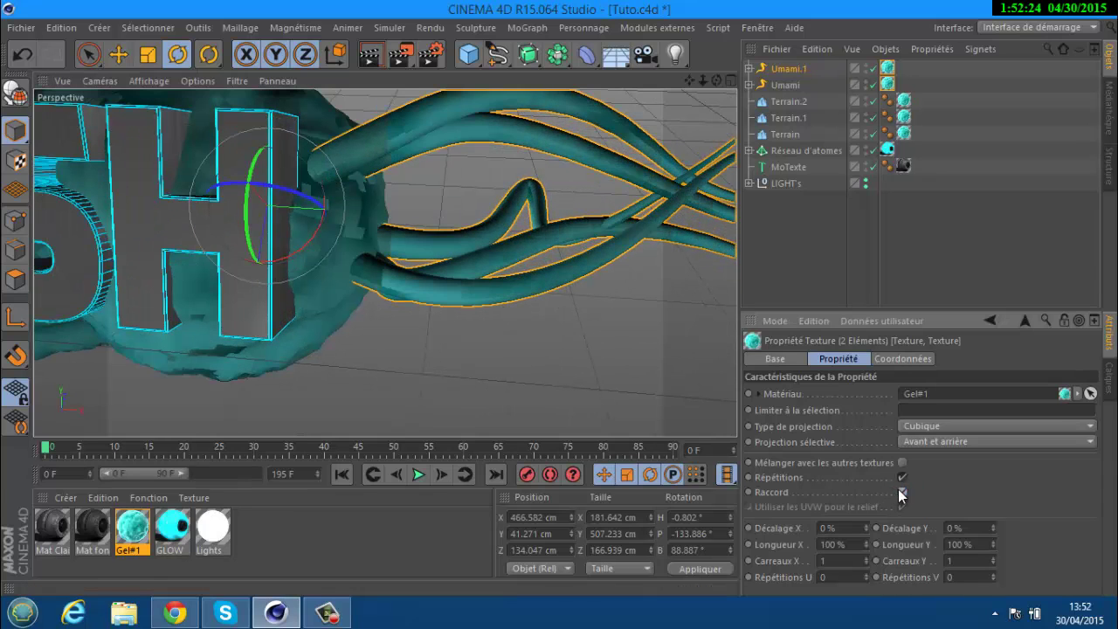
scroll(385, 345, "down", 2)
scroll(385, 346, "down", 5)
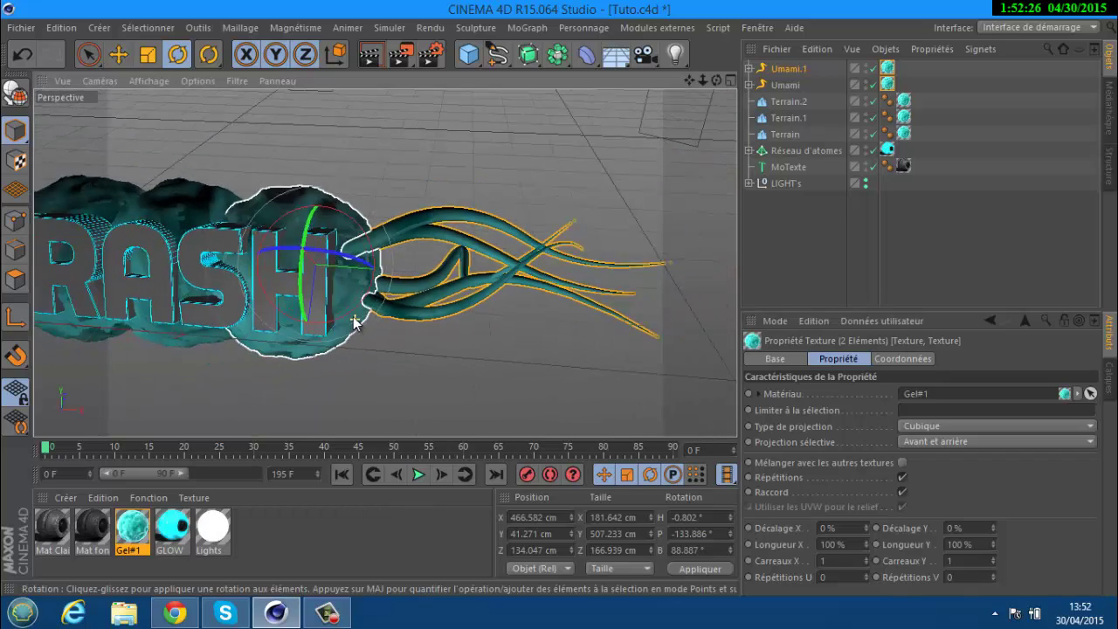
- Duplicate the MoTexte object, then hide the duplicate in the viewport and render and disable it as a backup
left_click_drag(566, 298, 83, 288, "alt")
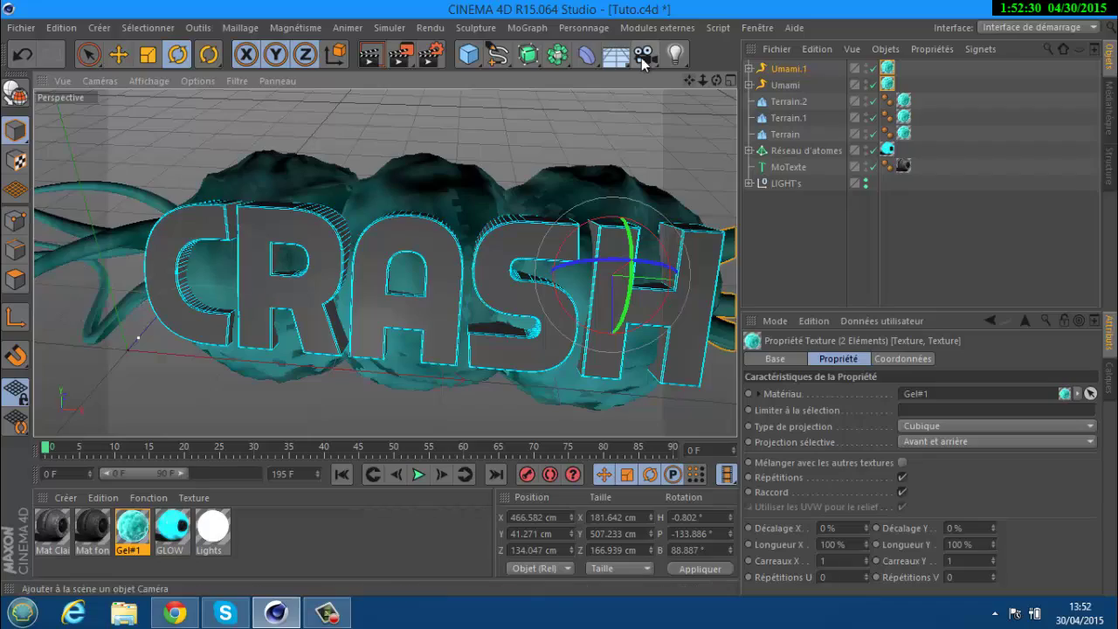
left_click_drag(565, 307, 693, 68, "alt")
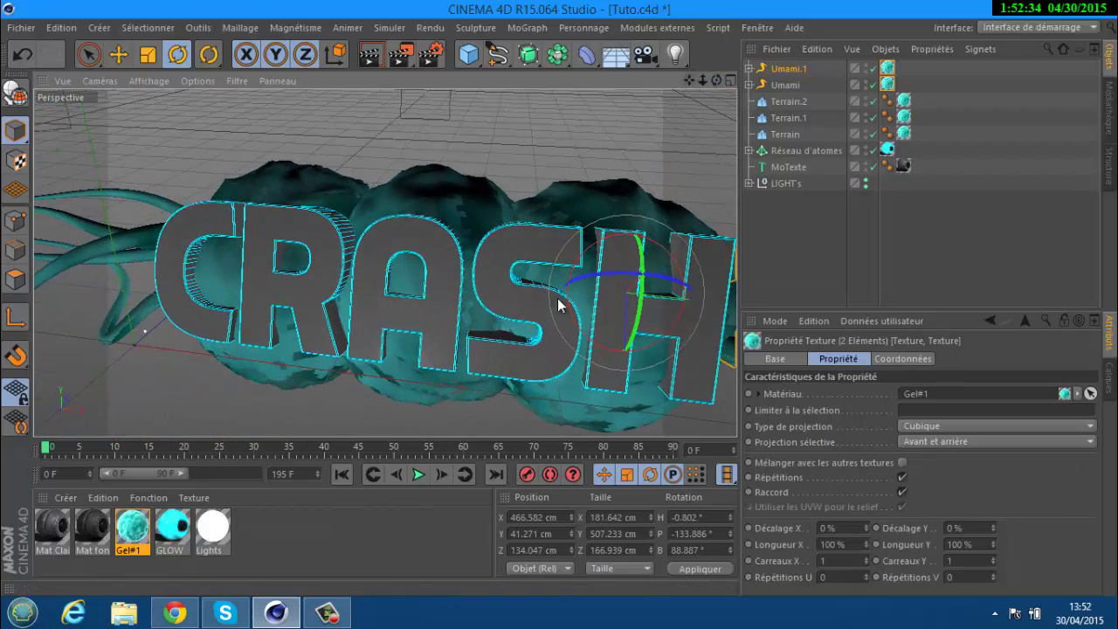
left_click_drag(559, 304, 748, 108, "alt")
left_click(785, 167)
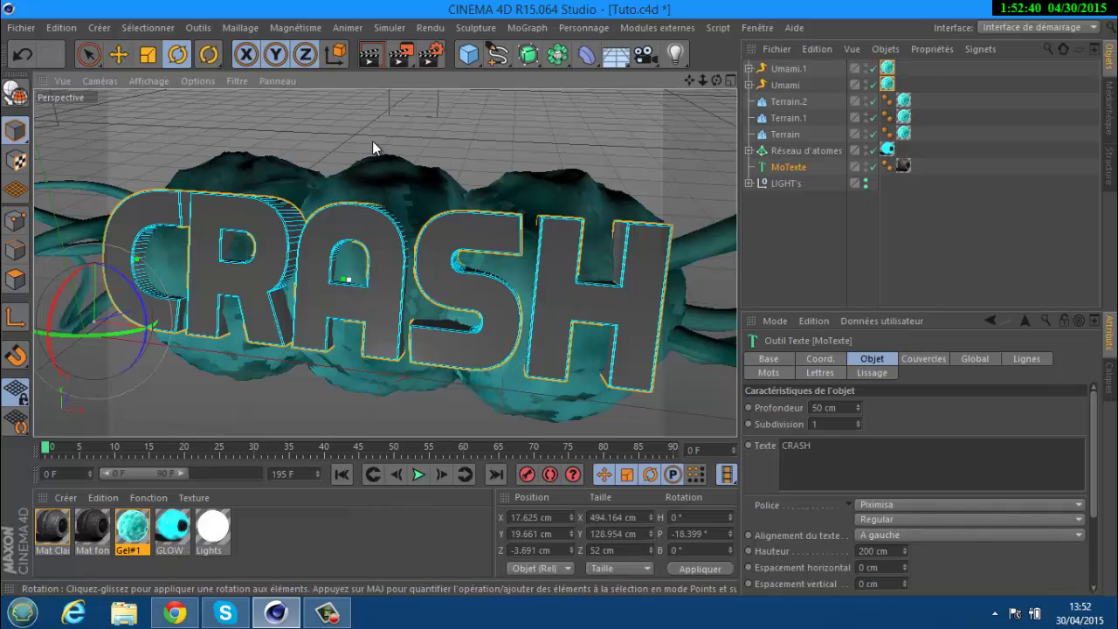
key("ctrl+v")
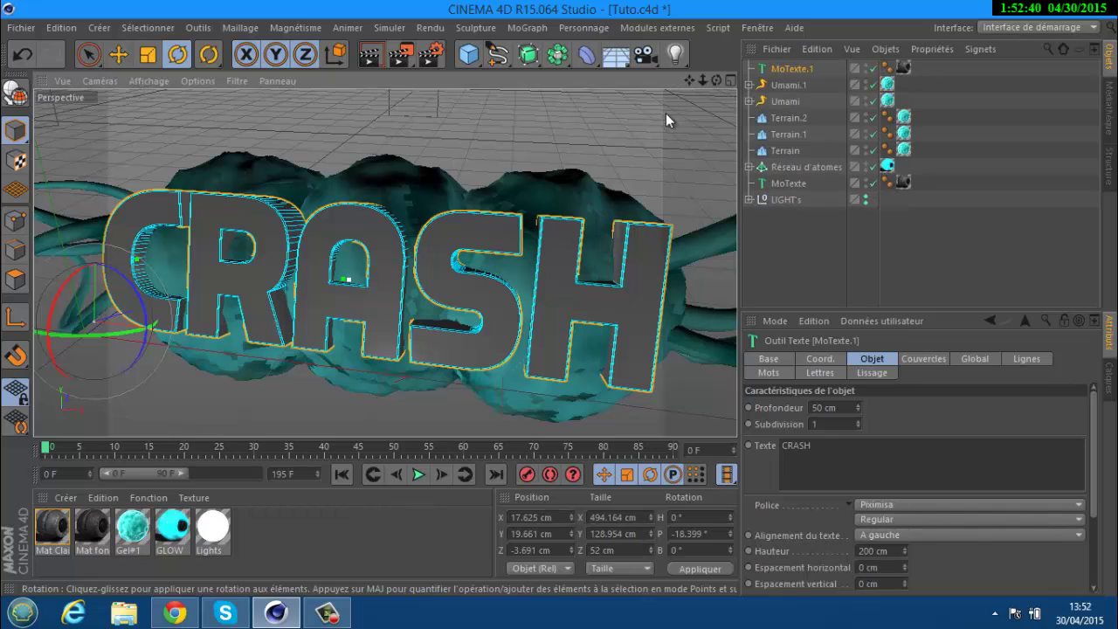
left_click(865, 66)
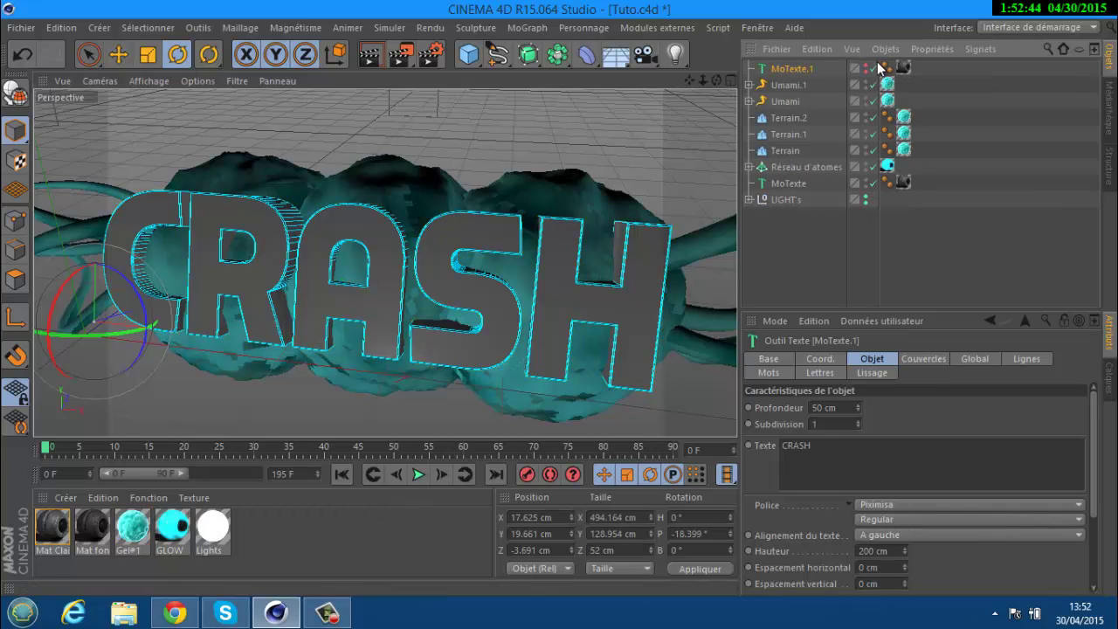
left_click(872, 68)
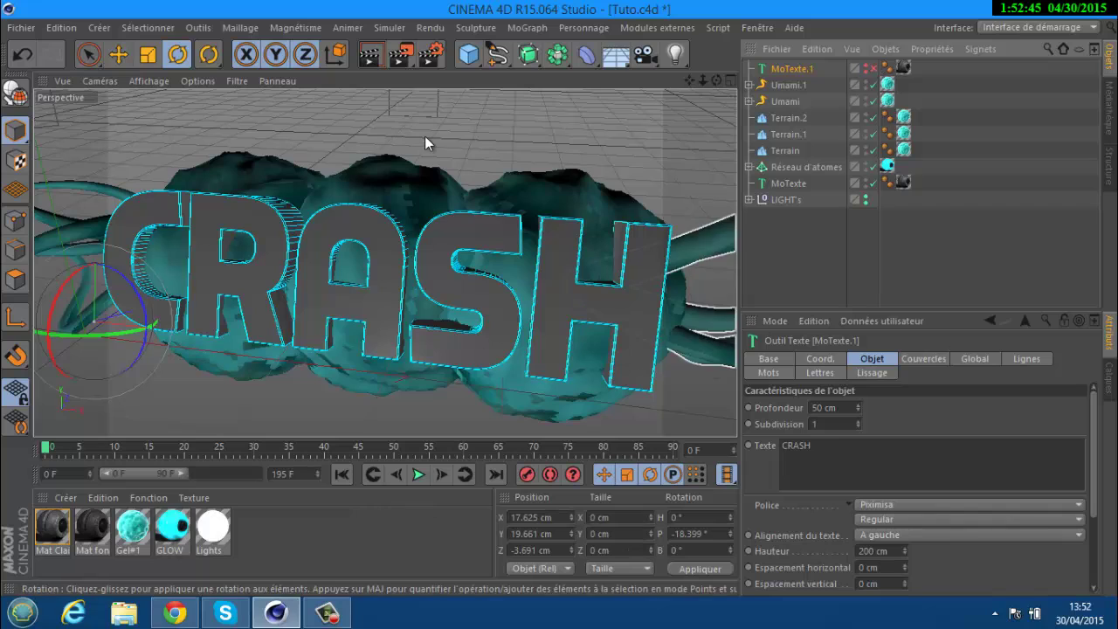
- Make the original MoTexte editable and expand its hierarchy down to the individual CRASH letter objects
left_click(798, 184)
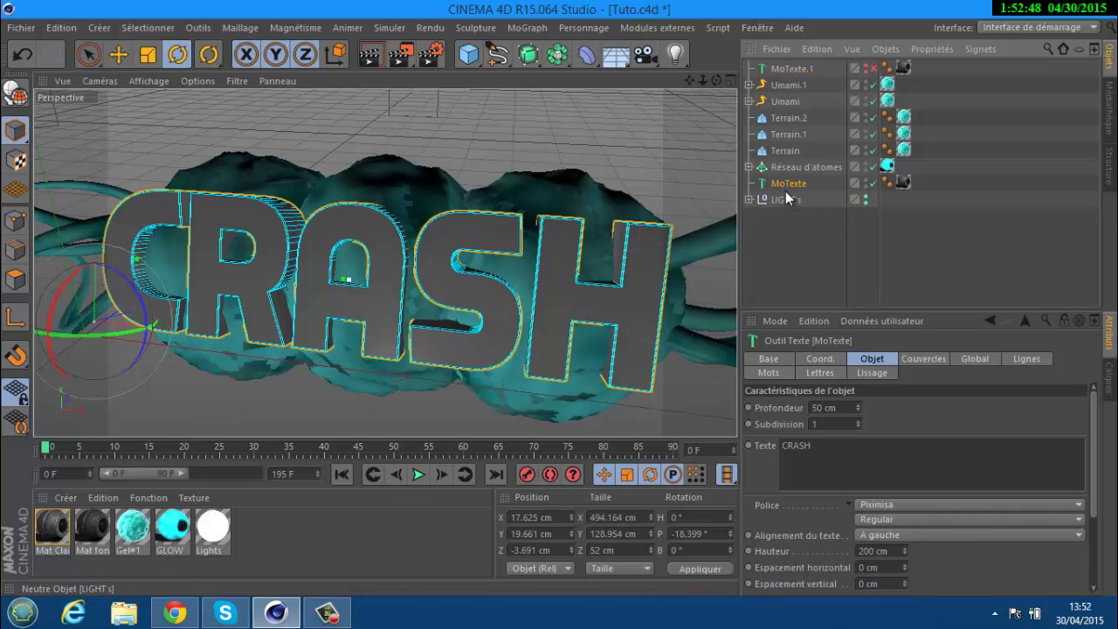
left_click(14, 91)
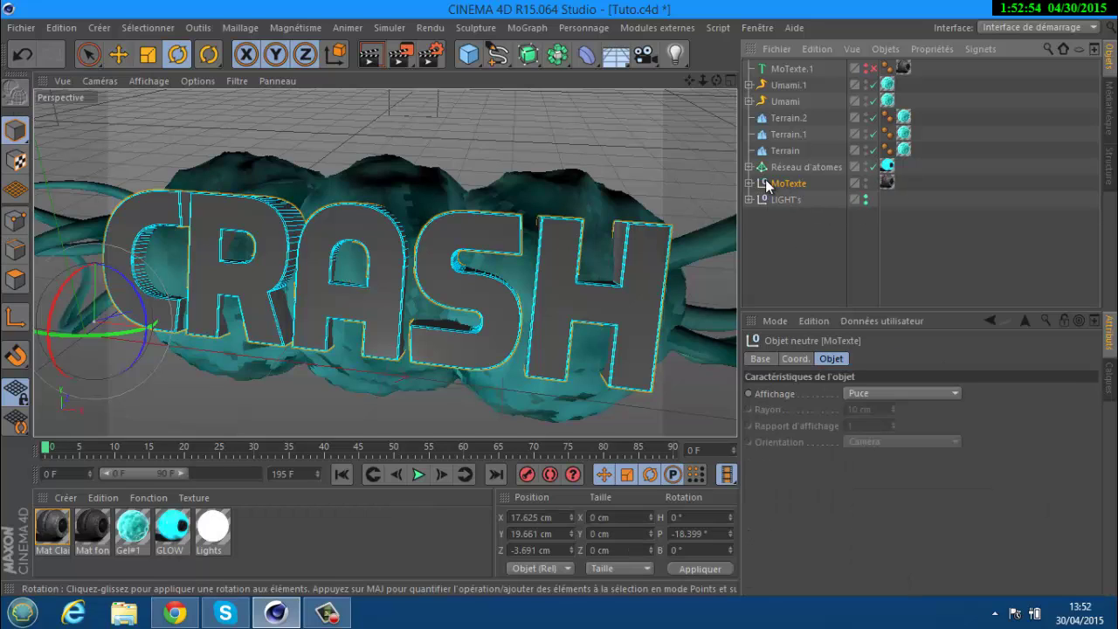
left_click(754, 200)
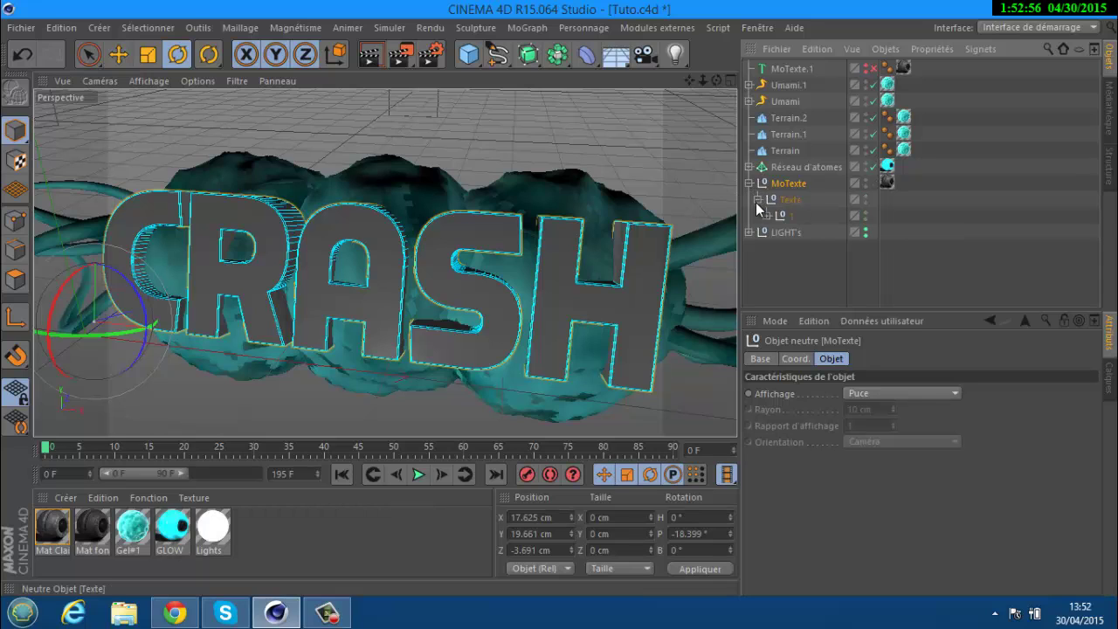
left_click(766, 216)
left_click(775, 232)
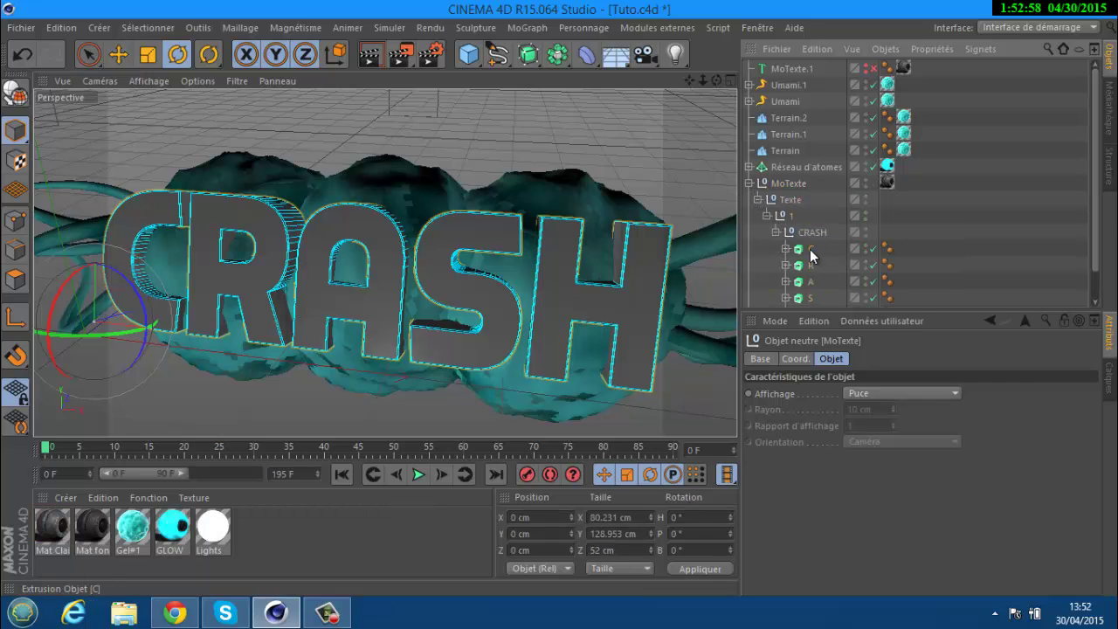
- Move the letter objects C, R, A, S and H directly under MoTexte and delete the leftover Texte null hierarchy
left_click(809, 249)
scroll(810, 251, "down", 1)
left_click(810, 282, "shift")
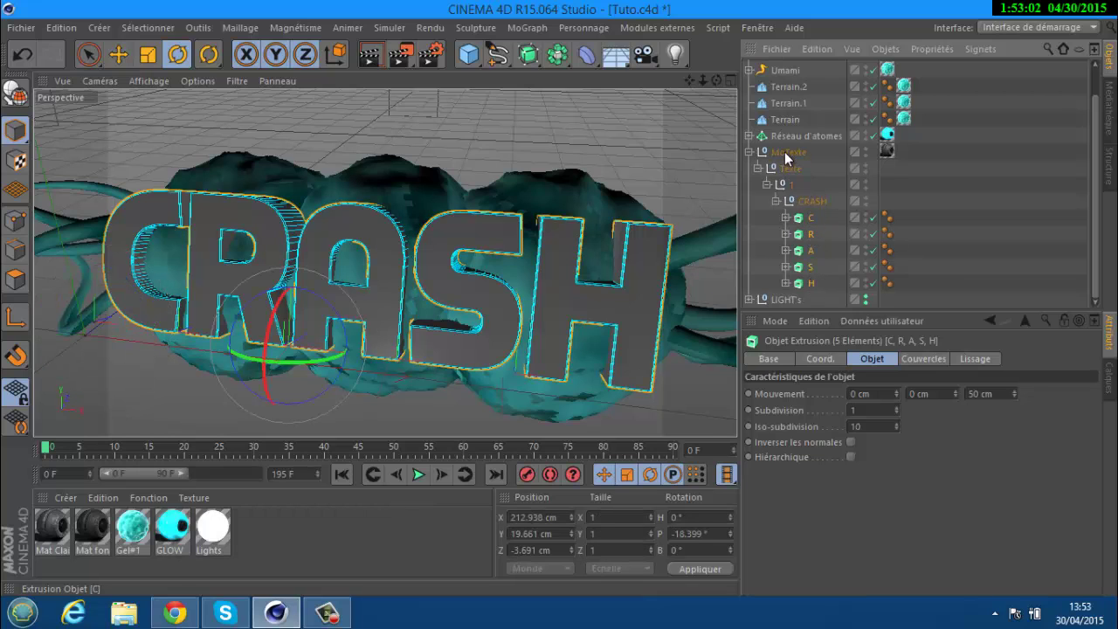
left_click_drag(784, 151, 783, 155)
left_click(791, 252)
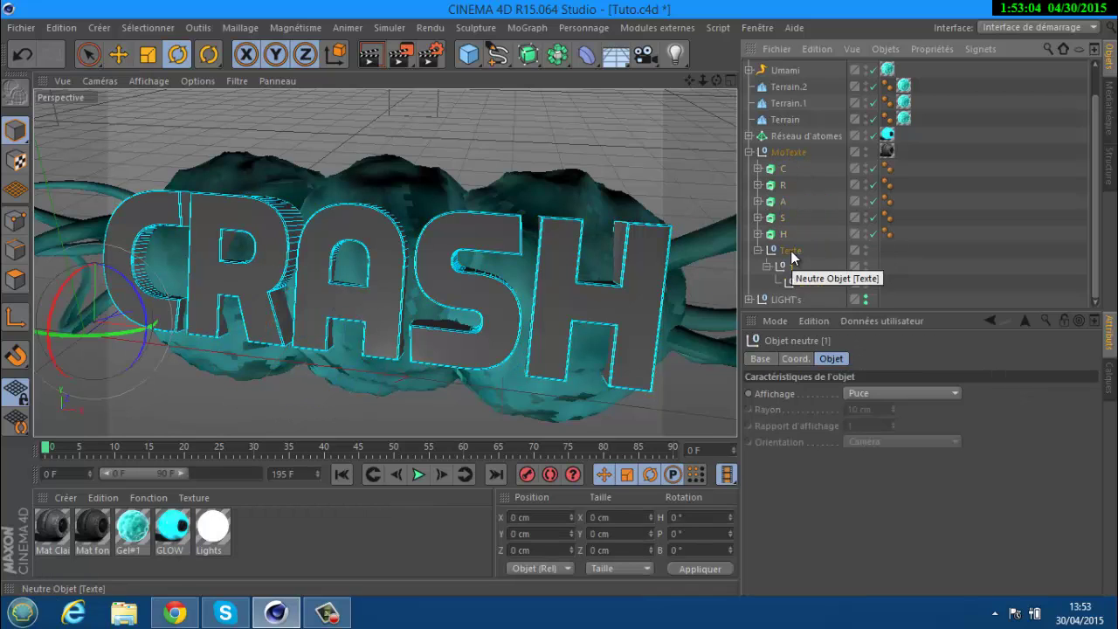
key("Delete")
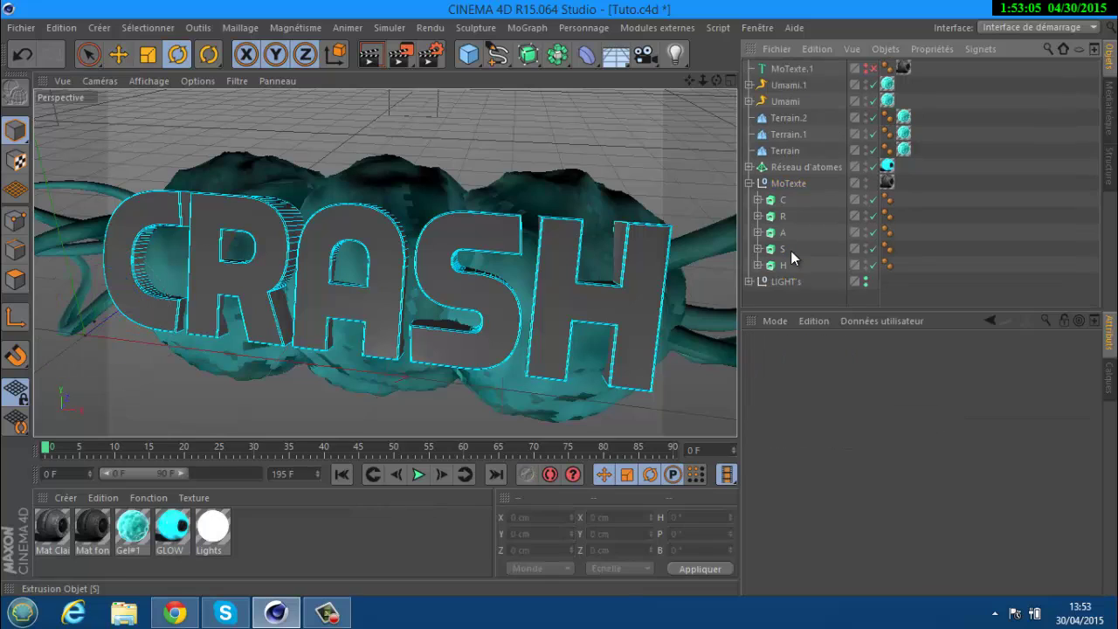
- Select the letters C, A, S and H one at a time to check that each is a separate object
left_click(783, 203)
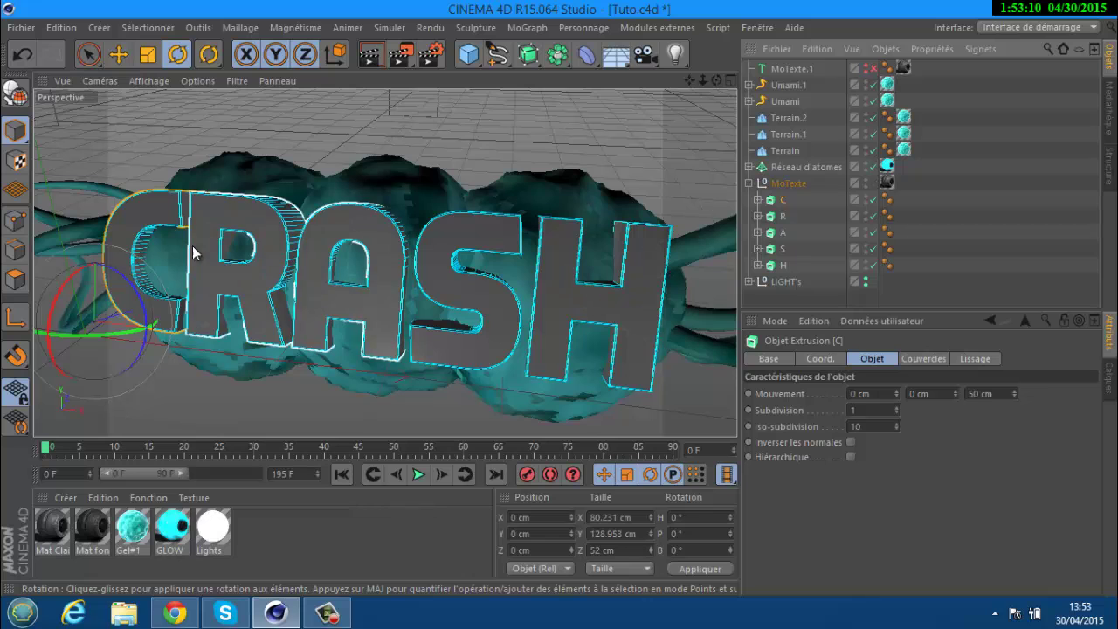
left_click(356, 219)
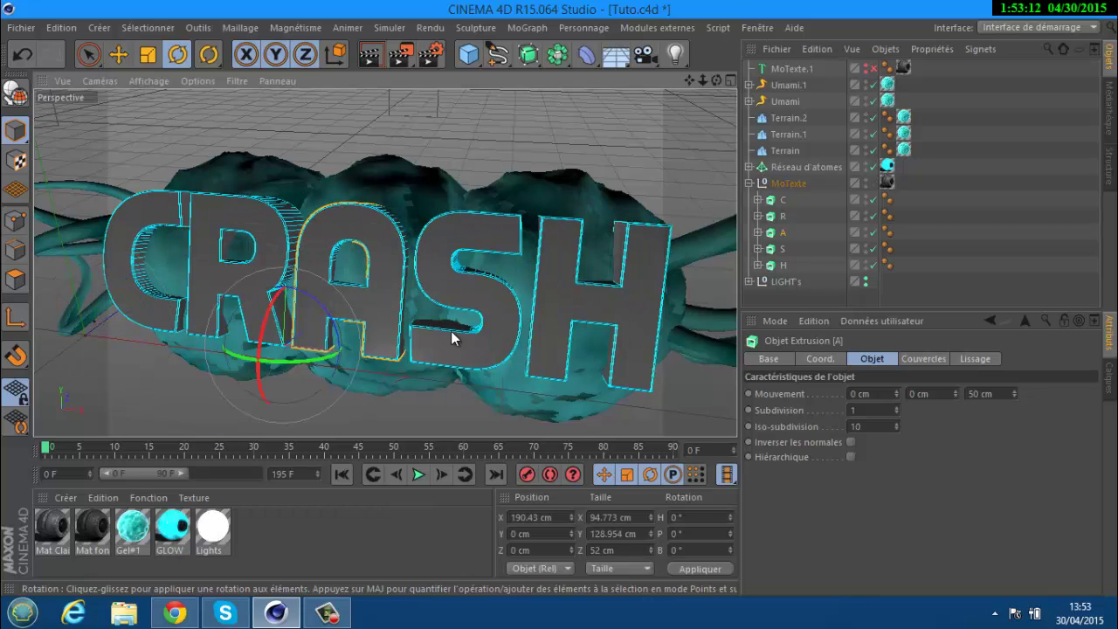
left_click(477, 246)
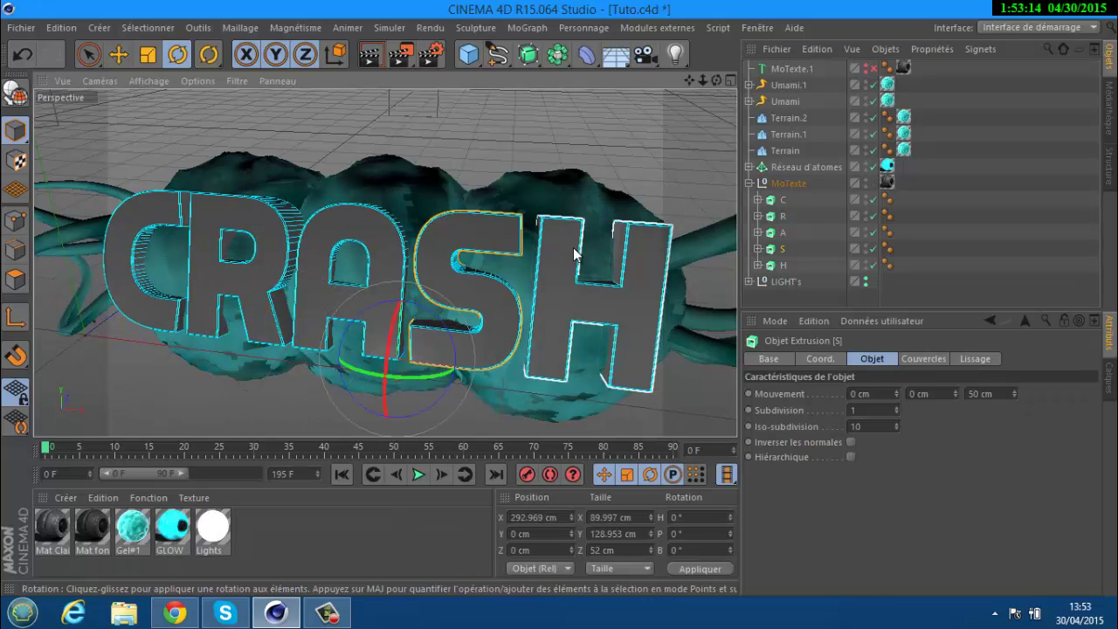
left_click(574, 250)
- Try to rotate the letter C to an H angle of about -7° and undo the rotation
left_click_drag(717, 81, 784, 181)
left_click(783, 199)
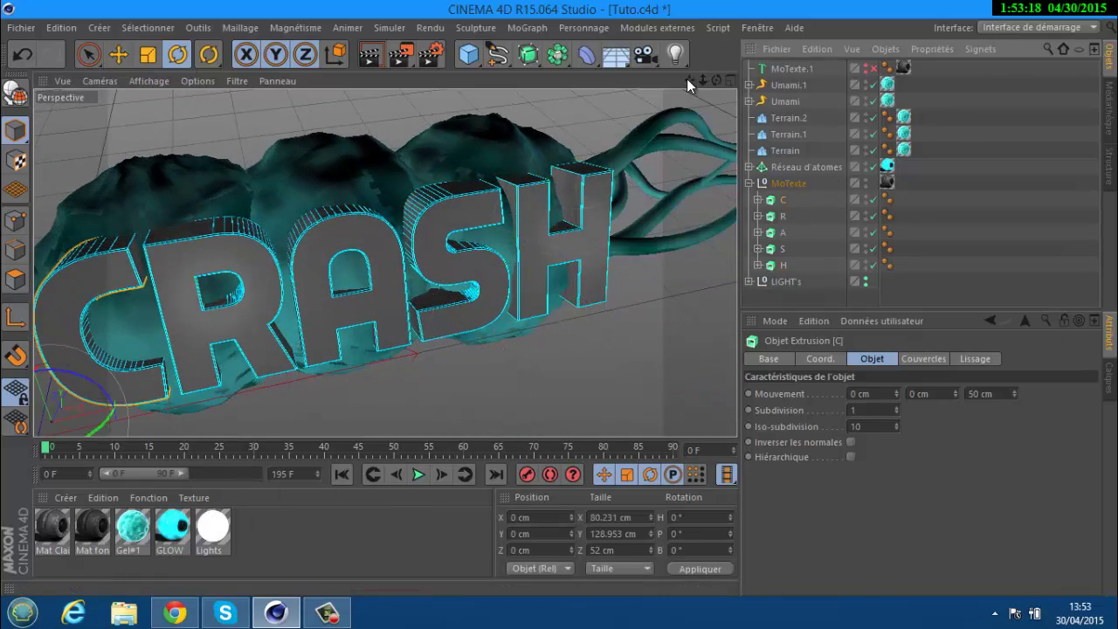
mouse_move(686, 78)
left_mouse_down()
mouse_move(579, 305)
mouse_move(689, 82)
left_mouse_up()
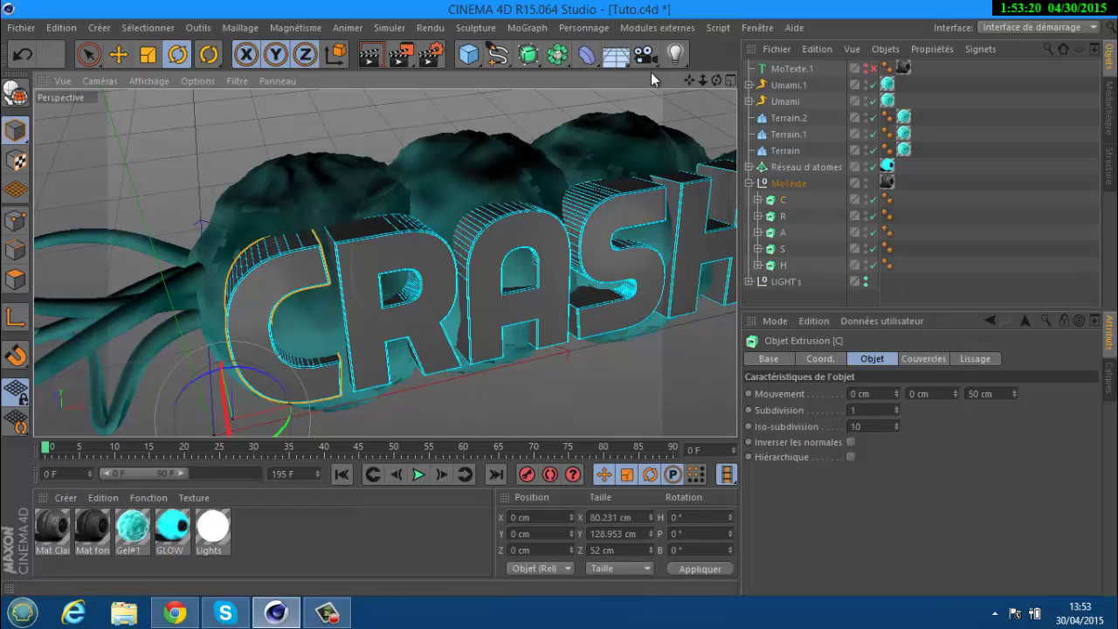
mouse_move(561, 291)
left_mouse_down()
mouse_move(689, 80)
mouse_move(559, 302)
left_mouse_up()
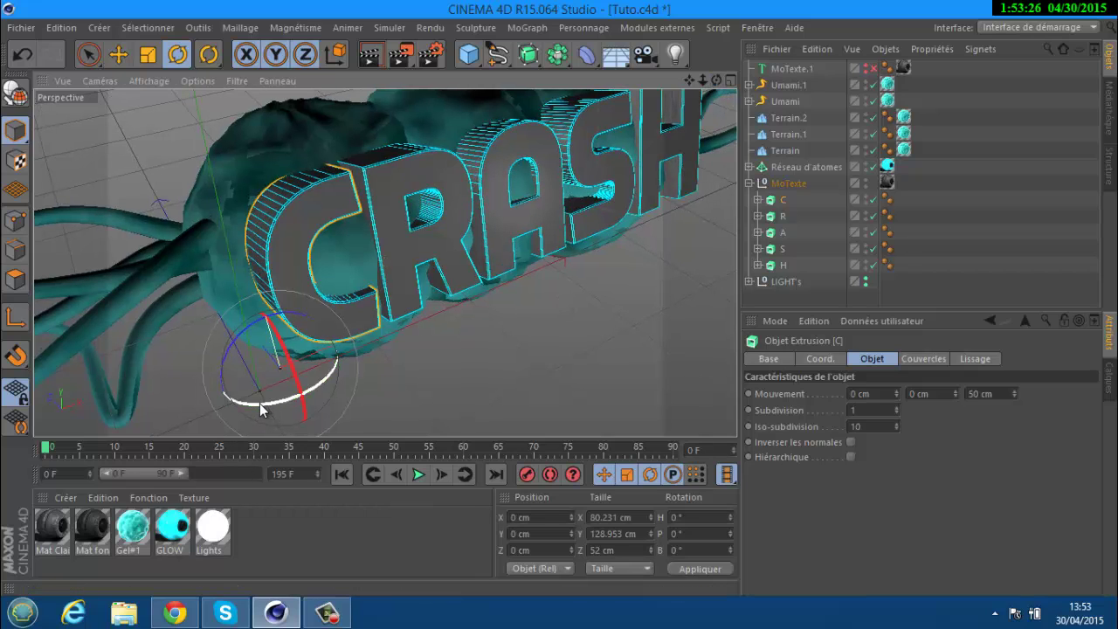
left_click_drag(260, 403, 258, 409)
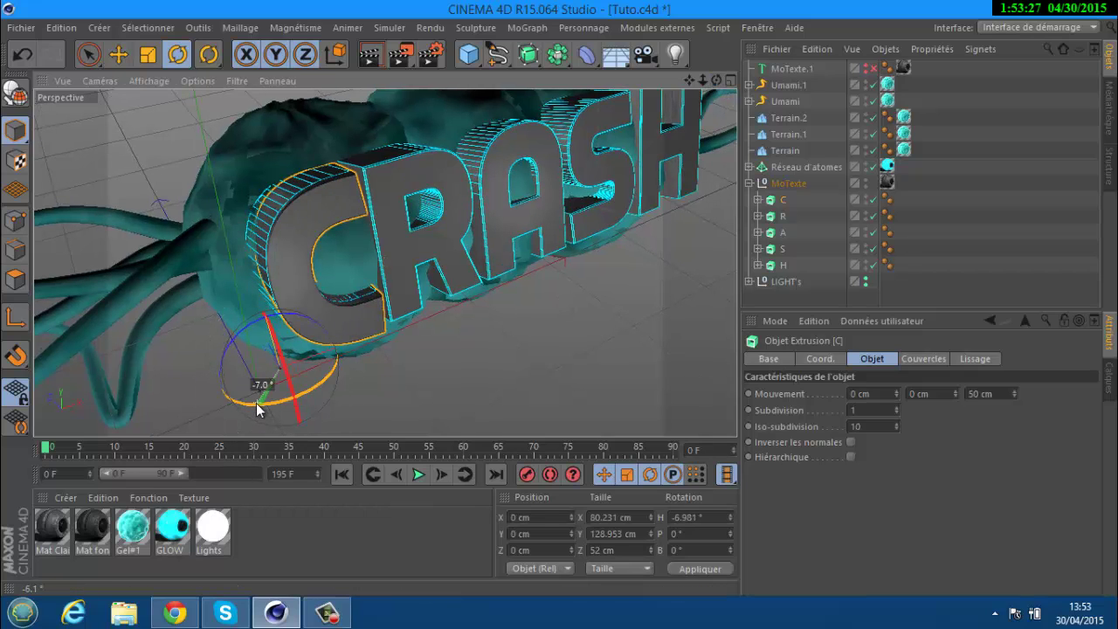
left_click(21, 57)
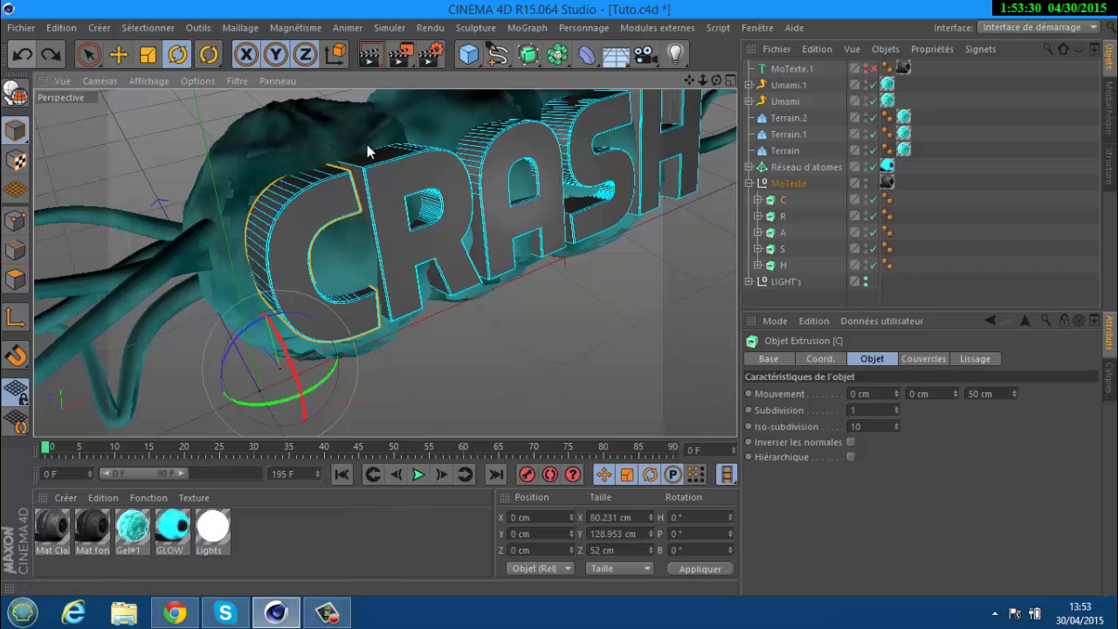
- Hide and disable the Réseau d'atomes object and rotate the letter C to an H angle of about -12.5°
left_click(794, 163)
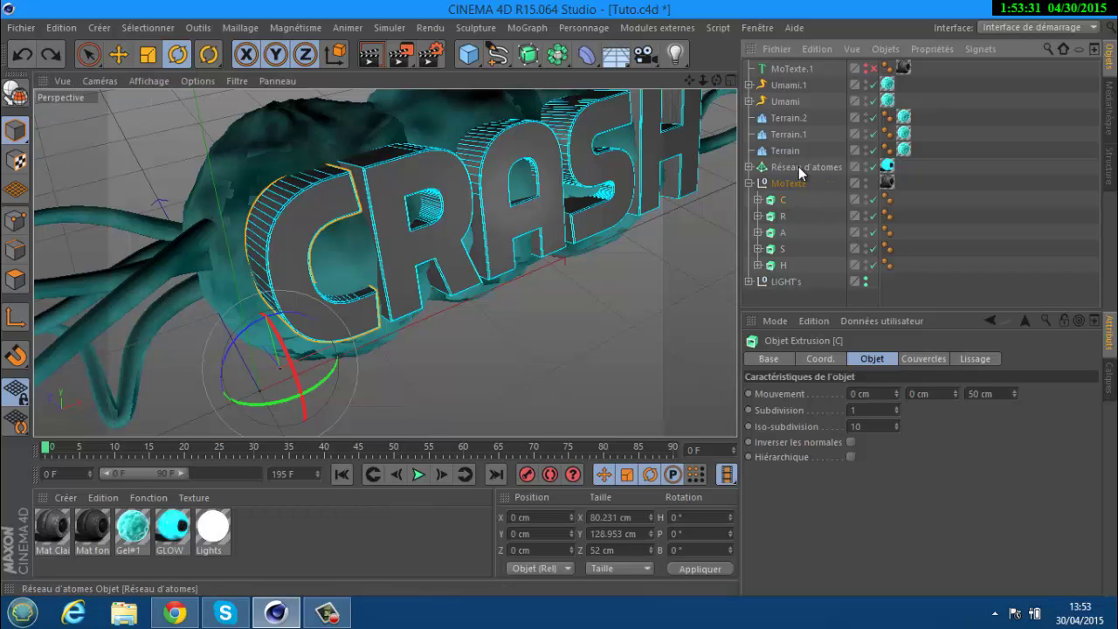
left_click(872, 167)
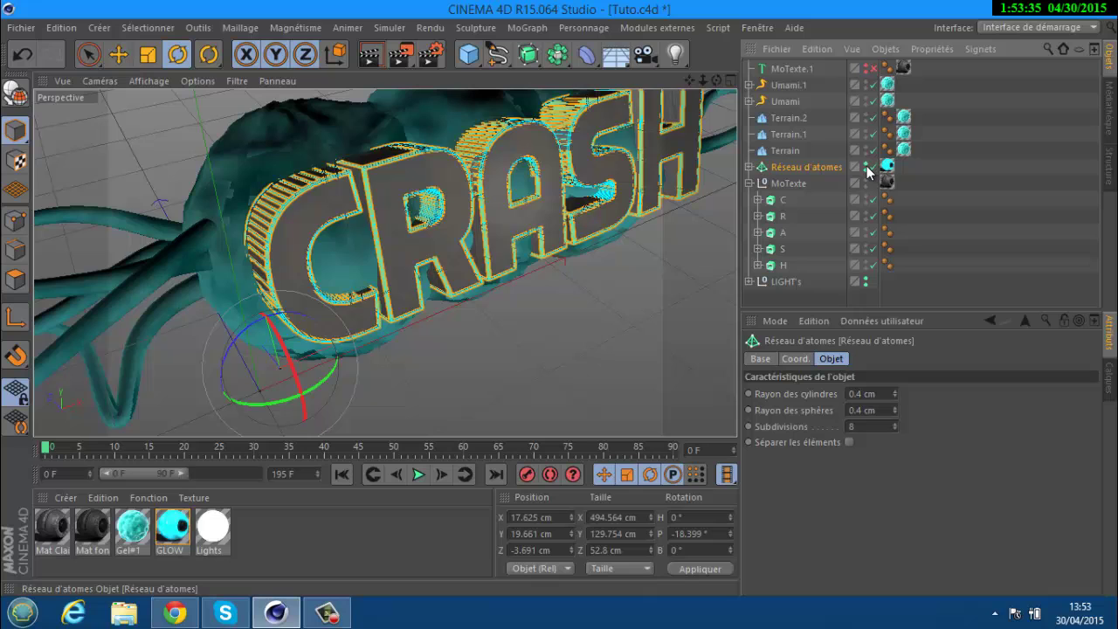
left_click(781, 201)
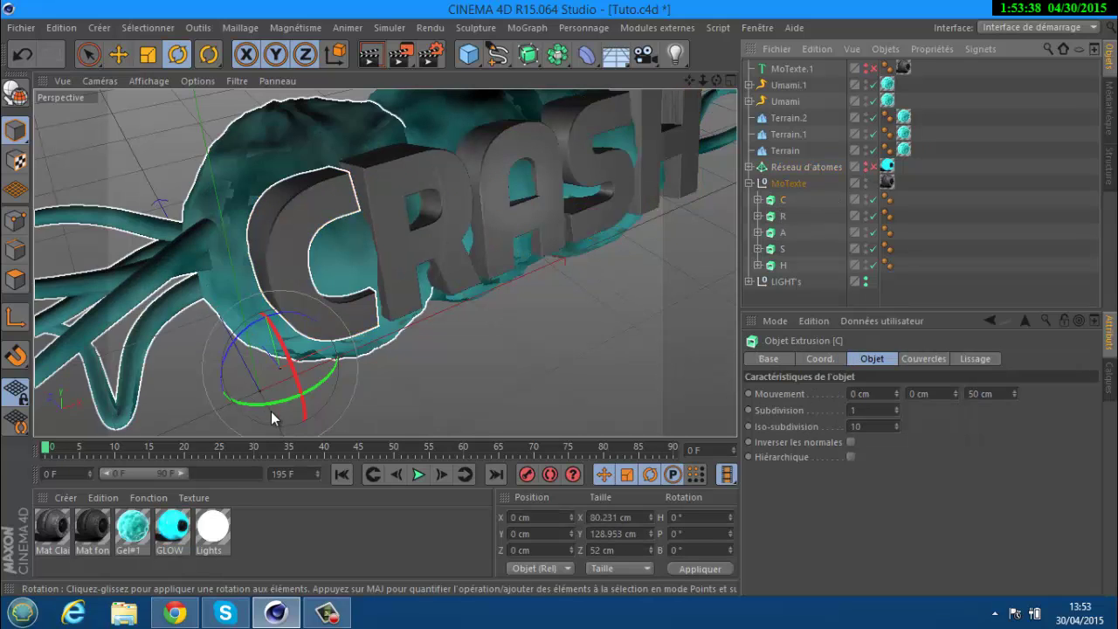
left_click_drag(271, 412, 264, 400)
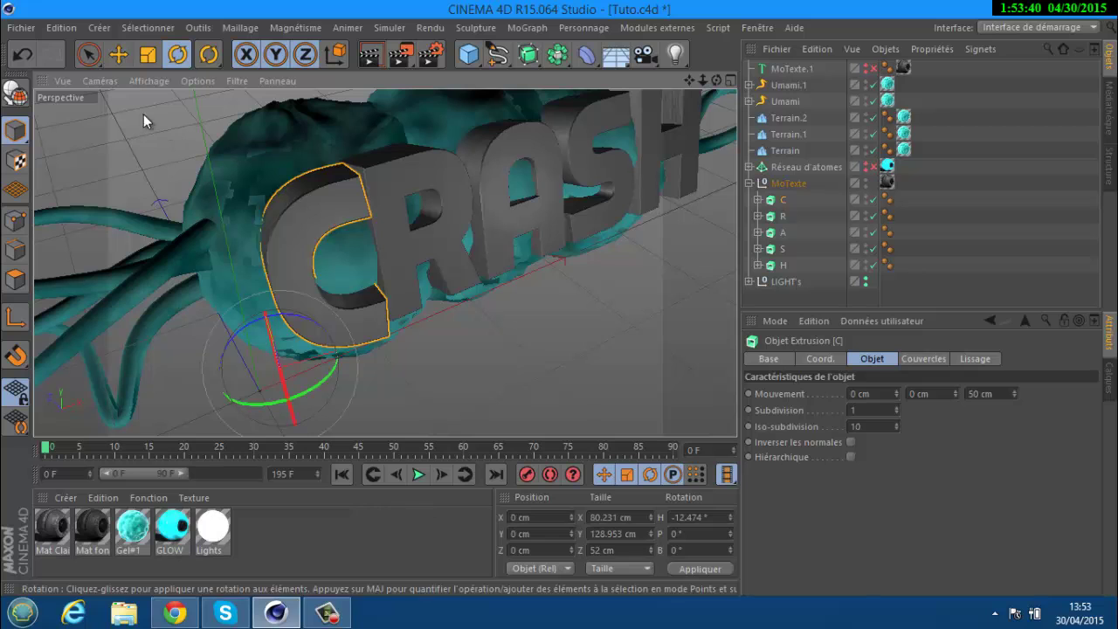
- Move the letter C to about X -12 cm, Y 5.6 cm, Z 16.7 cm and tilt it to a P angle of about -6.4°
left_click(118, 54)
left_click_drag(361, 333, 249, 321)
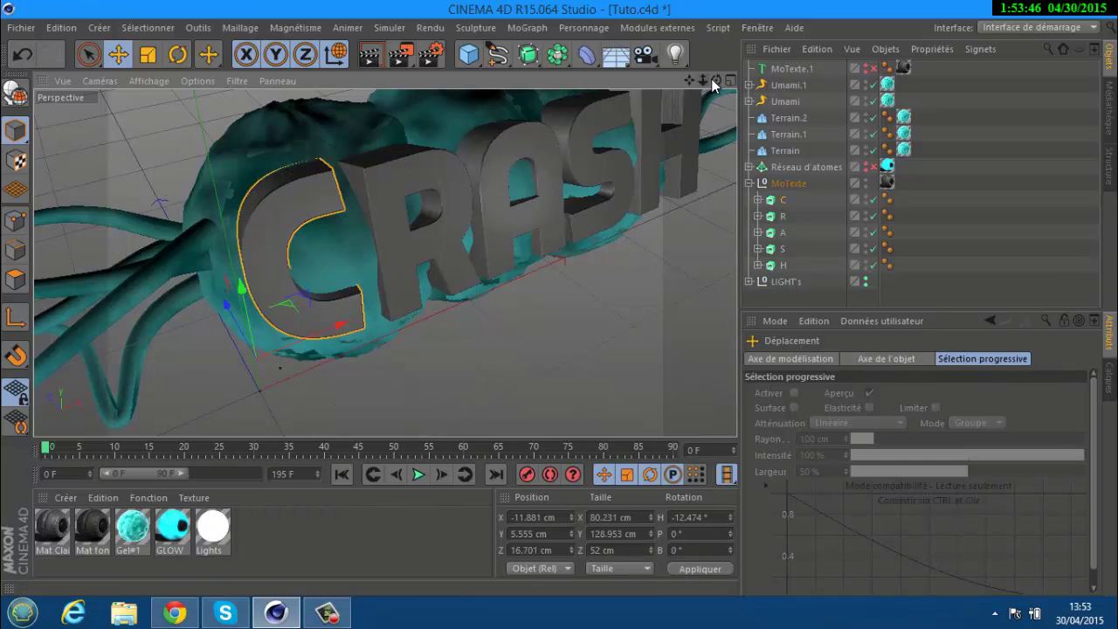
left_click_drag(713, 83, 524, 288)
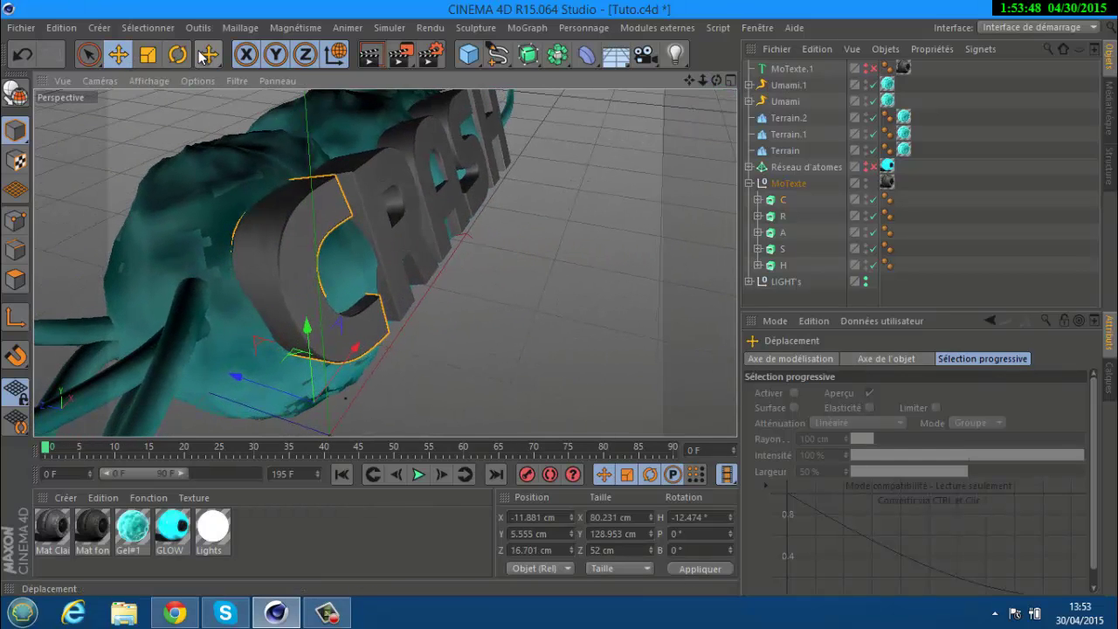
key("r")
left_click_drag(325, 365, 322, 381)
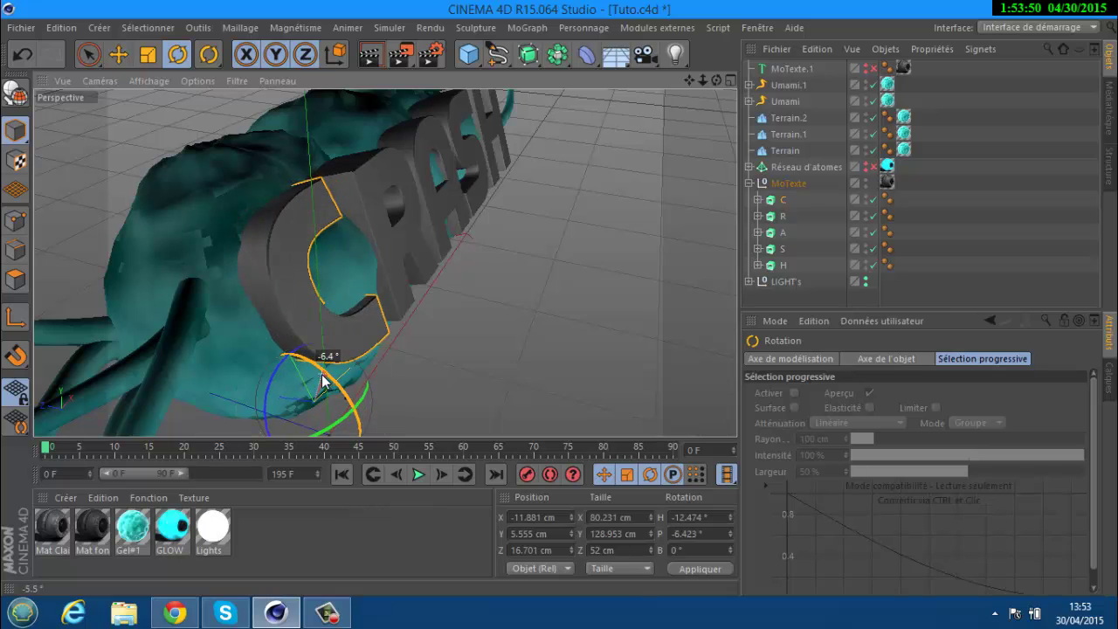
mouse_move(714, 80)
left_mouse_down()
mouse_move(544, 298)
mouse_move(704, 91)
left_mouse_up()
- Tilt the letter R to a P angle of about -8.6° and move it to about Y -1.5 cm and Z -4.4 cm
left_click(782, 215)
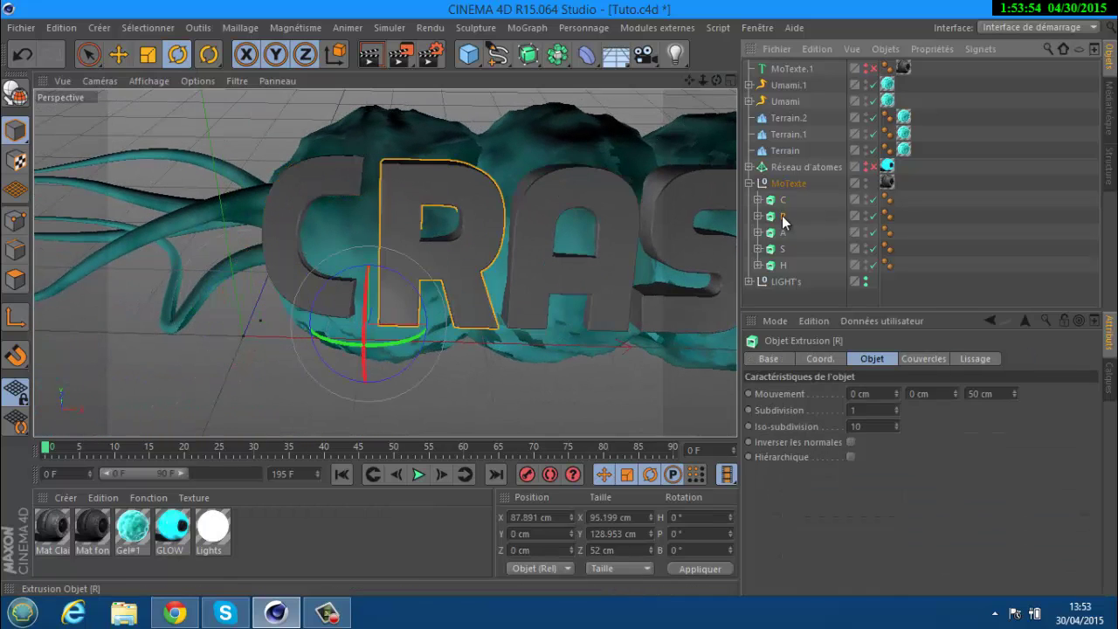
left_click_drag(714, 82, 561, 298)
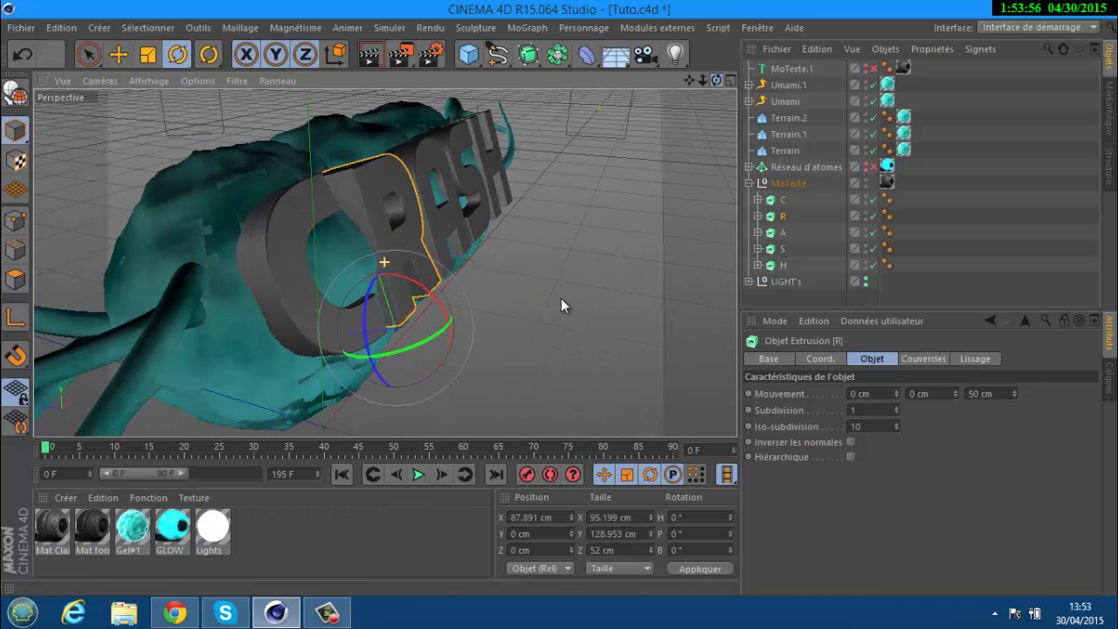
left_click_drag(414, 290, 407, 260)
left_click_drag(716, 80, 562, 298)
left_click(118, 54)
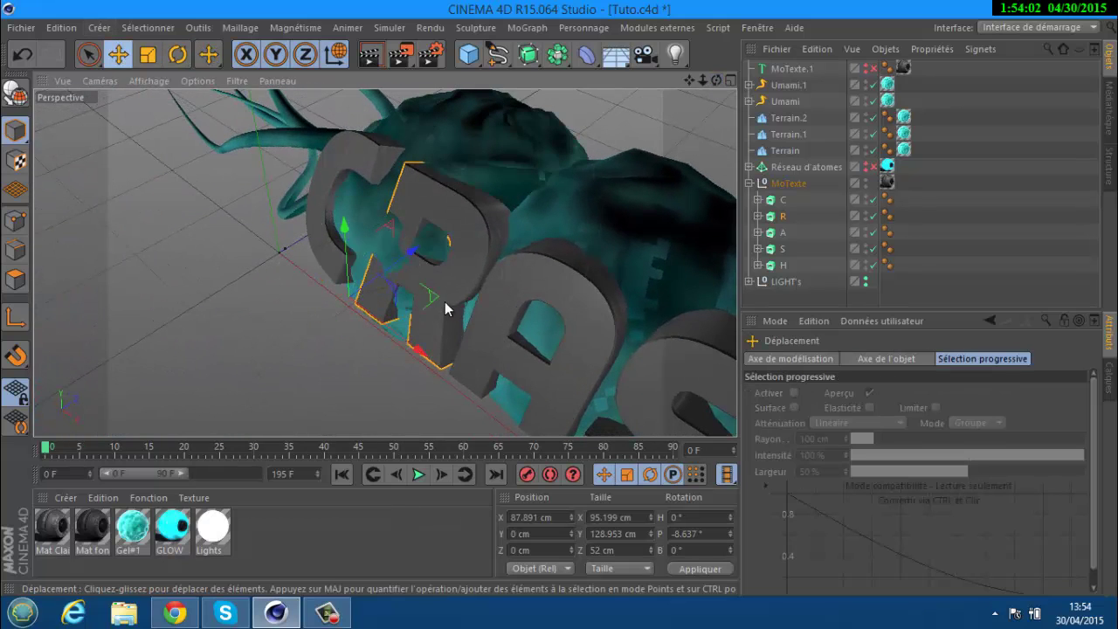
left_click_drag(411, 264, 406, 265)
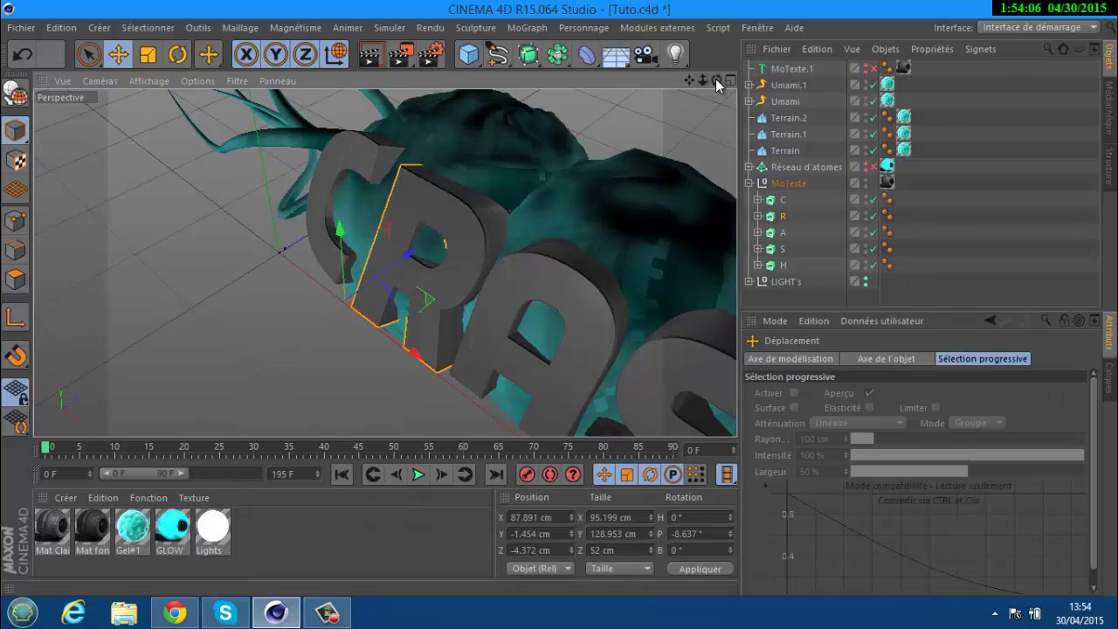
- Tilt the letter A to a P angle of about -4.3° and move it to about Y -0.5 cm and Z -1.4 cm
left_click_drag(717, 81, 635, 210)
left_click(590, 207)
key("r")
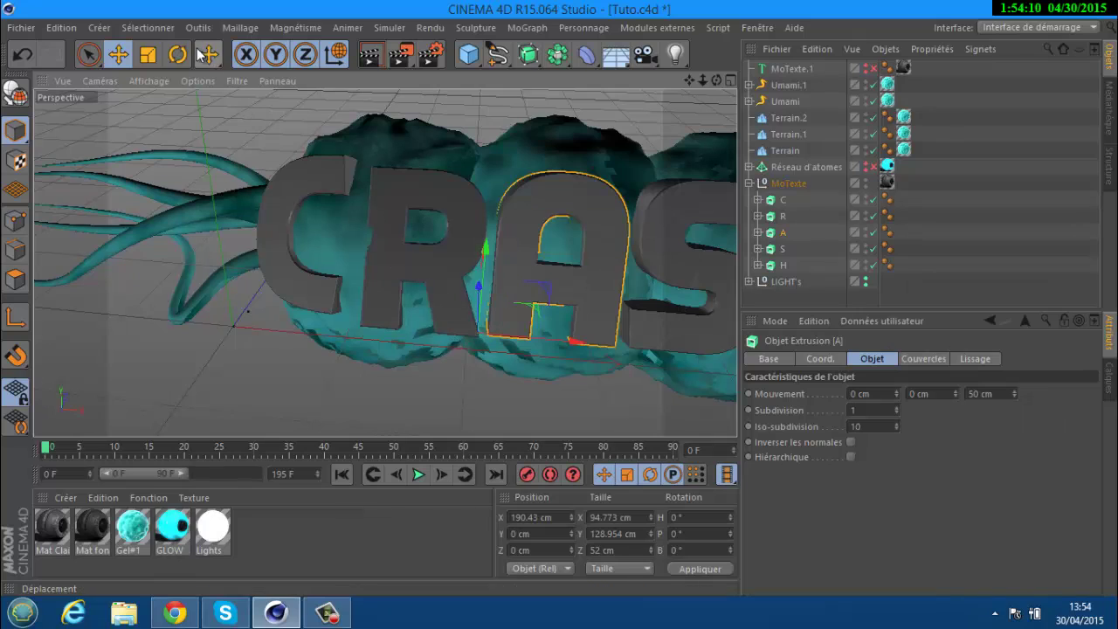
left_click_drag(496, 284, 476, 291)
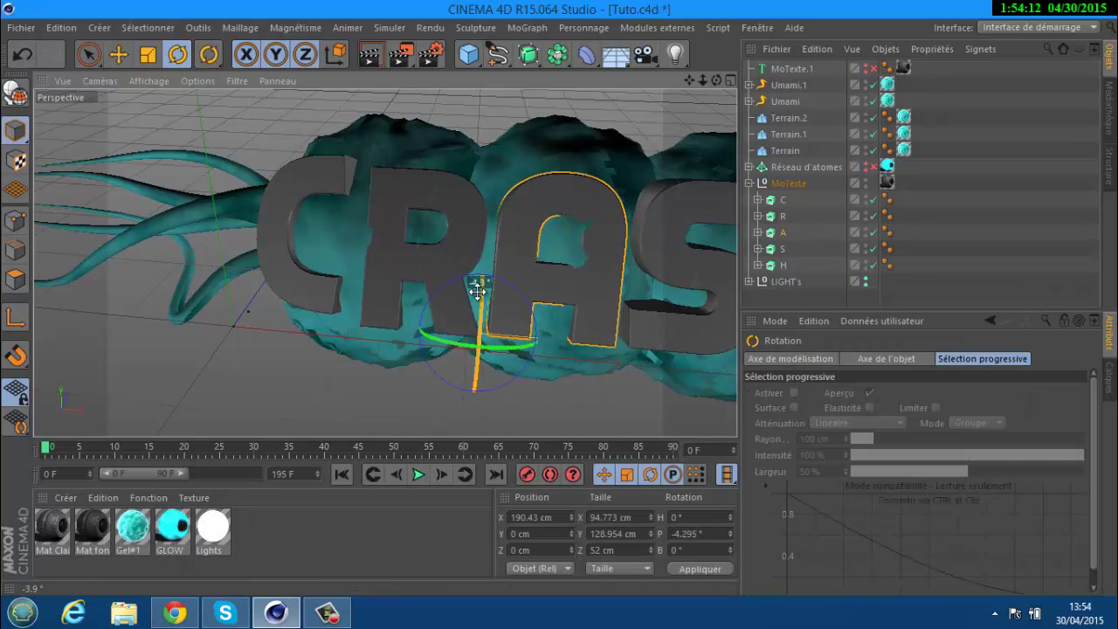
left_click(120, 64)
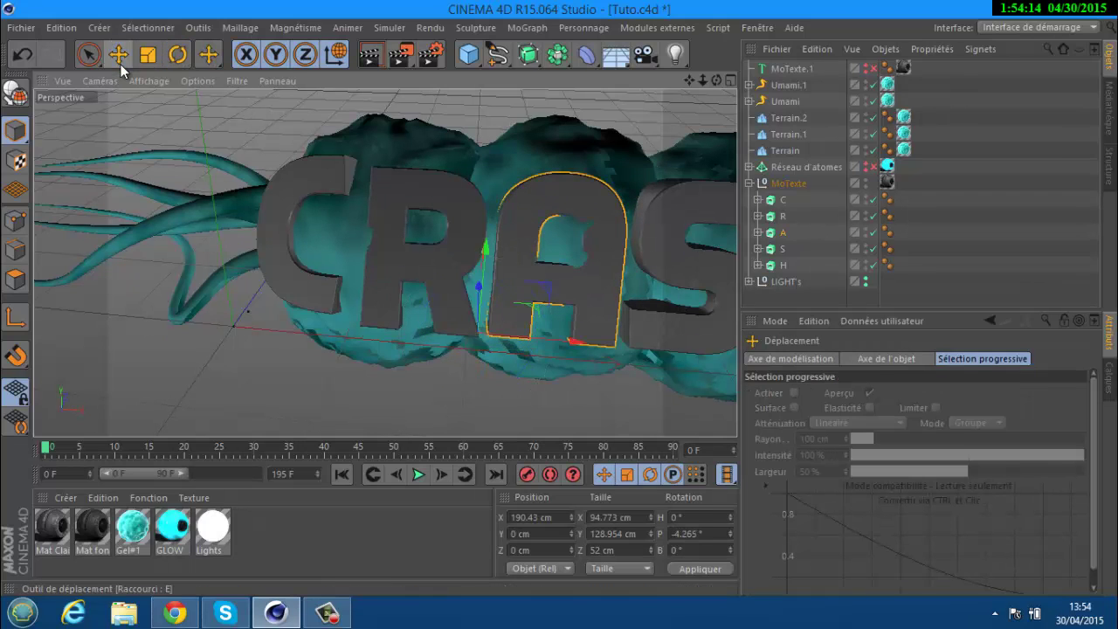
left_click_drag(559, 292, 500, 334, "alt")
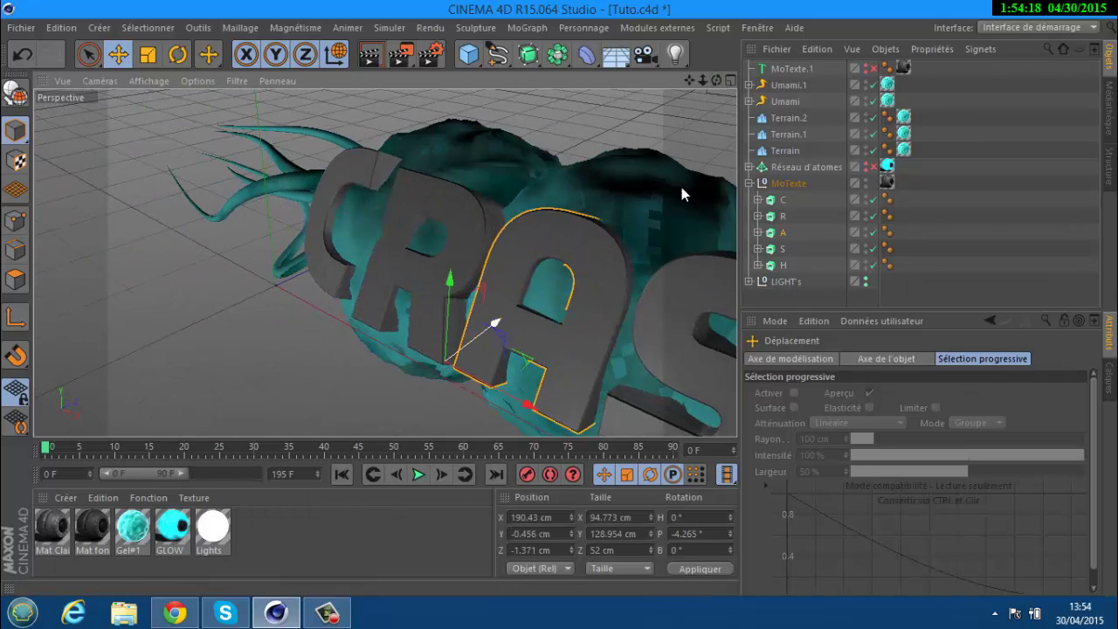
- Tilt the letter S to a P angle of about -7.2°
mouse_move(693, 84)
left_mouse_down()
mouse_move(550, 292)
mouse_move(694, 83)
mouse_move(683, 77)
left_mouse_up()
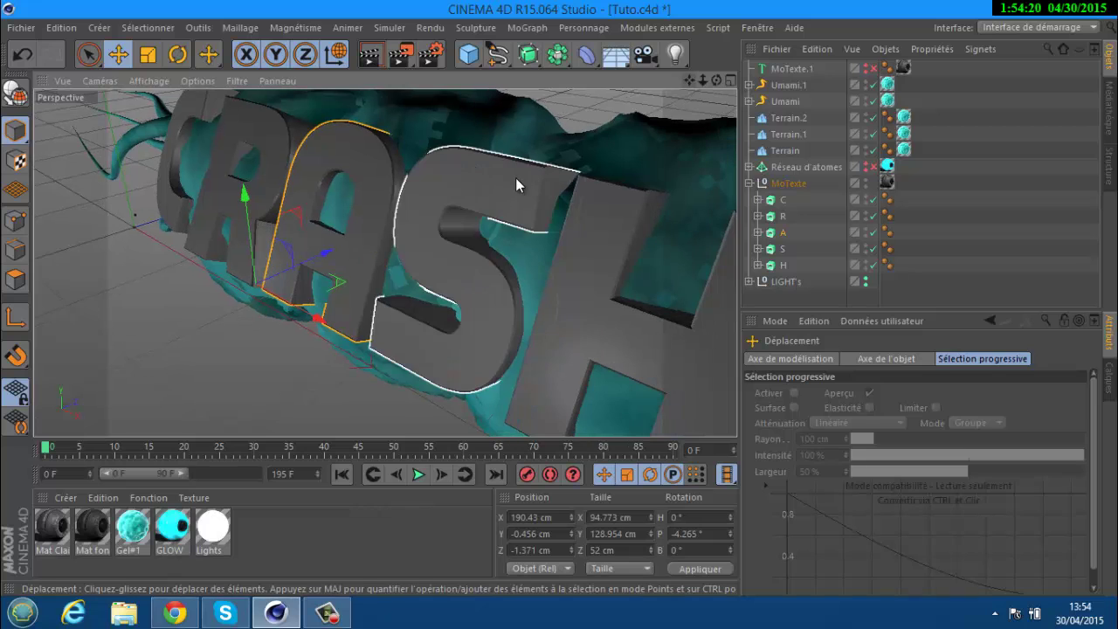
left_click(516, 179)
left_click(177, 54)
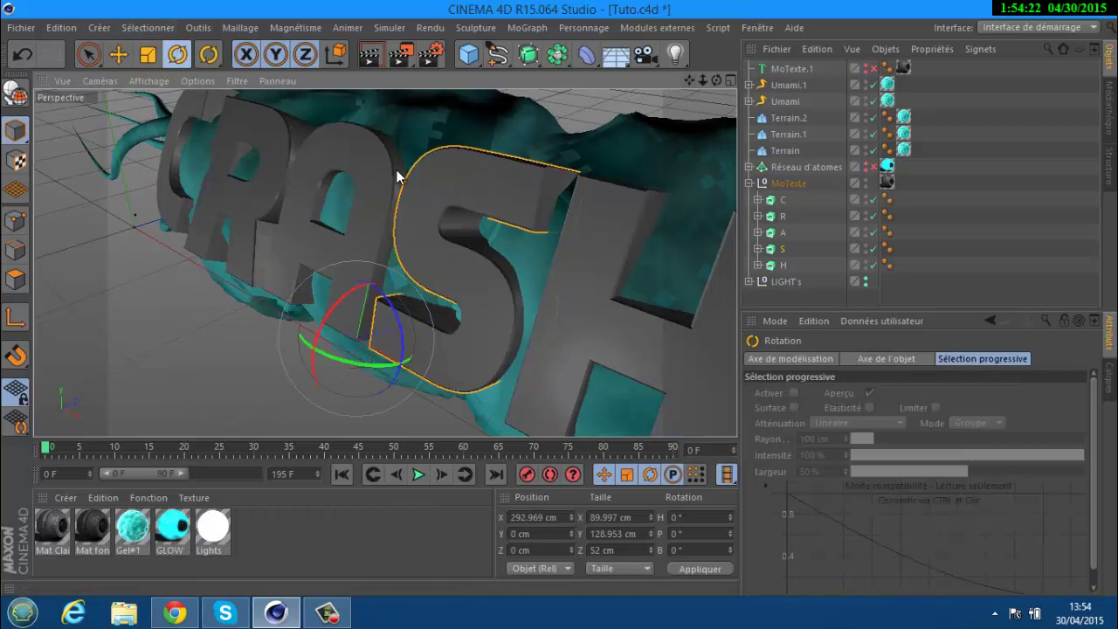
left_click_drag(344, 299, 350, 358)
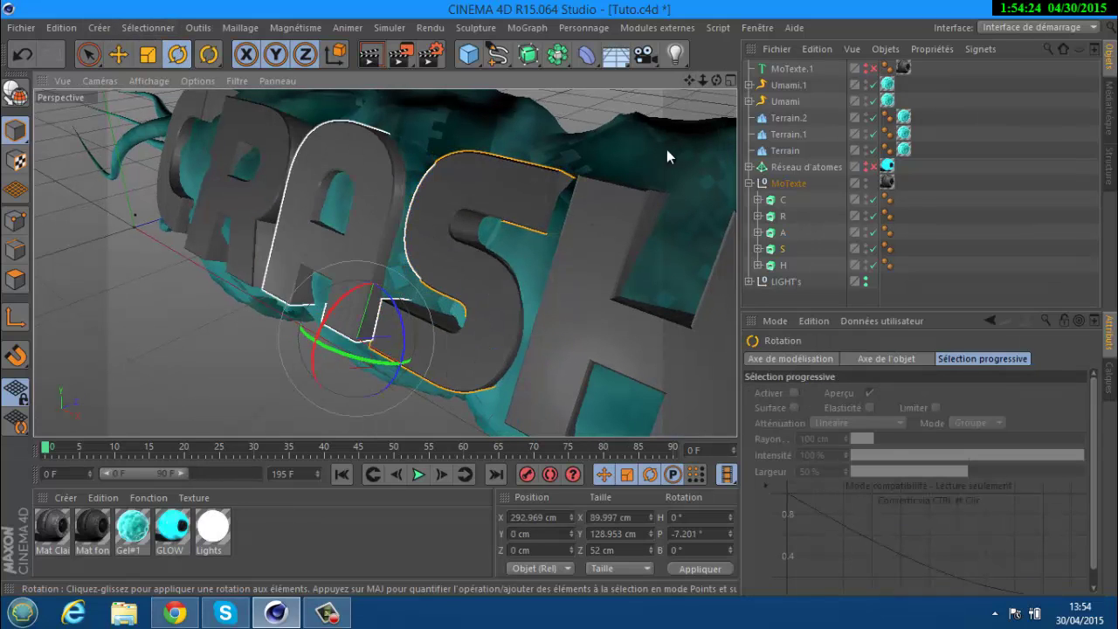
- Rotate the letter H to an H angle of about 8.7° and a P angle of about -2.8°
left_click_drag(716, 79, 557, 298)
left_click(595, 177)
left_click_drag(696, 76, 502, 317)
left_click_drag(393, 381, 388, 374)
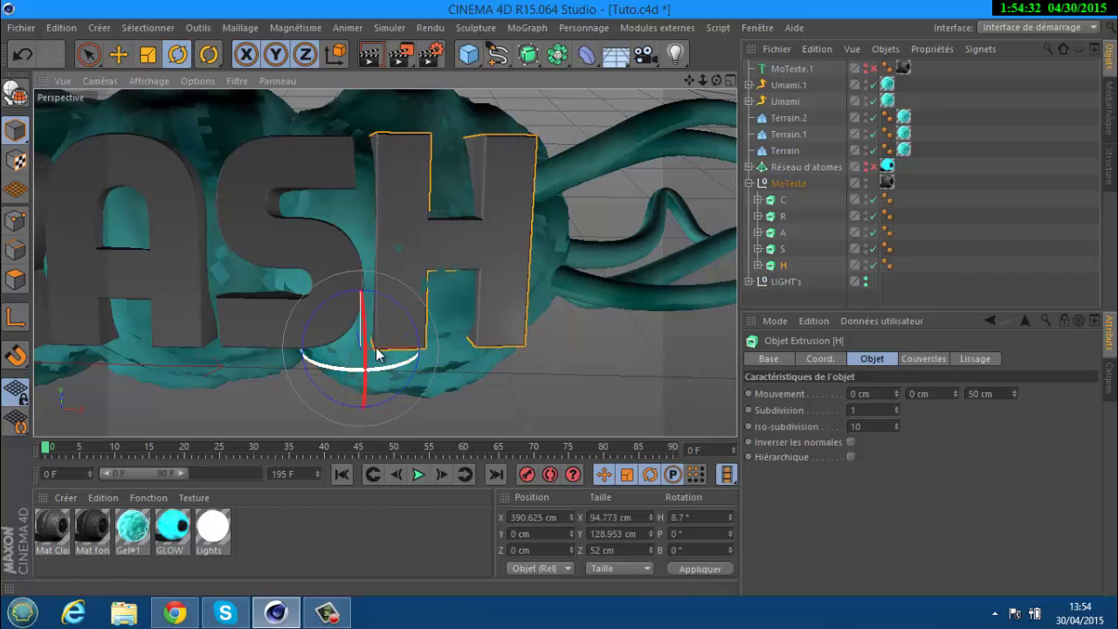
left_click_drag(367, 320, 363, 319)
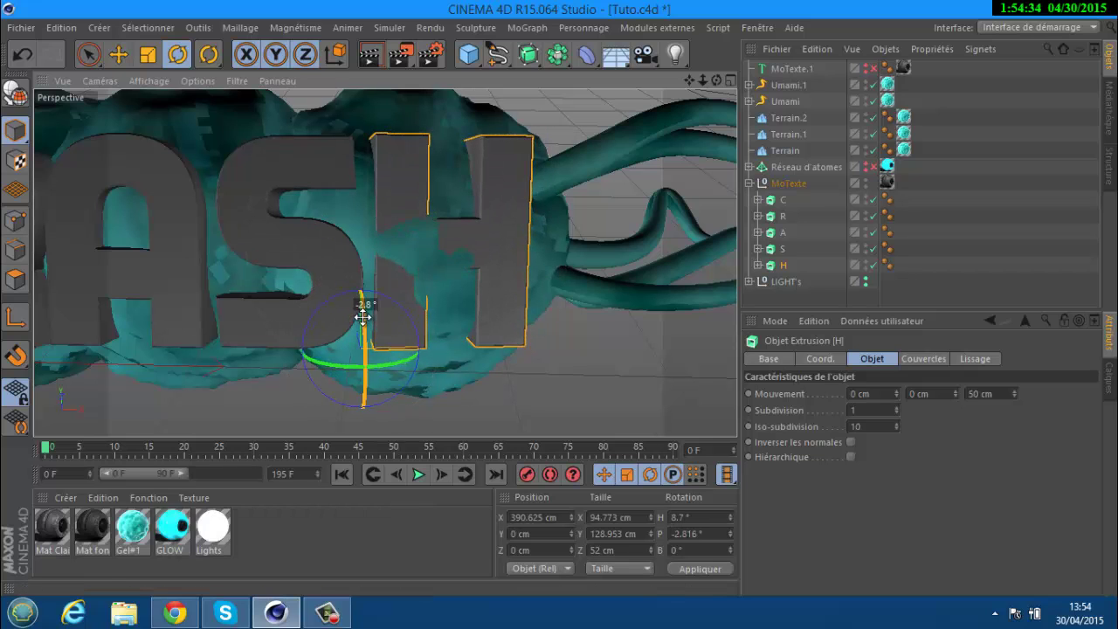
- Move the letter H along its depth axis to about Y -1.1 cm and Z -3.4 cm
key("e")
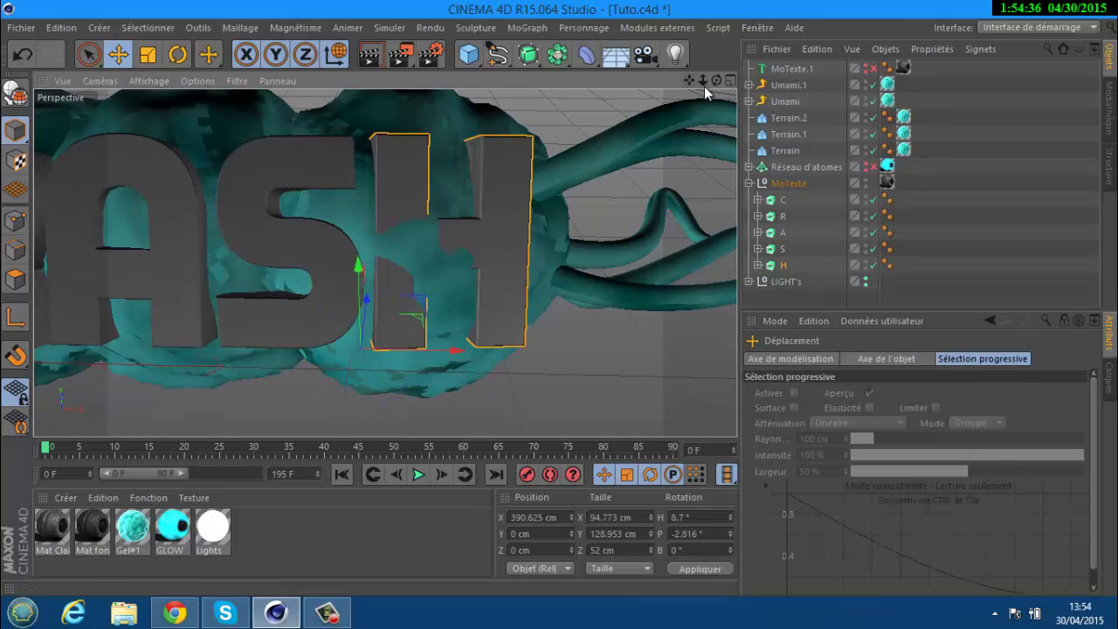
left_click_drag(715, 84, 393, 295)
left_click_drag(390, 293, 390, 294)
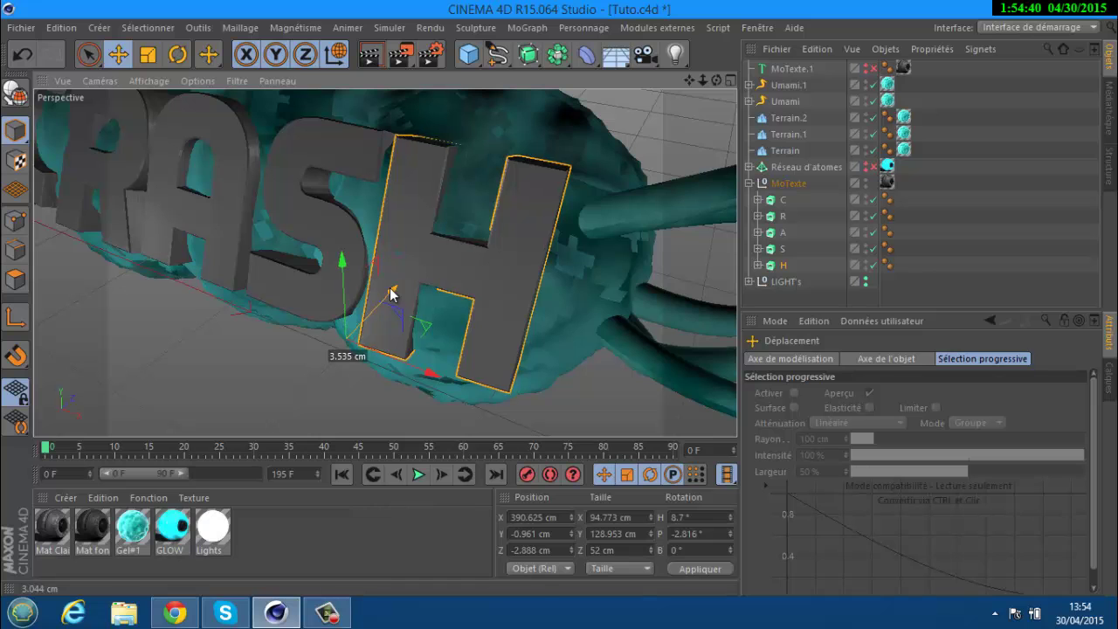
scroll(397, 276, "down", 5)
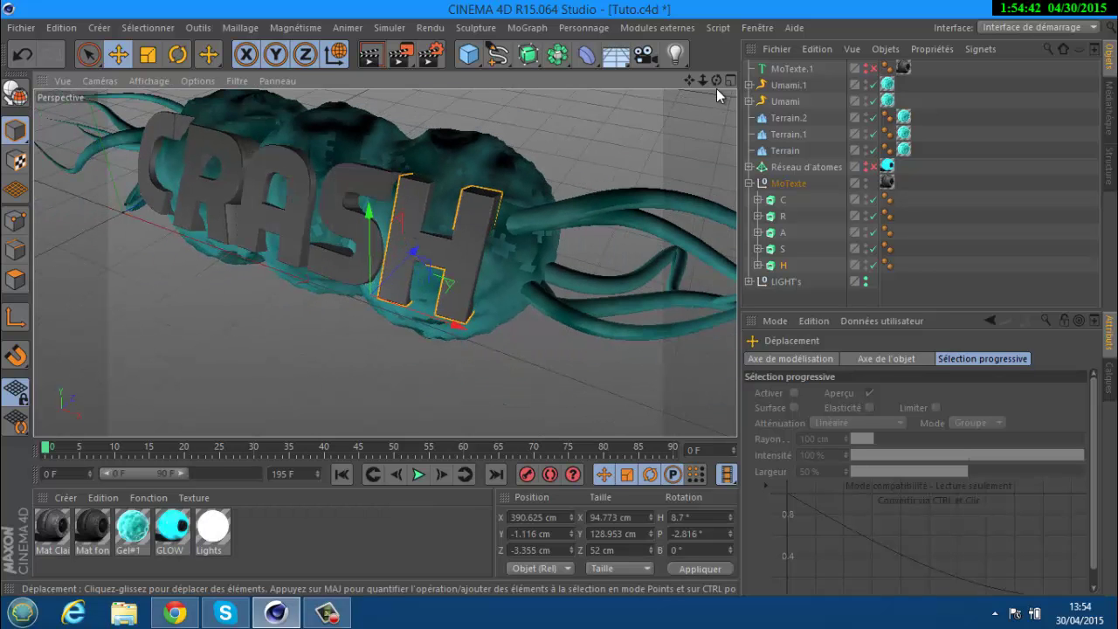
- Move the letter C to about X -7.5 cm, Y -9 cm and Z 12.1 cm
left_click_drag(716, 82, 563, 297)
left_click_drag(689, 81, 566, 301)
scroll(252, 227, "down", 2)
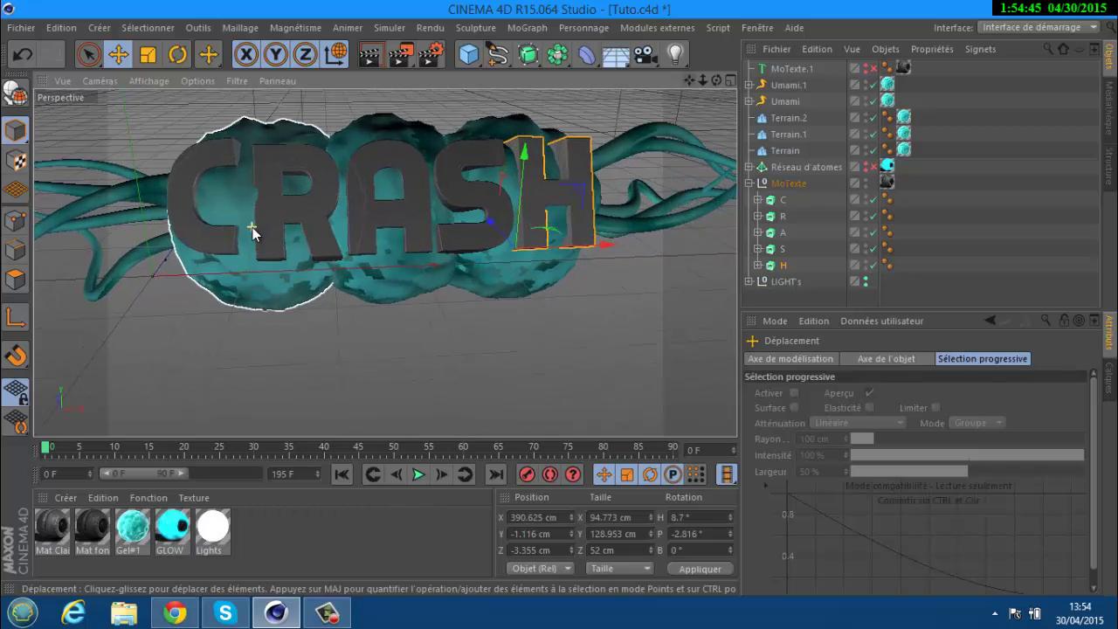
left_click(199, 234)
left_click_drag(144, 167, 148, 174)
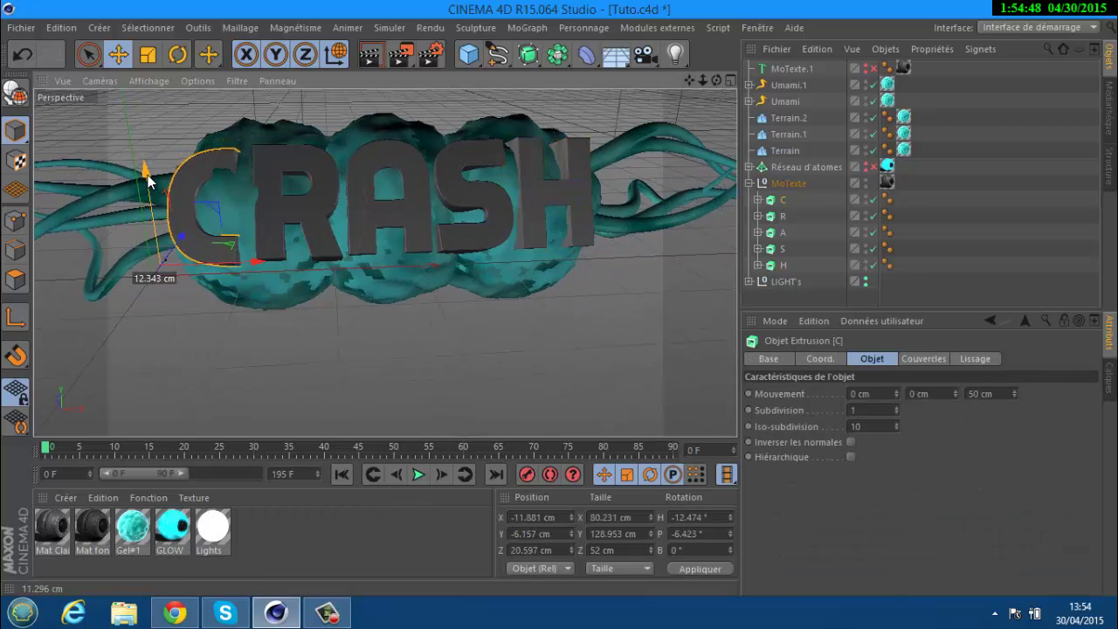
left_click_drag(244, 259, 257, 260)
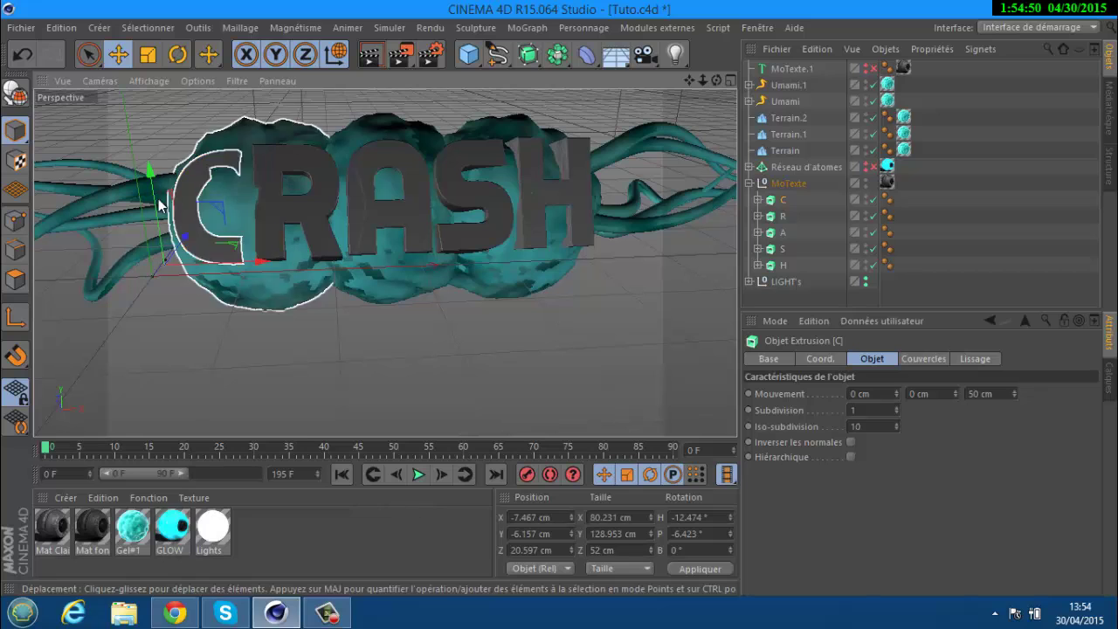
left_click_drag(184, 241, 182, 241)
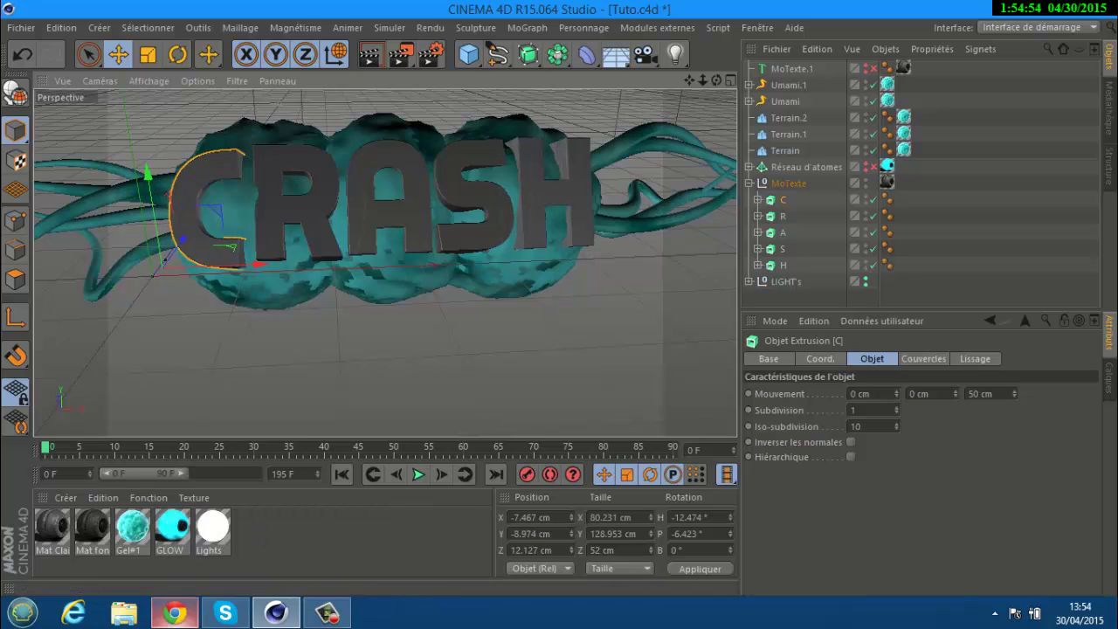
- Switch to Chrome to examine the Neozz Restory banner in the portfolio gallery as a reference, and return to Cinema 4D
left_click(175, 612)
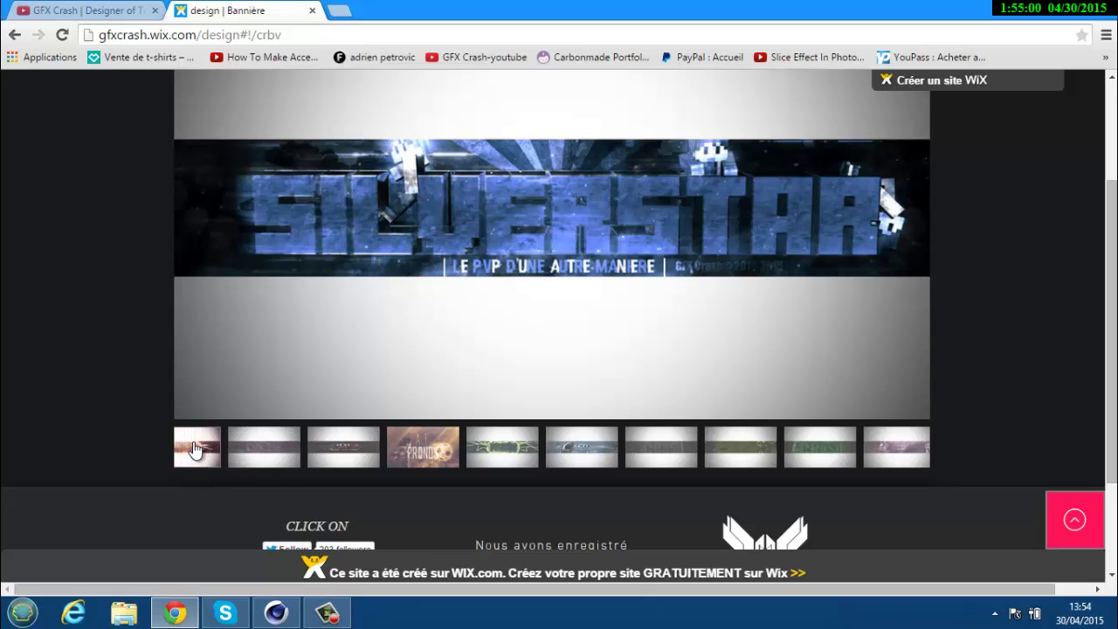
left_click(276, 462)
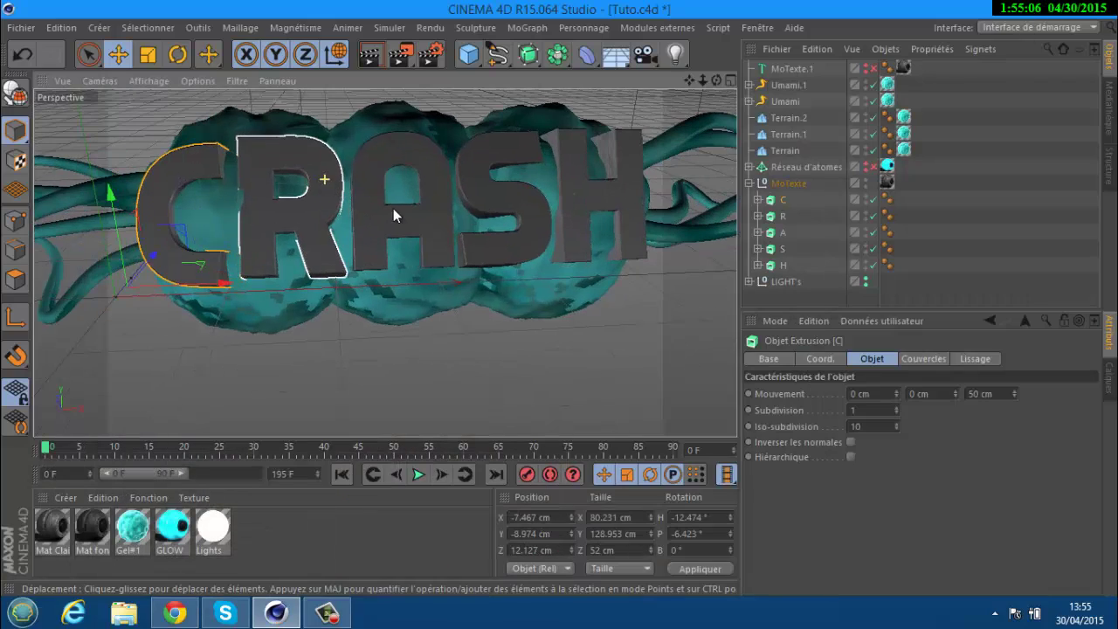
left_click_drag(714, 81, 559, 298)
scroll(632, 146, "down", 3)
scroll(633, 147, "up", 2)
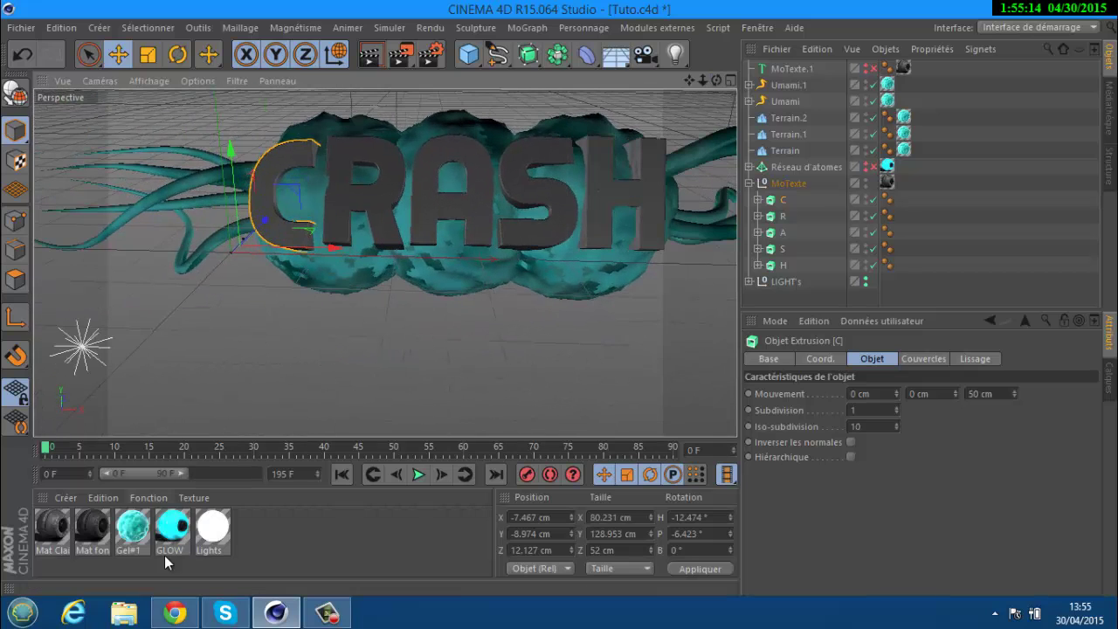
left_click(175, 613)
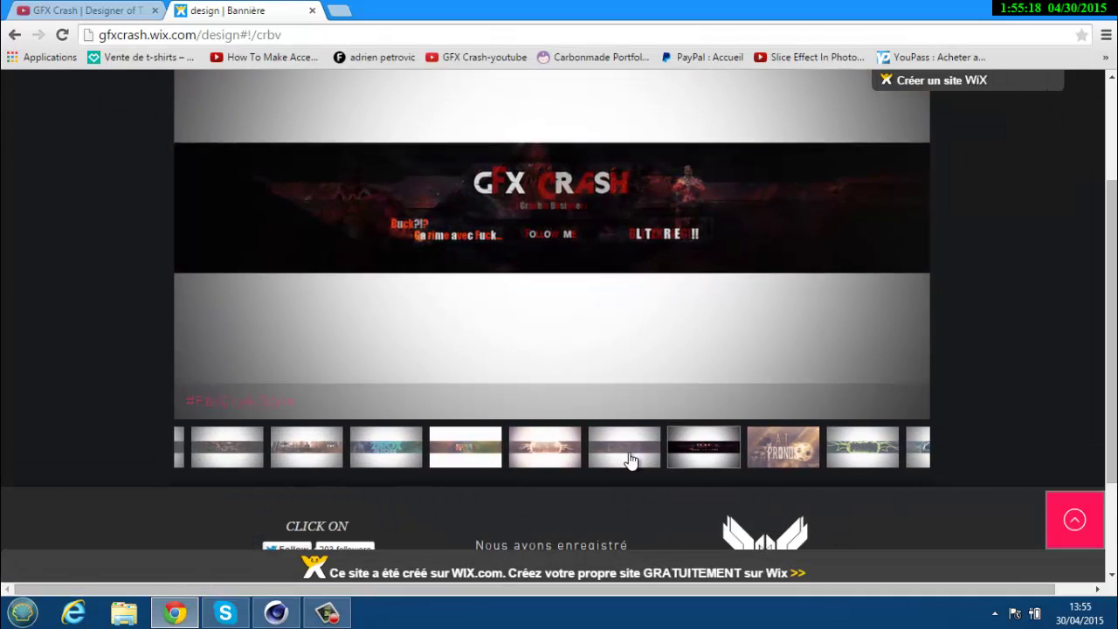
left_click(559, 454)
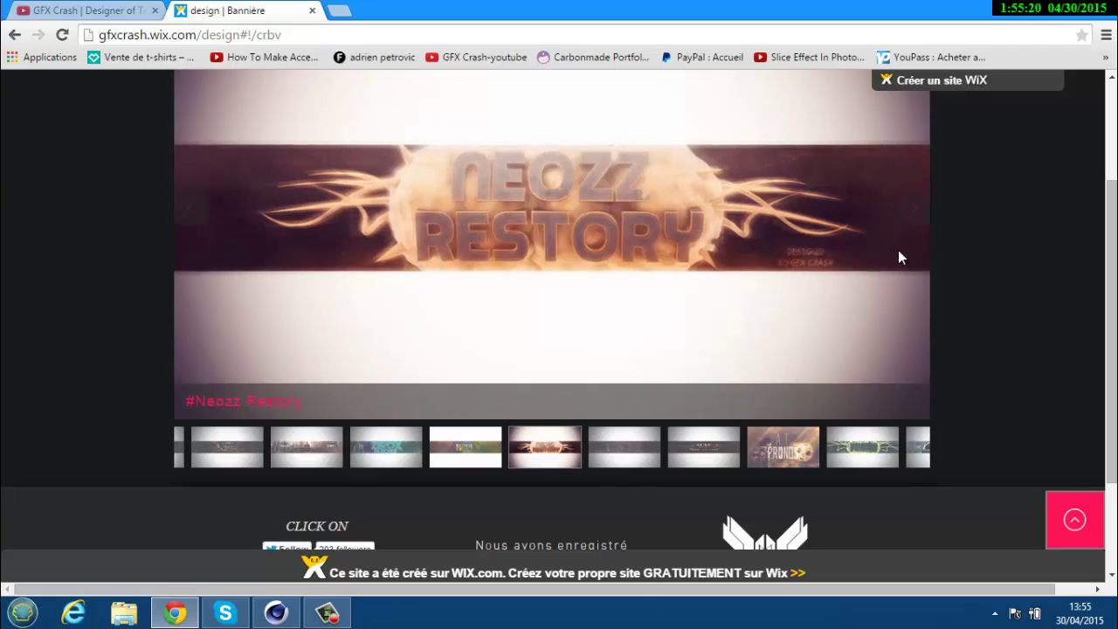
left_click(275, 612)
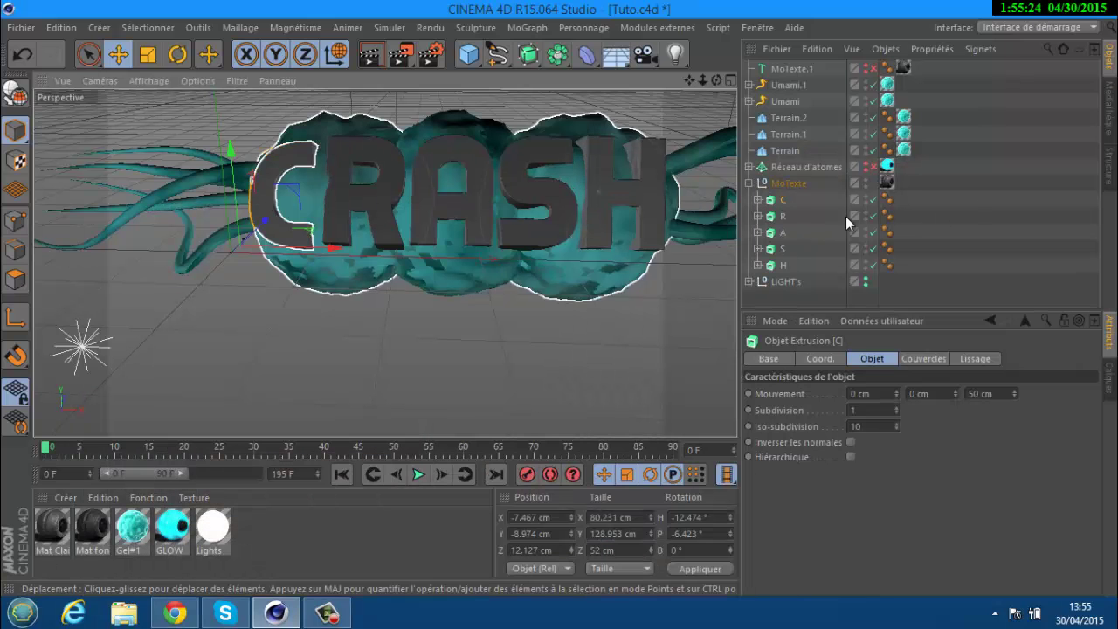
- Duplicate the Réseau d'atomes object and make the copy visible and enabled
left_click(791, 169)
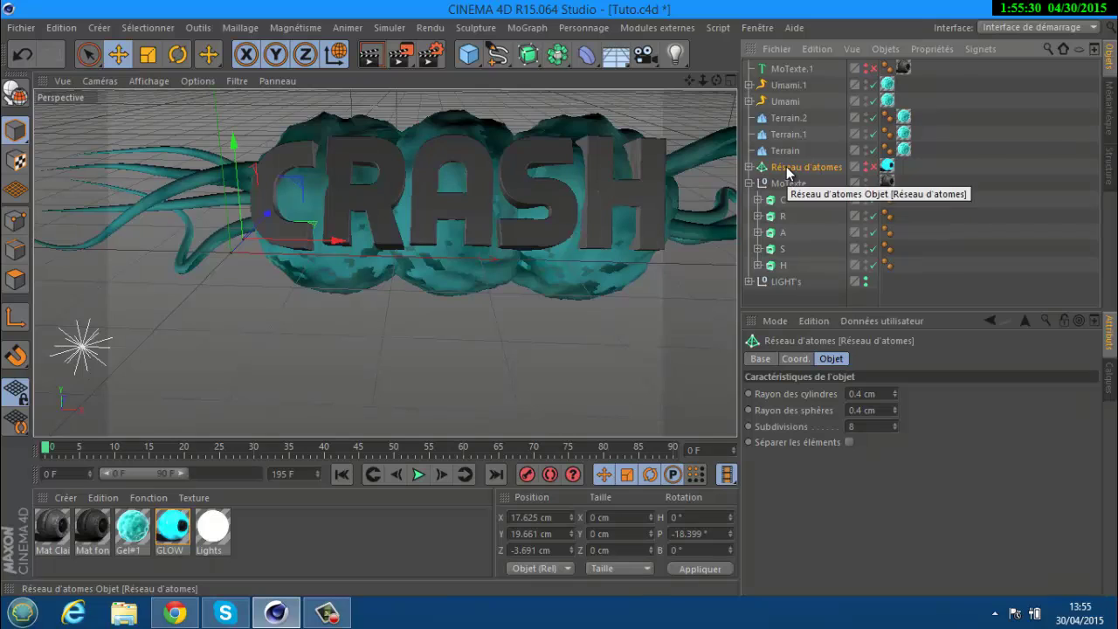
key("ctrl+v")
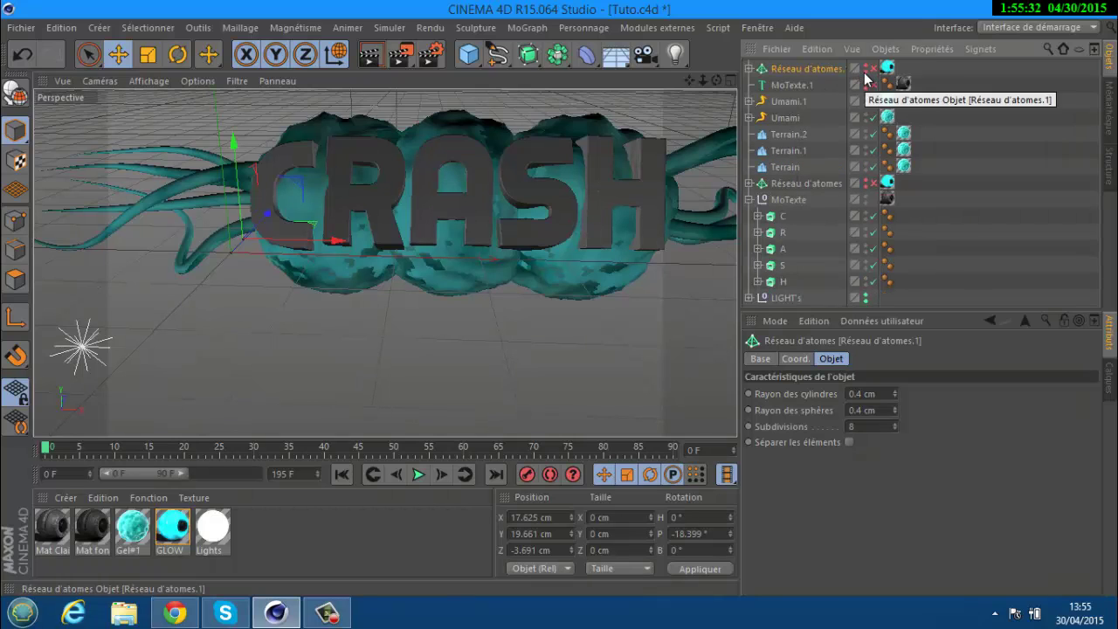
left_click(867, 81)
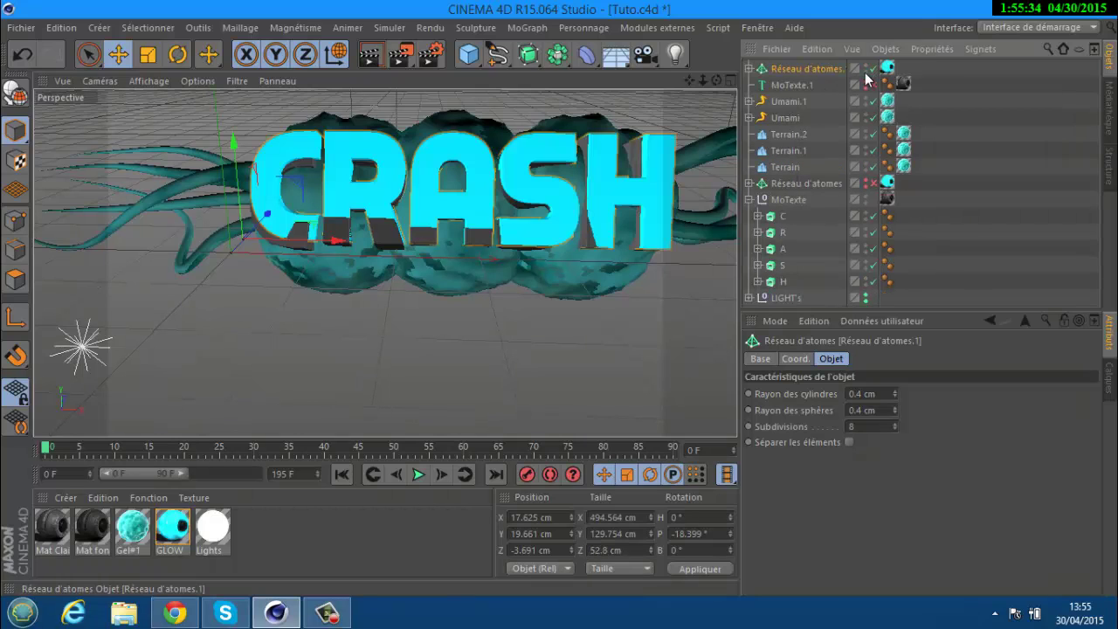
left_click(871, 84)
- Delete the MoTexte.1 child from the copied Réseau d'atomes object
left_click(747, 69)
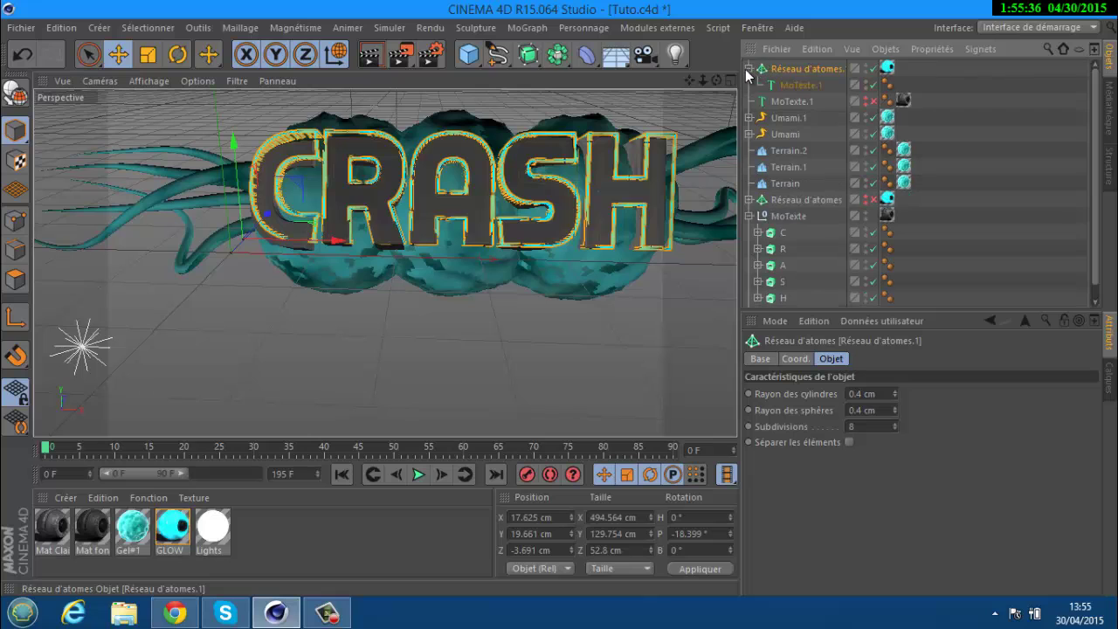
left_click(792, 87)
key("Delete")
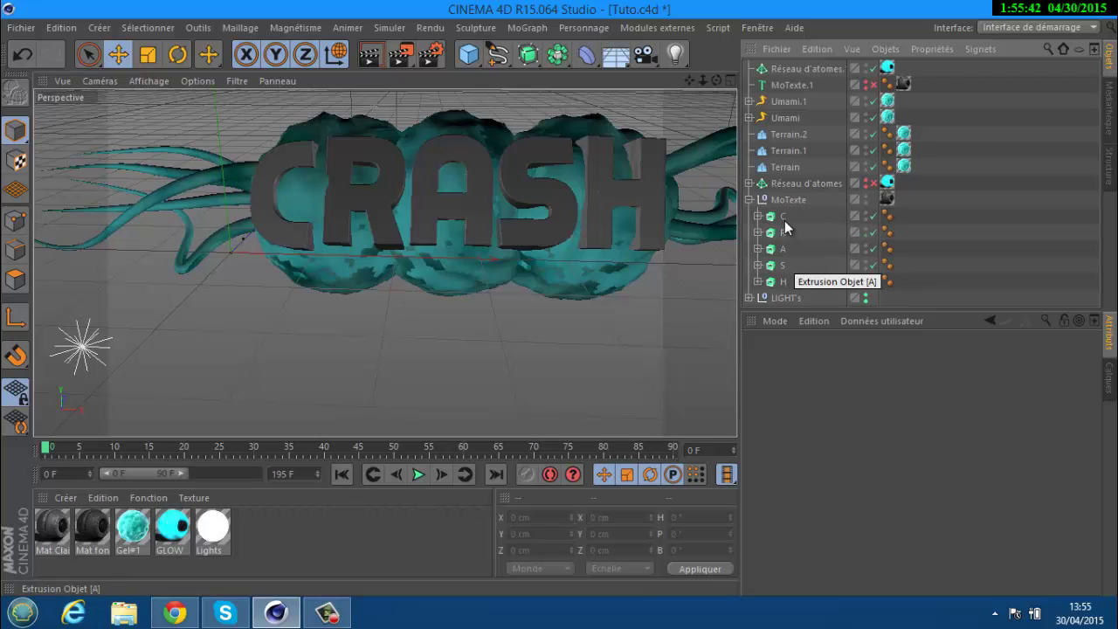
- Duplicate the empty Réseau d'atomes object four times so each letter has its own
double_click(814, 68)
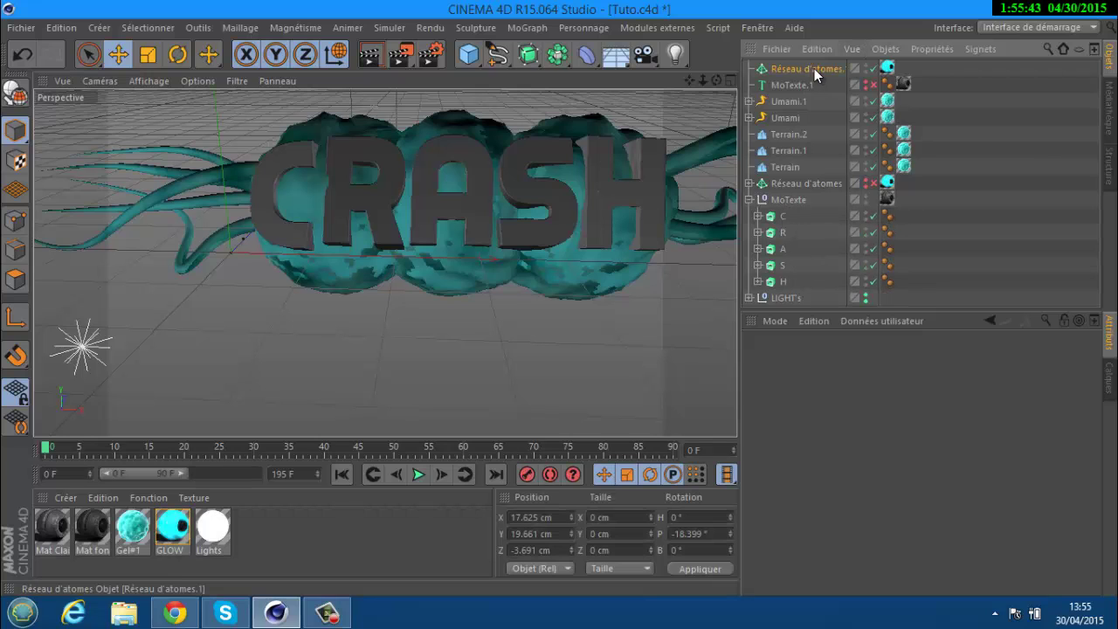
left_click(762, 68)
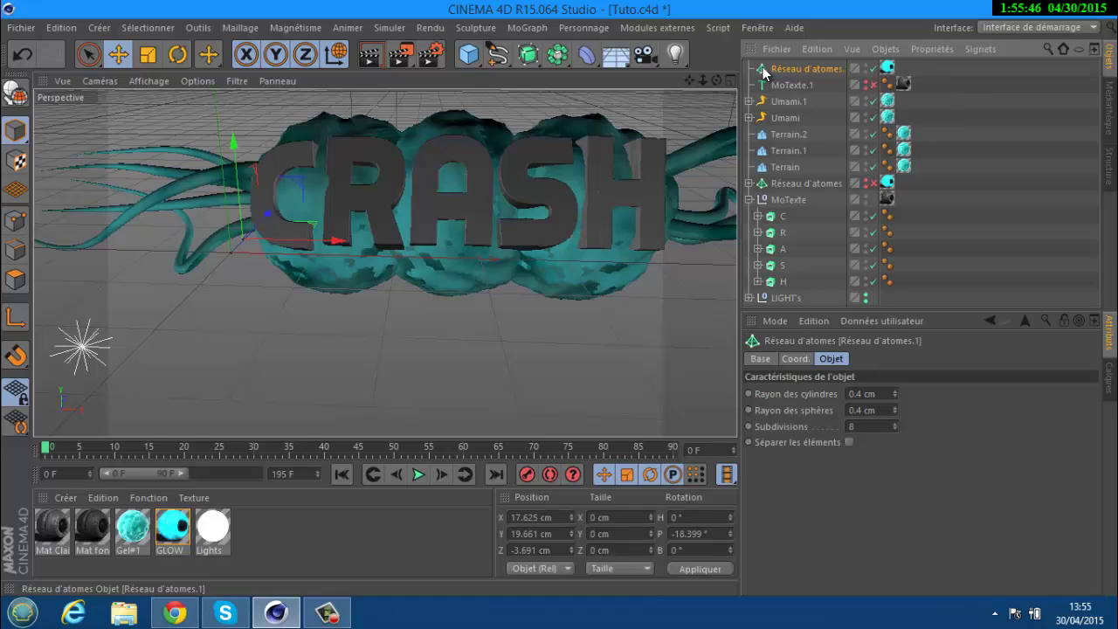
key("ctrl+c")
key("ctrl+v")
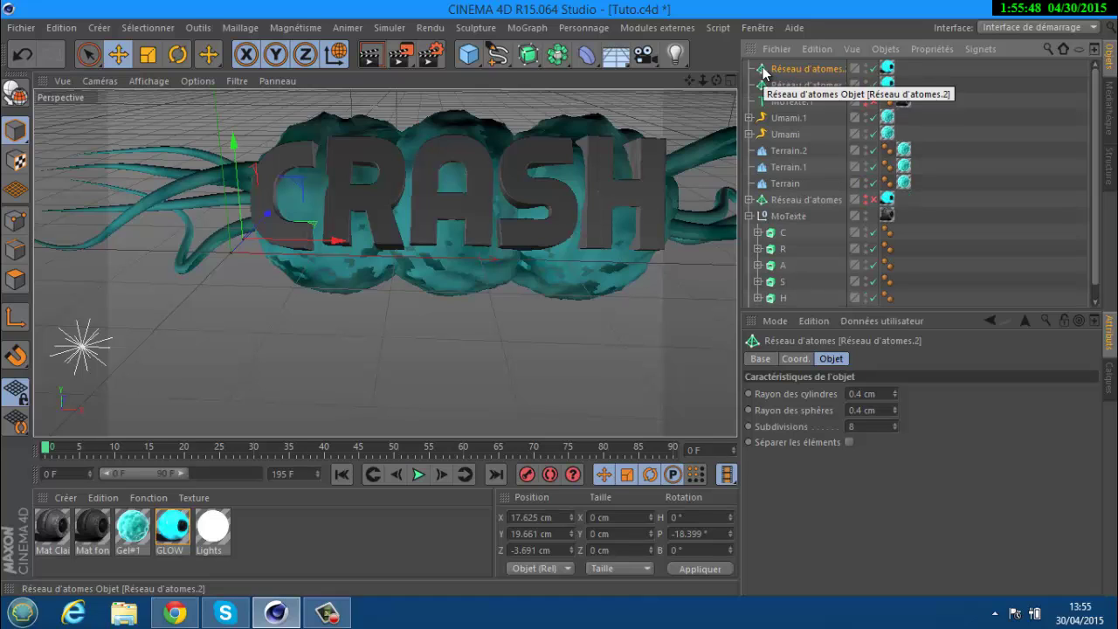
key("ctrl+v")
key("ctrl+v")
key("ctrl+v")
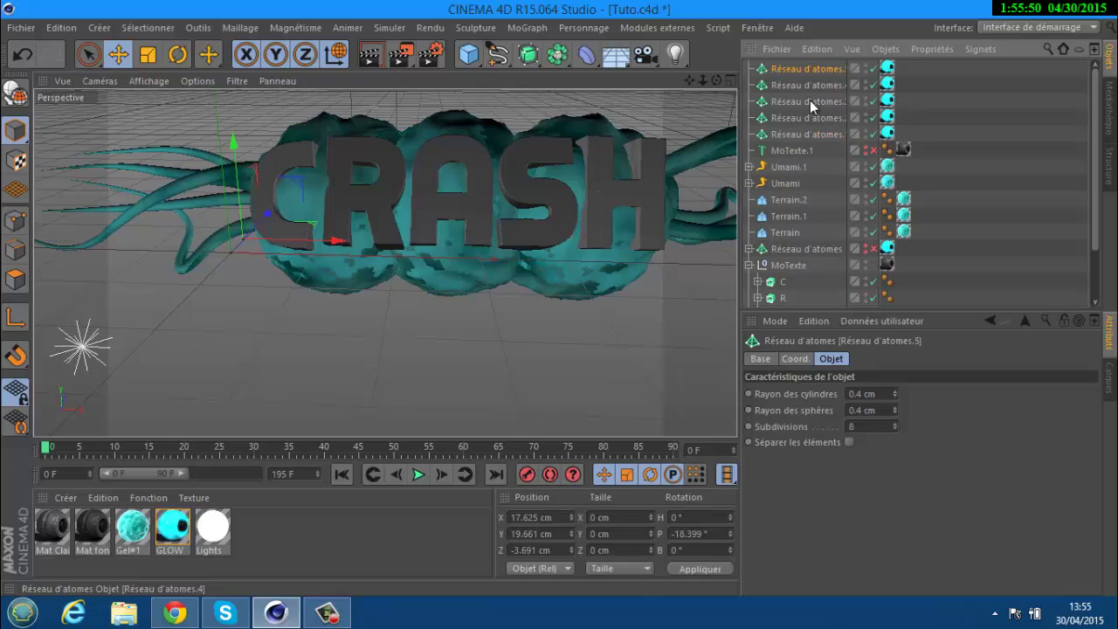
- Copy the letters C, R, A, S and H from the MoTexte group to the top level of the object hierarchy
left_click(785, 282)
scroll(786, 282, "down", 2)
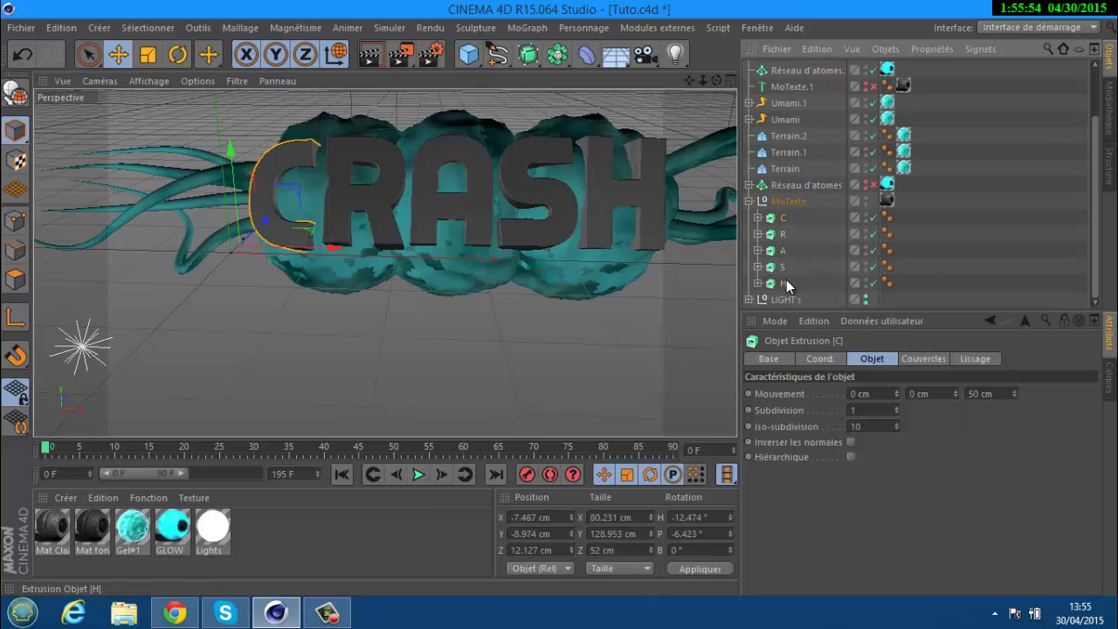
left_click(787, 281, "shift")
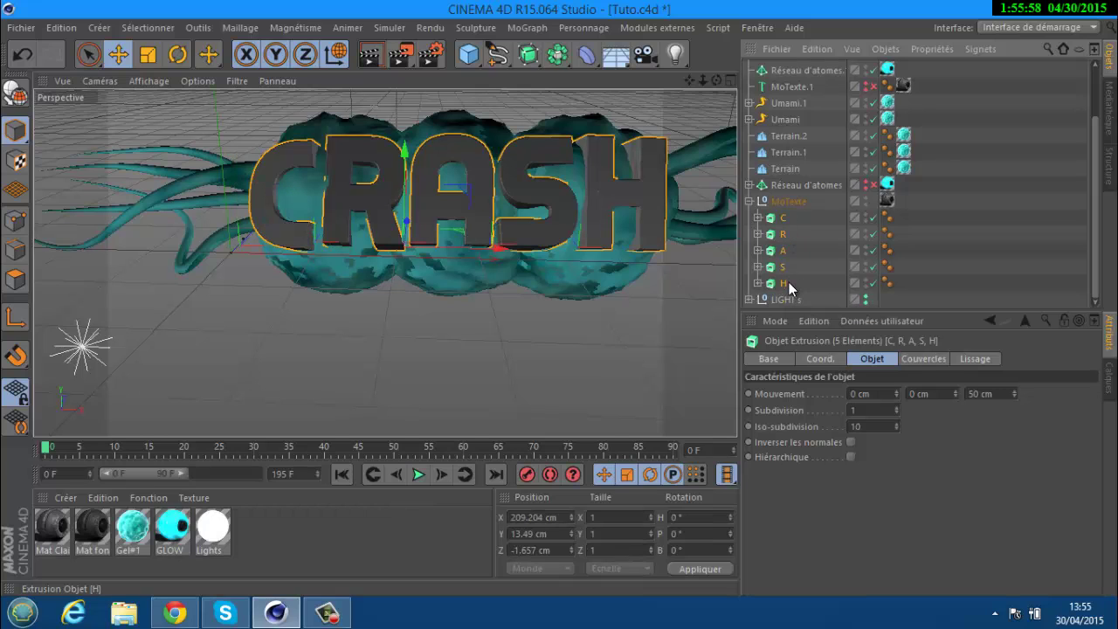
scroll(797, 249, "up", 3)
scroll(808, 203, "up", 3)
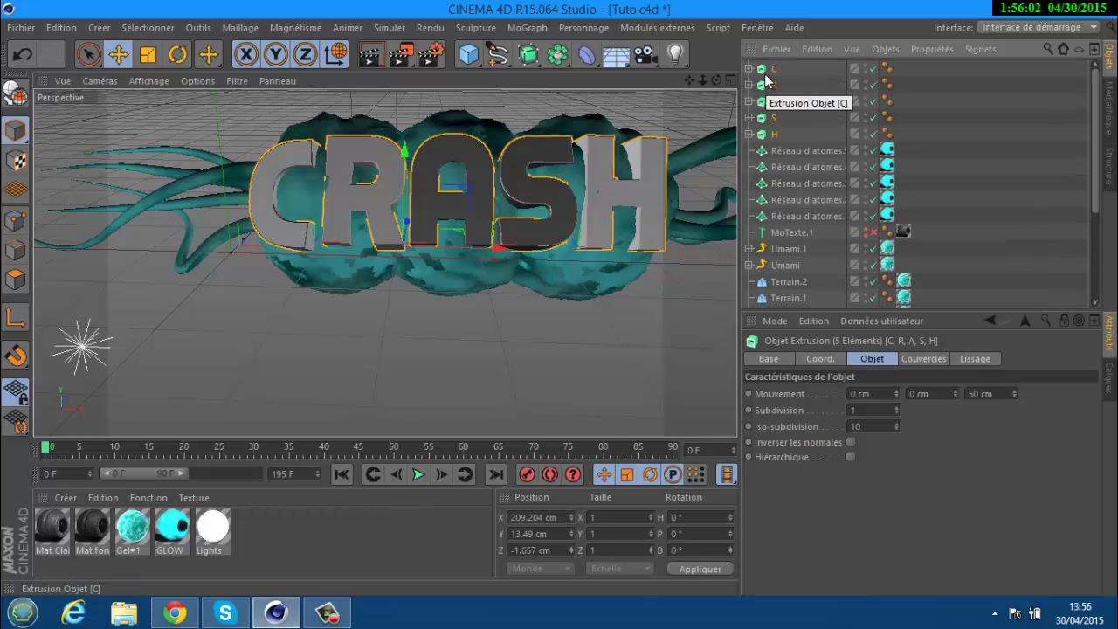
- Nest the top-level letters H, S, A, R and C each inside its own Réseau d'atomes object
left_click(768, 136)
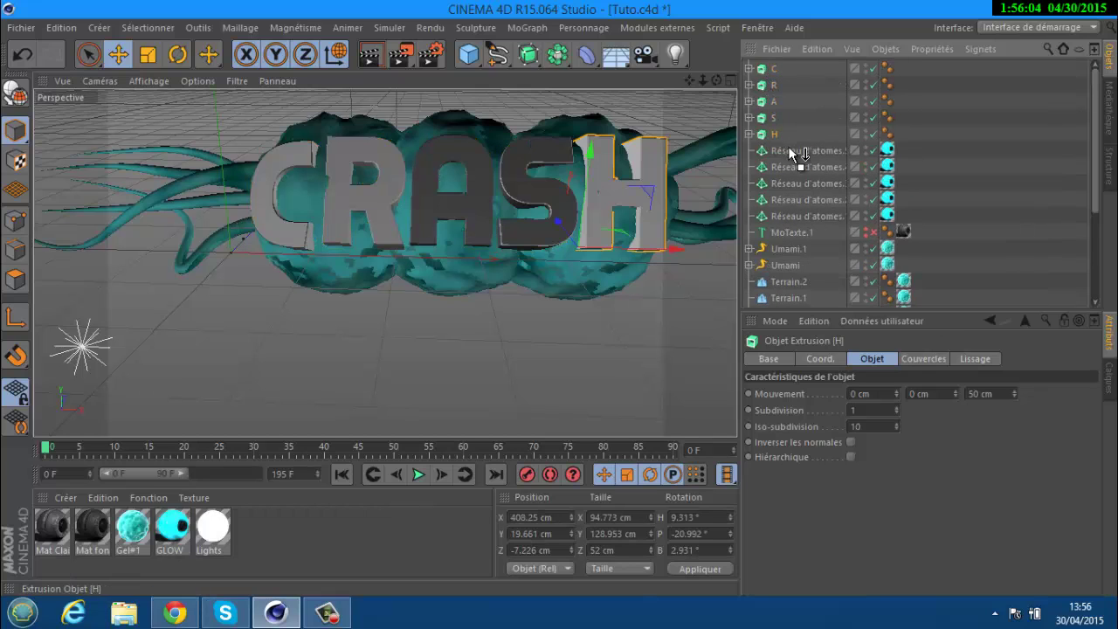
left_click_drag(794, 153, 784, 184)
left_click(775, 120)
left_click(769, 103)
left_click_drag(774, 85, 780, 137)
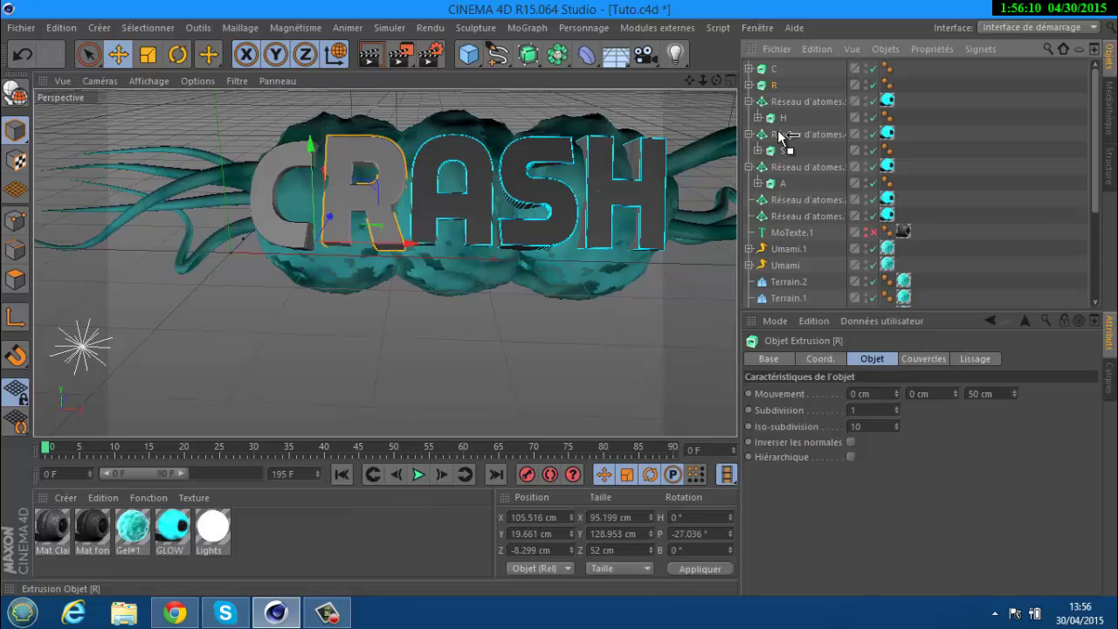
left_click_drag(788, 202, 760, 218)
left_click(764, 70)
- Collapse the five Réseau d'atomes hierarchies that hold the letters
left_click(748, 199)
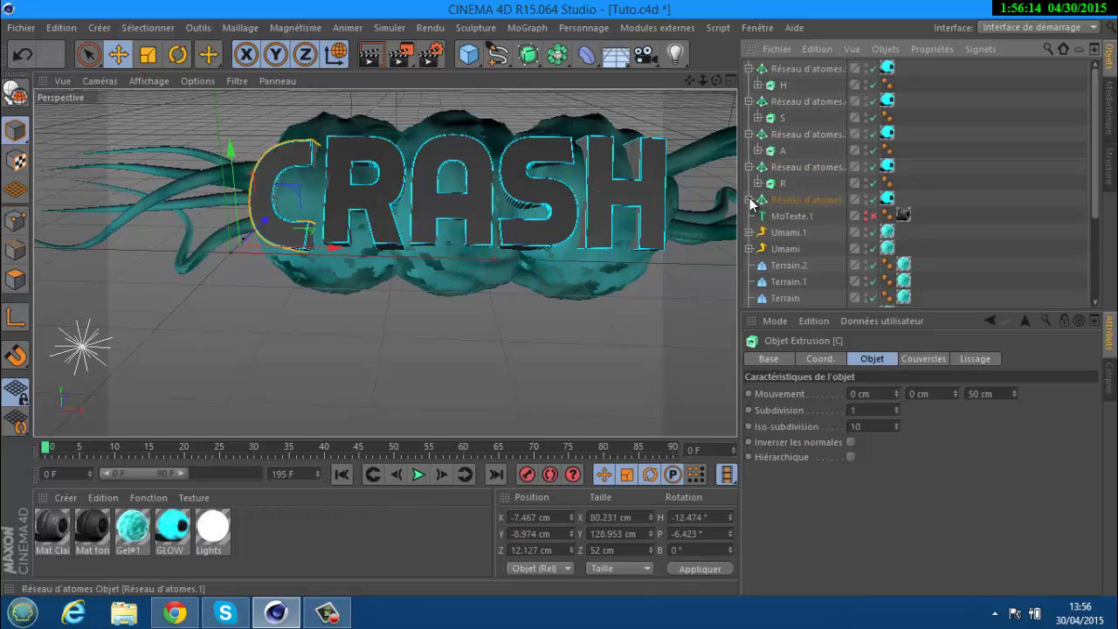
left_click(748, 167)
left_click(749, 133)
left_click(748, 101)
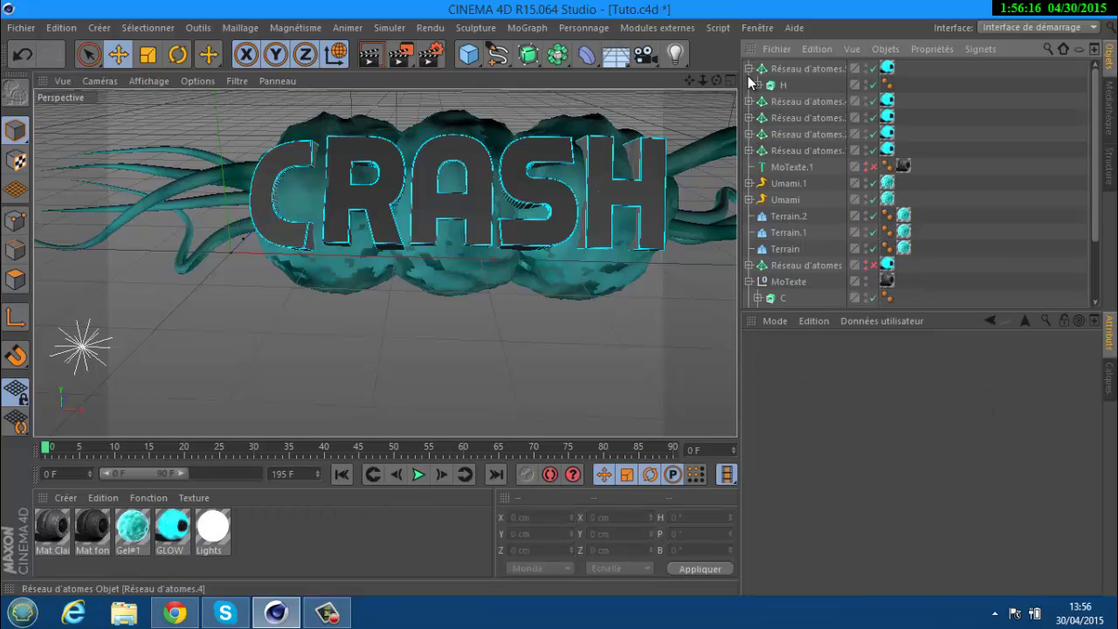
left_click(749, 68)
- Move the MoTexte.1 object into the MoTexte group, collapse the group, and save the project
left_click_drag(781, 151, 788, 187)
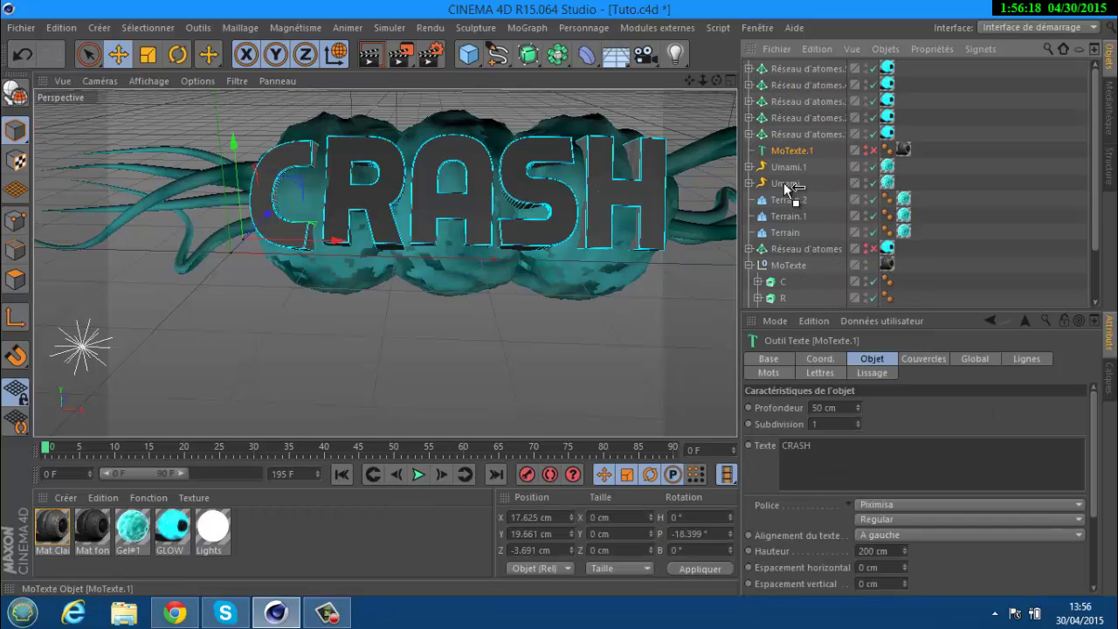
left_click_drag(784, 303, 771, 269)
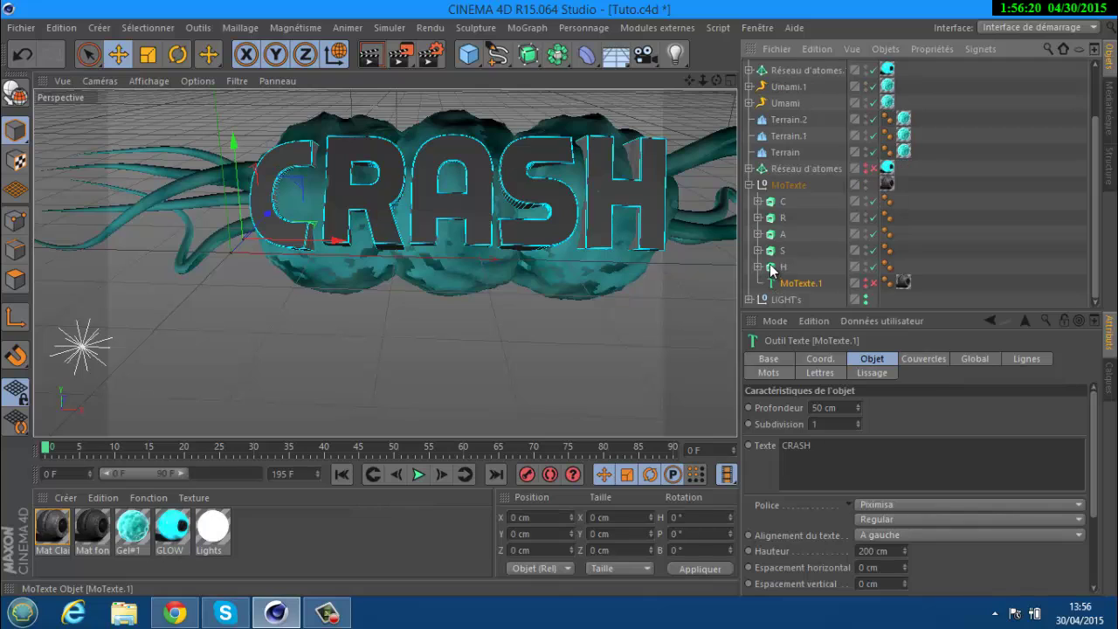
left_click(748, 186)
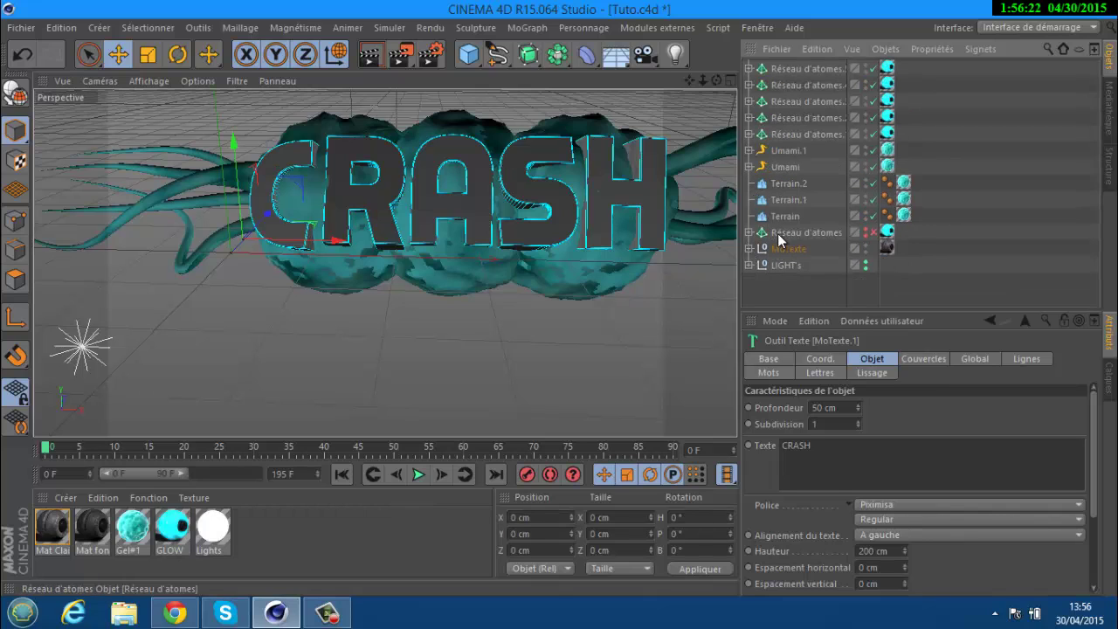
left_click(41, 26)
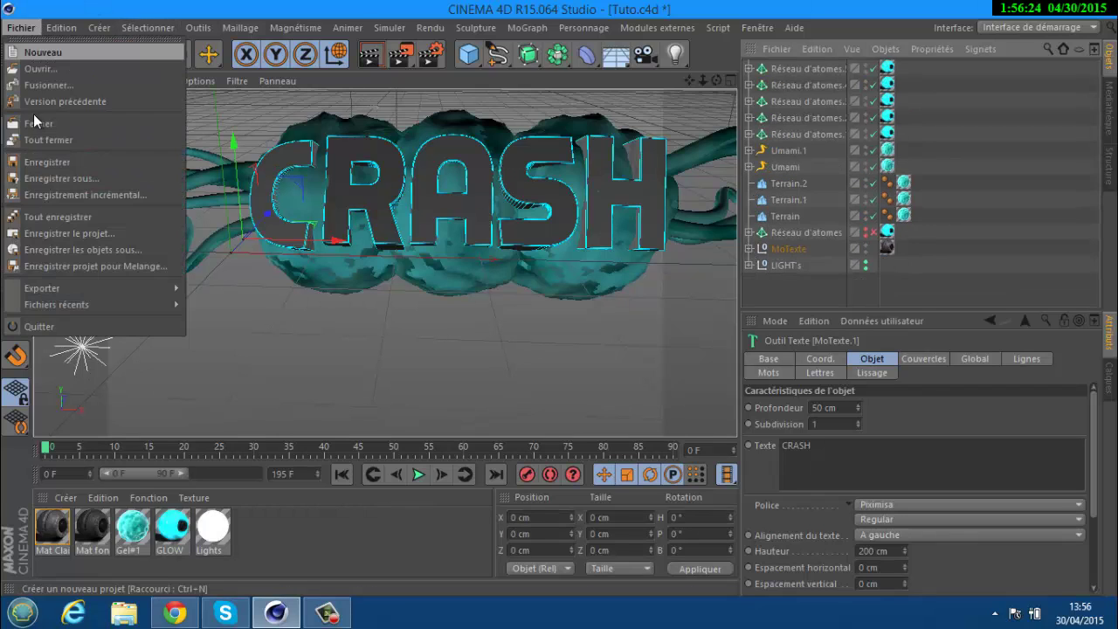
left_click(44, 161)
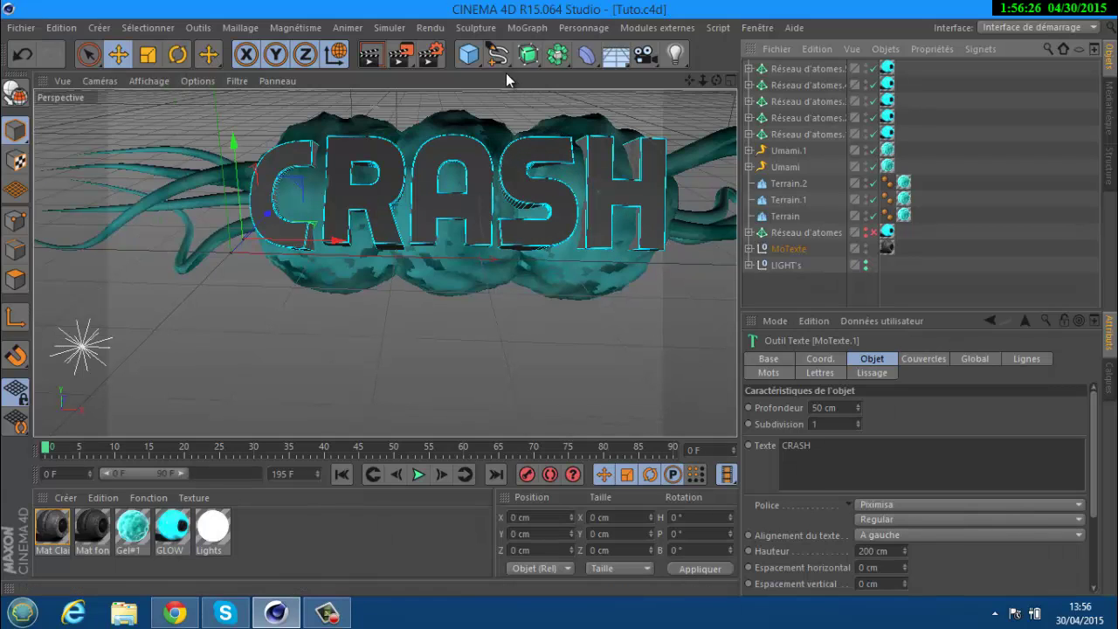
- Add a cone with a base radius of 10 cm and a height of 50 cm
left_click(478, 60)
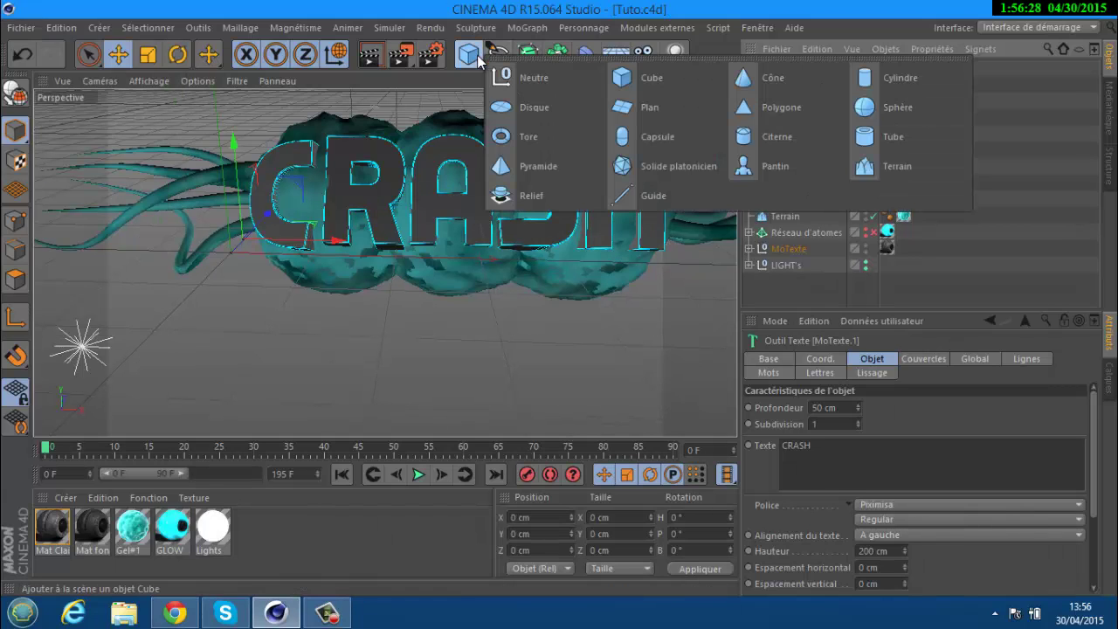
left_click(763, 85)
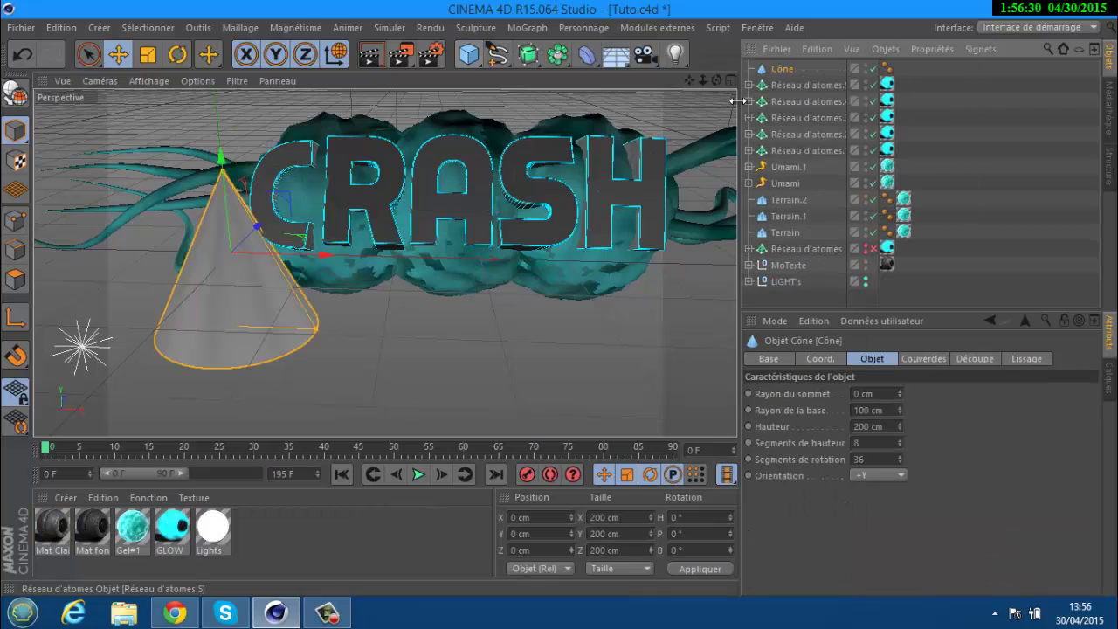
left_click(868, 408)
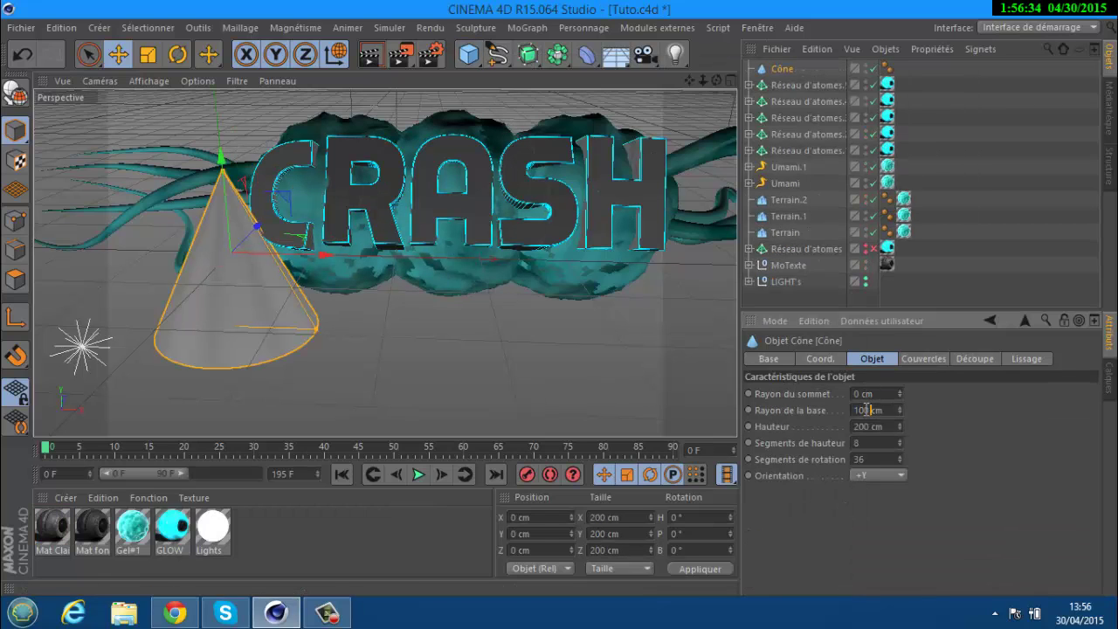
key("Return")
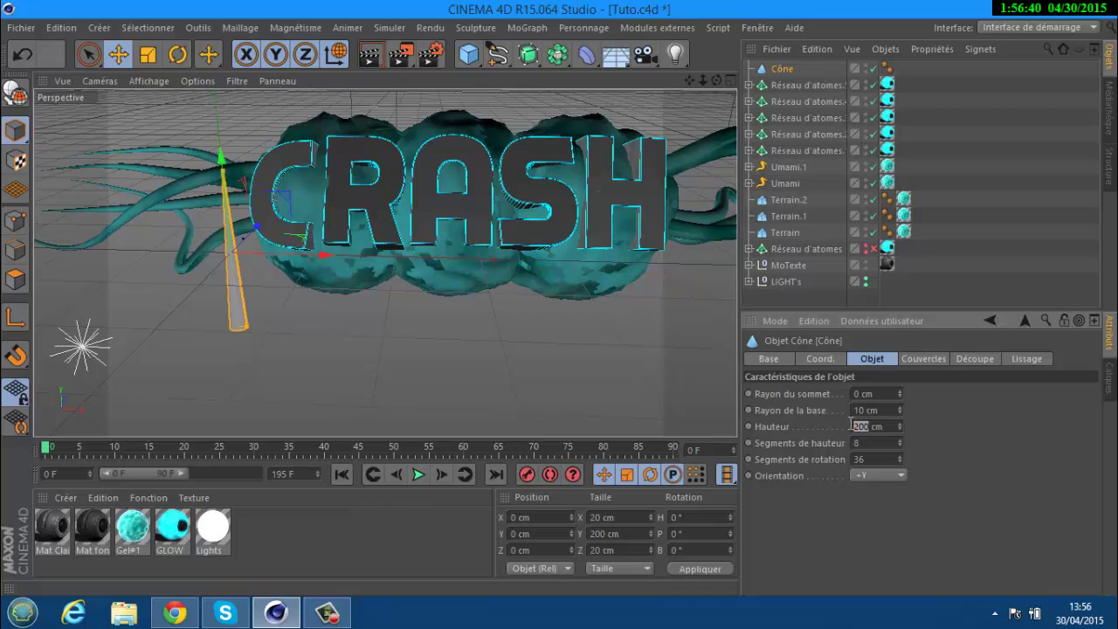
key("Return")
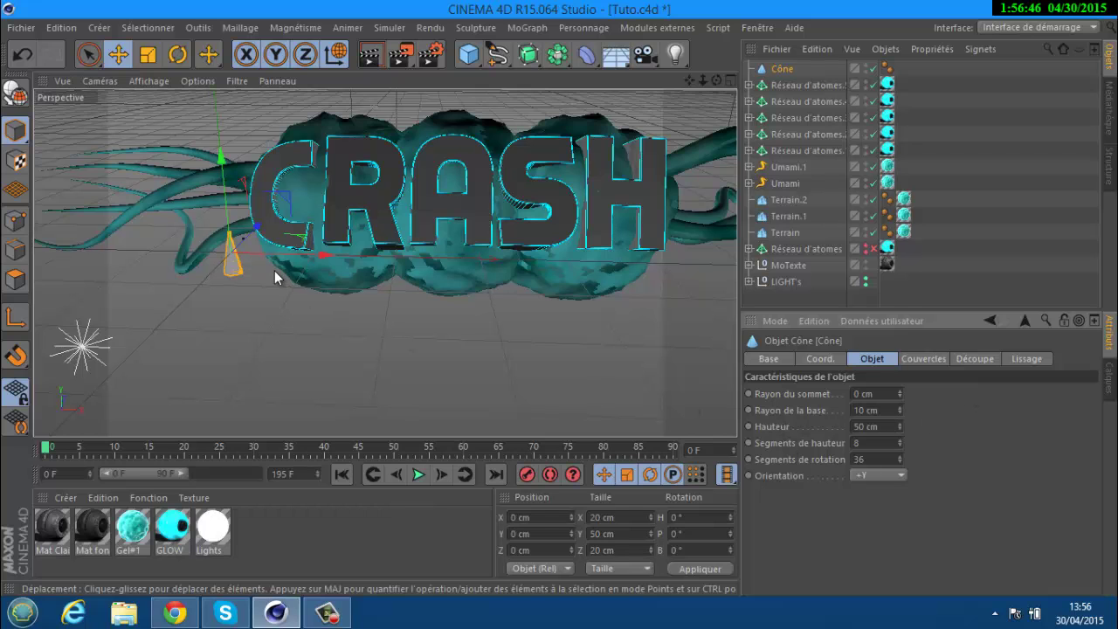
- Try a base radius of 20 cm on the cone and set it back to 10 cm
scroll(266, 270, "up", 5)
scroll(264, 271, "down", 3)
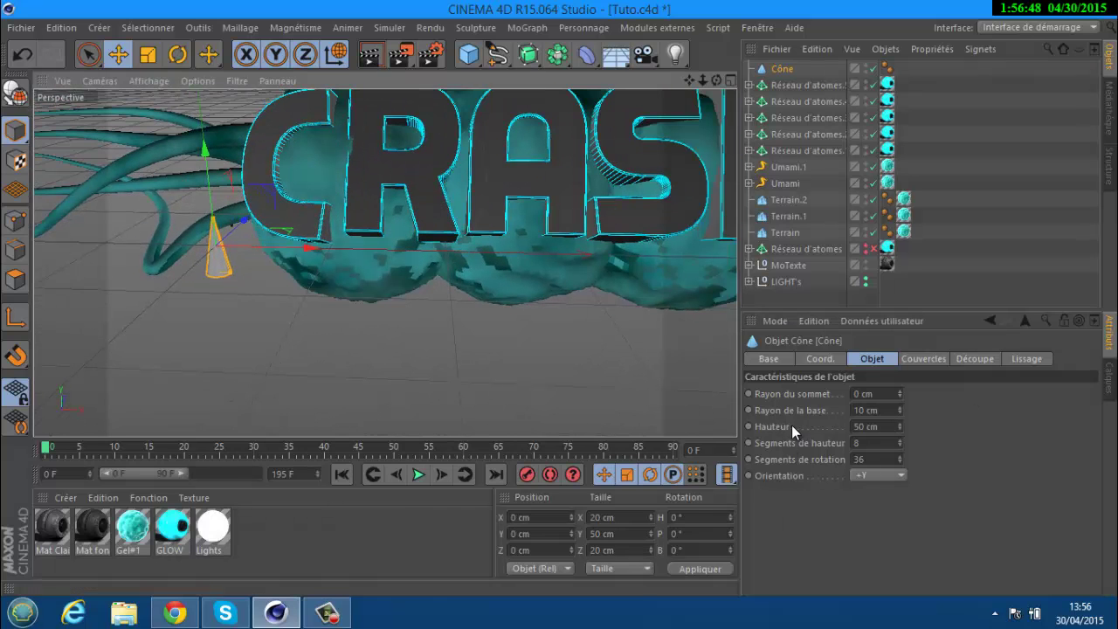
left_click(859, 410)
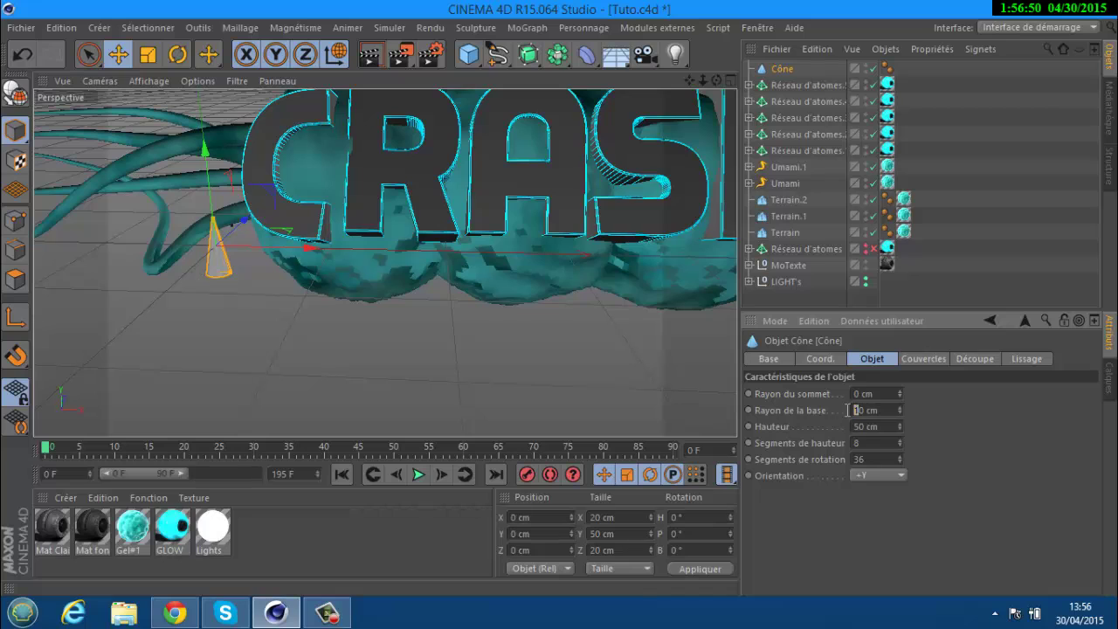
key("Return")
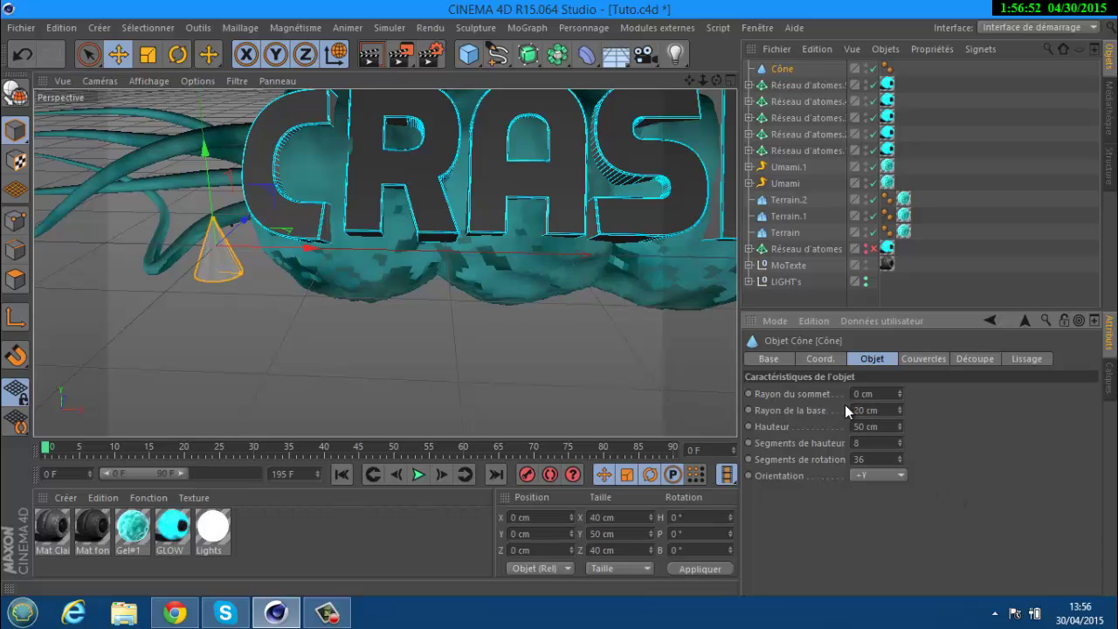
type("1")
key("Return")
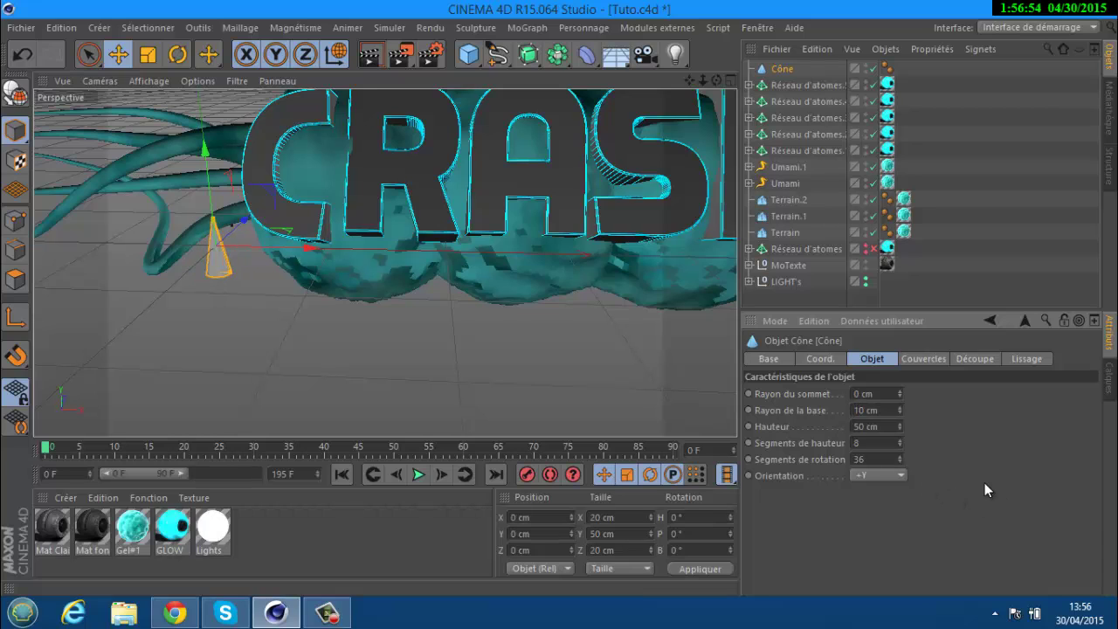
- Tilt the cone to about -8.4° pitch and -33.5° bank
scroll(313, 274, "down", 3)
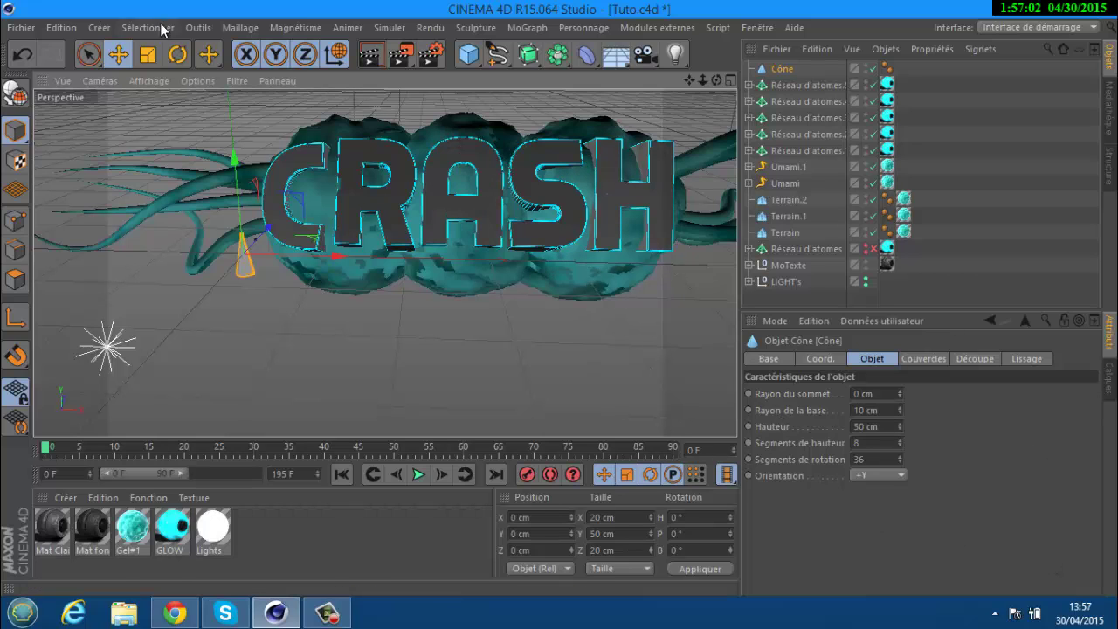
left_click(177, 55)
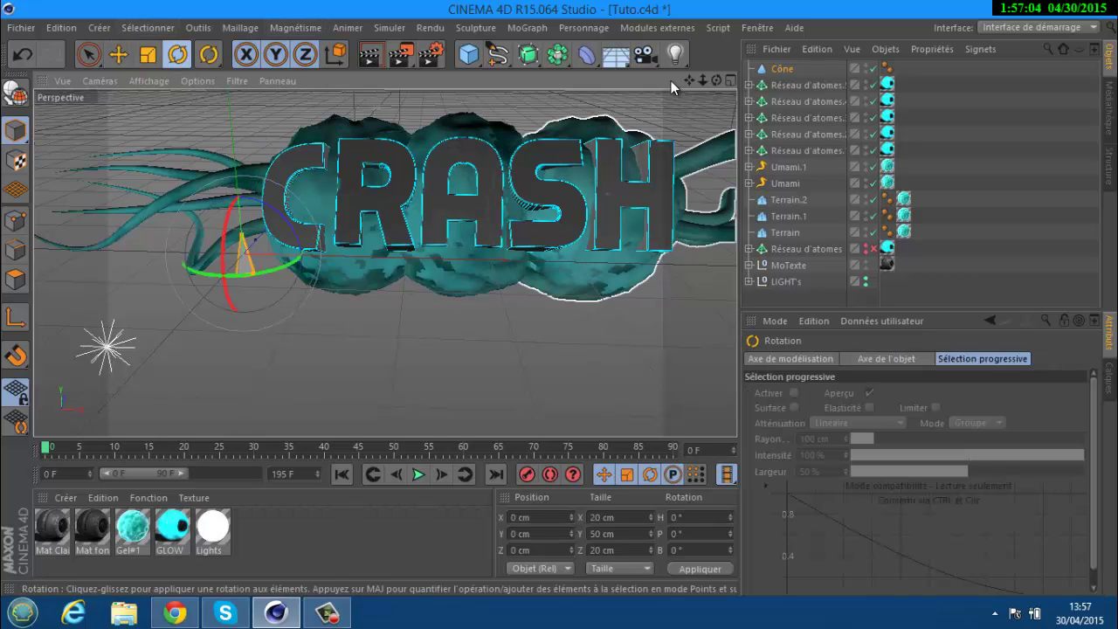
left_click_drag(684, 81, 685, 88)
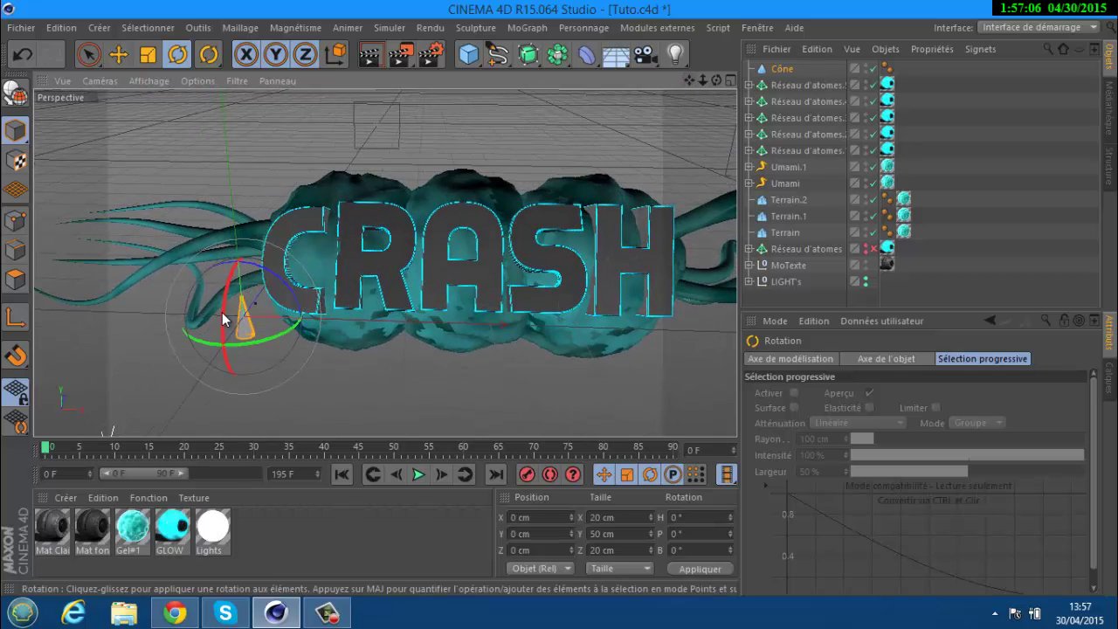
left_click_drag(225, 319, 244, 134)
- Move the cone onto the top of the terrain sphere behind the C, at about X 47.7, Y 135.8, Z 149.8 cm
left_click(118, 55)
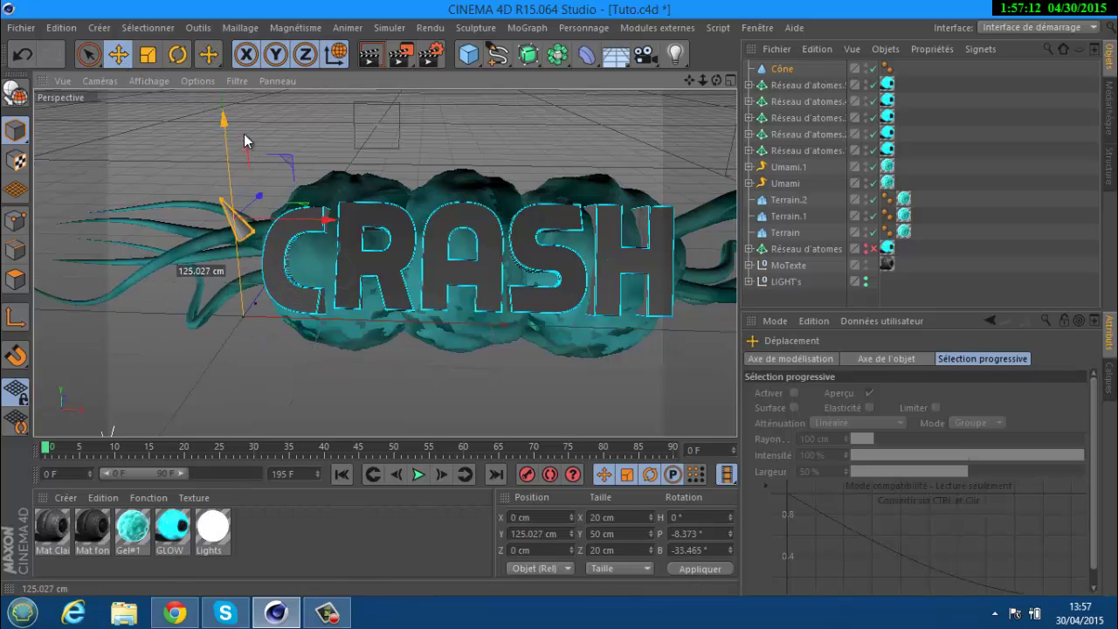
left_click_drag(260, 184, 366, 178)
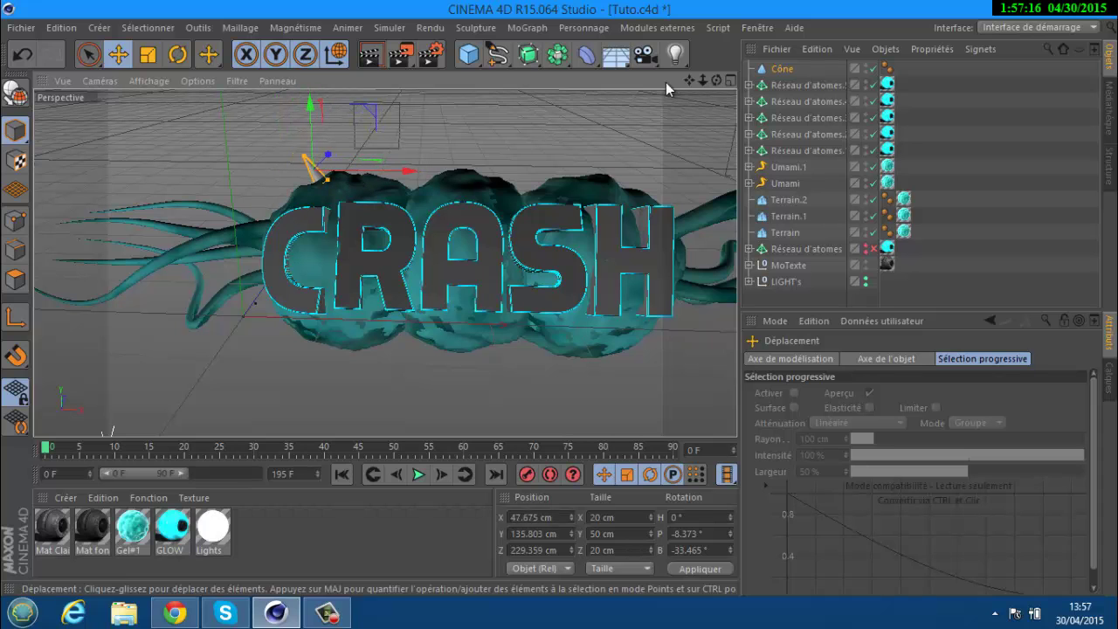
left_click_drag(717, 79, 171, 222)
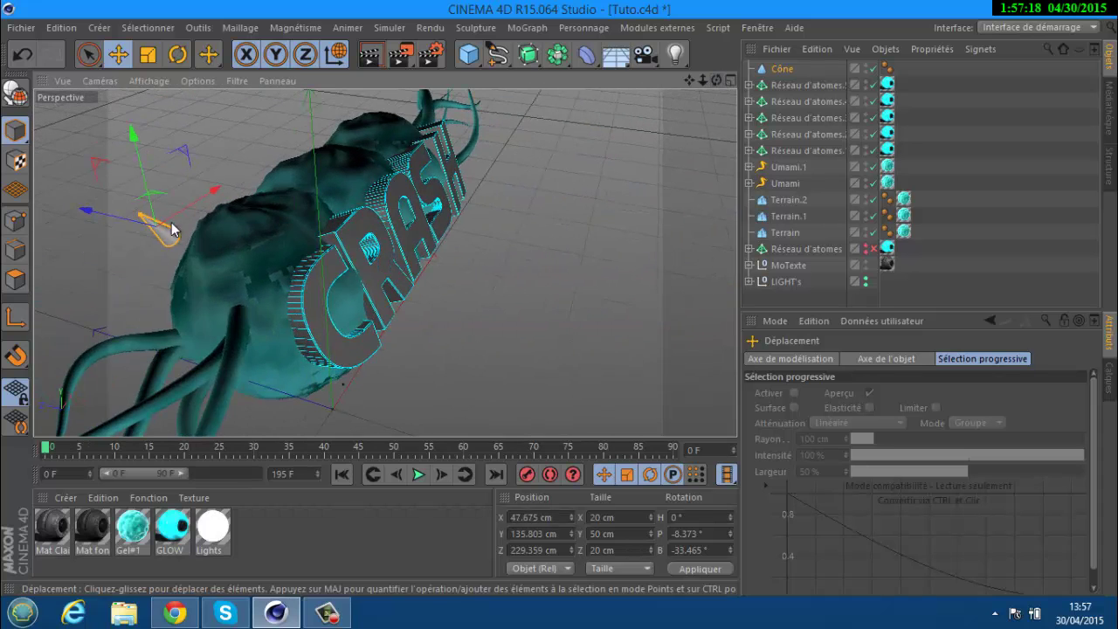
left_click_drag(91, 215, 146, 224)
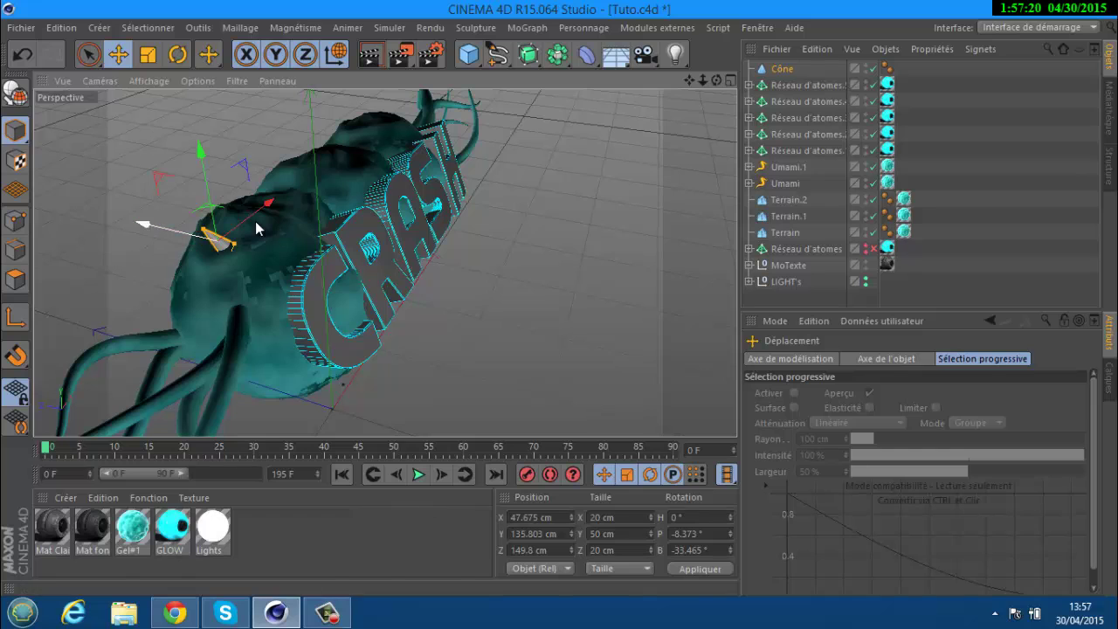
- Refine the cone's rotation to about 7.7° heading, 2.9° pitch and -32.9° bank
left_click(178, 54)
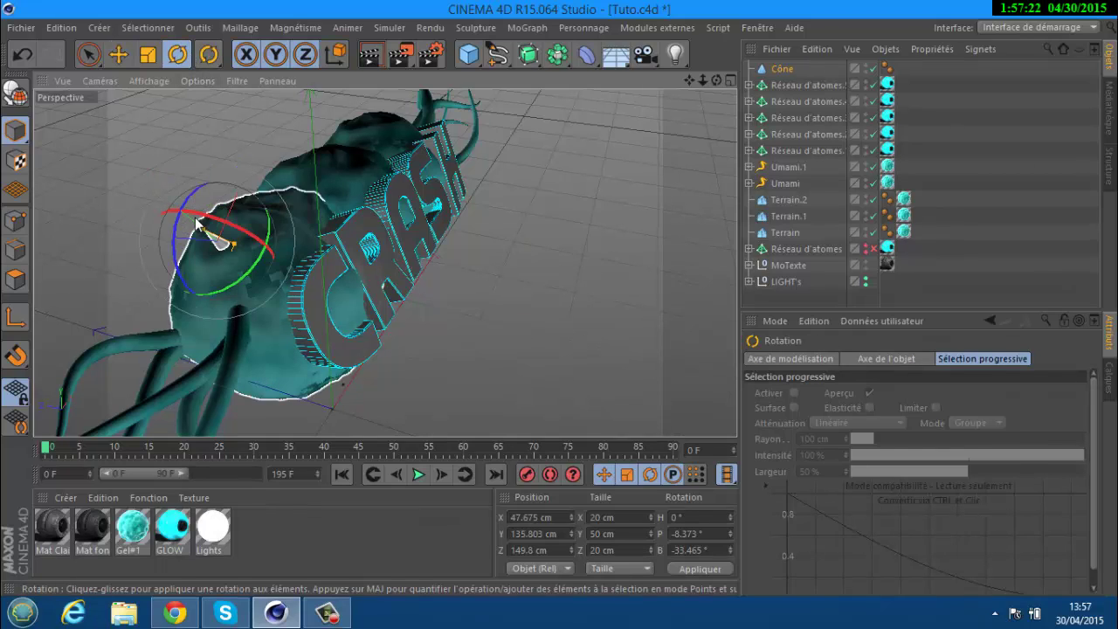
left_click_drag(196, 226, 217, 236)
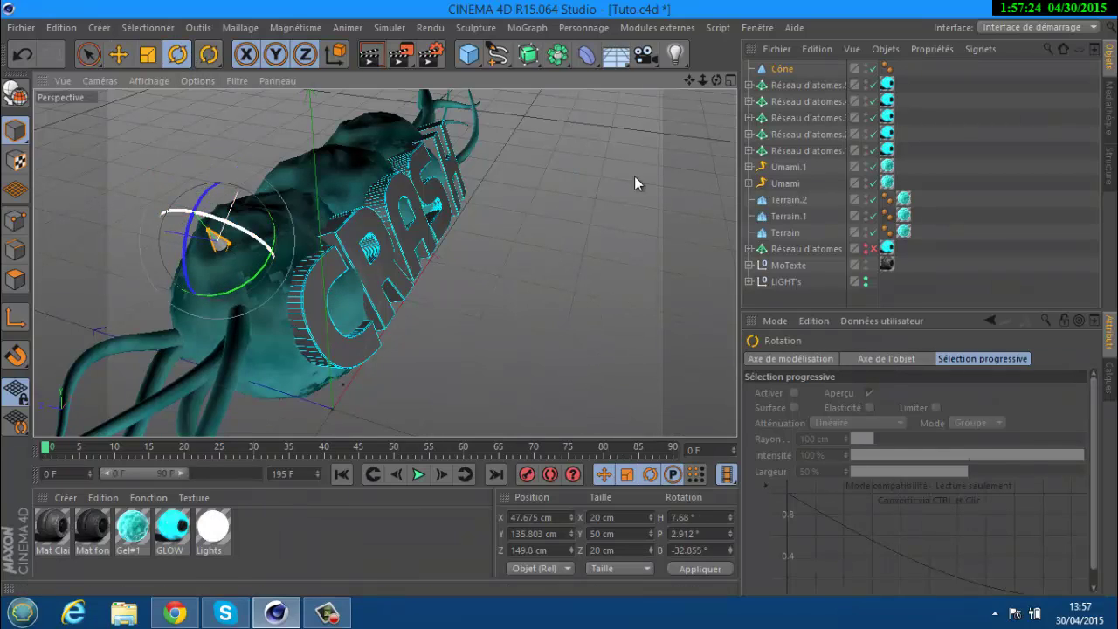
left_click_drag(716, 80, 560, 299)
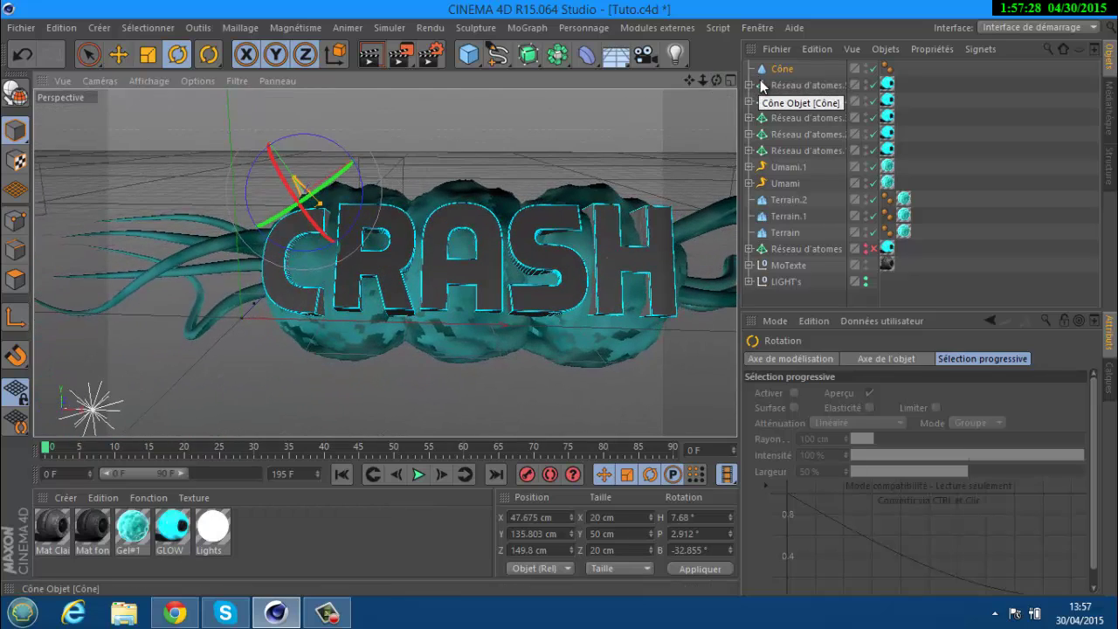
- Duplicate the cone and place the copy above the S at about X 335.4, Y 135.8, Z 138.5 cm, with about 14.1° bank
key("ctrl+c")
key("ctrl+v")
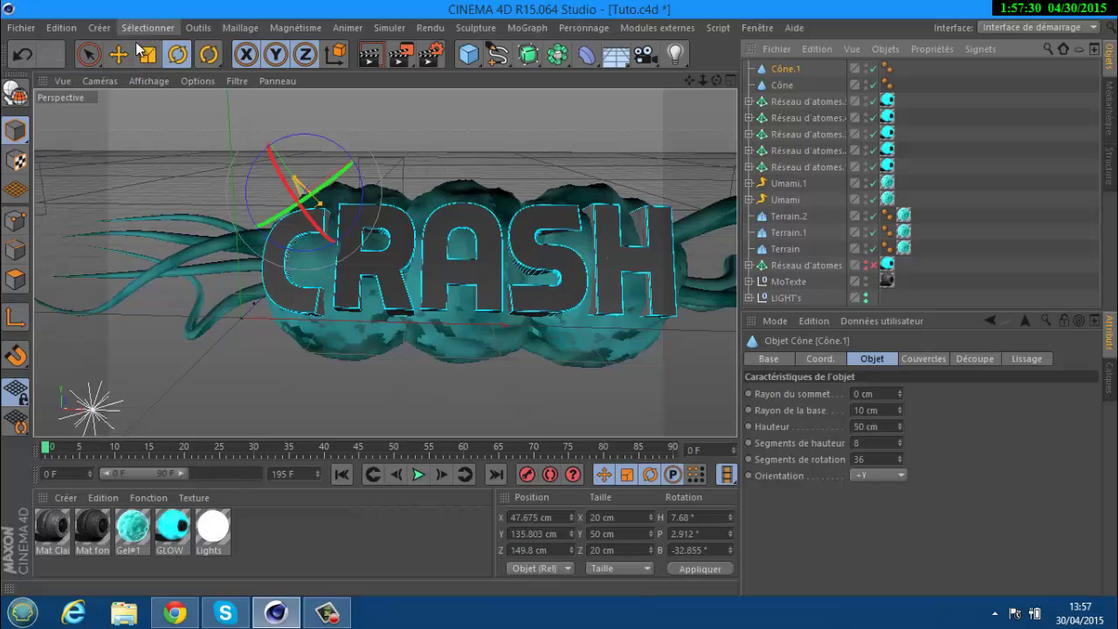
left_click_drag(309, 133, 628, 162)
key("e")
left_click_drag(714, 80, 215, 144)
scroll(255, 141, "up", 3)
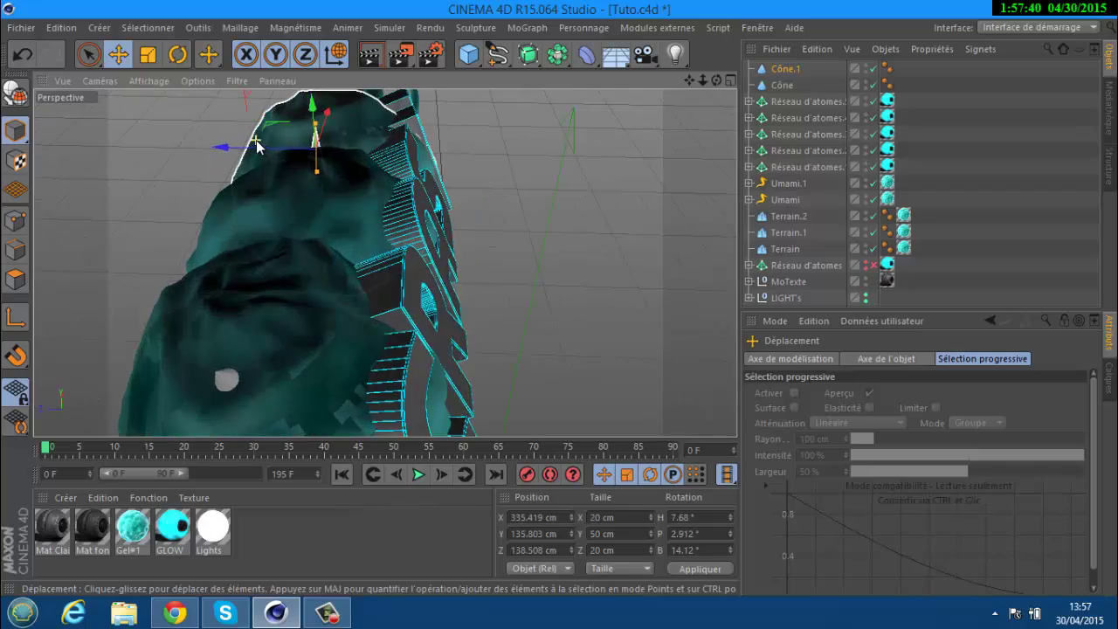
scroll(256, 142, "up", 3)
left_click_drag(717, 80, 646, 168)
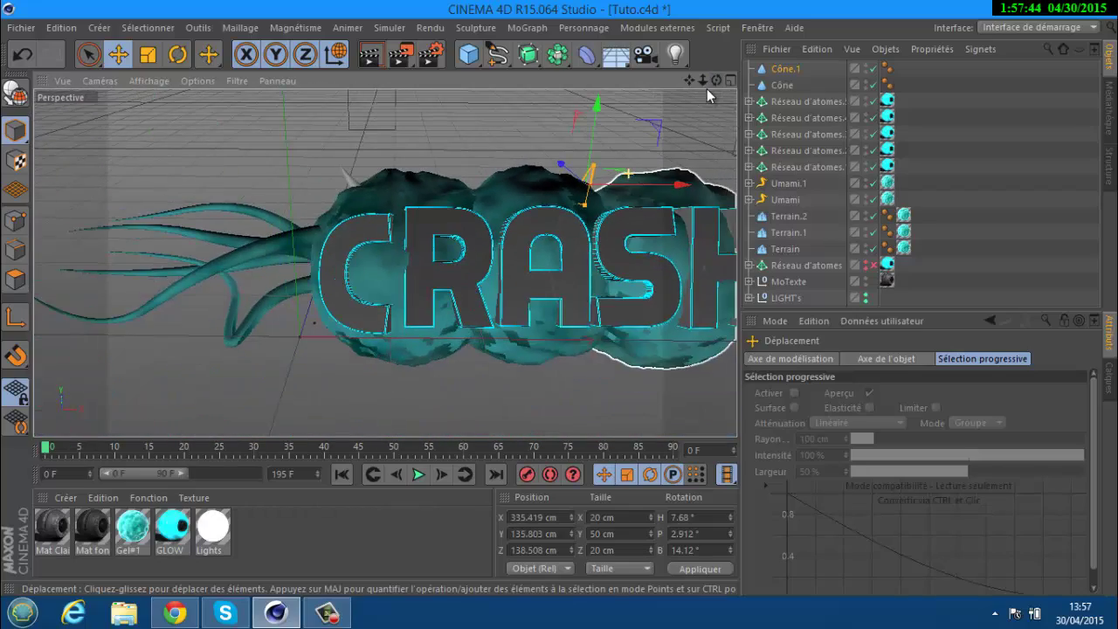
left_click_drag(689, 80, 559, 298)
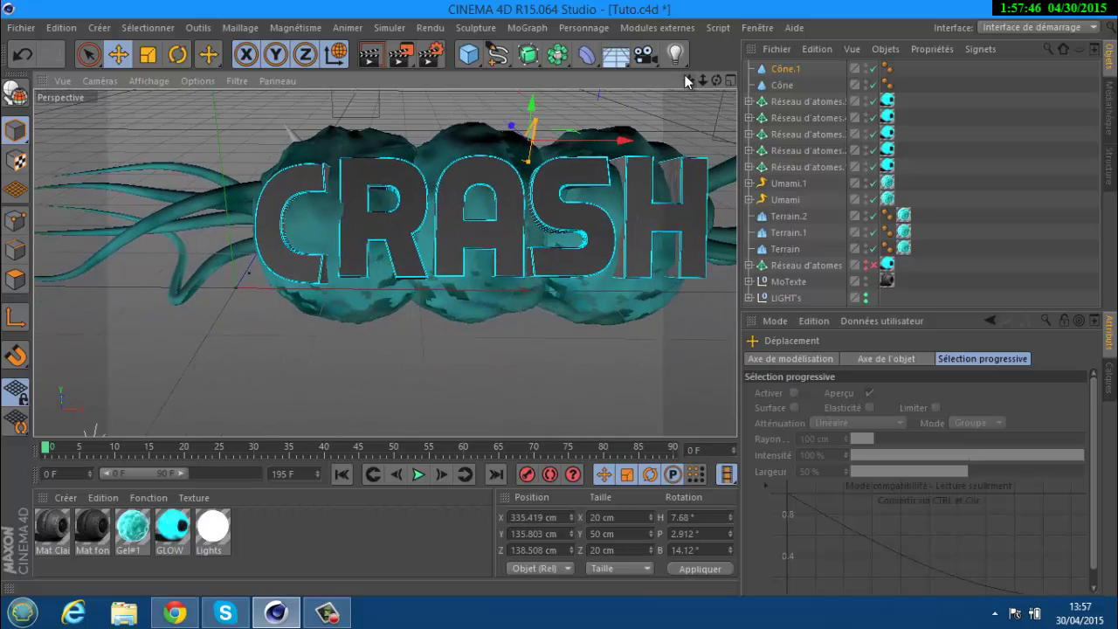
- Duplicate the cone above the S, flip the copy downward and place it under the H-side sphere at about X 494, Y -121.2 cm
key("ctrl+v")
left_click(177, 54)
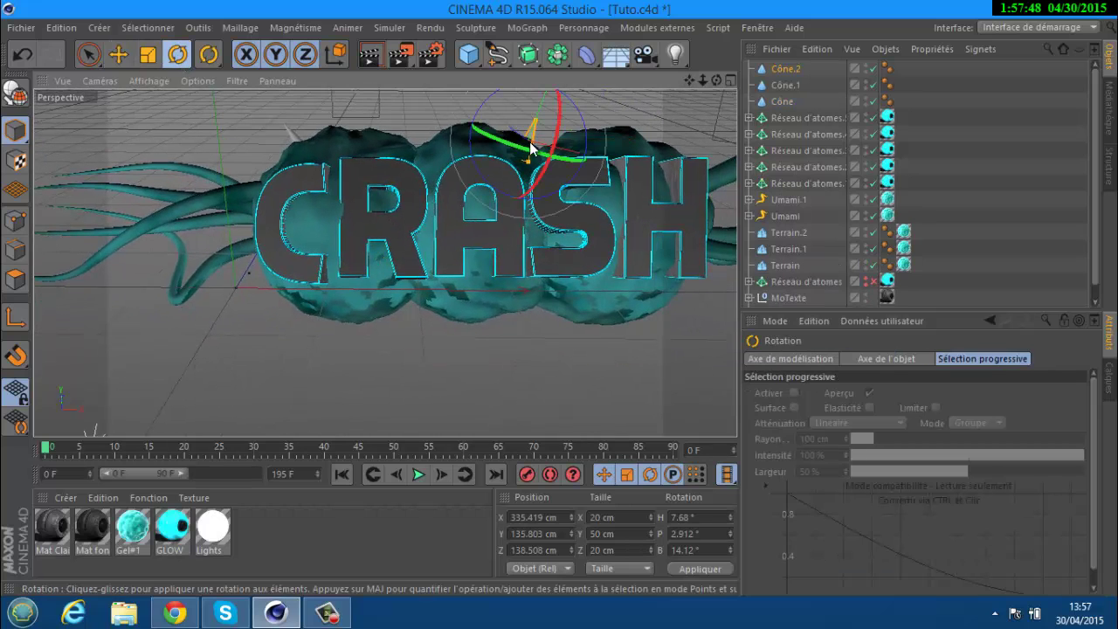
left_click_drag(531, 149, 521, 219)
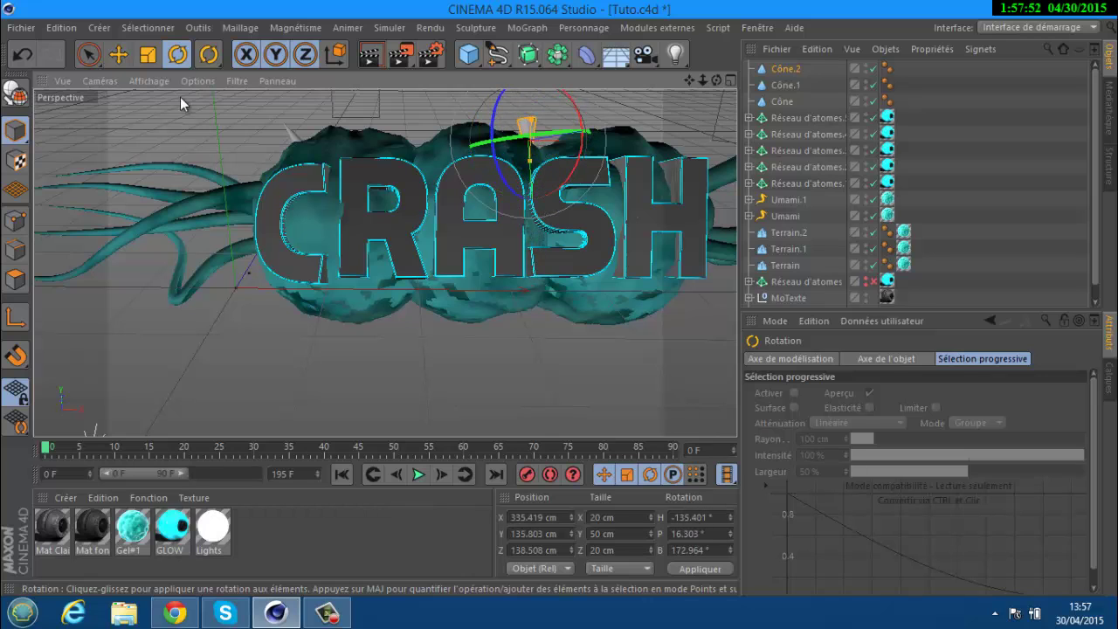
key("e")
left_click_drag(532, 105, 714, 328)
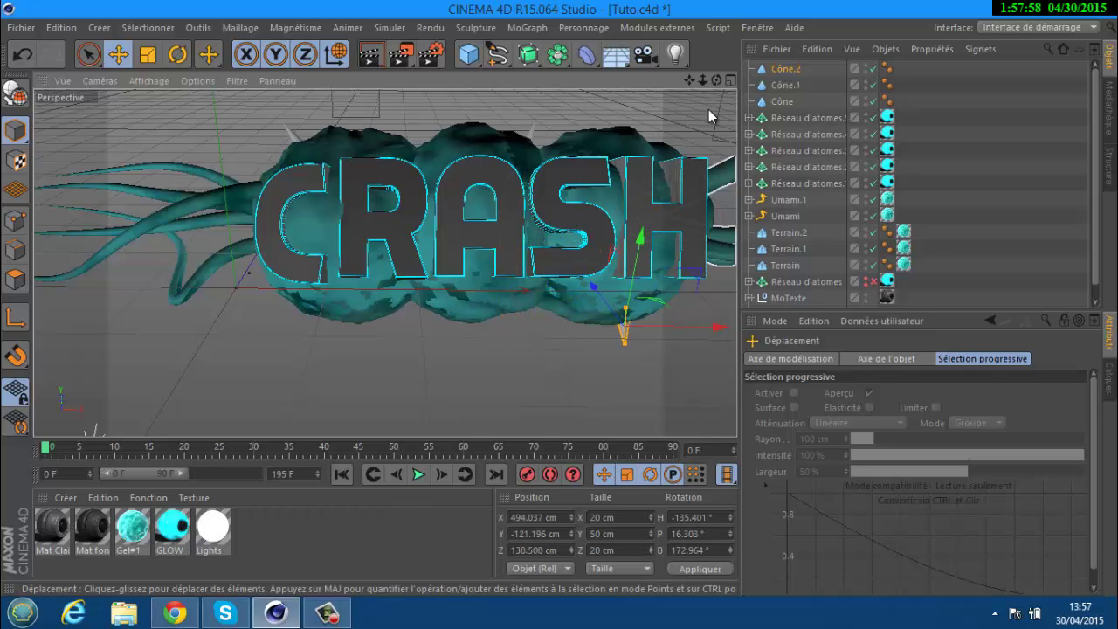
- Move the flipped cone up against the underside of the H-side sphere, at about X 437.1, Y -95.5, Z 90.4 cm
left_click_drag(715, 80, 556, 291)
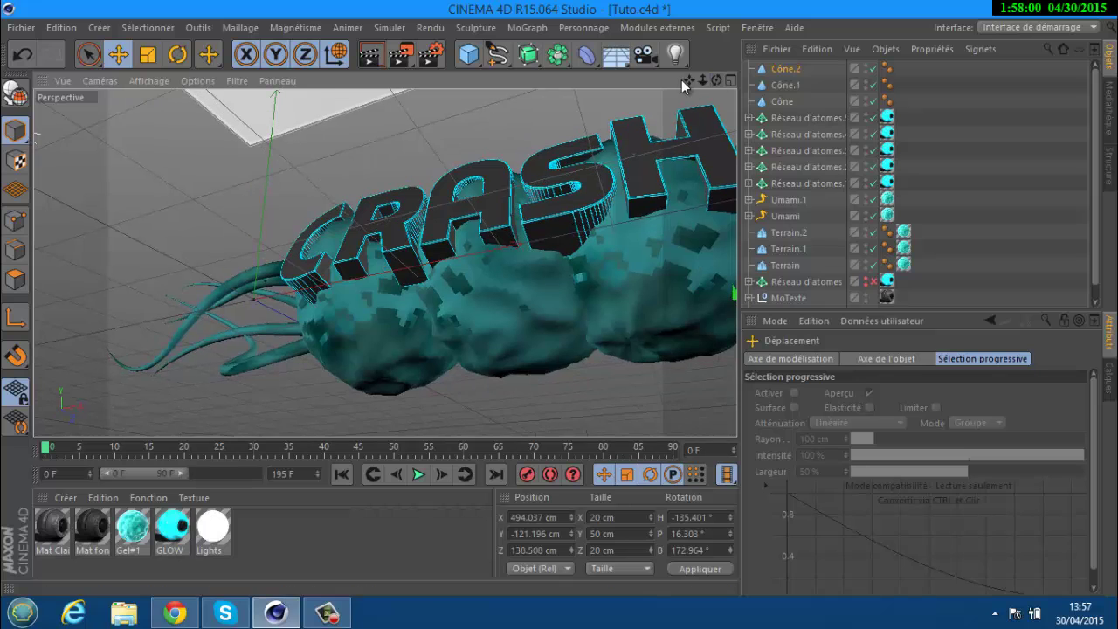
left_click_drag(544, 294, 539, 342, "alt")
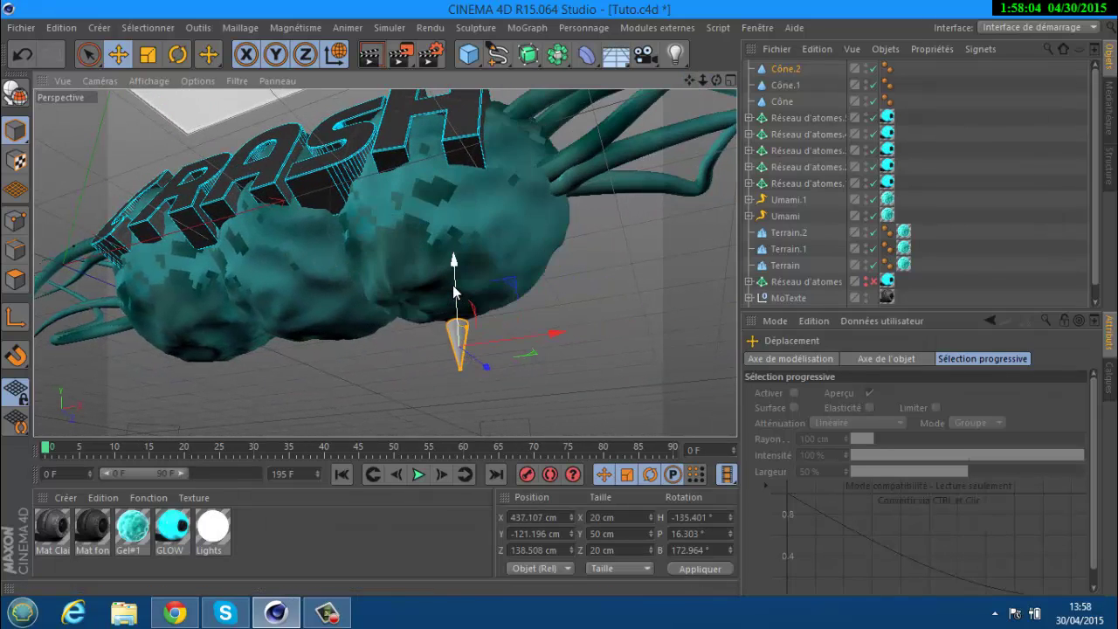
left_click_drag(454, 293, 447, 268)
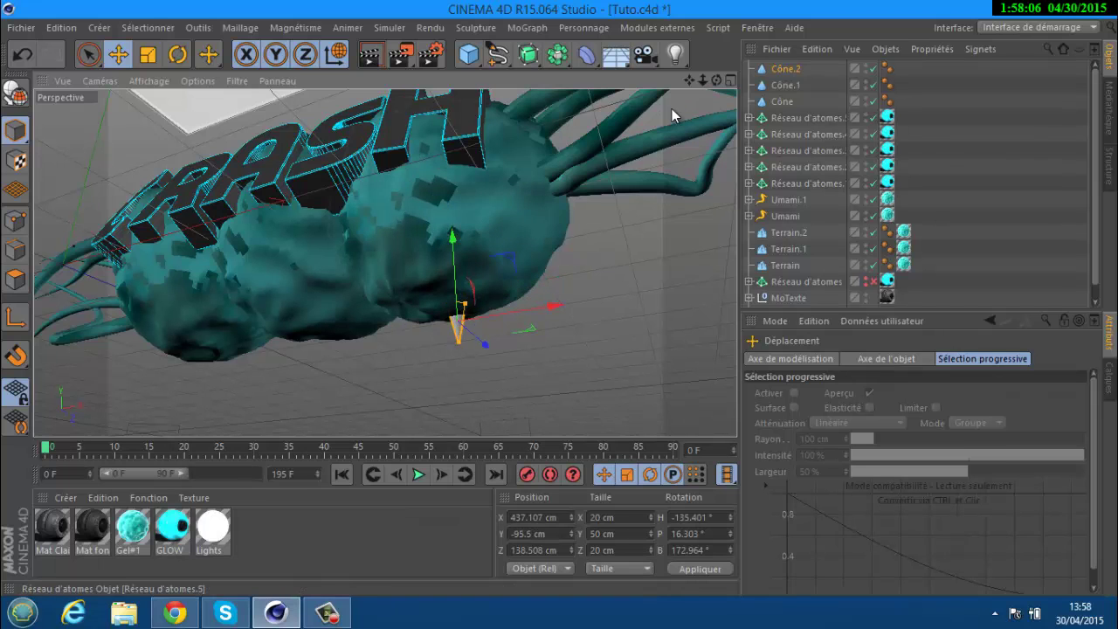
left_click_drag(716, 80, 560, 300)
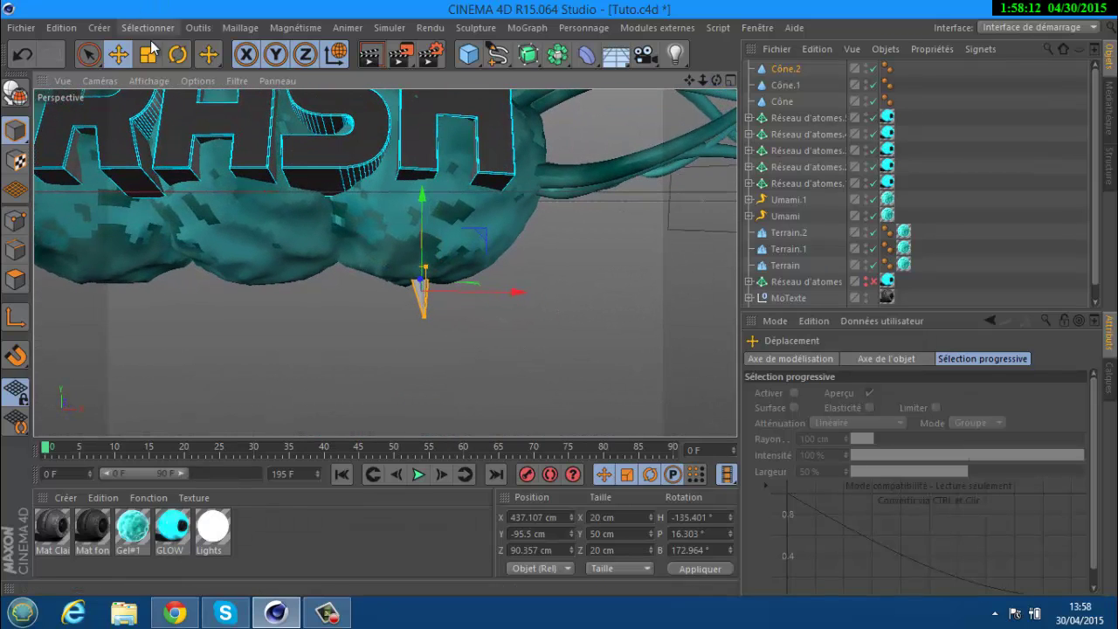
- Rotate the cone under the H-side sphere to about -139.7° heading, 21° pitch and 191.8° bank
left_click(177, 54)
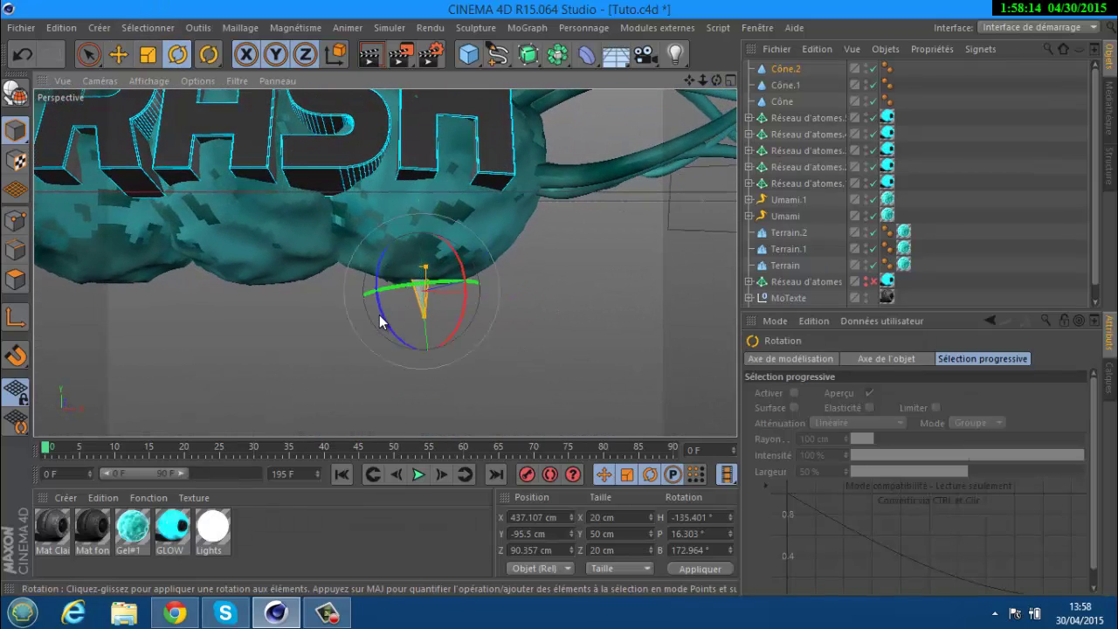
left_click(380, 317)
left_click(799, 68)
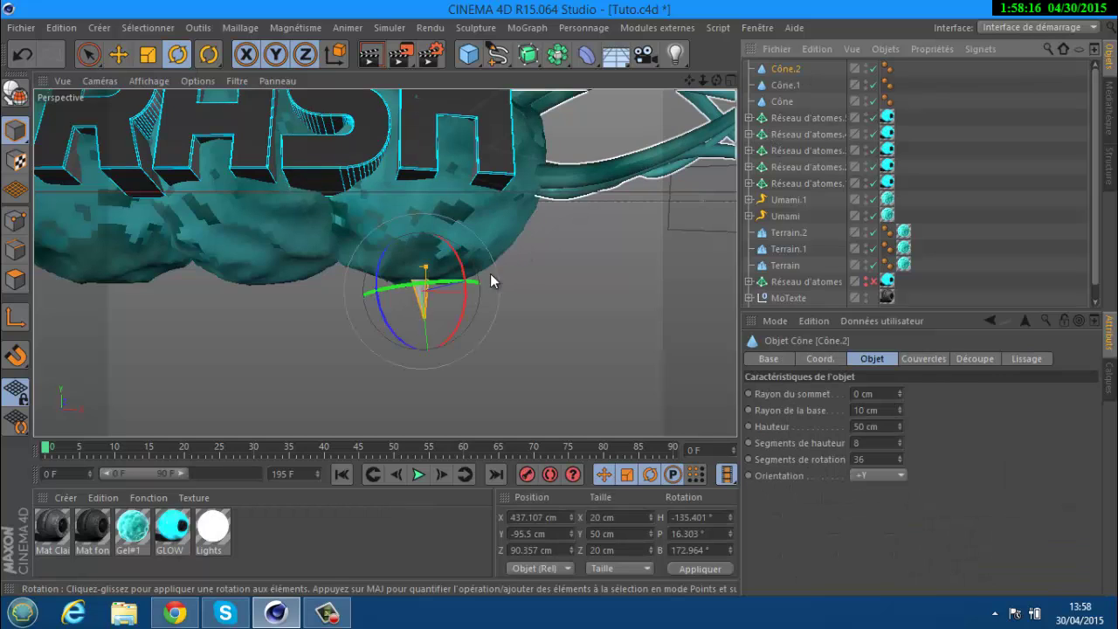
left_click_drag(380, 321, 449, 262)
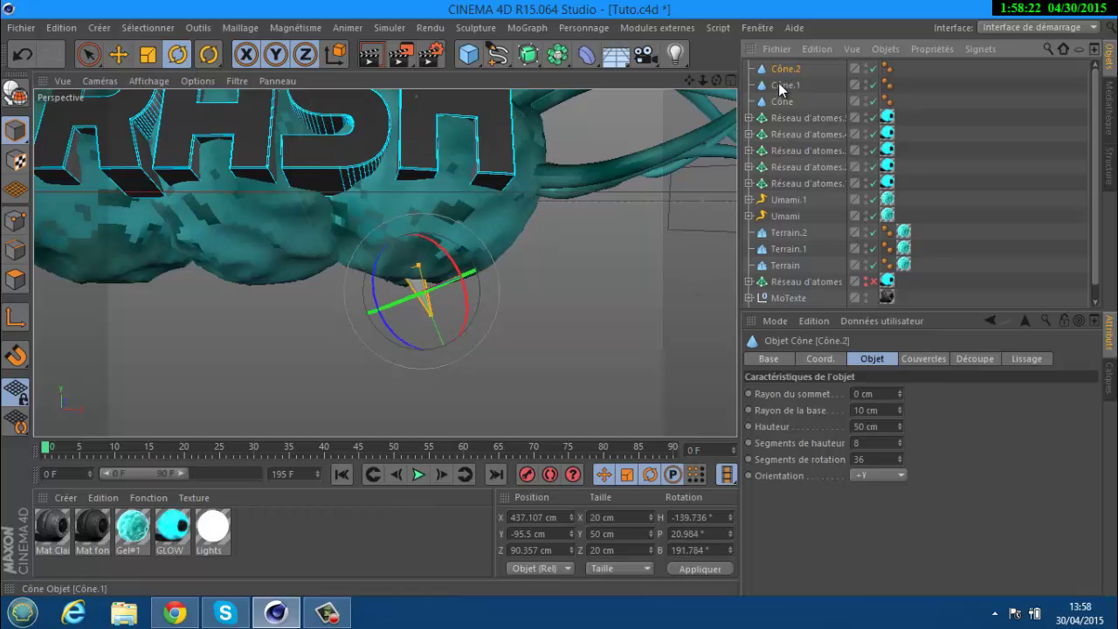
- Duplicate the cone under the H-side sphere and place the copy below the C-side sphere at about X 118.2 cm
key("ctrl+c")
key("ctrl+v")
key("e")
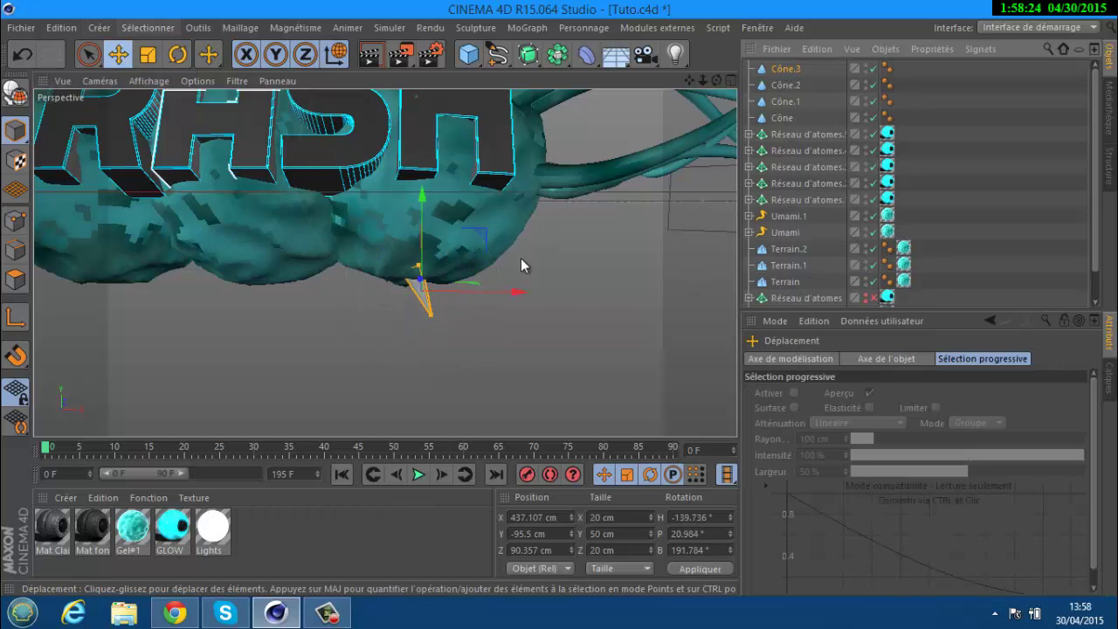
left_click_drag(529, 293, 200, 293)
scroll(200, 293, "down", 4)
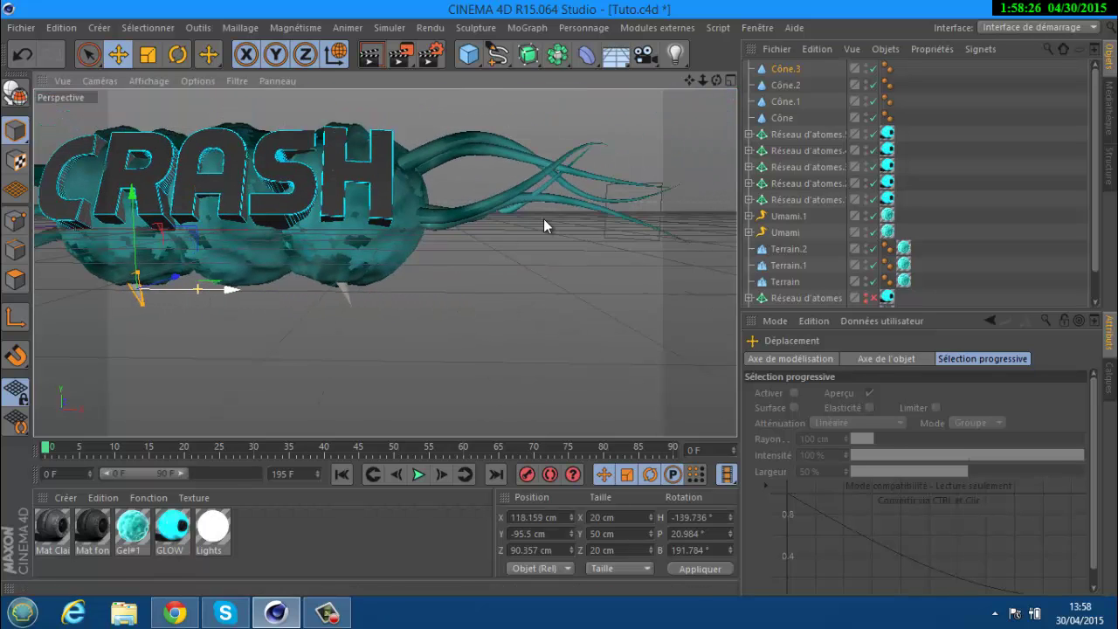
left_click_drag(688, 82, 576, 301)
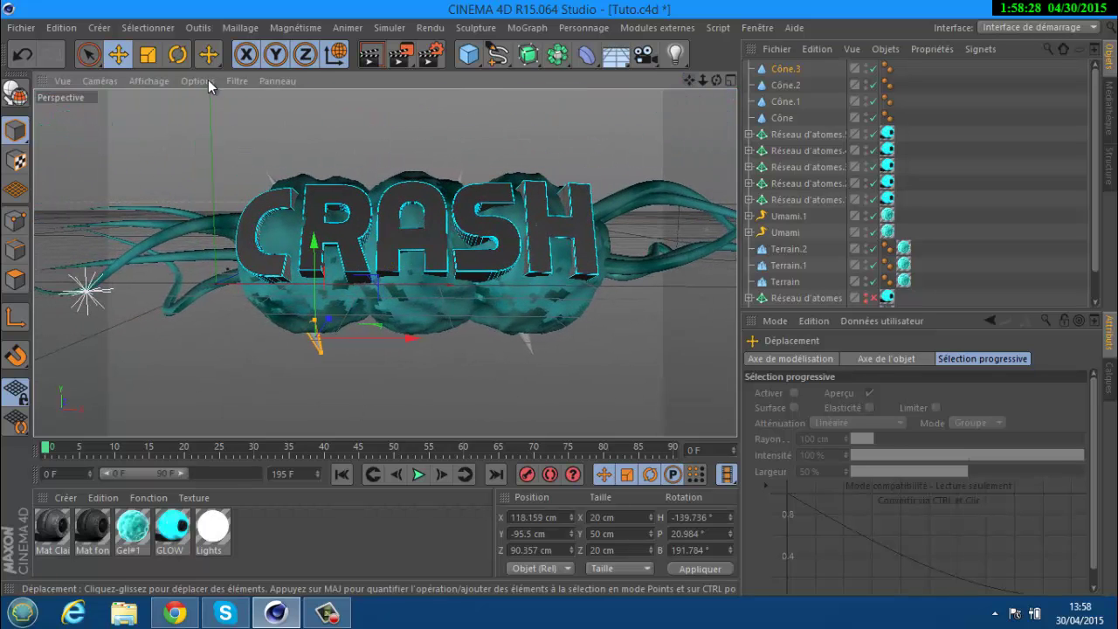
- Rotate the C-side cone to about -174.2° heading, 10.8° pitch, 152° bank, and move it to about X 93.1, Y -70.9, Z 65.9 cm
left_click(177, 55)
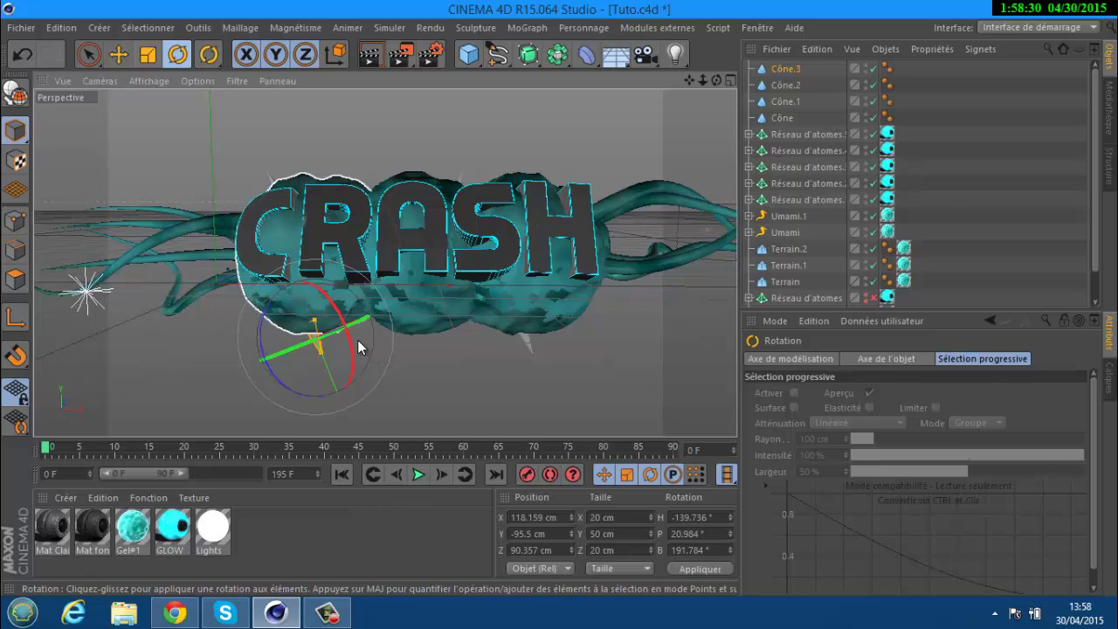
left_click_drag(315, 298, 275, 323)
left_click(118, 54)
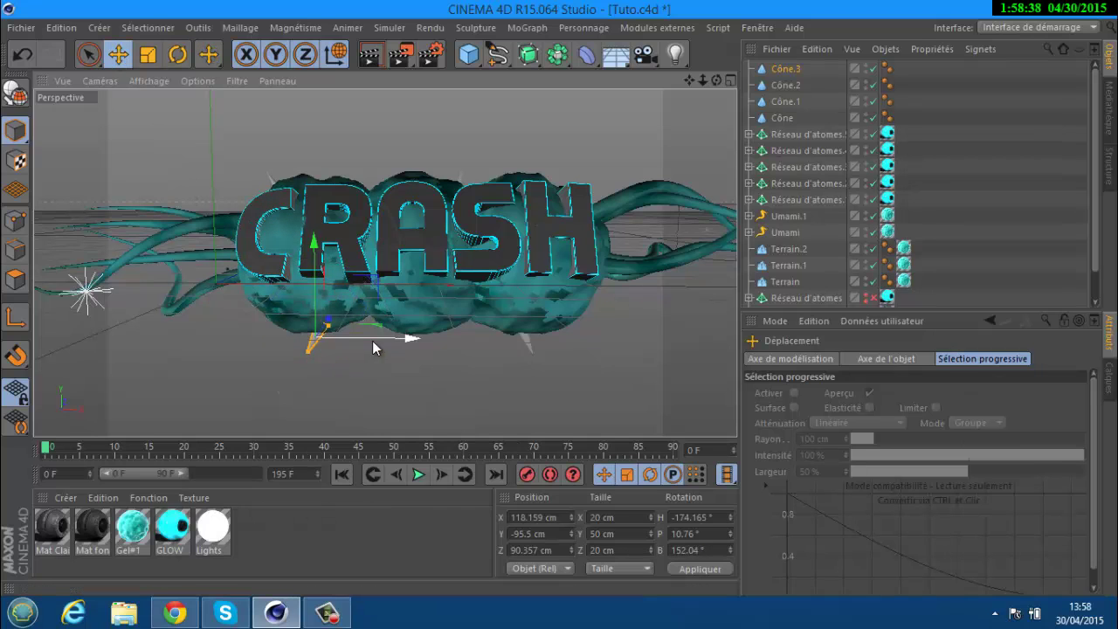
left_click_drag(372, 341, 353, 340)
left_click_drag(716, 80, 562, 297)
left_click_drag(281, 407, 289, 341)
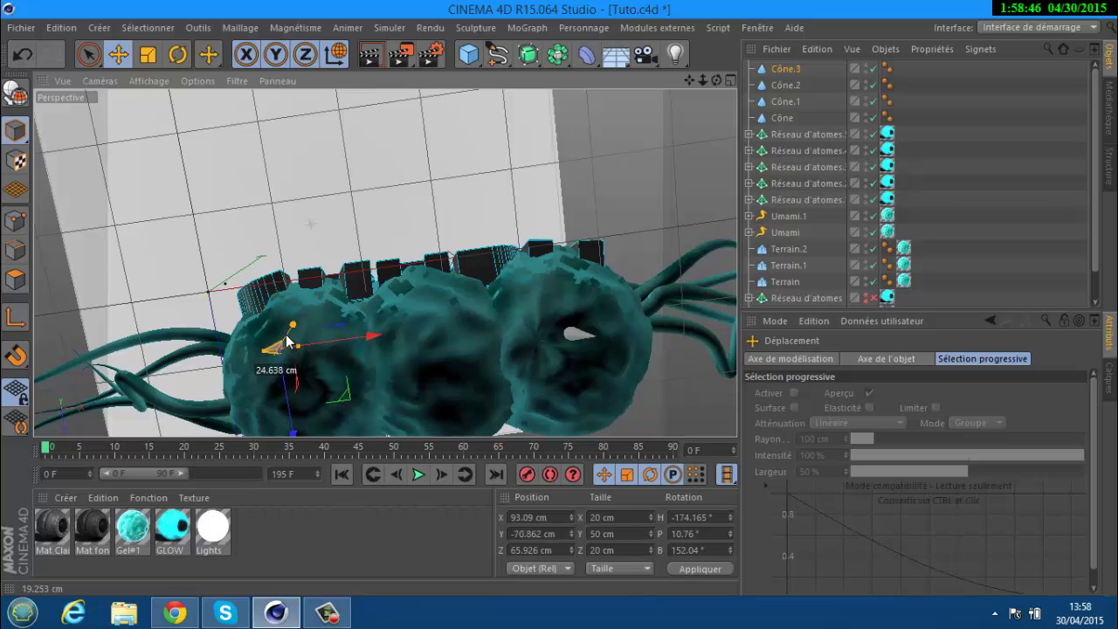
- Shift the cone under the H-side sphere toward the letters, to about Z 68.8 cm
left_click(768, 87)
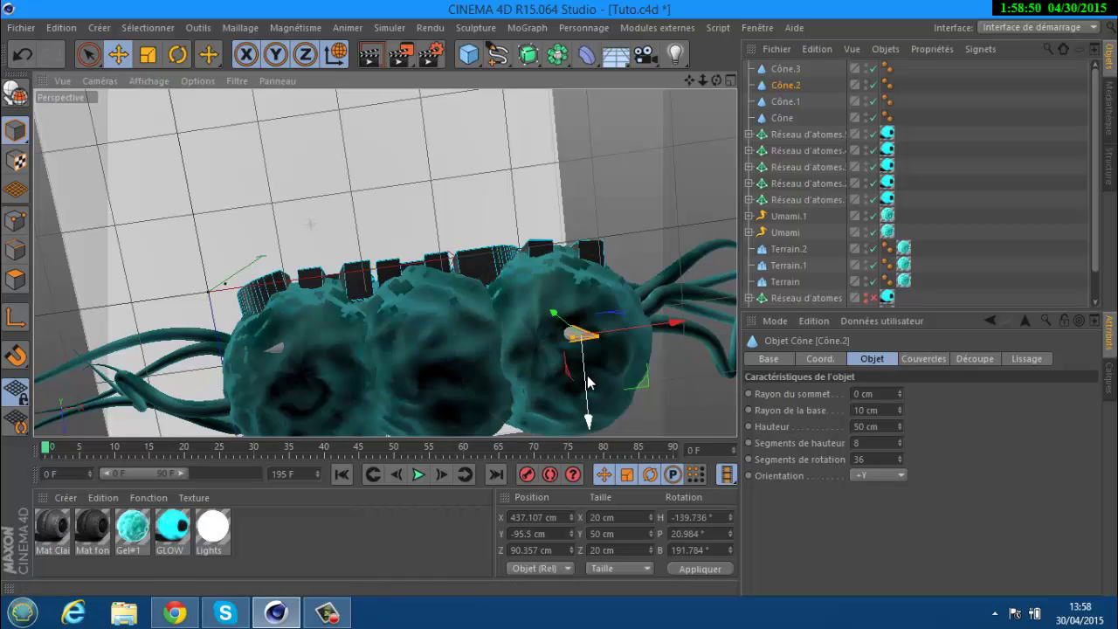
left_click_drag(590, 379, 583, 361)
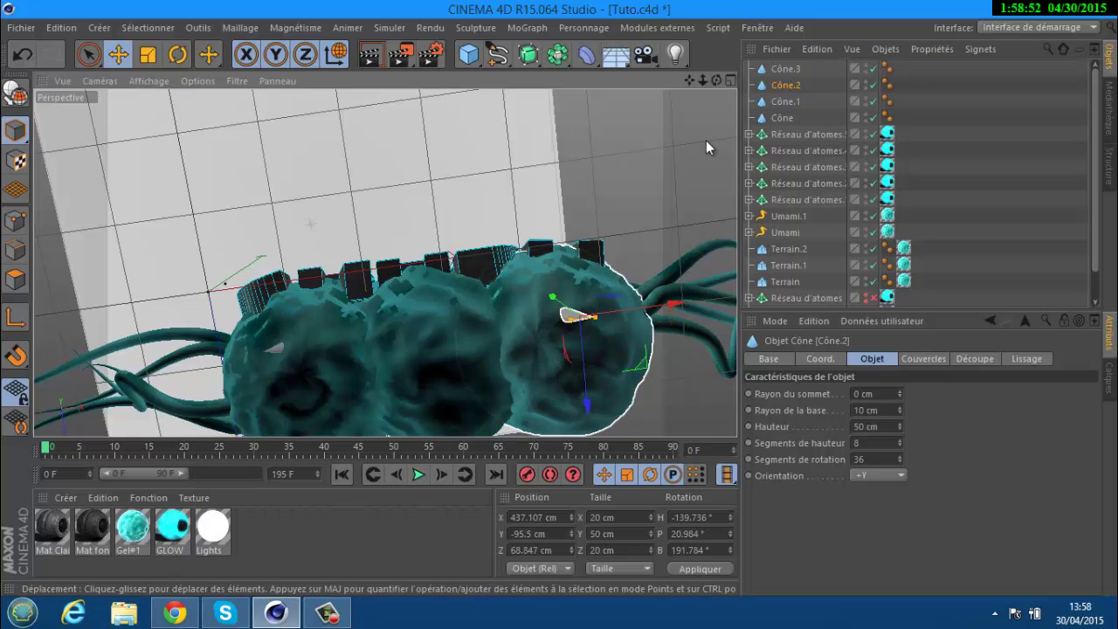
left_click_drag(716, 80, 411, 203)
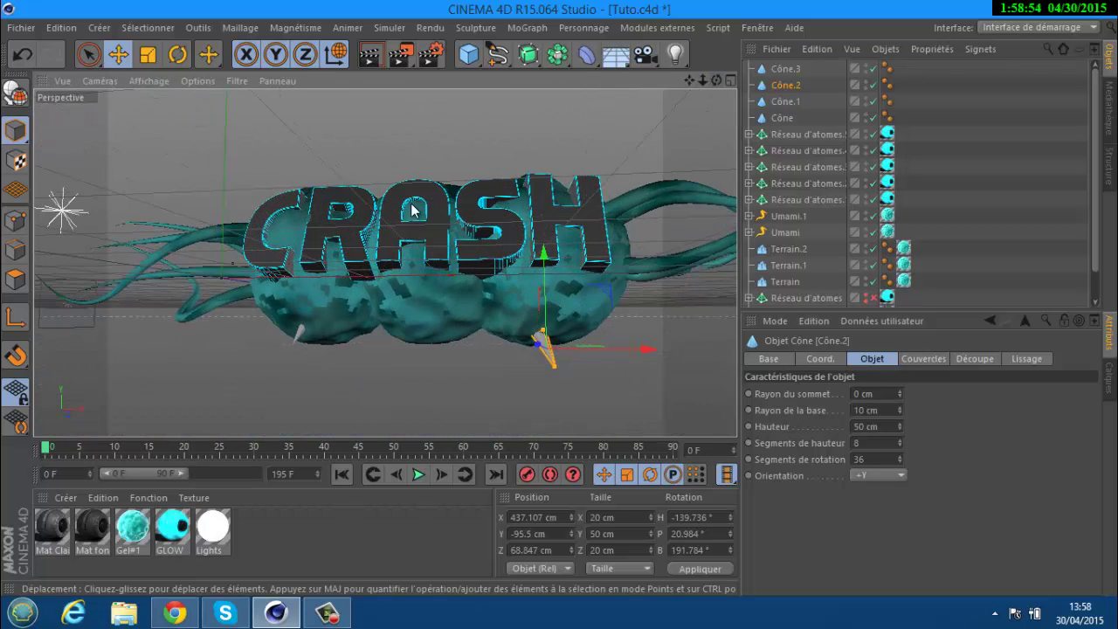
- Rotate the Cône.2 spike to a bank angle of about 185° and raise it to about -86 cm on Y
left_click(177, 55)
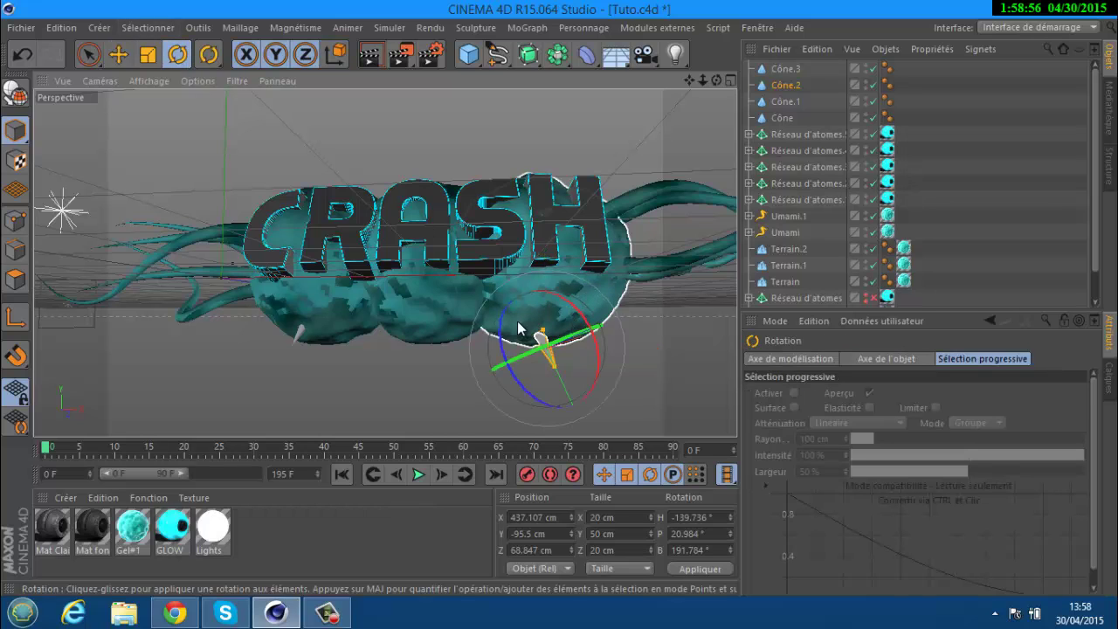
left_click_drag(502, 333, 506, 331)
left_click_drag(717, 81, 563, 308)
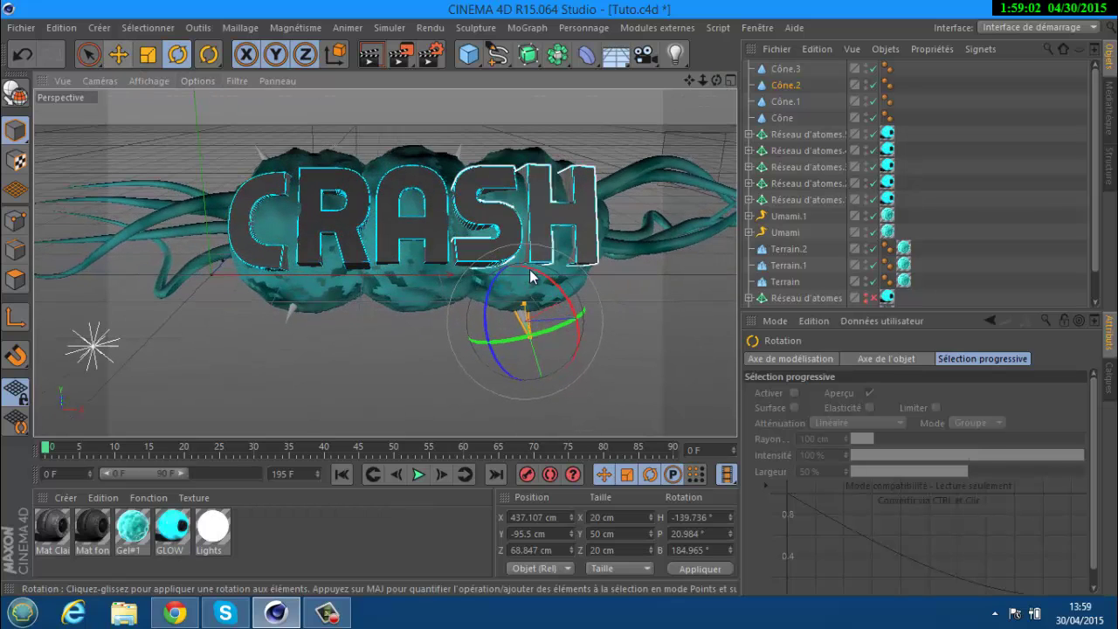
left_click(117, 55)
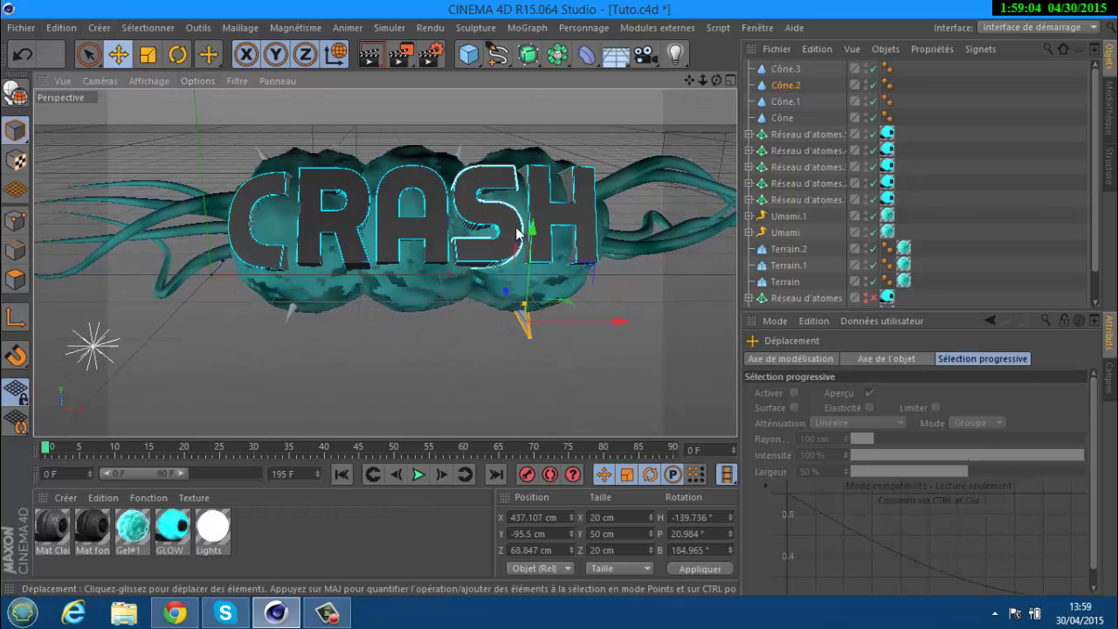
left_click_drag(530, 241, 530, 228)
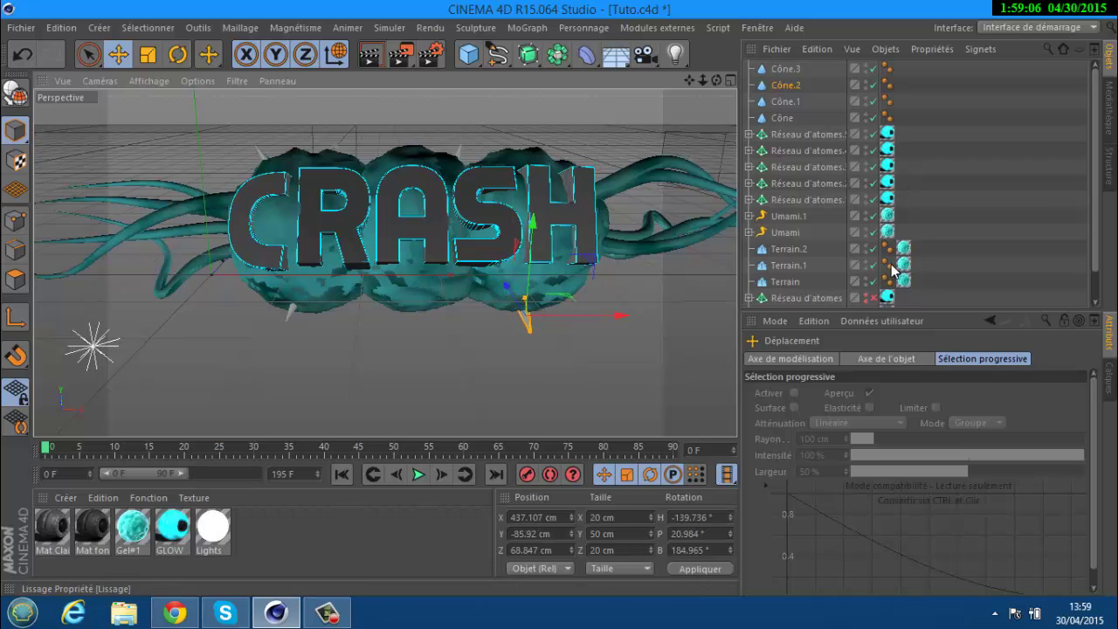
- Apply the Gel#1 material to Cône.3 and copy its texture tag to Cône.2, Cône.1 and Cône
left_click(131, 548)
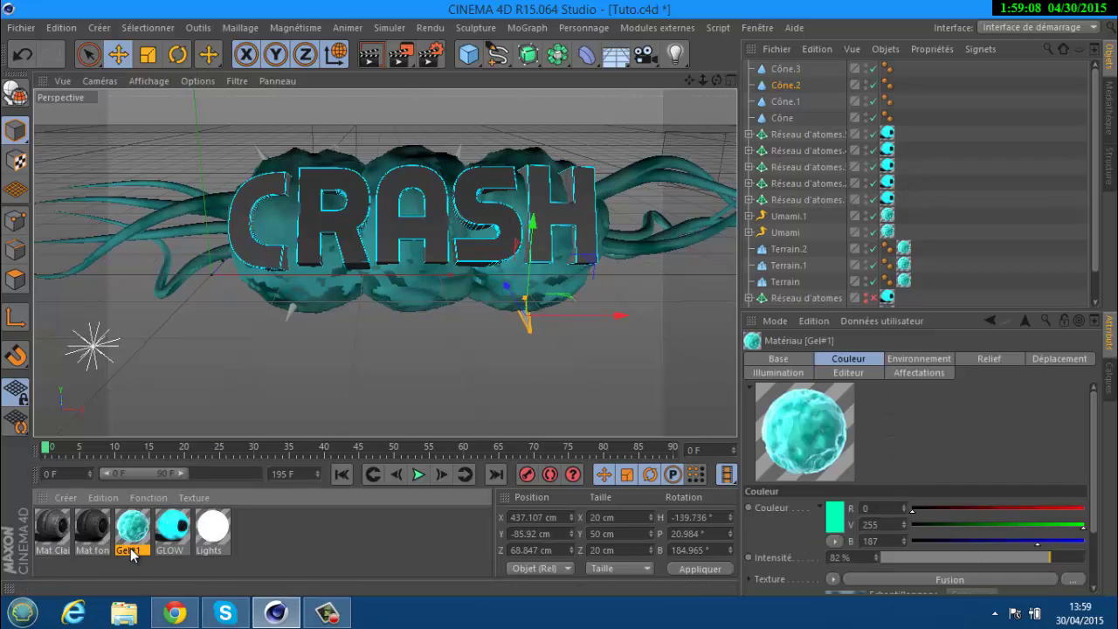
left_click_drag(782, 71, 783, 70)
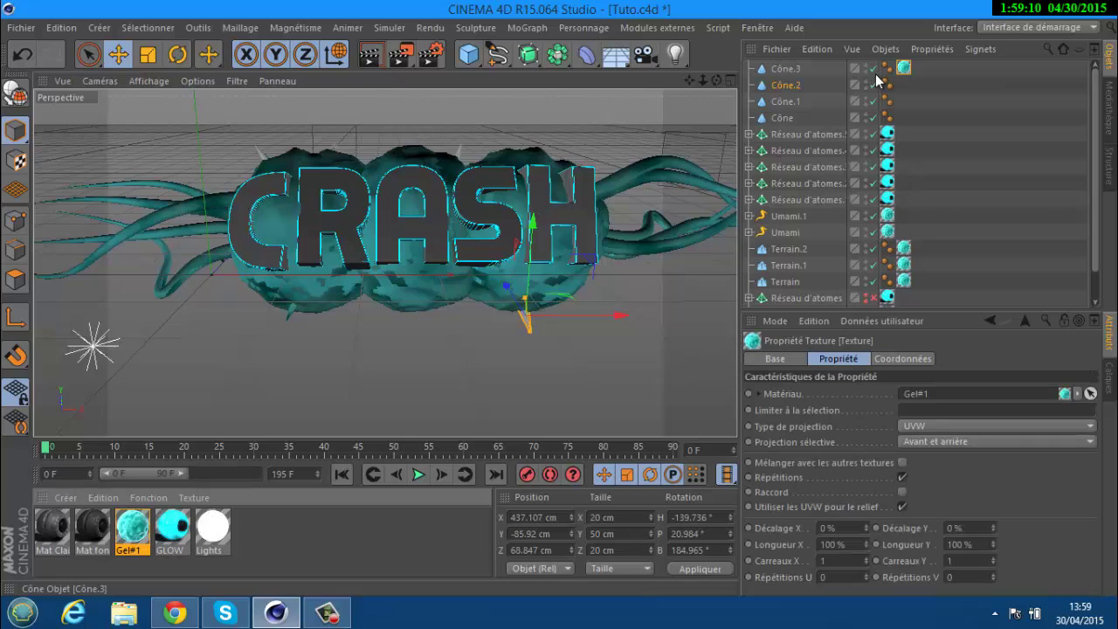
left_click_drag(903, 69, 906, 83, "ctrl")
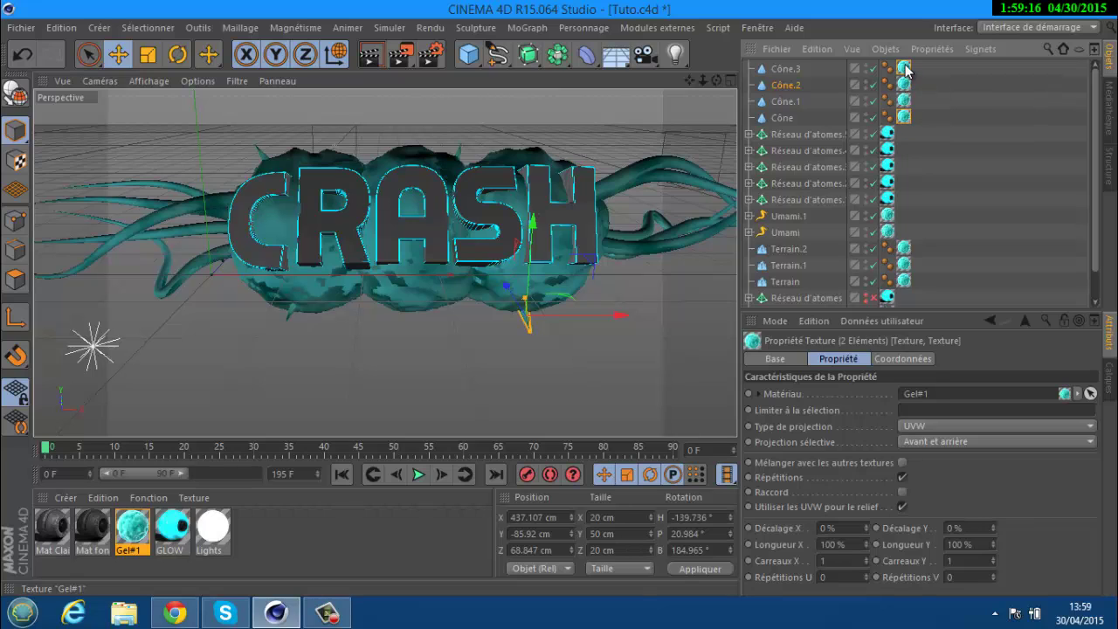
- Set the four cones' Gel#1 texture tags to Cubique projection with Raccord enabled, and save the project
left_click(905, 69)
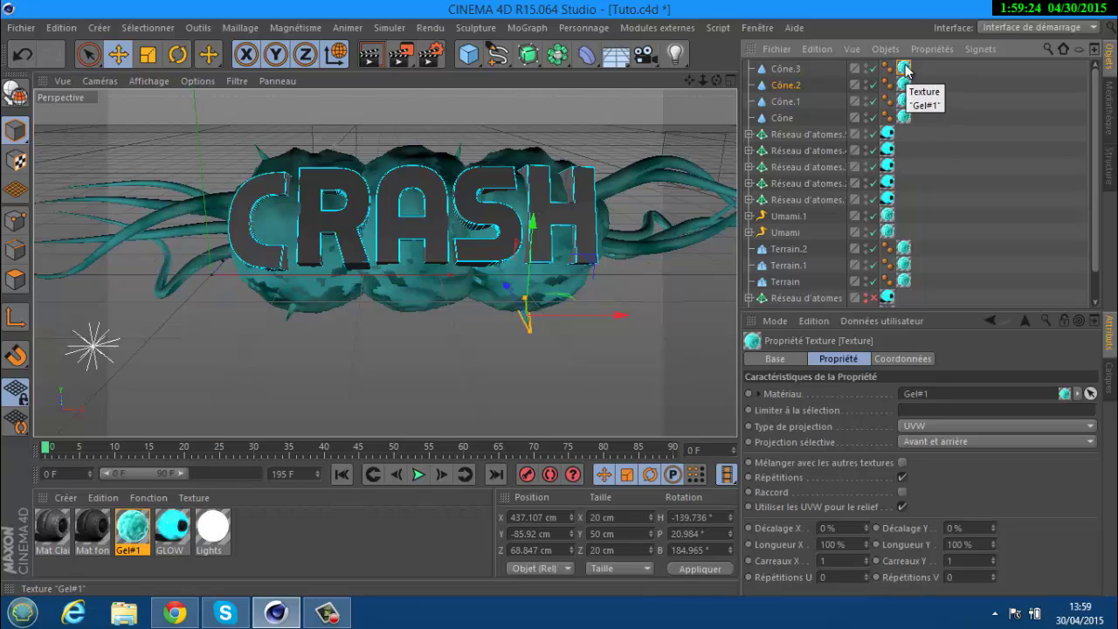
left_click(903, 120, "shift")
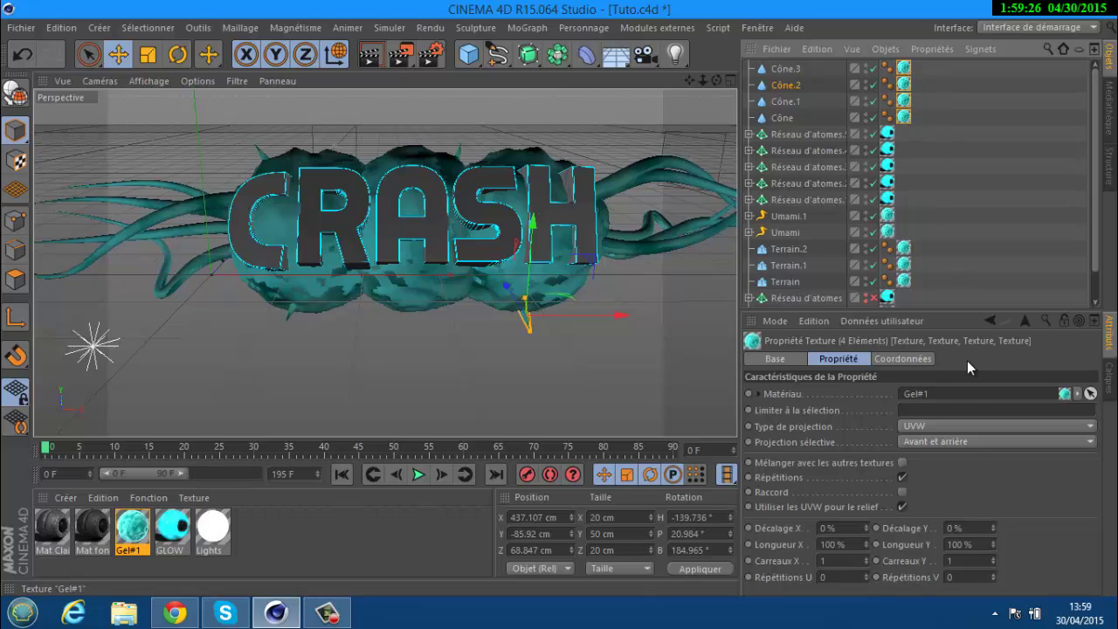
left_click(925, 427)
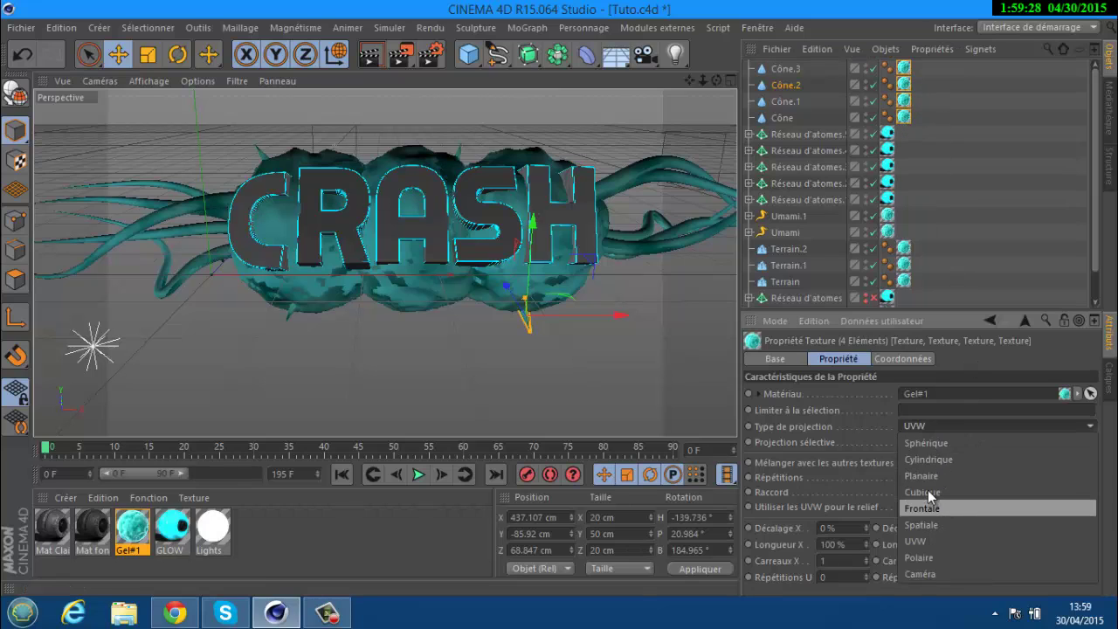
left_click(926, 489)
left_click(902, 492)
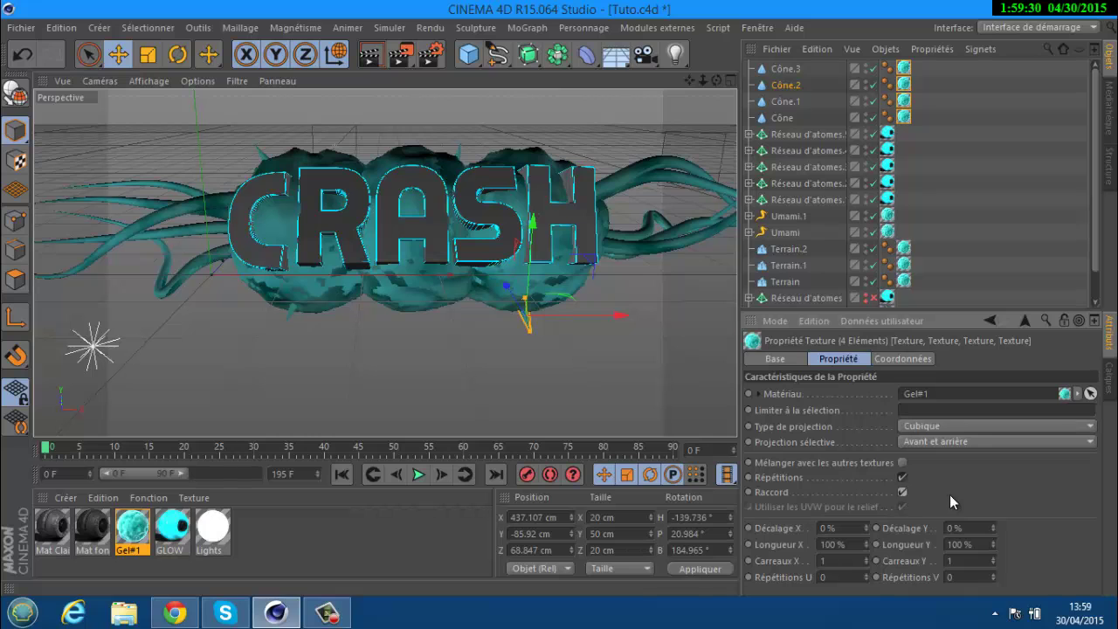
left_click(26, 28)
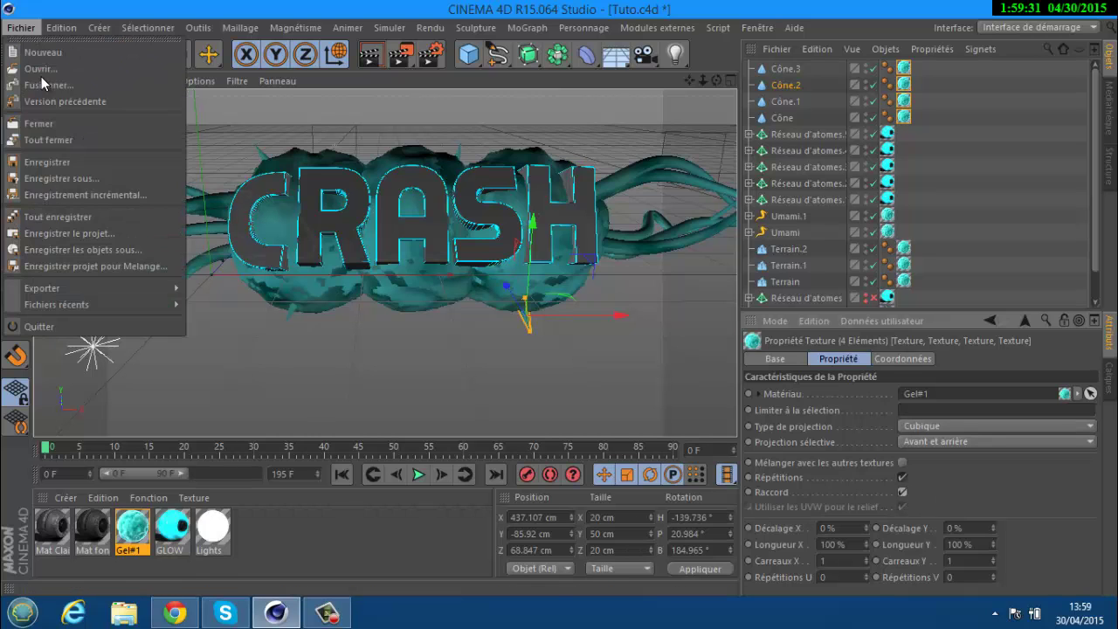
left_click(48, 162)
- Set the radius of the Cercle profile under Umami.1 to 10 cm
left_click_drag(689, 80, 579, 216)
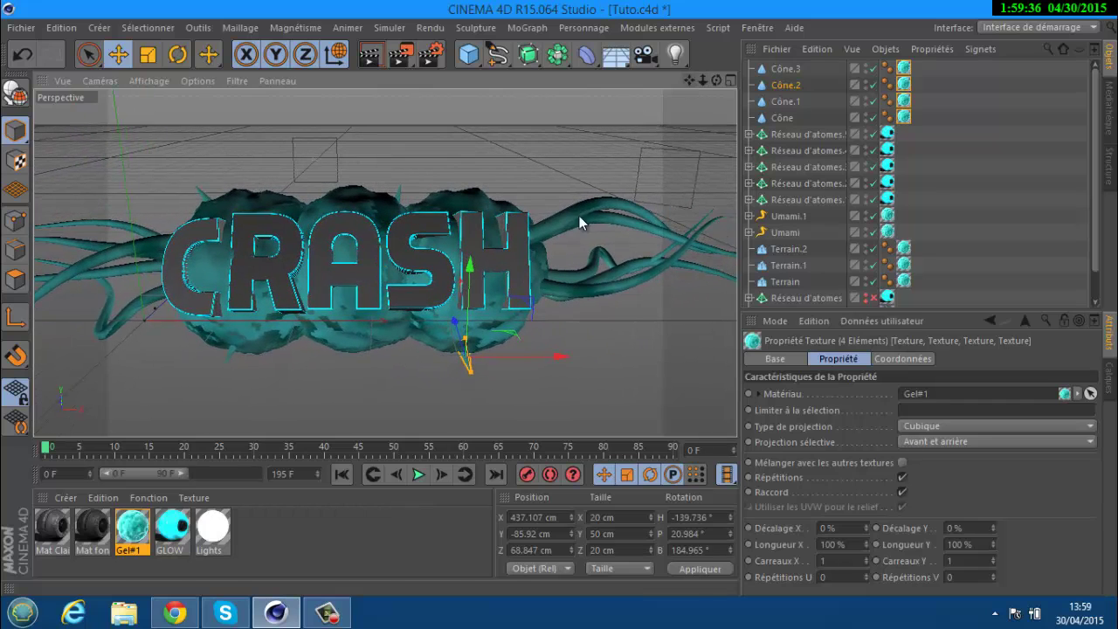
left_click(780, 219)
left_click(748, 215)
scroll(751, 220, "down", 1)
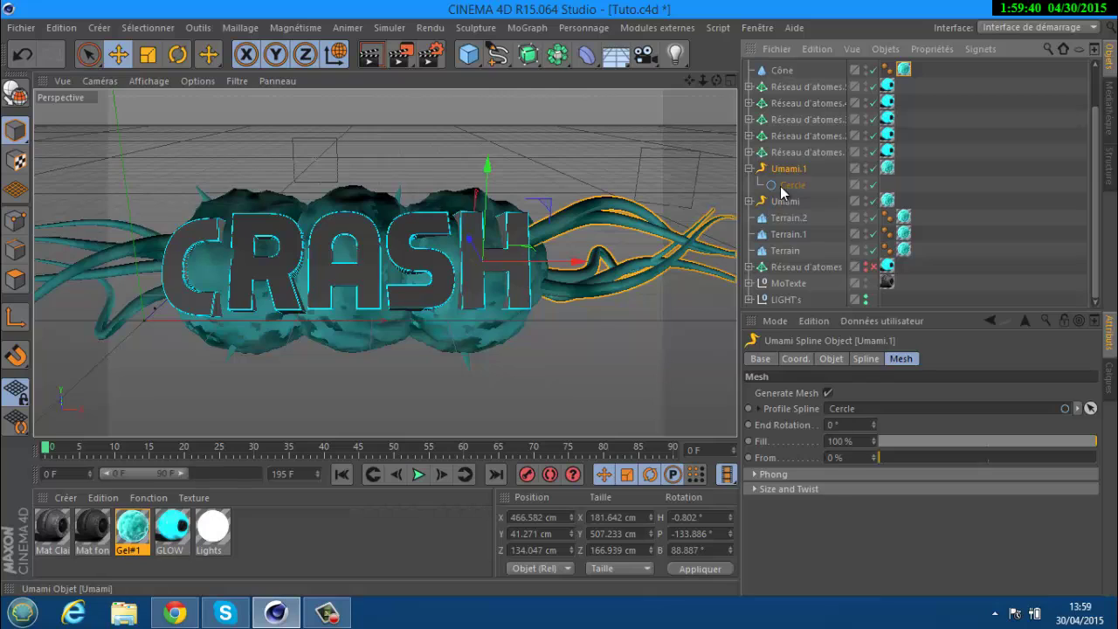
left_click(783, 186)
left_click_drag(856, 423, 844, 424)
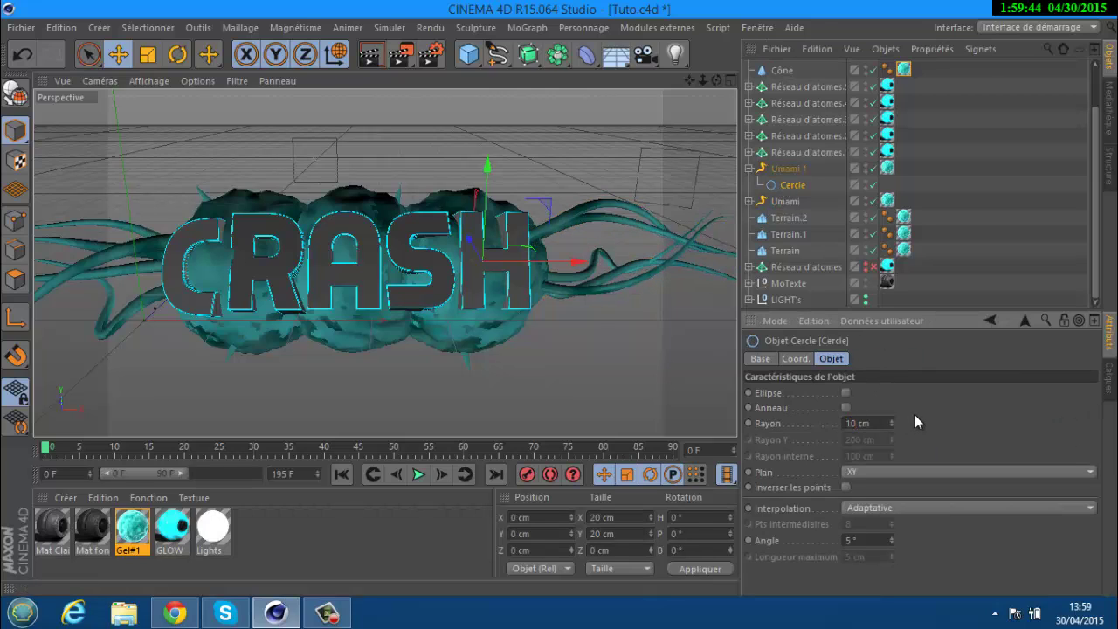
- Set the radius of the Cercle profile under the other Umami spline to 10 cm, and save the project
left_click_drag(780, 185, 782, 202, "ctrl")
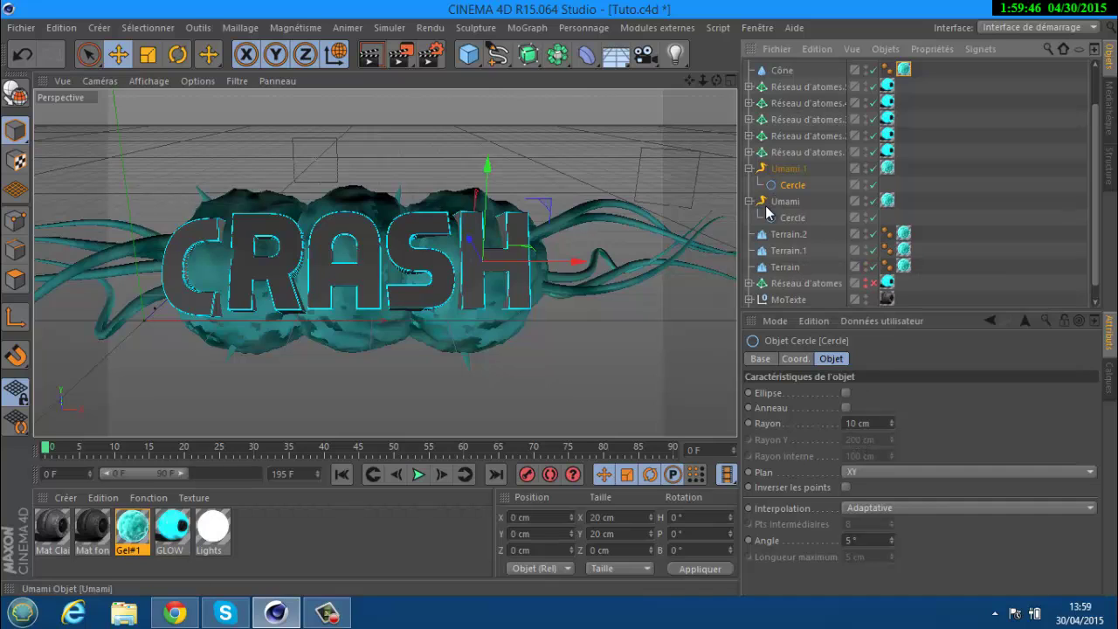
left_click(854, 422)
type("10")
key("Return")
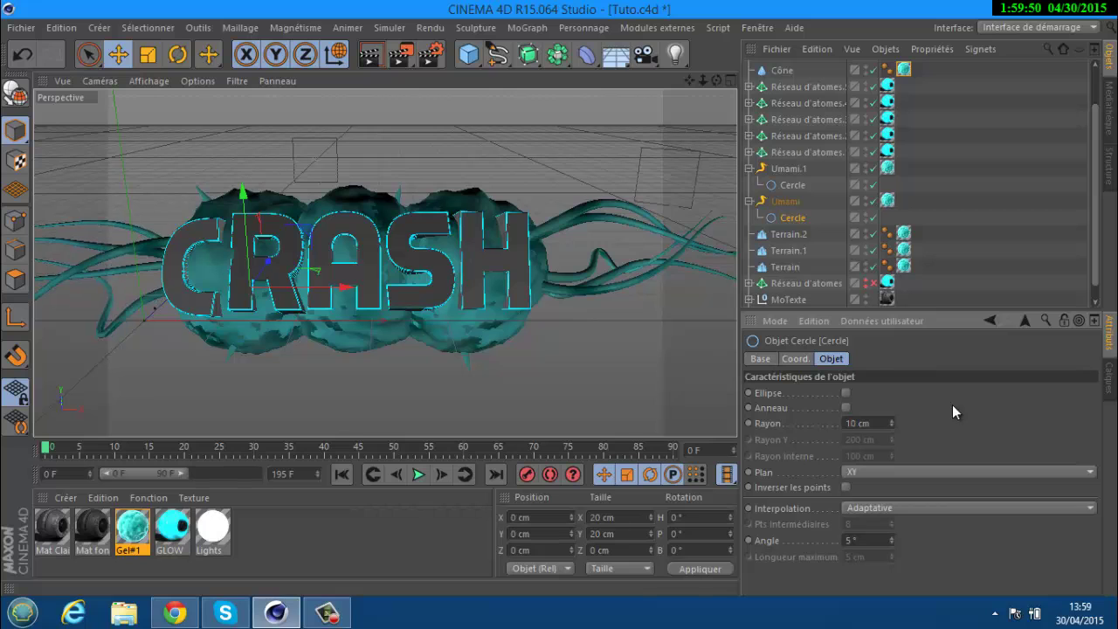
left_click(21, 27)
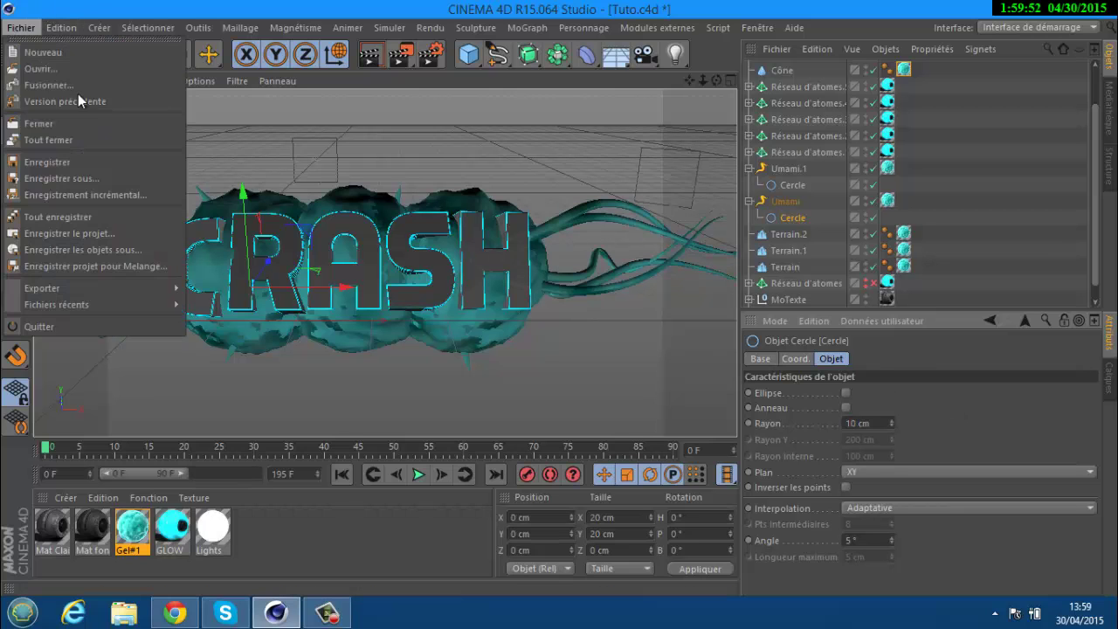
left_click(83, 157)
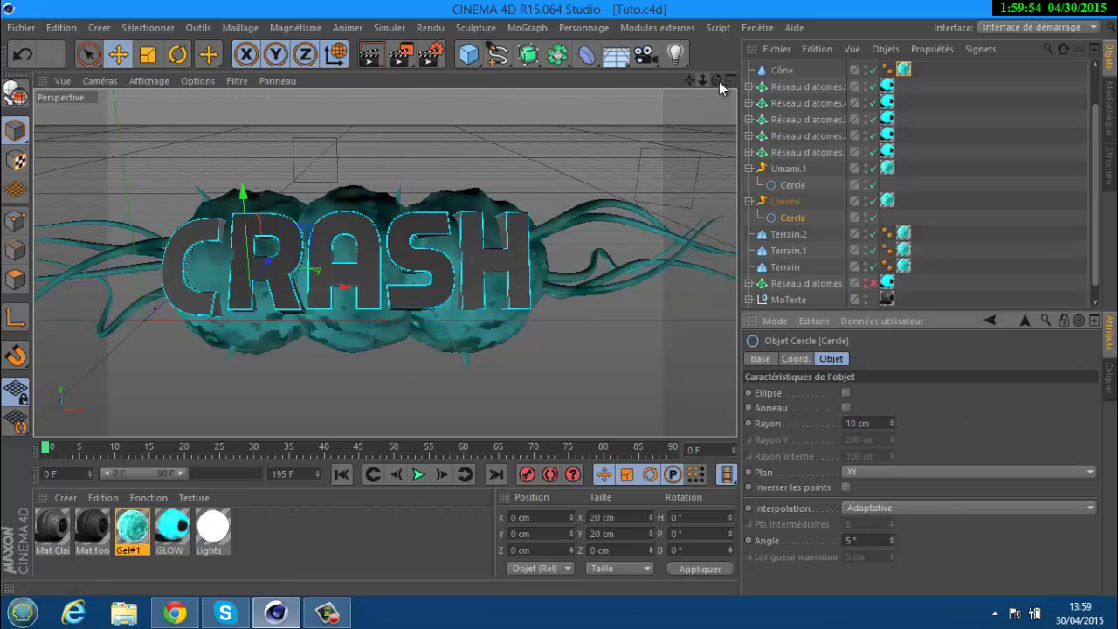
- Add a standard camera to the scene and make it the active view
left_click_drag(716, 79, 559, 298)
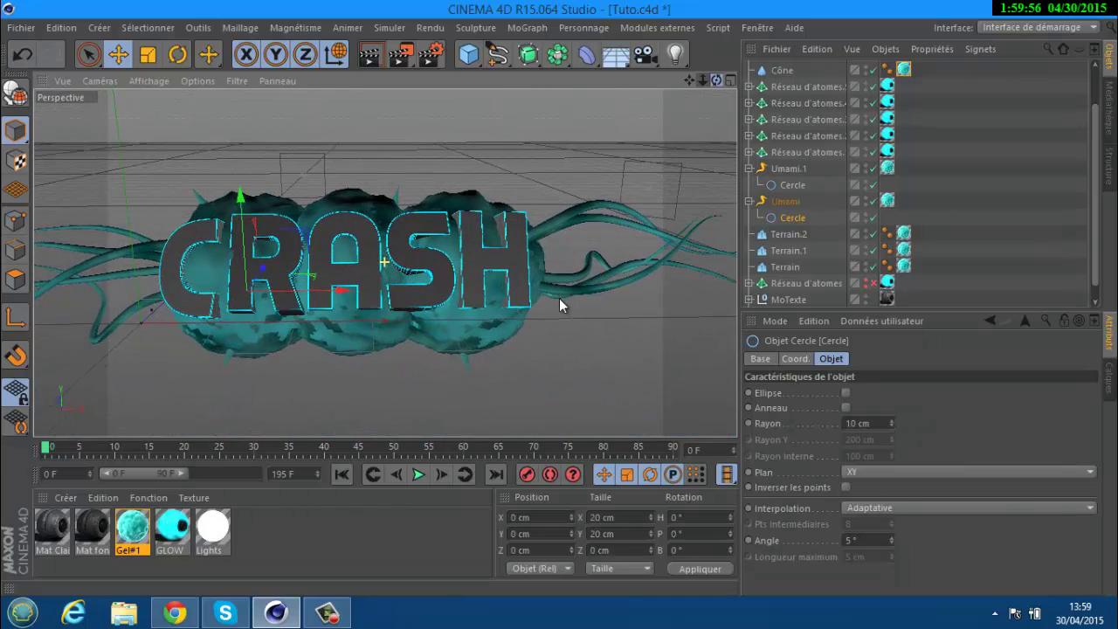
left_click(640, 56)
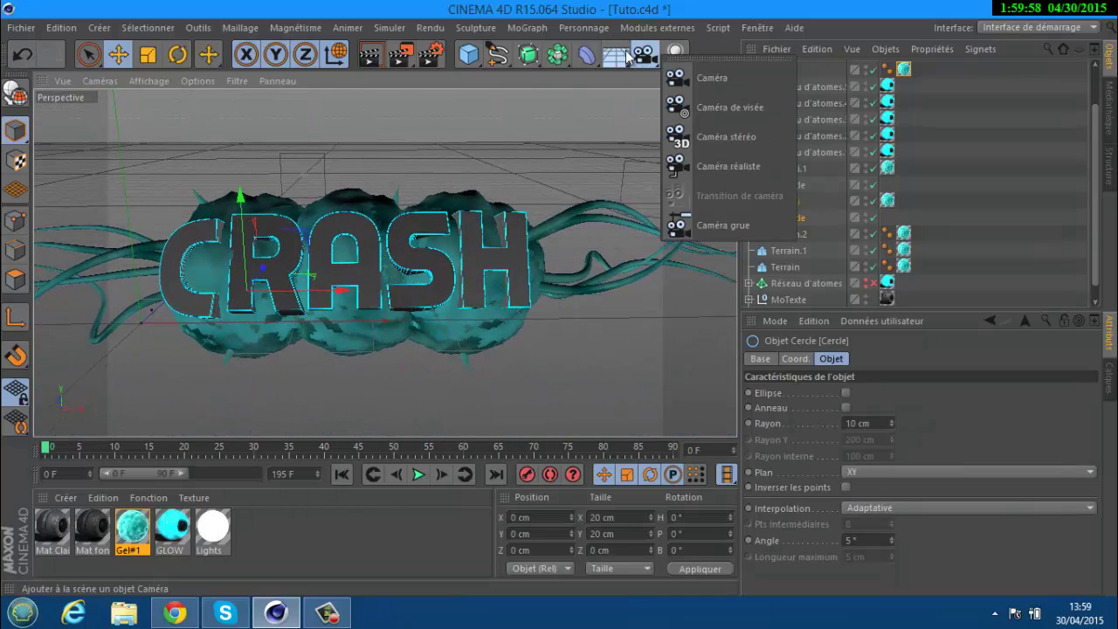
left_click(709, 77)
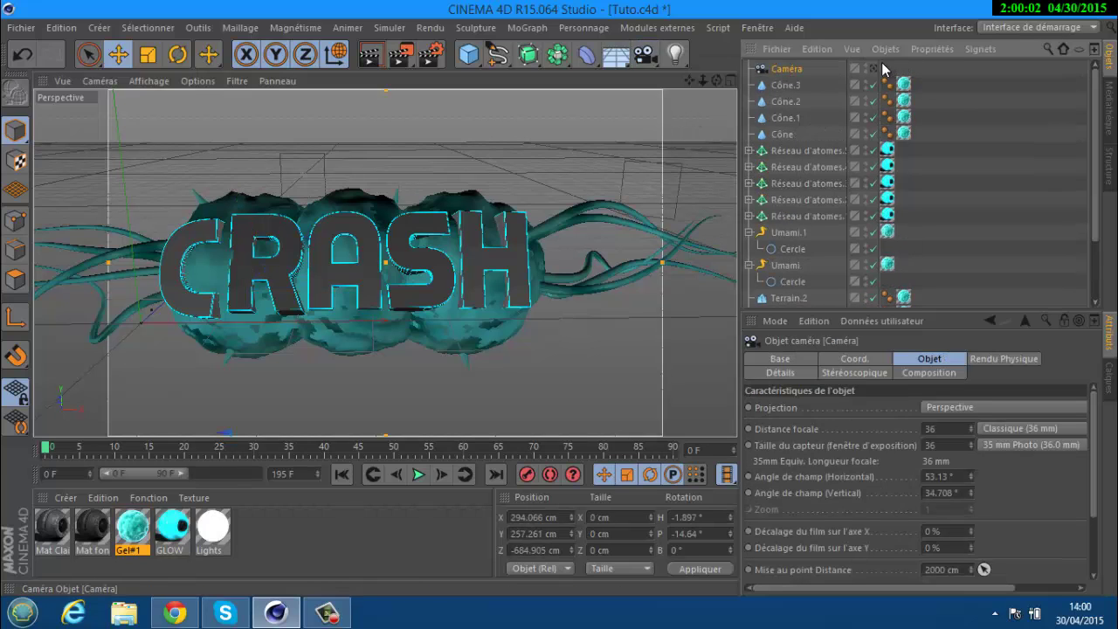
left_click(874, 69)
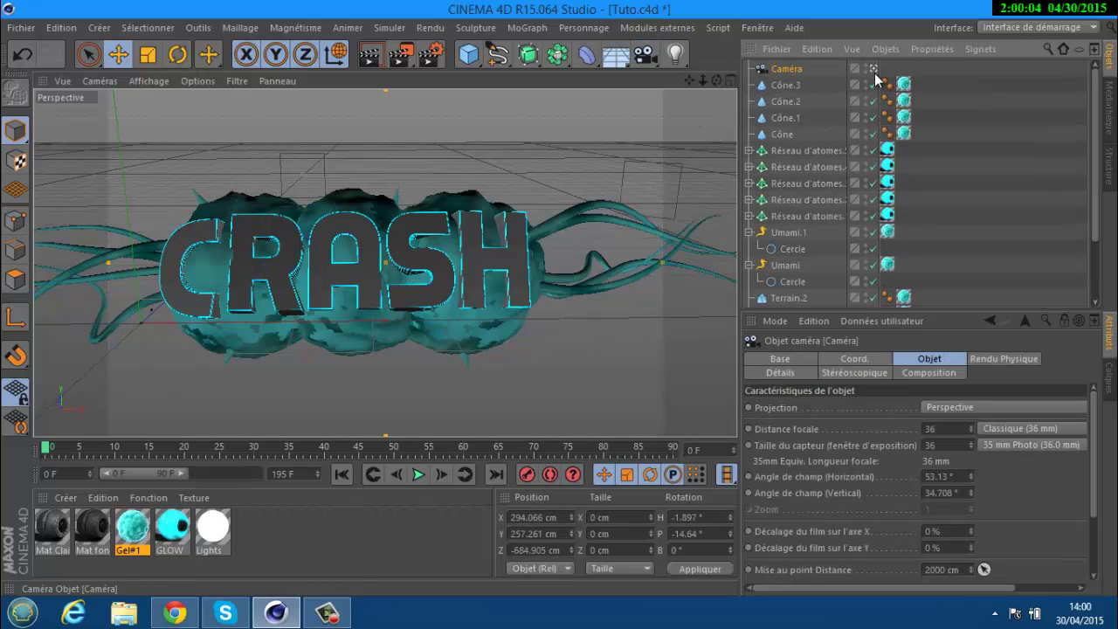
- Frame the whole CRASH logo with its tentacles through the camera, at about X 359, Y 333, Z -1243 cm, rotated about 2.3° heading and -13.1° pitch
scroll(403, 164, "down", 5)
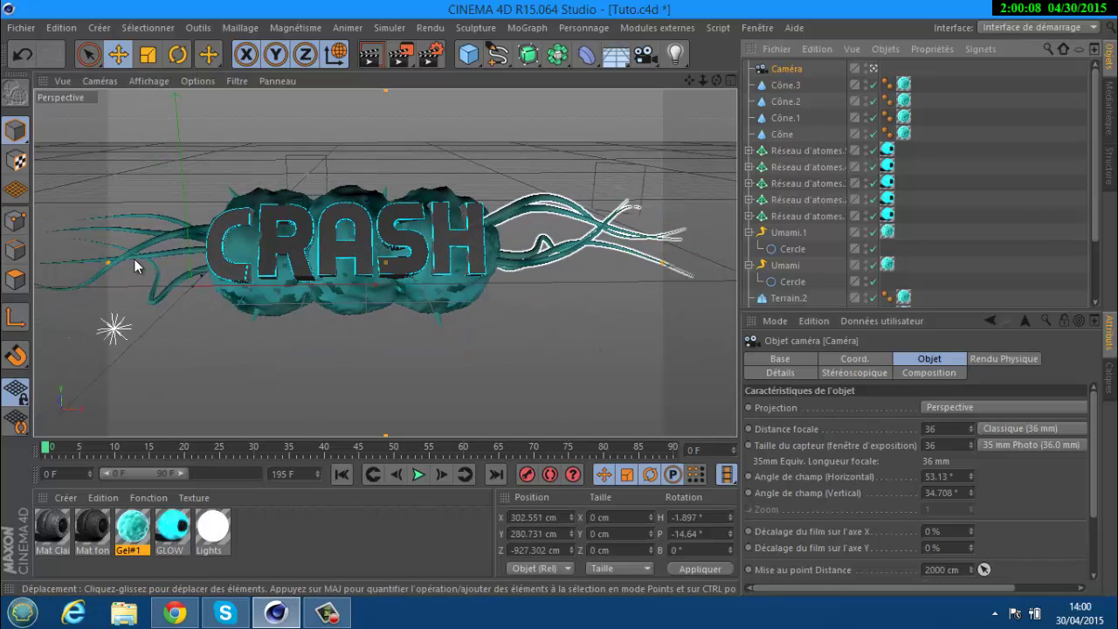
scroll(668, 162, "down", 2)
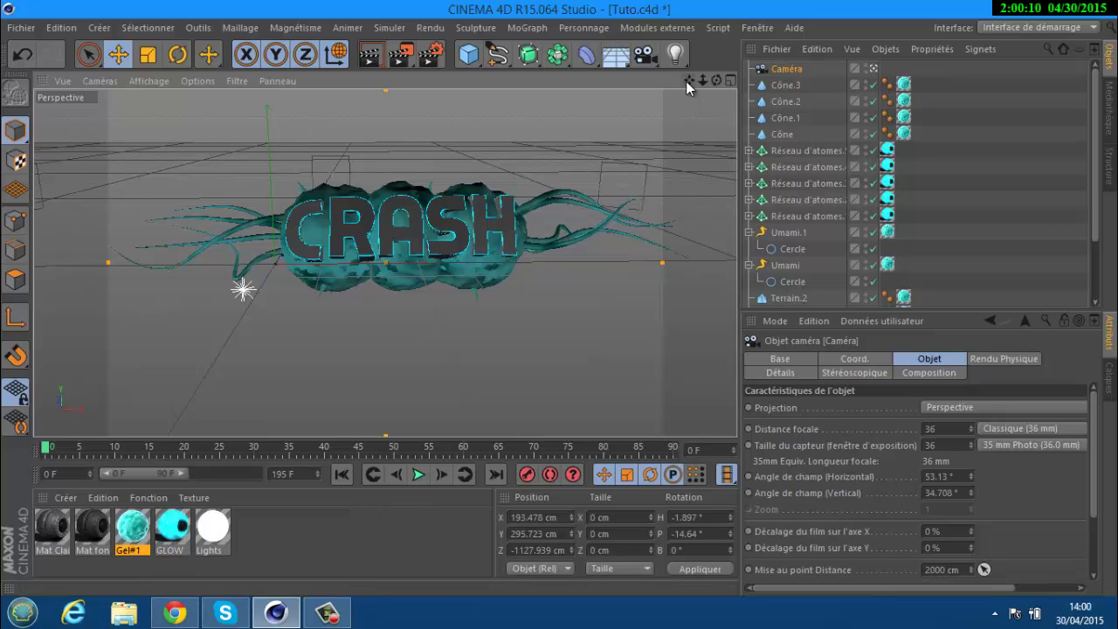
left_click_drag(688, 81, 558, 298)
scroll(470, 232, "down", 2)
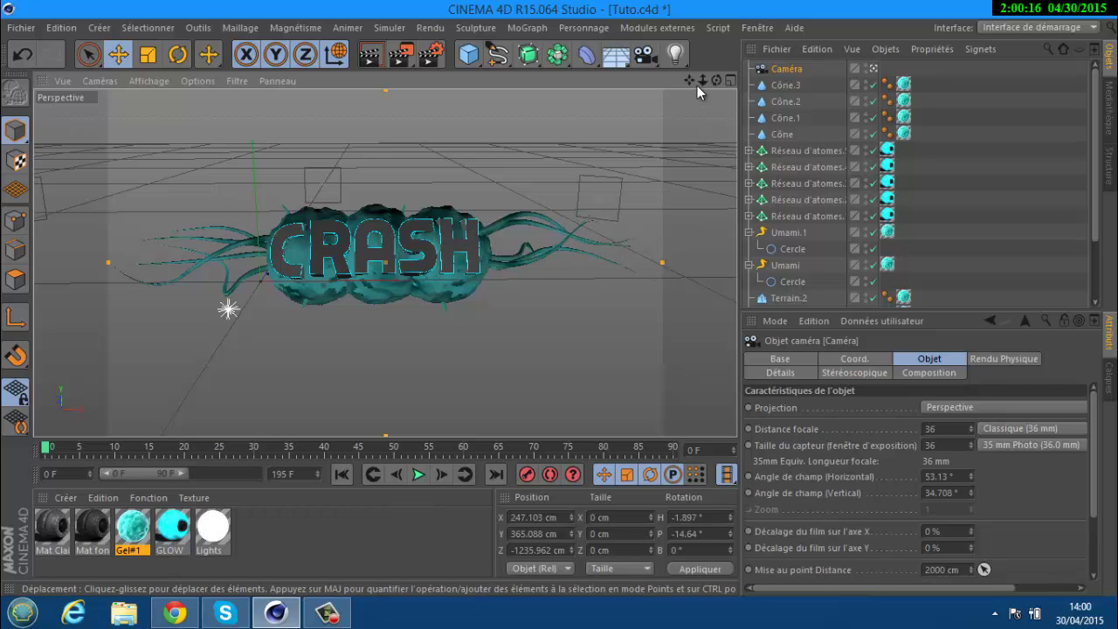
left_click_drag(715, 79, 559, 297)
left_click_drag(690, 80, 560, 299)
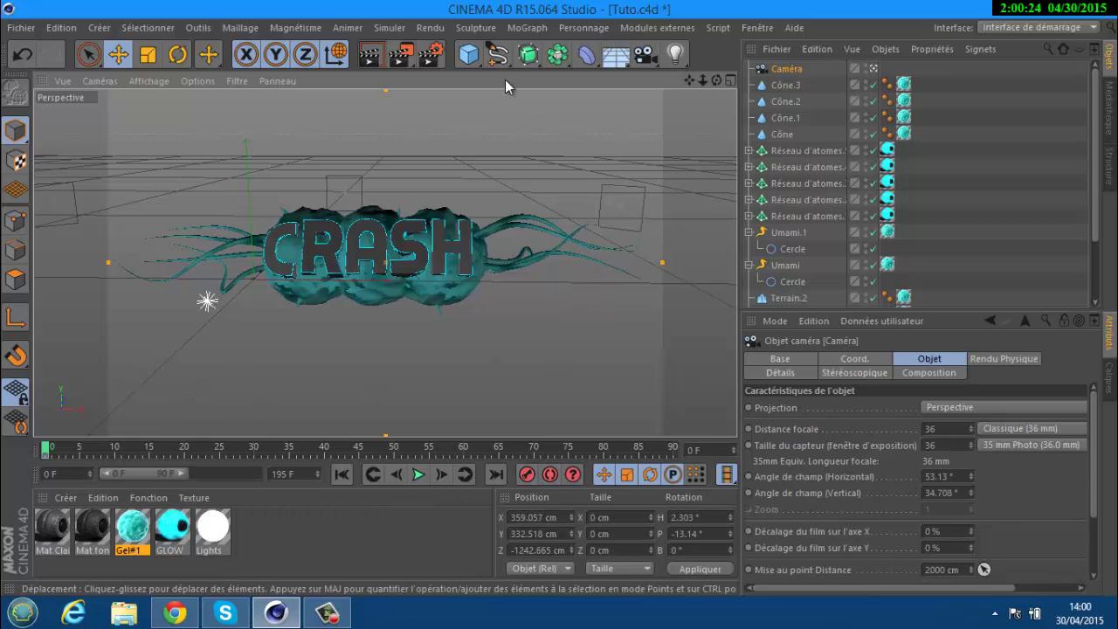
- In the render settings, keep the PNG format and set the image's save path to a file named tuto in the [TuTo]Bannière Ice Style folder
left_click(429, 57)
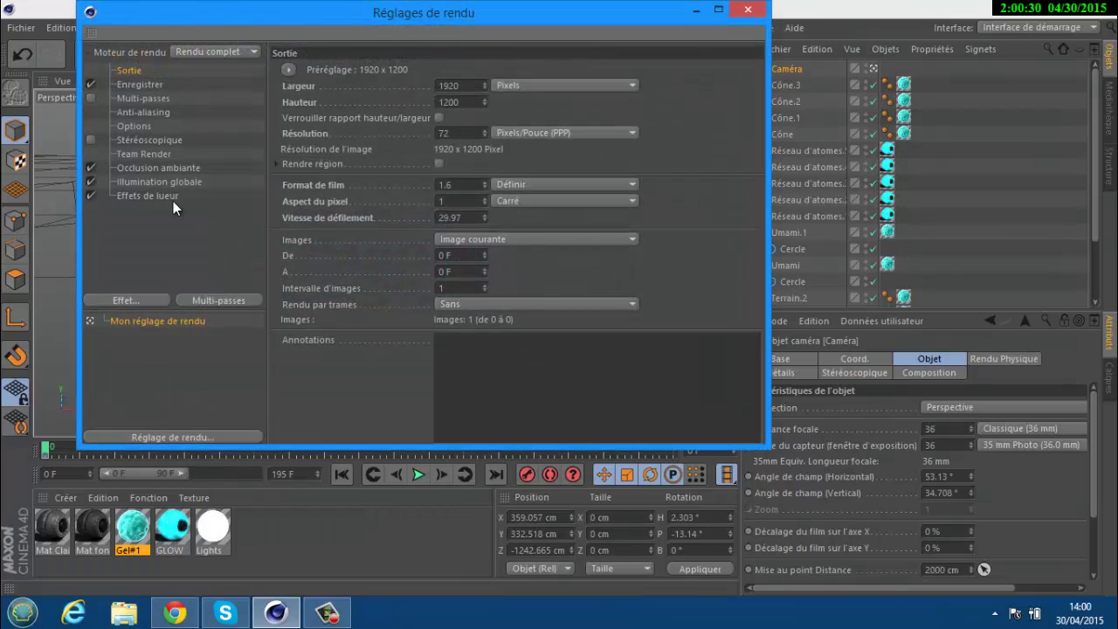
left_click(462, 86)
left_click(135, 84)
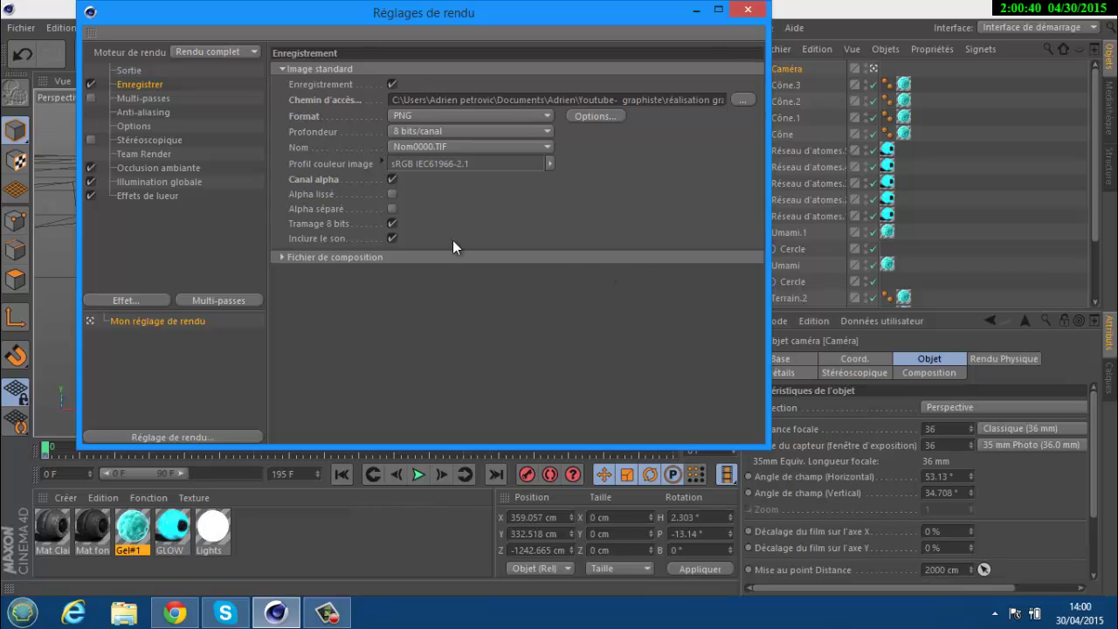
left_click(420, 121)
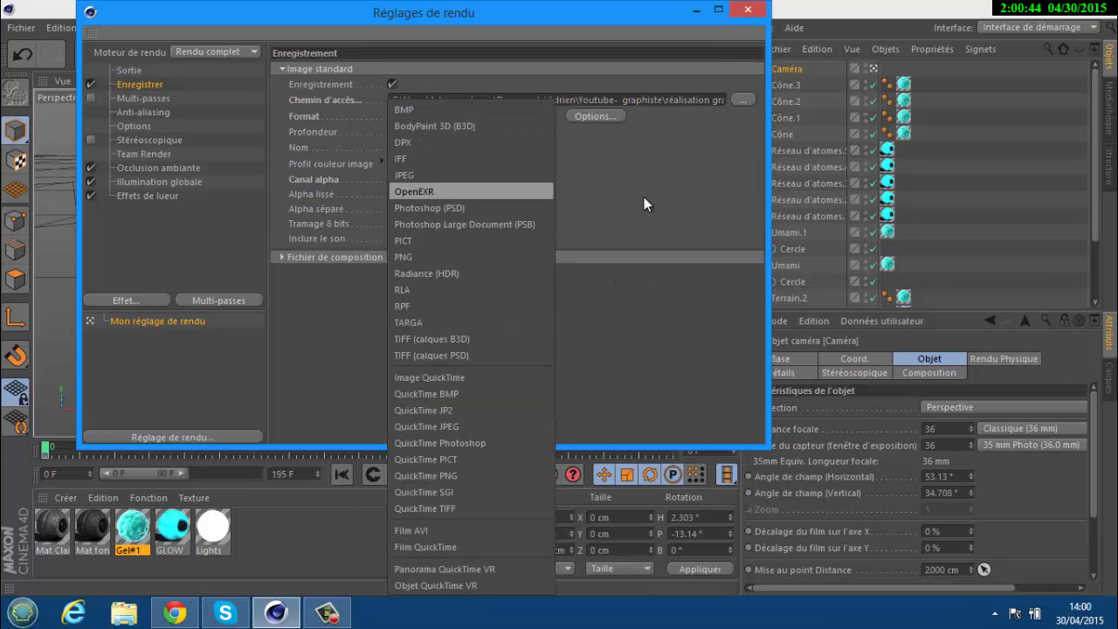
left_click(685, 187)
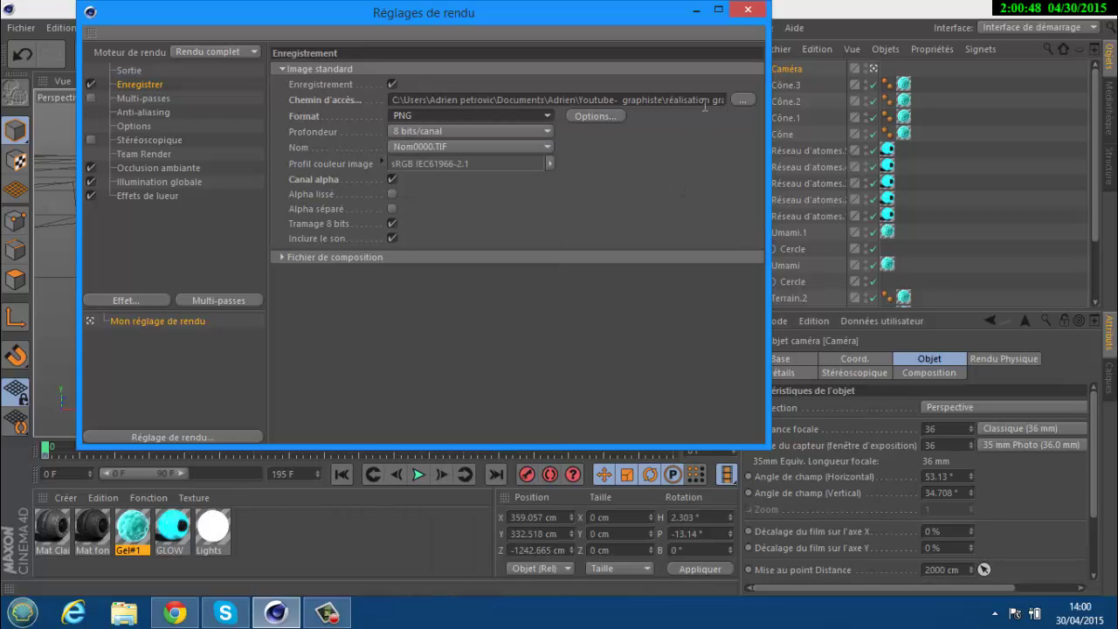
left_click(732, 99)
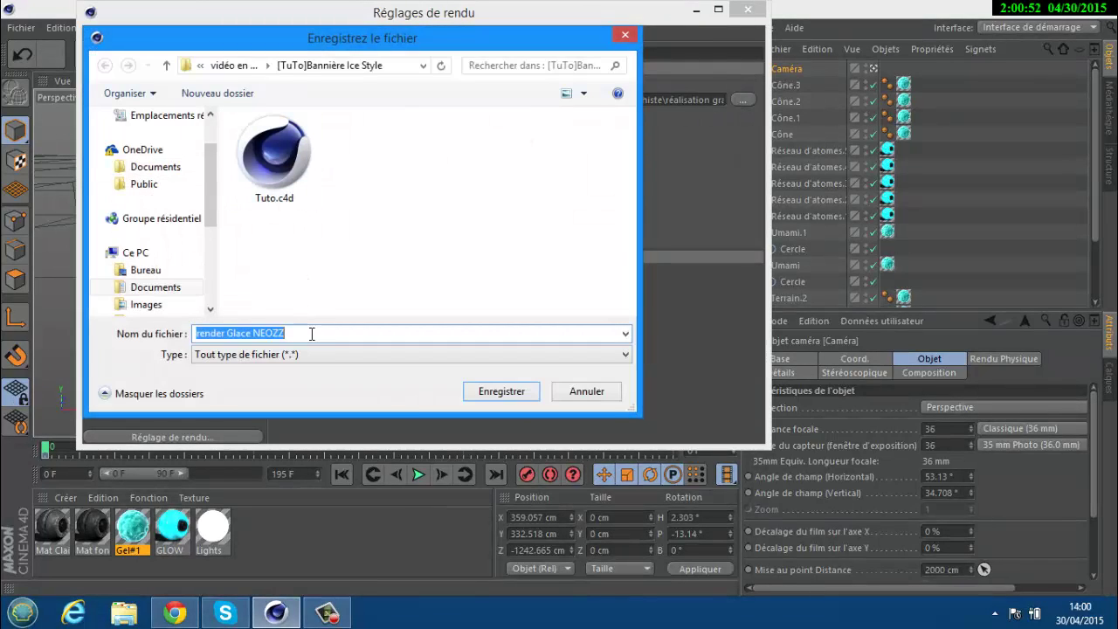
type("tuto")
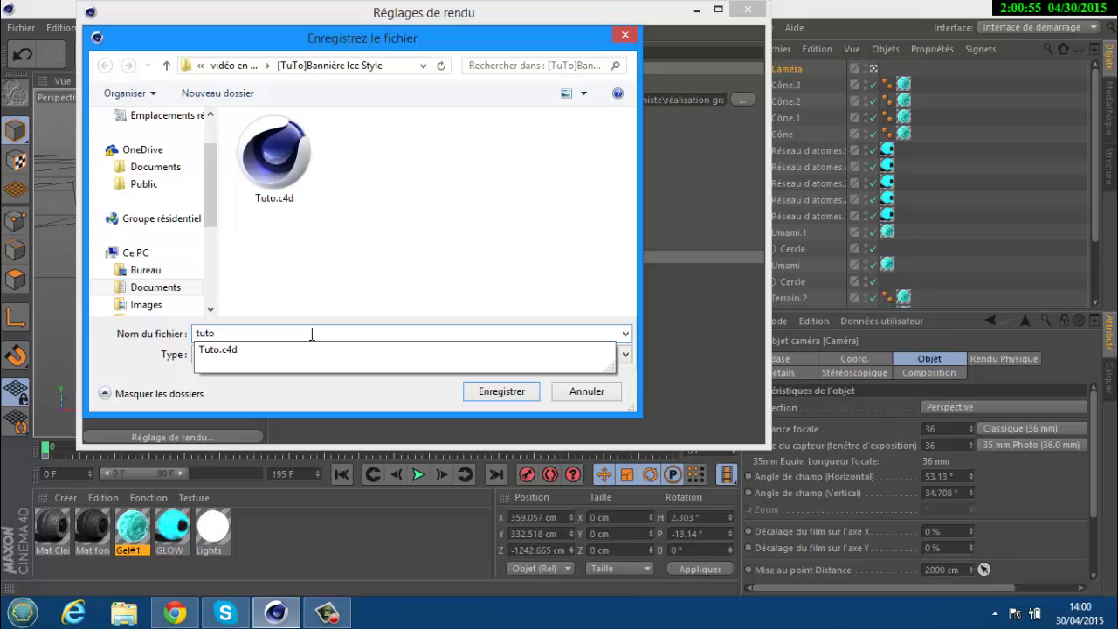
key("Return")
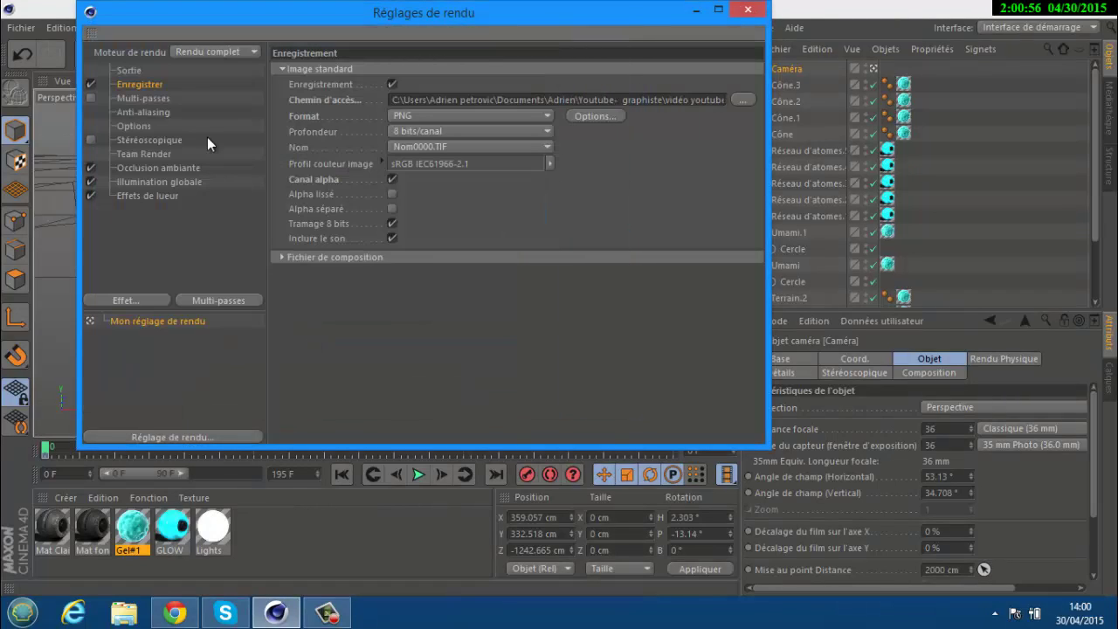
- Review the anti-aliasing and ambient occlusion render settings and the list of render effects that can be added
left_click(131, 112)
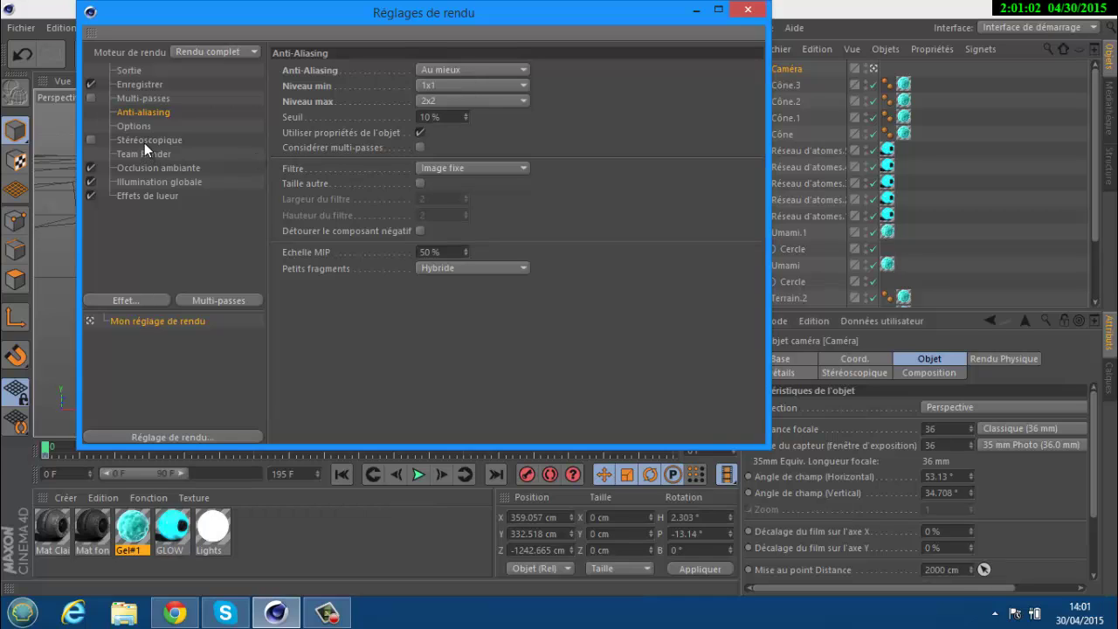
left_click(149, 172)
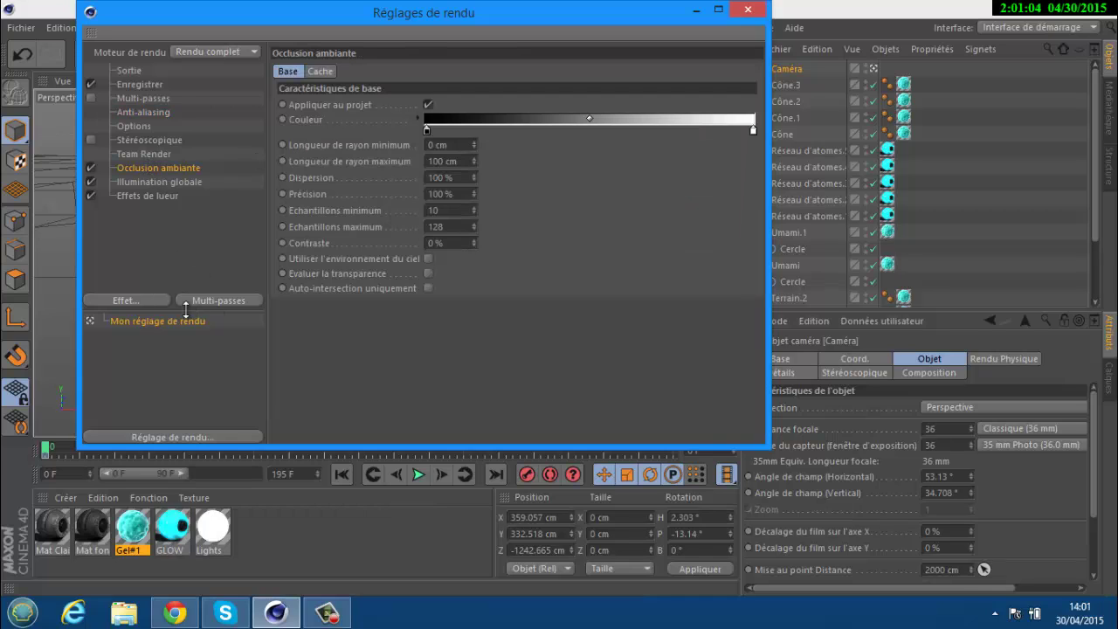
left_click(129, 298)
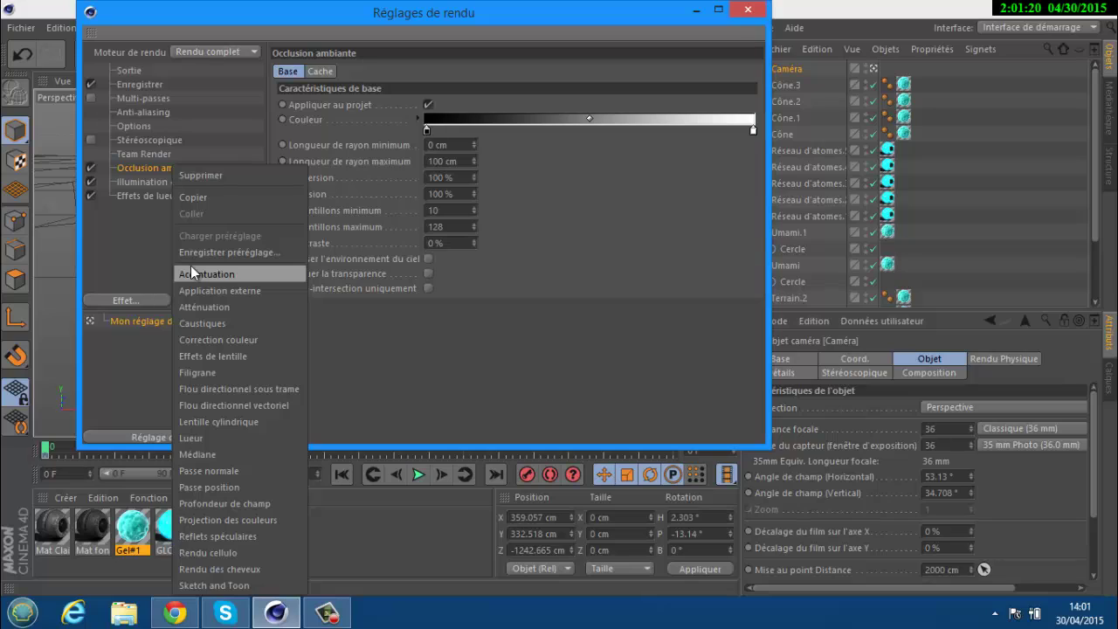
left_click(155, 219)
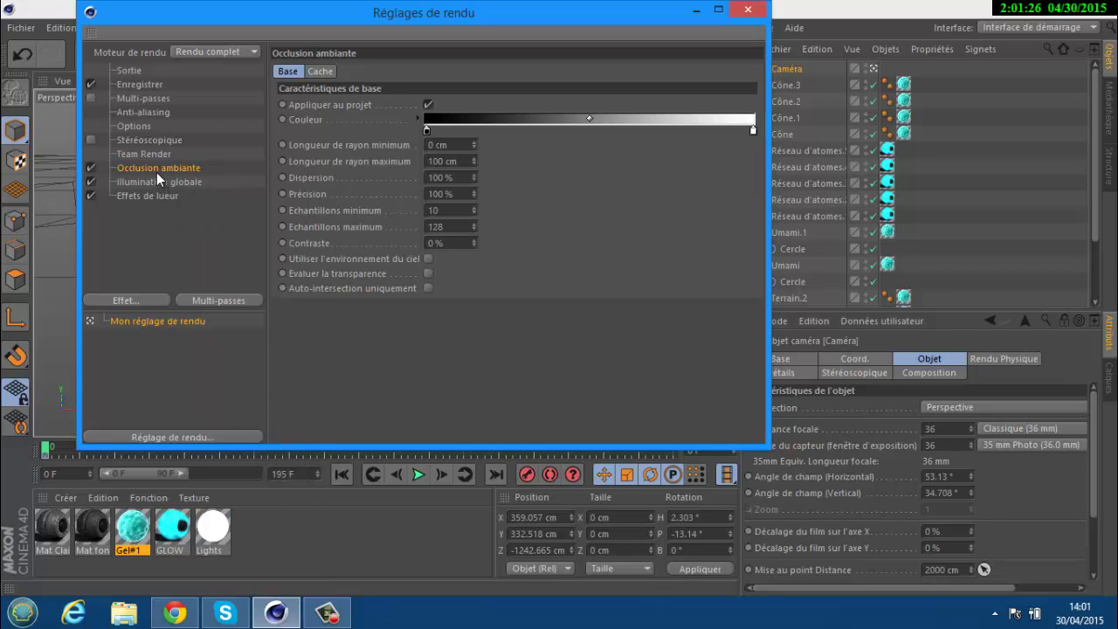
- Check the global illumination sampling and irradiance cache options, the ambient occlusion settings, and the image output size
left_click(160, 182)
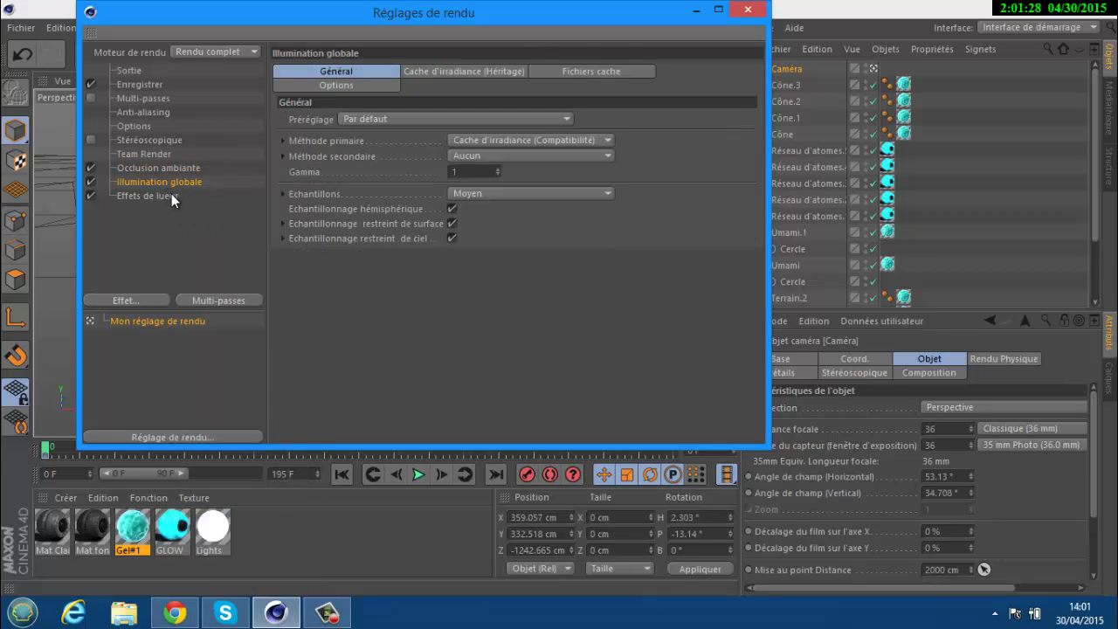
left_click(486, 194)
left_click(481, 311)
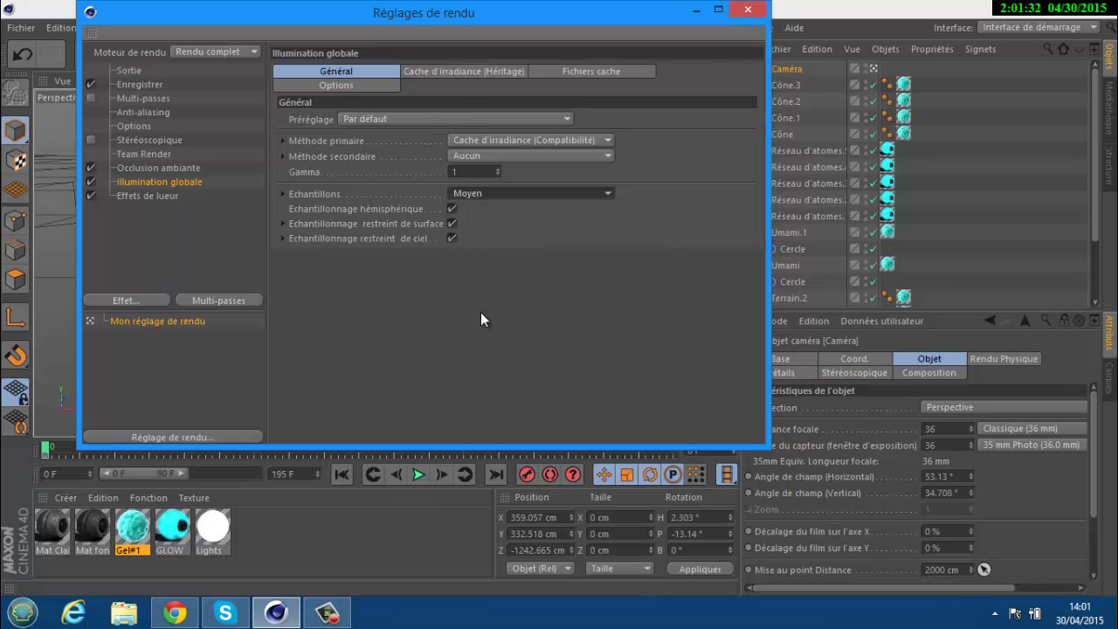
left_click(459, 71)
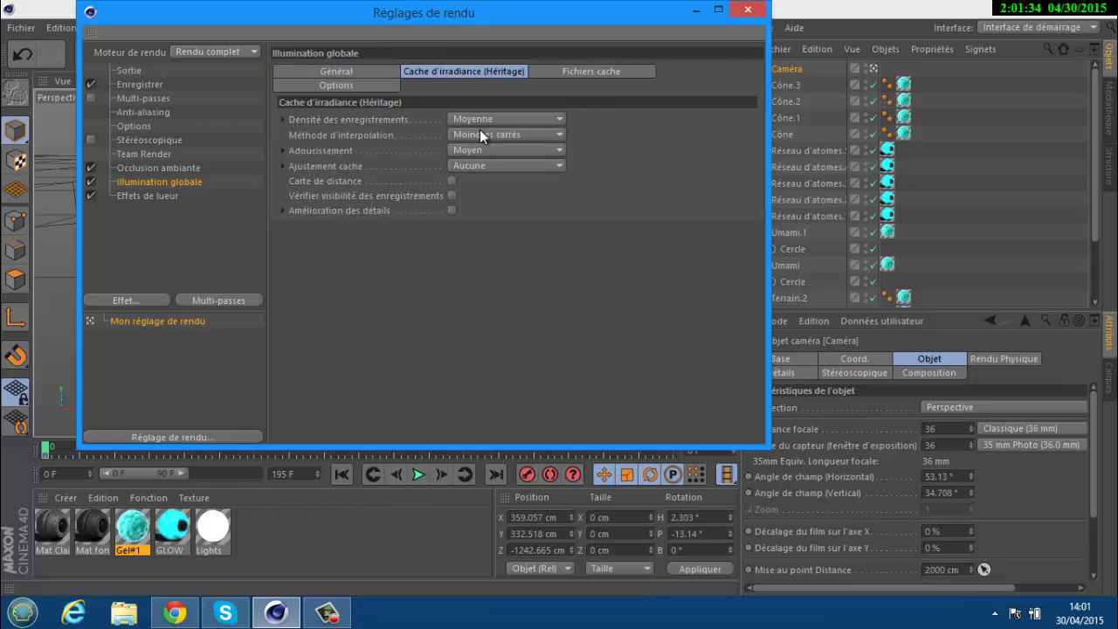
left_click(480, 149)
left_click(474, 151)
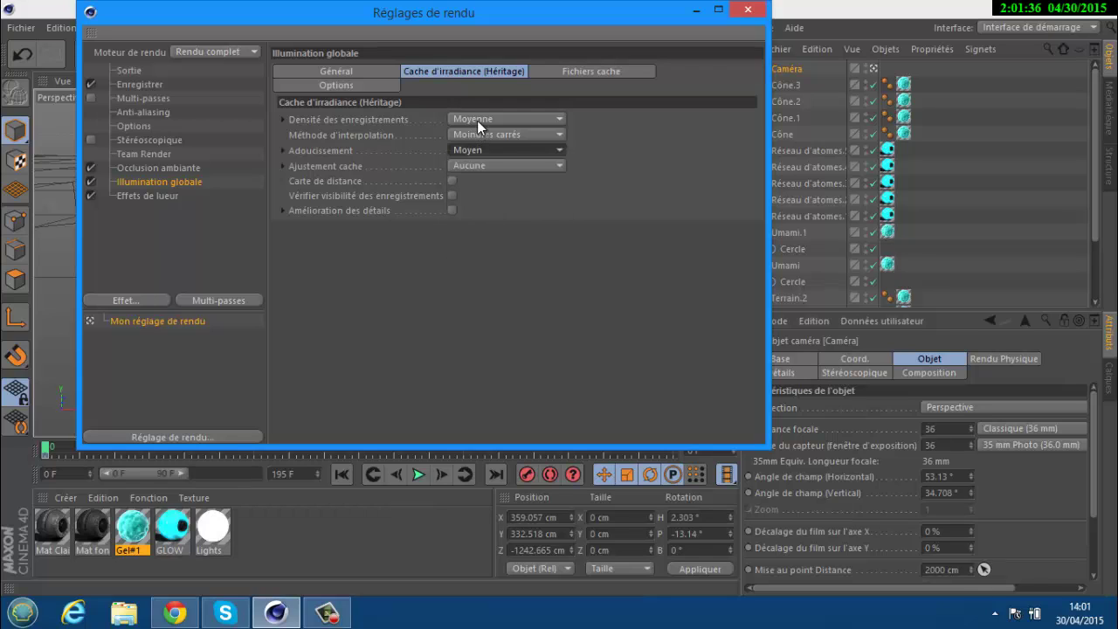
left_click(476, 121)
left_click(495, 262)
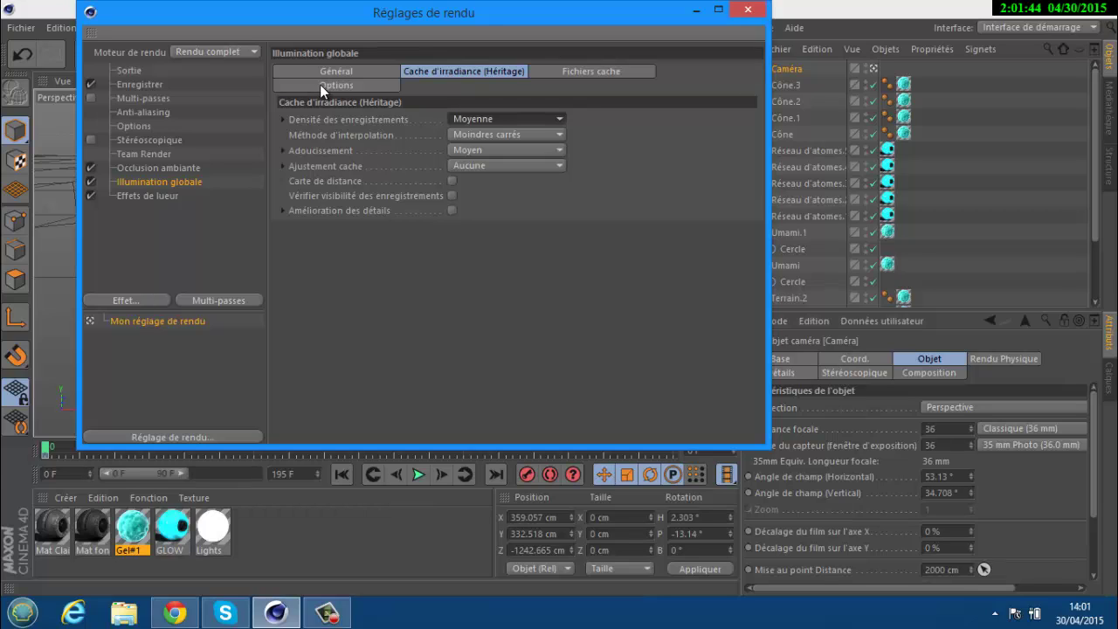
left_click(170, 167)
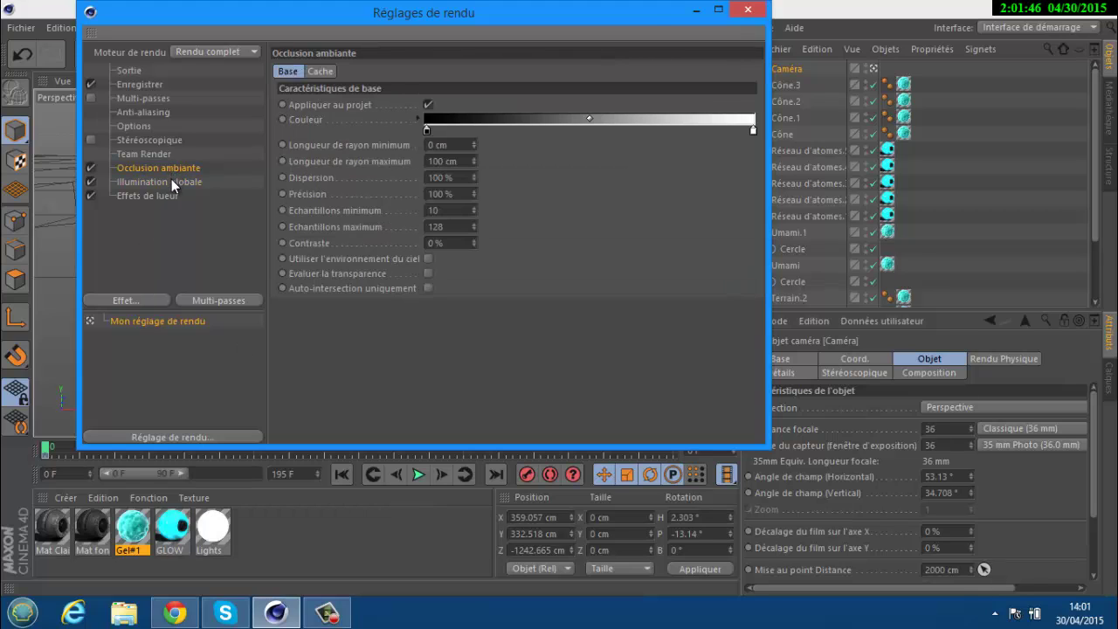
left_click(171, 181)
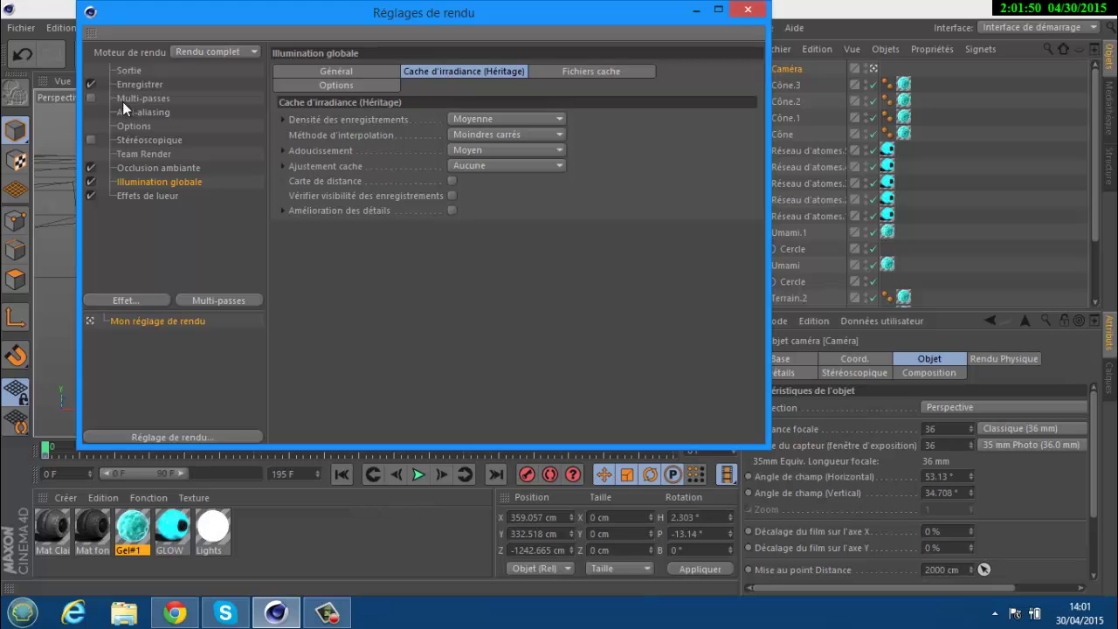
left_click_drag(155, 14, 175, 34)
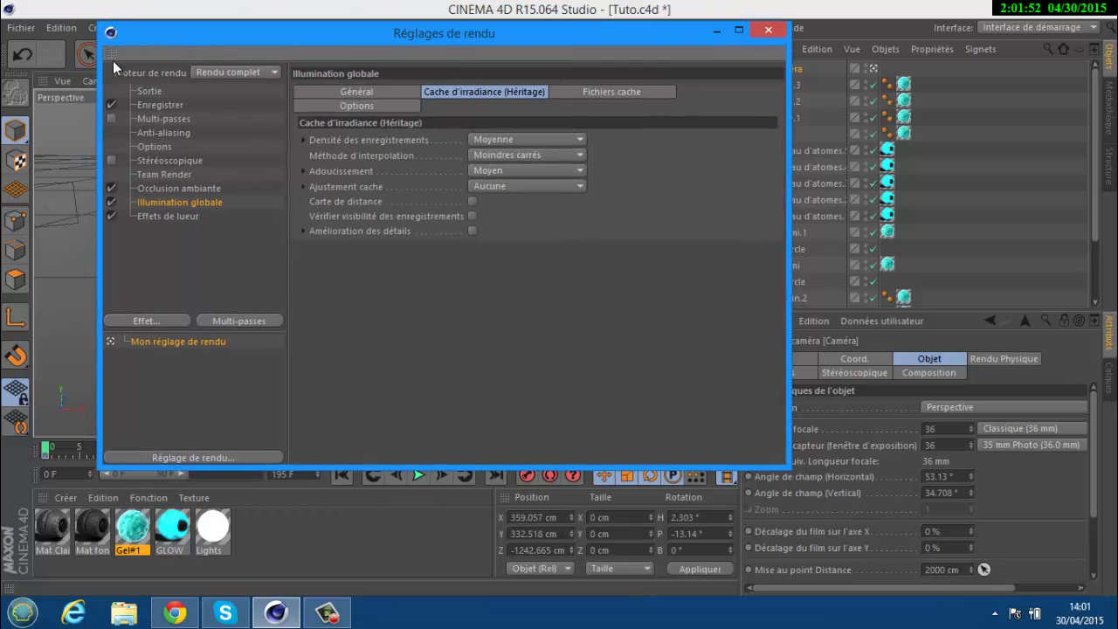
left_click(161, 89)
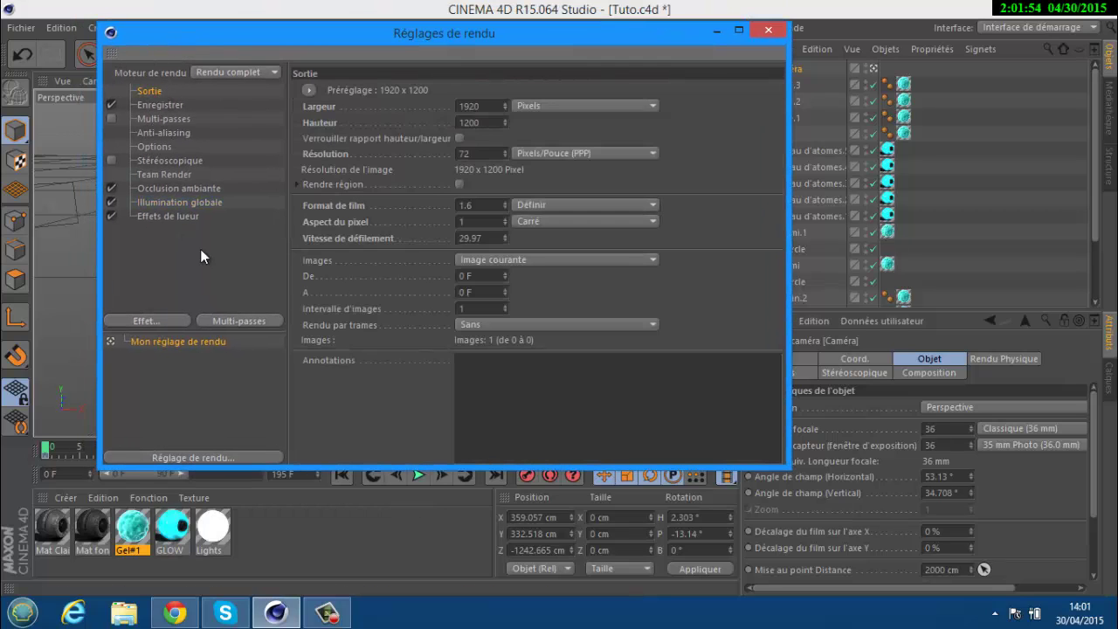
- Close the render settings and save the project
left_click(767, 30)
left_click(21, 28)
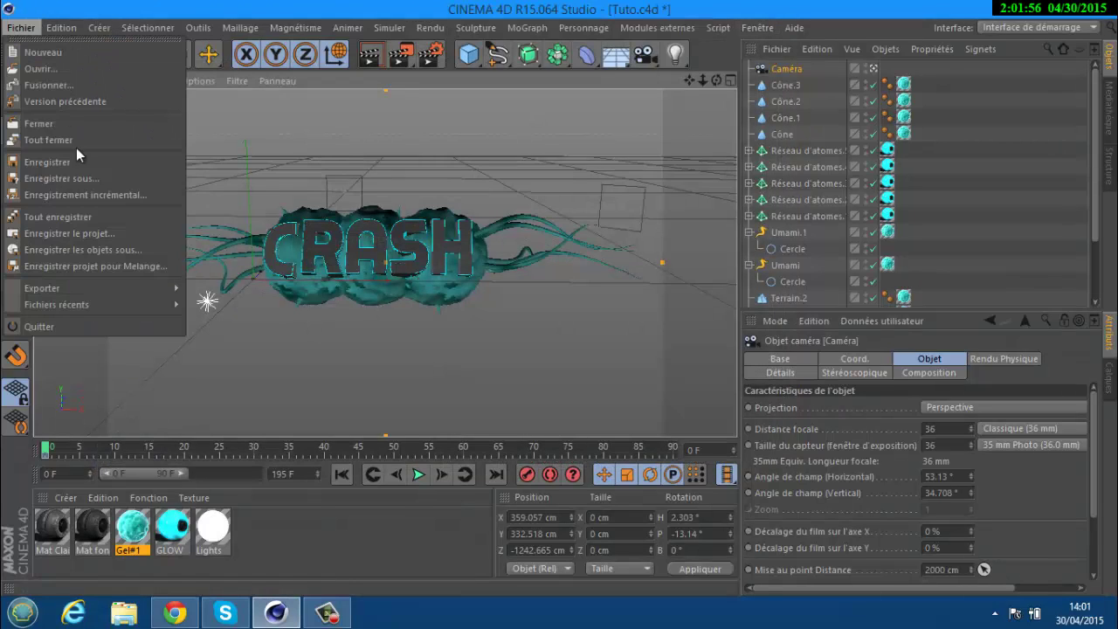
left_click(38, 162)
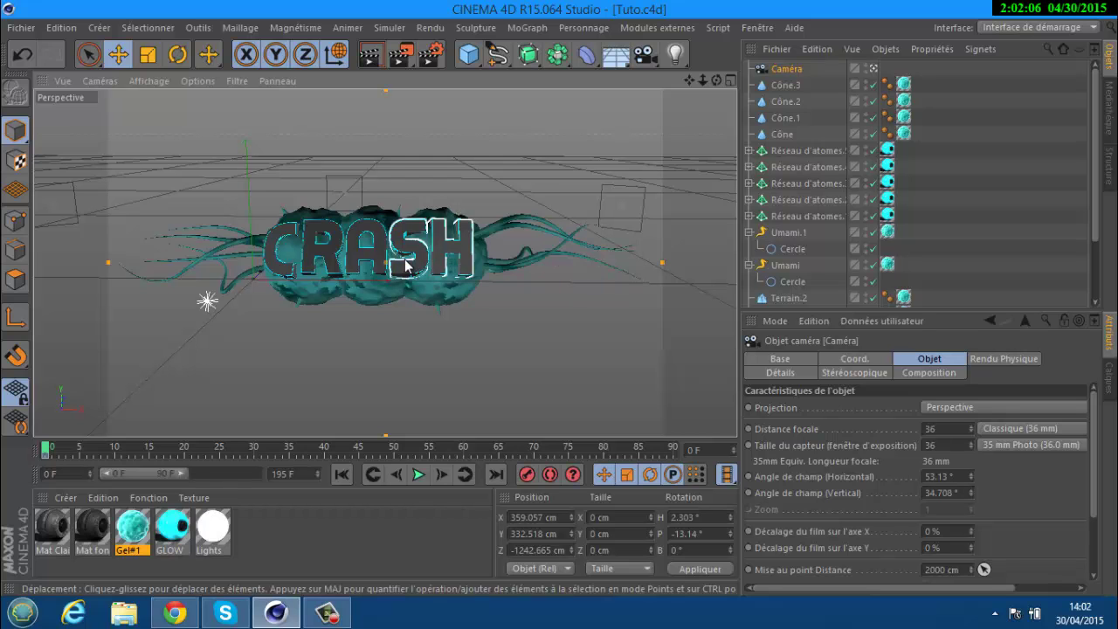
- Render the CRASH scene as the final image in the picture viewer, continuing without the rock3.png texture
left_click(400, 54)
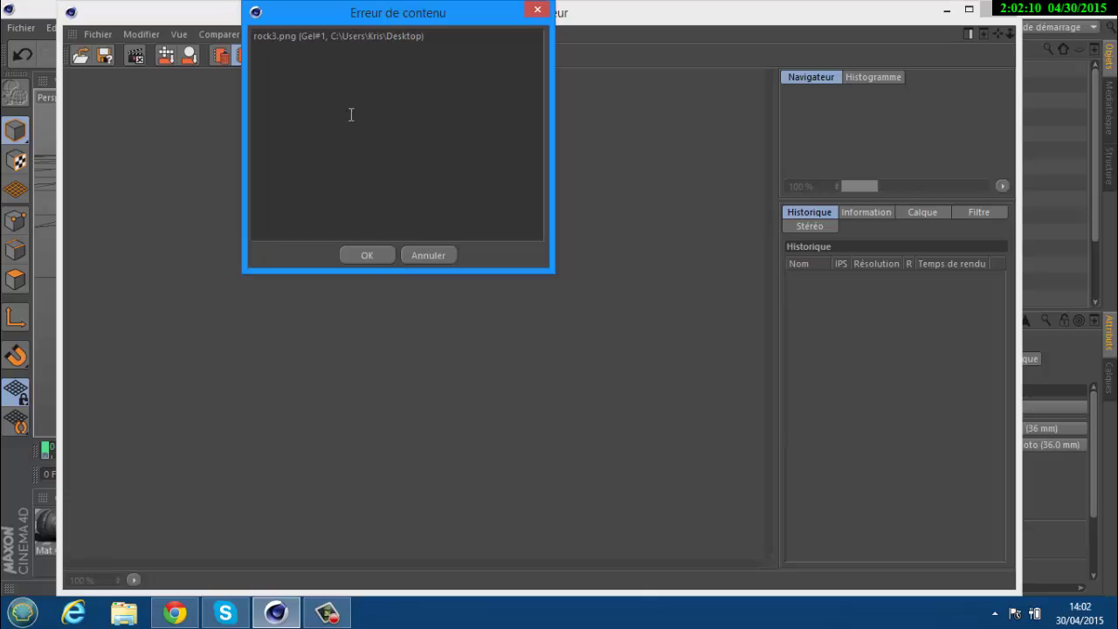
left_click(382, 252)
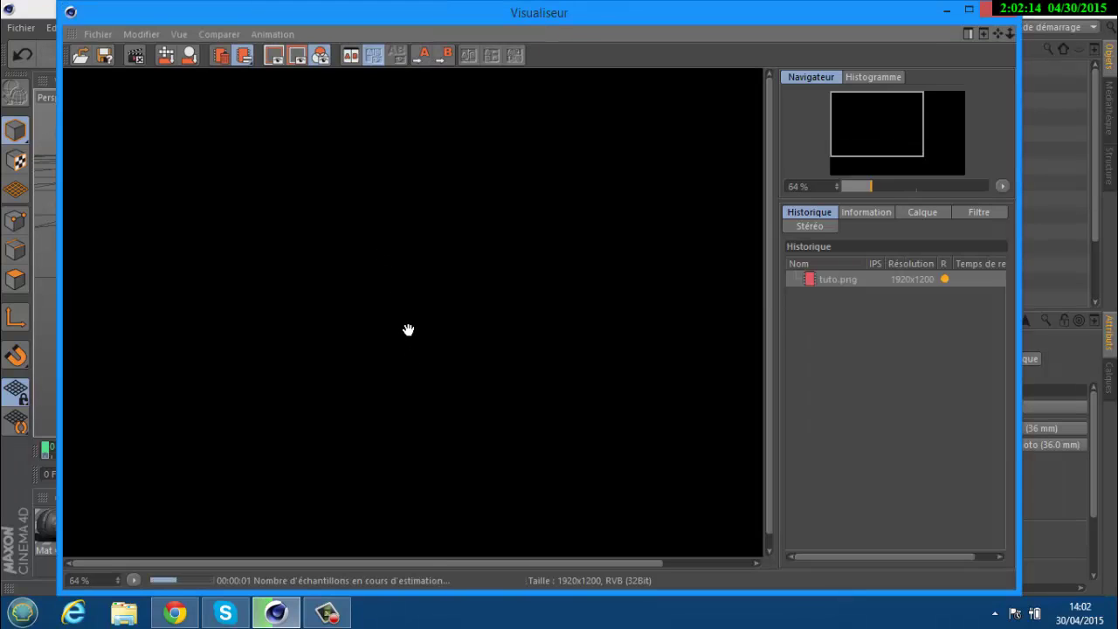
scroll(415, 338, "down", 4)
scroll(417, 340, "down", 1)
scroll(417, 340, "up", 1)
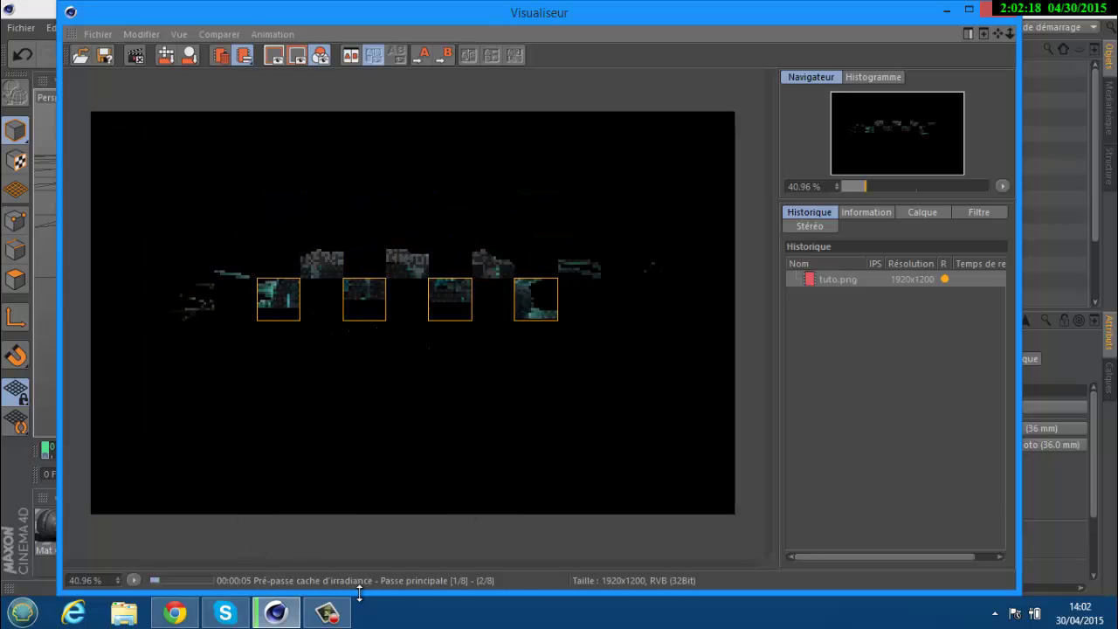
left_click(342, 615)
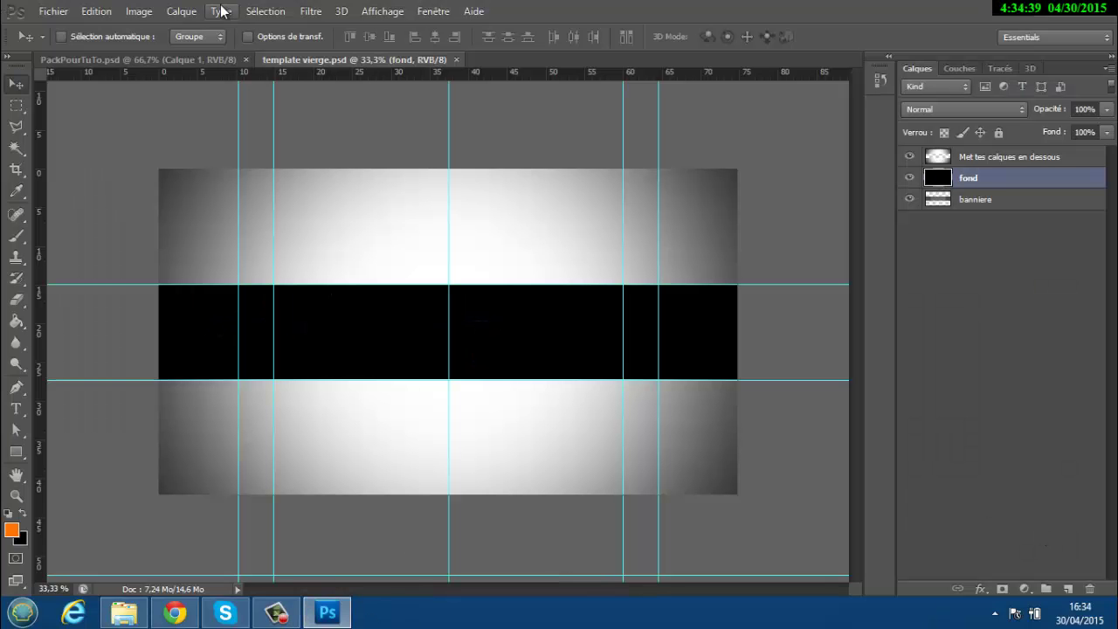
- In Photoshop, place tuto.png from the [TuTo]Bannière Ice Style folder into template vierge.psd, directly above the fond layer
left_click(41, 12)
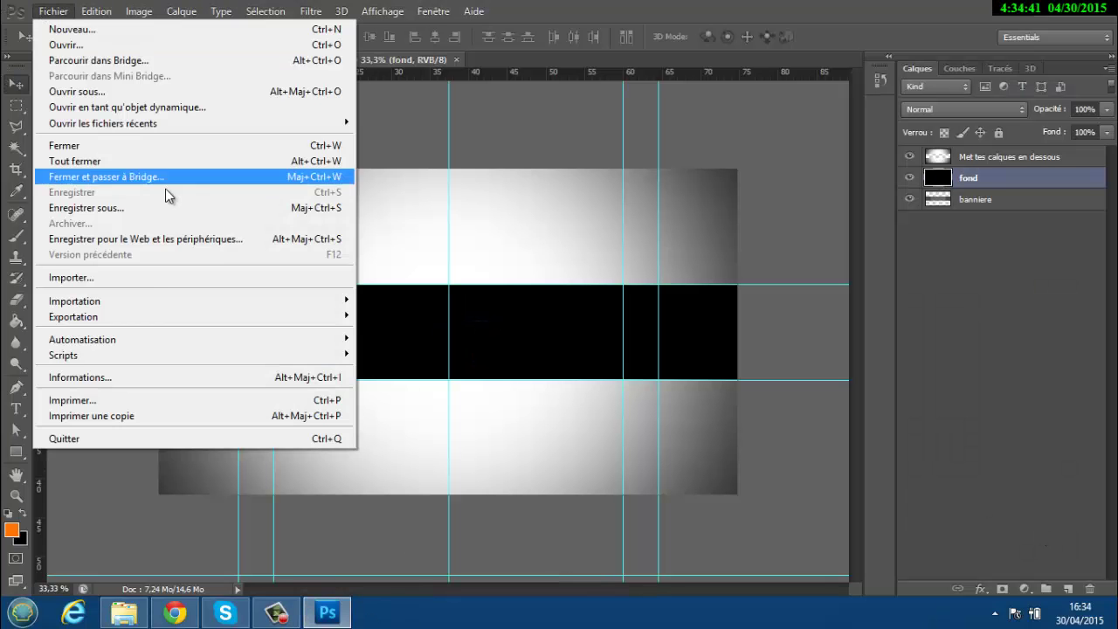
left_click(145, 275)
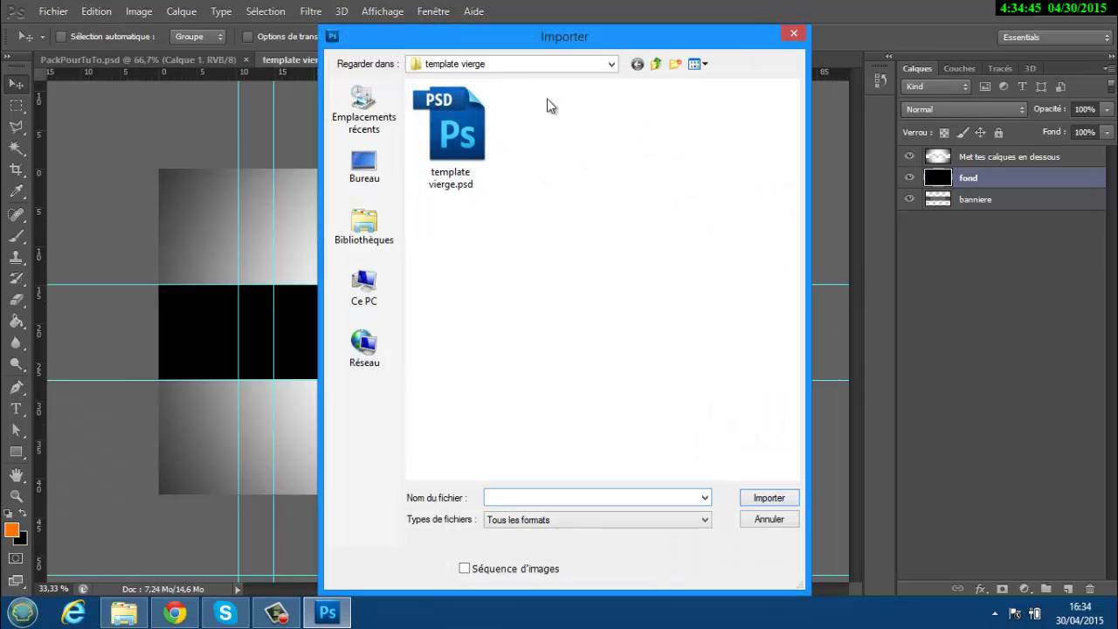
left_click(655, 64)
left_click(655, 65)
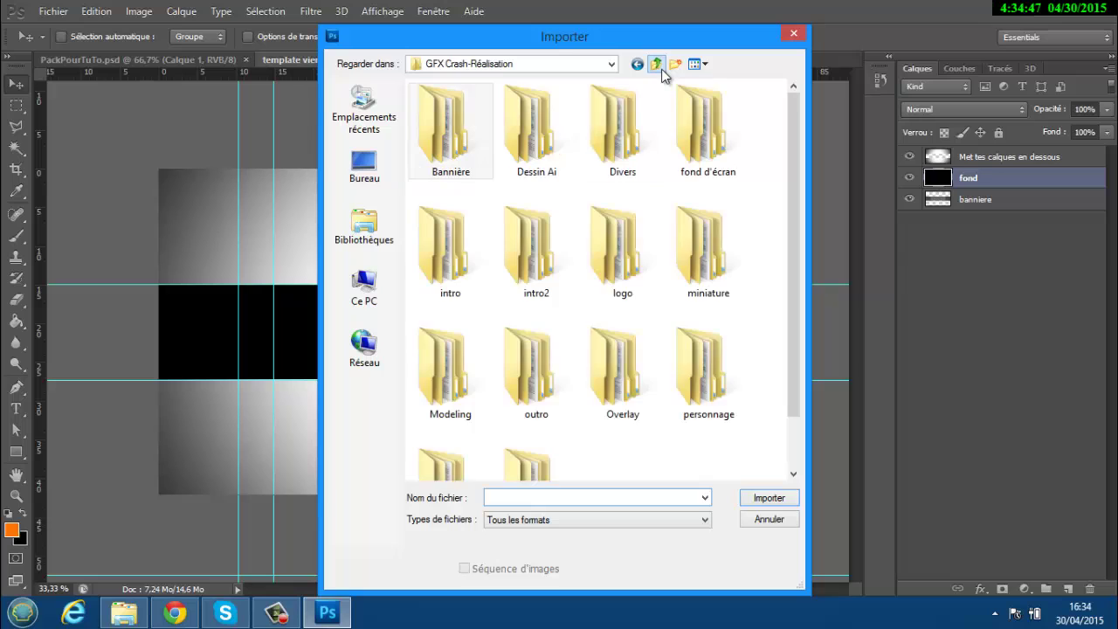
left_click(656, 65)
left_click(656, 64)
left_click(656, 65)
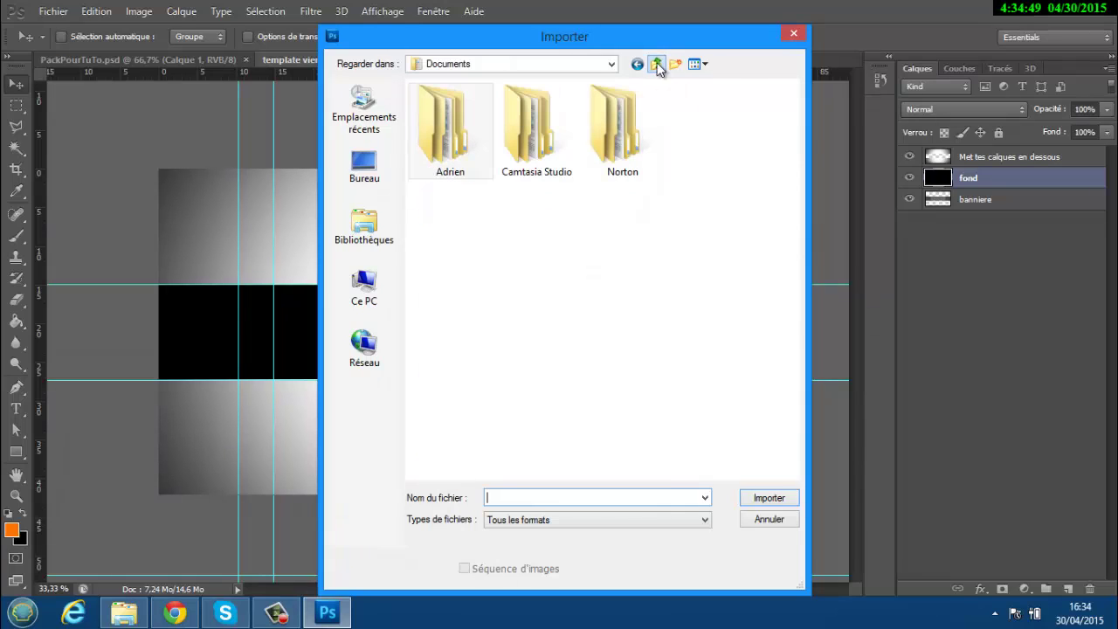
double_click(451, 142)
double_click(618, 129)
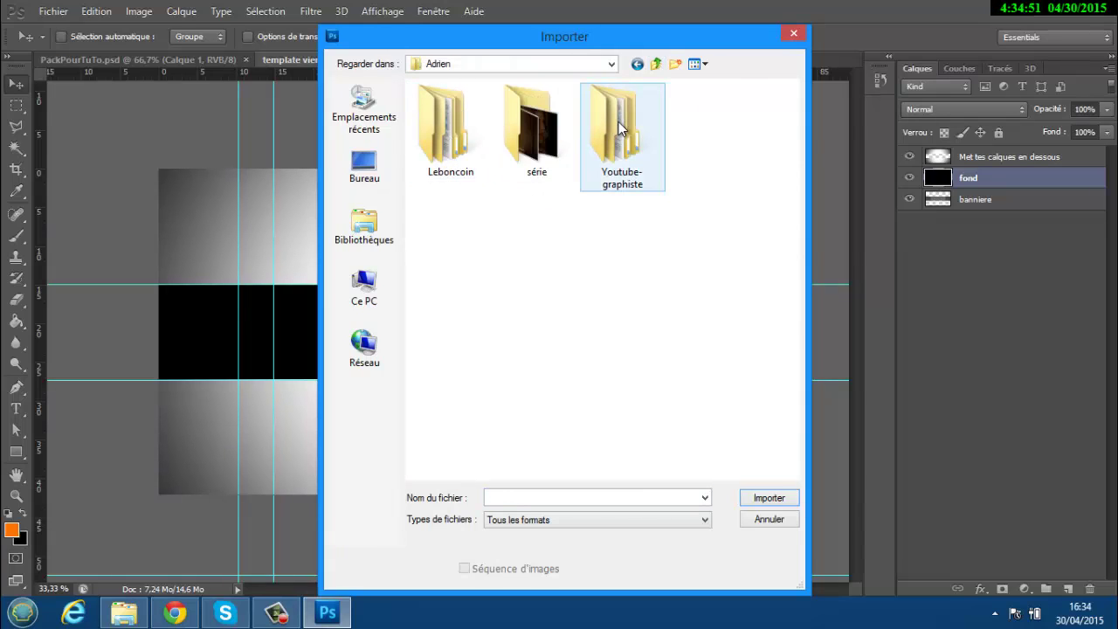
double_click(620, 245)
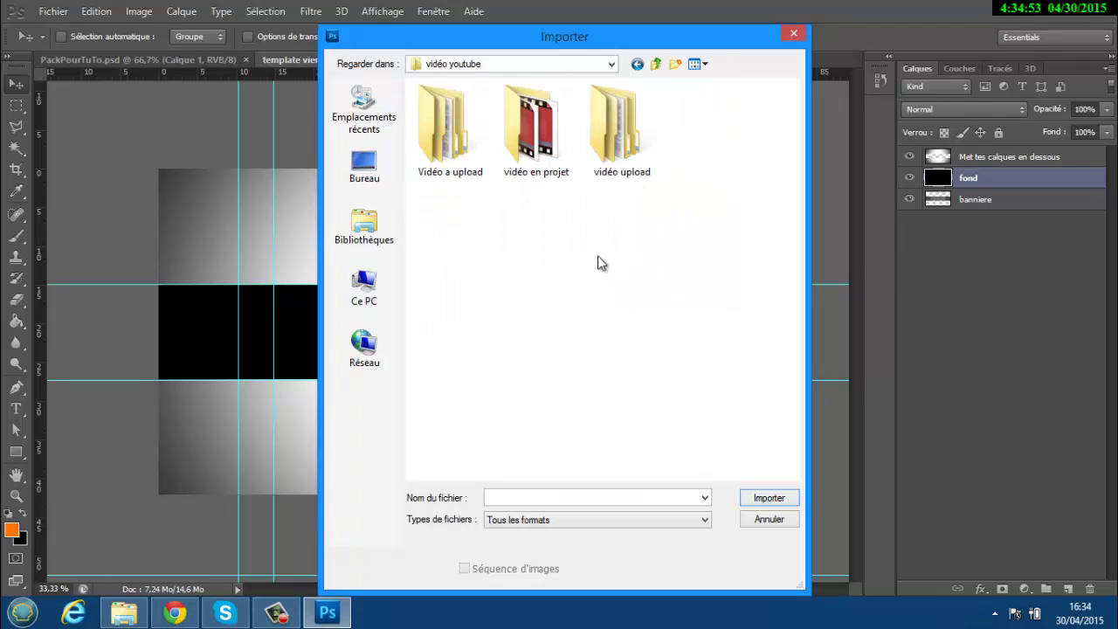
double_click(536, 135)
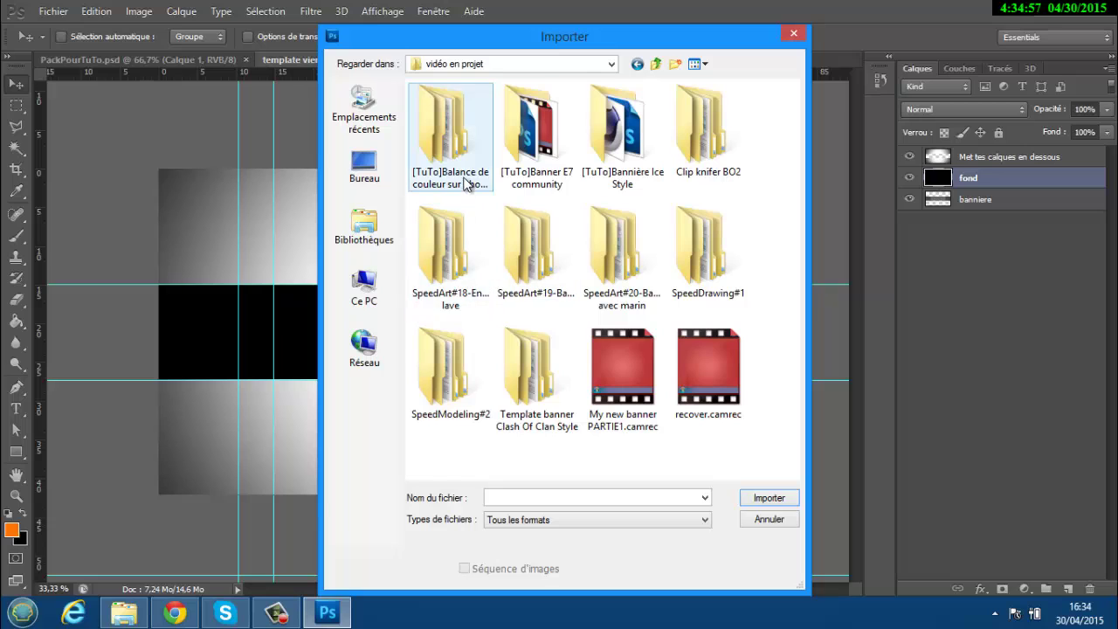
double_click(630, 145)
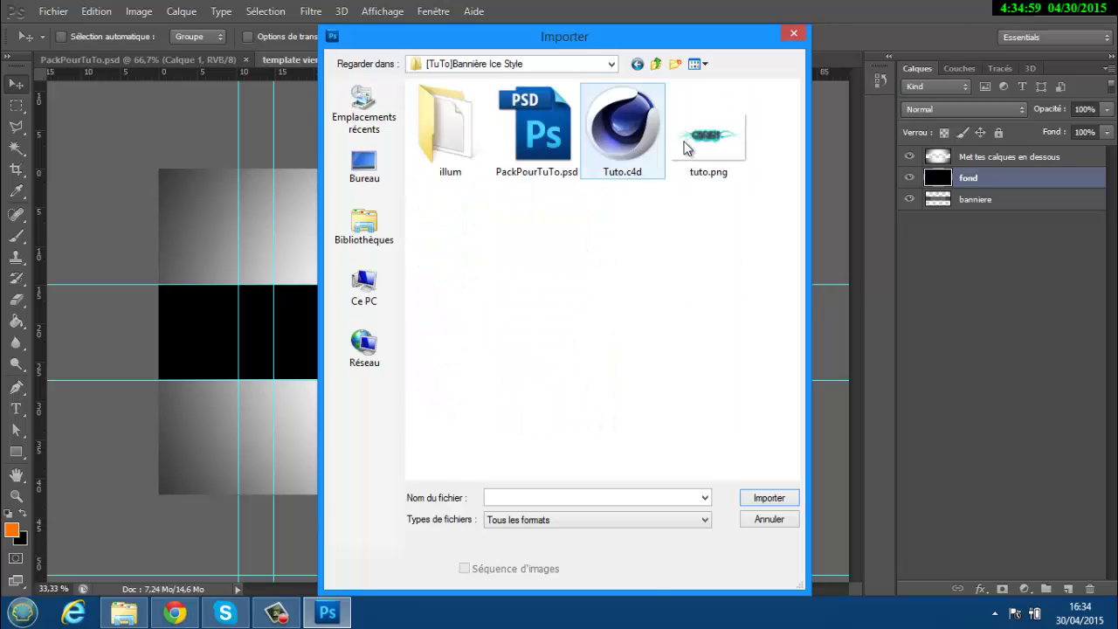
double_click(711, 137)
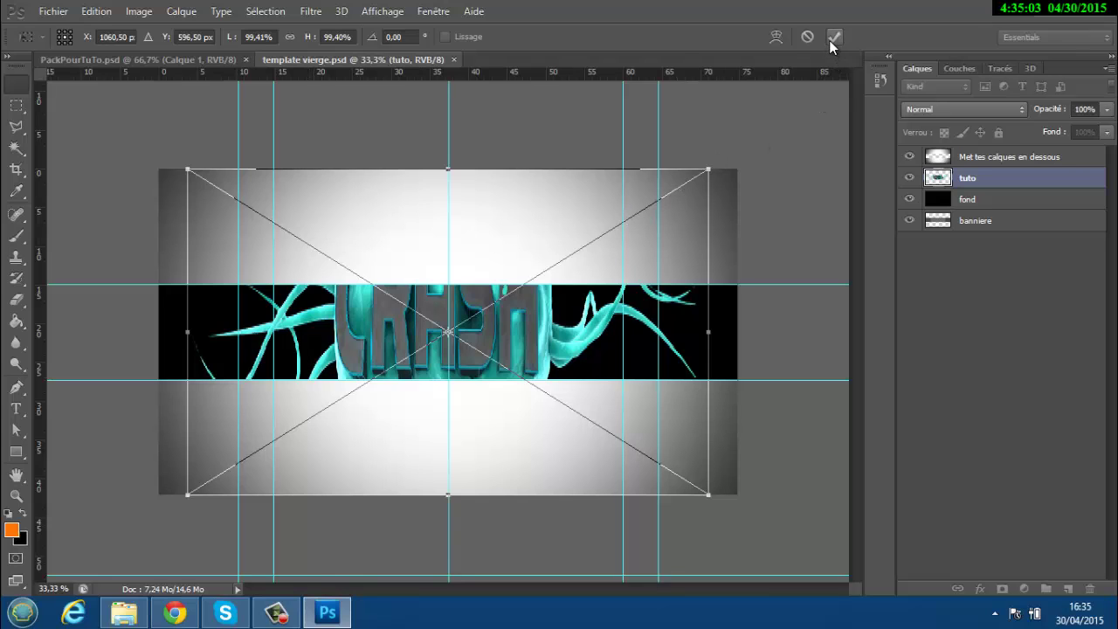
left_click(829, 38)
- Enlarge the placed tuto image to about 103.9% and move it to about X 1077.5, Y 632.5 px over the black band
left_click_drag(516, 330, 519, 337)
key("ctrl+t")
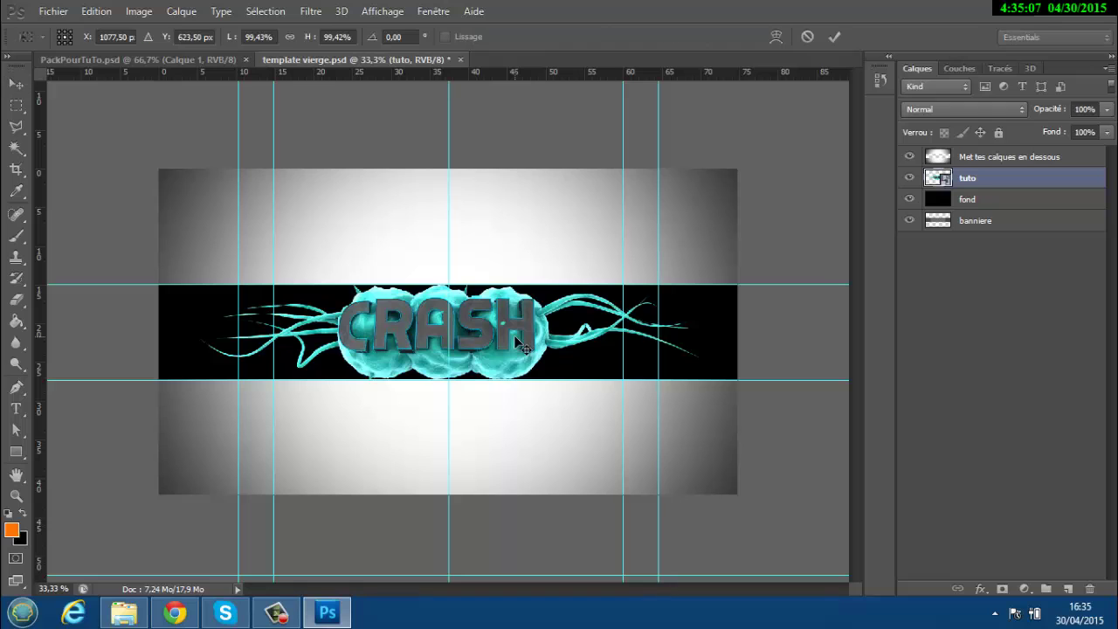
left_click_drag(715, 174, 738, 113)
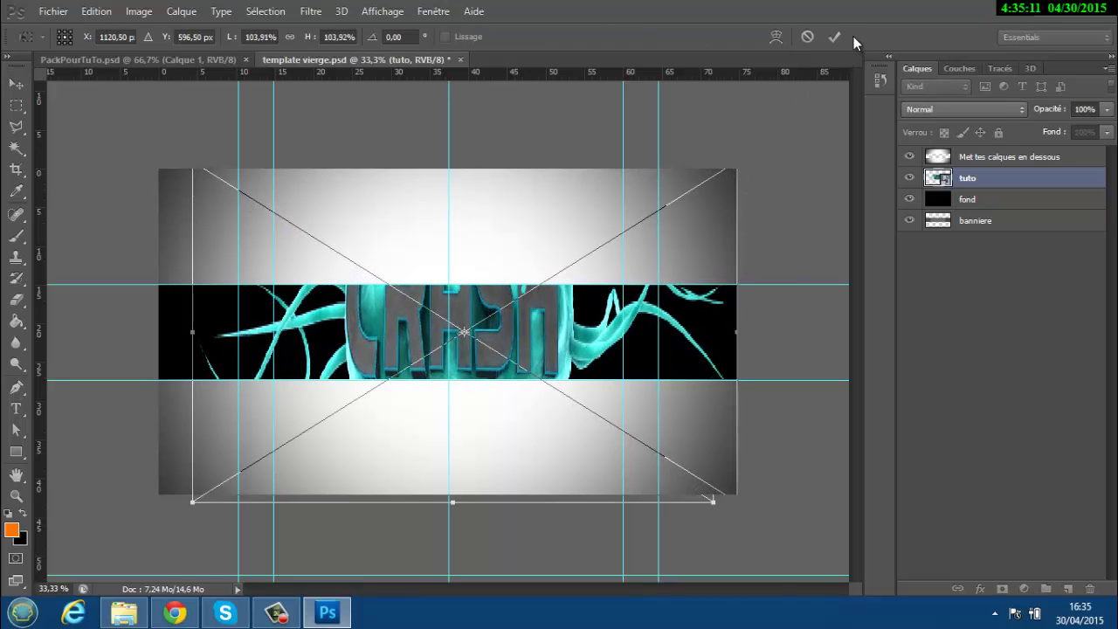
left_click(834, 37)
left_click_drag(511, 345, 498, 344)
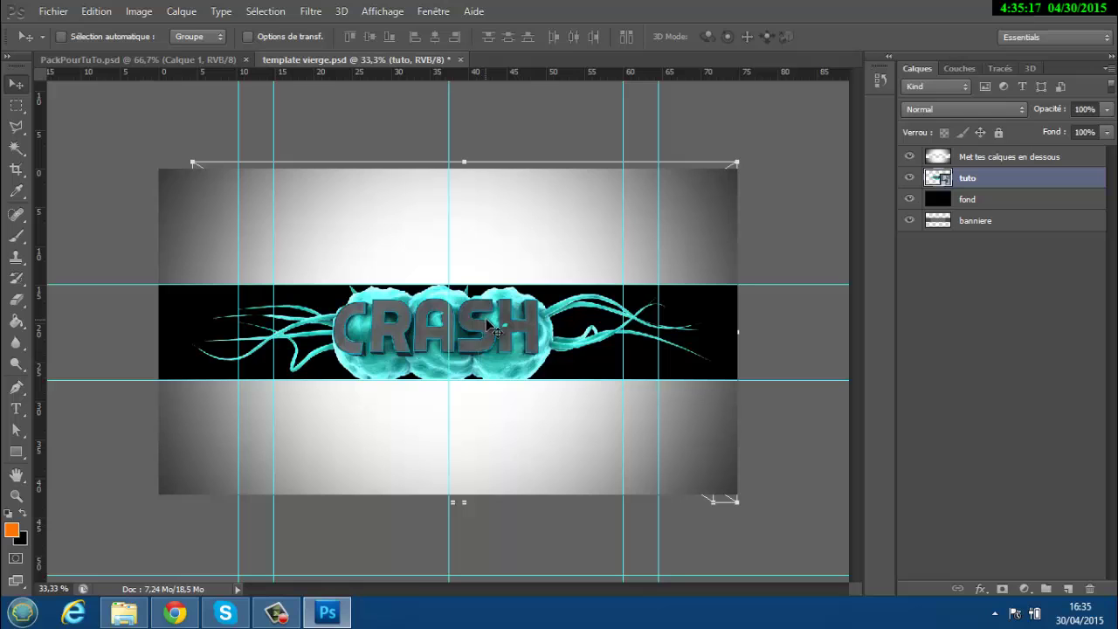
- Enlarge the tuto layer to about 109.4% and reposition it over the black band at about X 1087.5, Y 633.5 px
key("ctrl+t")
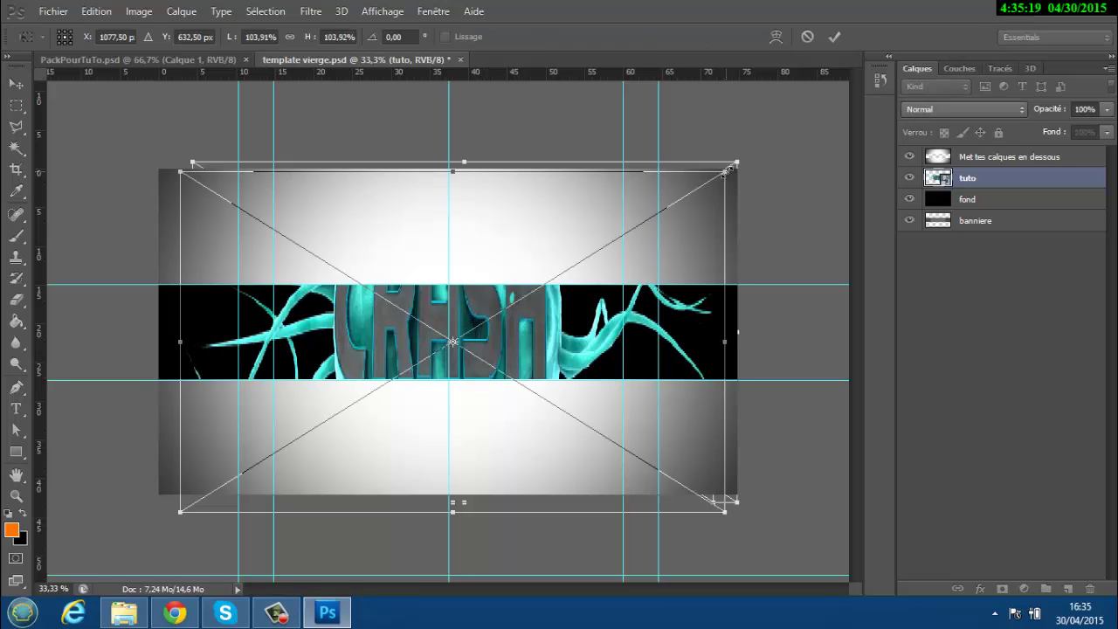
left_click_drag(726, 171, 751, 147, "shift")
left_click_drag(568, 316, 556, 320)
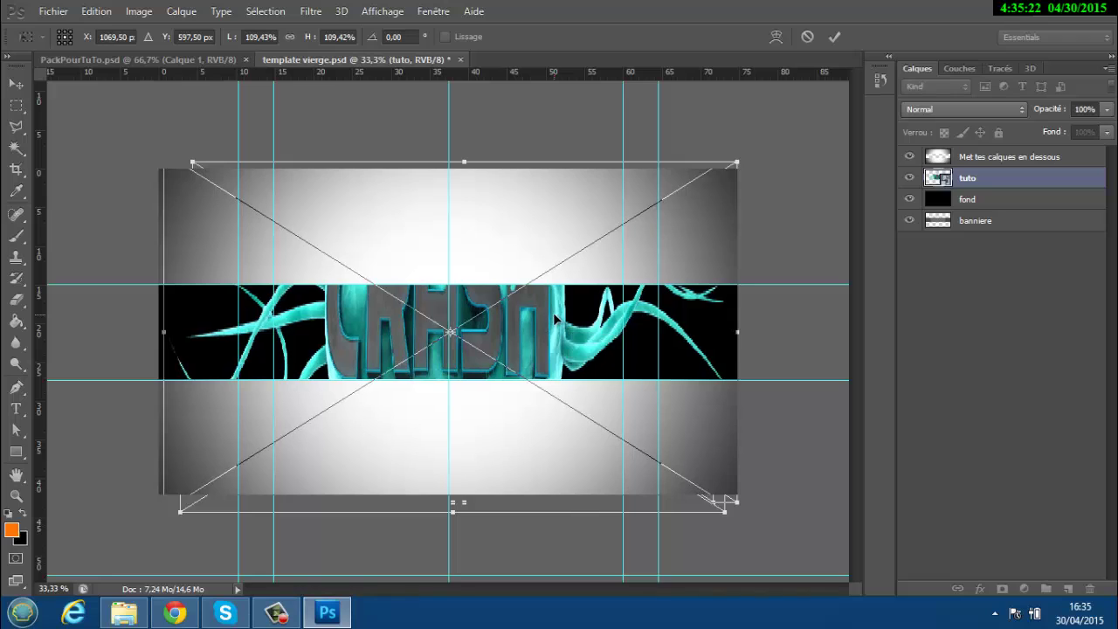
left_click(833, 37)
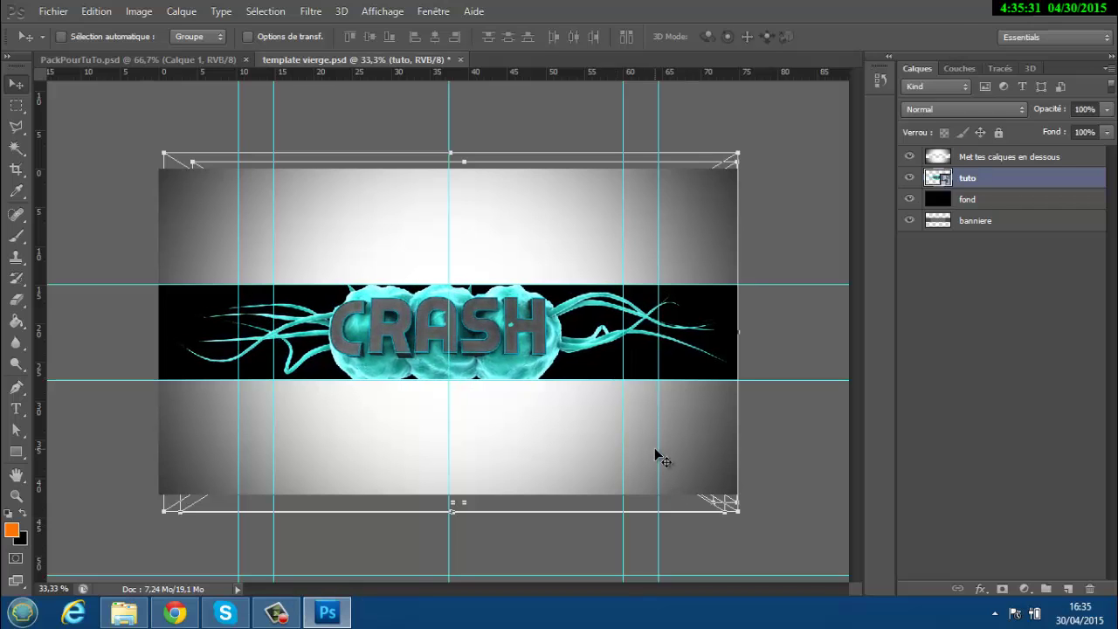
- Nudge the tuto layer left to about X 1069.5 px to centre the CRASH logo in the band
key("ctrl+t")
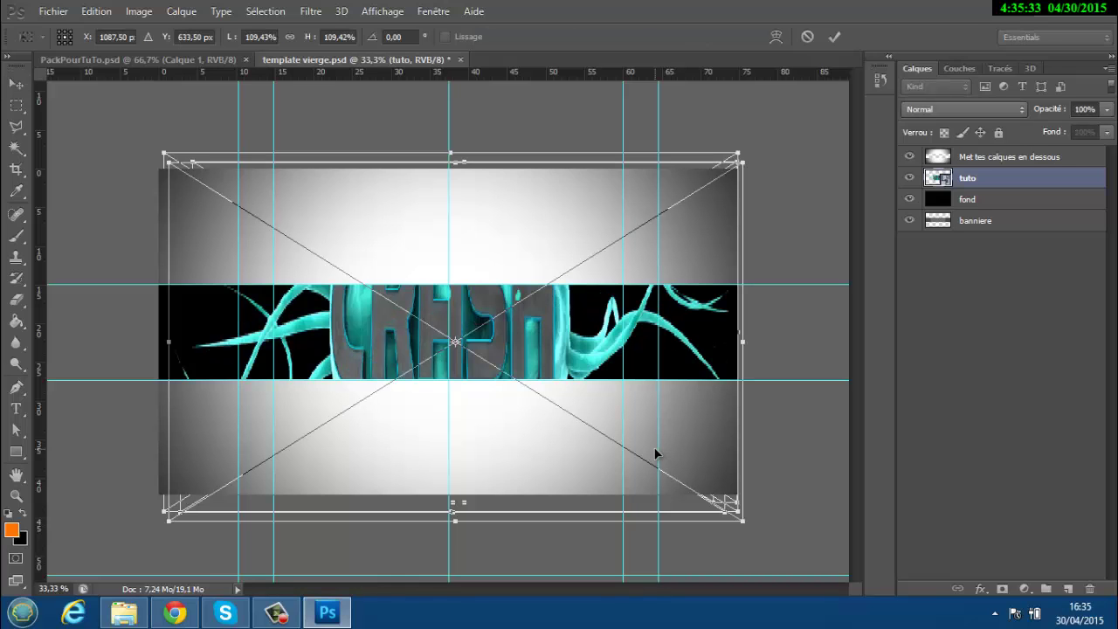
key("Left")
key("Left")
key("Left")
key("Left")
key("Left")
key("Left")
key("Left")
key("Left")
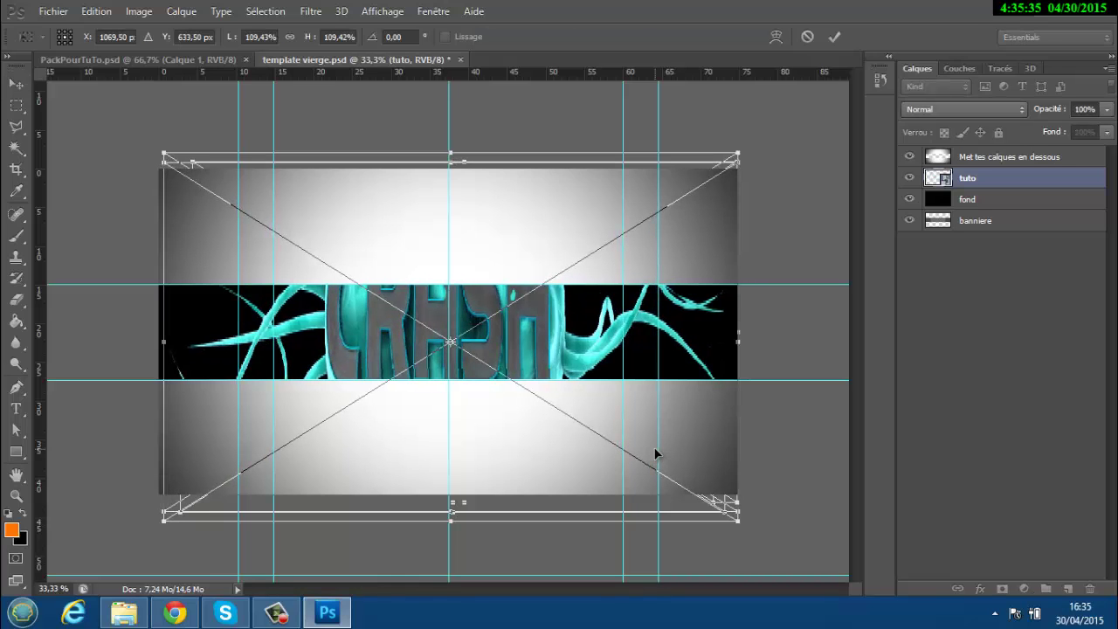
left_click(832, 38)
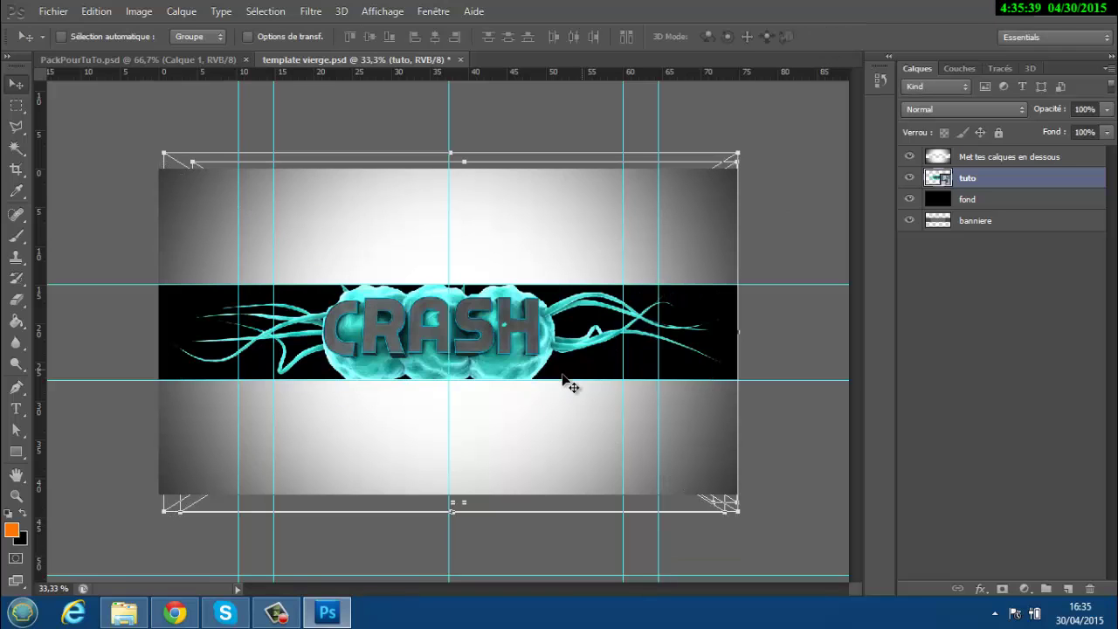
- Rename the tuto layer as Render and rasterize it
double_click(973, 178)
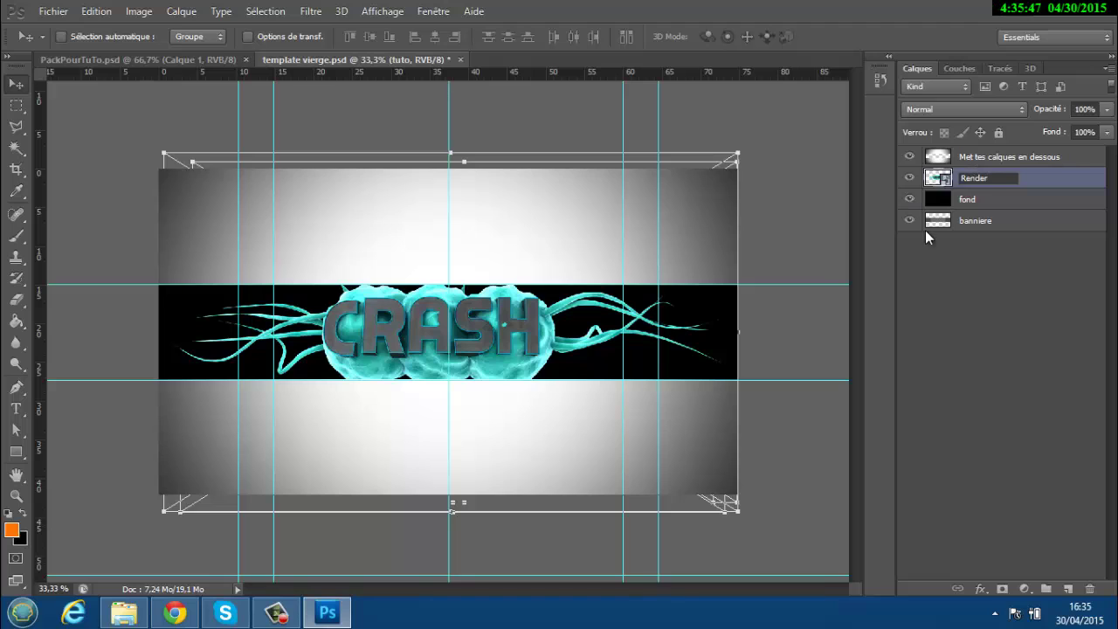
left_click(951, 258)
left_click(972, 181)
right_click(972, 181)
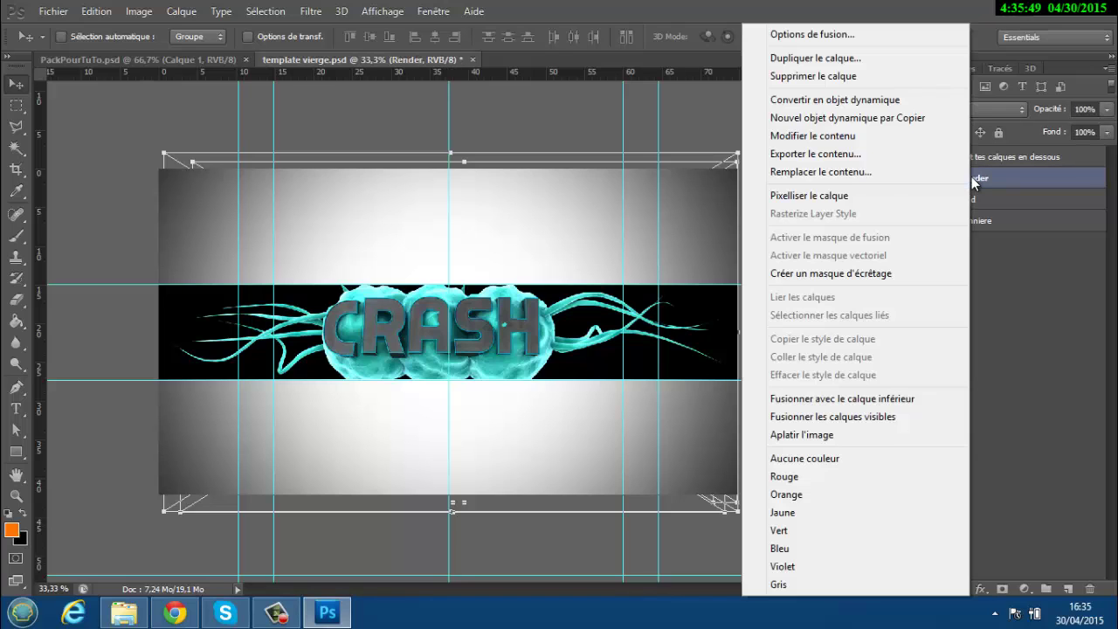
left_click(854, 194)
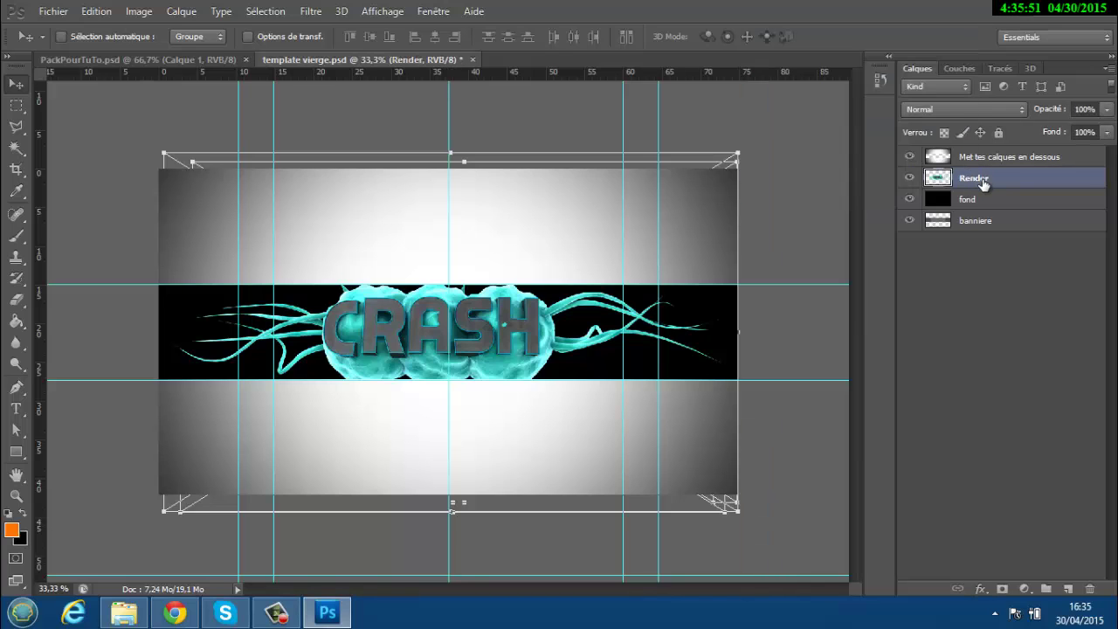
- Apply Contour lumineux (Epaisseur 2, Luminosité 6, Lissage 5) to a duplicate of the Render layer and set its opacity to 15%
key("ctrl+j")
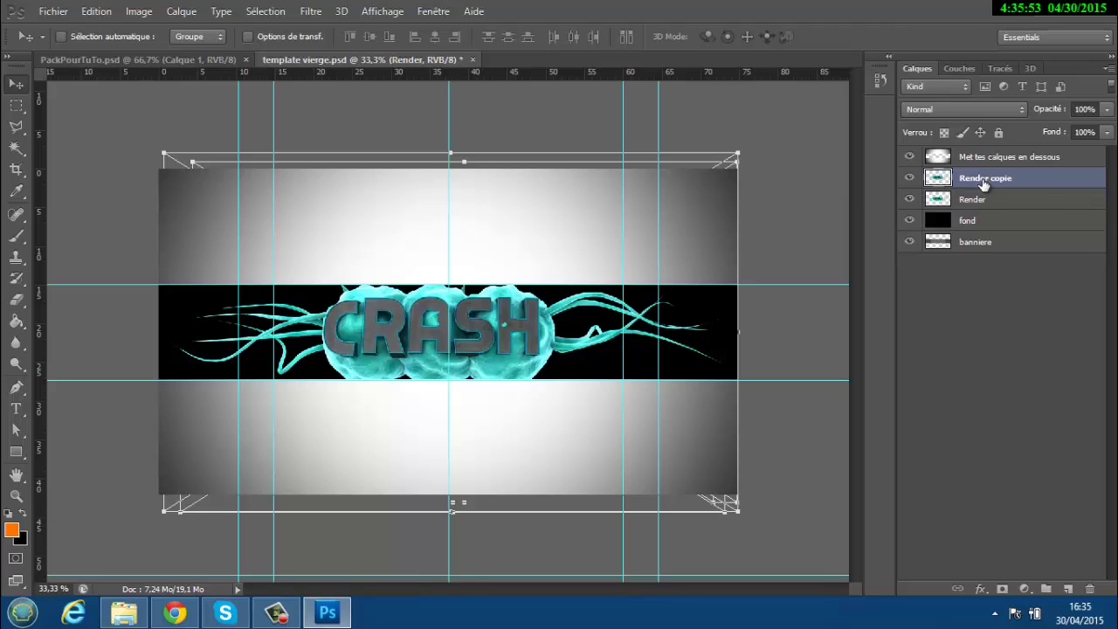
left_click(307, 10)
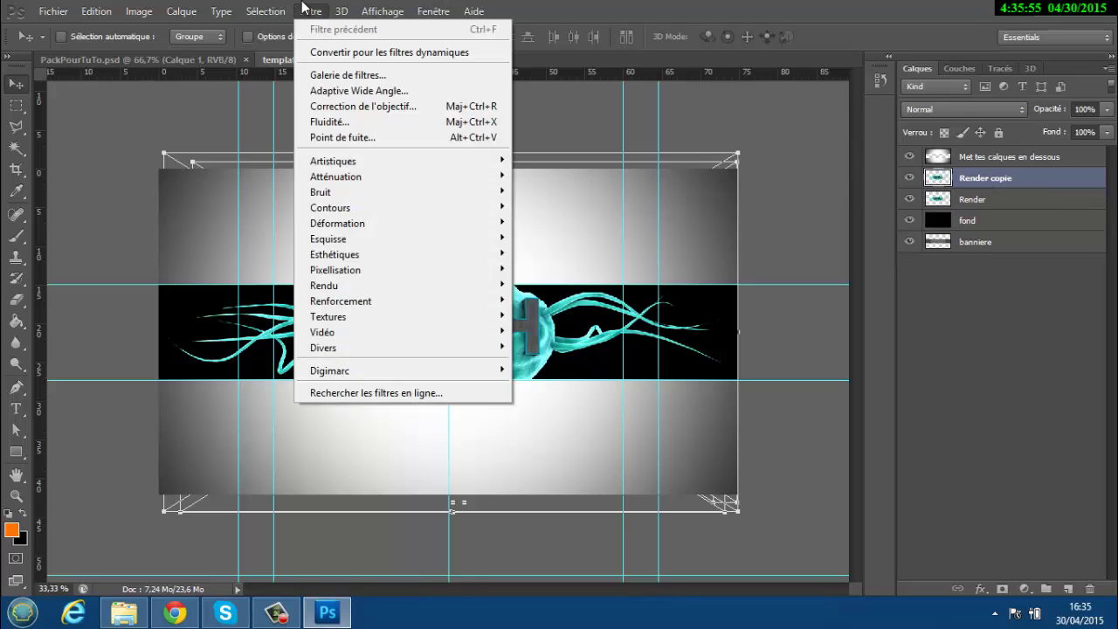
left_click(356, 75)
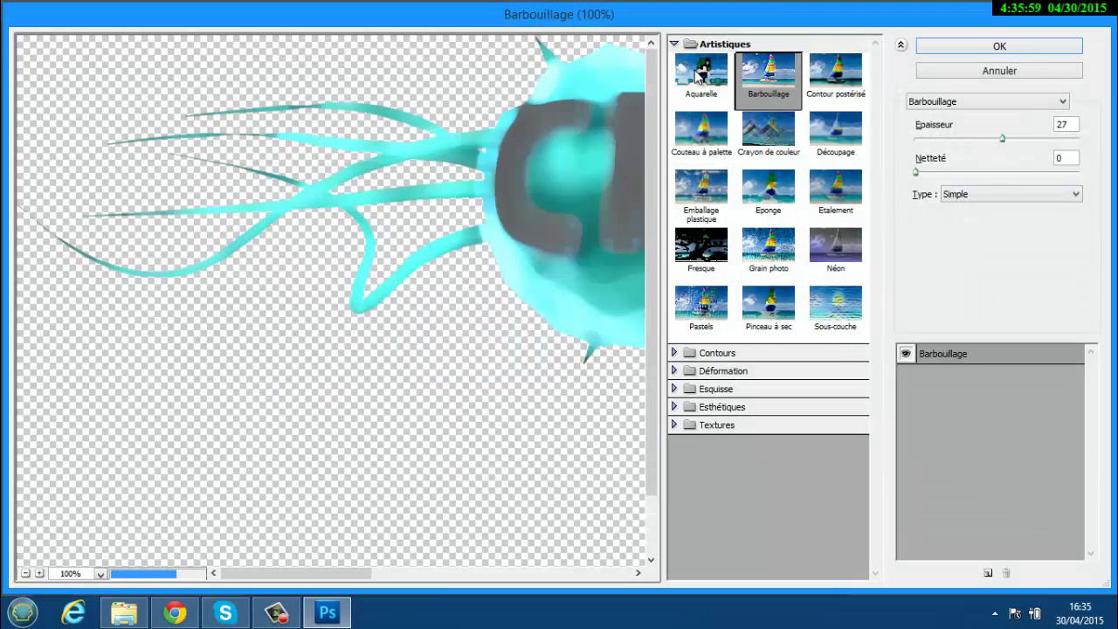
left_click(710, 407)
left_click(702, 434)
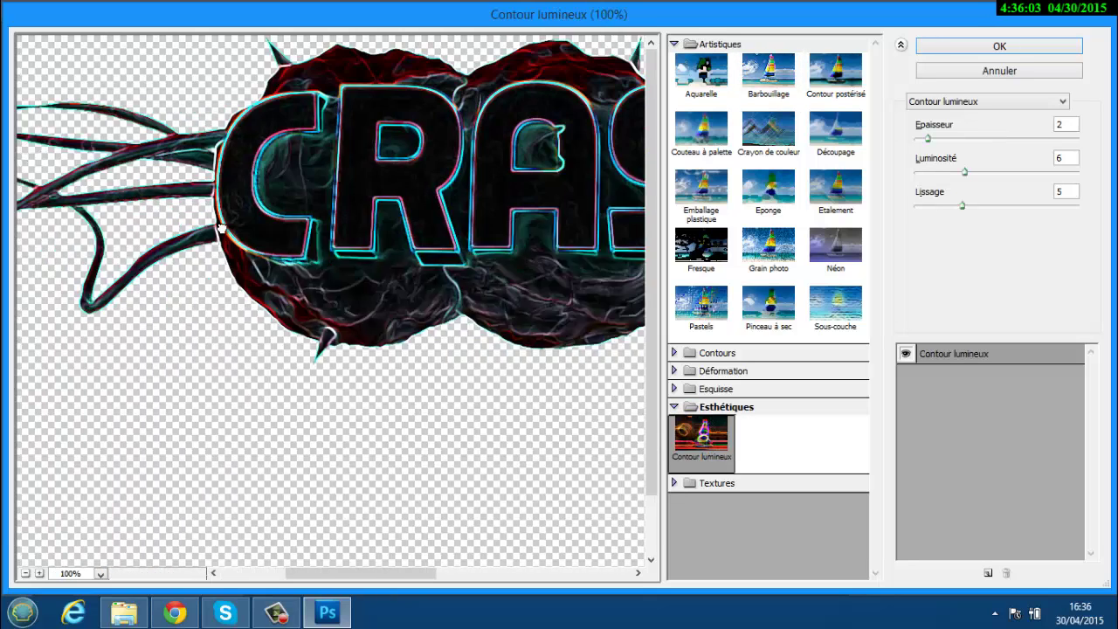
left_click_drag(222, 228, 187, 234)
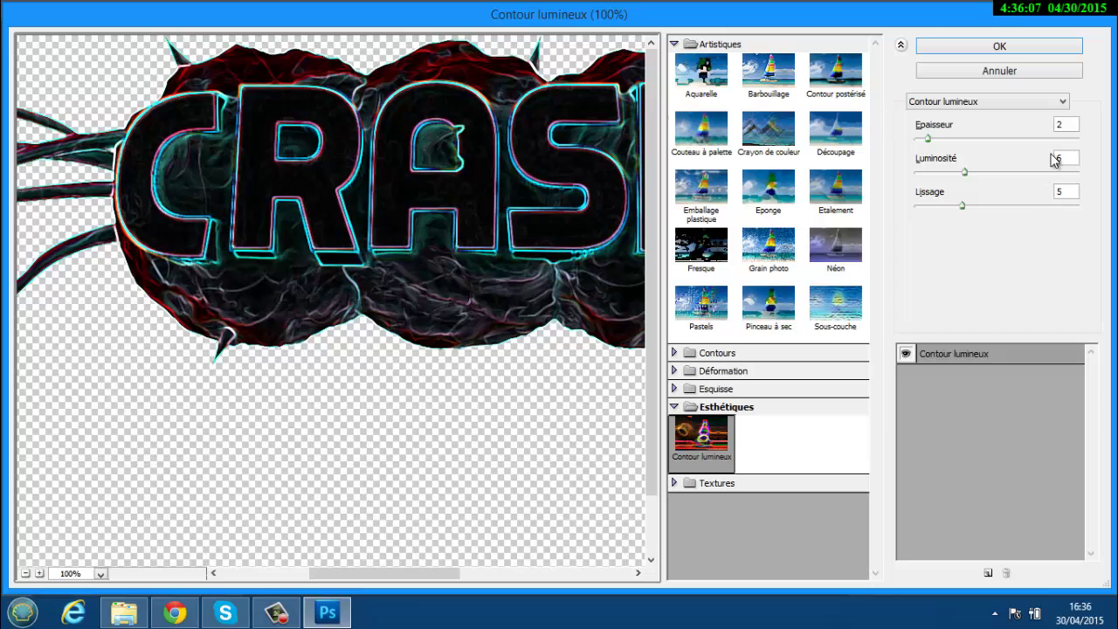
left_click(988, 47)
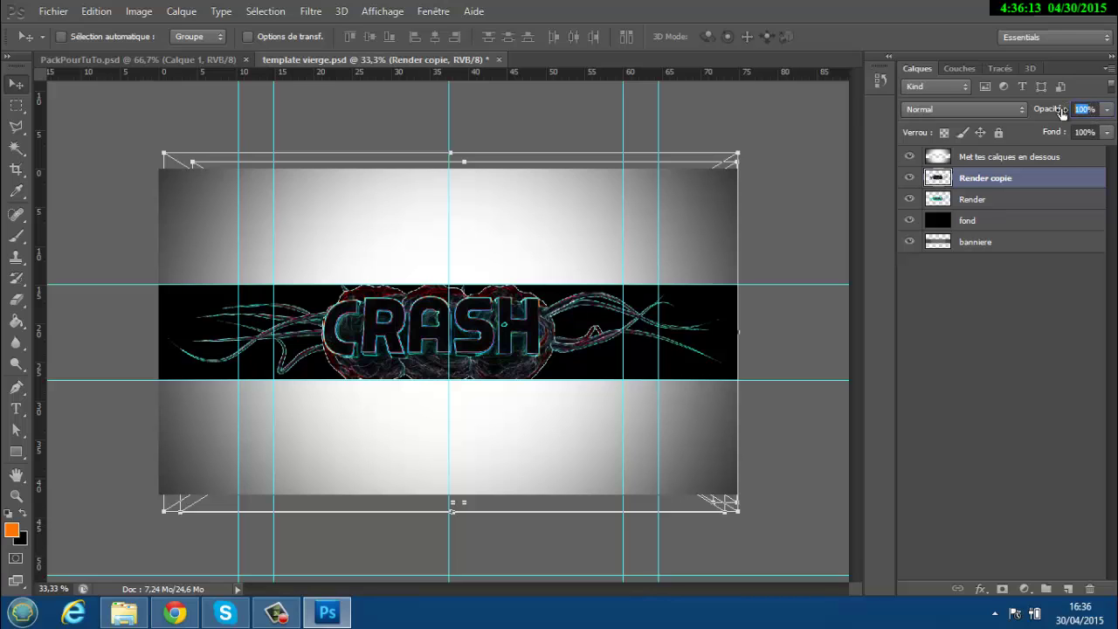
type("15")
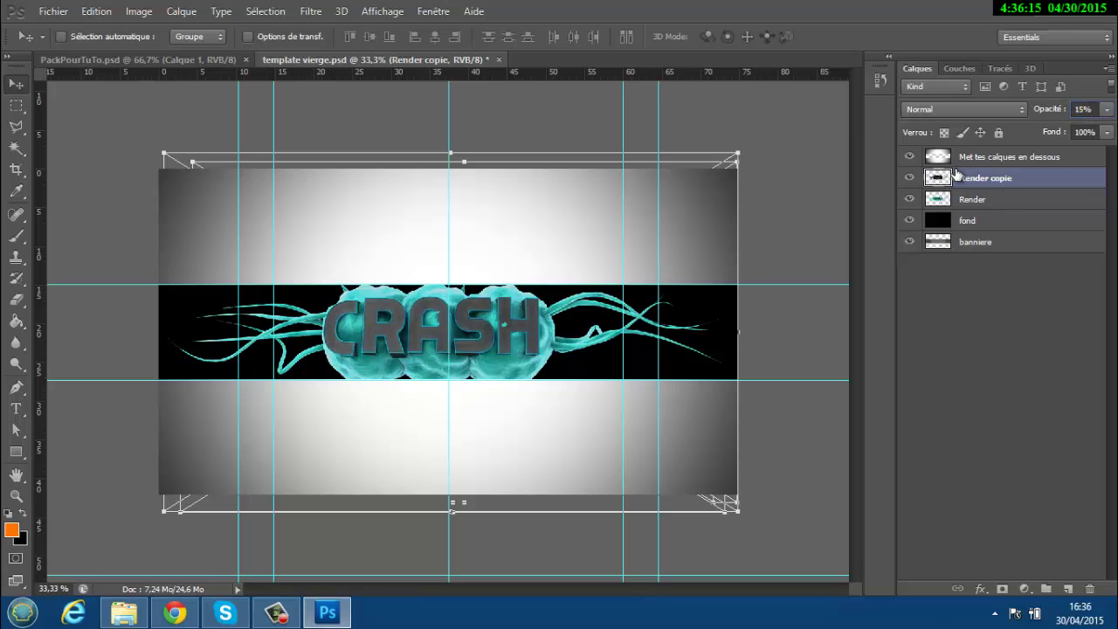
- Apply Contour accentué (Epaisseur 1, Luminosité 43, Lissage 15) to a second duplicate of the Render layer and set its opacity to 15%
left_click(979, 200)
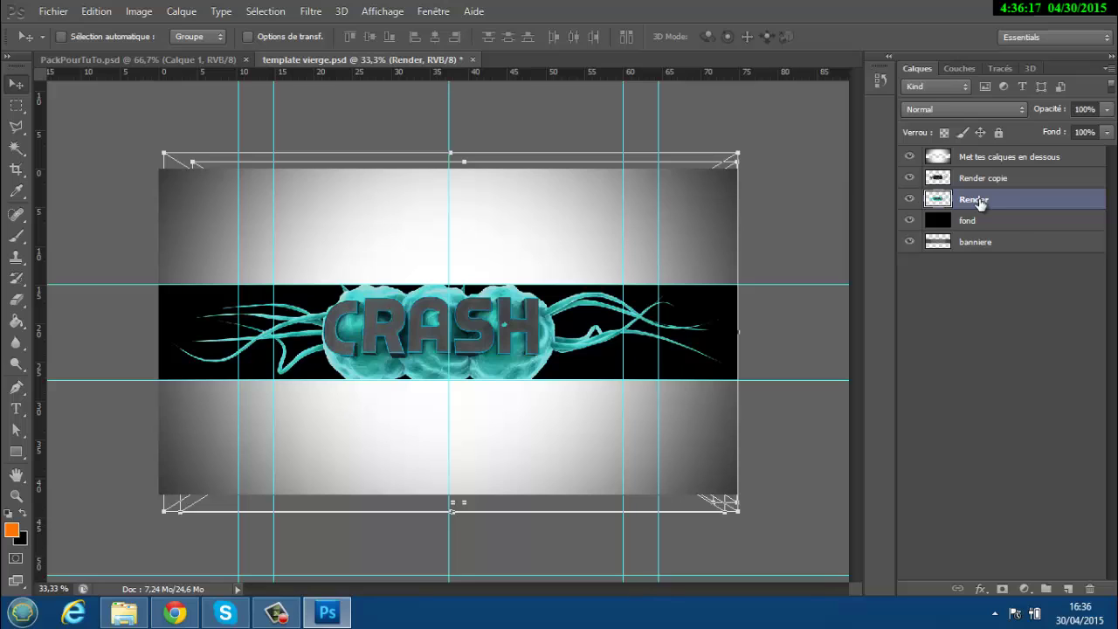
key("ctrl+j")
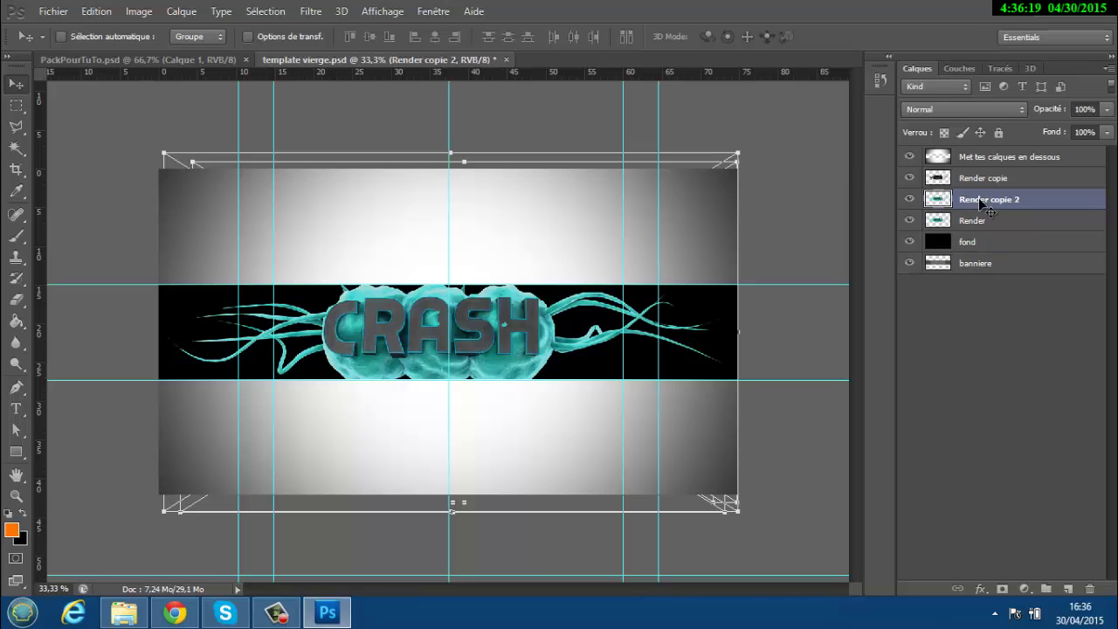
left_click(310, 10)
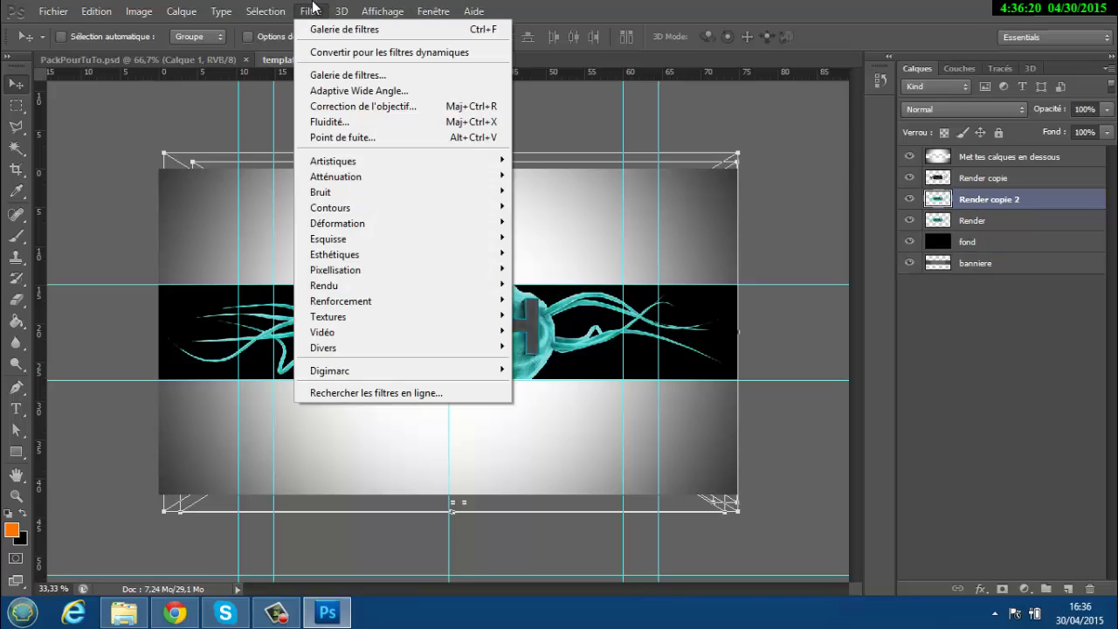
left_click(334, 73)
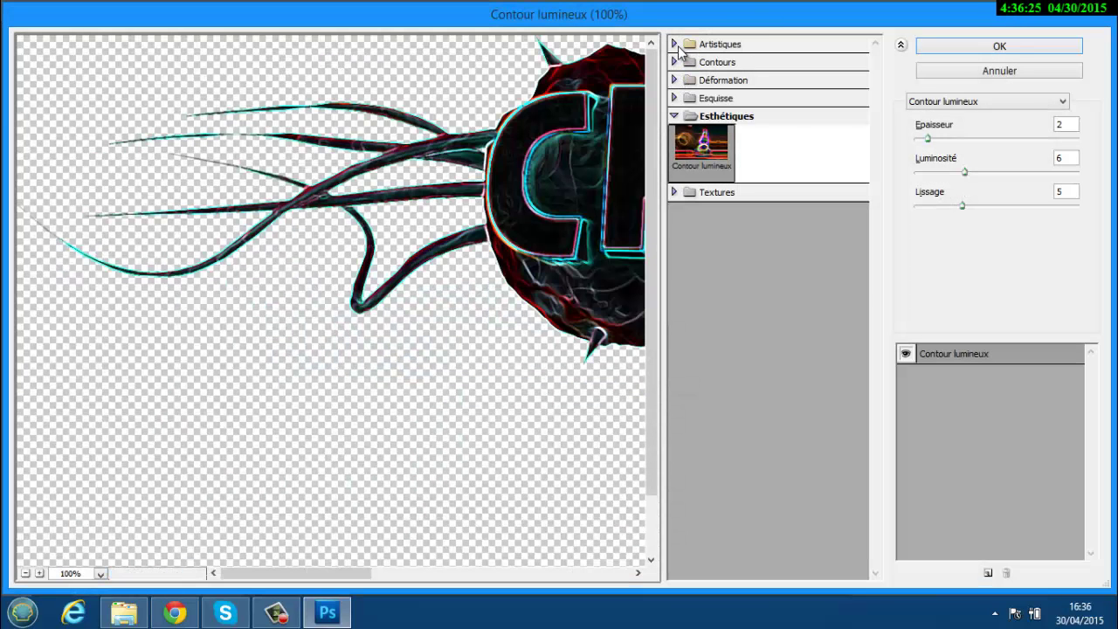
left_click(691, 64)
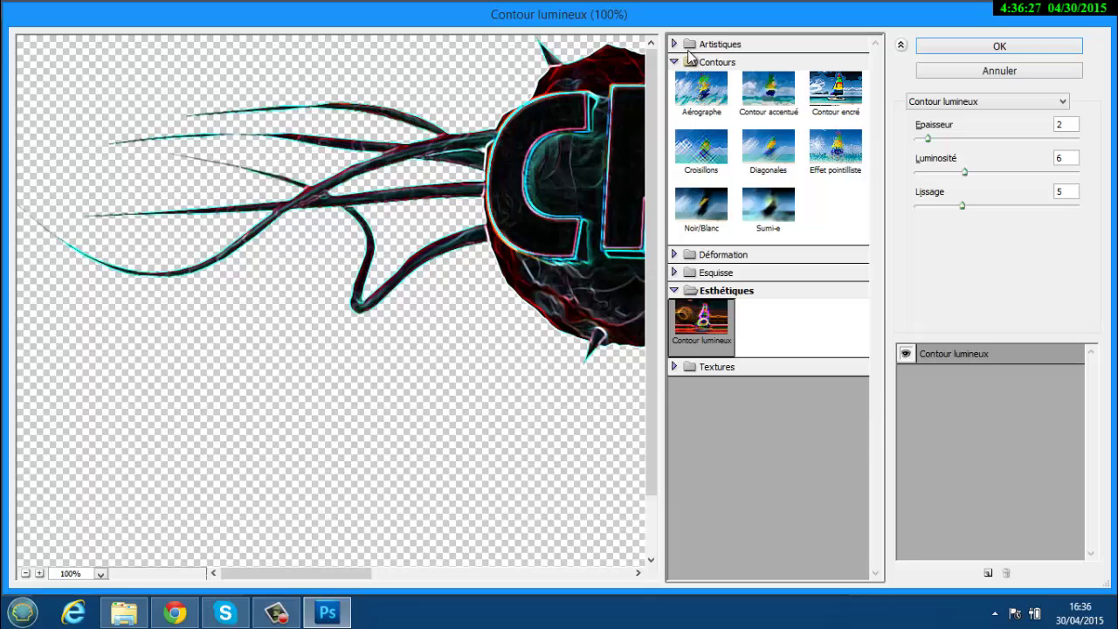
left_click(756, 112)
left_click_drag(567, 154, 297, 174)
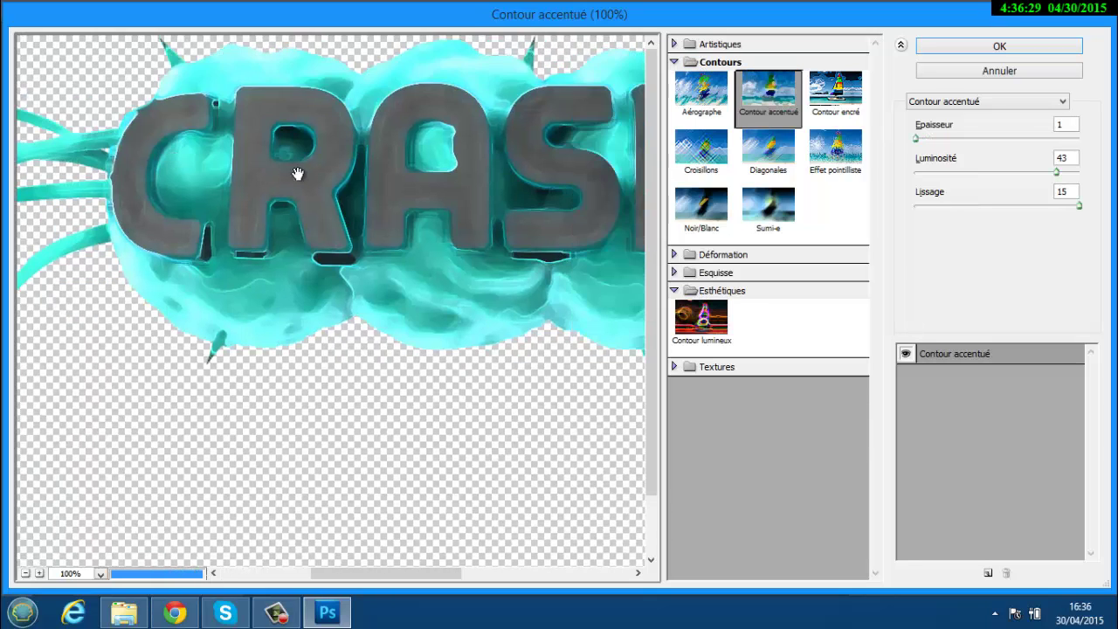
scroll(301, 175, "down", 1)
left_click_drag(596, 140, 429, 207)
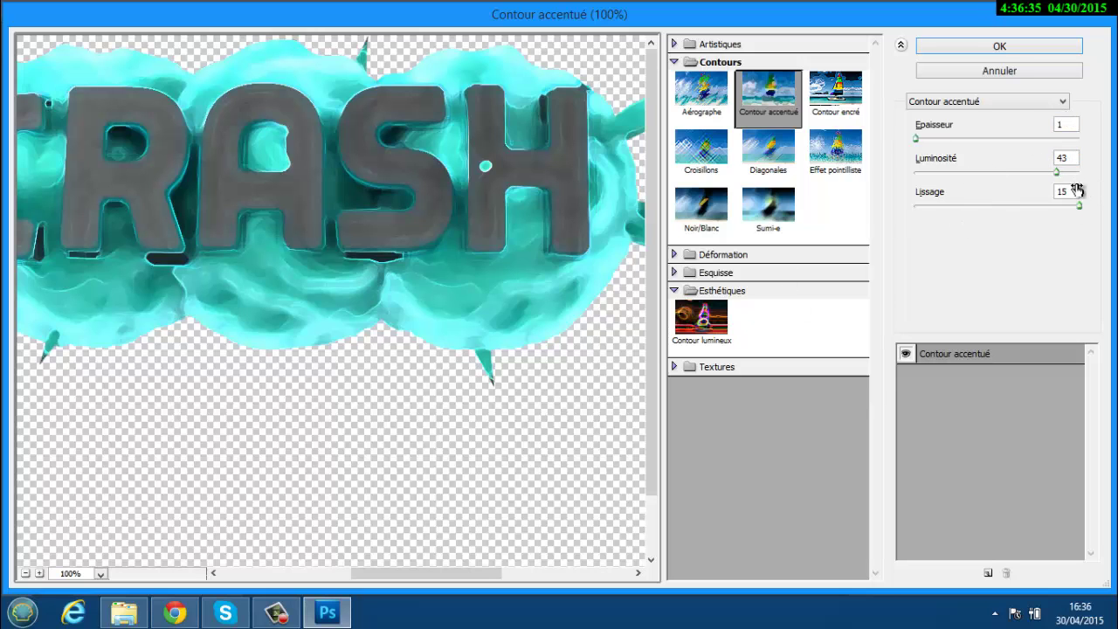
left_click(993, 46)
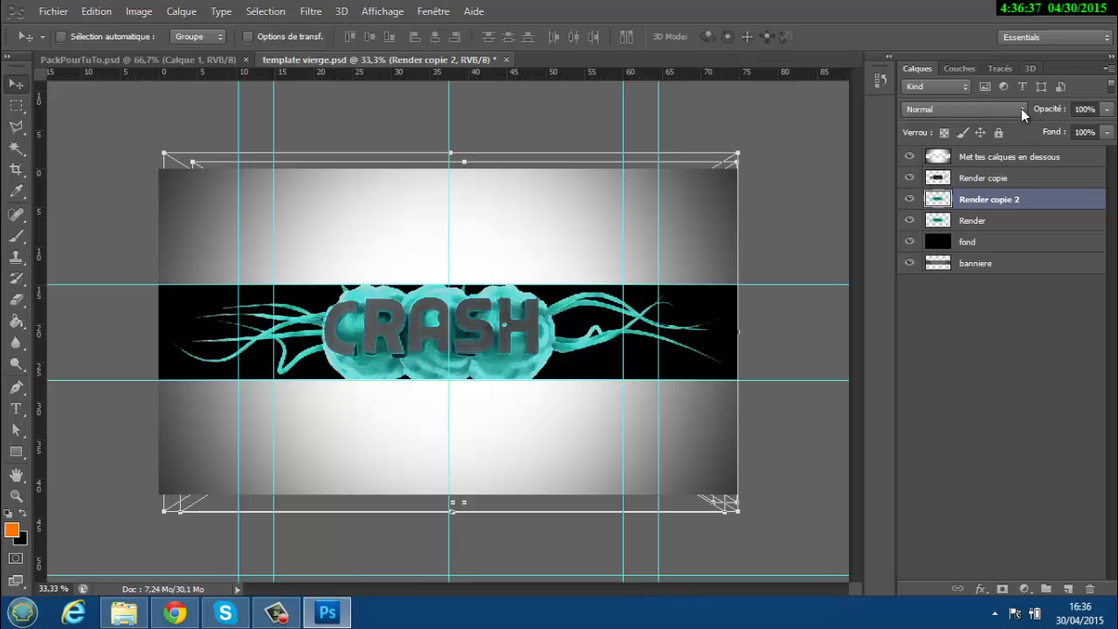
left_click(1090, 109)
type("15")
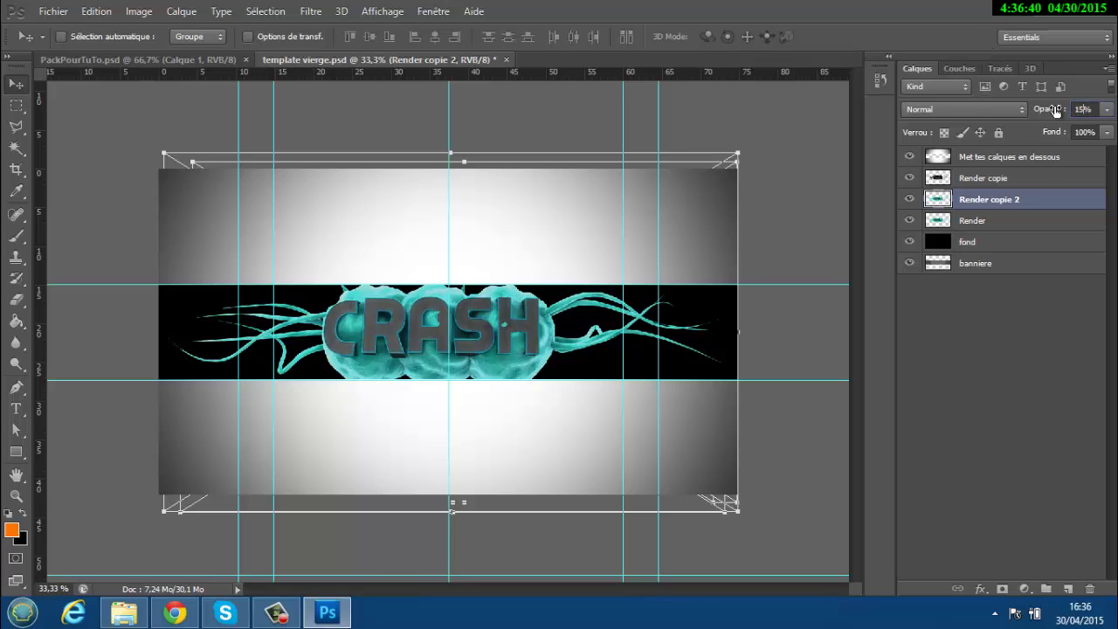
- Duplicate the Render layer once more and place the copy directly beneath it, above the fond layer
left_click(1021, 226)
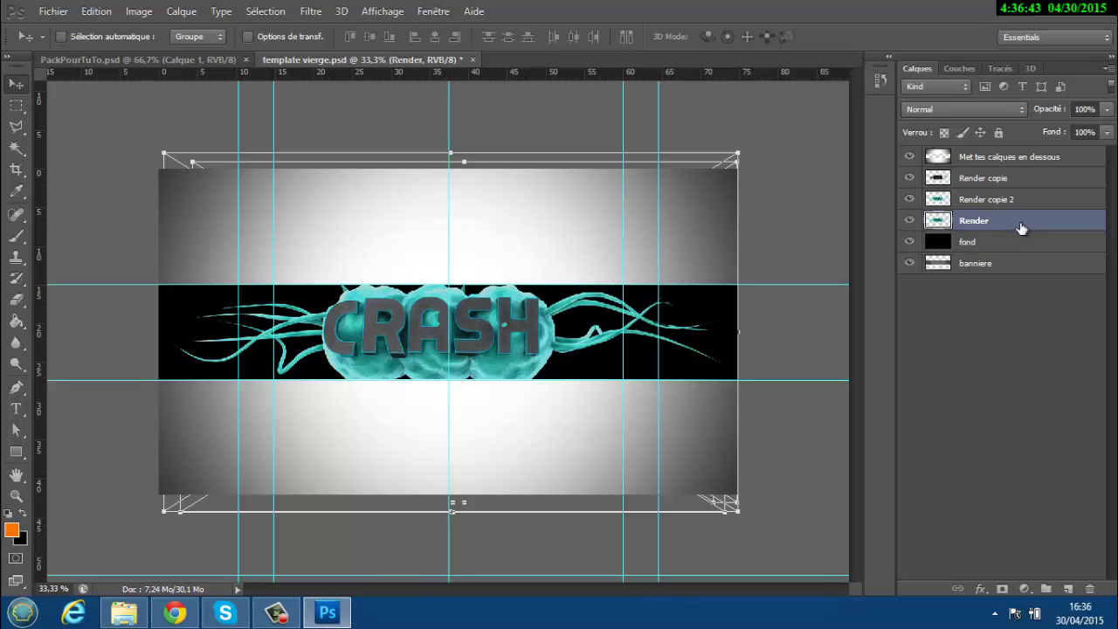
key("ctrl+j")
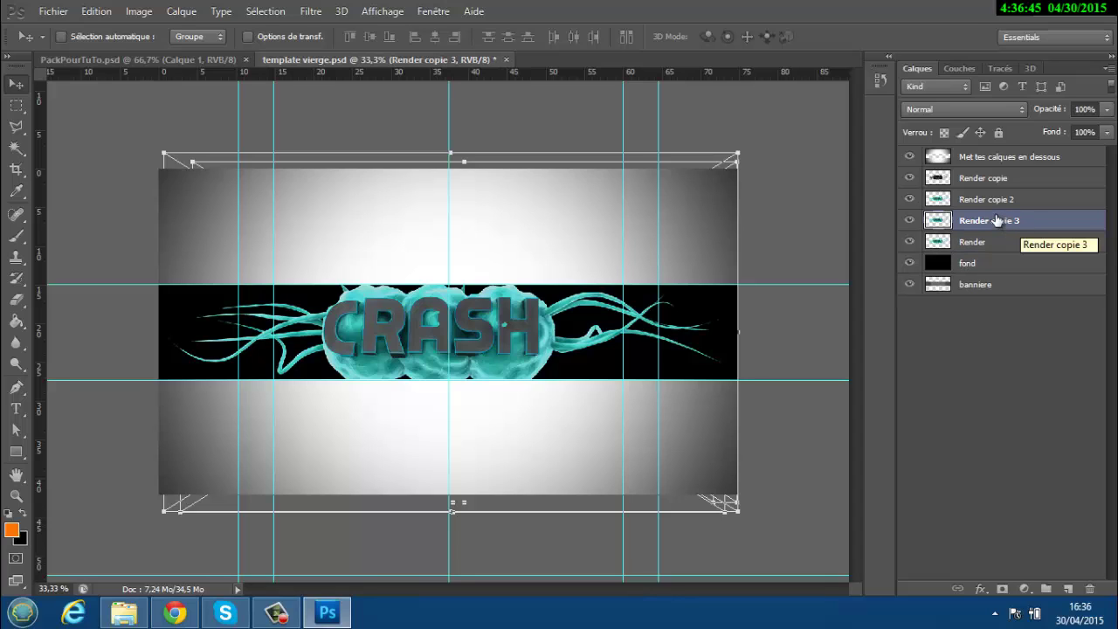
left_click_drag(997, 220, 990, 252)
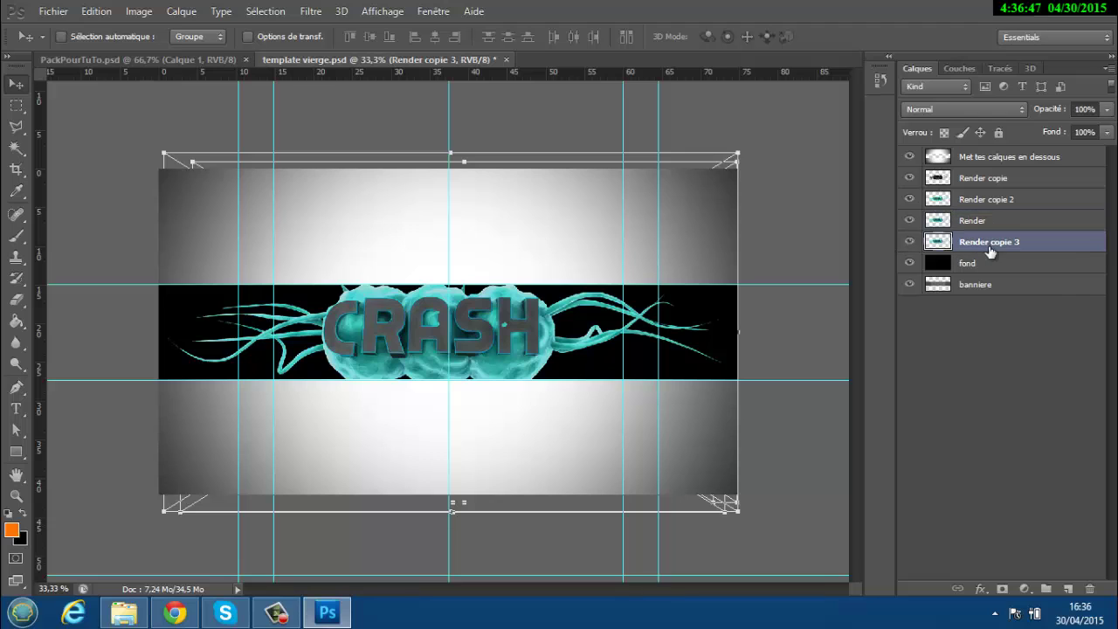
- Apply a Flou directionnel to the copy beneath Render with an angle of -11° and a distance of 50 pixels
left_click(316, 10)
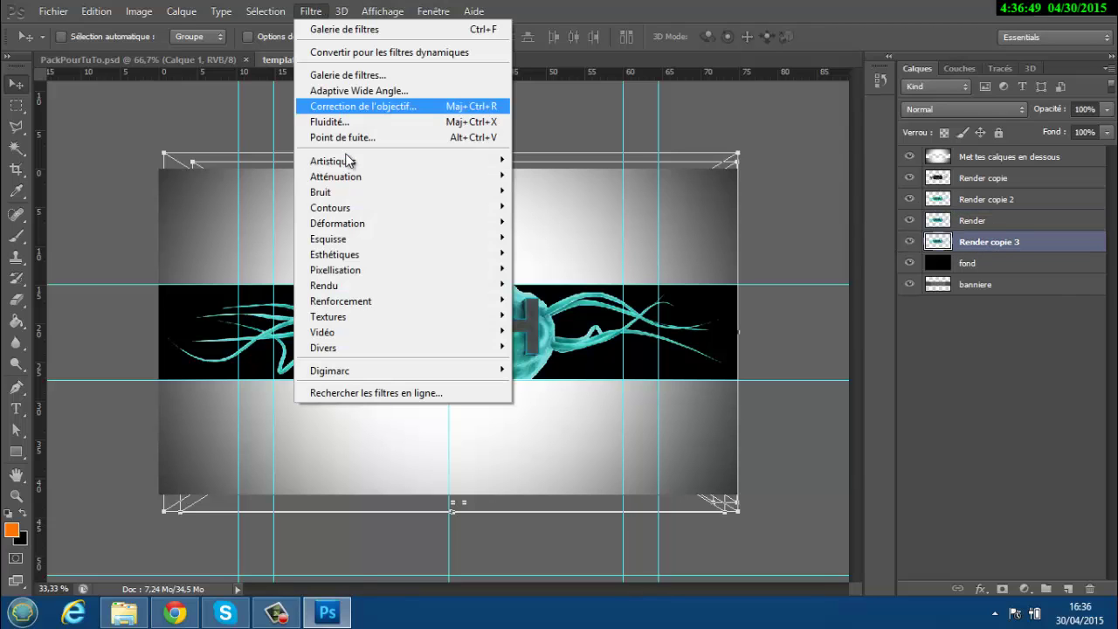
mouse_move(356, 179)
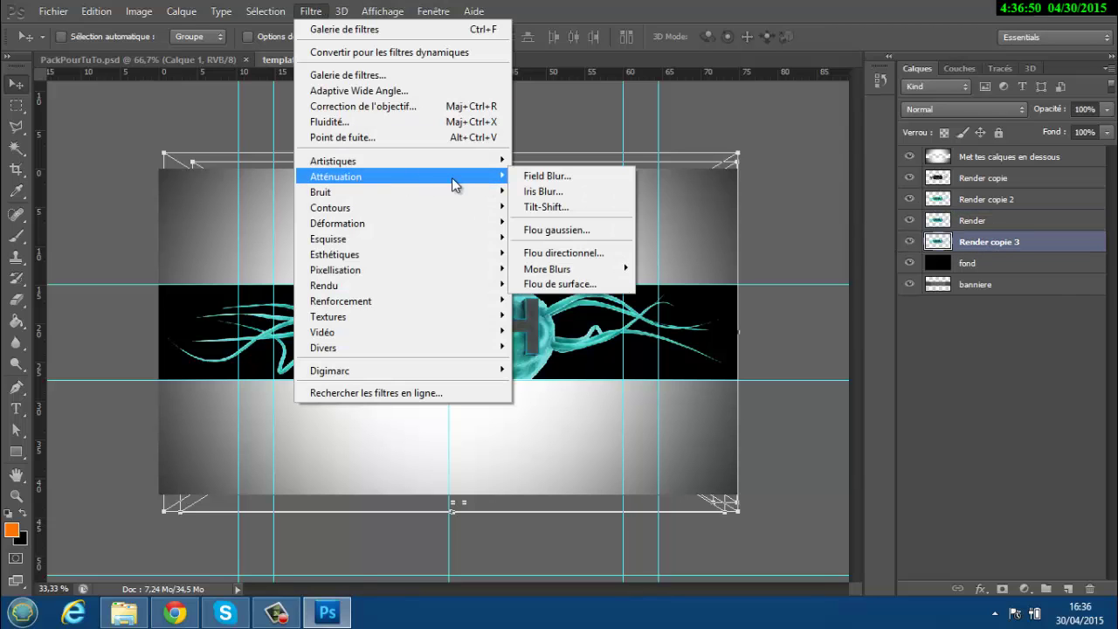
left_click(568, 248)
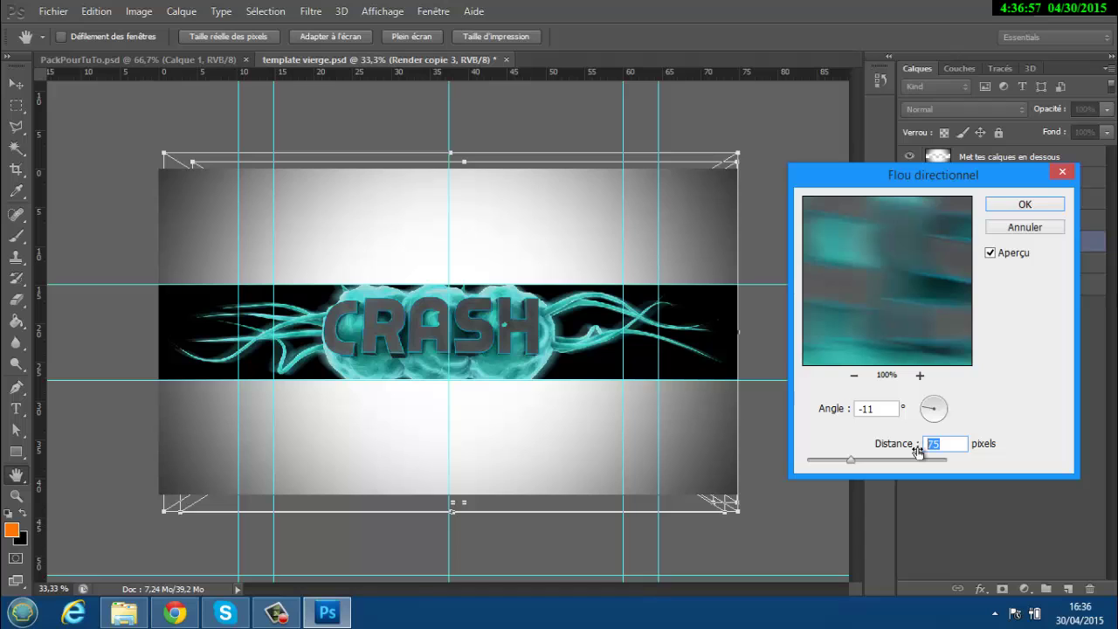
type("5")
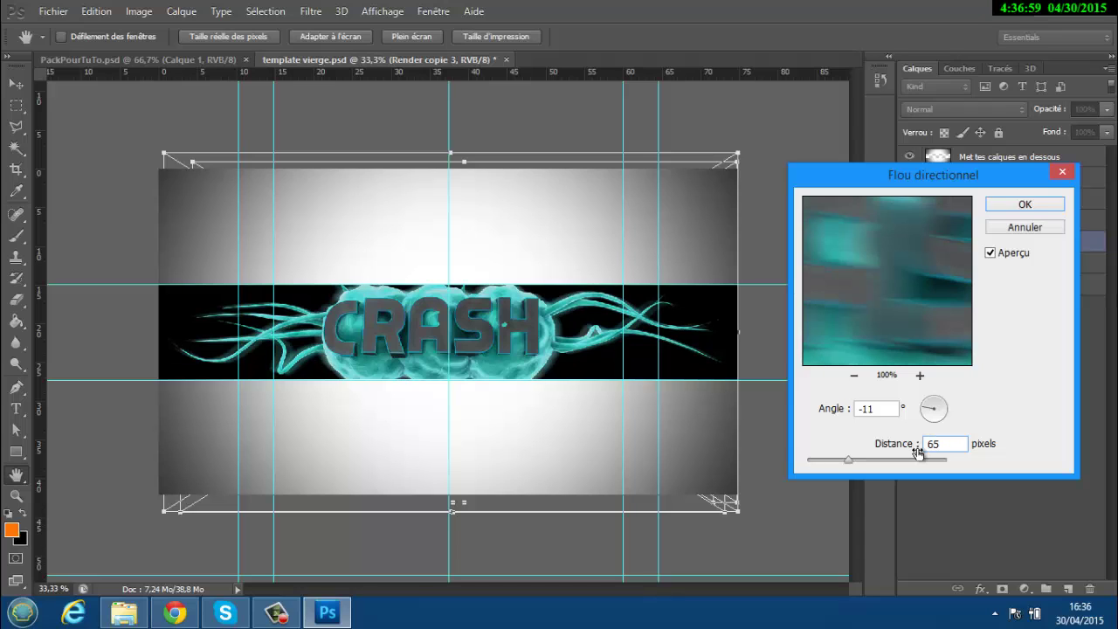
left_click(918, 449)
type("50")
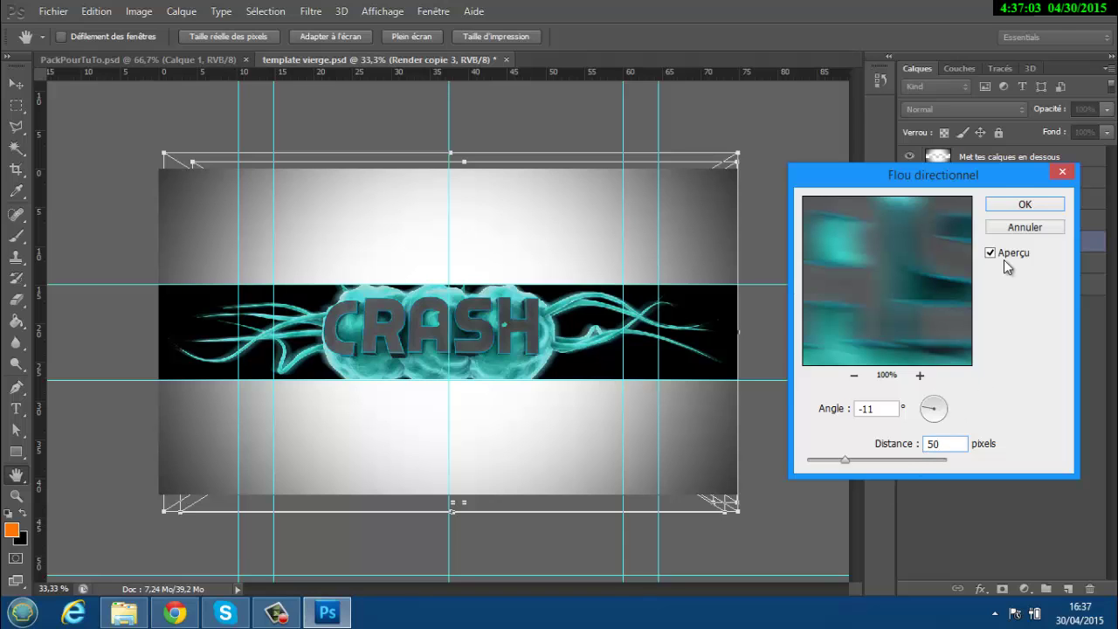
left_click(1016, 208)
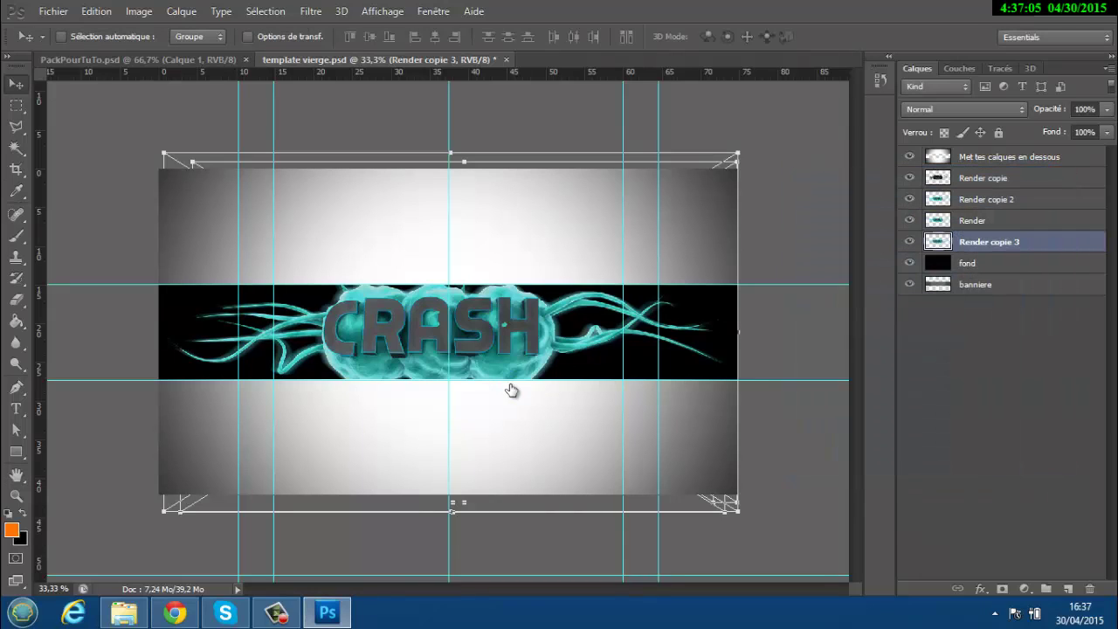
key("ctrl+z")
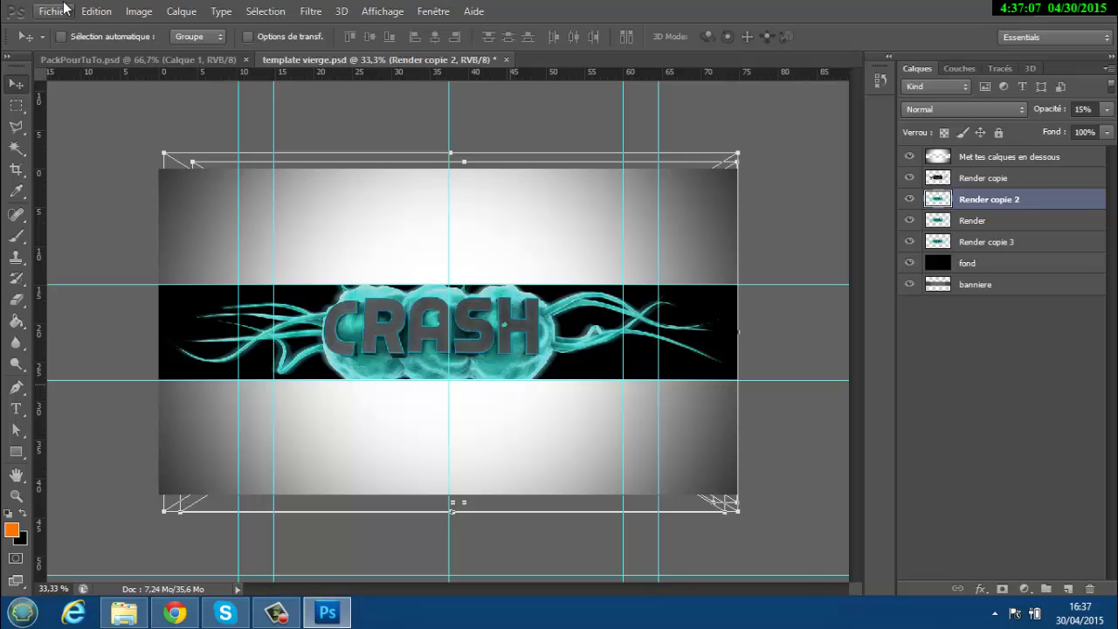
- Save the banner as template vierge.psd in the "[TuTo]Bannière Ice Style" folder under vidéo en projet
left_click(54, 10)
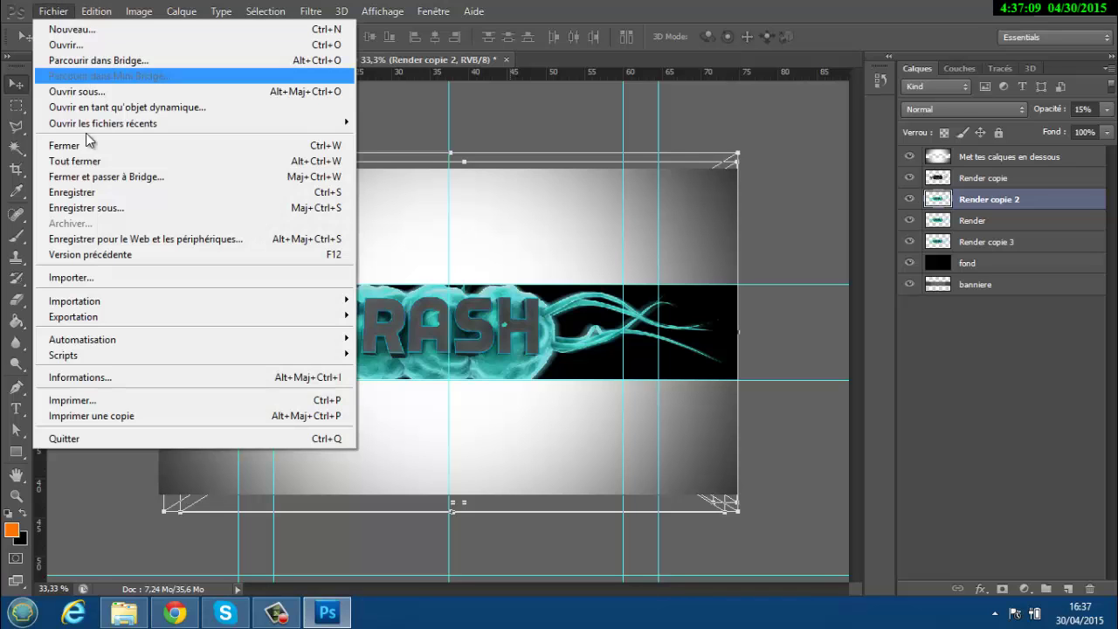
left_click(97, 210)
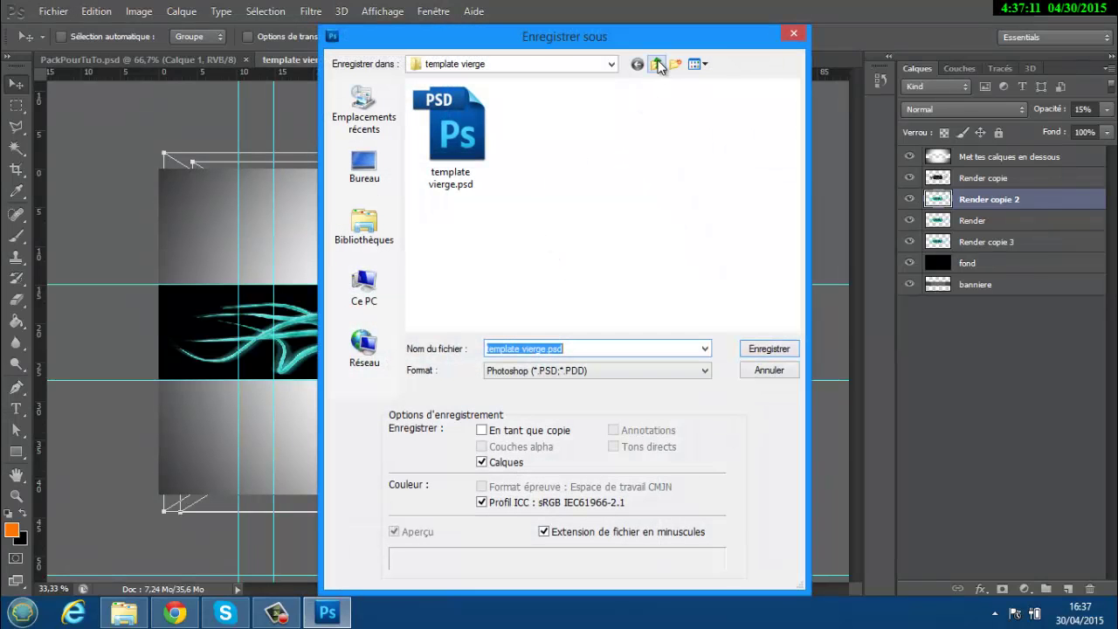
left_click(657, 65)
left_click(657, 64)
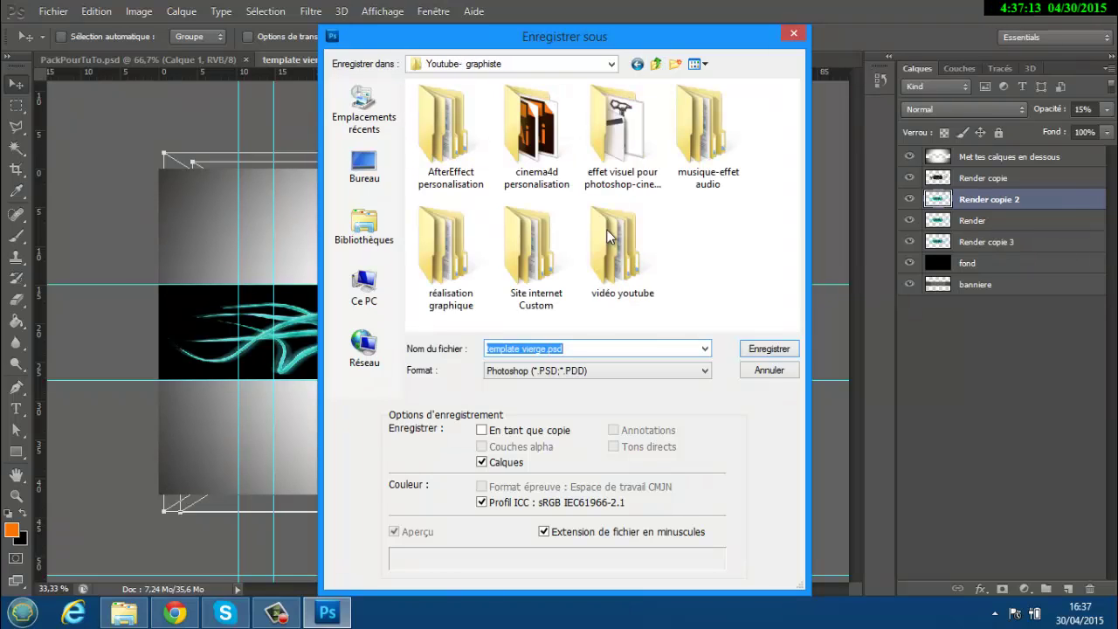
double_click(602, 261)
double_click(534, 127)
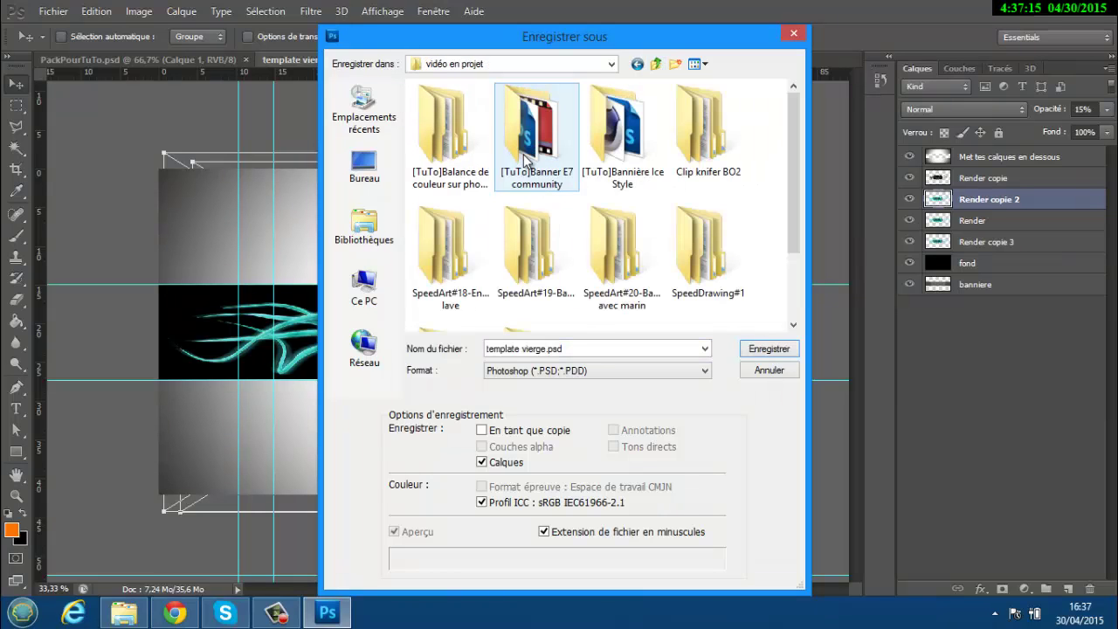
double_click(618, 126)
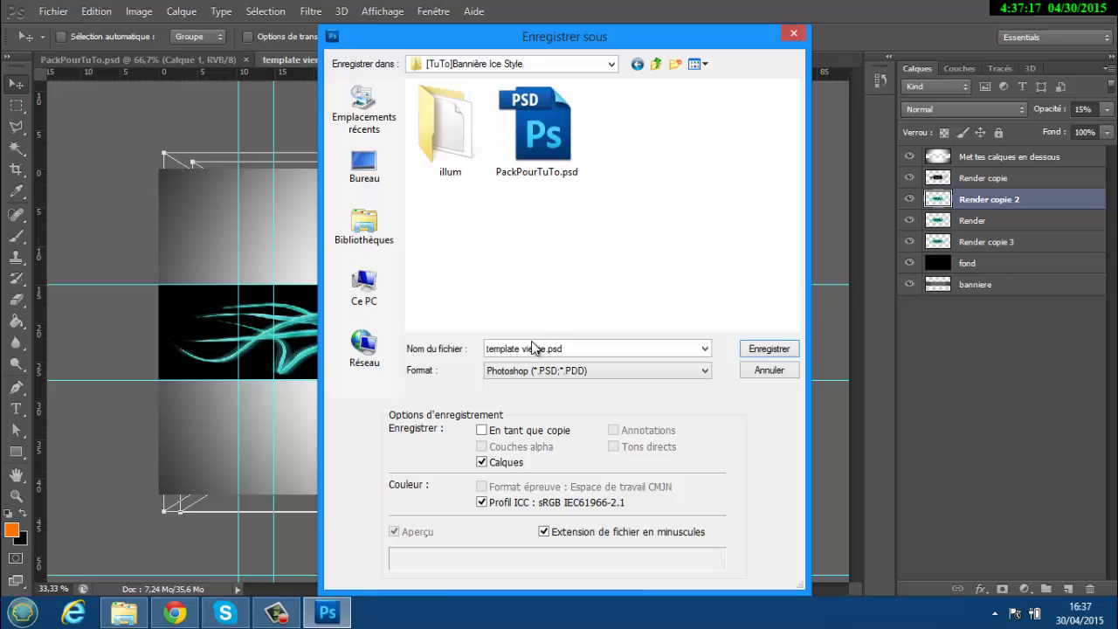
left_click(770, 351)
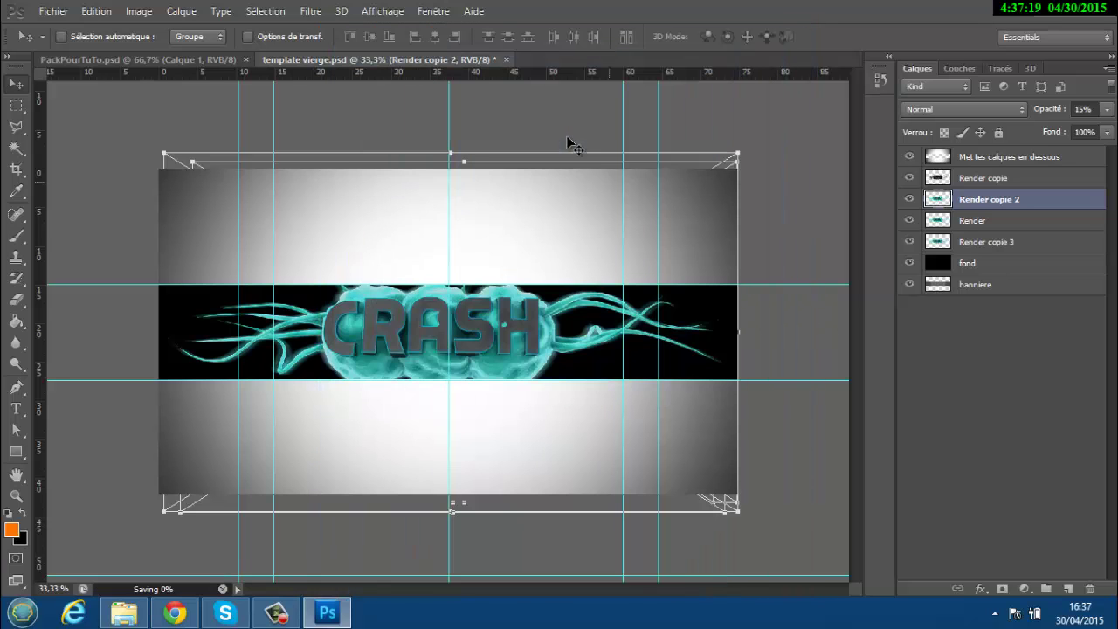
- Reorder the open documents so that template vierge.psd comes before PackPourTuTo.psd
left_click(98, 58)
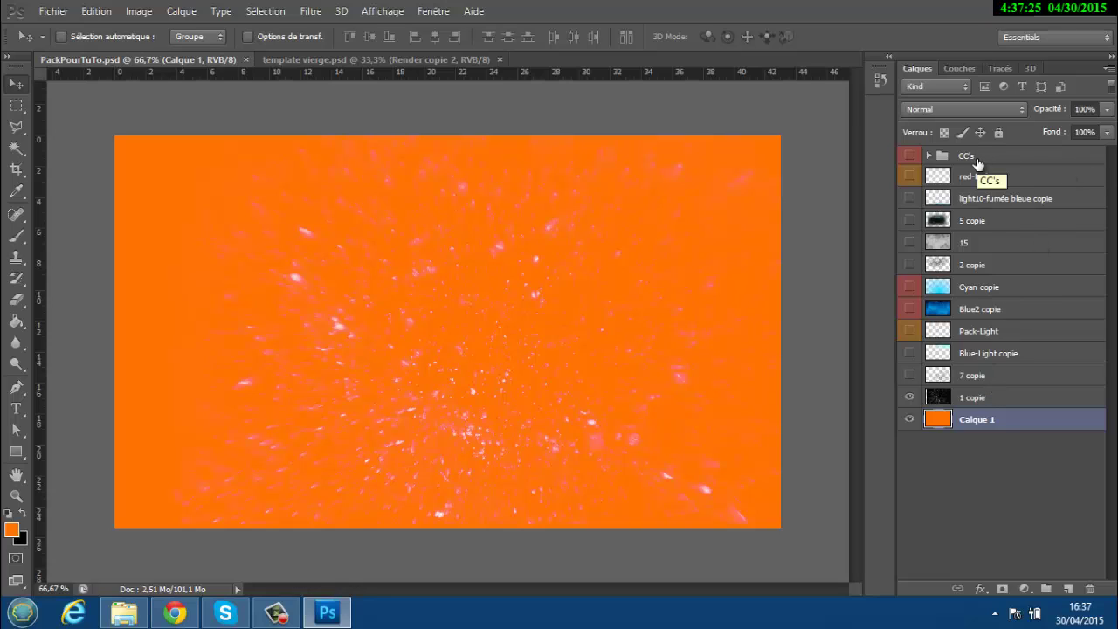
left_click(379, 60)
left_click_drag(156, 54, 204, 62)
left_click(209, 60)
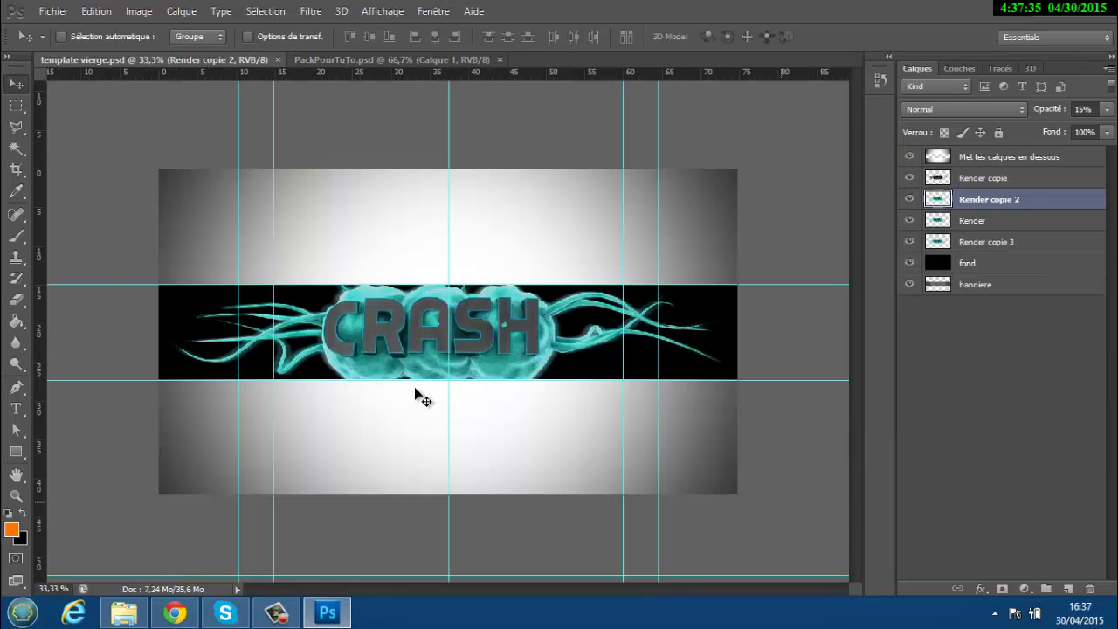
- Duplicate the Blue2 copie layer from PackPourTuTo.psd into template vierge.psd
left_click(380, 60)
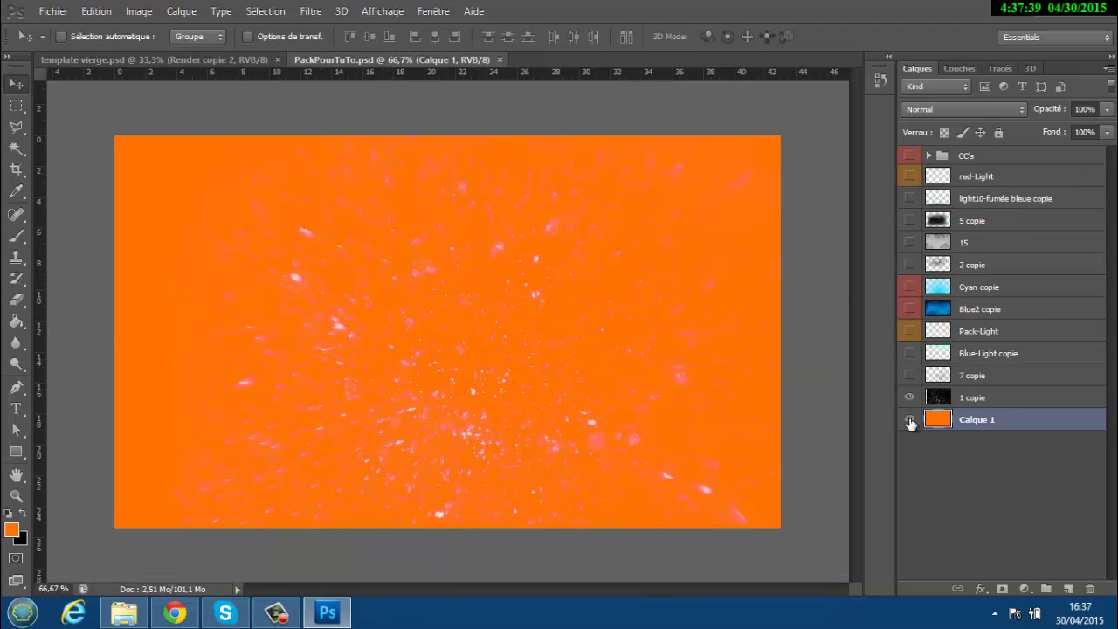
left_click(975, 310)
right_click(976, 311)
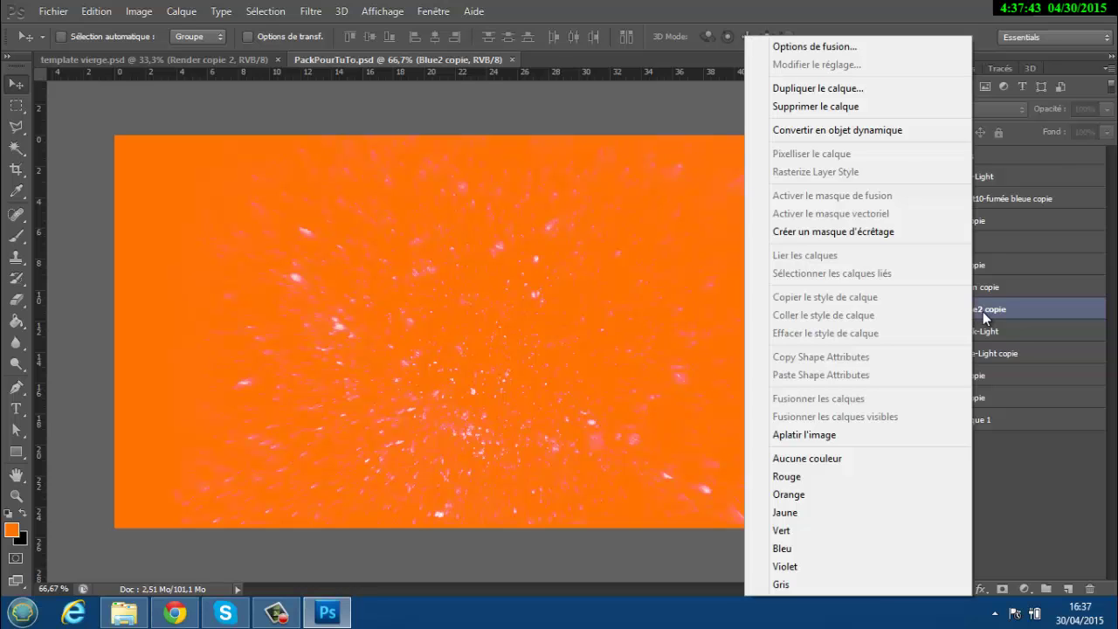
left_click(843, 91)
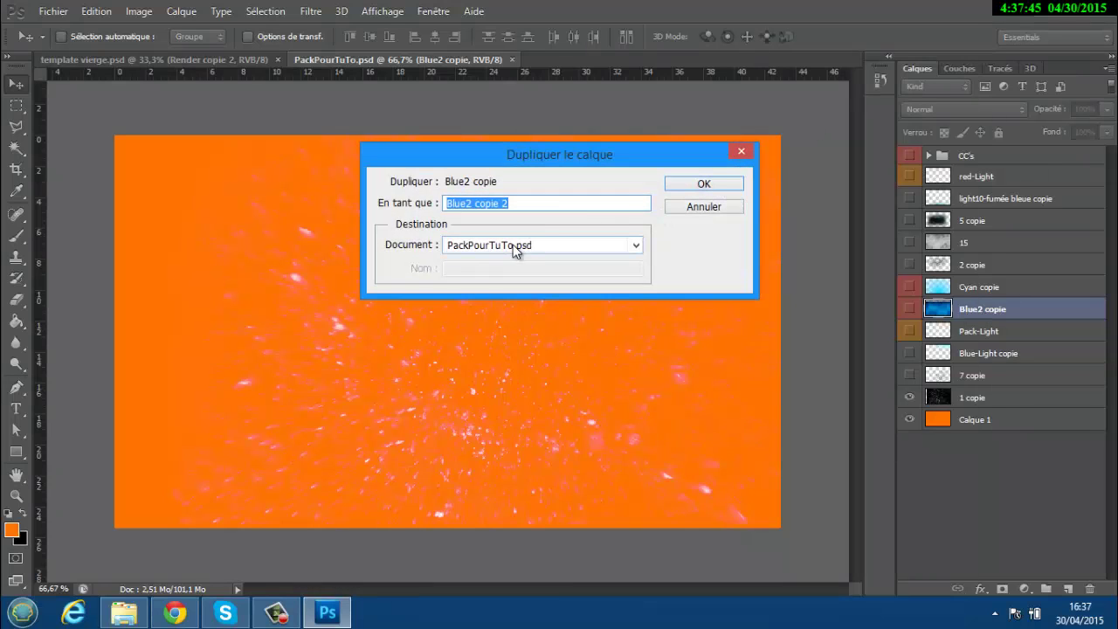
left_click(515, 247)
left_click(512, 272)
left_click(690, 183)
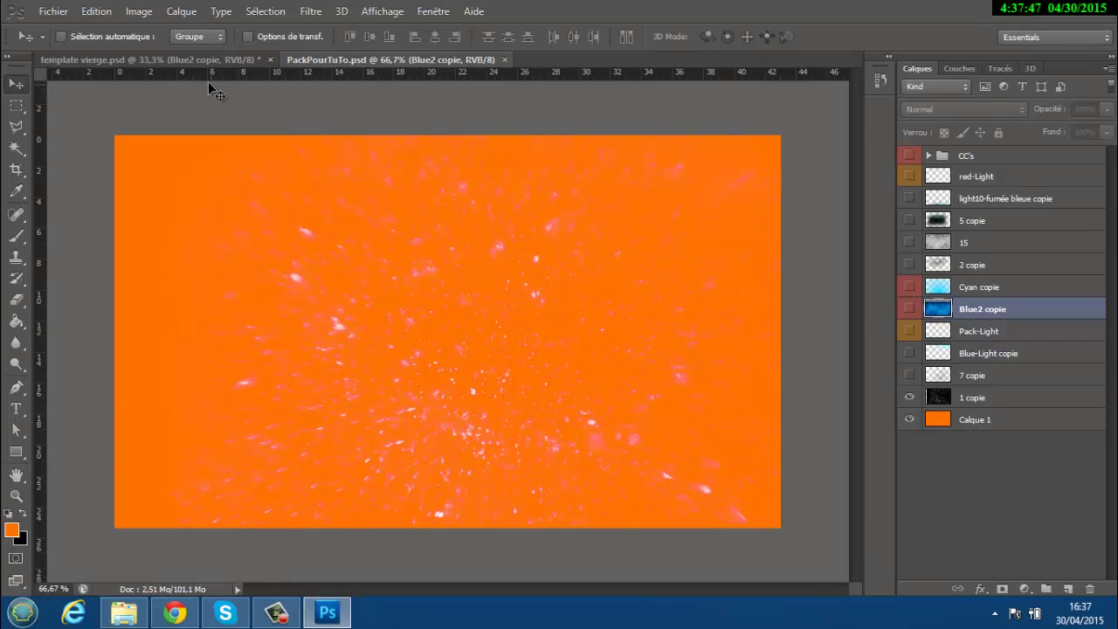
- In template vierge.psd, place Blue2 copie above Render copie, show it across the whole black band and set its opacity to 10%
left_click(155, 59)
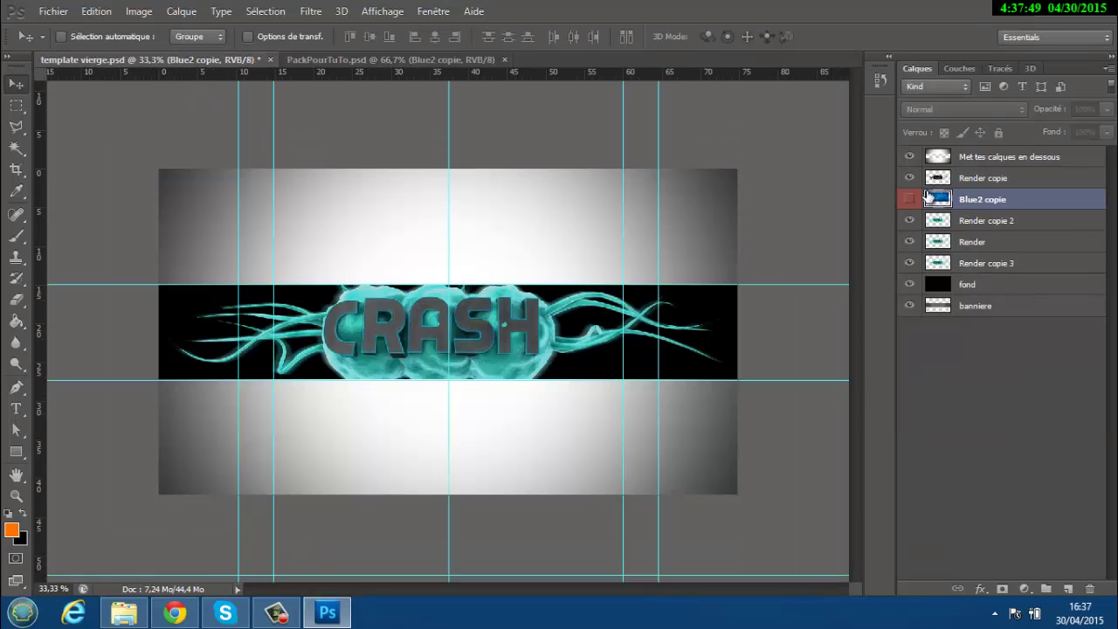
left_click_drag(973, 201, 974, 178)
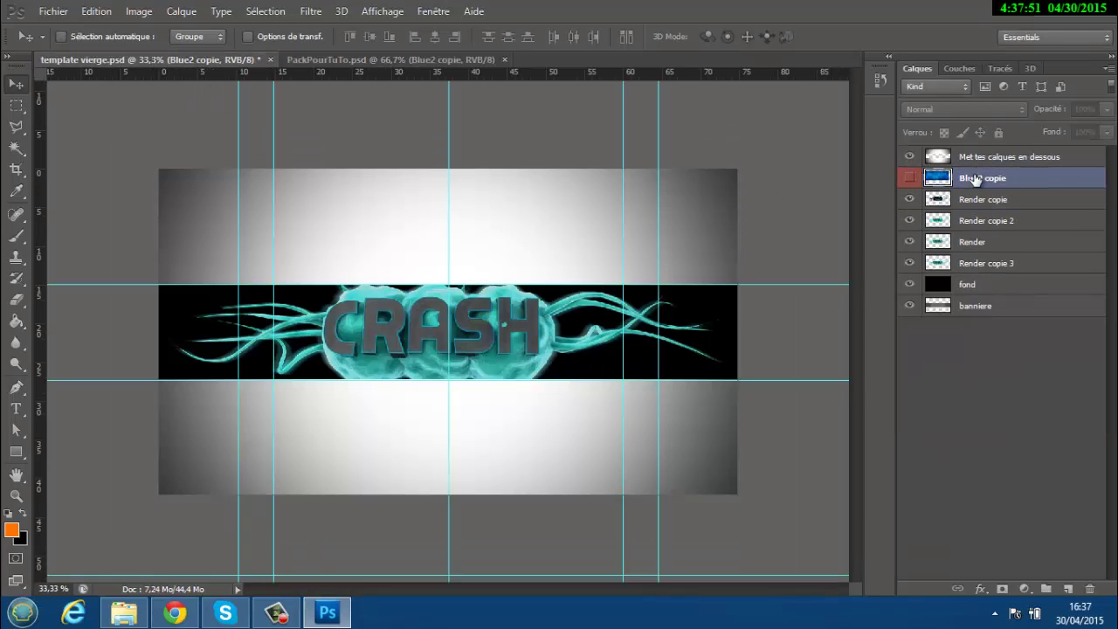
left_click(909, 178)
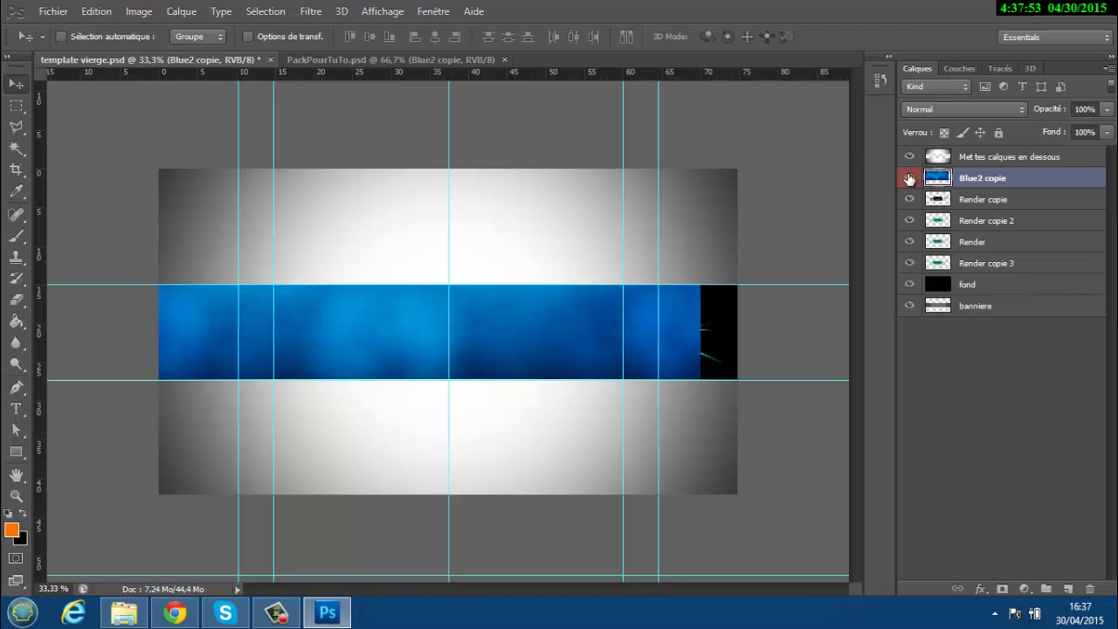
mouse_move(568, 367)
left_mouse_down()
mouse_move(559, 370)
mouse_move(569, 381)
left_mouse_up()
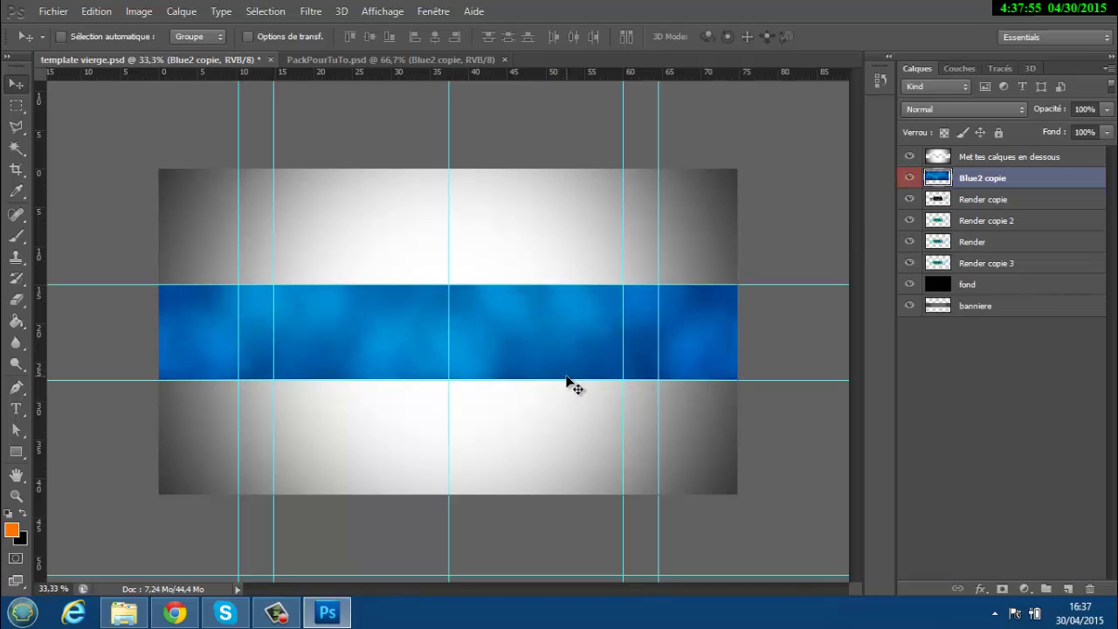
left_click(1091, 111)
type("10")
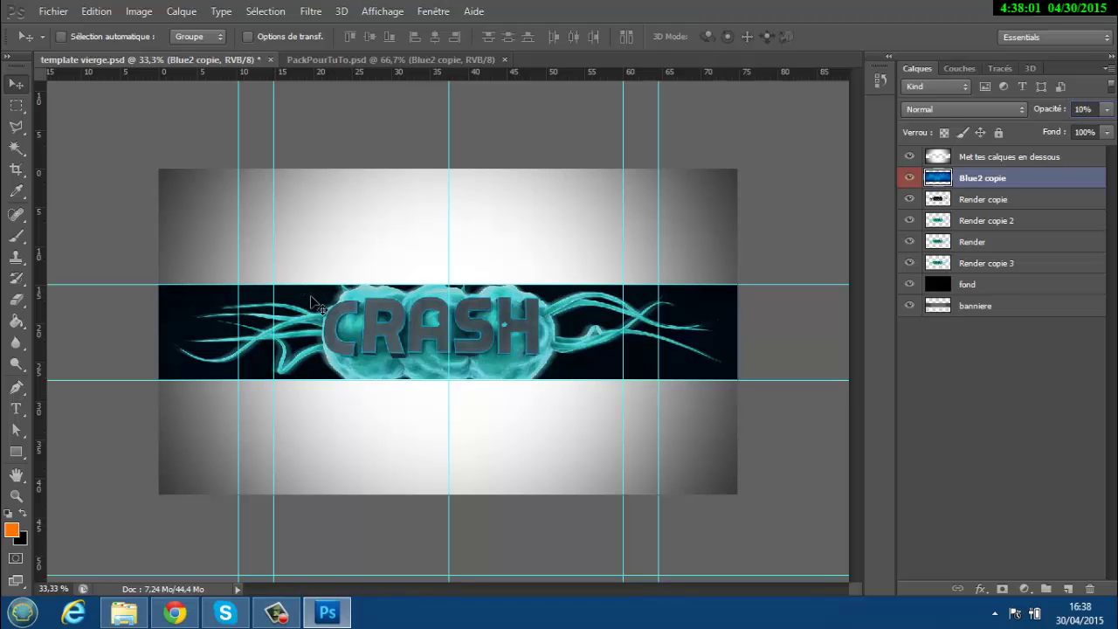
- In PackPourTuTo.psd, move the Blue2 copie layer down to just above Calque 1
left_click(355, 57)
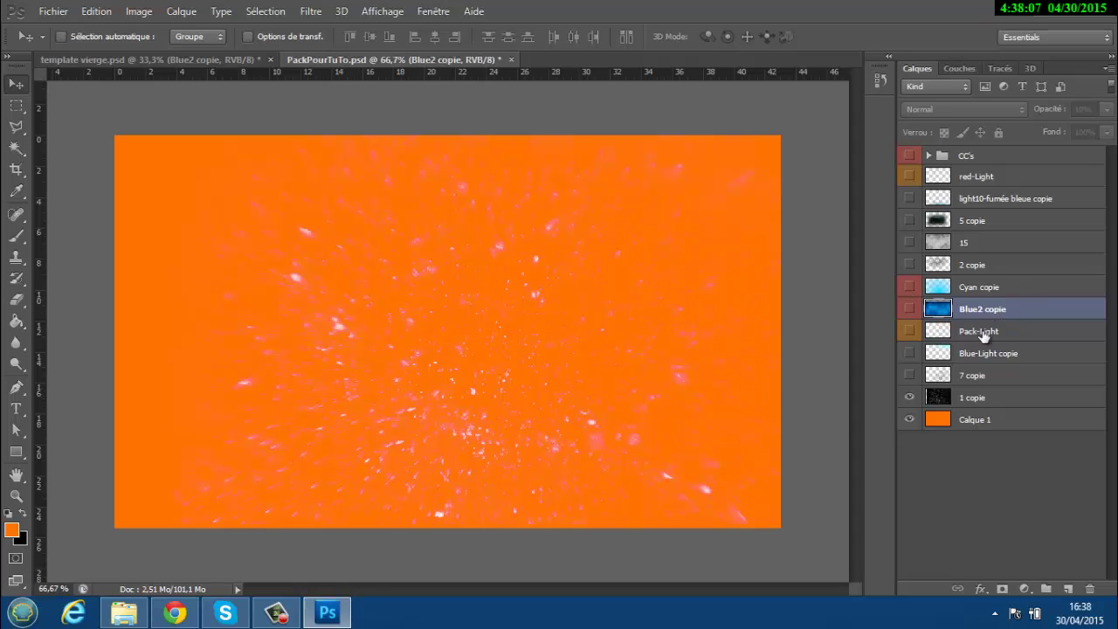
left_click_drag(995, 314, 978, 373)
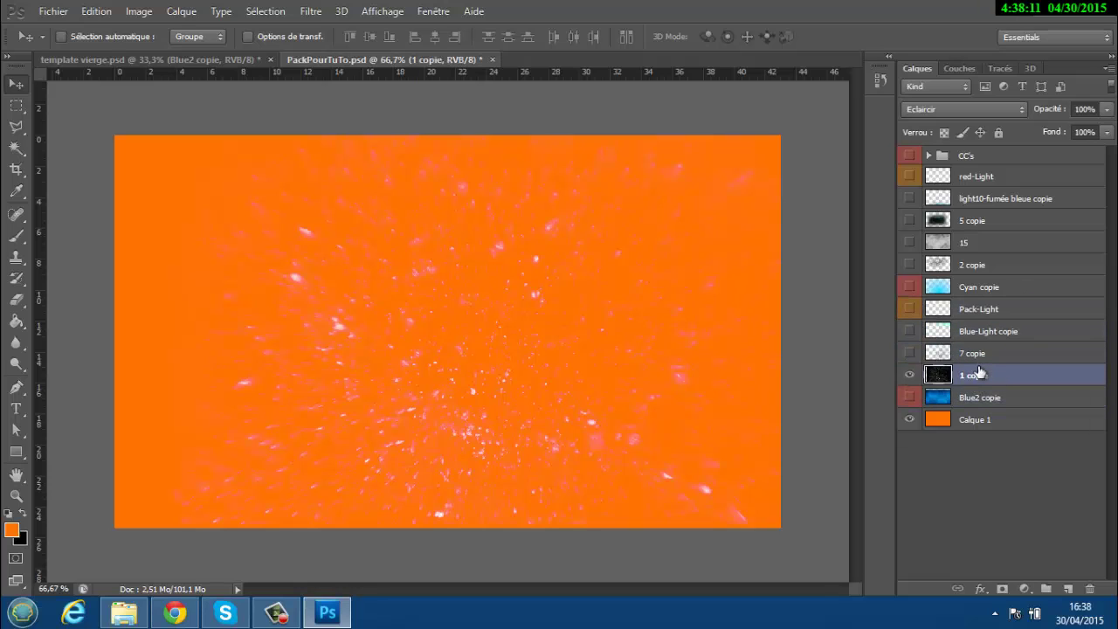
- Duplicate the Blue-Light copie, Pack-Light, Cyan copie and red-Light layers together into template vierge.psd
left_click(987, 337)
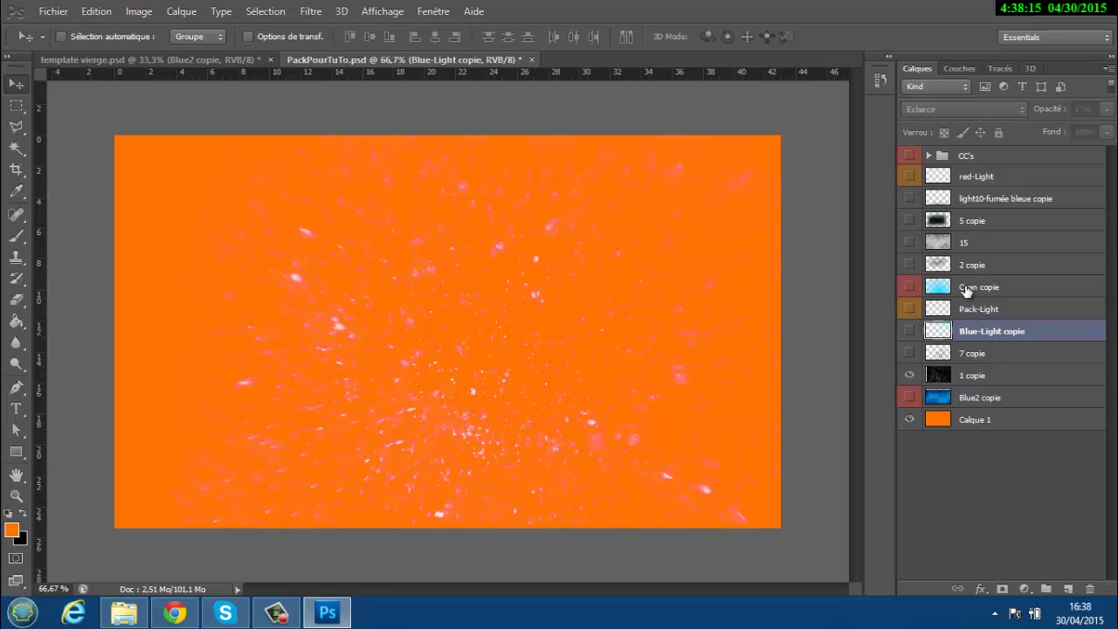
left_click(971, 310, "shift")
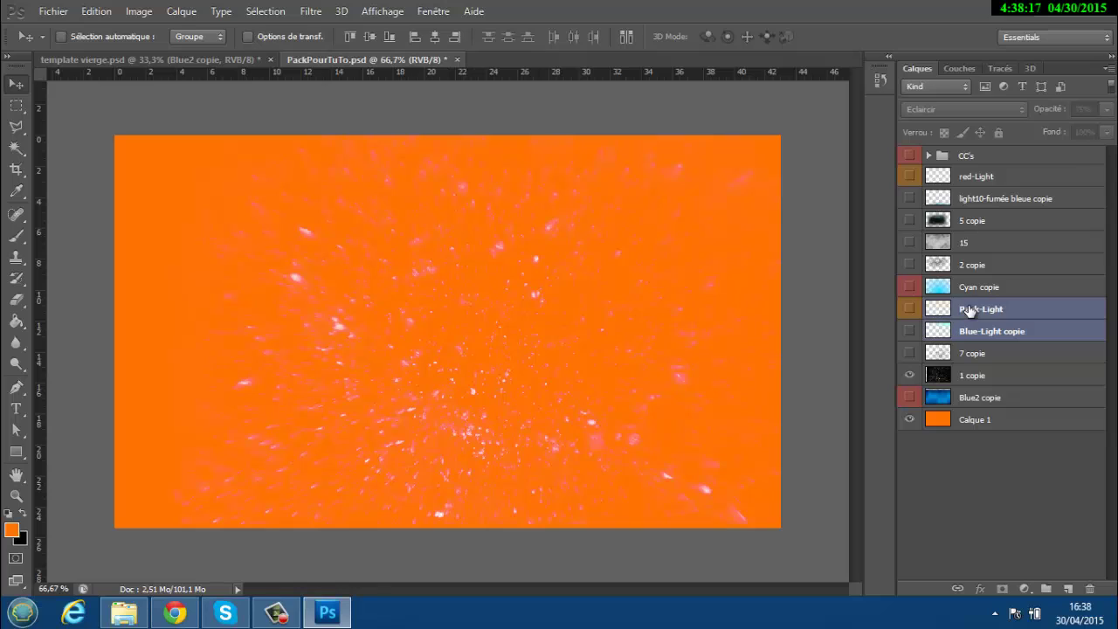
left_click(973, 290, "shift")
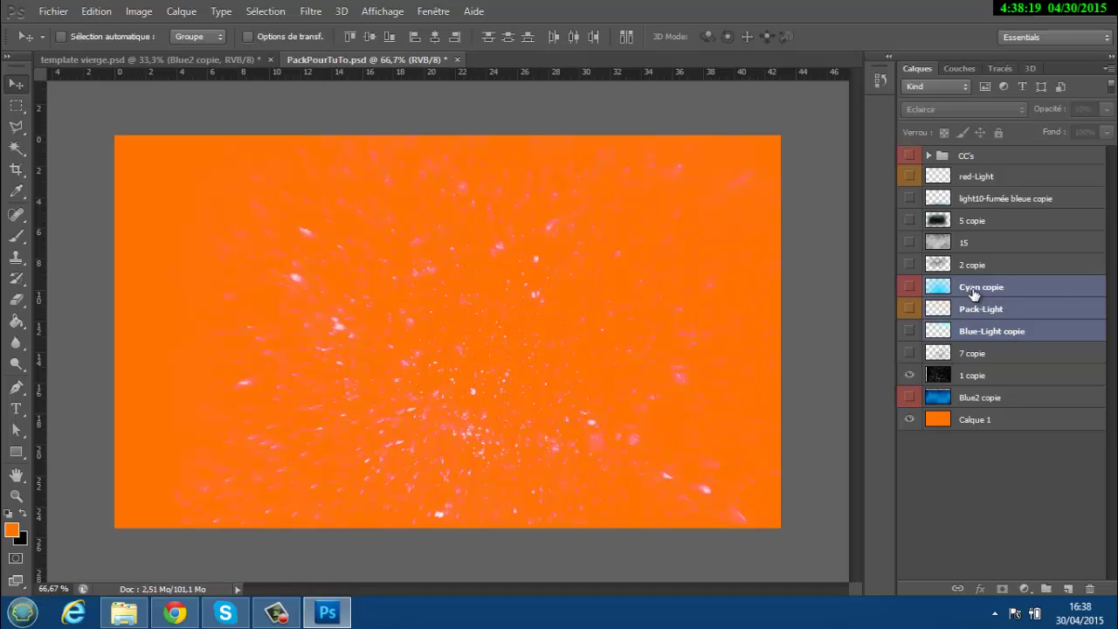
left_click(999, 178, "ctrl")
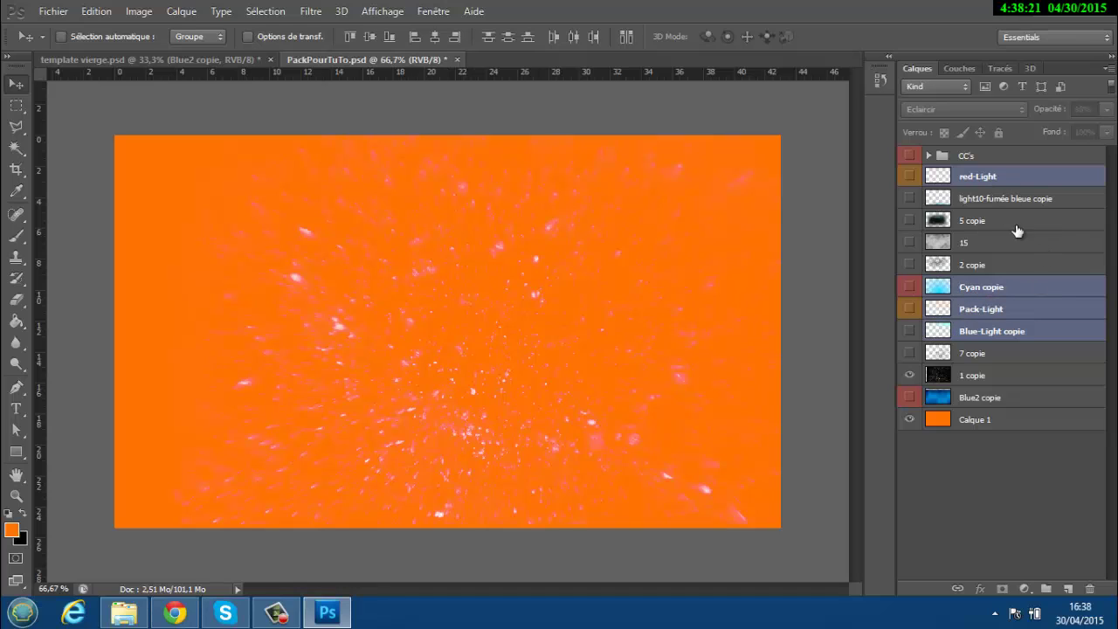
right_click(1003, 330)
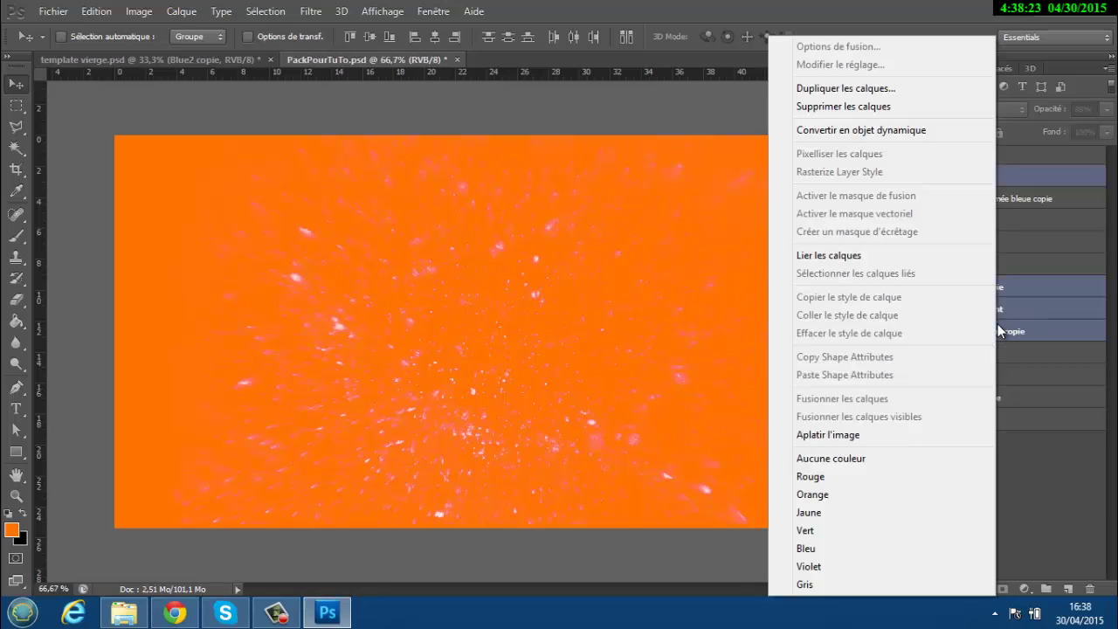
left_click(831, 87)
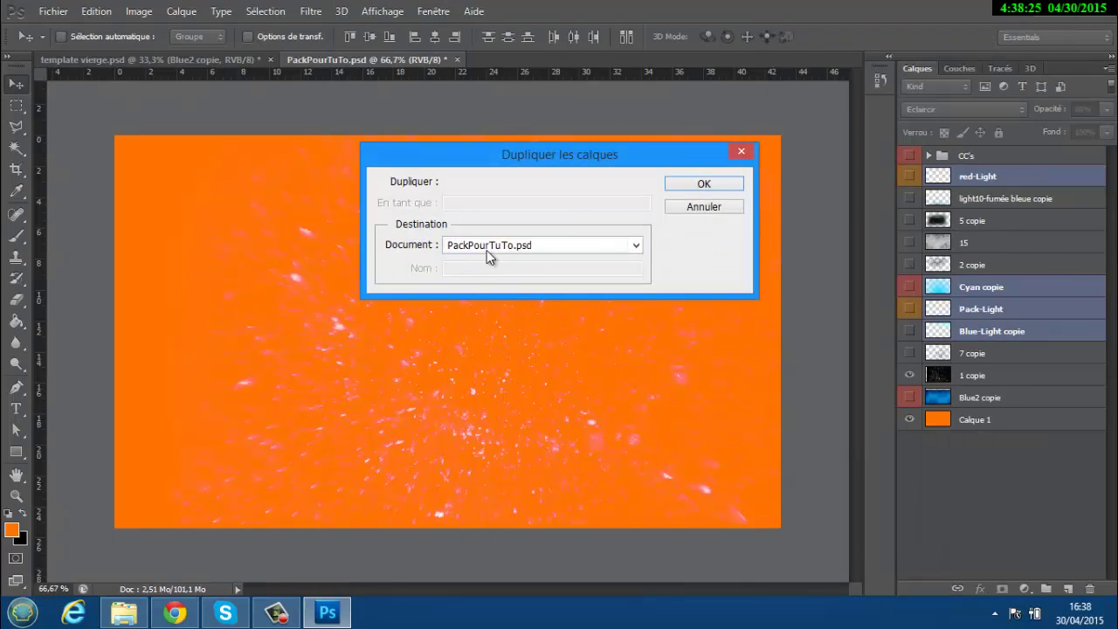
left_click(486, 250)
left_click(497, 274)
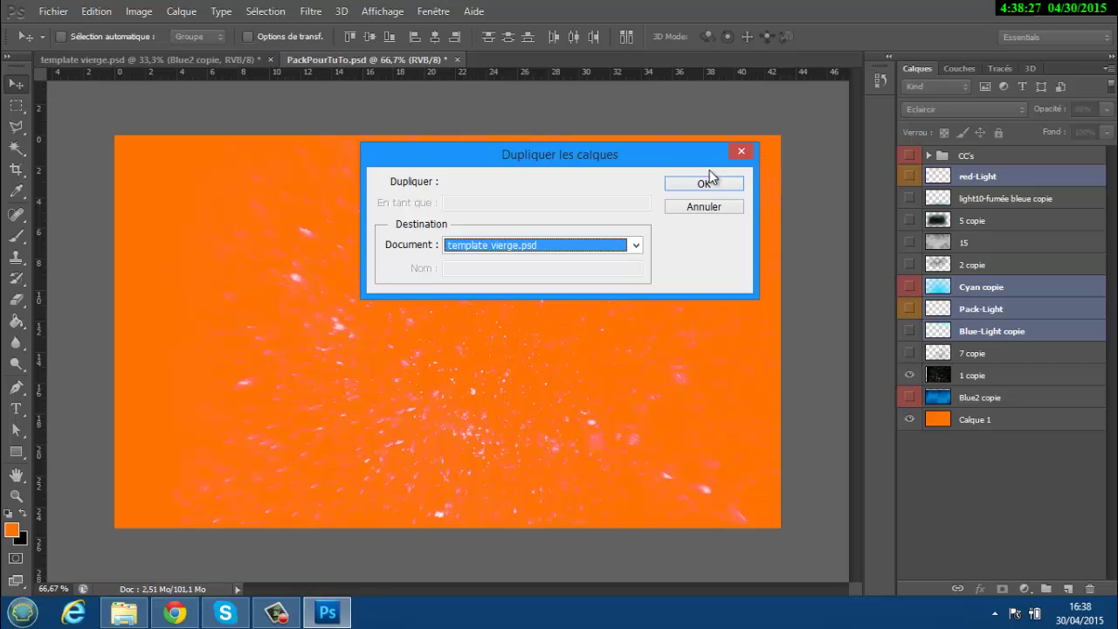
left_click(704, 183)
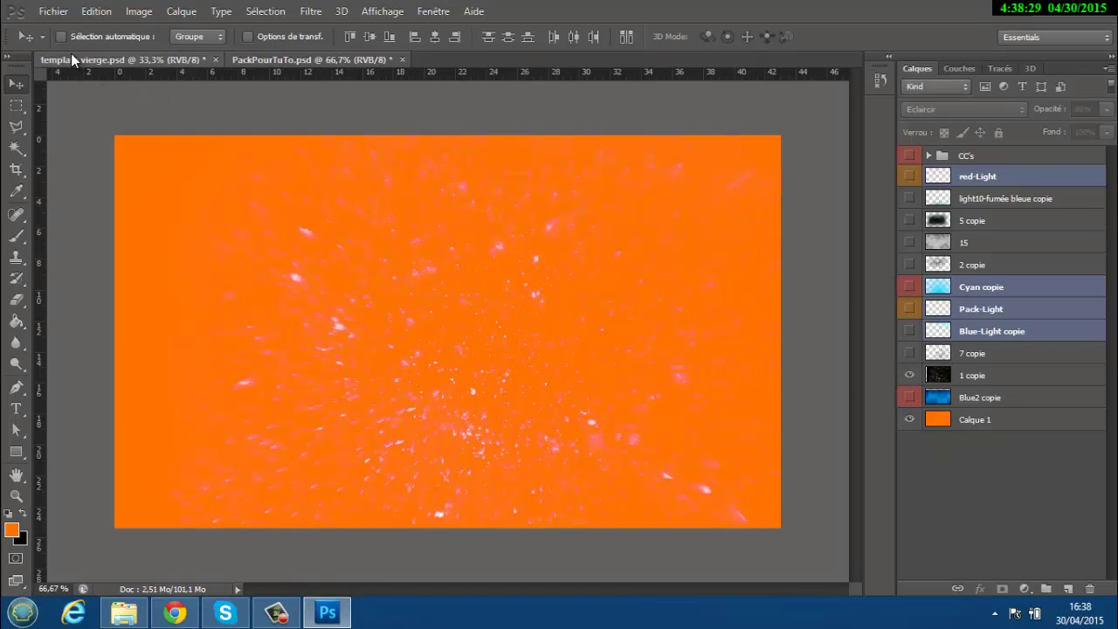
- In template vierge.psd, show red-Light and move it to X 1060 px, Y 652 px, with its upper edge on the black band's upper guide
left_click(72, 56)
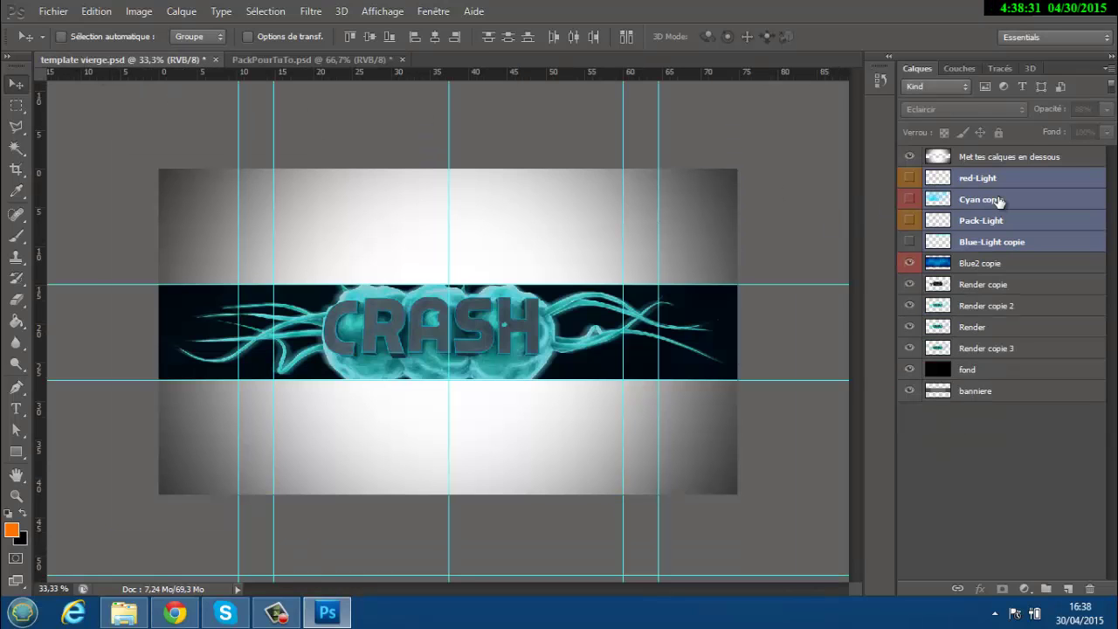
left_click(997, 242)
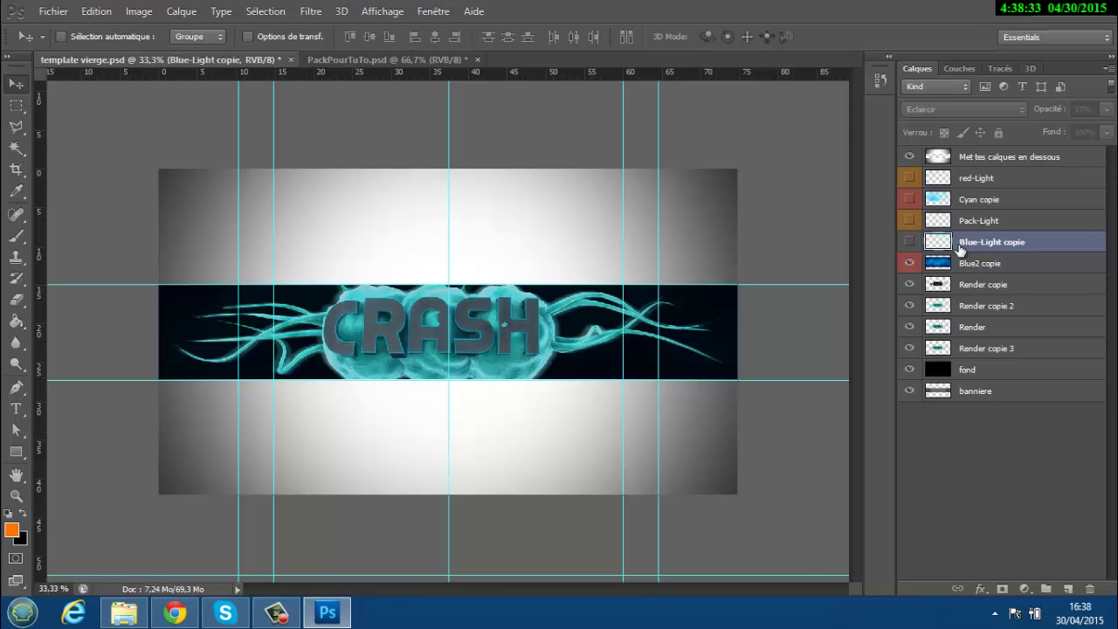
left_click(978, 178)
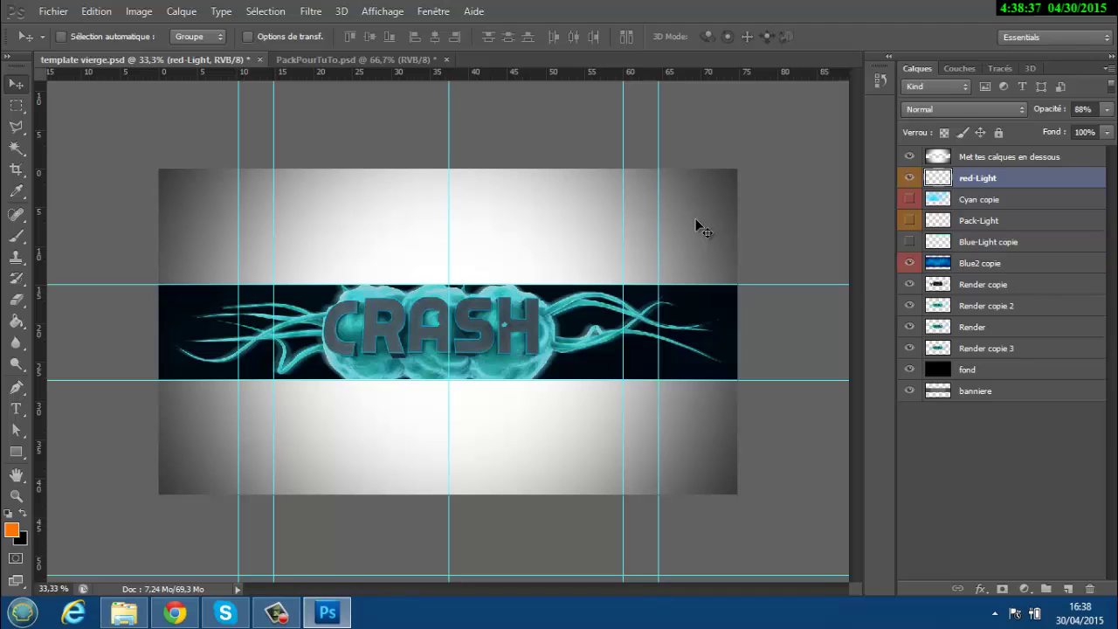
key("ctrl+t")
left_click_drag(320, 210, 435, 310)
scroll(523, 331, "up", 3, "alt")
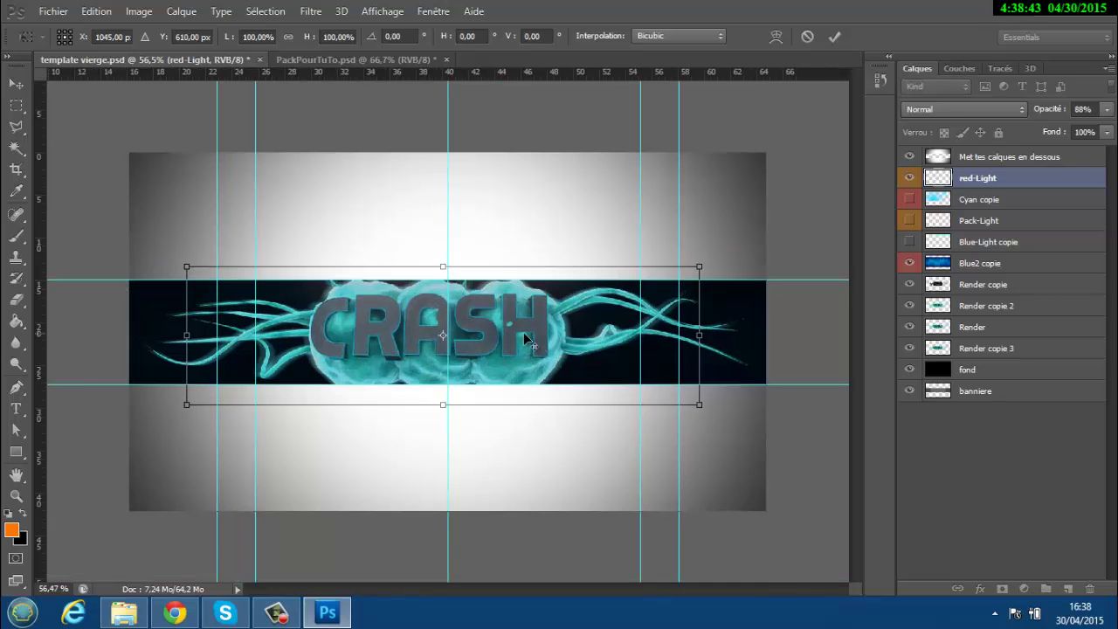
scroll(524, 338, "down", 1, "alt")
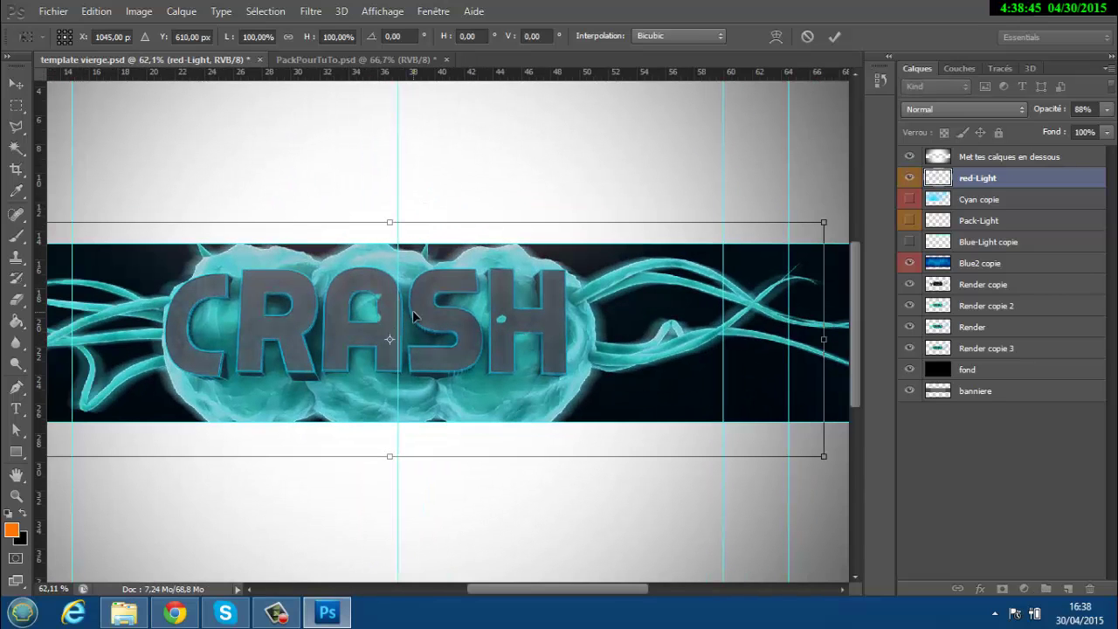
left_click_drag(412, 311, 424, 338)
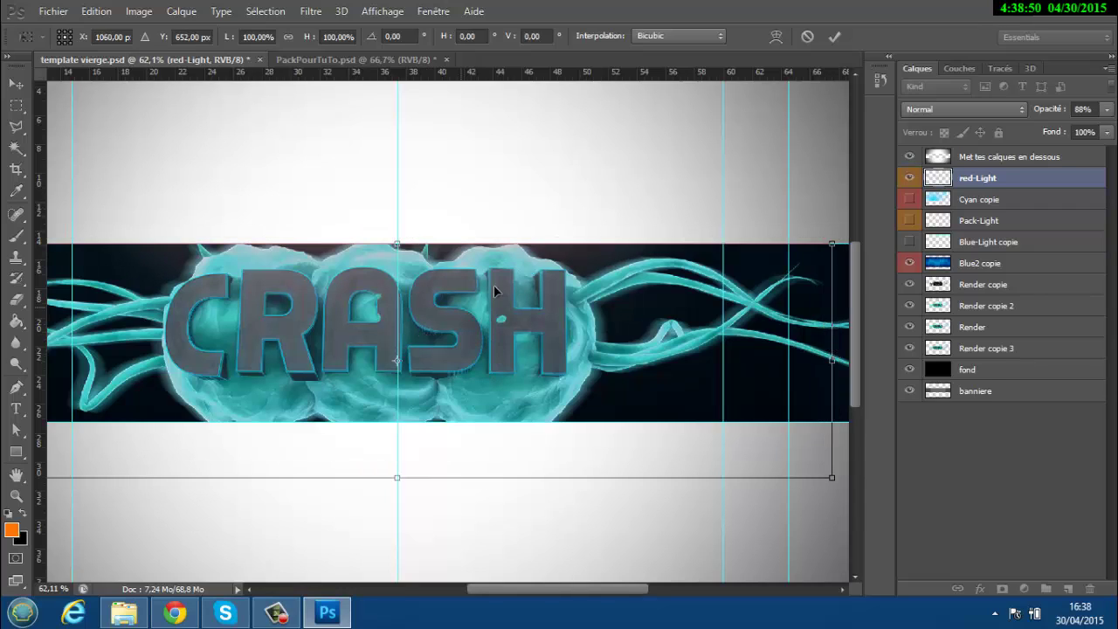
left_click(834, 37)
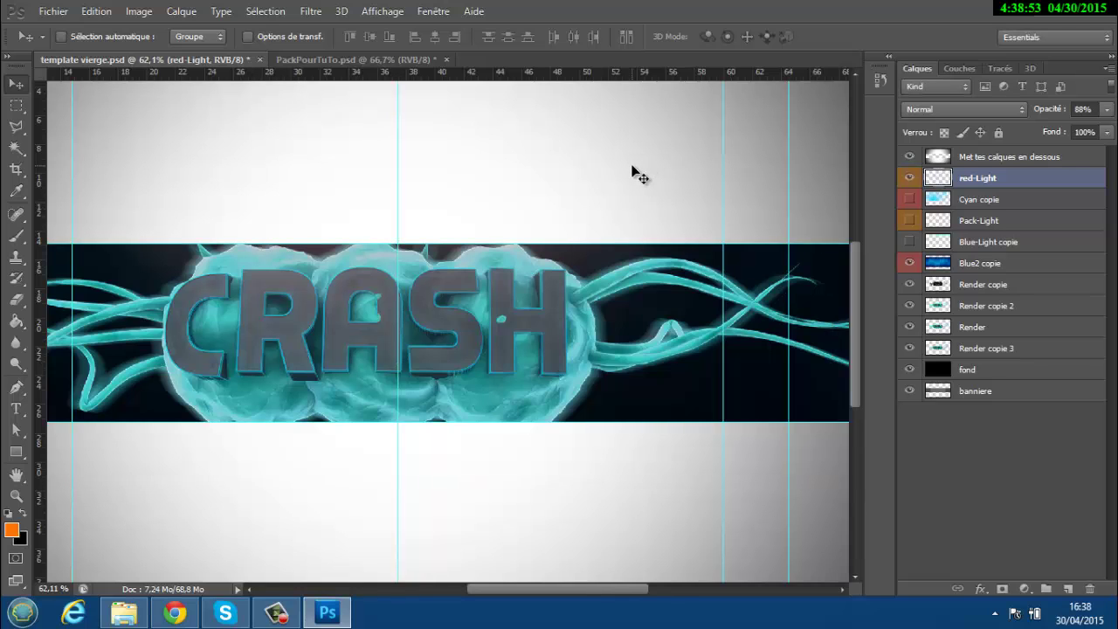
scroll(501, 345, "down", 4, "alt")
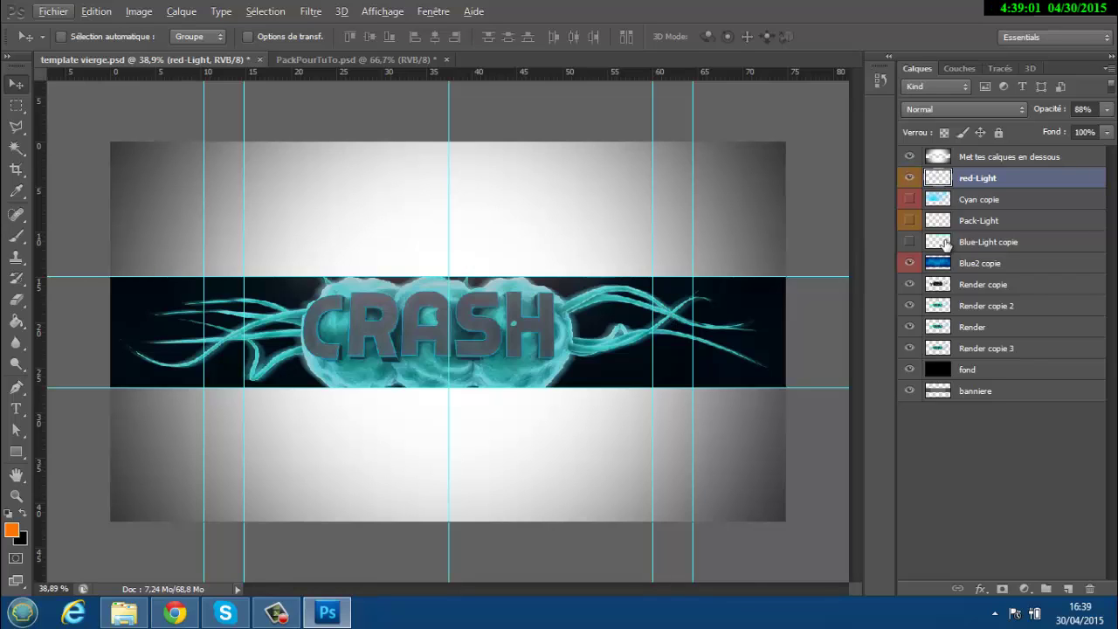
- Duplicate the red-Light layer and move the copy to the upper-left corner of the black band
left_click(982, 177)
key("ctrl+j")
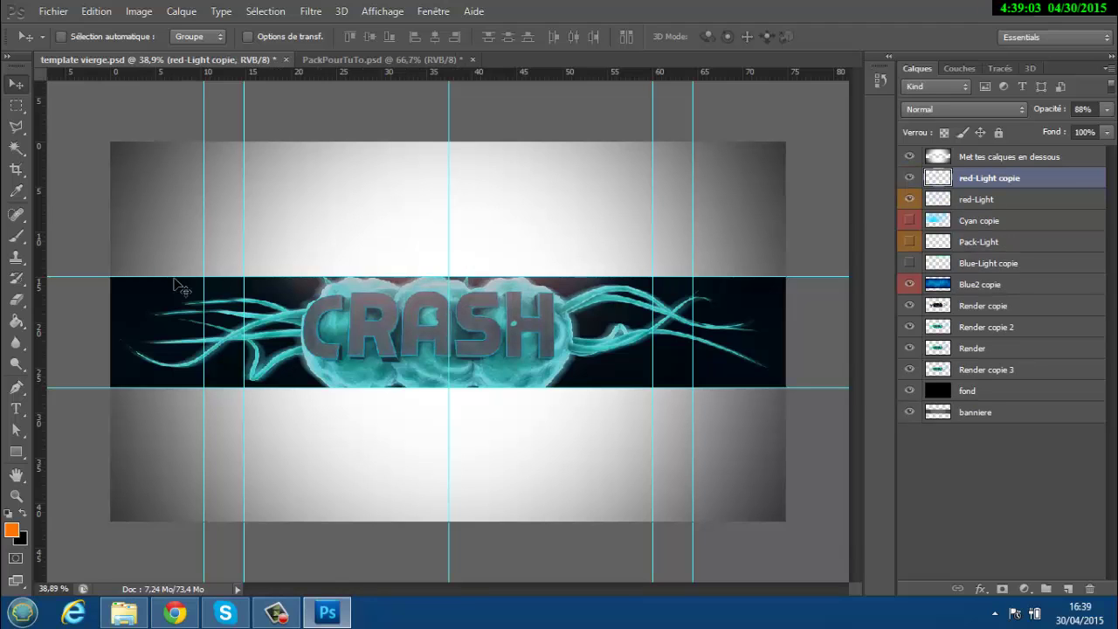
left_click_drag(410, 336, 260, 274)
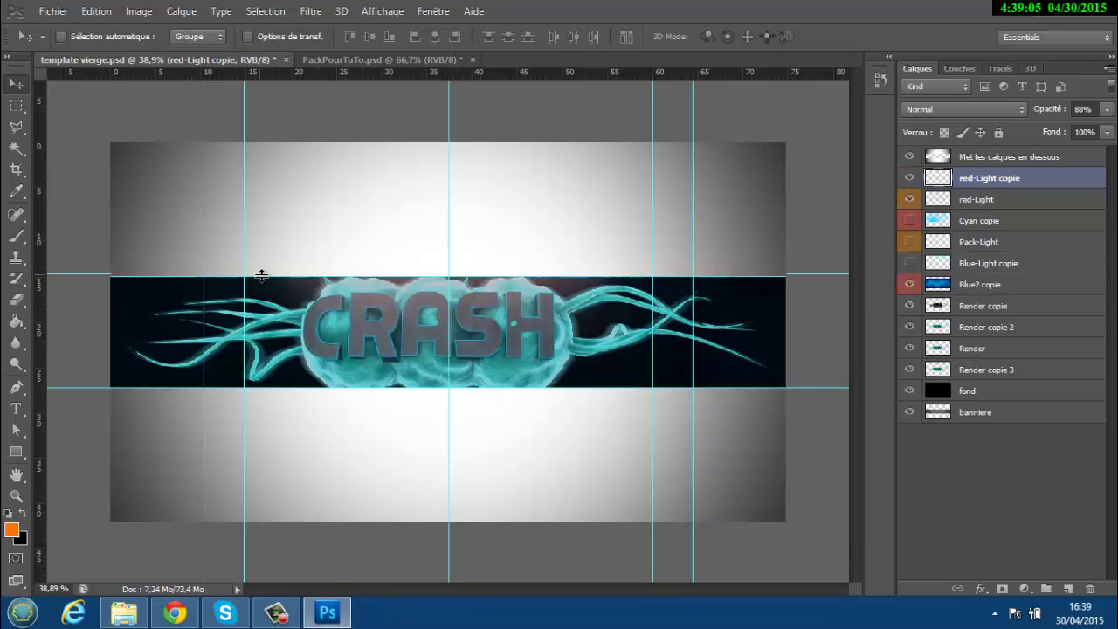
left_click_drag(427, 323, 144, 288)
- Duplicate red-Light copie and move the new copy to the upper-right corner of the black band
key("ctrl+j")
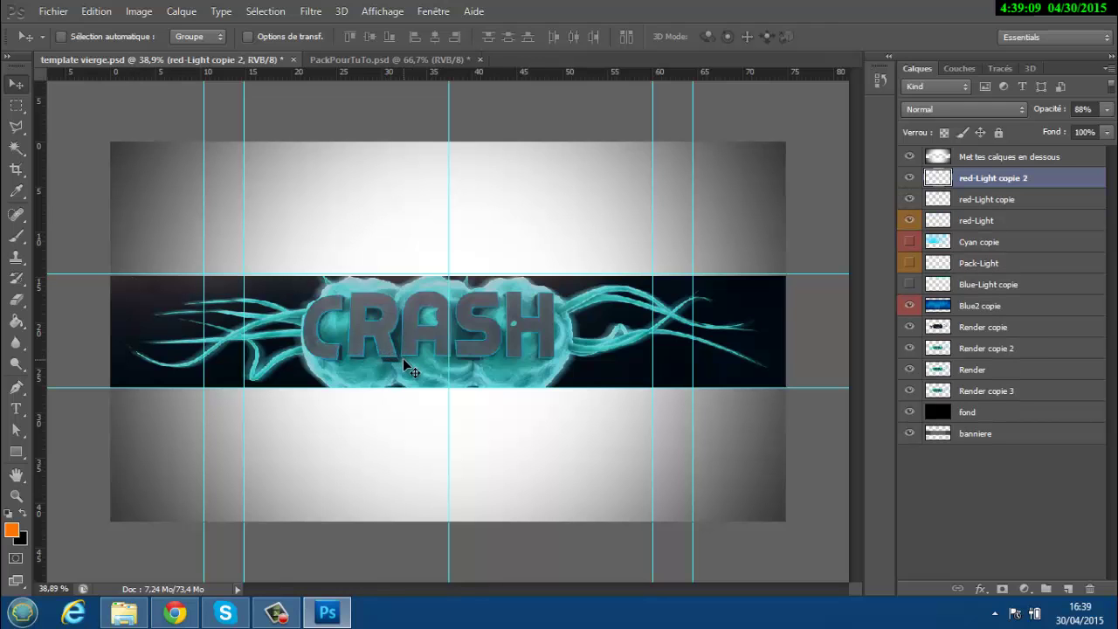
key("ctrl+t")
left_click_drag(149, 278, 769, 301)
left_click(834, 36)
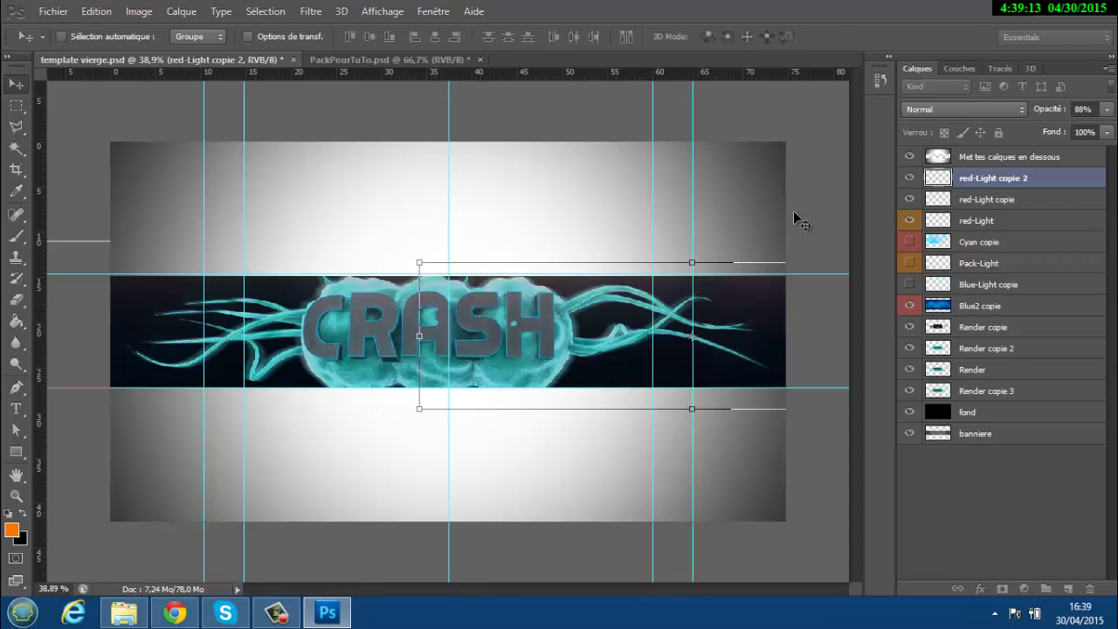
- Set the opacity of red-Light copie and red-Light copie 2 to 70% and save the document
left_click(1002, 201, "shift")
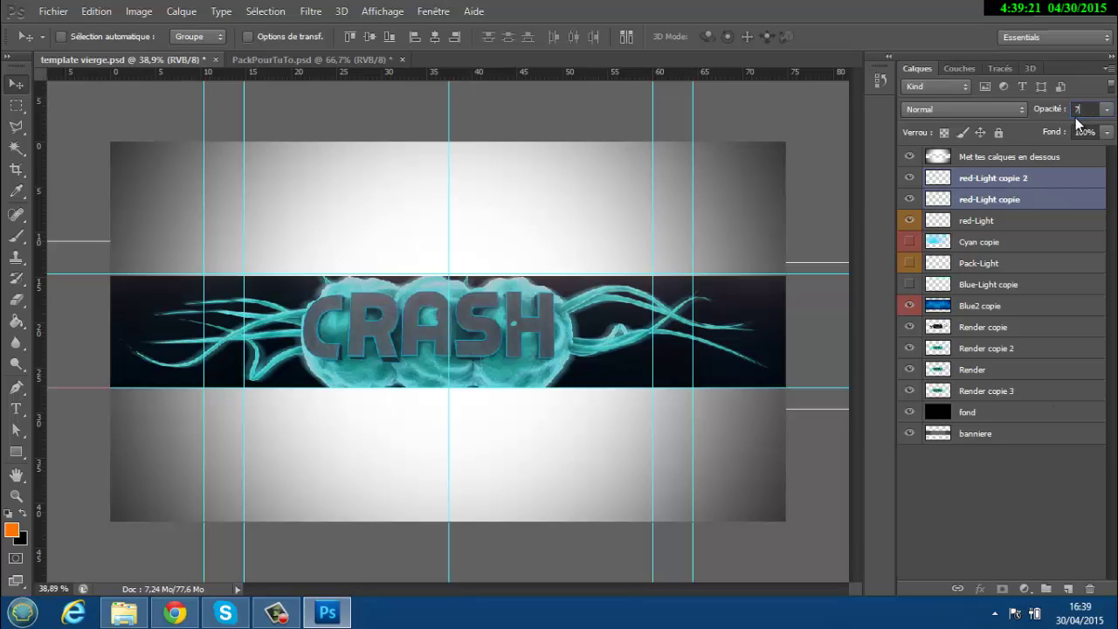
type("5")
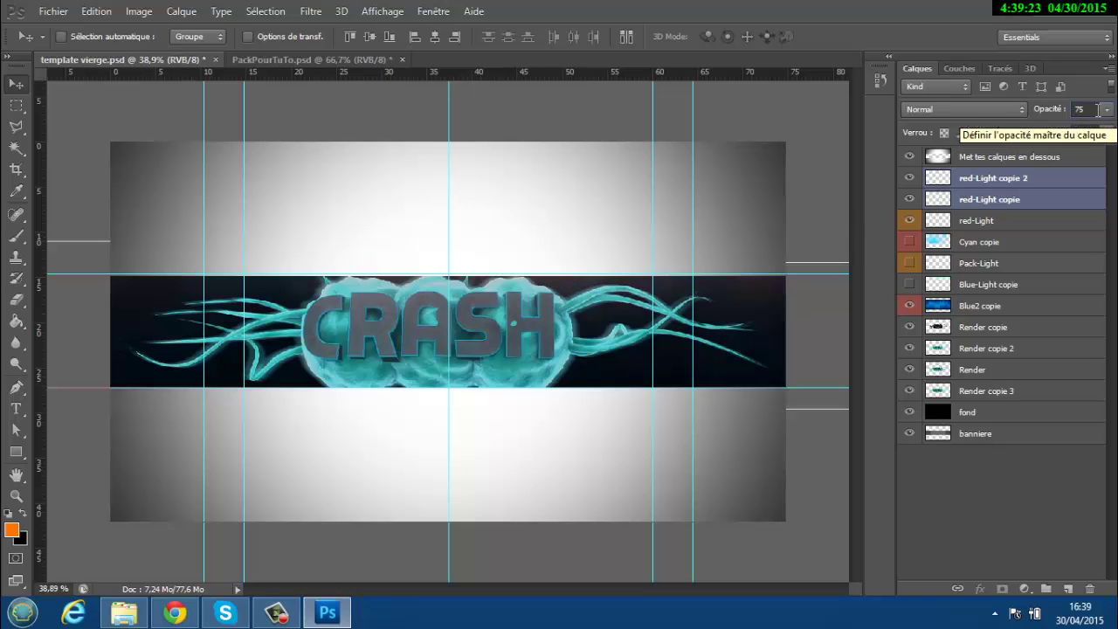
key("BackSpace")
type("0")
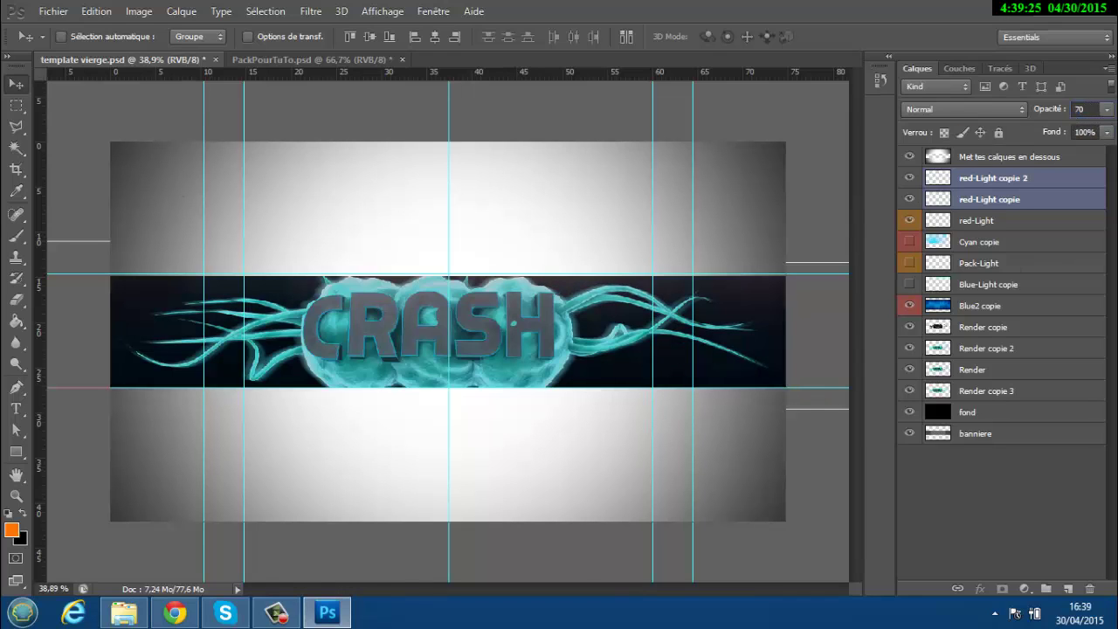
left_click(45, 11)
left_click(76, 193)
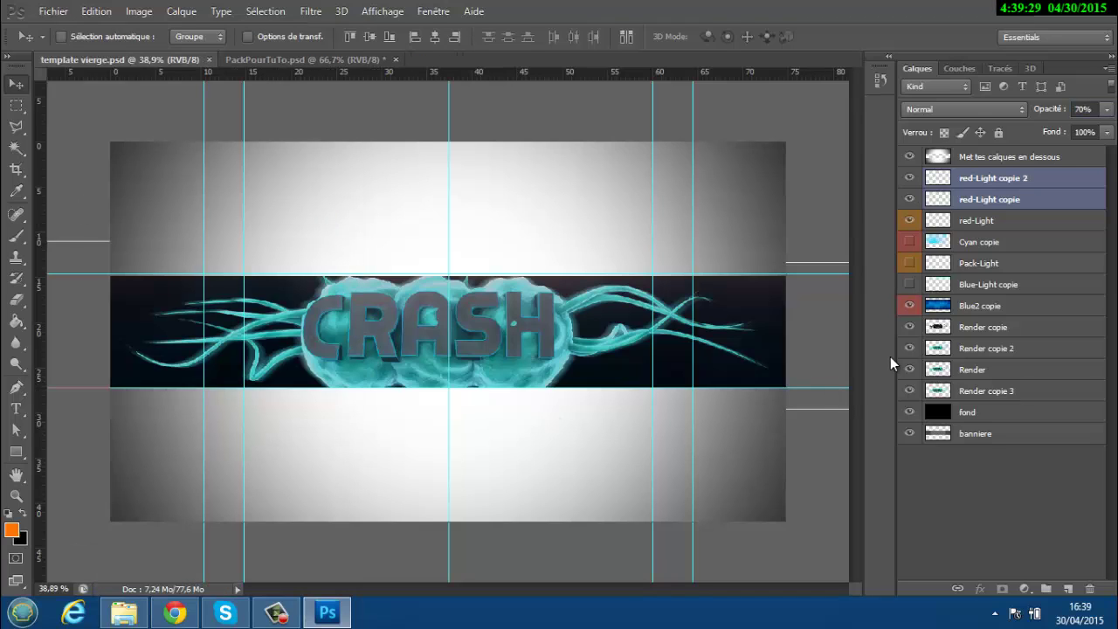
- Show the Pack-Light layer, flip it vertically and place it over the black band at X 1060 px, Y 626 px
left_click(963, 244)
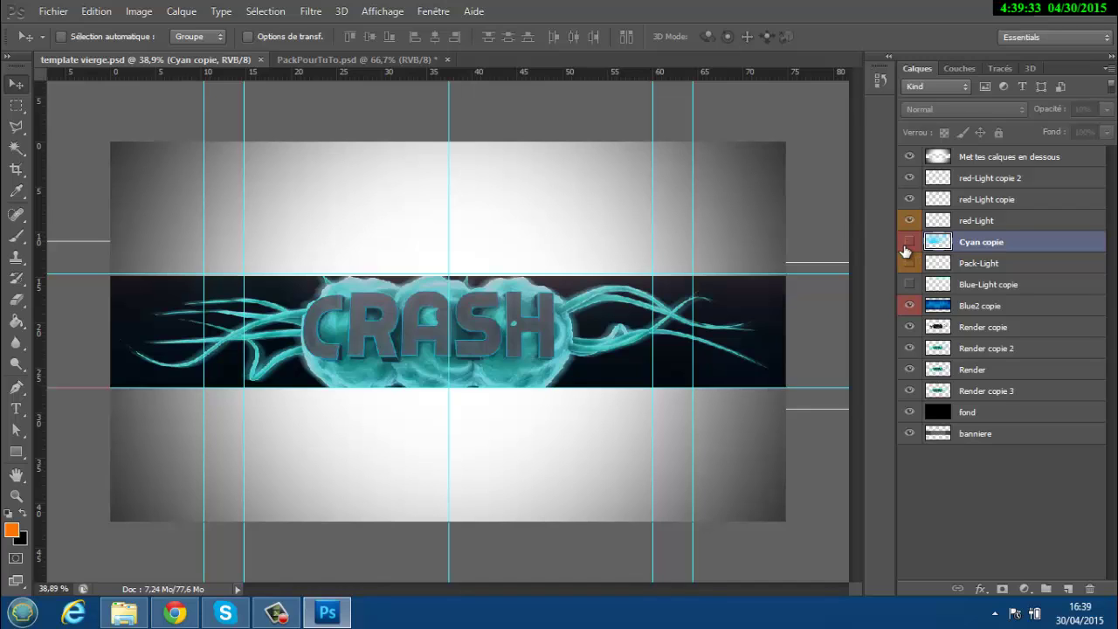
left_click(970, 273)
left_click(910, 263)
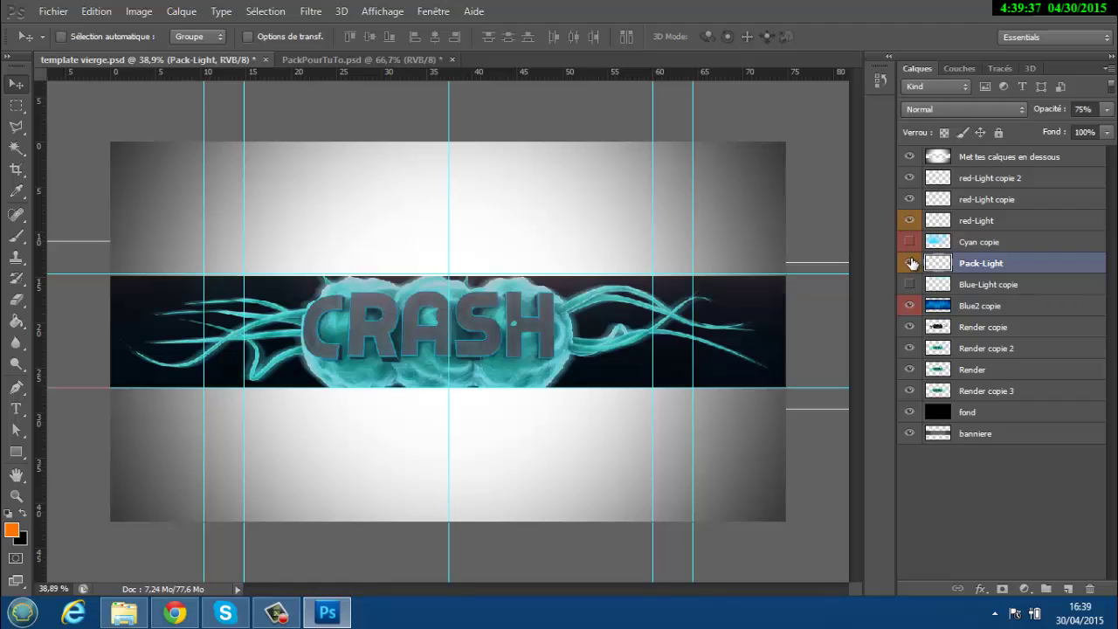
key("ctrl+t")
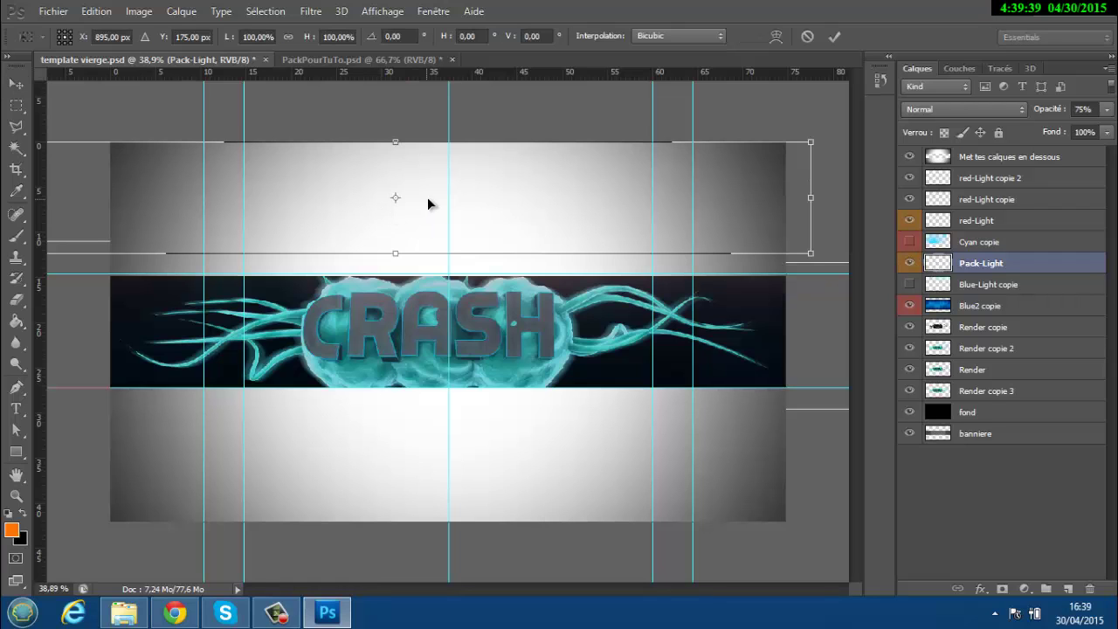
left_click_drag(425, 241, 461, 334)
right_click(351, 337)
left_click(388, 322)
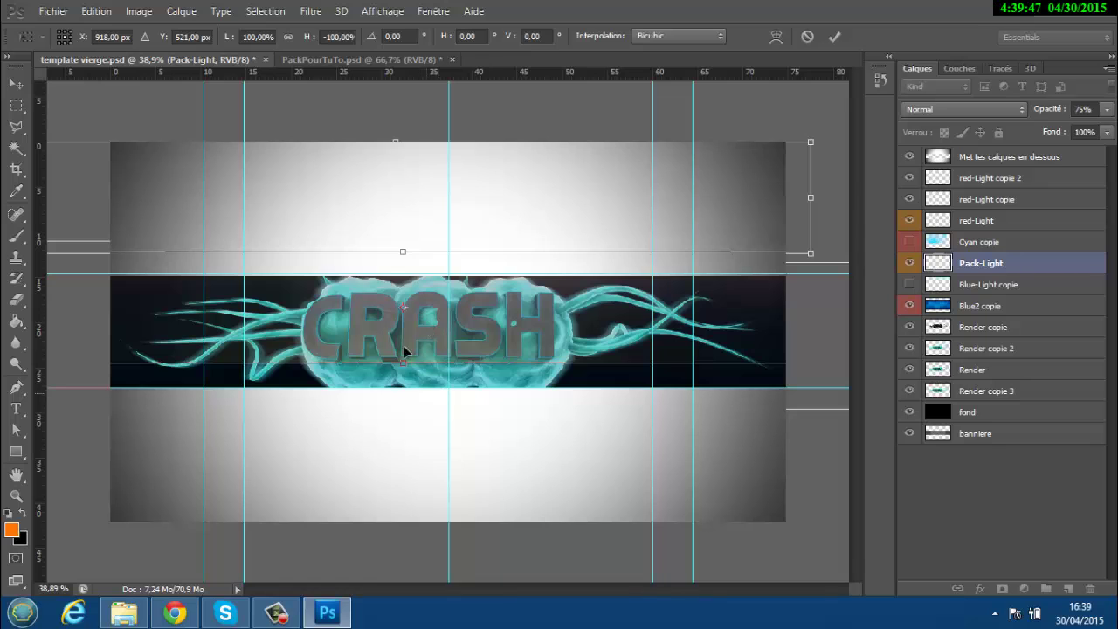
left_click_drag(417, 343, 541, 353)
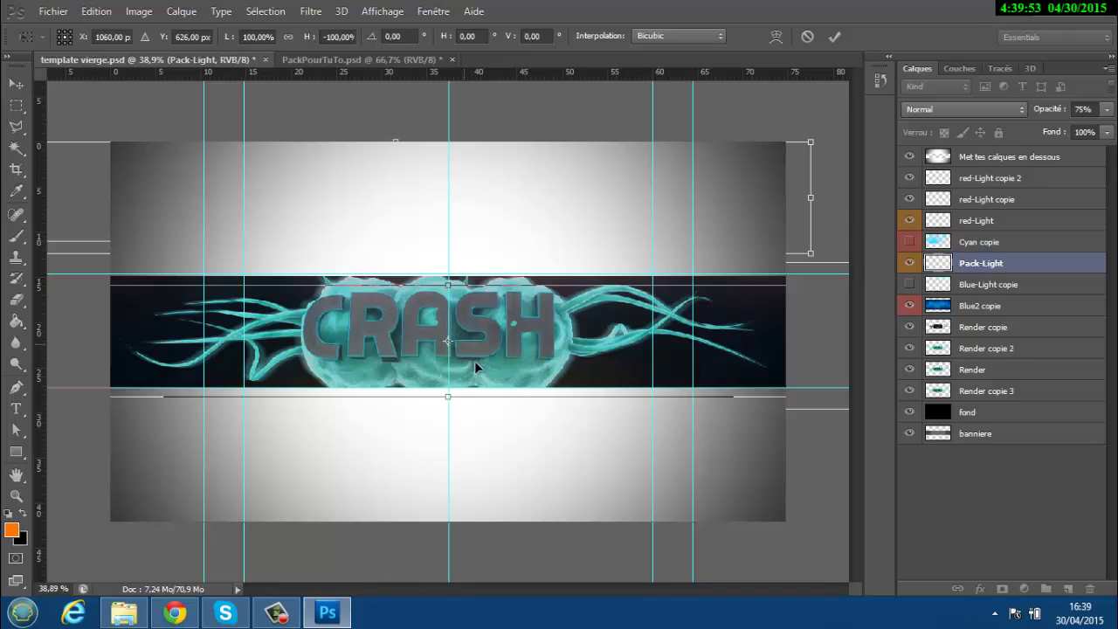
left_click(835, 37)
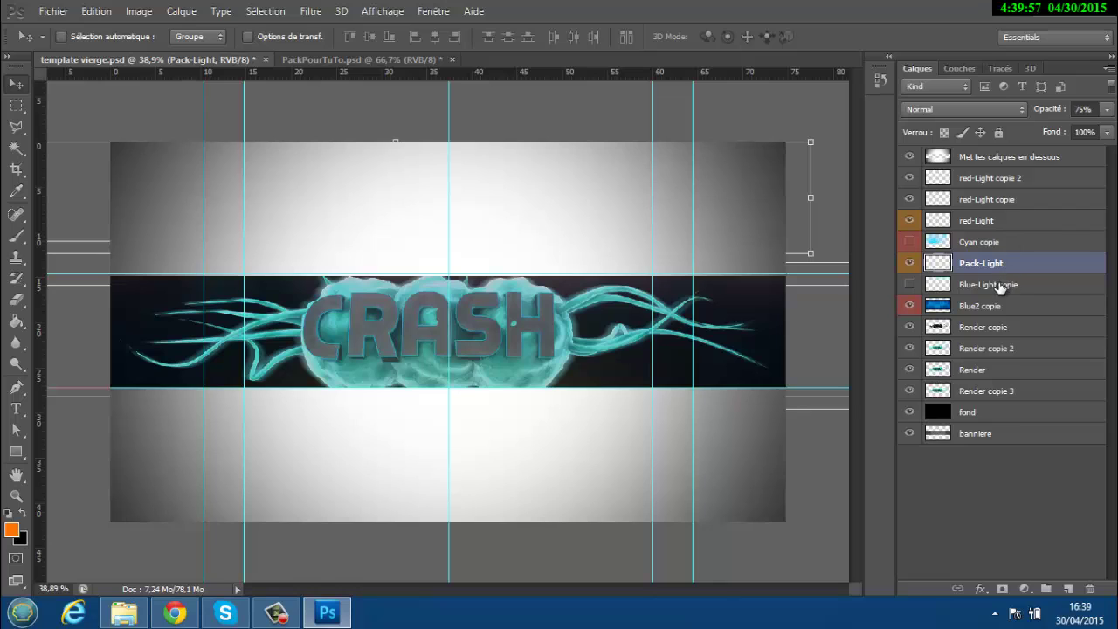
- Show the Blue-Light copie layer and move it onto the black band at X 790.5 px, Y 583.5 px
left_click(915, 287)
left_click(909, 285)
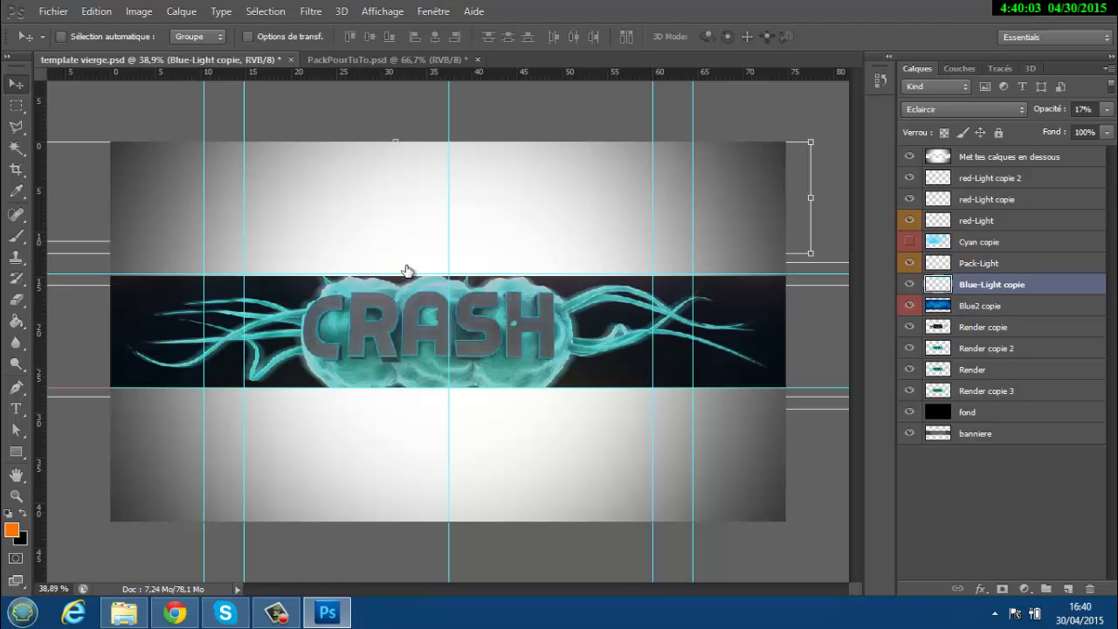
key("ctrl+t")
left_click_drag(424, 252, 307, 345)
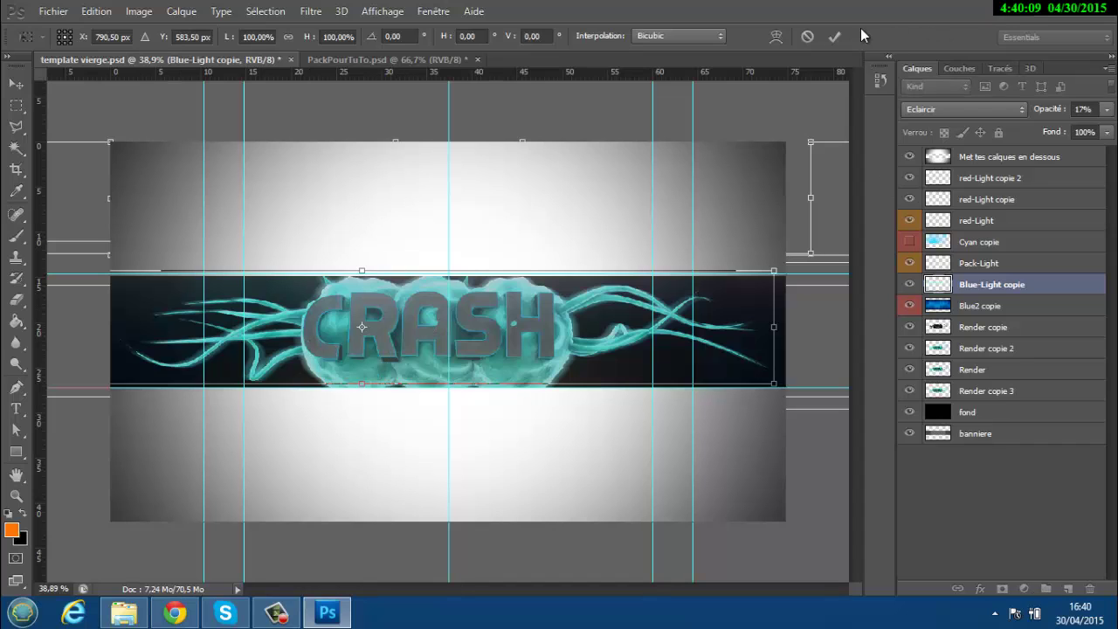
left_click(834, 36)
- Duplicate Blue-Light copie, flip the duplicate horizontally and move it to X 1410.5 px, Y 591.5 px
key("ctrl+j")
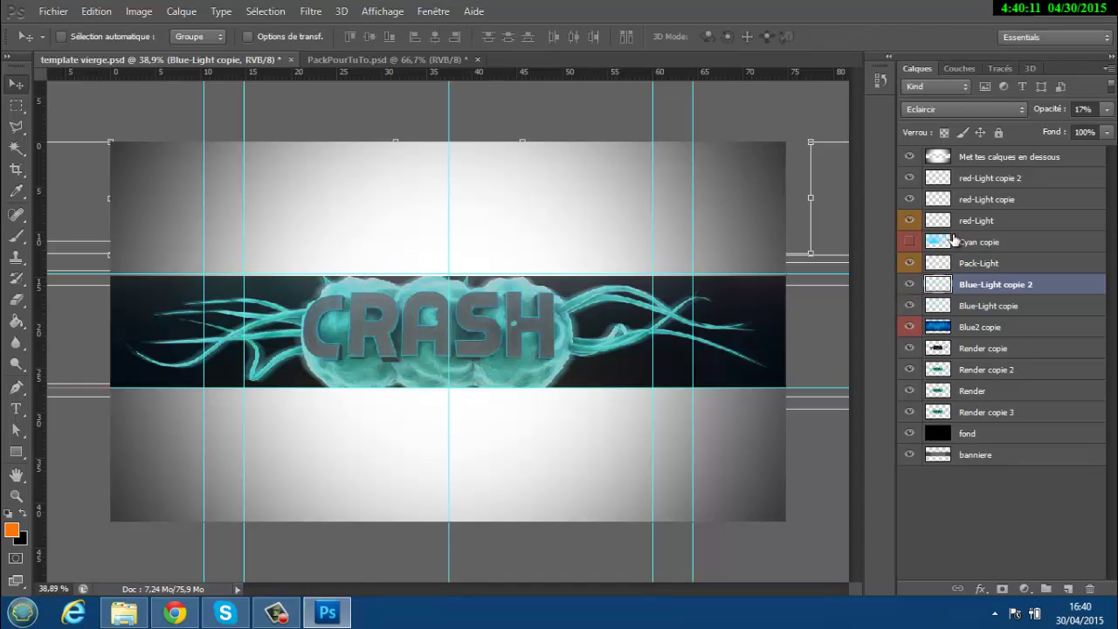
key("ctrl+t")
right_click(239, 316)
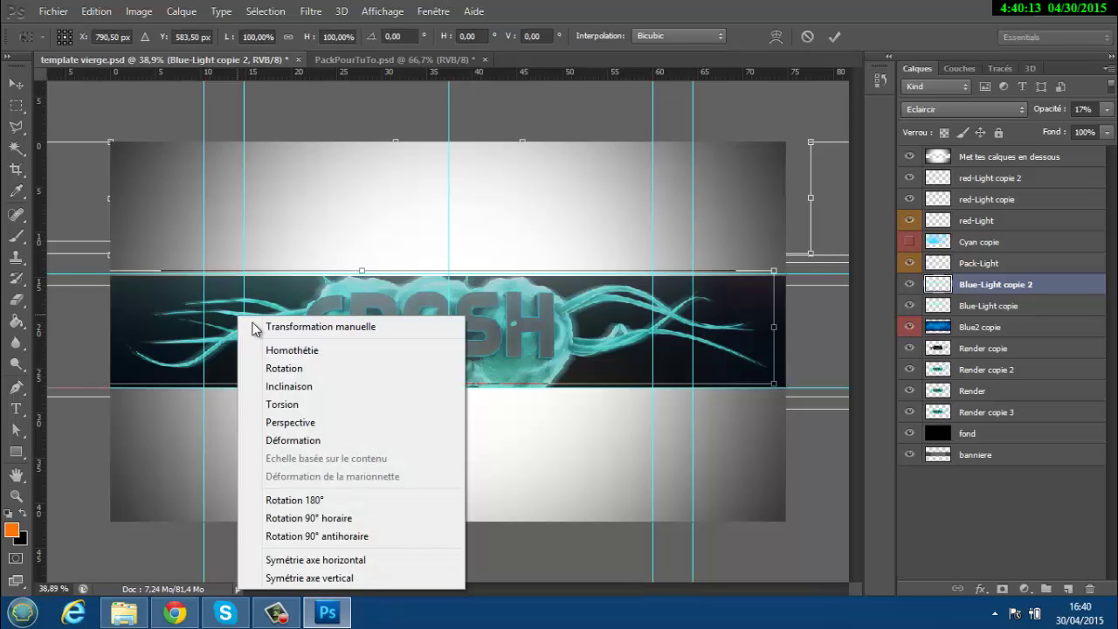
left_click(340, 562)
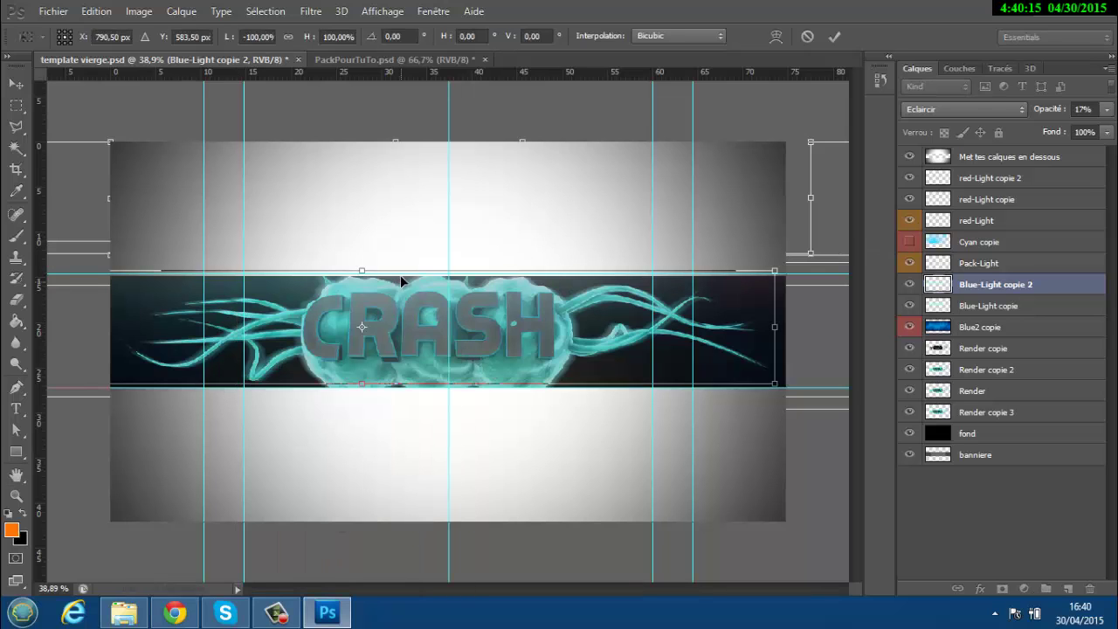
left_click_drag(369, 304, 502, 307)
left_click_drag(553, 307, 563, 308)
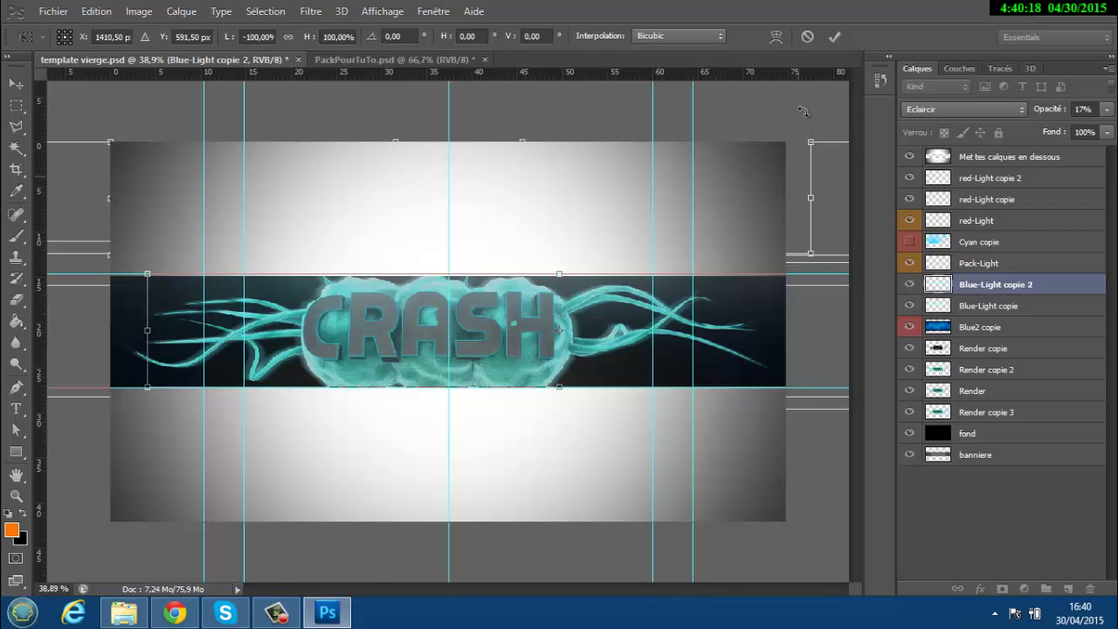
left_click(834, 36)
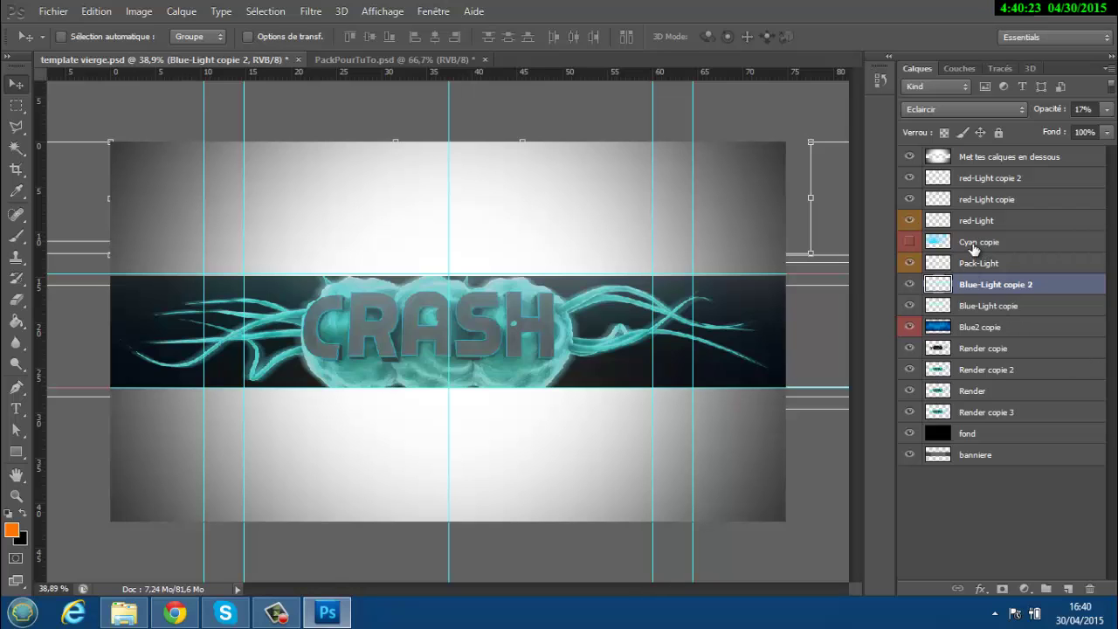
- Select the Cyan copie layer and make it visible
left_click(974, 248)
left_click(909, 241)
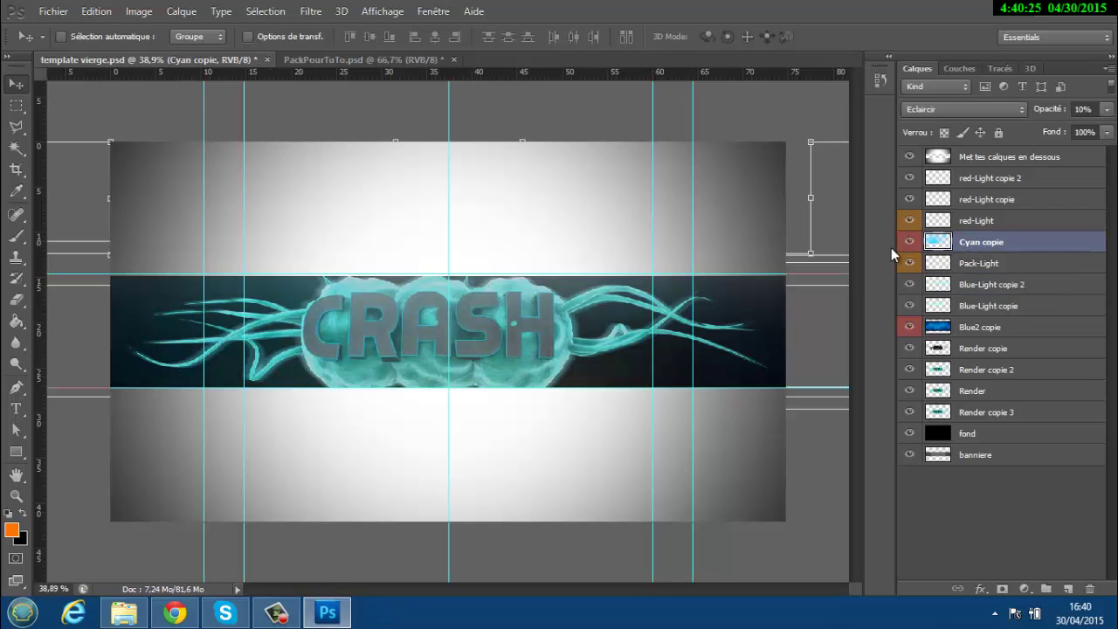
key("ctrl+t")
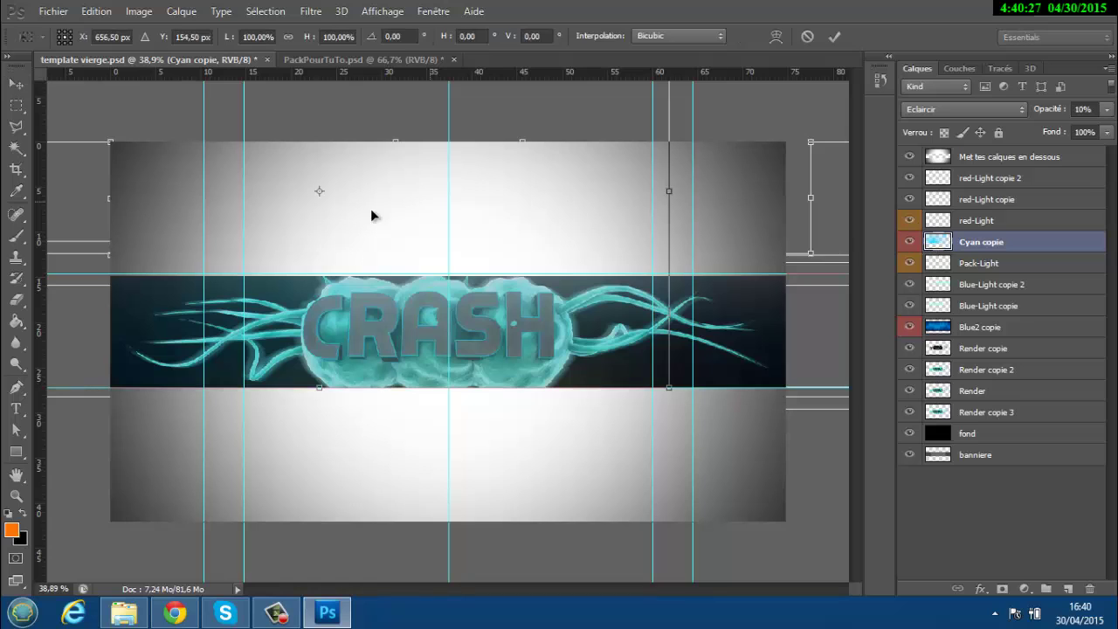
left_click_drag(344, 291, 229, 412)
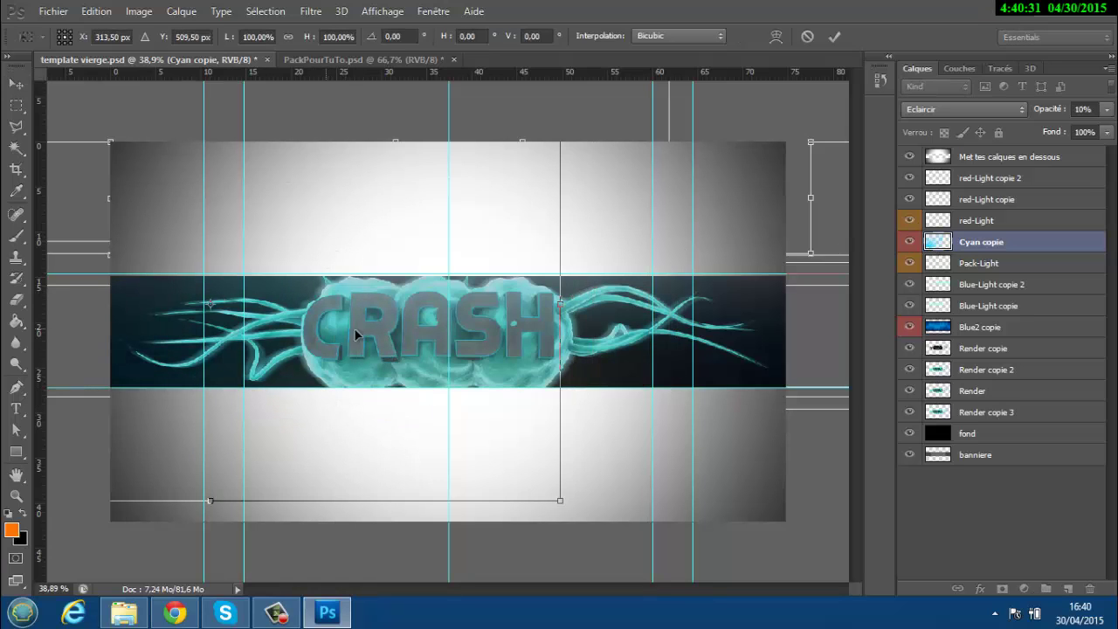
left_click(340, 54)
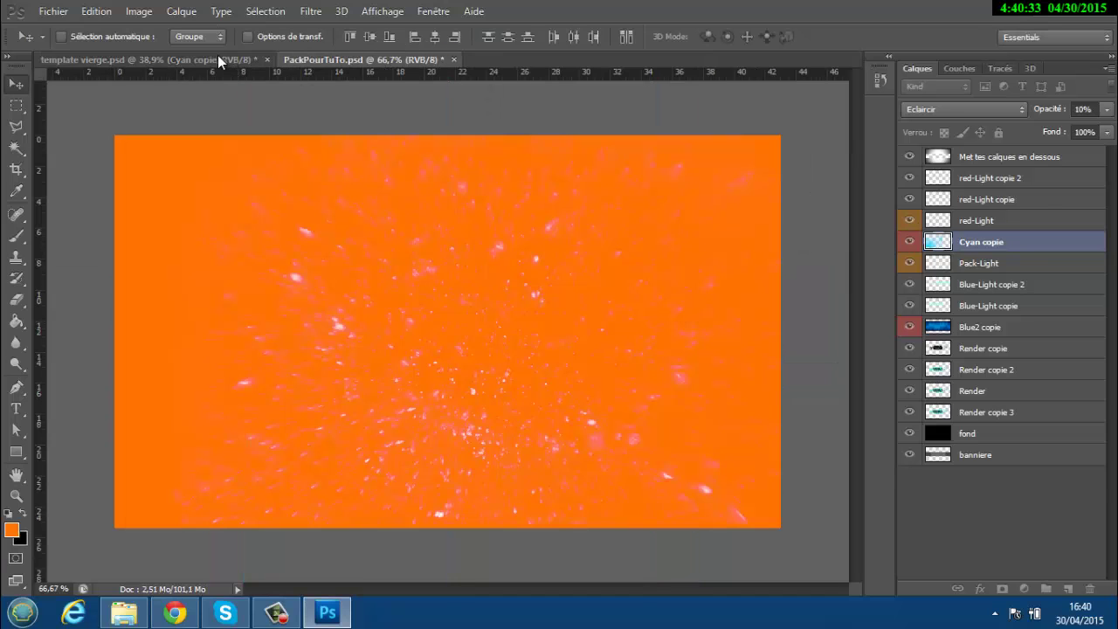
left_click(218, 57)
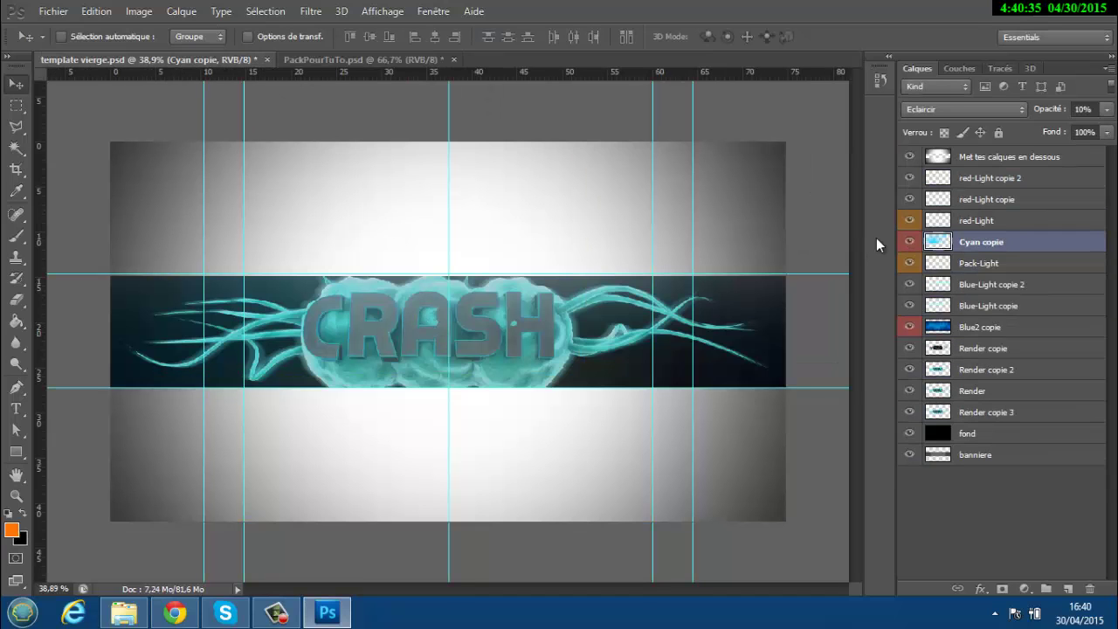
- Move the Cyan copie layer to X 594.5 px, Y 345.5 px over the left part of the black band
key("ctrl+t")
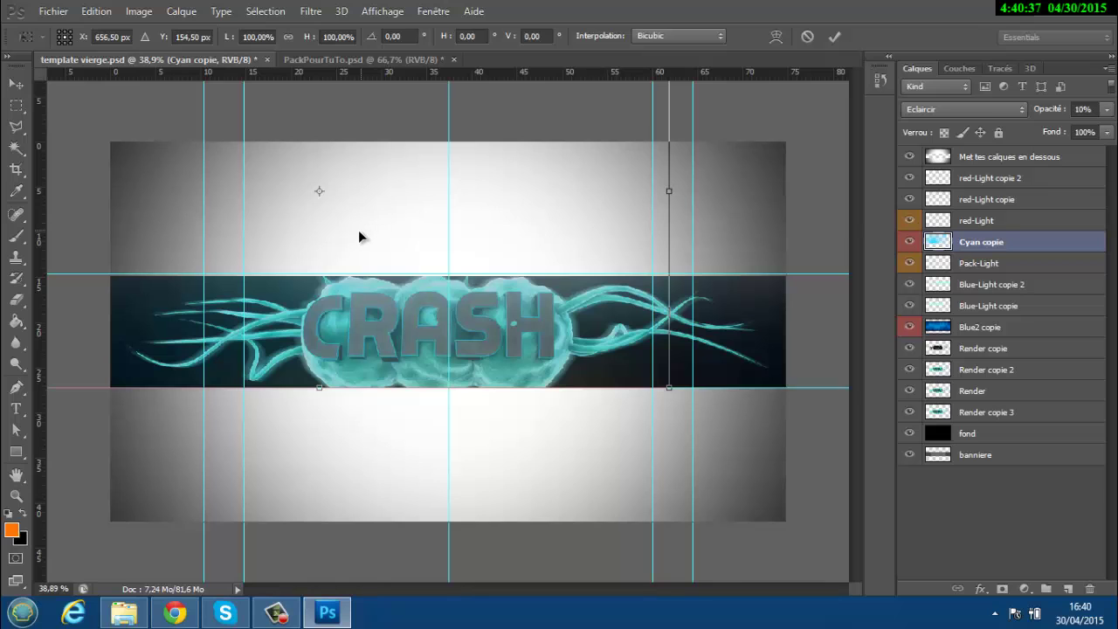
scroll(363, 233, "down", 3, "alt")
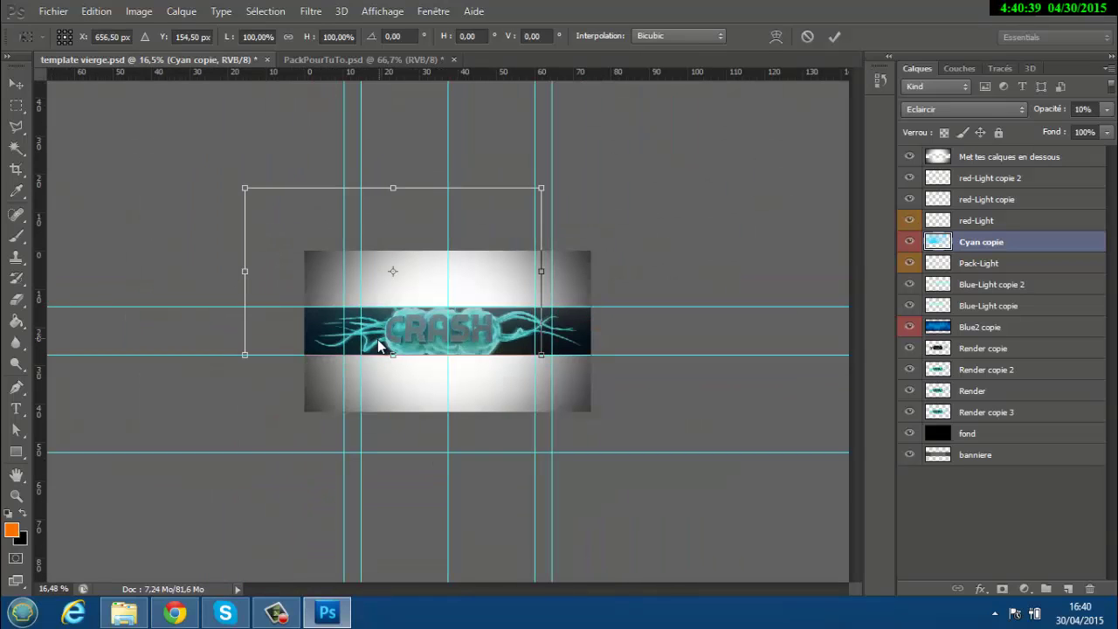
left_click_drag(402, 321, 393, 349)
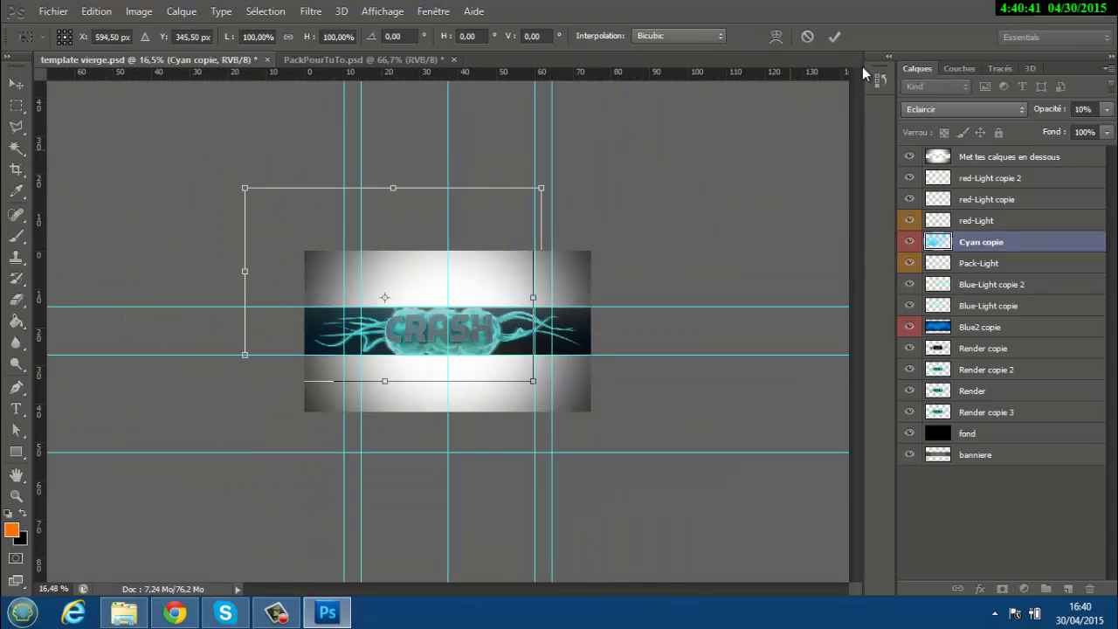
left_click(835, 36)
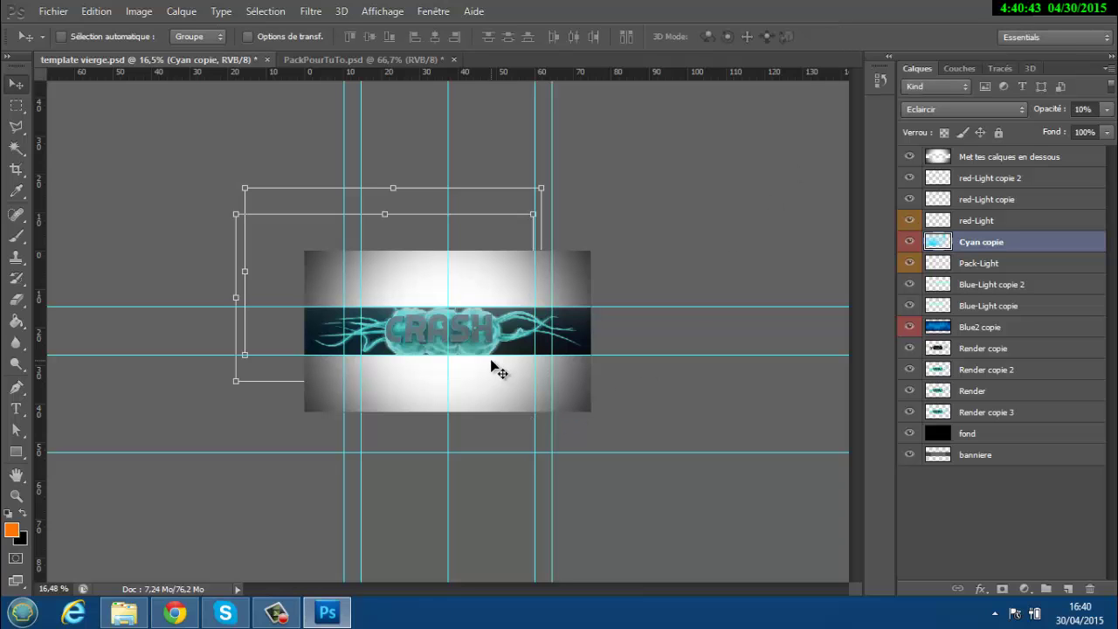
scroll(494, 369, "up", 2, "alt")
scroll(494, 369, "up", 3, "alt")
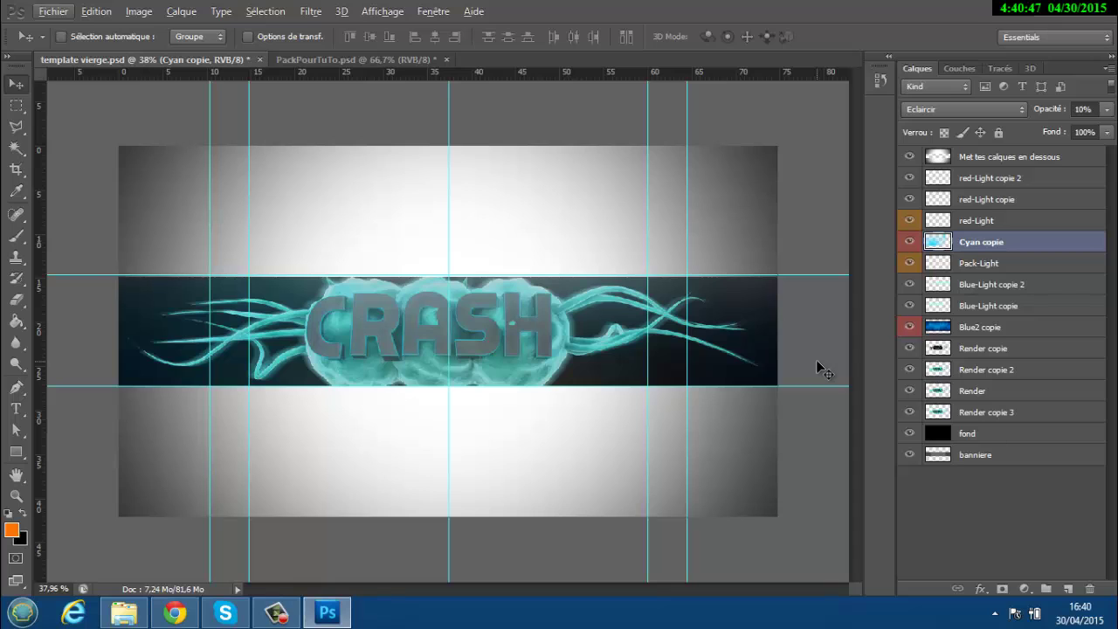
- Duplicate Cyan copie, flip the duplicate horizontally and move it over the right part of the black band
left_click(983, 248)
key("ctrl+j")
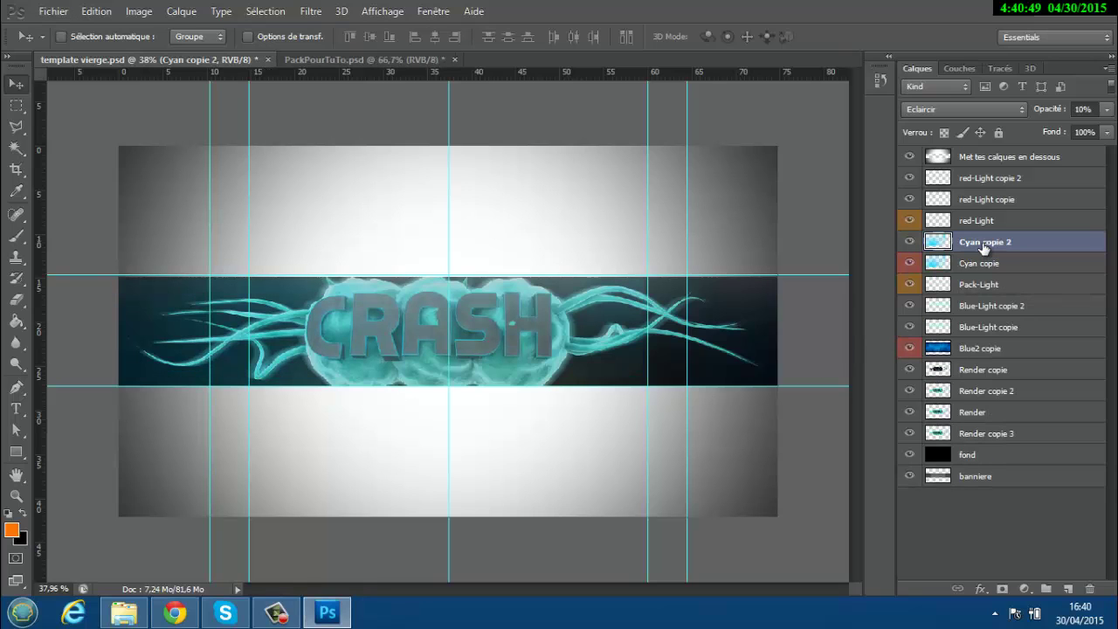
key("ctrl+t")
right_click(425, 270)
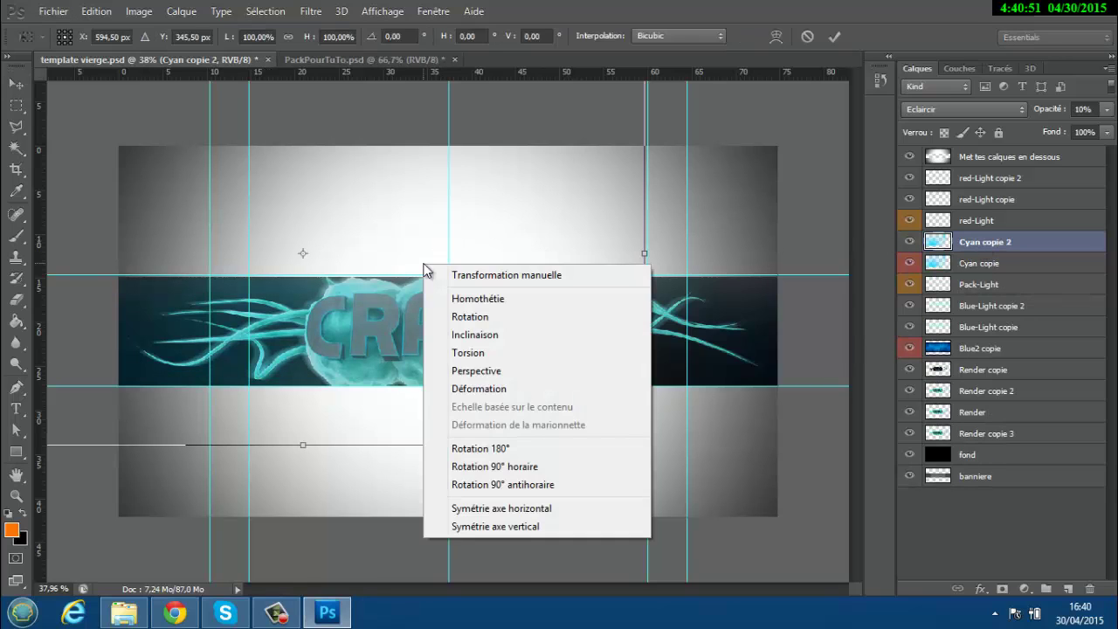
left_click(502, 507)
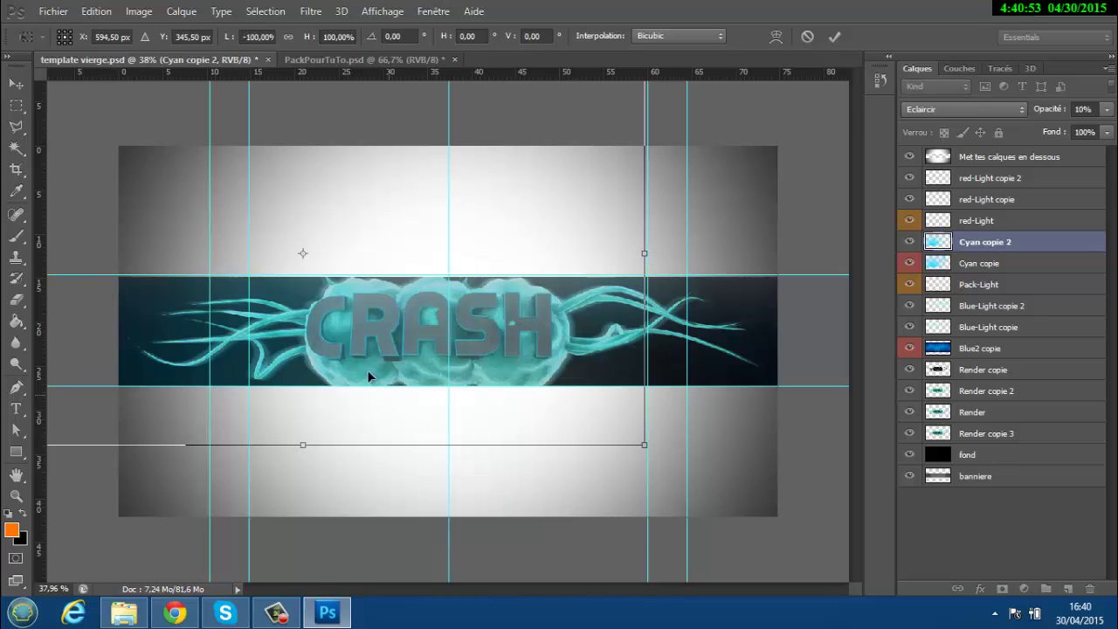
left_click_drag(429, 351, 692, 423)
left_click(836, 37)
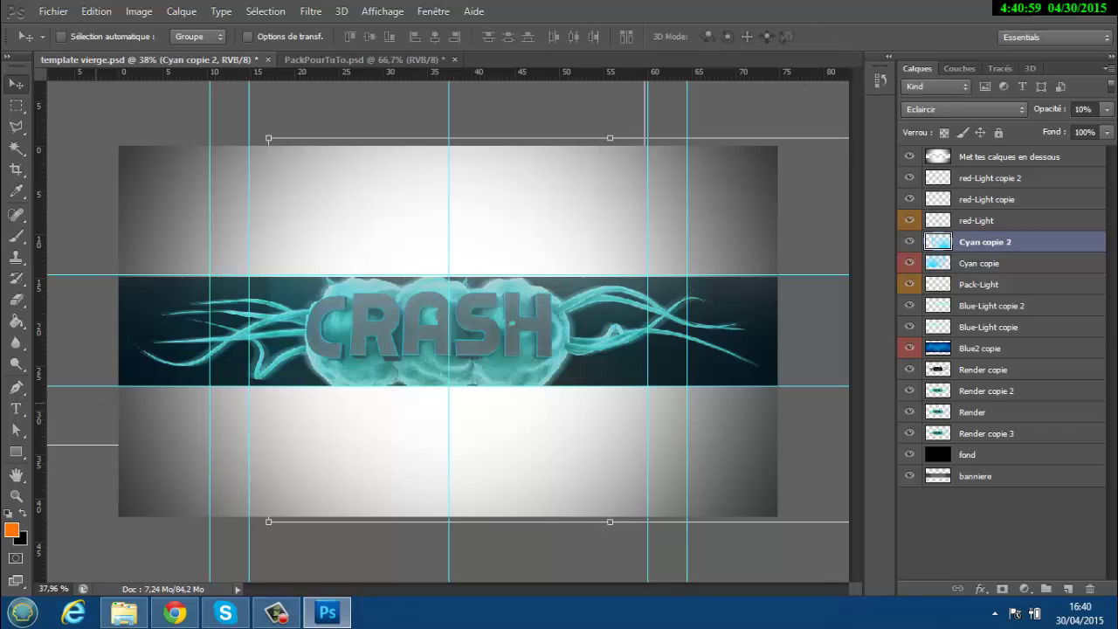
- Set the Eraser to a soft 432 px brush and check the Cyan copie 2 layer's visibility
left_click(19, 302)
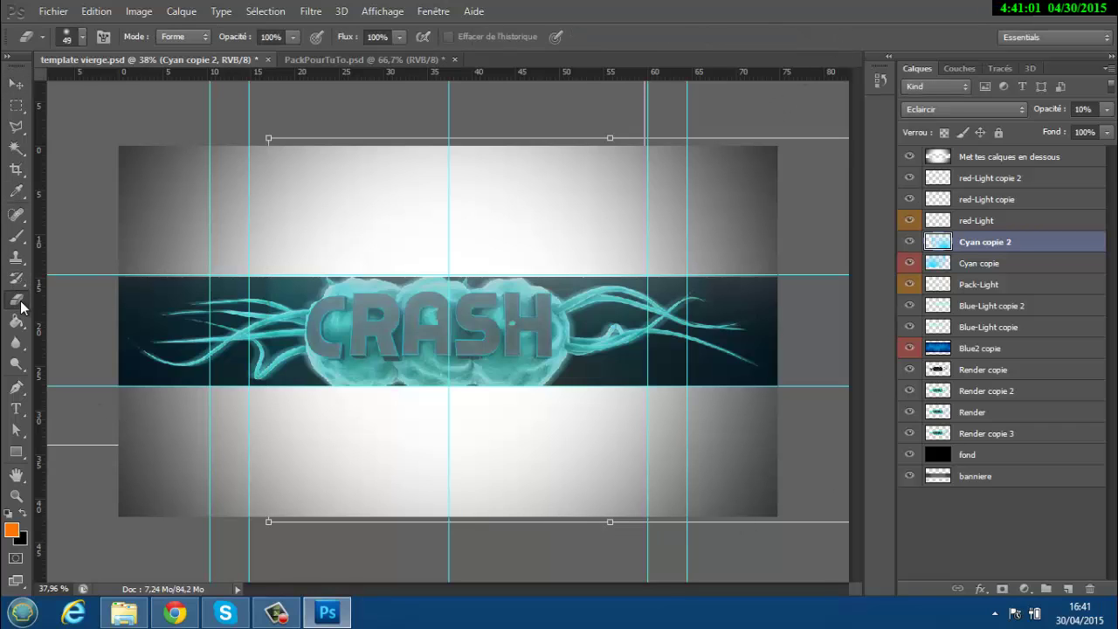
left_click(80, 34)
mouse_move(73, 87)
left_mouse_down()
mouse_move(173, 83)
mouse_move(175, 97)
left_mouse_up()
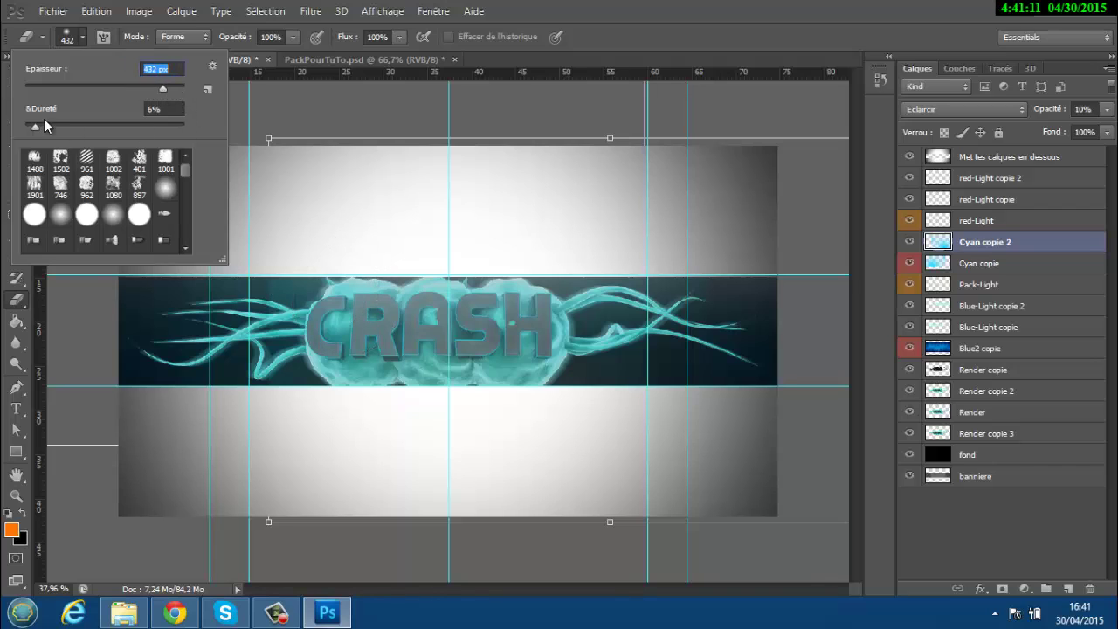
left_click(1026, 234)
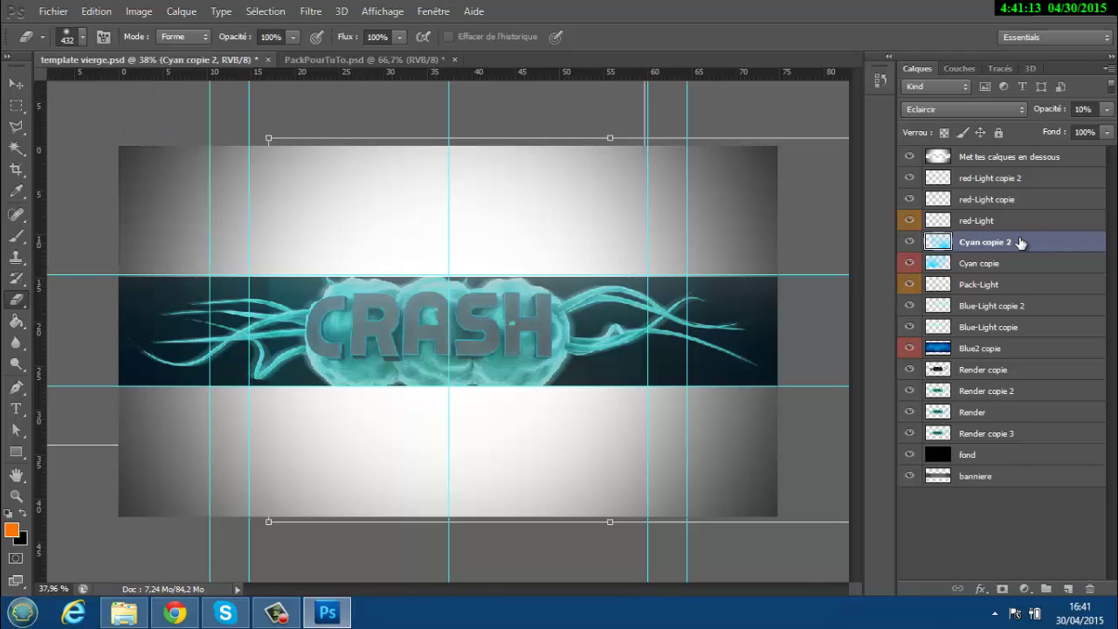
left_click(909, 242)
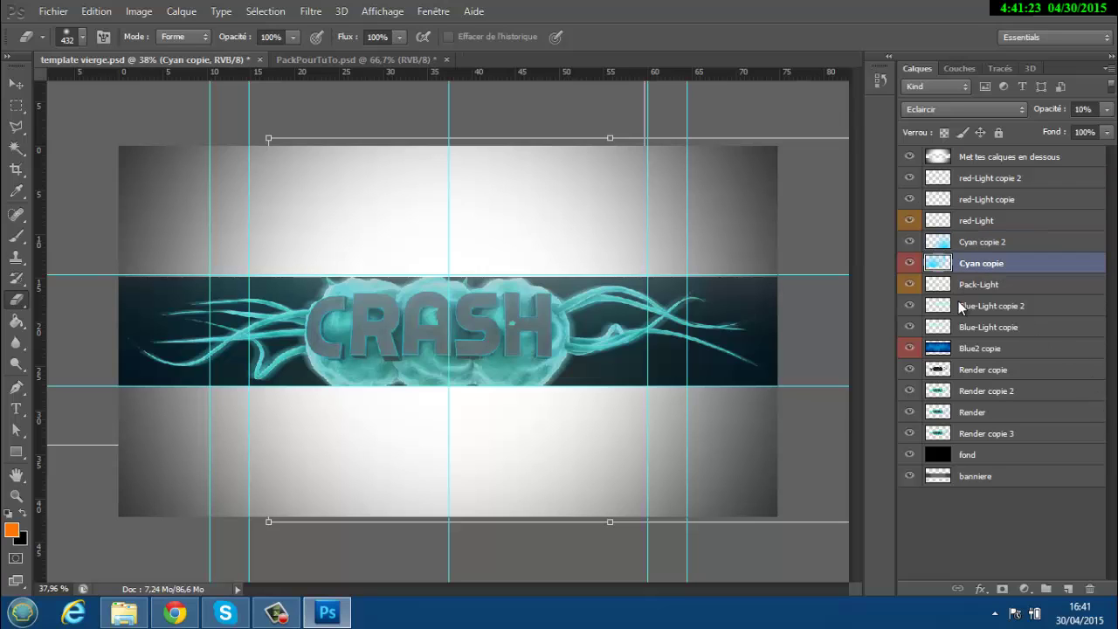
- Make Cyan copie the active layer for erasing, and save the template vierge.psd banner
left_click(987, 263)
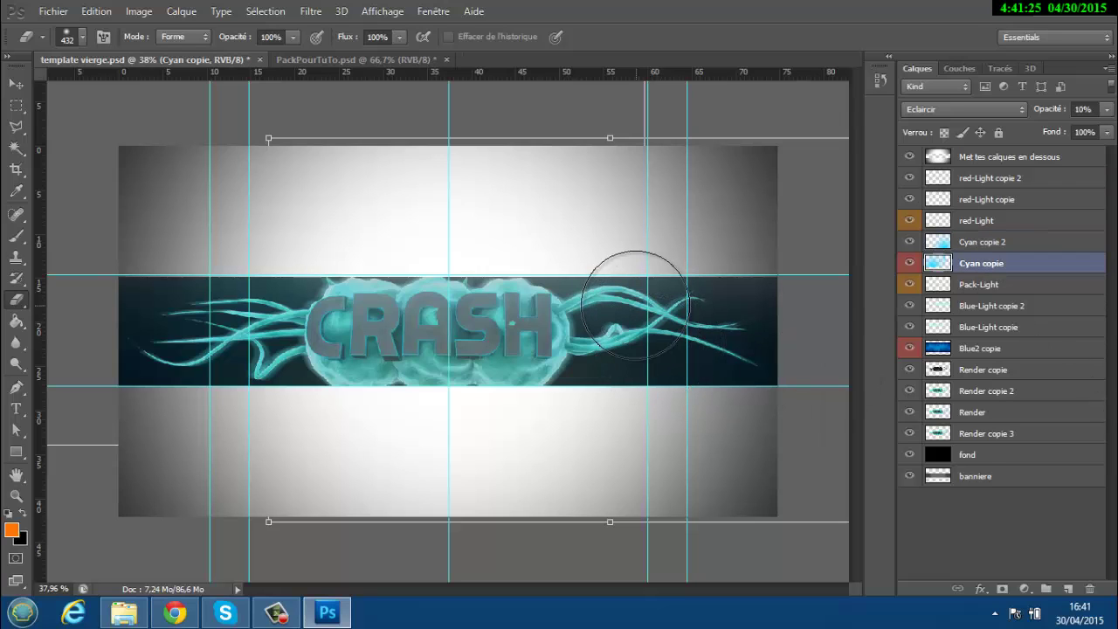
left_click(15, 84)
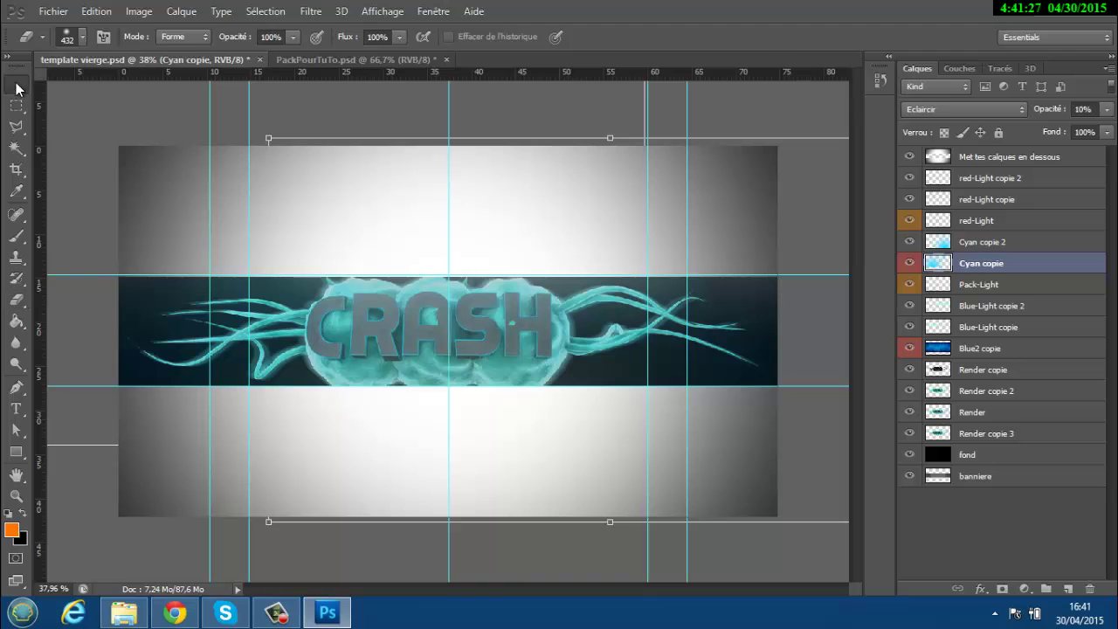
left_click(54, 12)
left_click(168, 192)
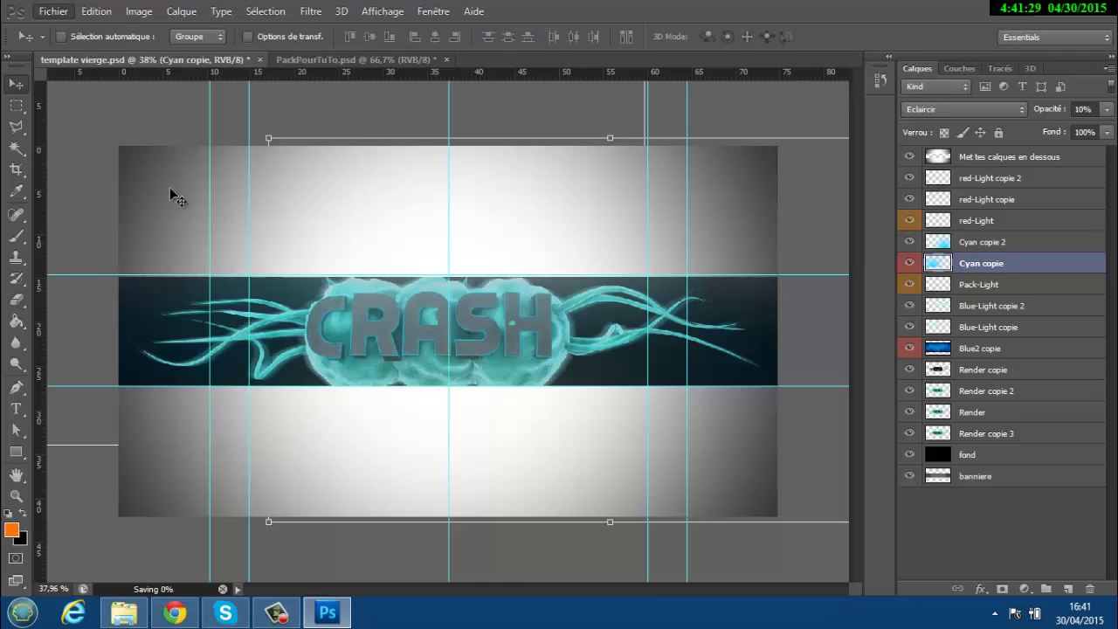
- In PackPourTuTo.psd, move the red-Light, Cyan copie, Pack-Light and Blue-Light copie layers together to just below the 1 copie layer
left_click(362, 61)
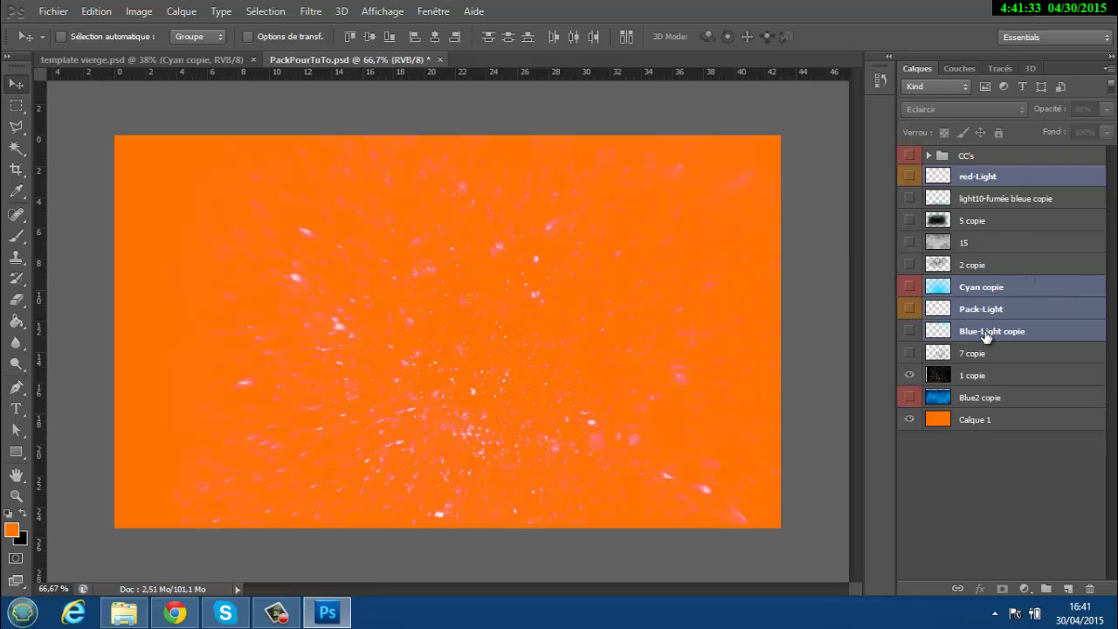
left_click_drag(985, 336, 991, 386)
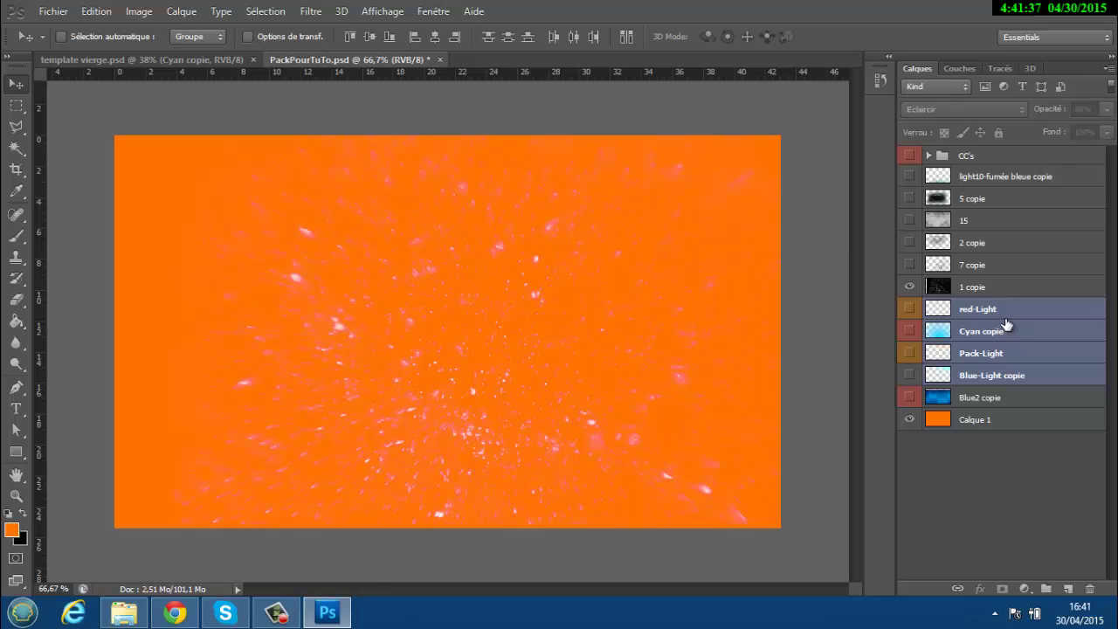
left_click(985, 286)
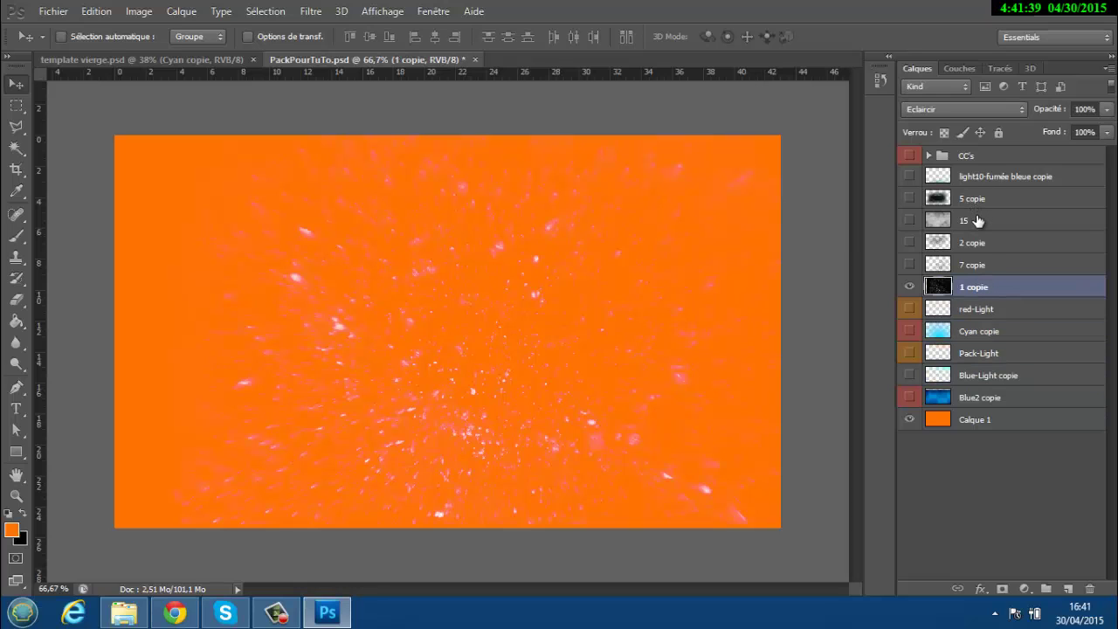
- Duplicate layer 15 from PackPourTuTo.psd into template vierge.psd and switch to that document
left_click(971, 223)
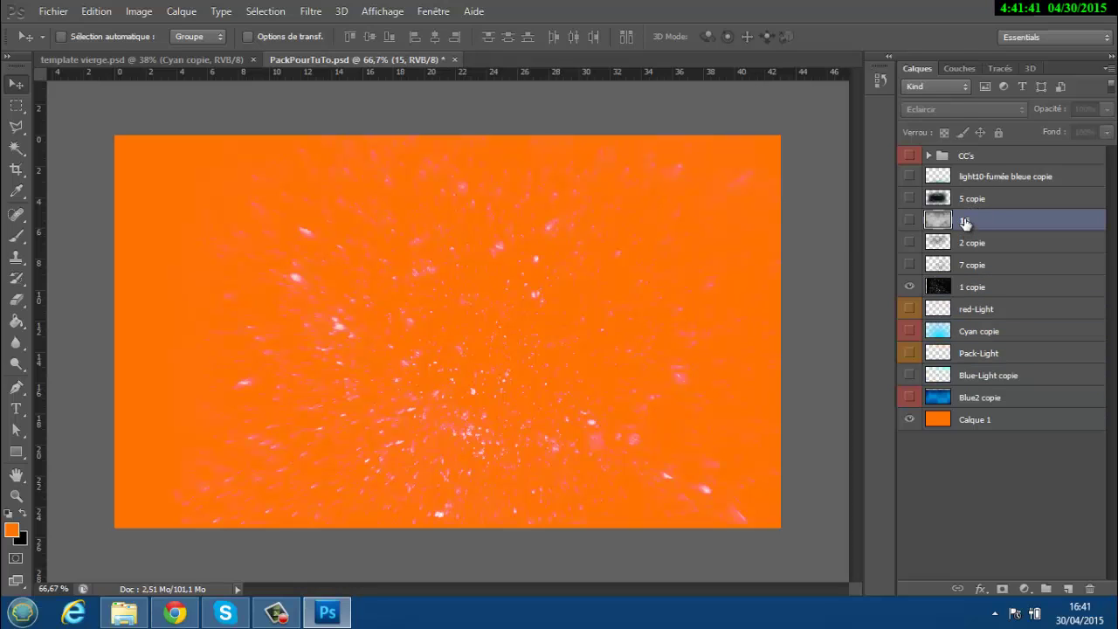
right_click(965, 224)
left_click(811, 87)
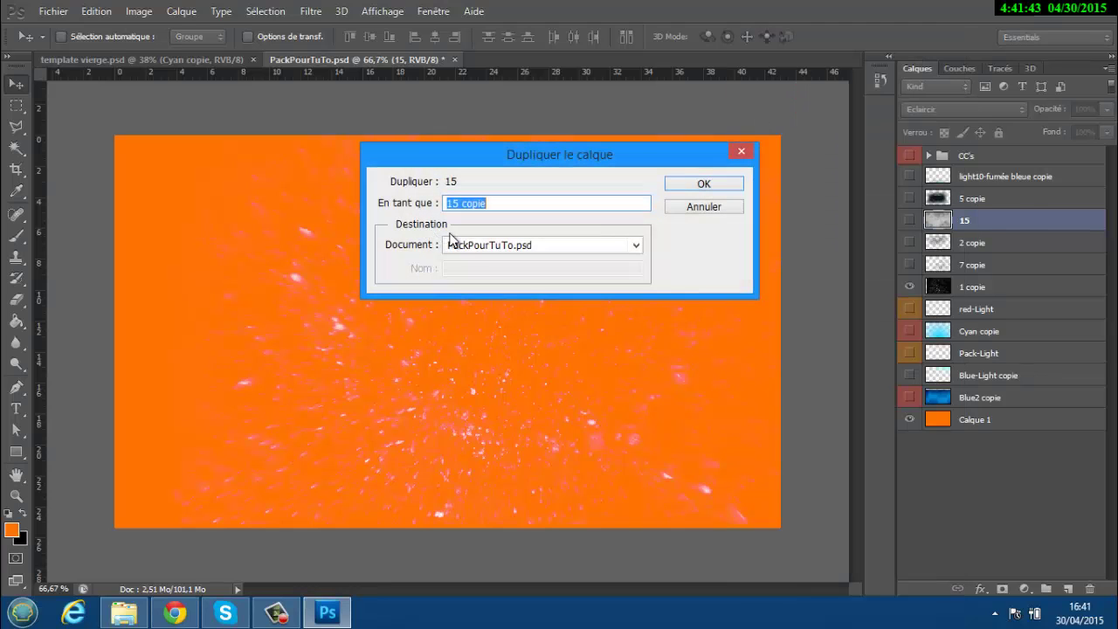
left_click(476, 245)
left_click(628, 264)
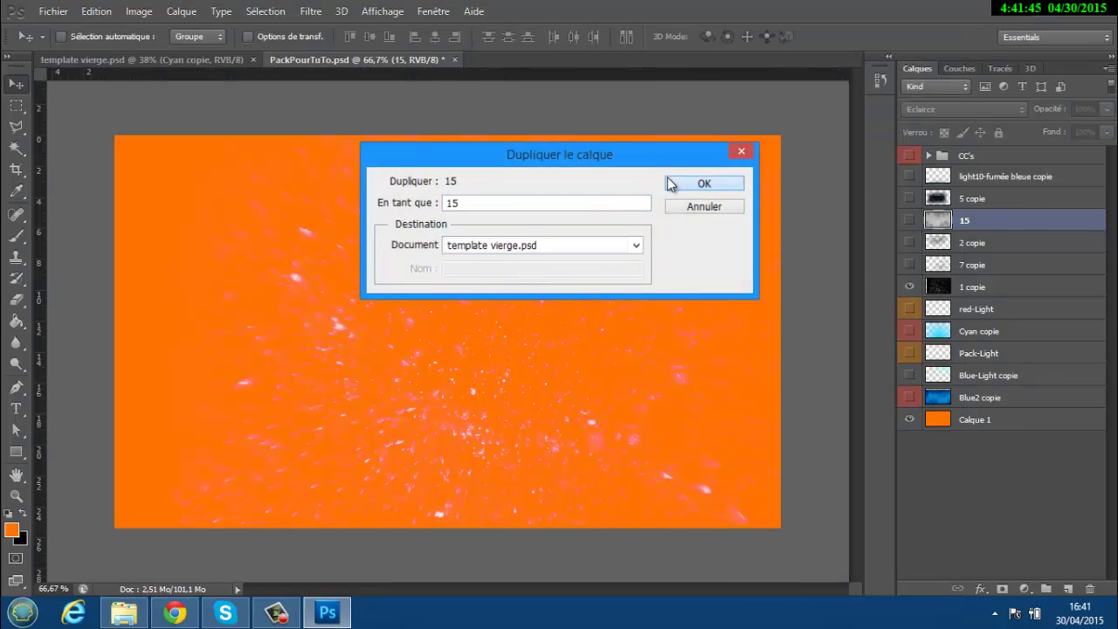
left_click(668, 183)
left_click(87, 60)
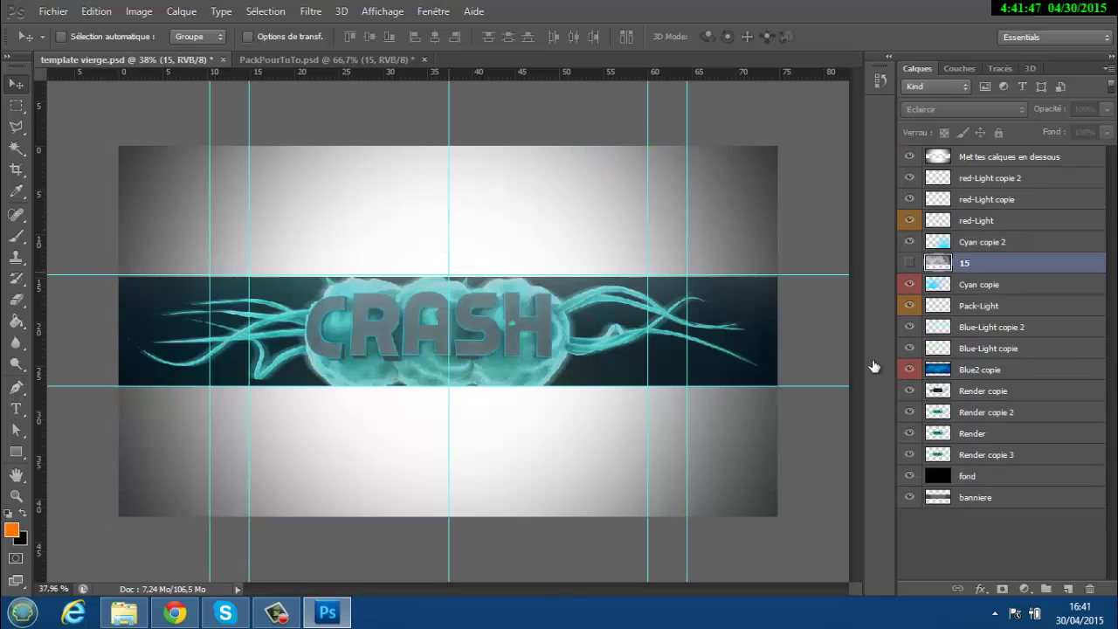
- Make layer 15 visible, position its smoke texture over the black band and set its opacity to 10%
left_click(908, 263)
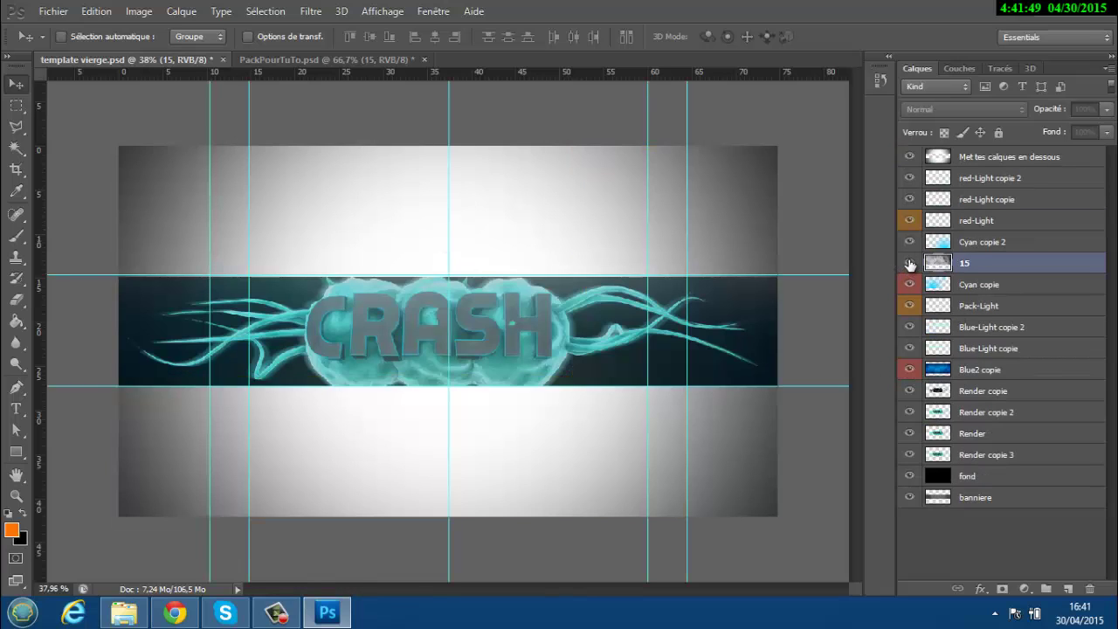
left_click_drag(529, 302, 537, 330)
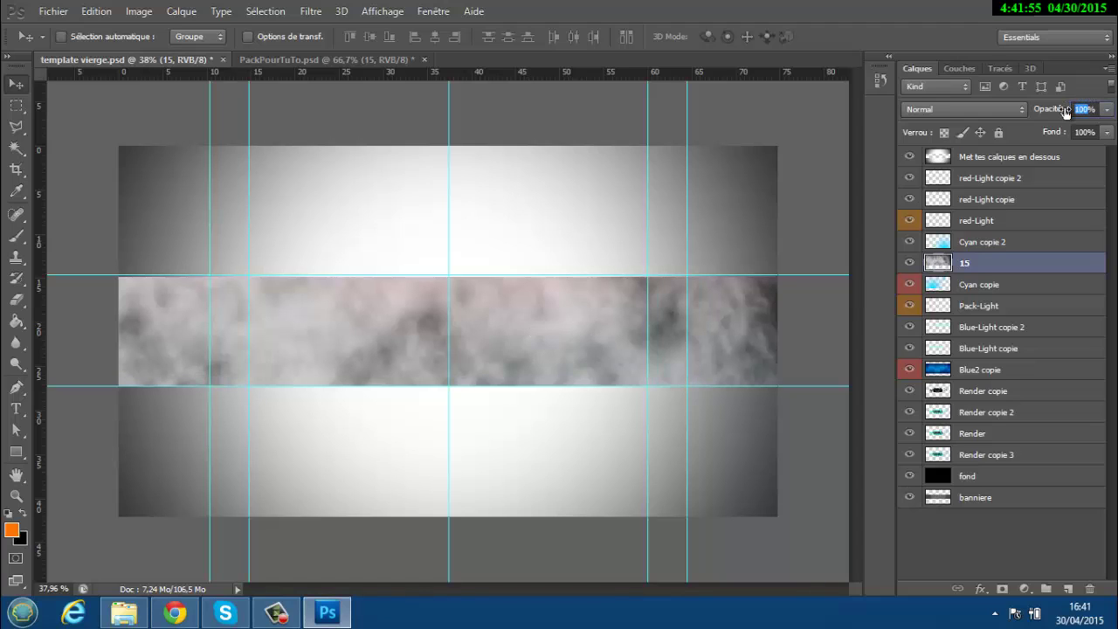
type("10")
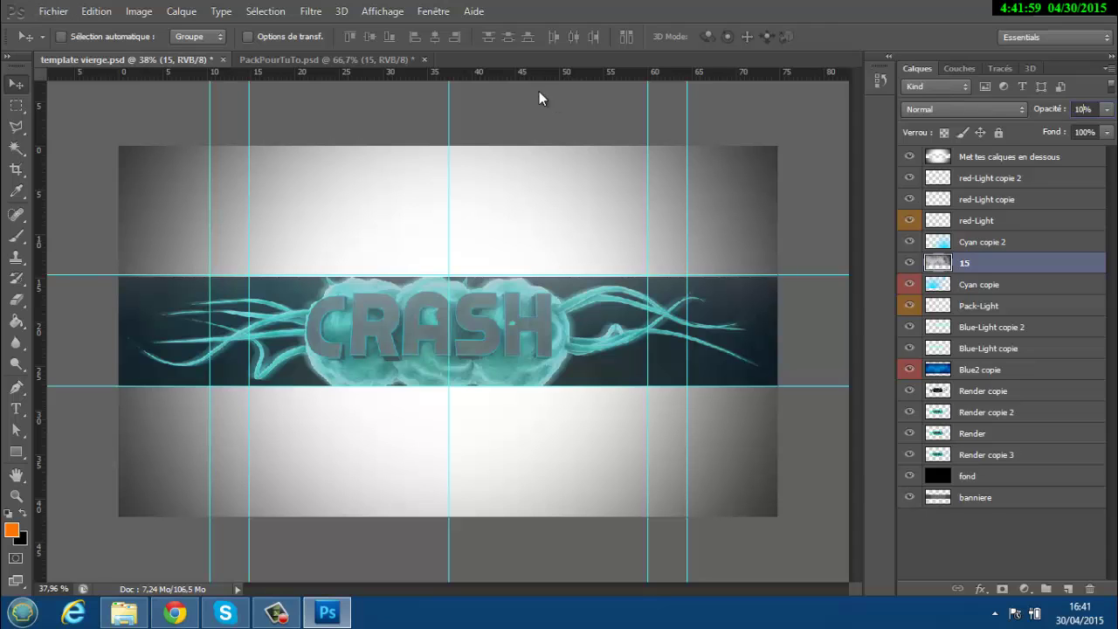
- In PackPourTuTo.psd, move layer 15 below 1 copie, and duplicate the 2 copie layer into template vierge.psd
left_click(270, 58)
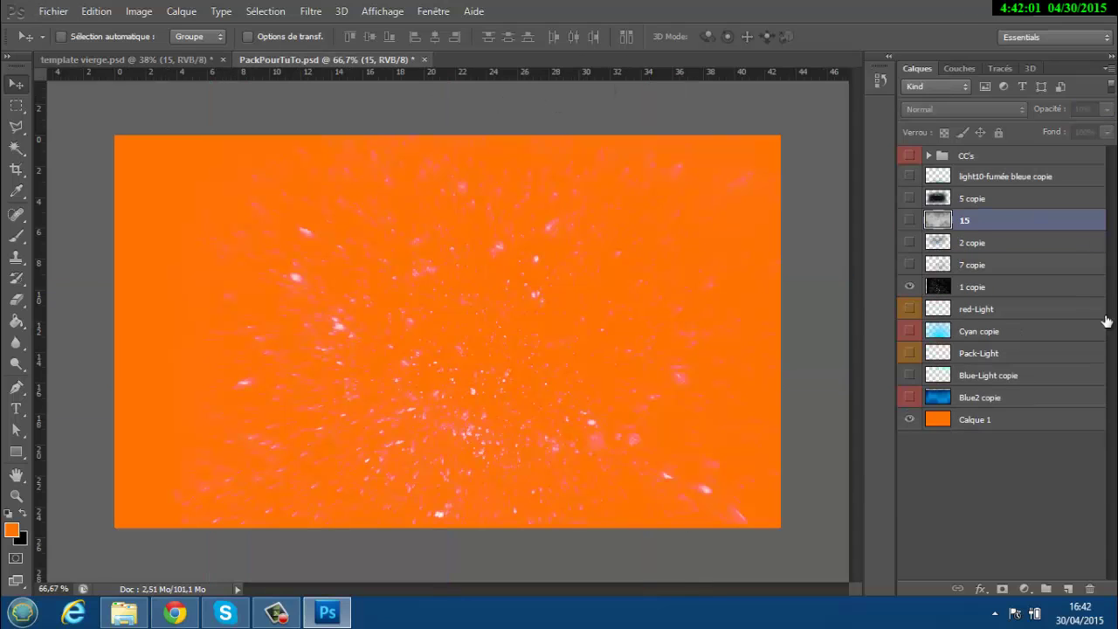
left_click_drag(982, 218, 978, 302)
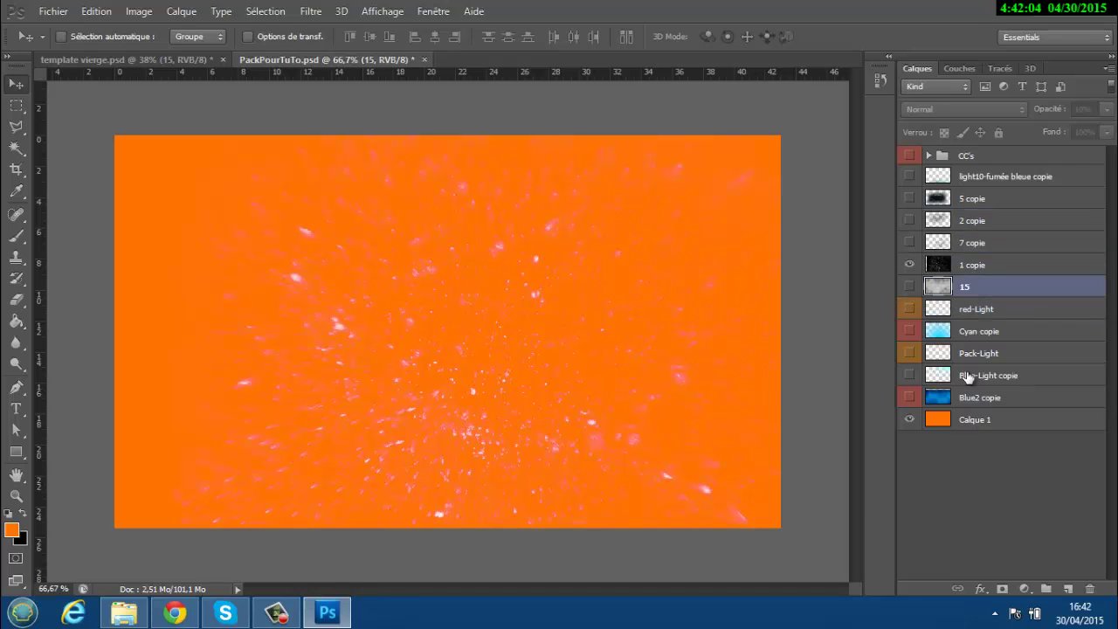
left_click(971, 226)
right_click(975, 229)
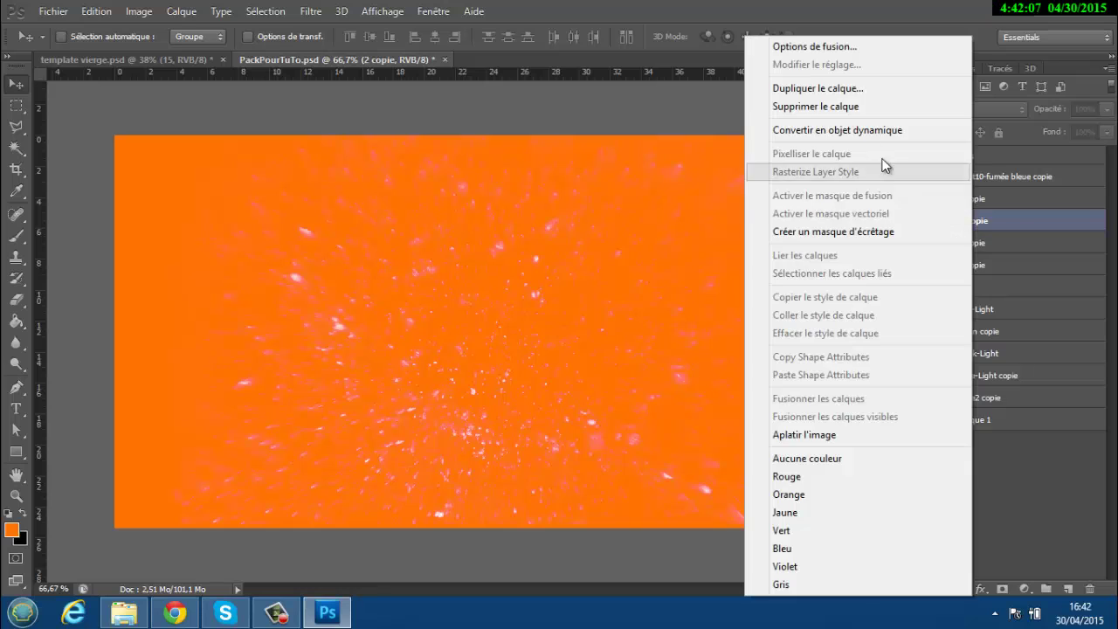
left_click(827, 81)
left_click(484, 244)
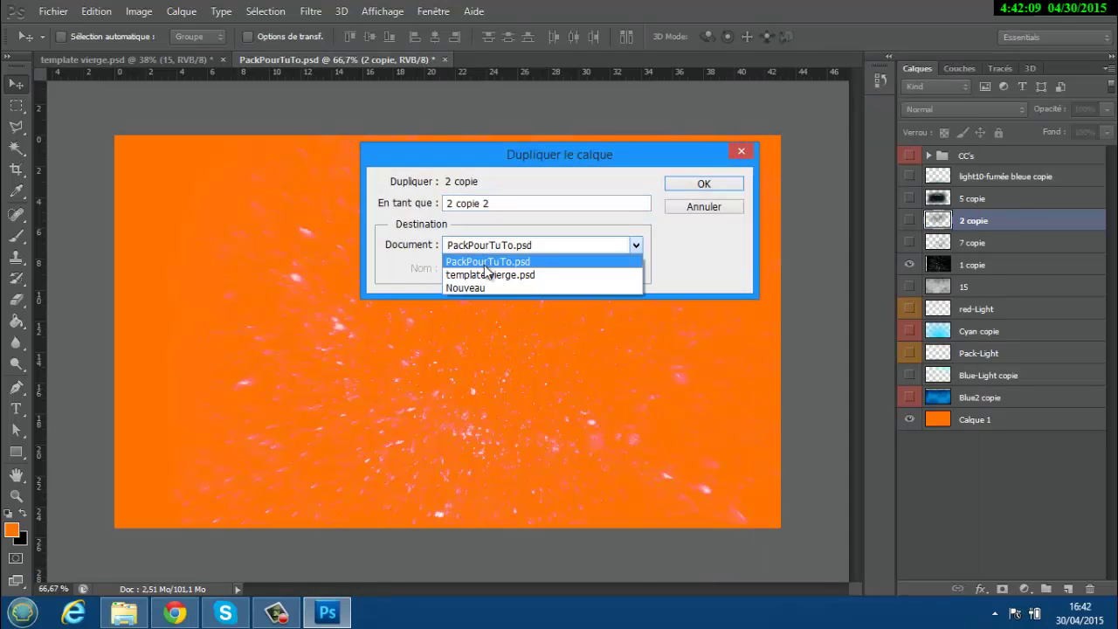
left_click(512, 269)
left_click(690, 184)
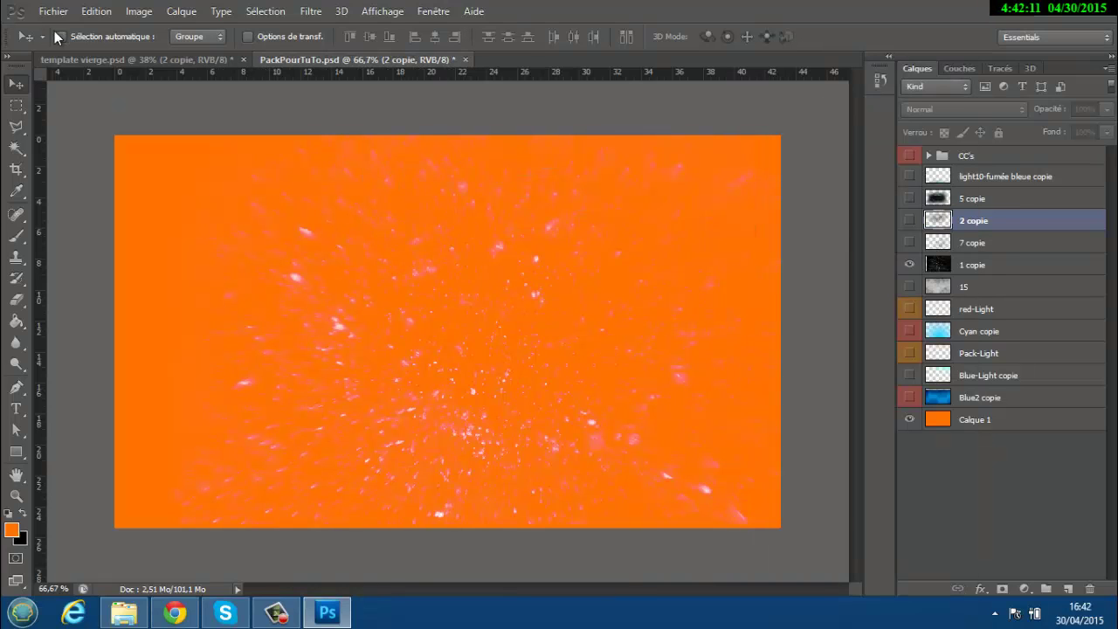
left_click(98, 59)
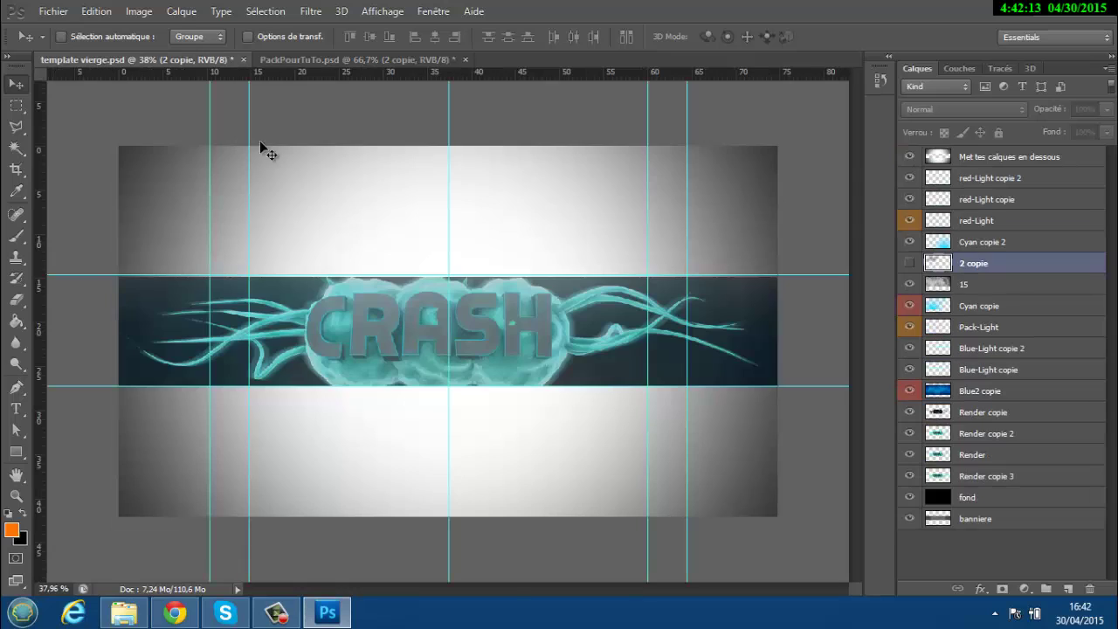
- Make the 2 copie layer visible and move it over the left half of the banner at X 487.5 px, Y 654 px
left_click(909, 262)
left_click_drag(345, 323, 324, 408)
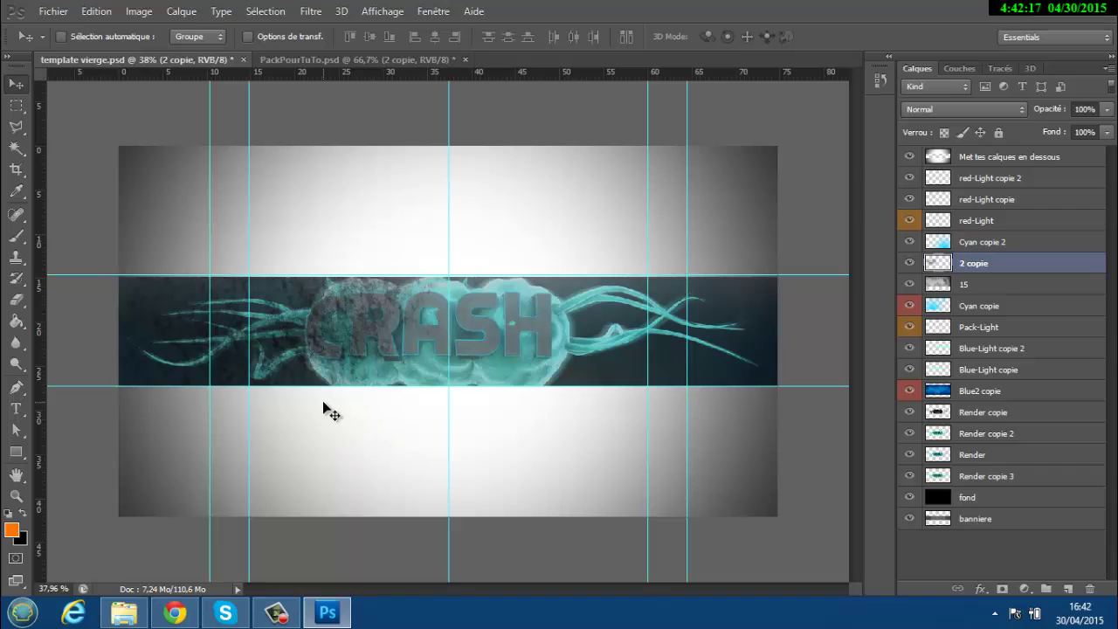
key("ctrl+t")
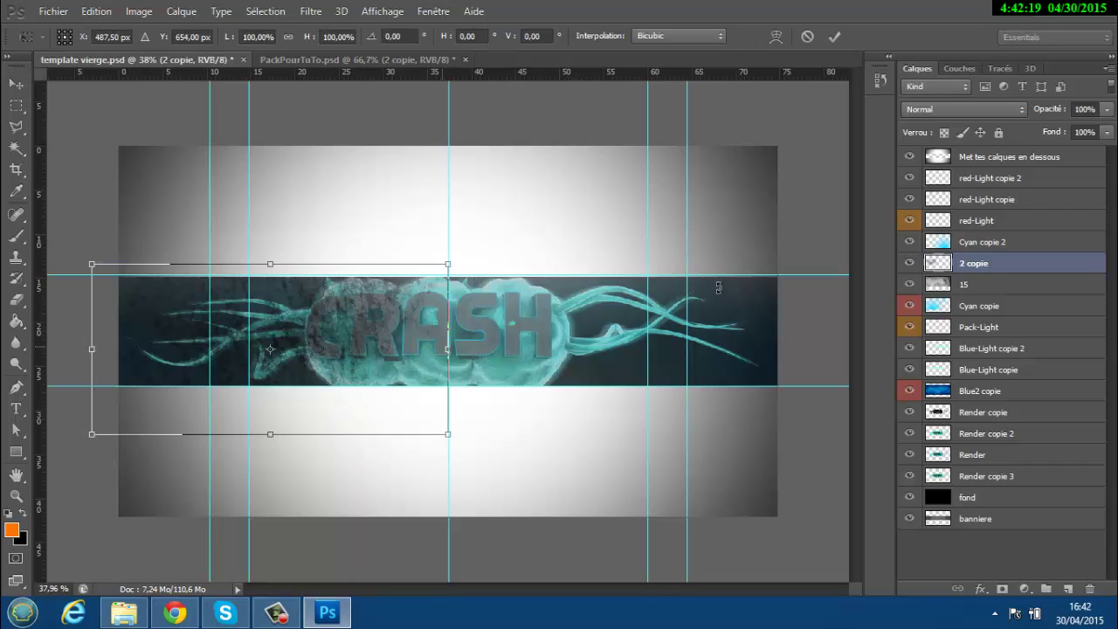
left_click(834, 37)
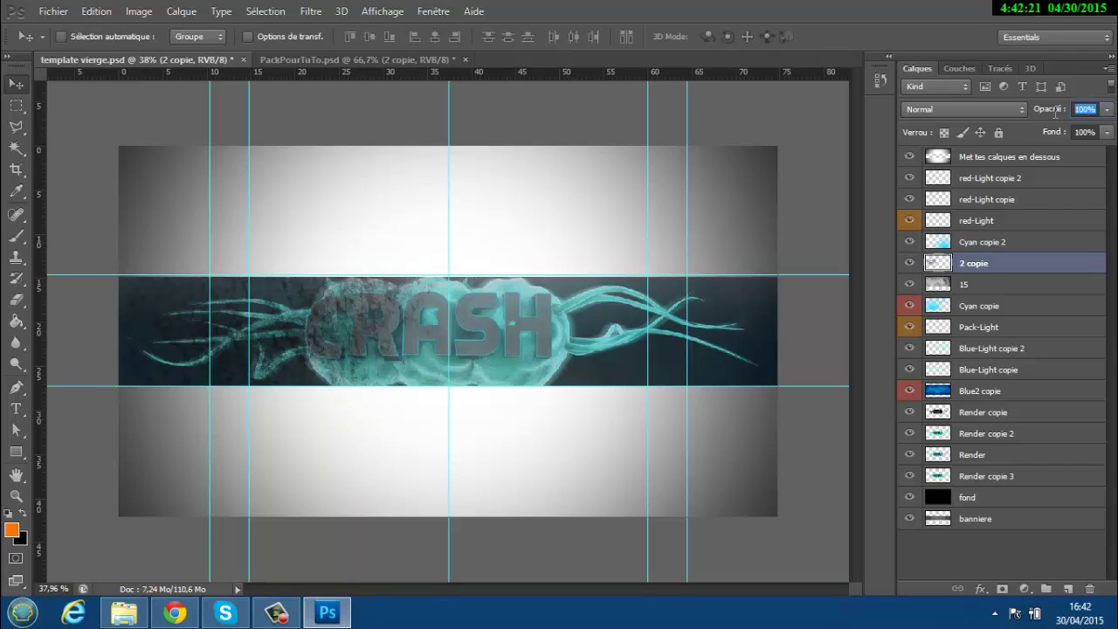
- Set the 2 copie layer's opacity to 15%
type("1")
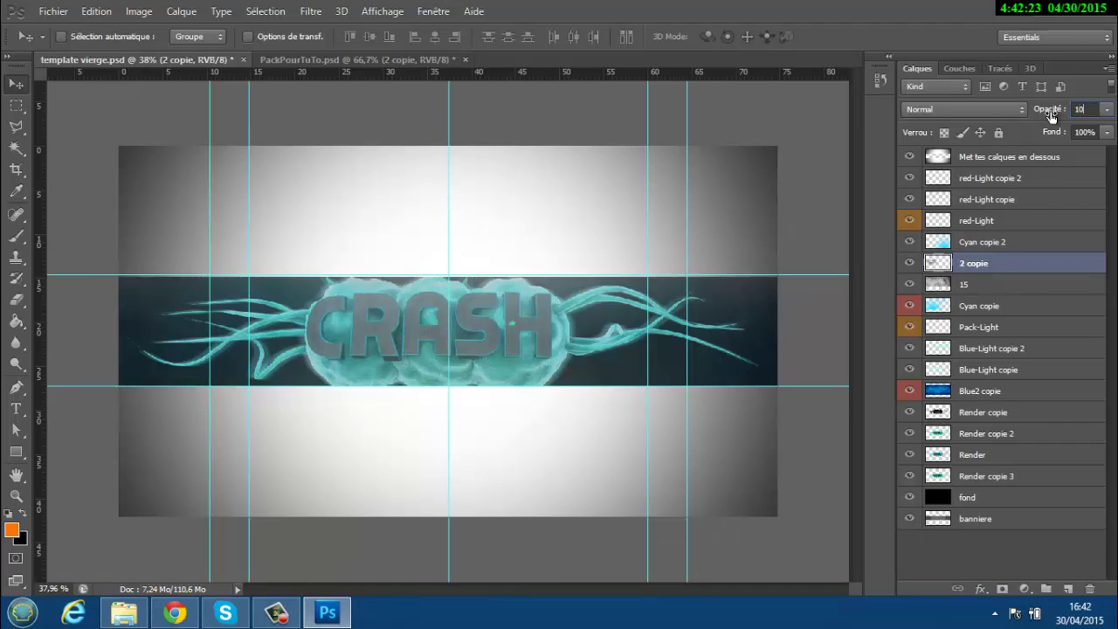
left_click(1053, 112)
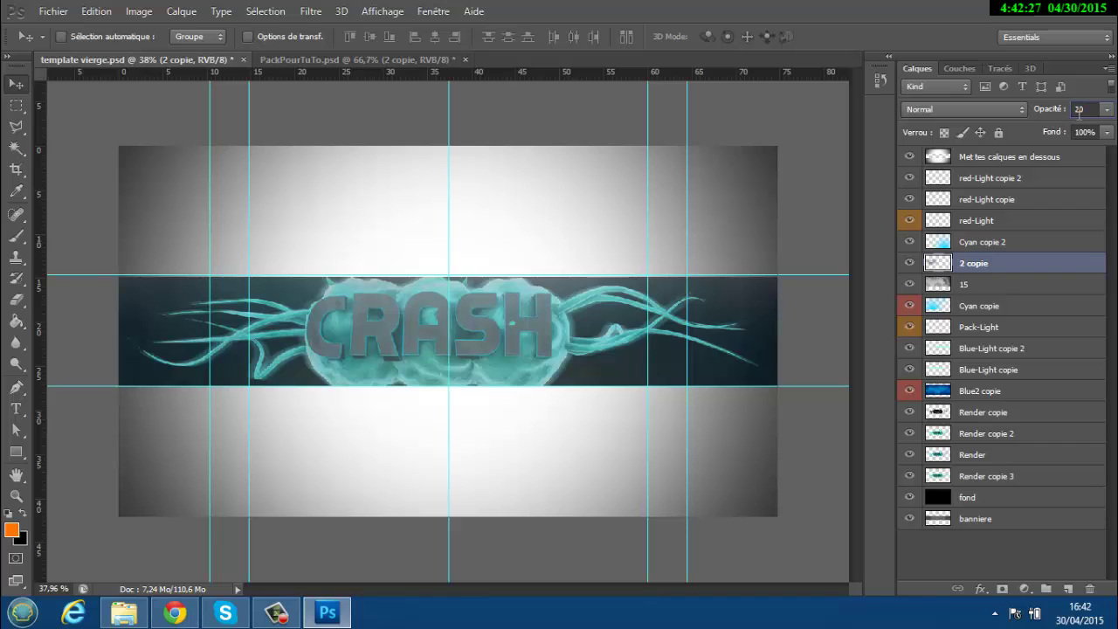
type("15")
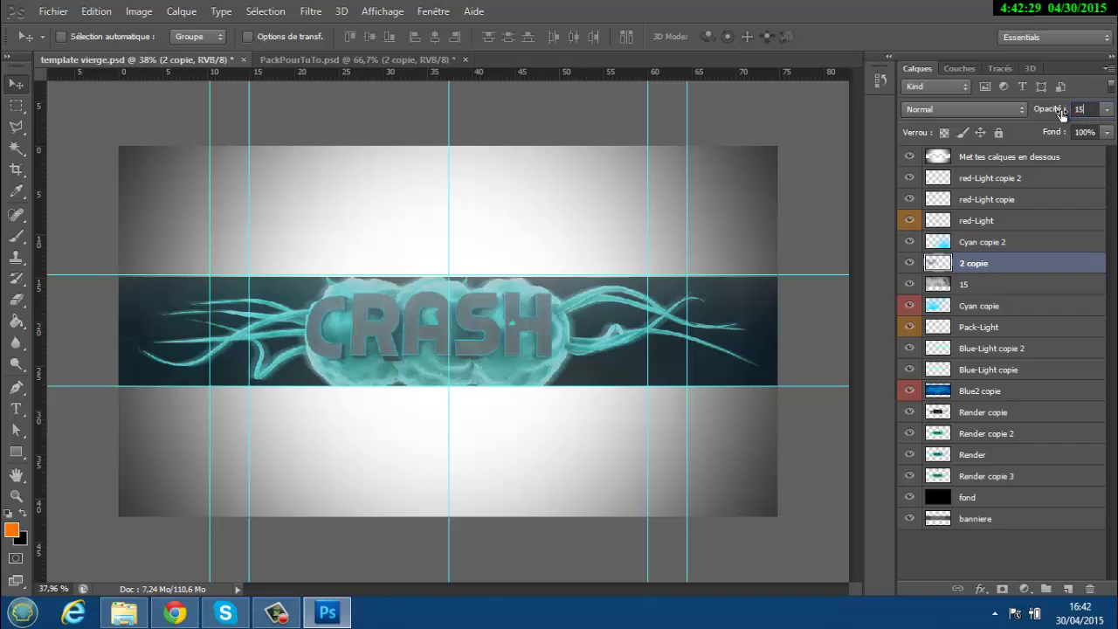
key("Return")
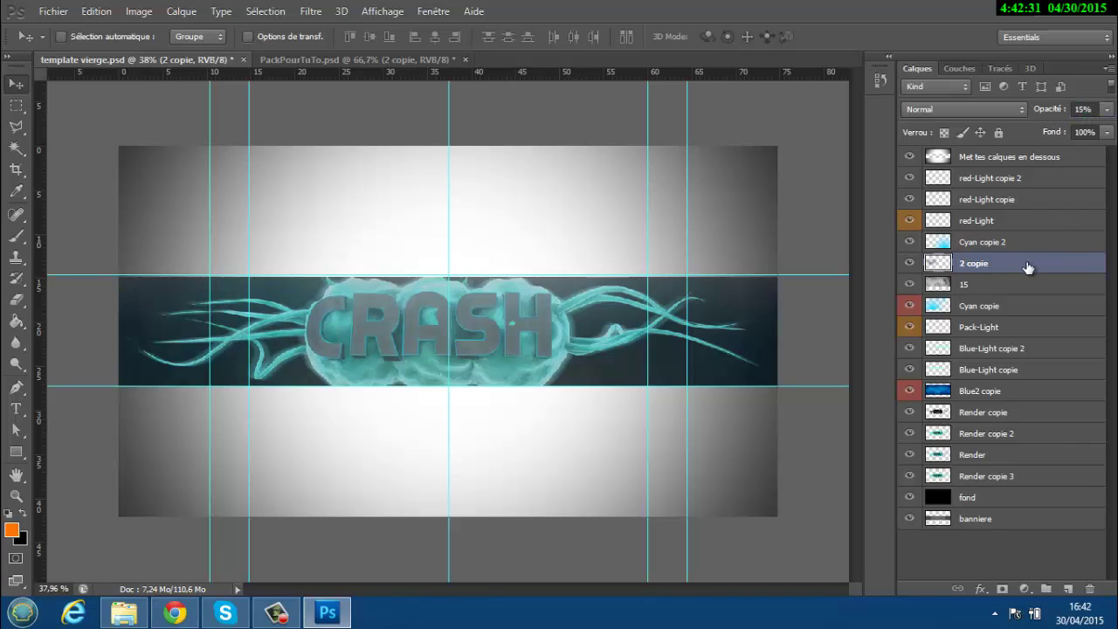
- Duplicate 2 copie, flip the duplicate horizontally and move it to X 1617.5 px, Y 654 px over the banner's right half
key("ctrl+j")
key("ctrl+t")
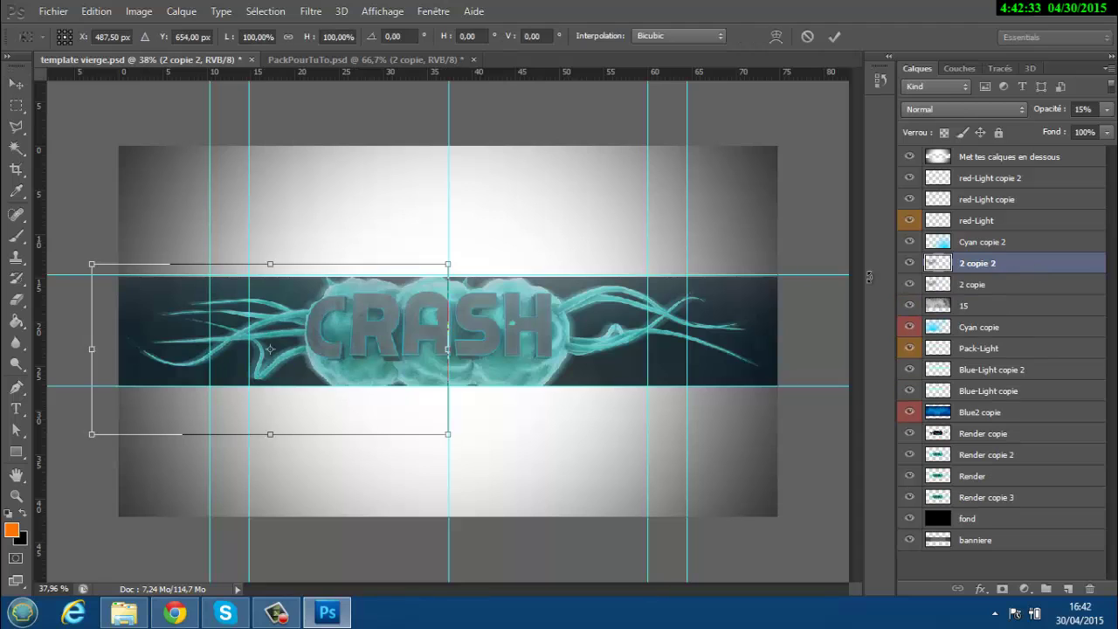
right_click(353, 303)
left_click(384, 537)
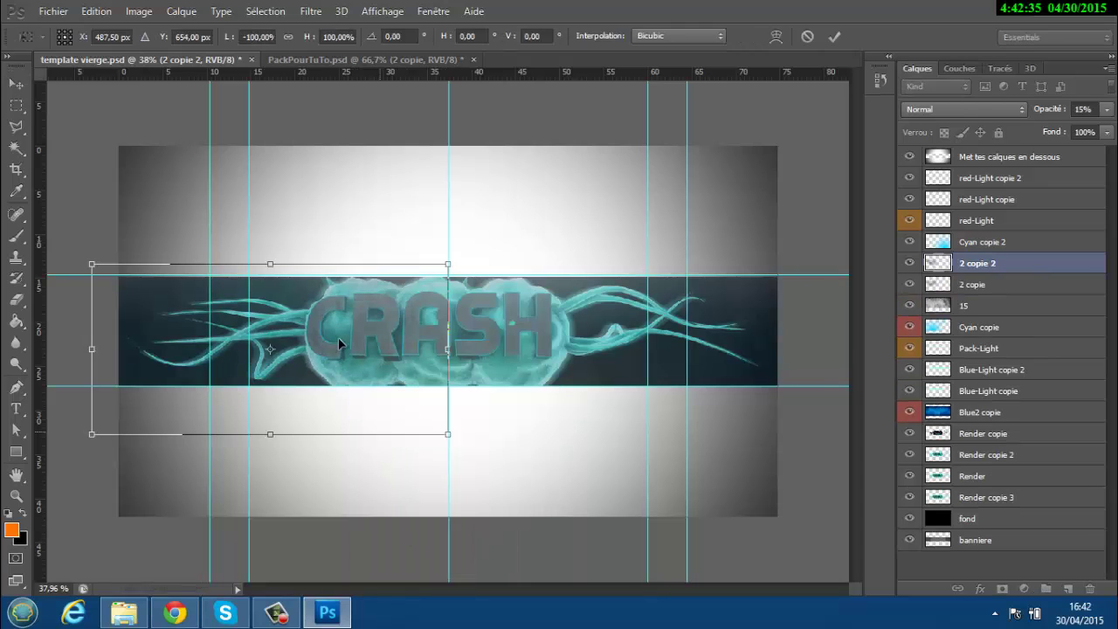
left_click_drag(285, 314, 609, 320)
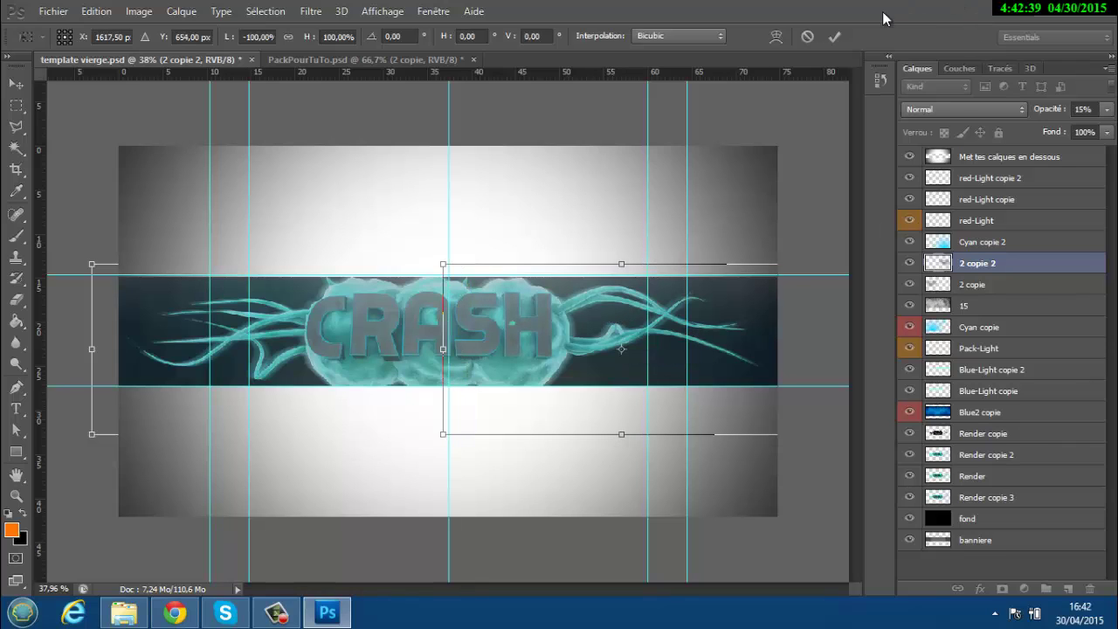
left_click(834, 38)
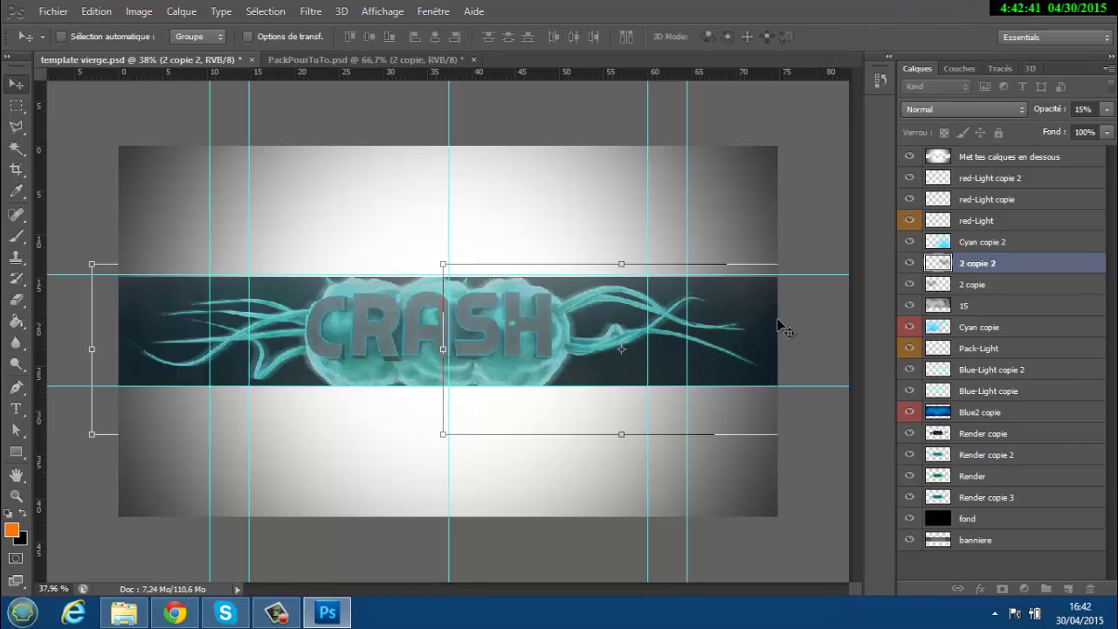
- Save template vierge.psd, and in PackPourTuTo.psd move the 2 copie layer below 1 copie
left_click(53, 10)
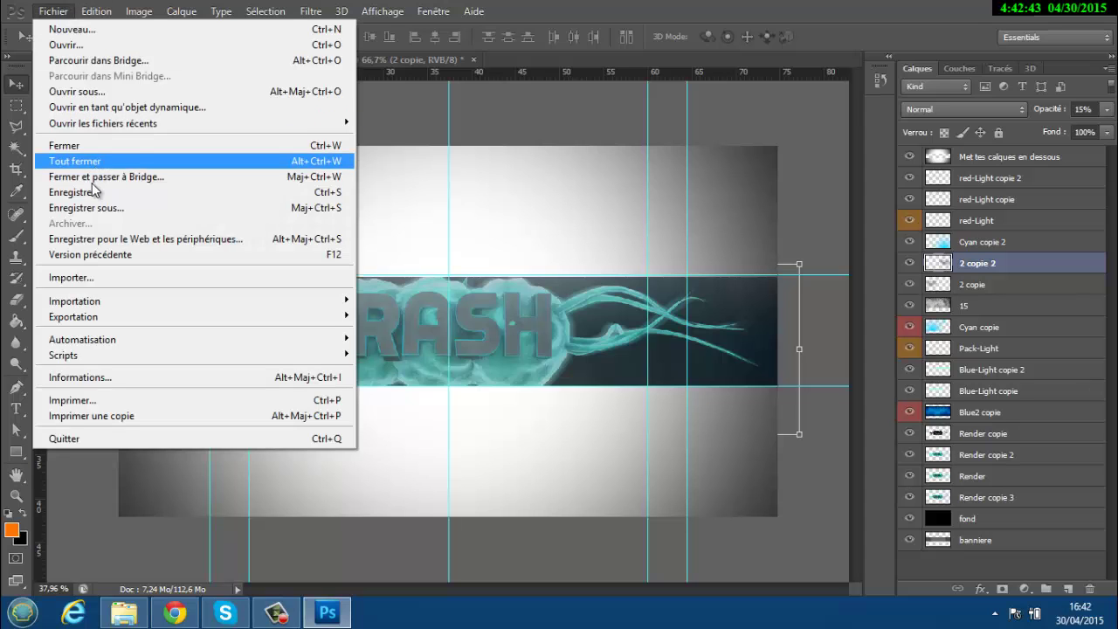
left_click(107, 194)
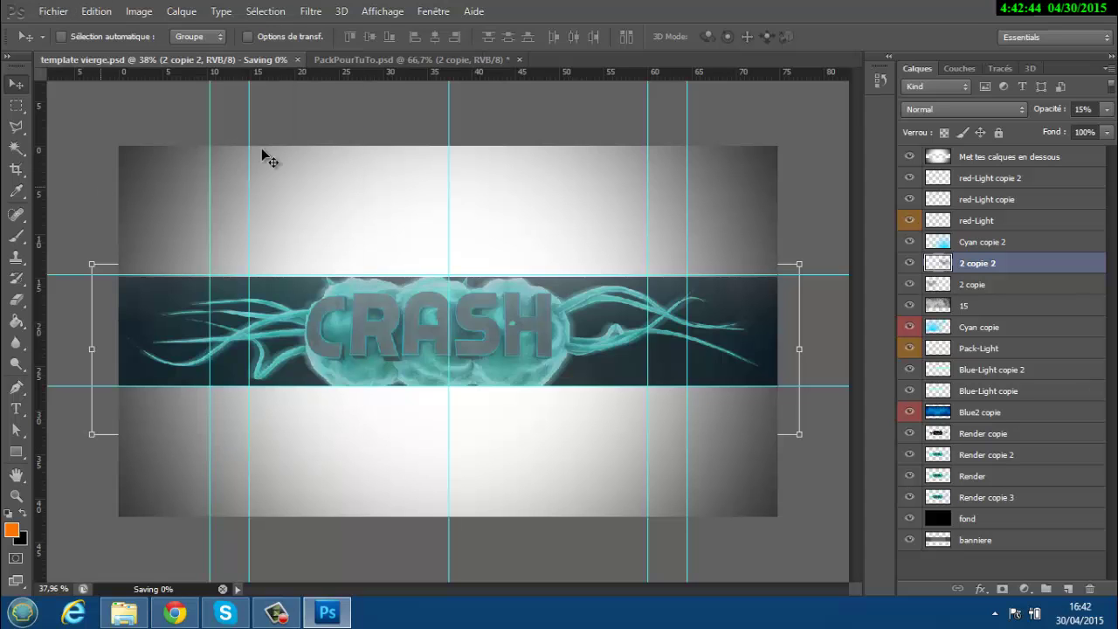
left_click(354, 60)
left_click_drag(990, 225, 989, 277)
- Duplicate the 1 copie particle layer from PackPourTuTo.psd into template vierge.psd
left_click(982, 247)
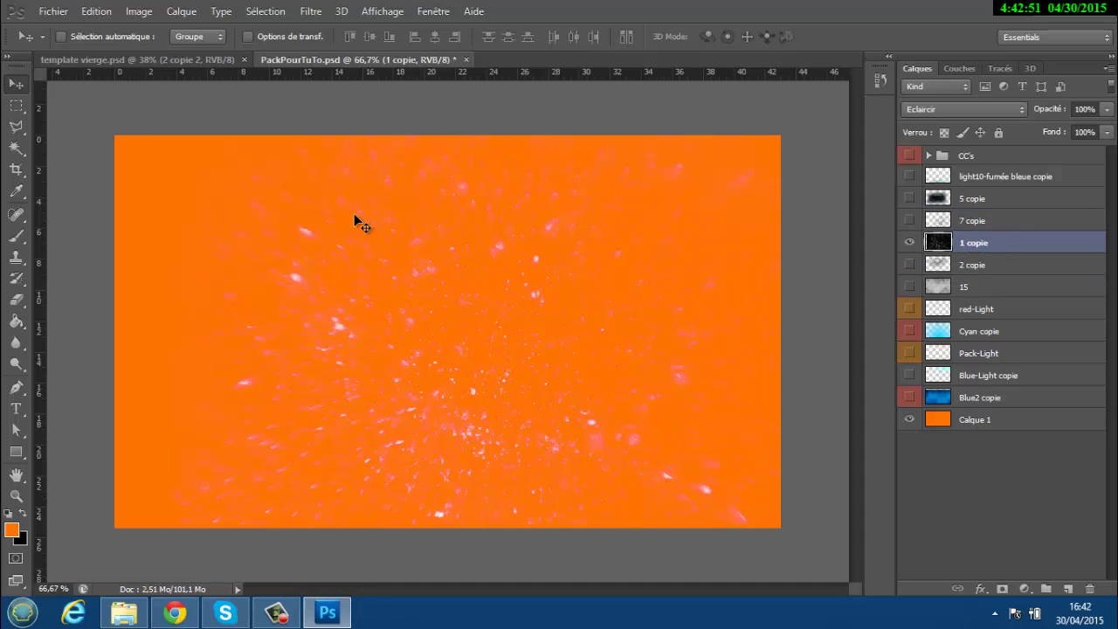
right_click(976, 245)
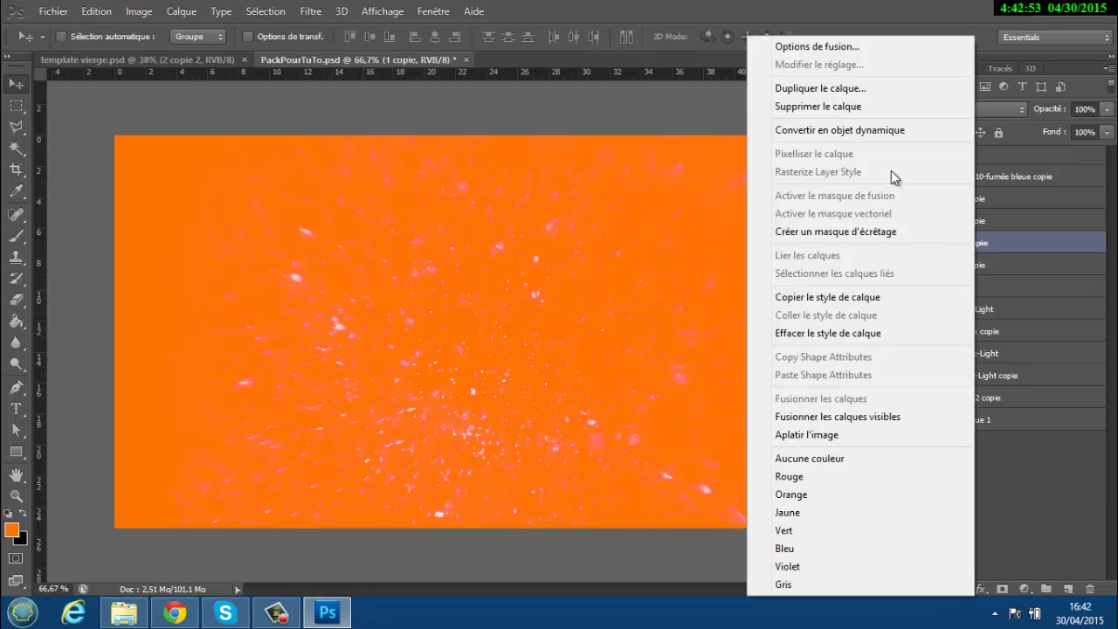
left_click(768, 89)
left_click(493, 245)
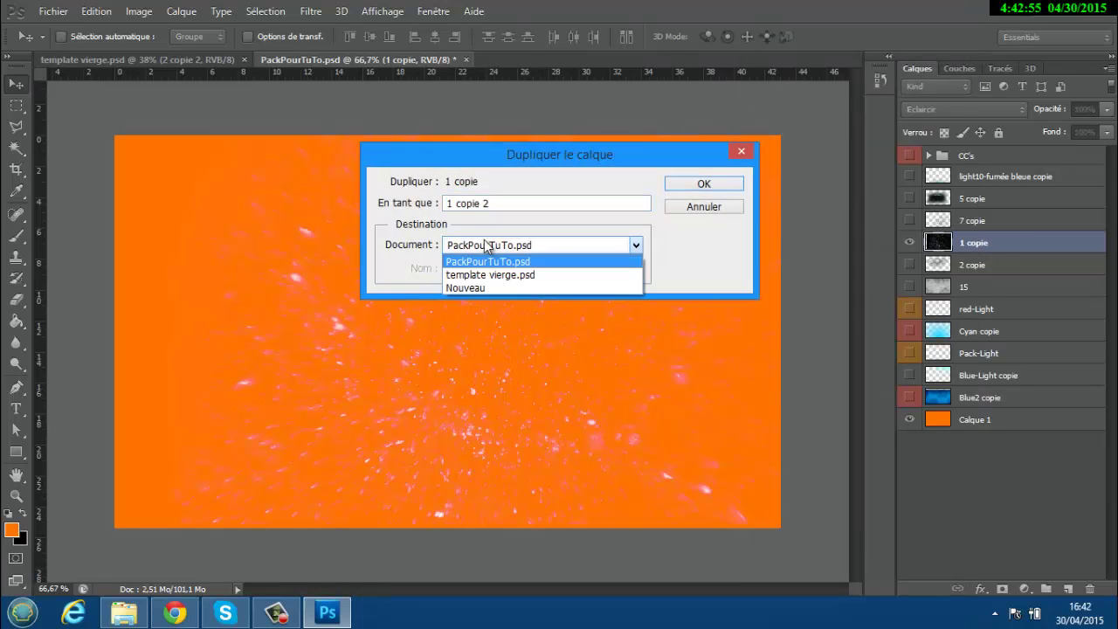
left_click(491, 274)
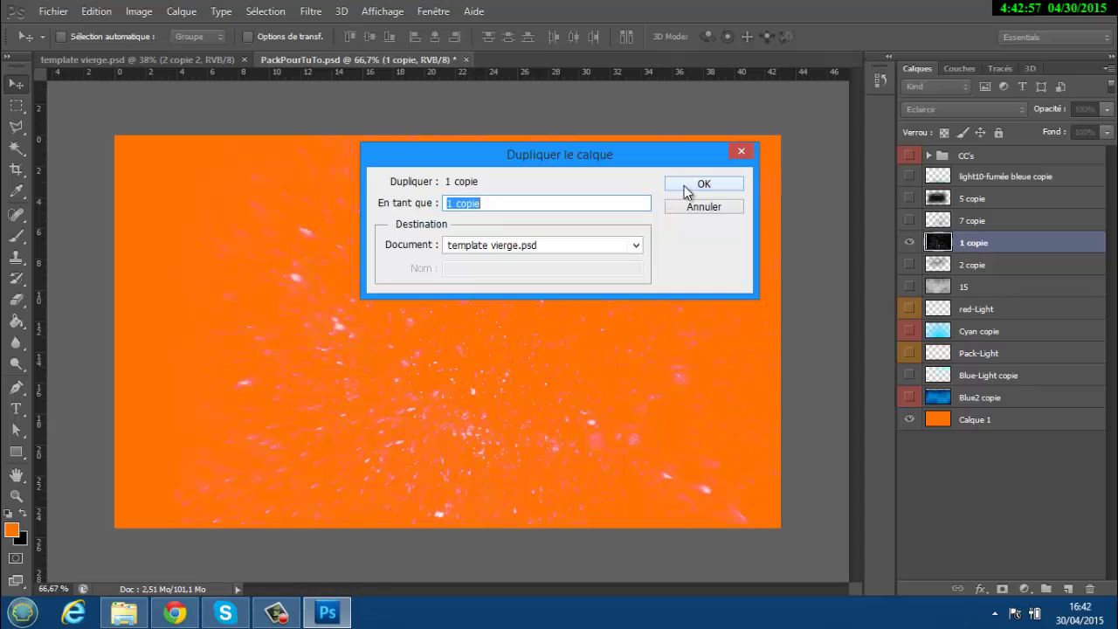
left_click(704, 185)
- In template vierge.psd, move the 1 copie layer below Render copie 3 and shift its particles over the banner's left half
left_click(137, 58)
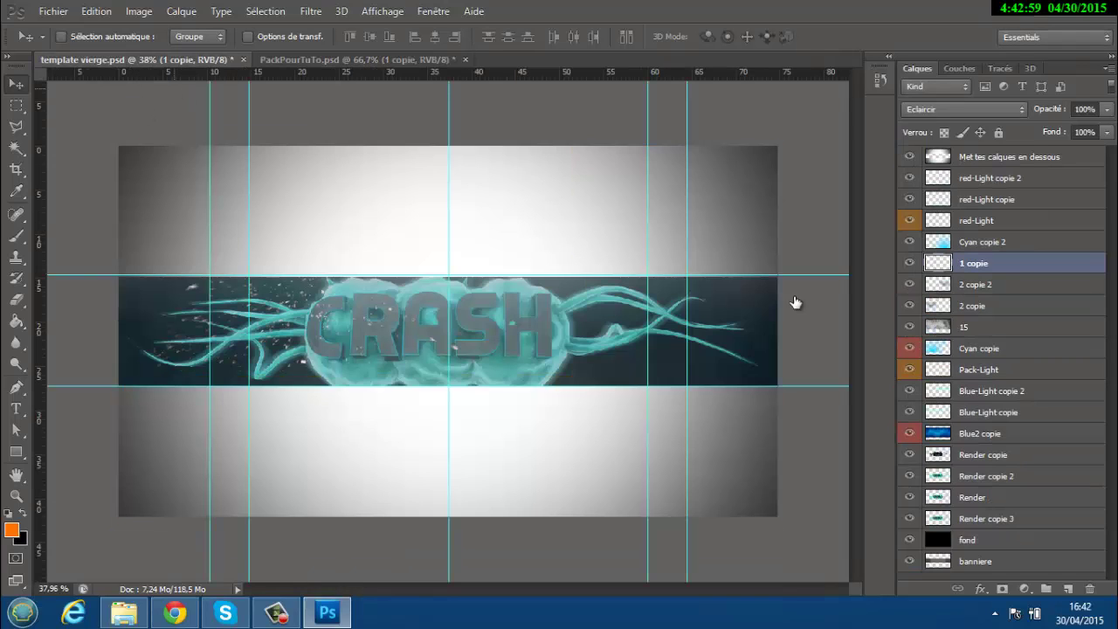
left_click_drag(1004, 263, 1004, 528)
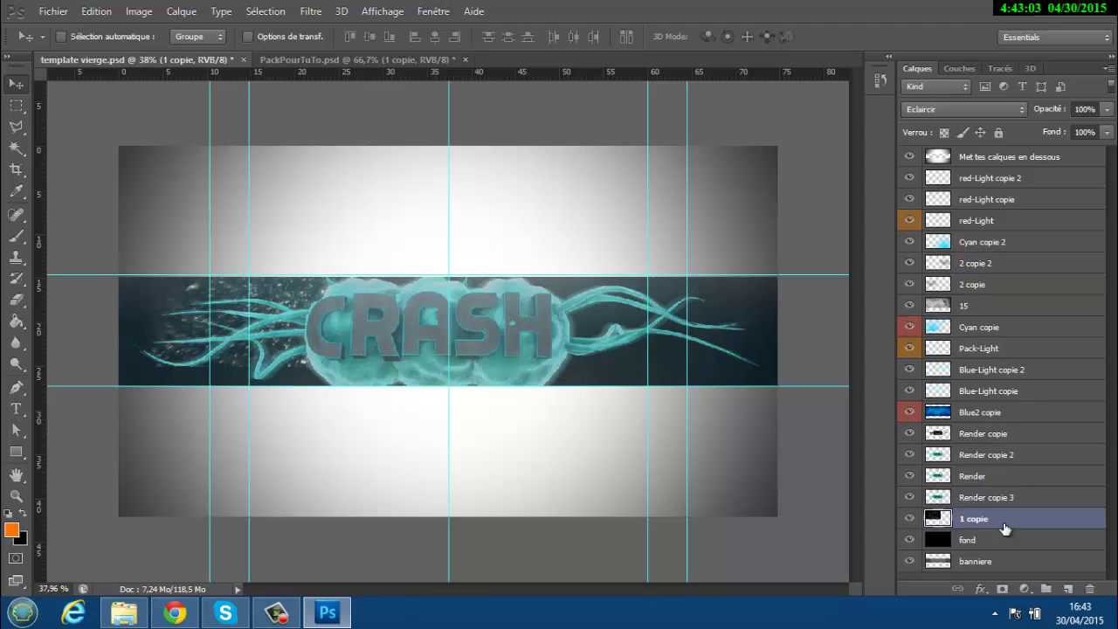
left_click_drag(305, 273, 266, 367)
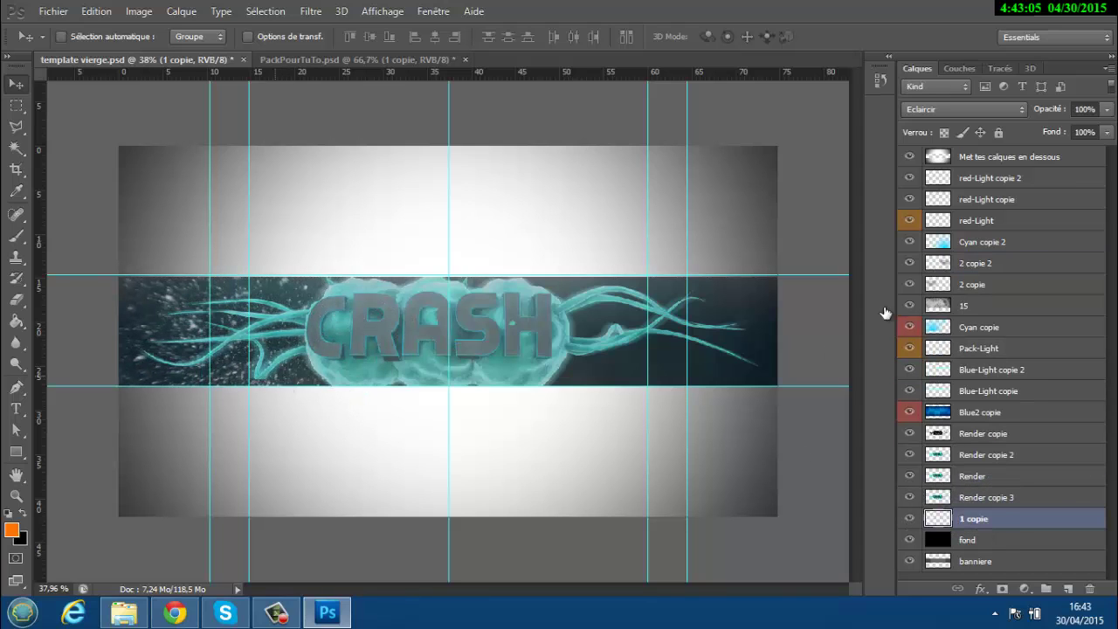
- Set the 1 copie layer's opacity to 10% and position it at X 548 px, Y 583 px
left_click(1088, 107)
type("10")
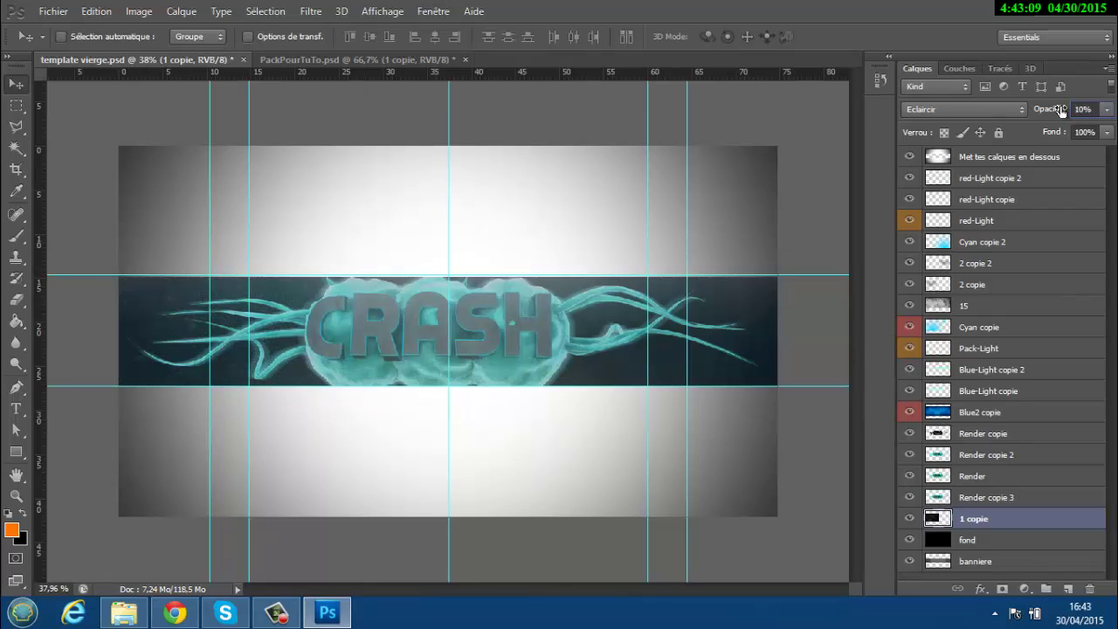
left_click_drag(319, 328, 339, 331)
key("ctrl+t")
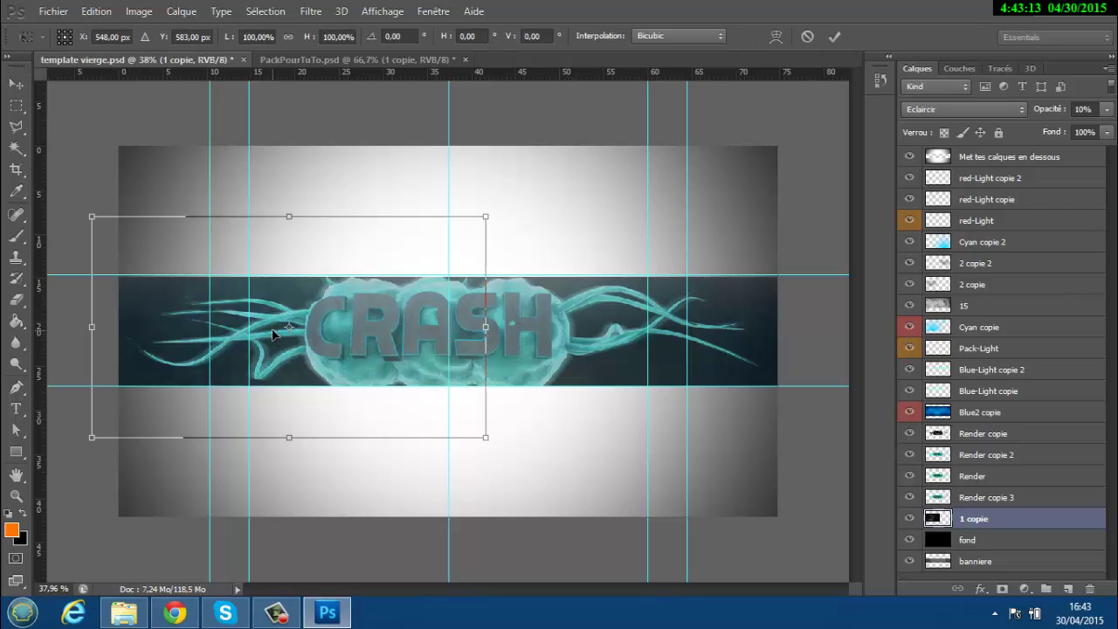
left_click(838, 39)
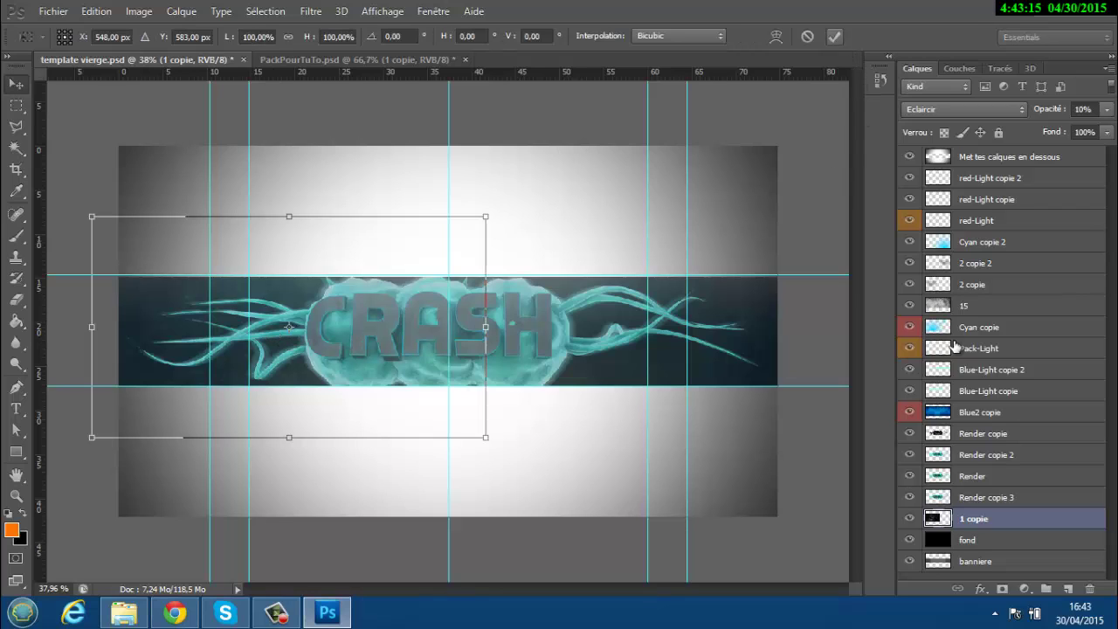
- Duplicate 1 copie, flip the duplicate horizontally and move it to X 1692 px, Y 668 px over the banner's right half
key("ctrl+j")
key("ctrl+t")
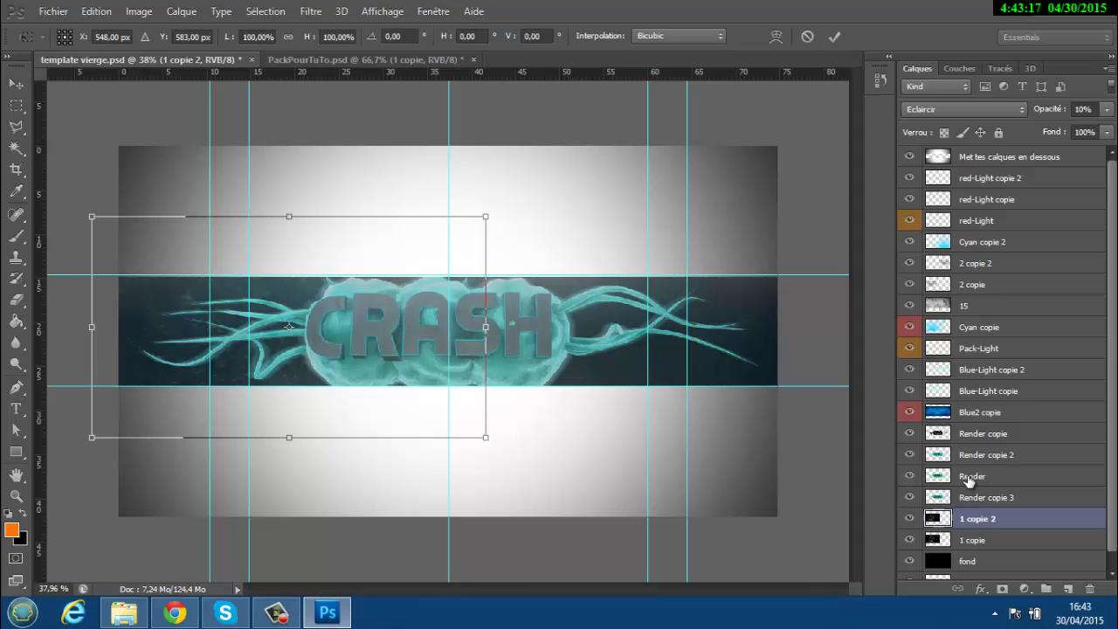
right_click(305, 310)
left_click(382, 548)
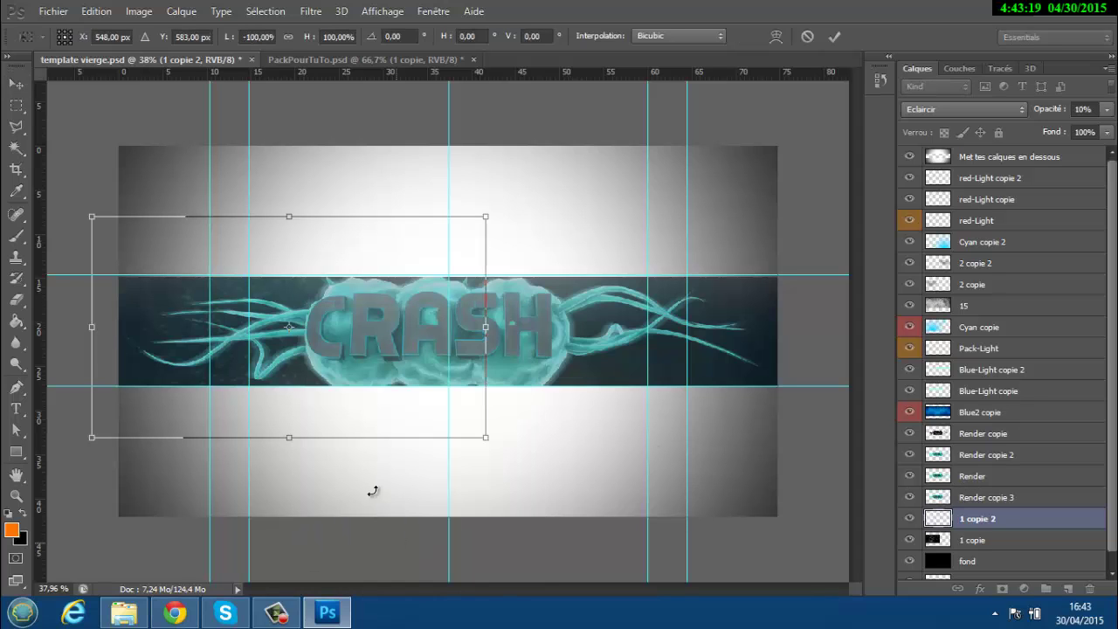
left_click_drag(324, 354, 680, 388)
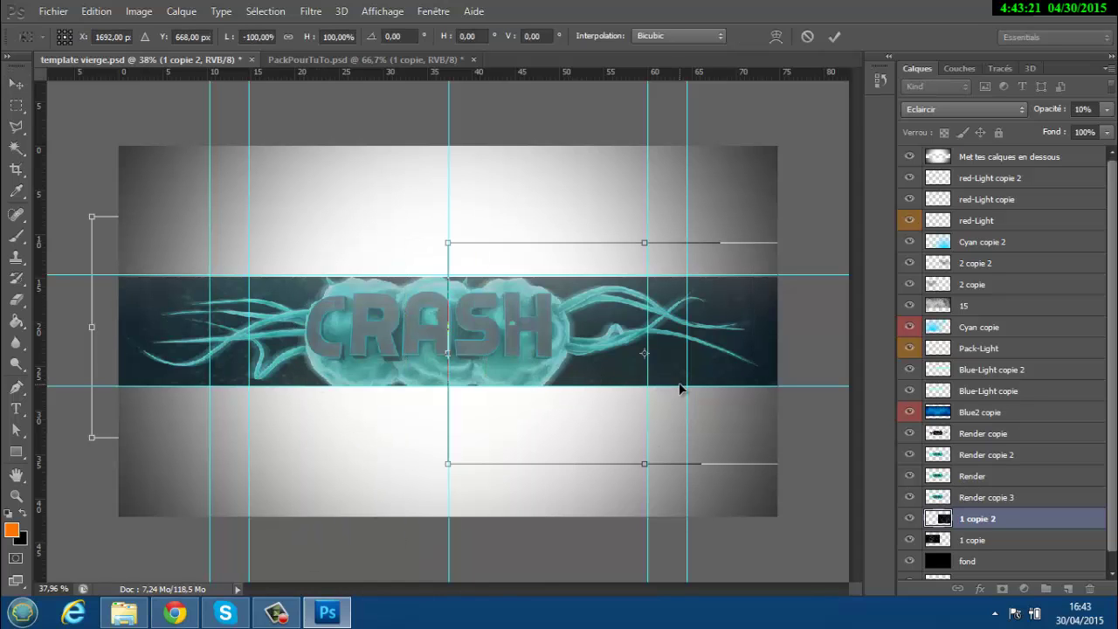
left_click(834, 38)
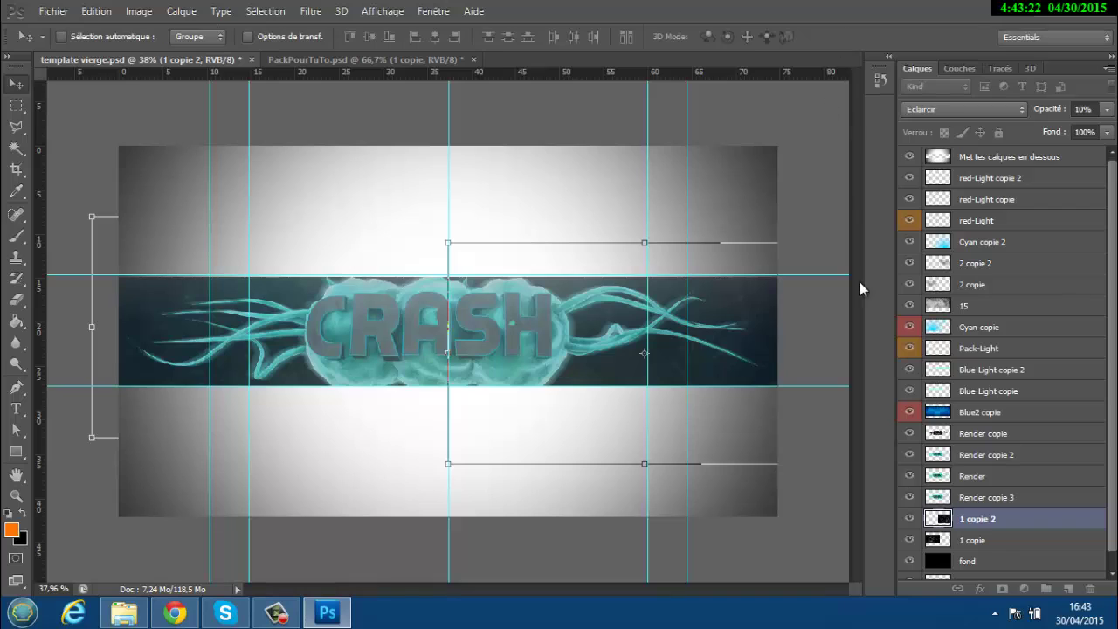
- Set the opacity of the 1 copie and 1 copie 2 layers together to 8%
left_click(991, 539, "shift")
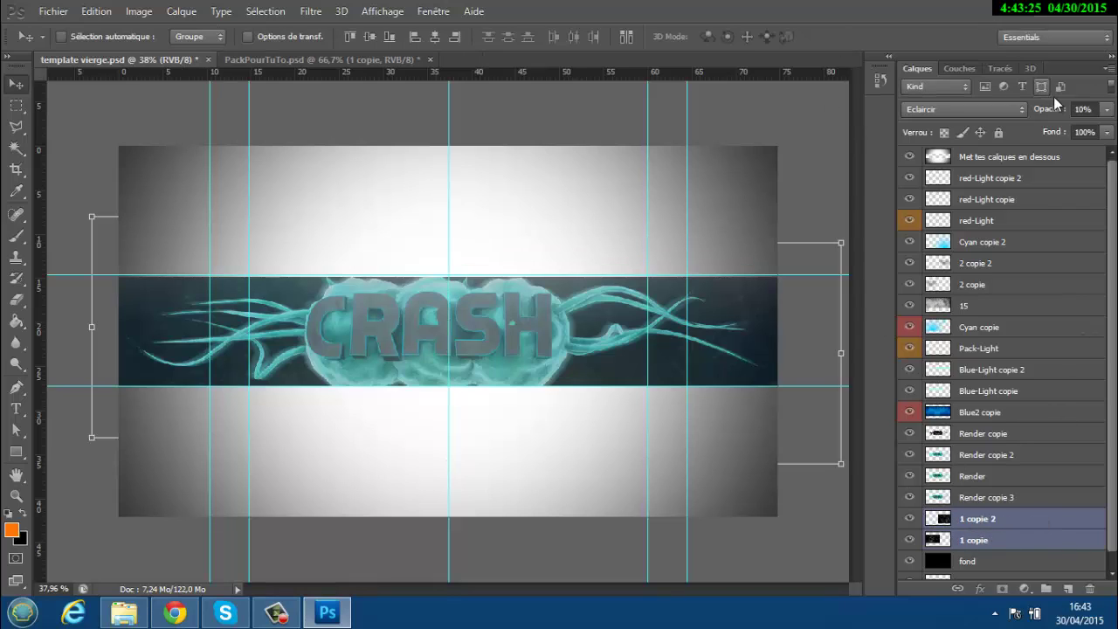
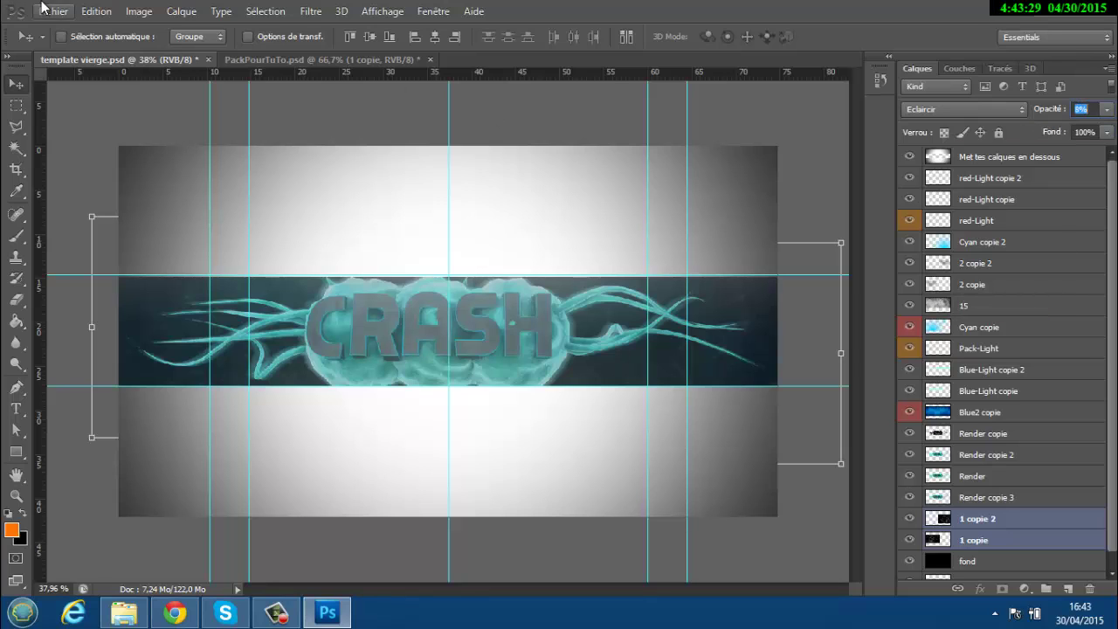
- In PackPourTuTo.psd, move the 1 copie layer below layer 15 and make the 7 copie layer visible
left_click(297, 60)
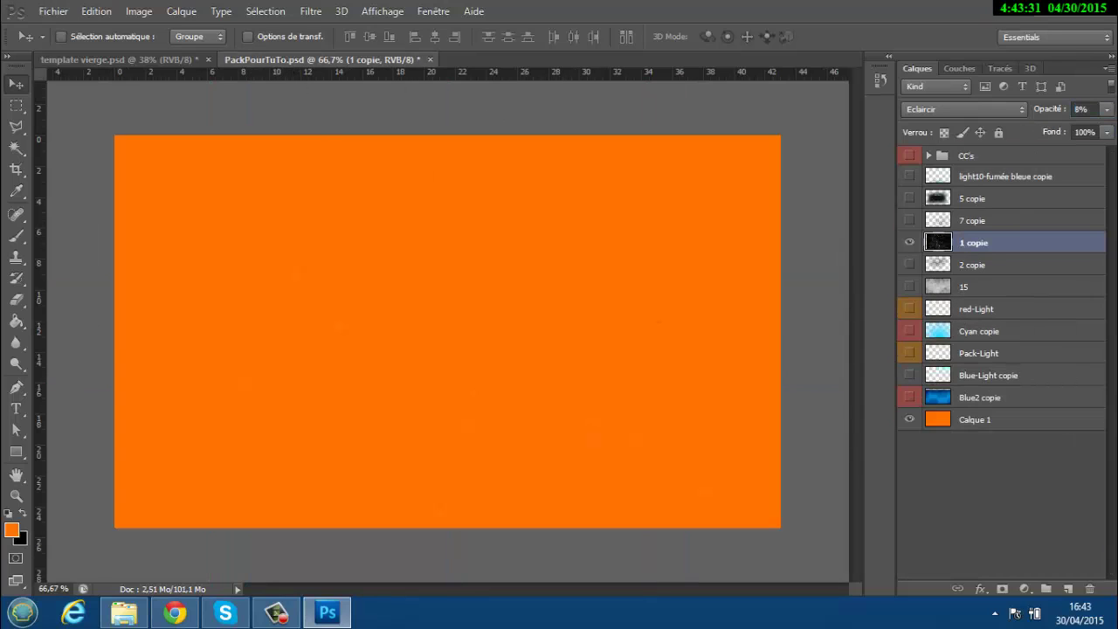
left_click_drag(966, 252, 964, 290)
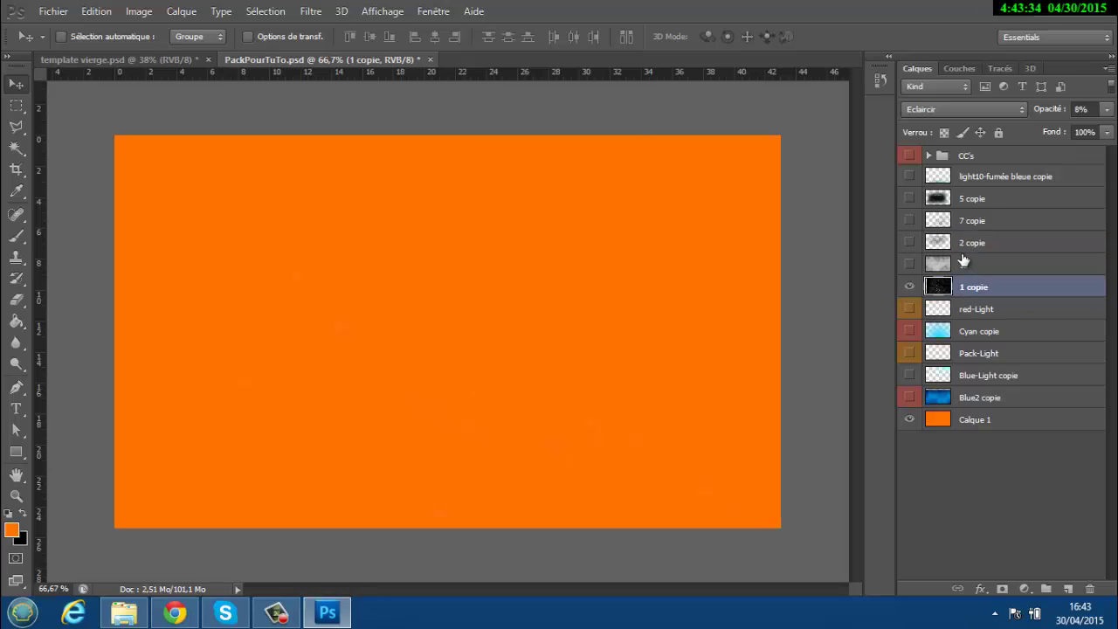
left_click(911, 224)
left_click(907, 223)
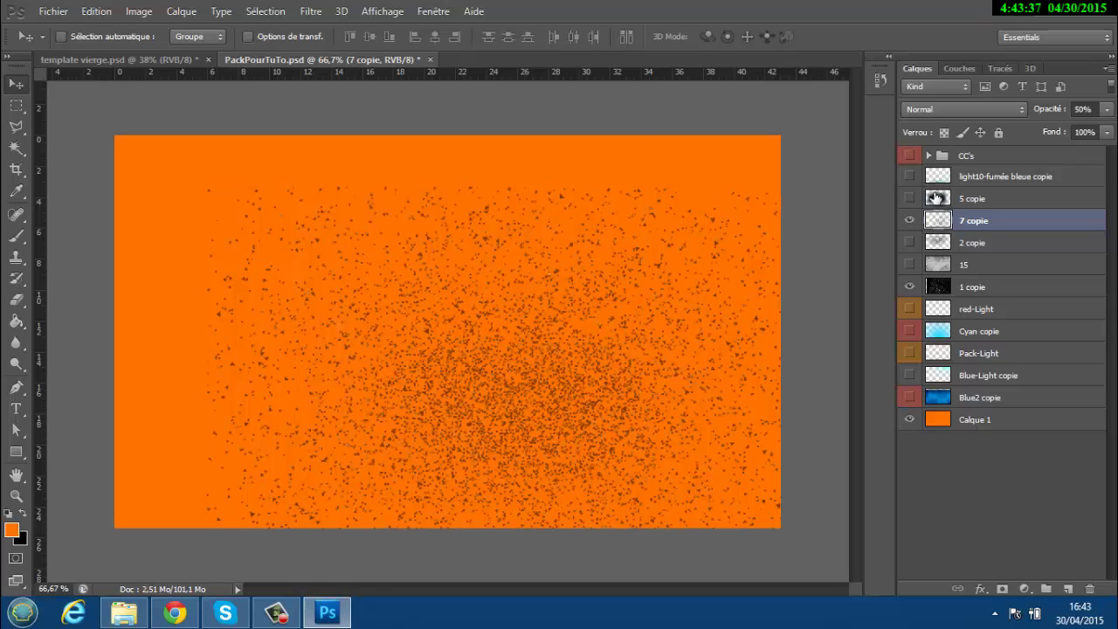
- Duplicate the light10-fumée bleue copie layer from PackPourTuTo.psd into template vierge.psd
left_click(977, 178)
right_click(978, 177)
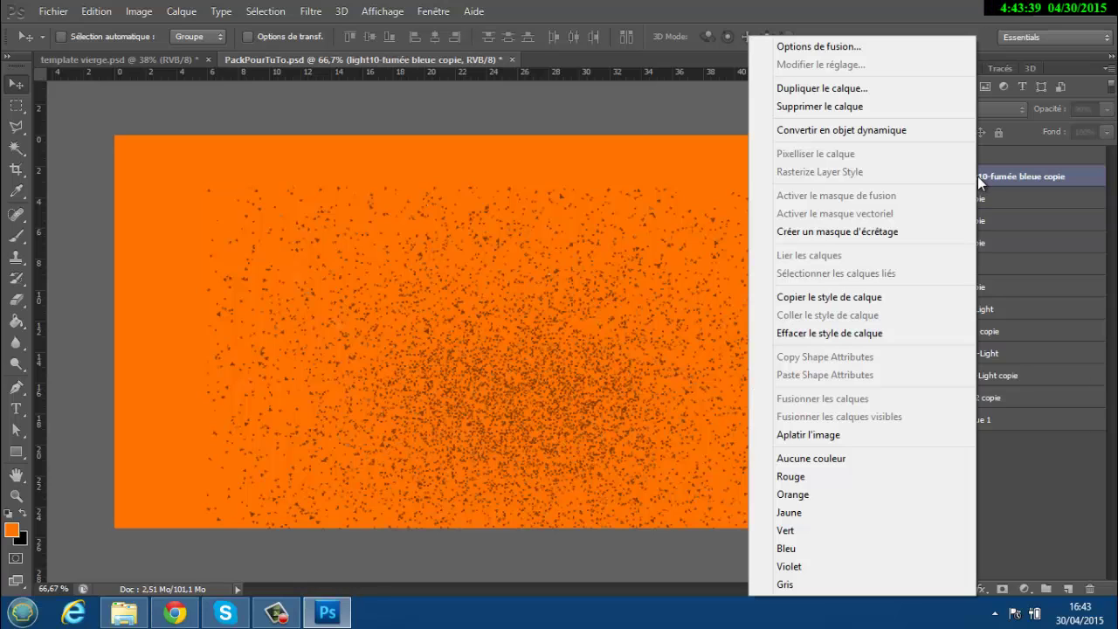
left_click(849, 91)
left_click(543, 247)
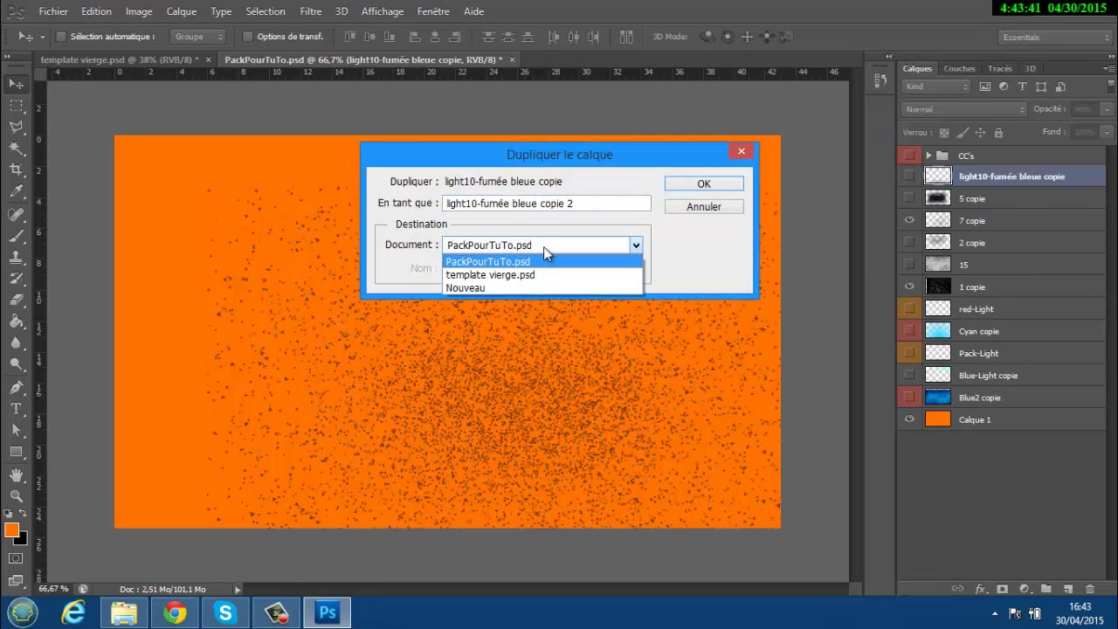
left_click(516, 271)
left_click(703, 183)
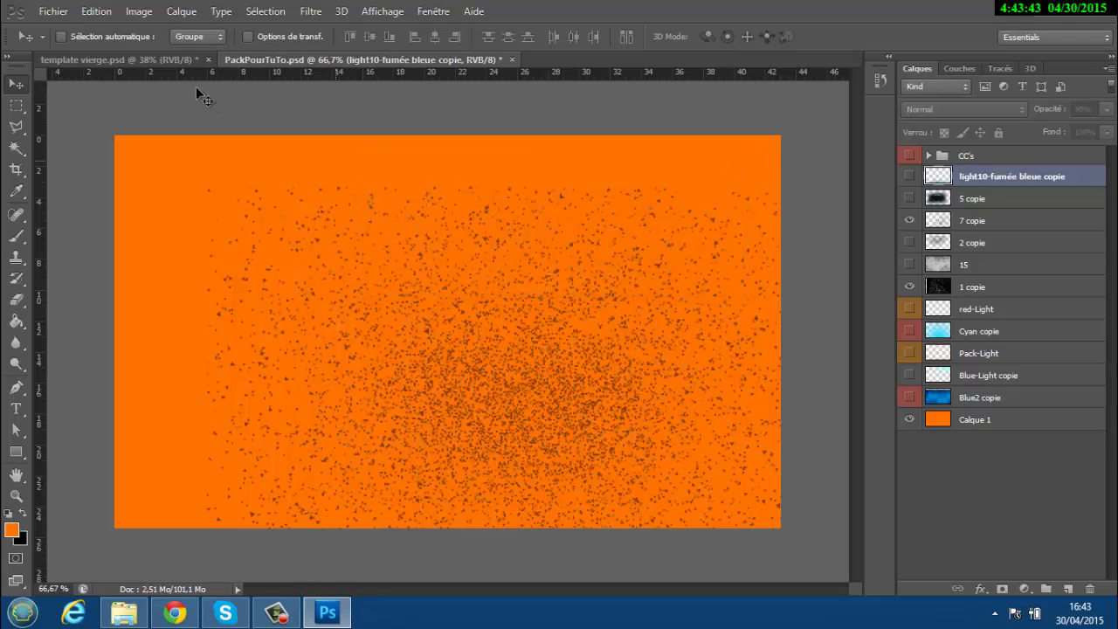
- In template vierge.psd, move light10-fumée bleue copie directly above Render copie and make it visible
left_click(124, 56)
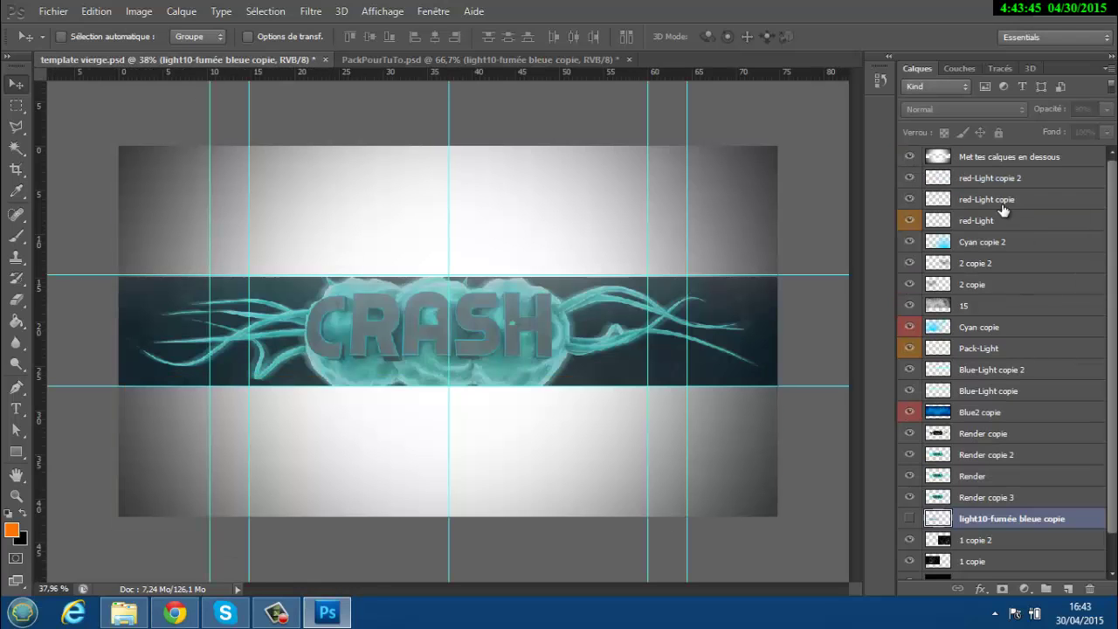
left_click_drag(988, 527, 909, 445)
left_click(909, 435)
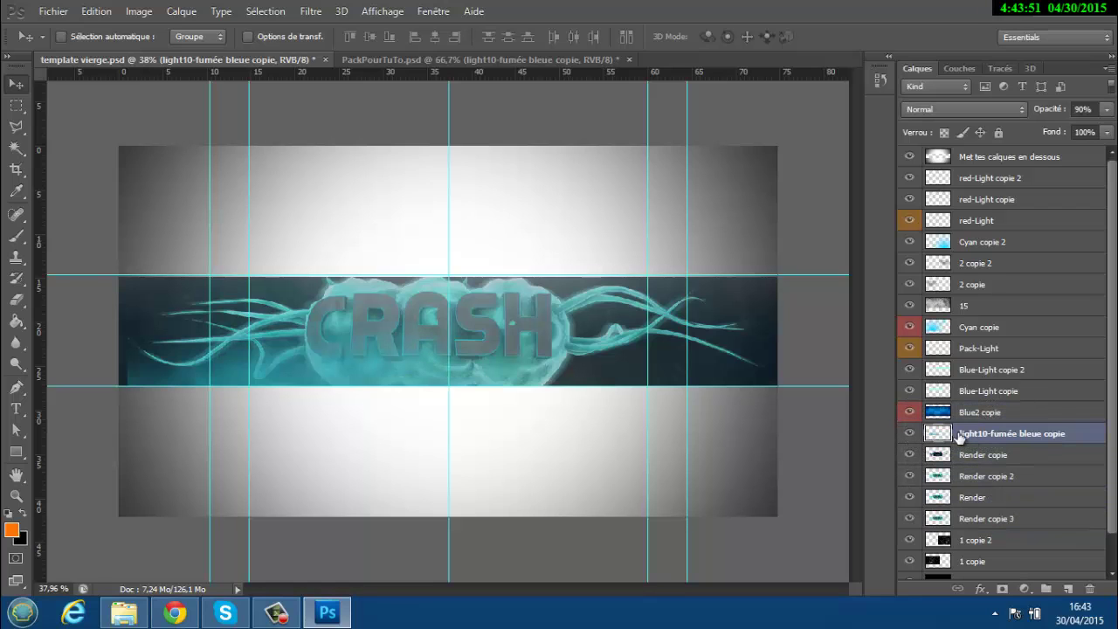
- Move the light10-fumée bleue copie smoke to X 892 px, Y 731.5 px, along the lower part of the logo
key("ctrl+t")
left_click_drag(369, 360, 436, 390)
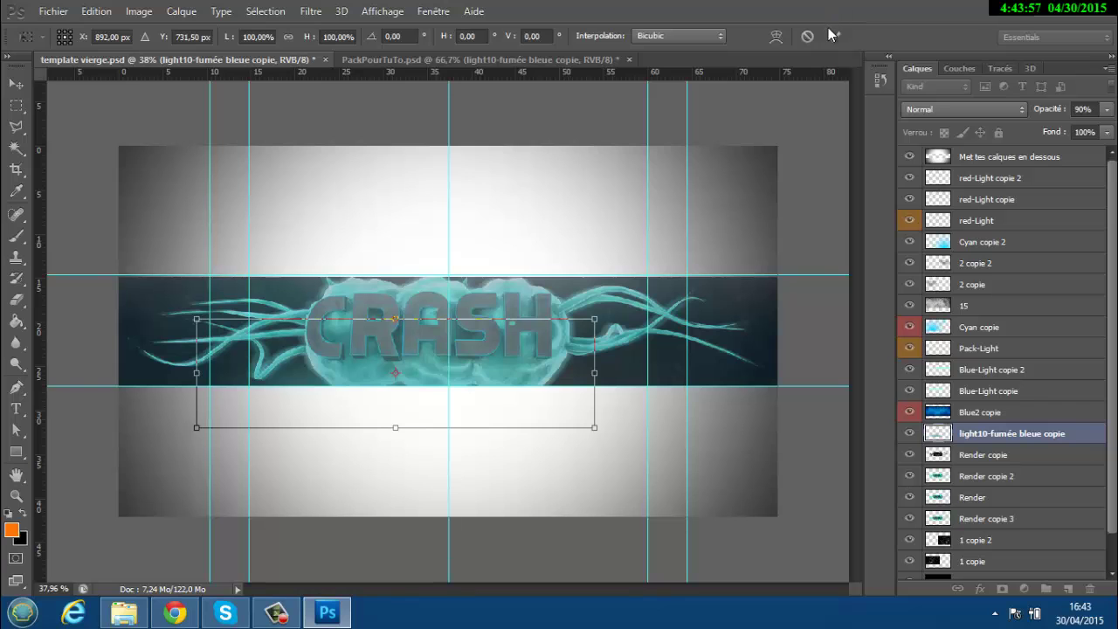
key("Return")
- Duplicate light10-fumée bleue copie, flip the duplicate horizontally and move it to X 1185 px, Y 731.5 px
scroll(371, 434, "up", 3, "alt")
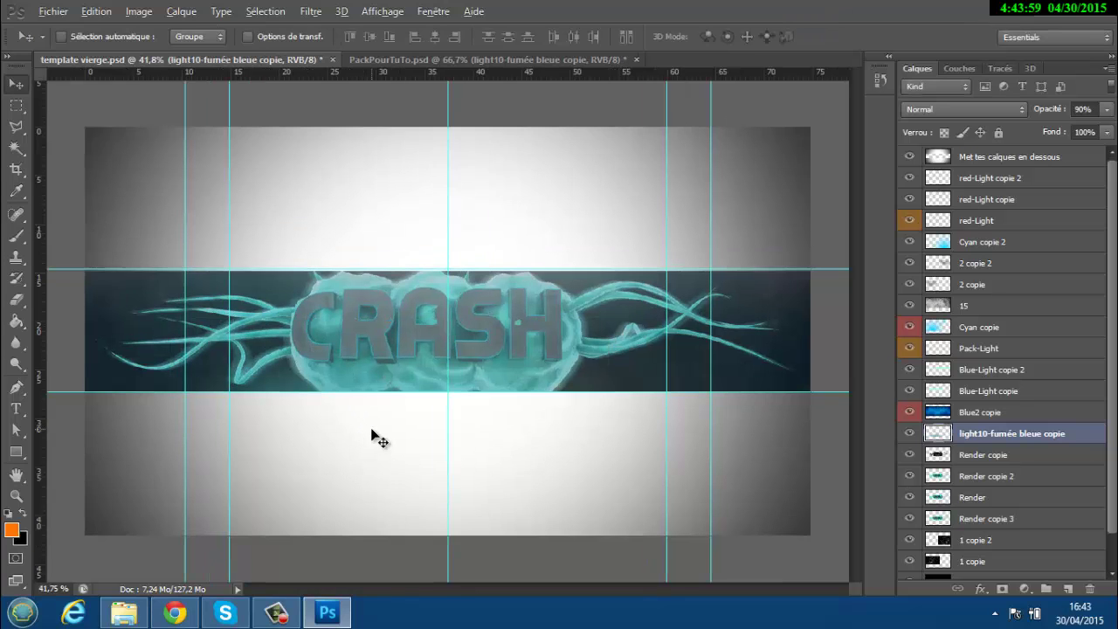
scroll(367, 428, "up", 1, "alt")
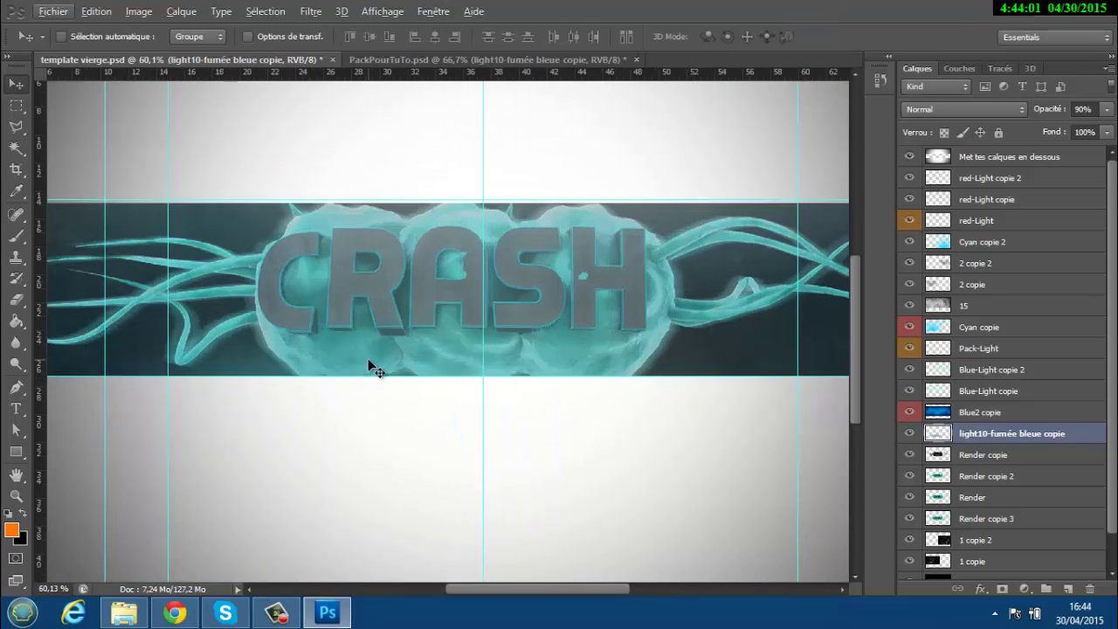
left_click(1060, 437)
key("ctrl+j")
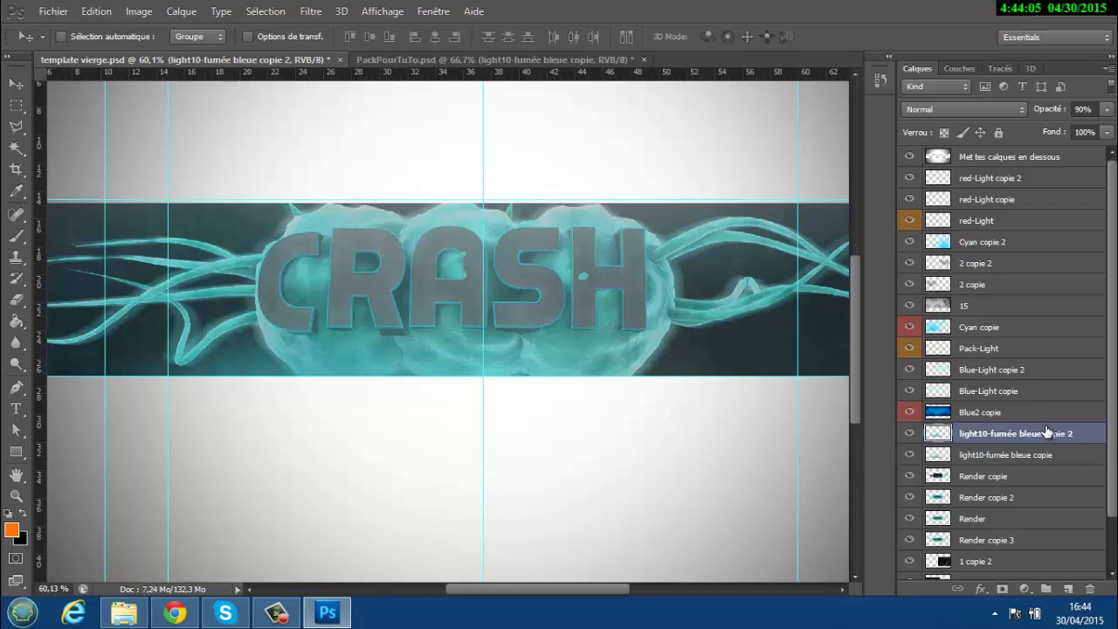
key("ctrl+t")
right_click(478, 376)
left_click(557, 345)
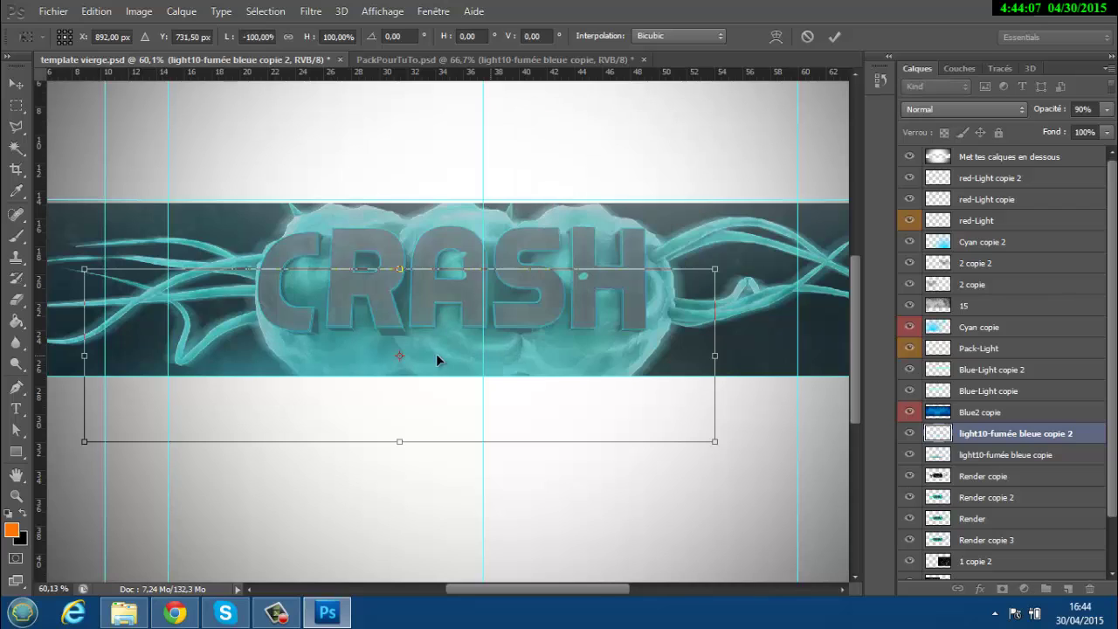
left_click_drag(436, 352, 587, 353)
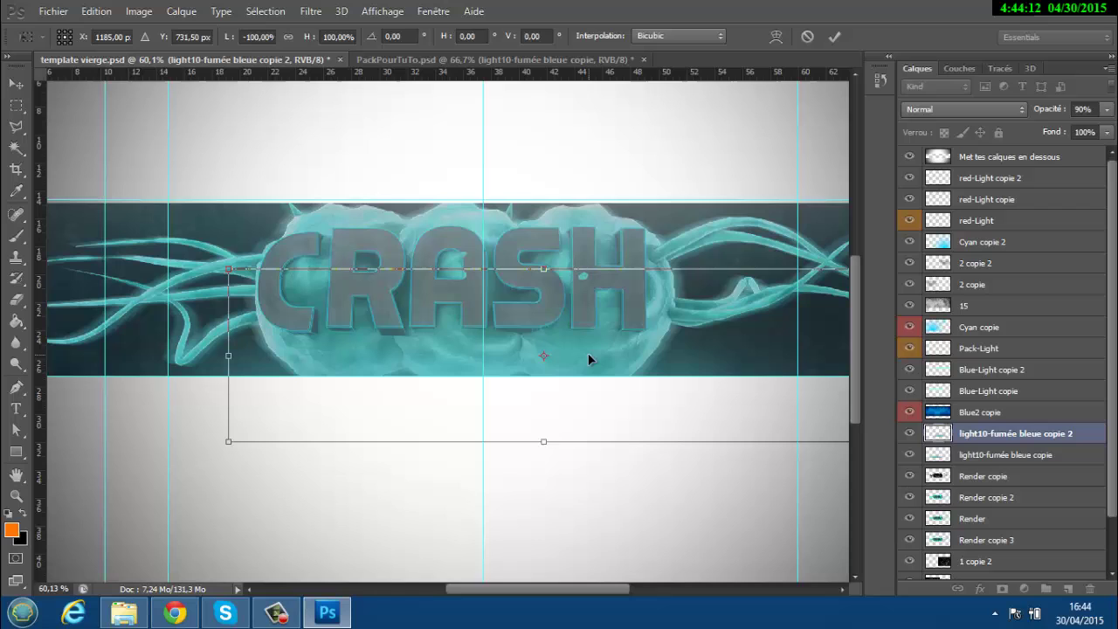
left_click(837, 35)
- Duplicate the 5 copie and 7 copie layers together from PackPourTuTo.psd into template vierge.psd
mouse_move(511, 584)
left_mouse_down()
mouse_move(548, 587)
mouse_move(528, 588)
left_mouse_up()
left_click(417, 65)
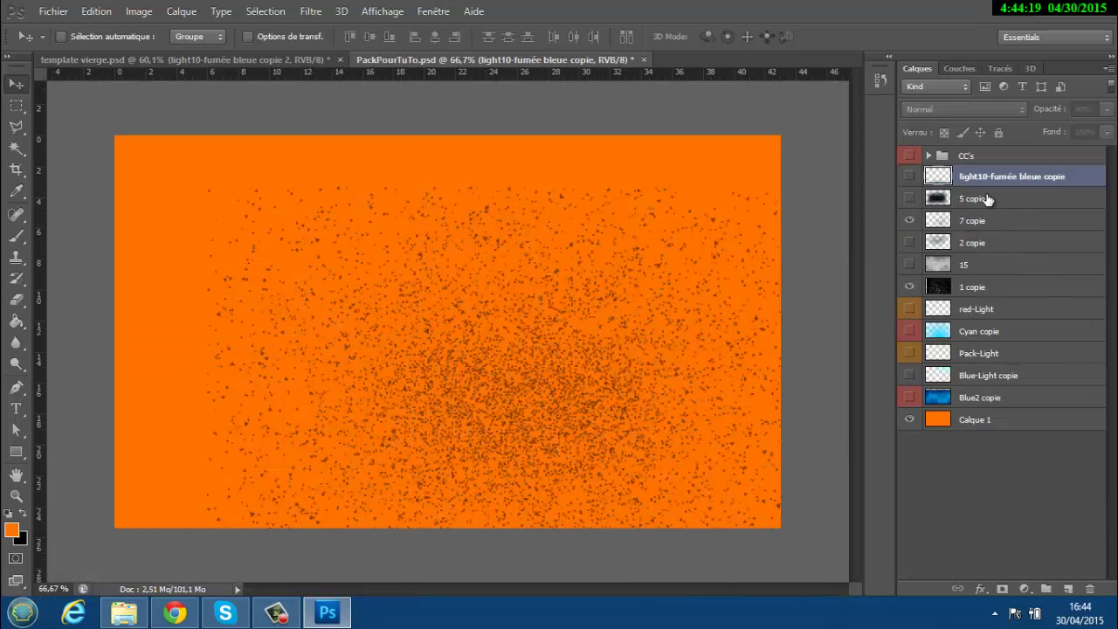
left_click(987, 200)
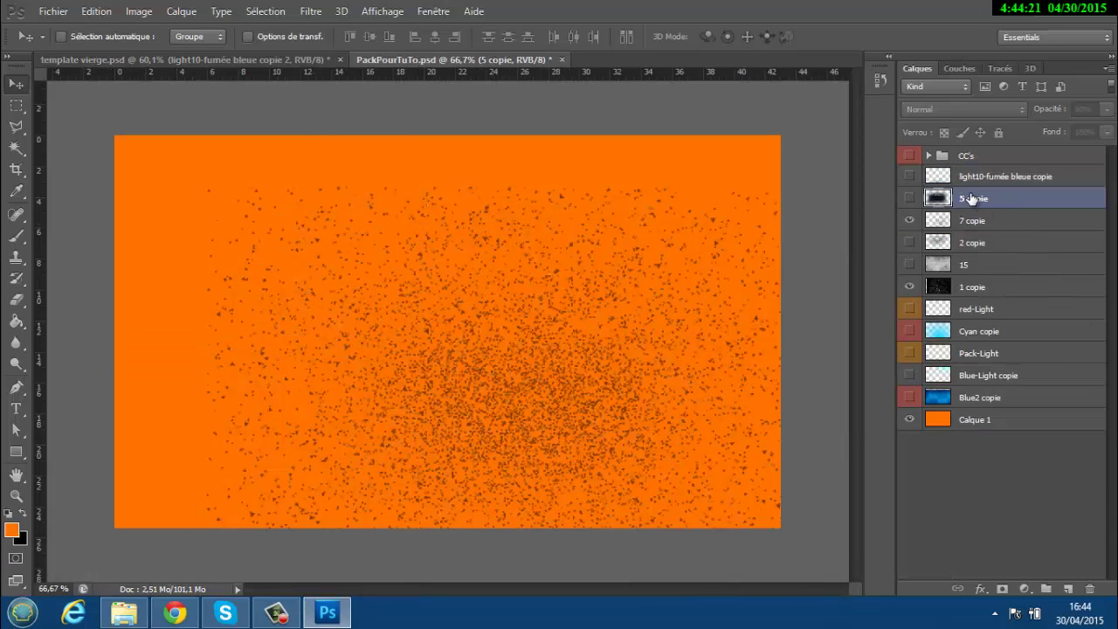
left_click(983, 223, "ctrl")
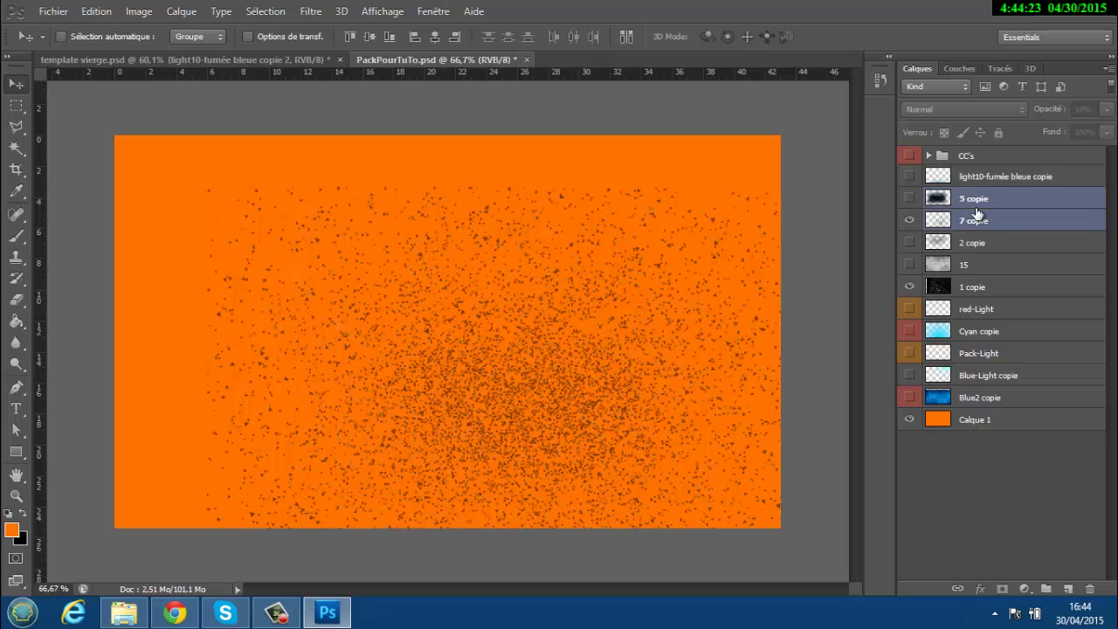
right_click(975, 210)
left_click(792, 89)
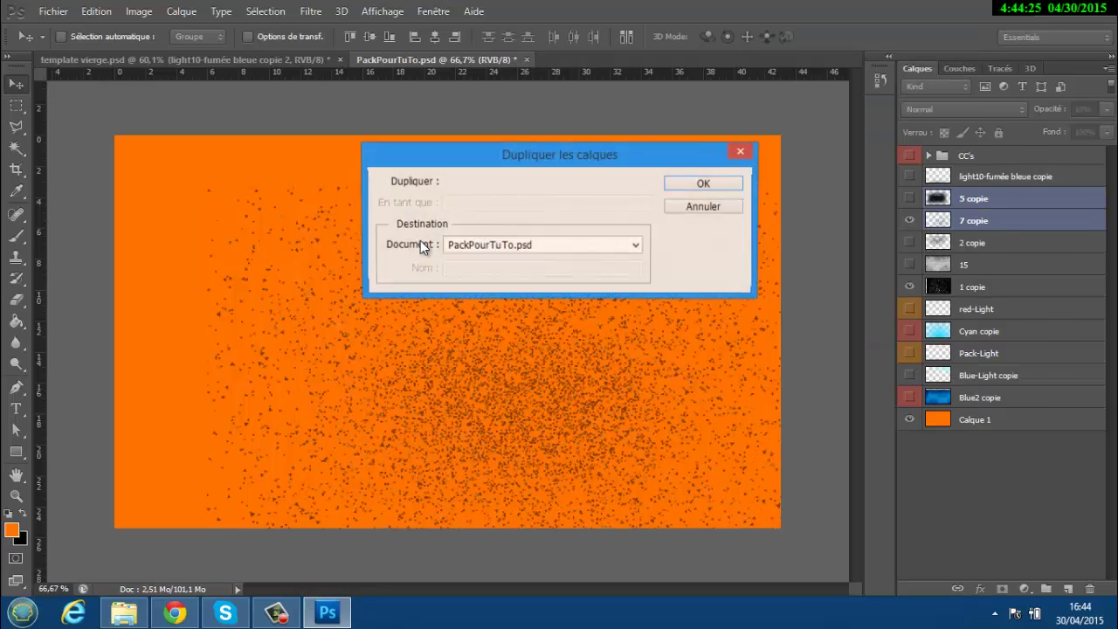
left_click(469, 247)
left_click(478, 275)
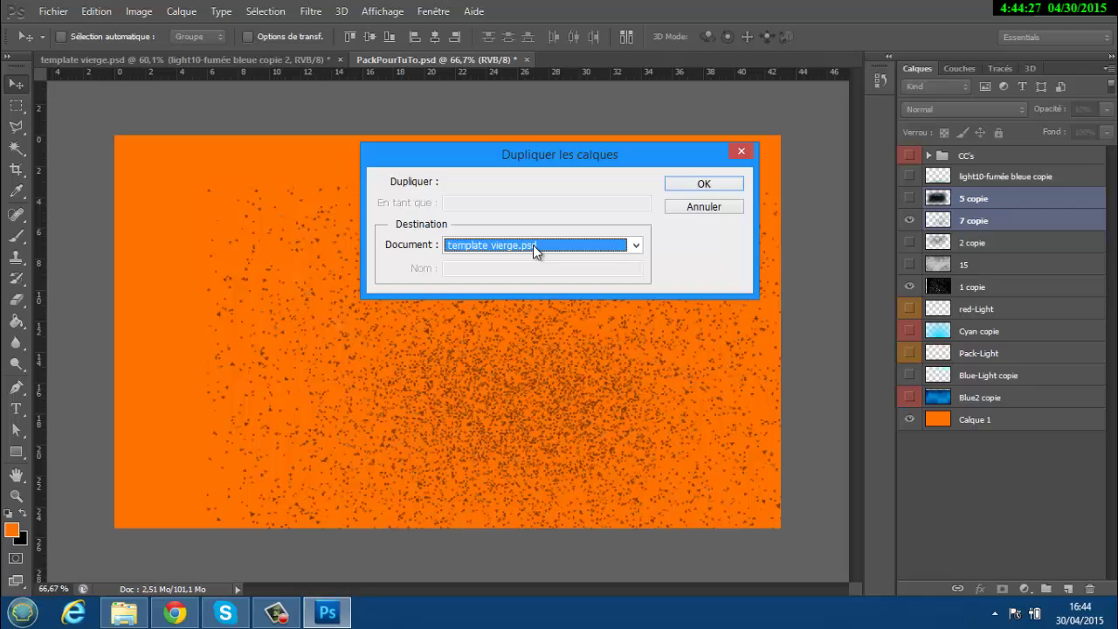
left_click(698, 183)
- In template vierge.psd, move the 7 copie layer directly below Render copie 3
left_click(148, 61)
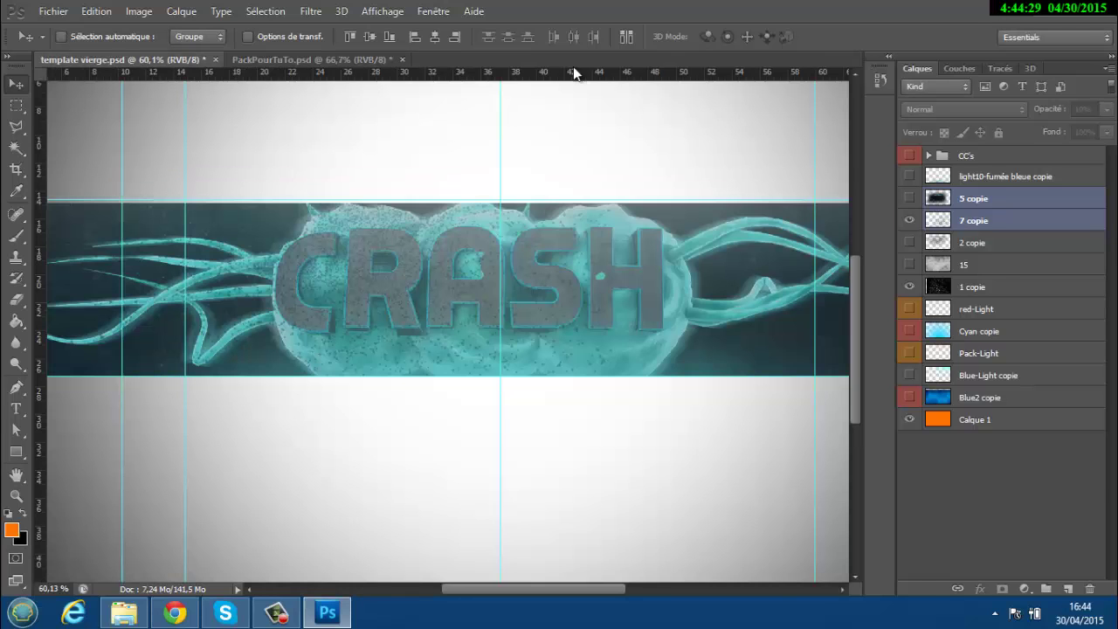
scroll(529, 400, "down", 2, "alt")
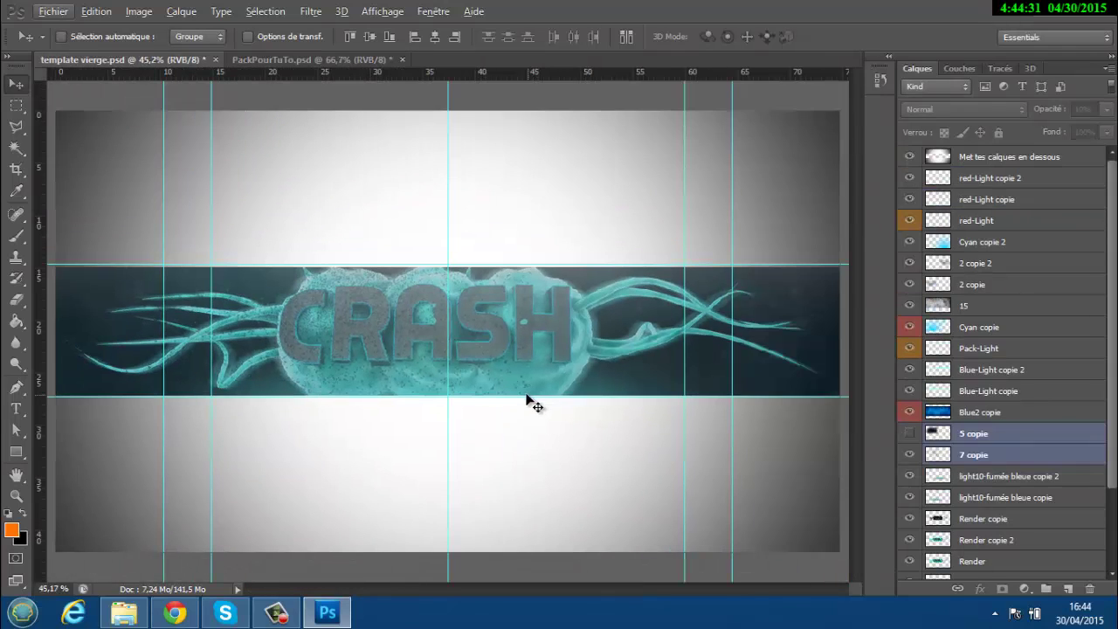
left_click(980, 454, "ctrl")
left_click(976, 454)
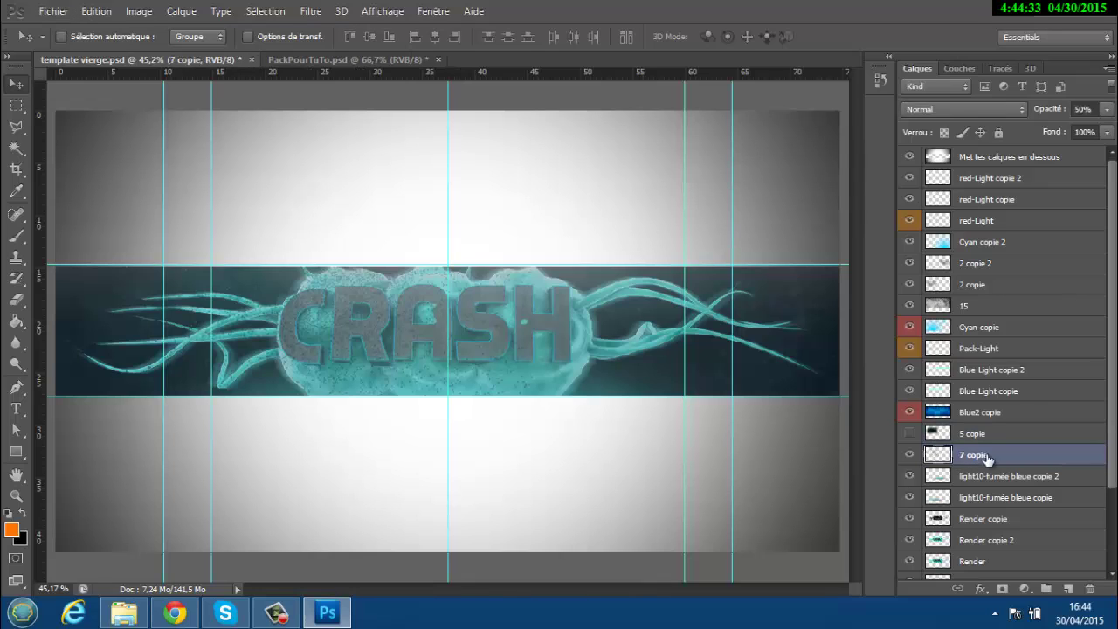
left_click_drag(993, 463, 985, 542)
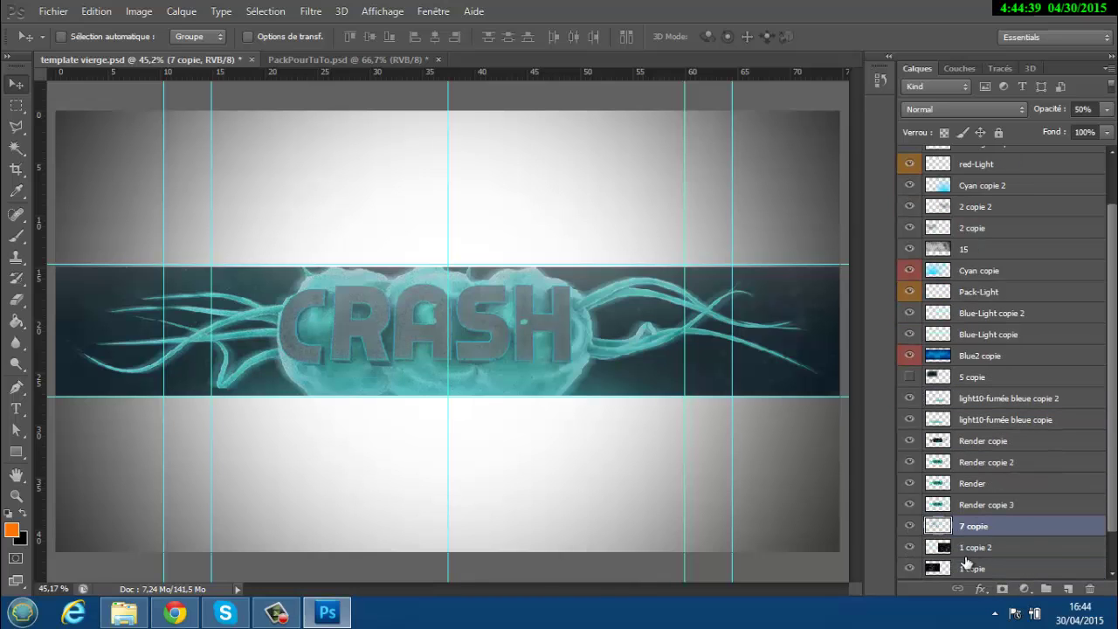
left_click(990, 550)
left_click(988, 566)
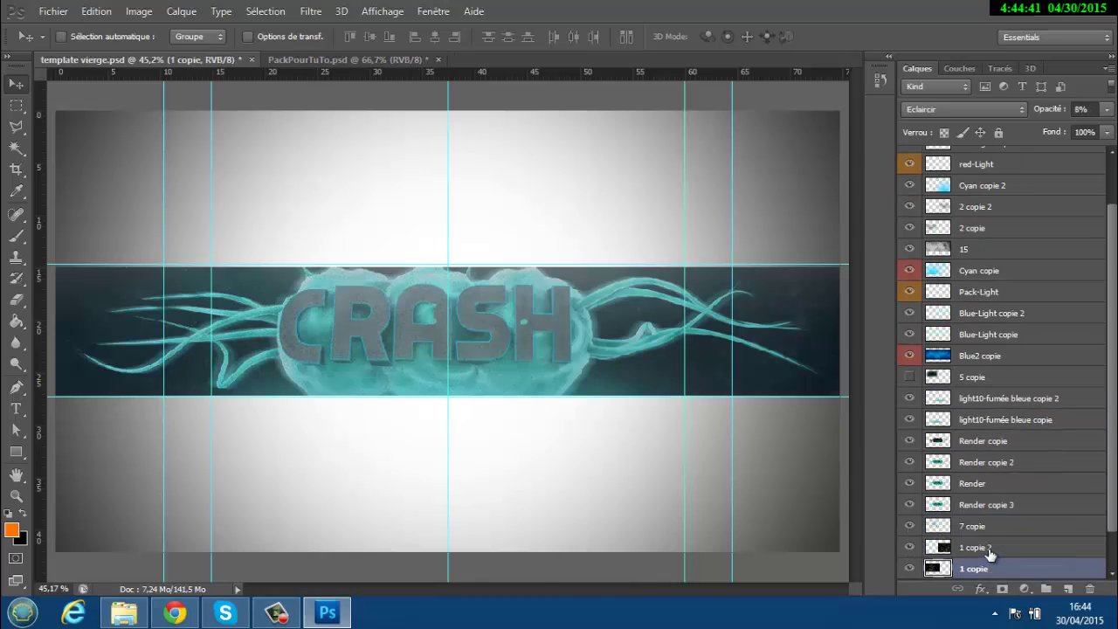
left_click(988, 551)
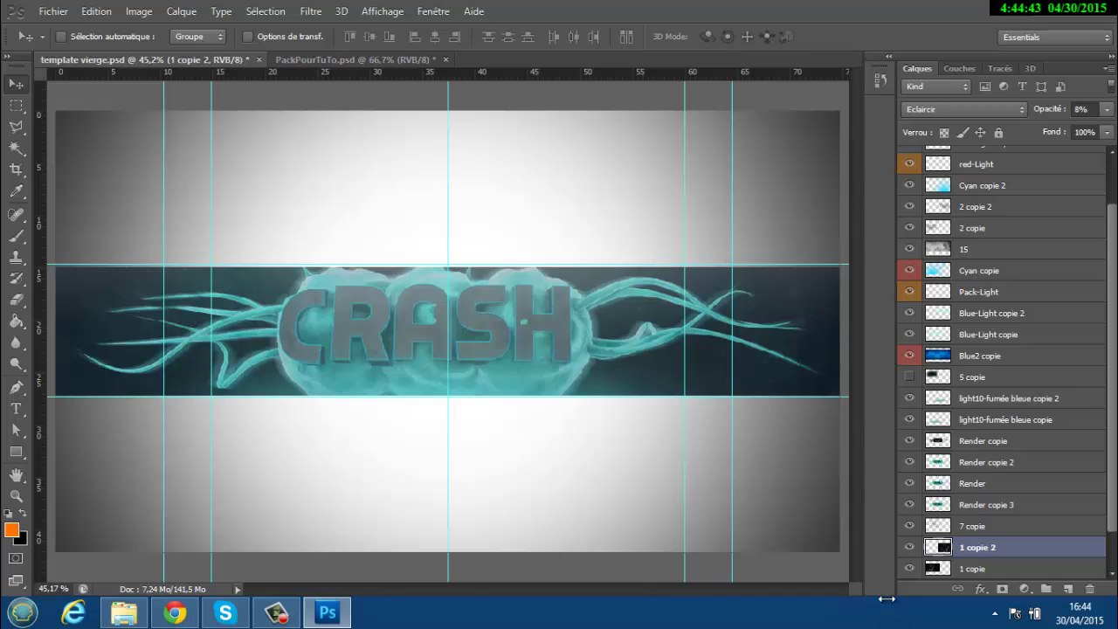
- Move the 7 copie particles to X 622 px, Y 556 px, over the left half of the banner
left_click(950, 528)
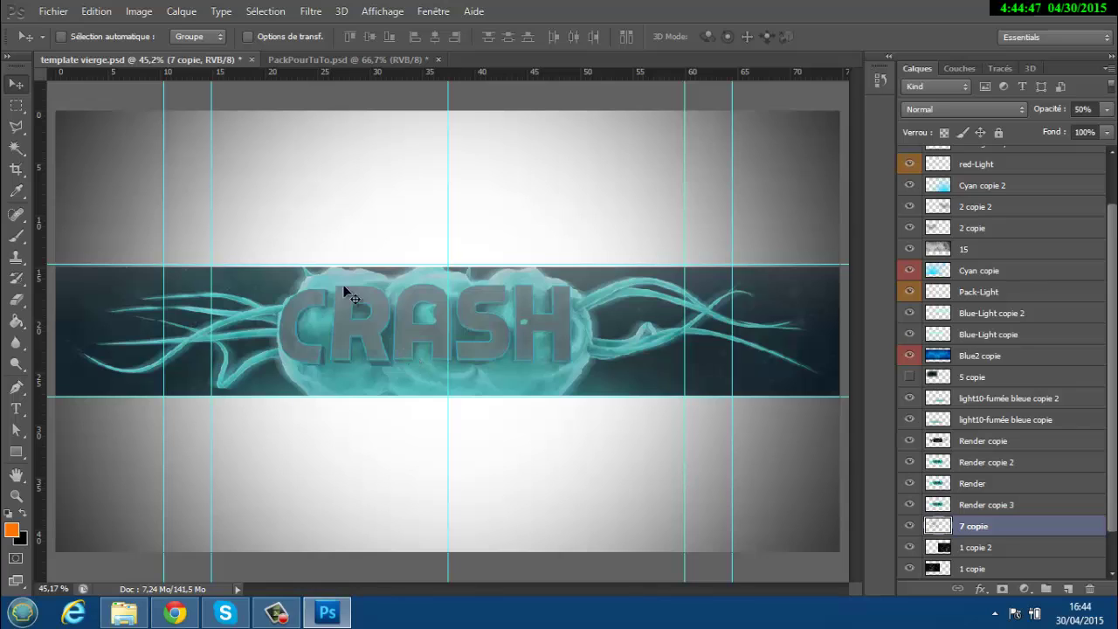
key("ctrl+t")
left_click_drag(392, 339, 350, 372)
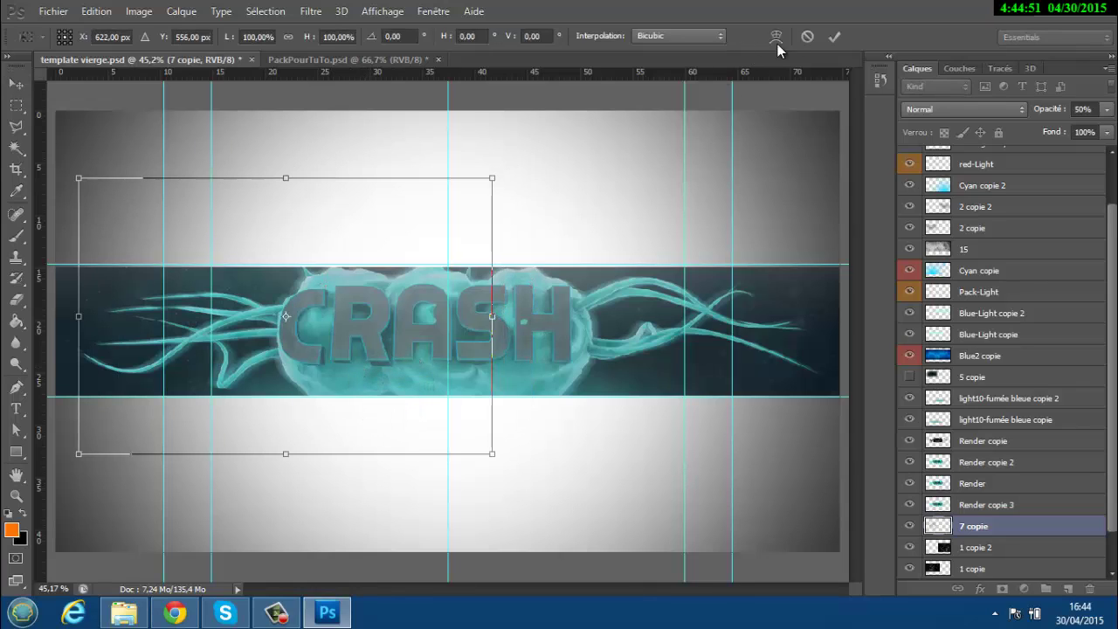
left_click(831, 37)
- Duplicate 7 copie, flip the duplicate horizontally and move it to X 1532 px, Y 597 px
key("ctrl+j")
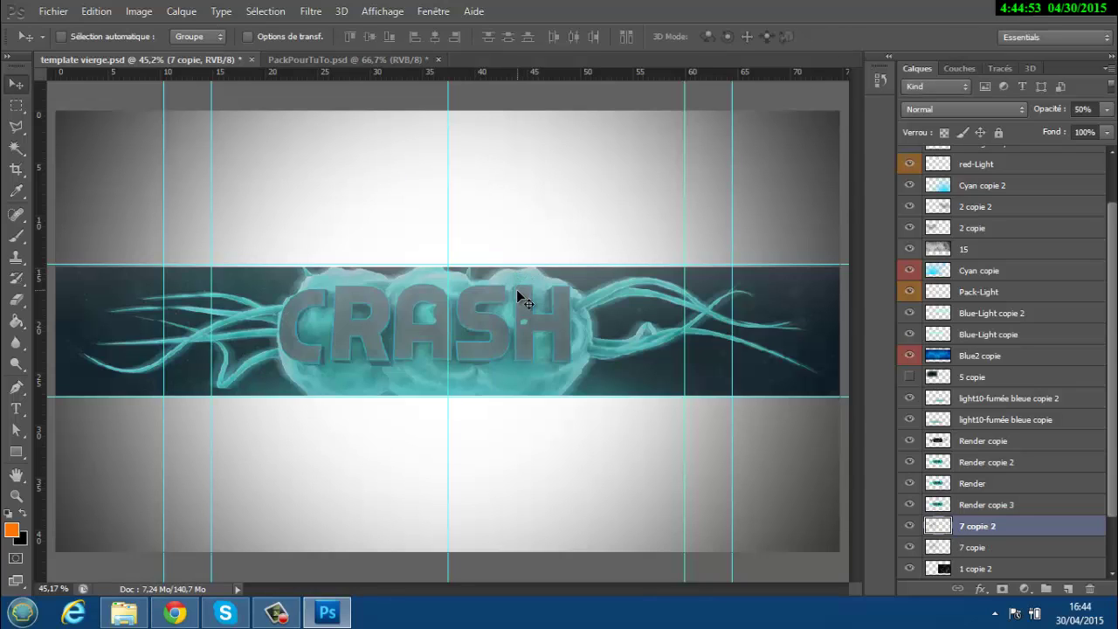
key("ctrl+t")
right_click(411, 316)
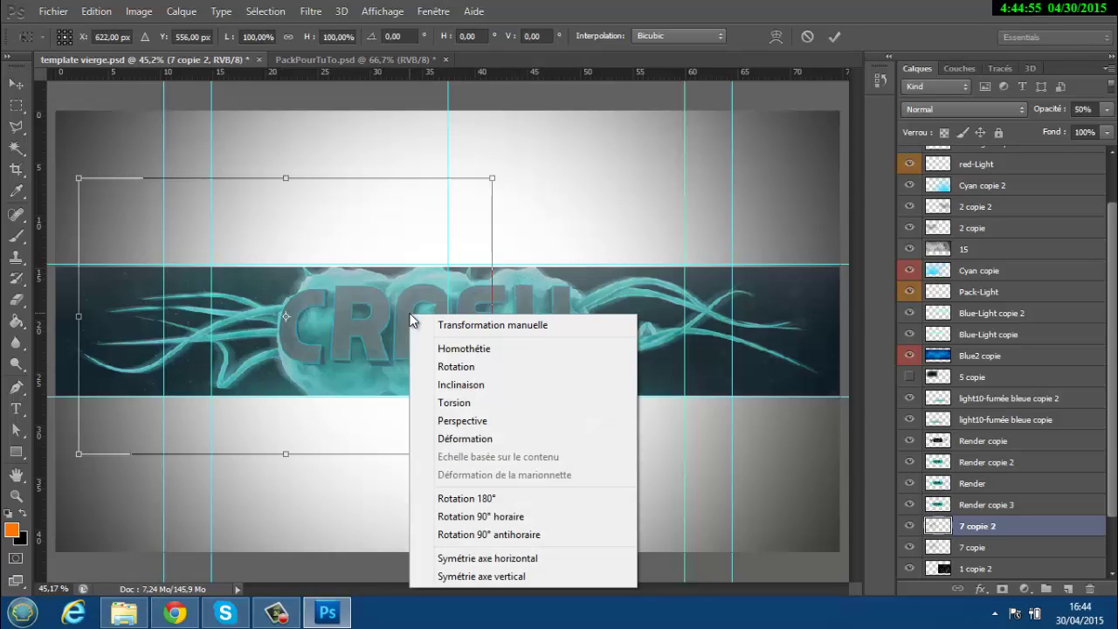
left_click(478, 559)
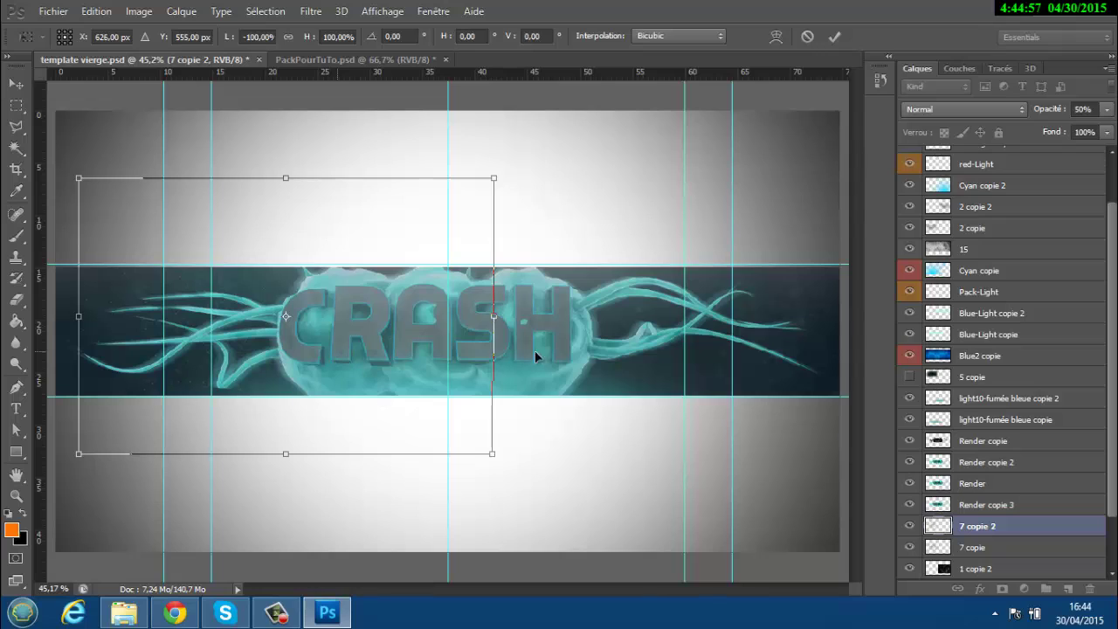
left_click_drag(343, 355, 679, 370)
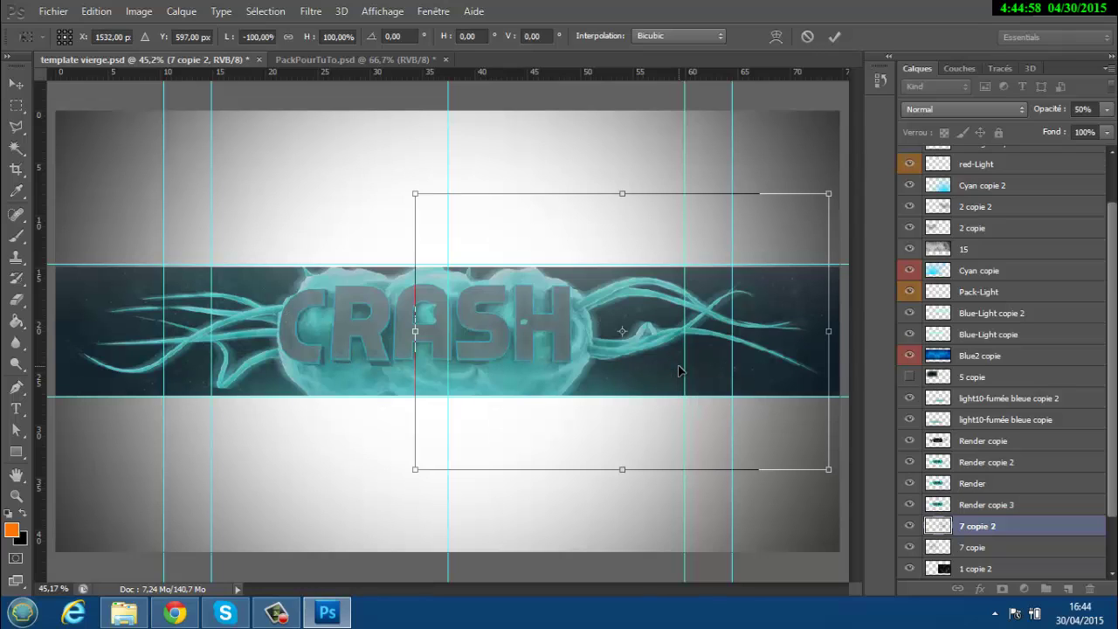
left_click(840, 35)
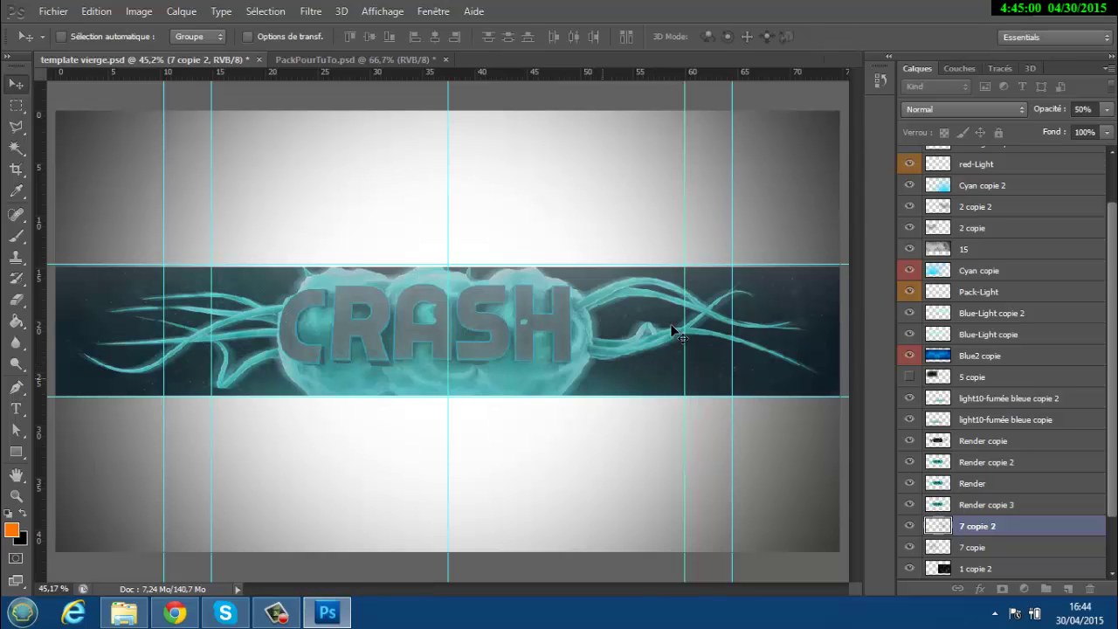
- Move the 5 copie layer directly below Render copie 3 and make it visible
left_click(386, 61)
key("ctrl+Tab")
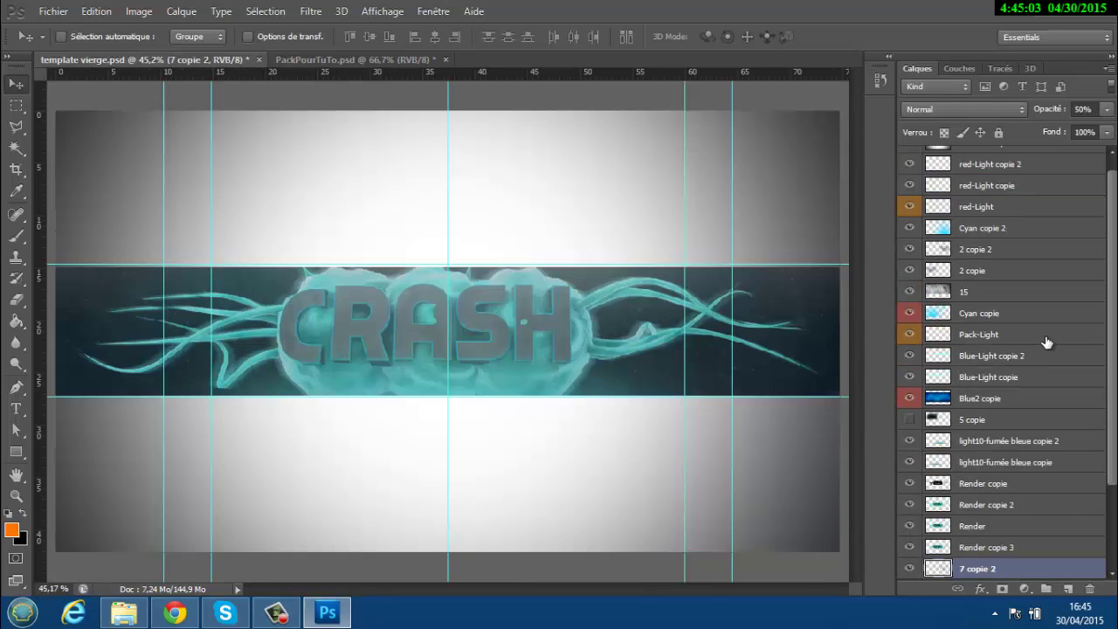
left_click(925, 422)
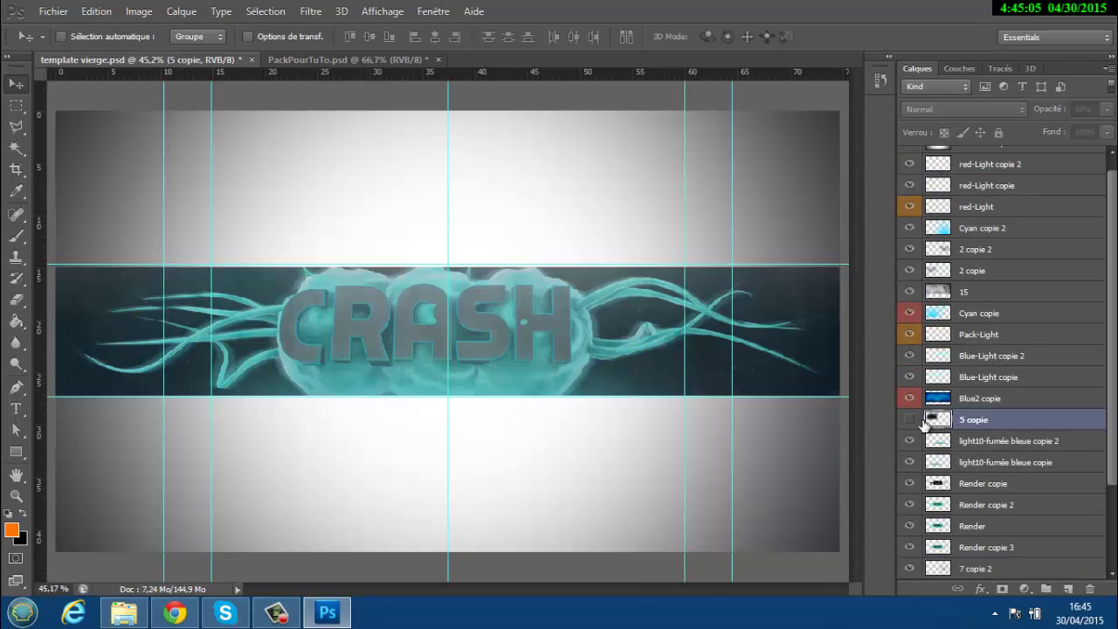
left_click_drag(974, 422, 924, 507)
left_click(910, 461)
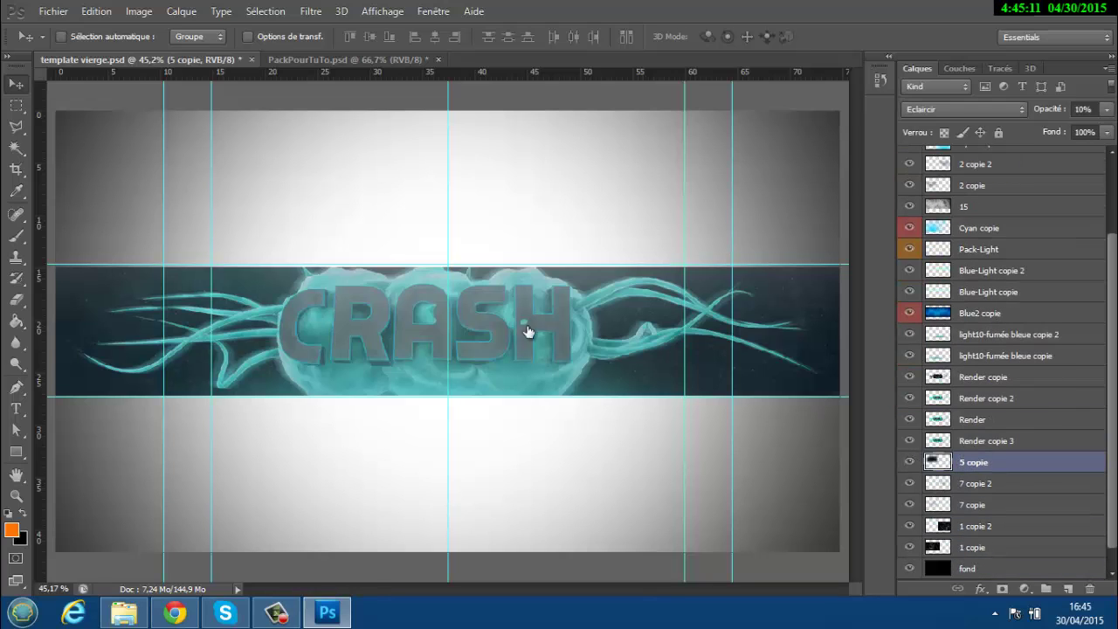
- Move the 5 copie texture to X 523 px, Y 556 px, over the left half of the banner
key("ctrl+t")
left_click_drag(392, 289, 372, 354)
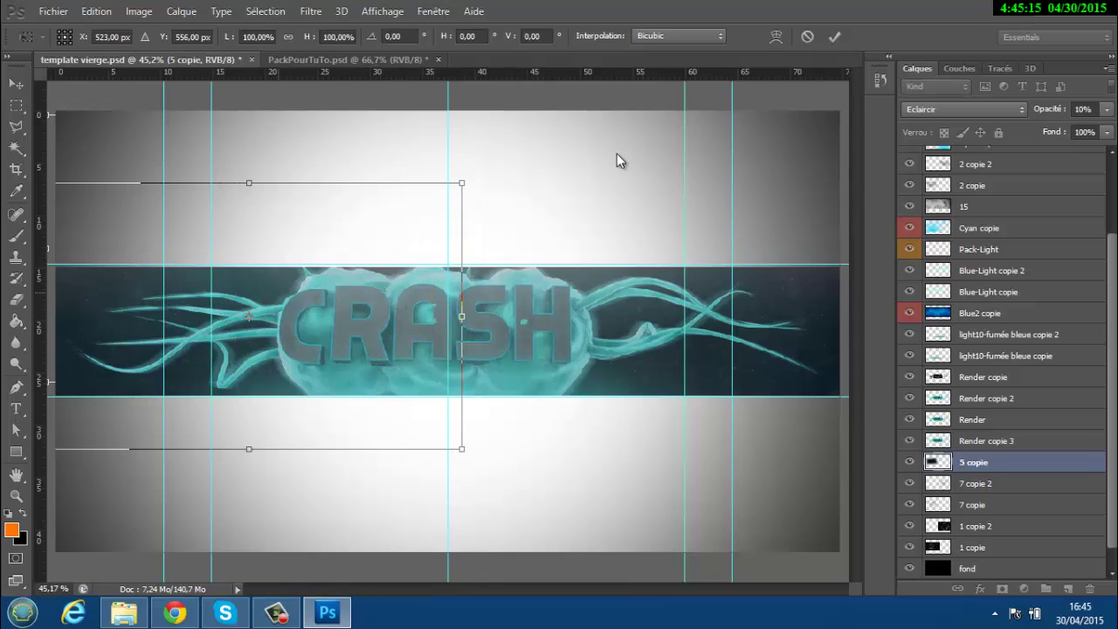
left_click(836, 37)
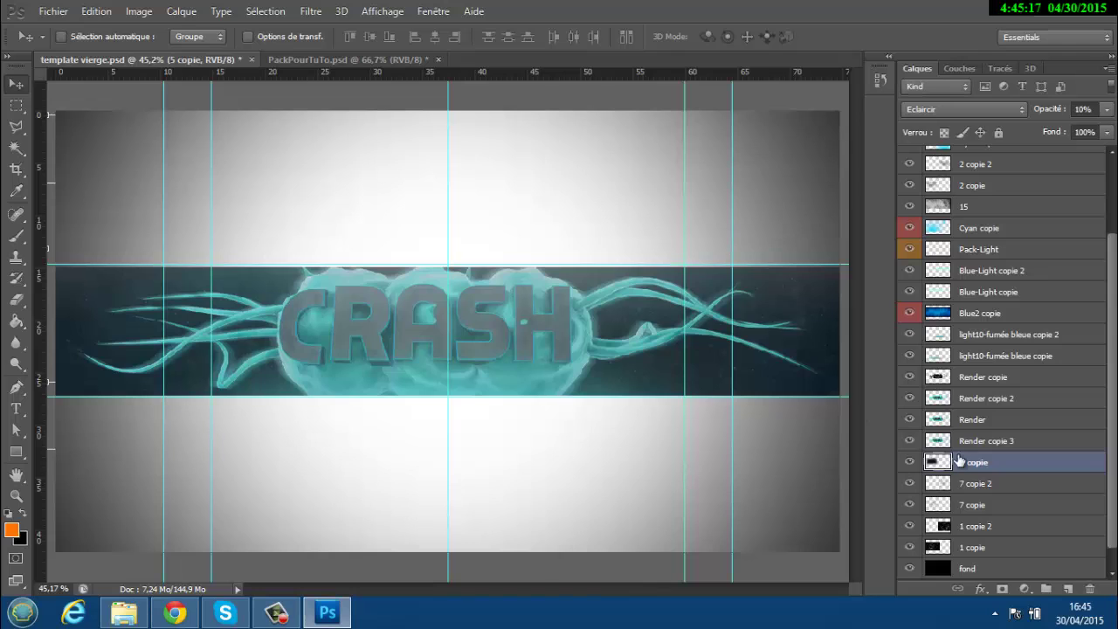
- Duplicate 5 copie, flip the duplicate horizontally and move it to X 1636 px, Y 610 px
key("ctrl+j")
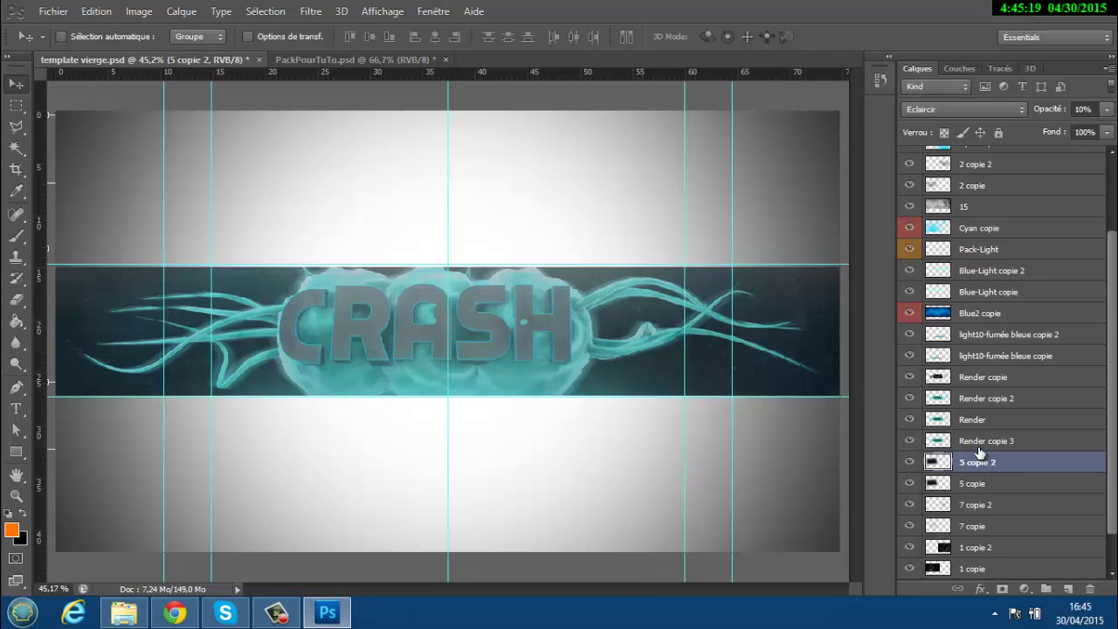
key("ctrl+t")
right_click(288, 304)
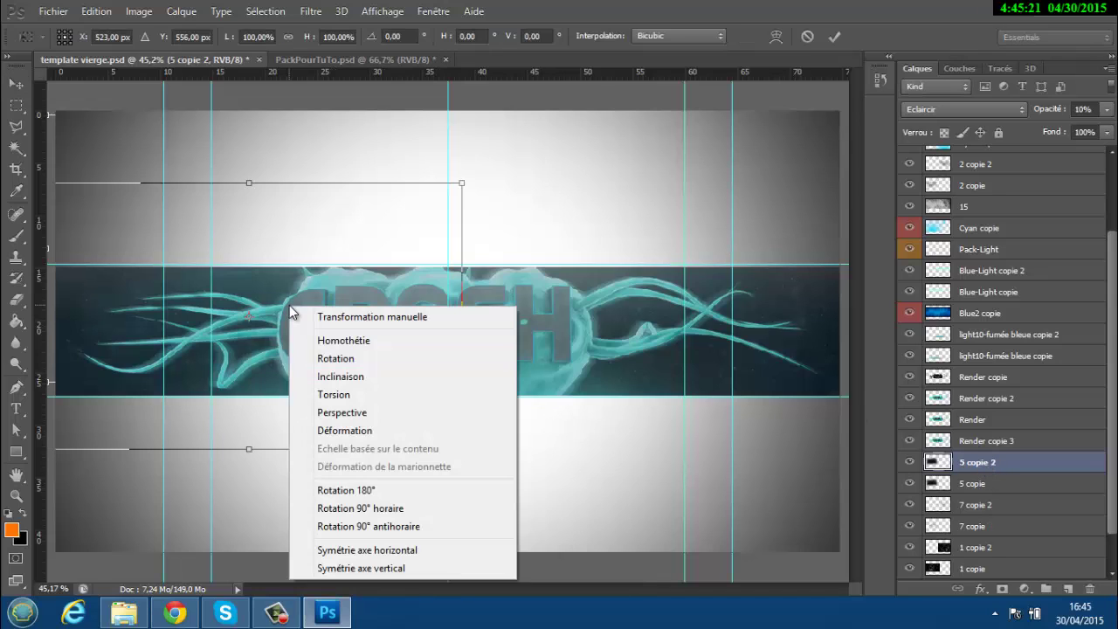
left_click(393, 551)
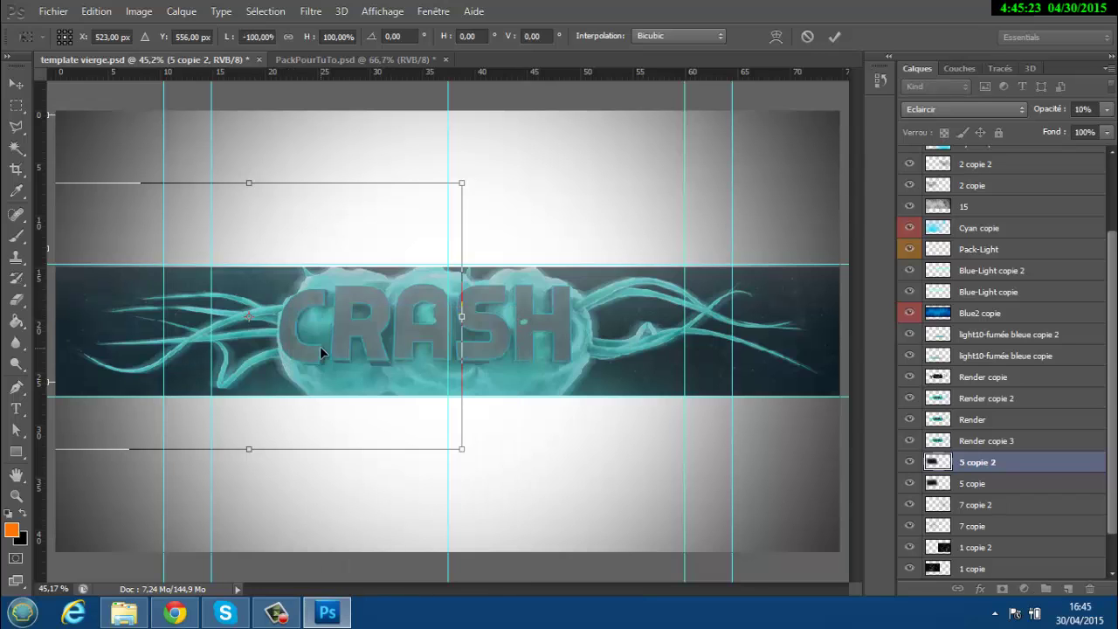
left_click_drag(320, 345, 769, 366)
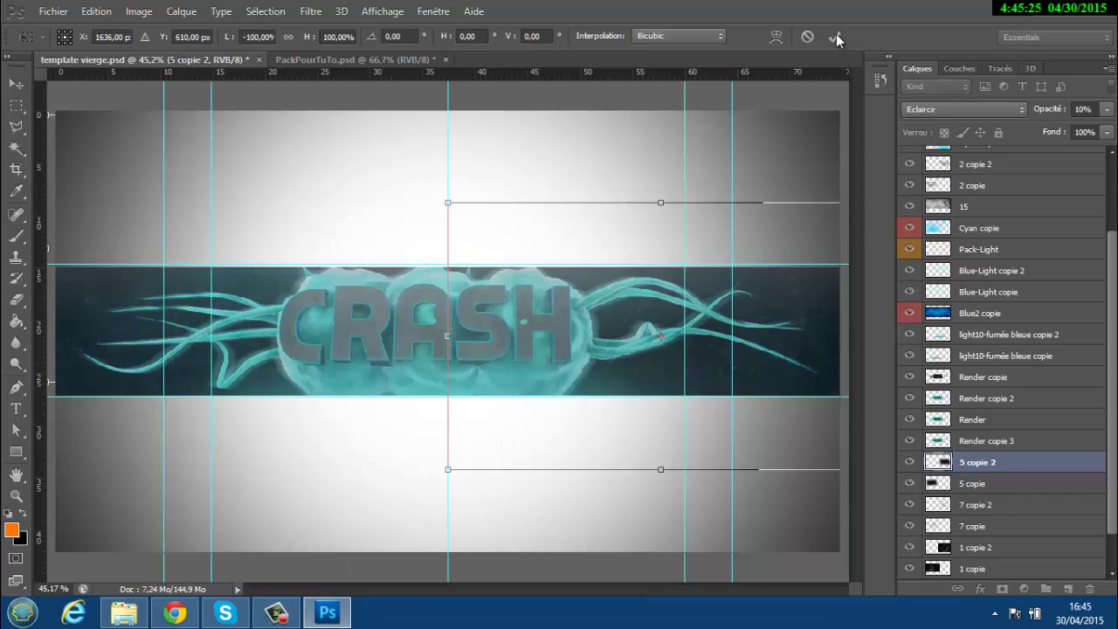
key("Return")
- Save template vierge.psd
left_click(54, 10)
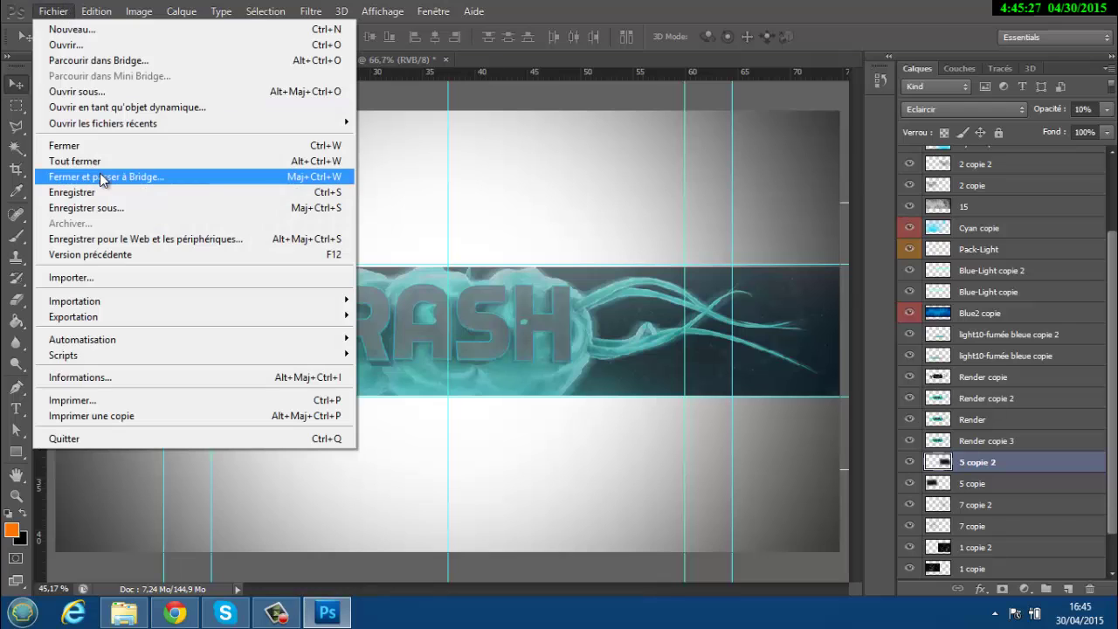
left_click(107, 192)
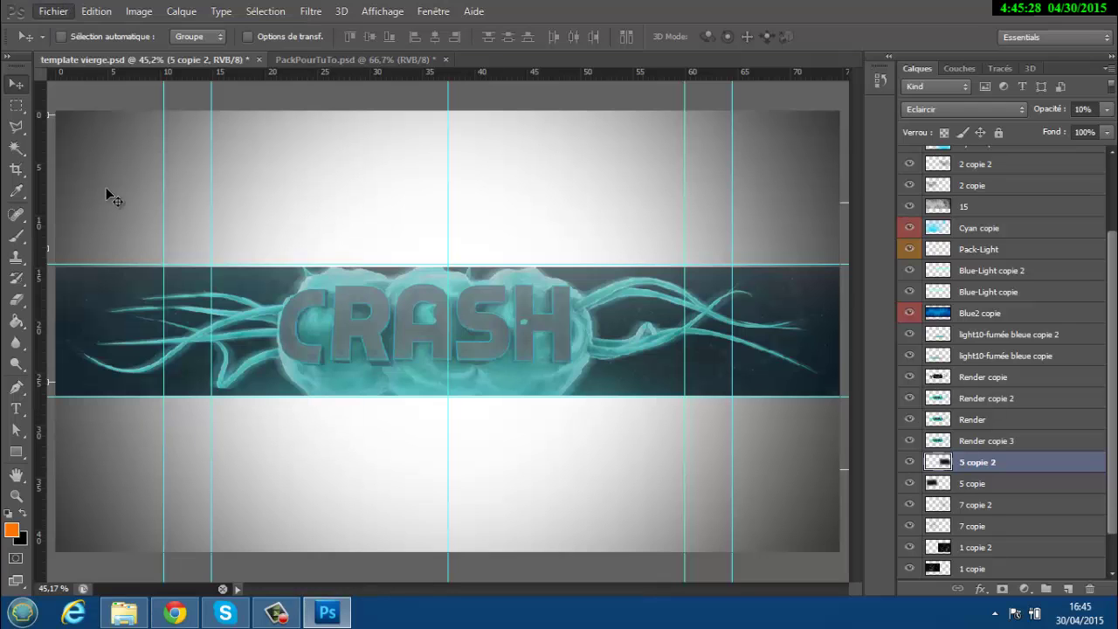
- In PackPourTuTo.psd, expand the CC's group, keeping OTHER open and collapsing the BLUE and CC (Change Color) subgroups
left_click(350, 63)
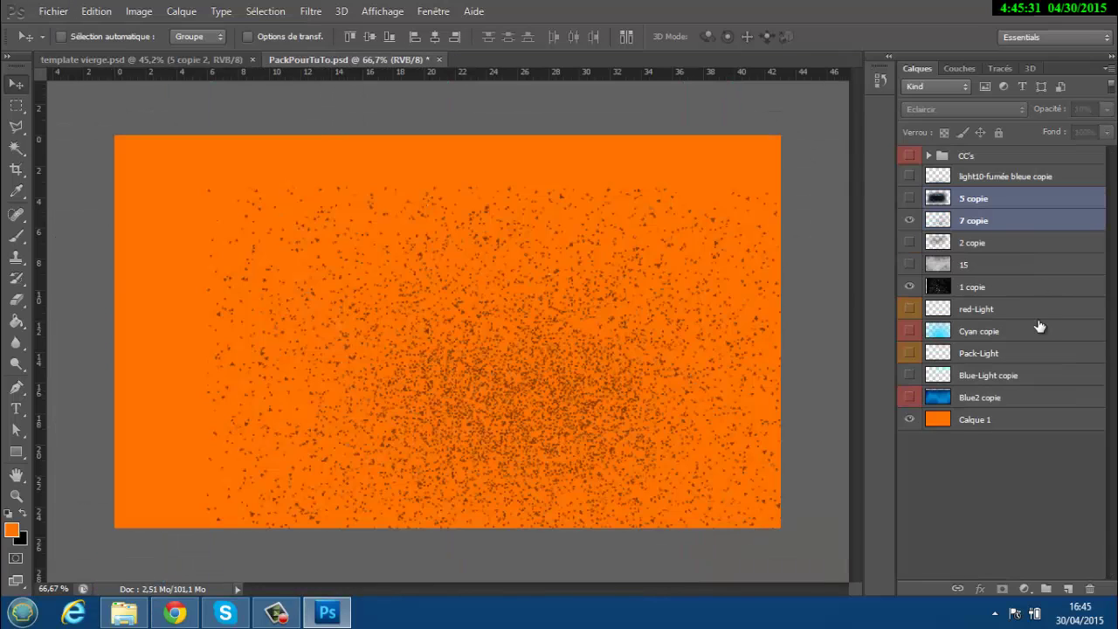
left_click(996, 160)
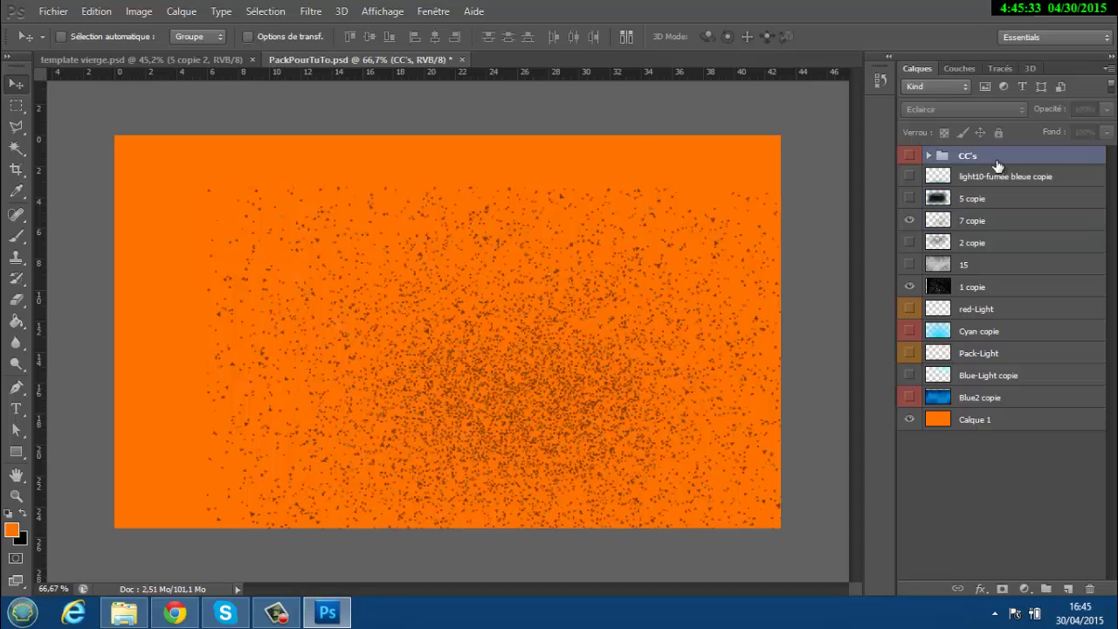
right_click(996, 161)
key("Escape")
left_click(929, 156)
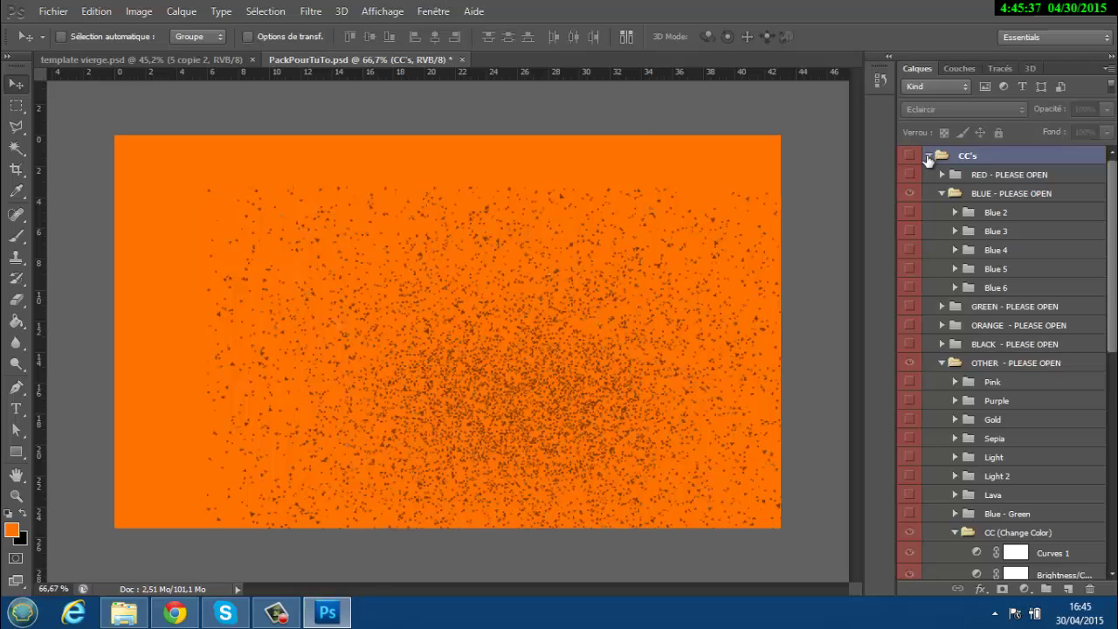
left_click(941, 193)
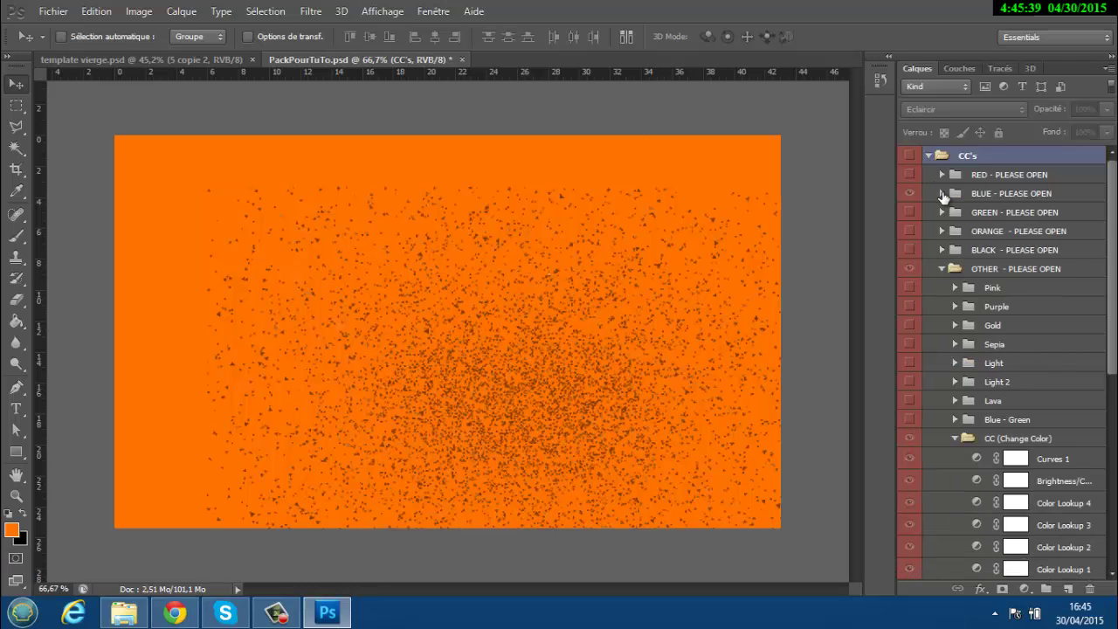
left_click(940, 269)
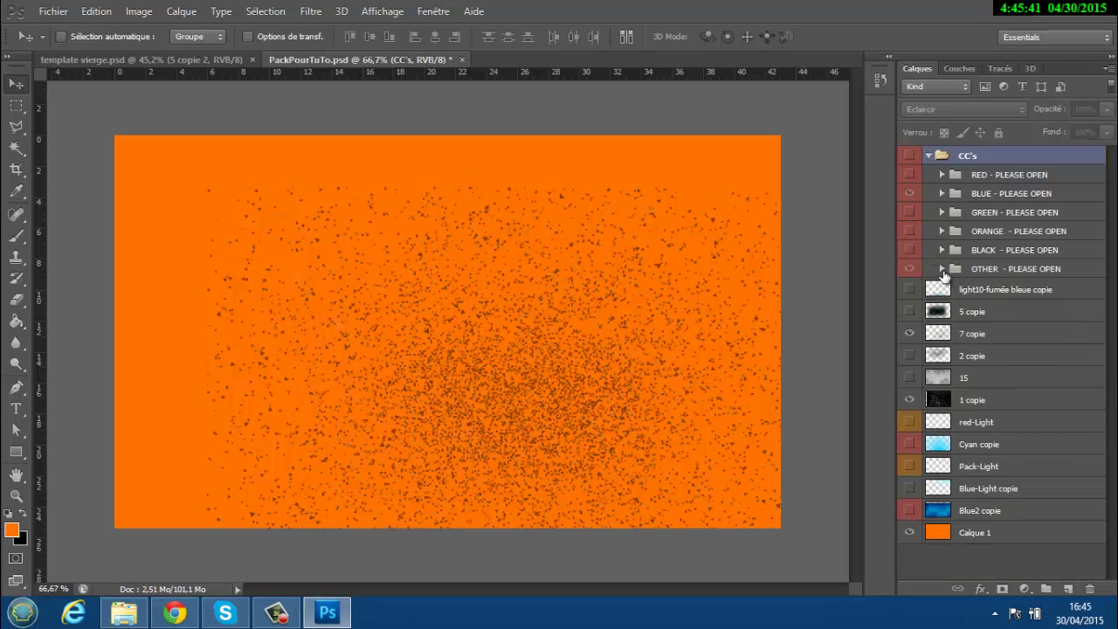
left_click(942, 269)
left_click(954, 438)
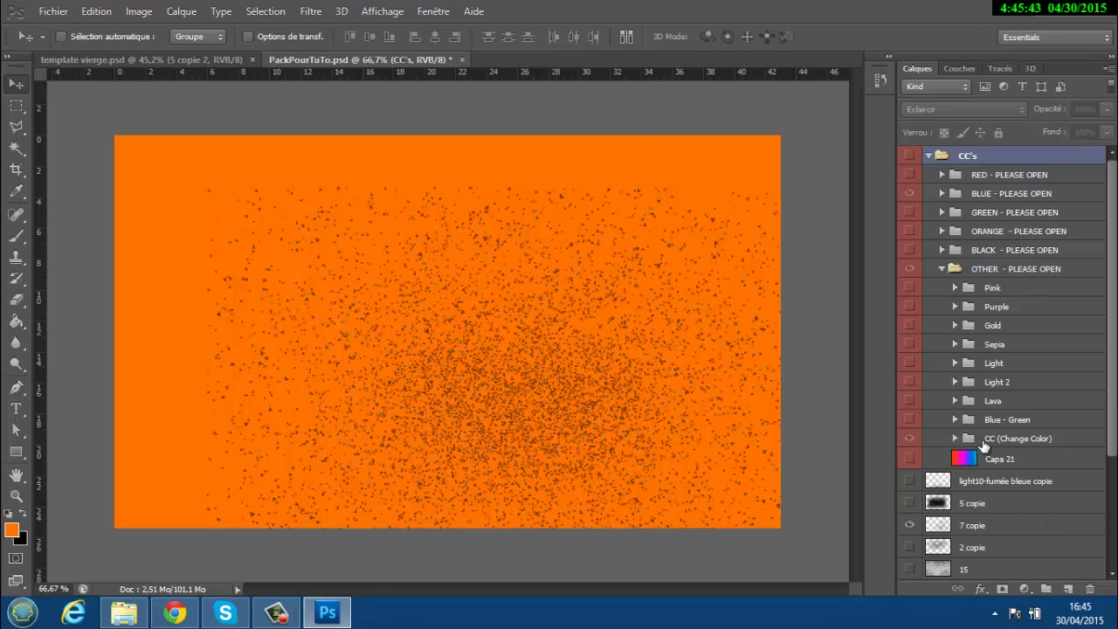
- Duplicate the CC (Change Color) group into template vierge.psd and place it directly below the Met tes calques en dessous layer
right_click(992, 442)
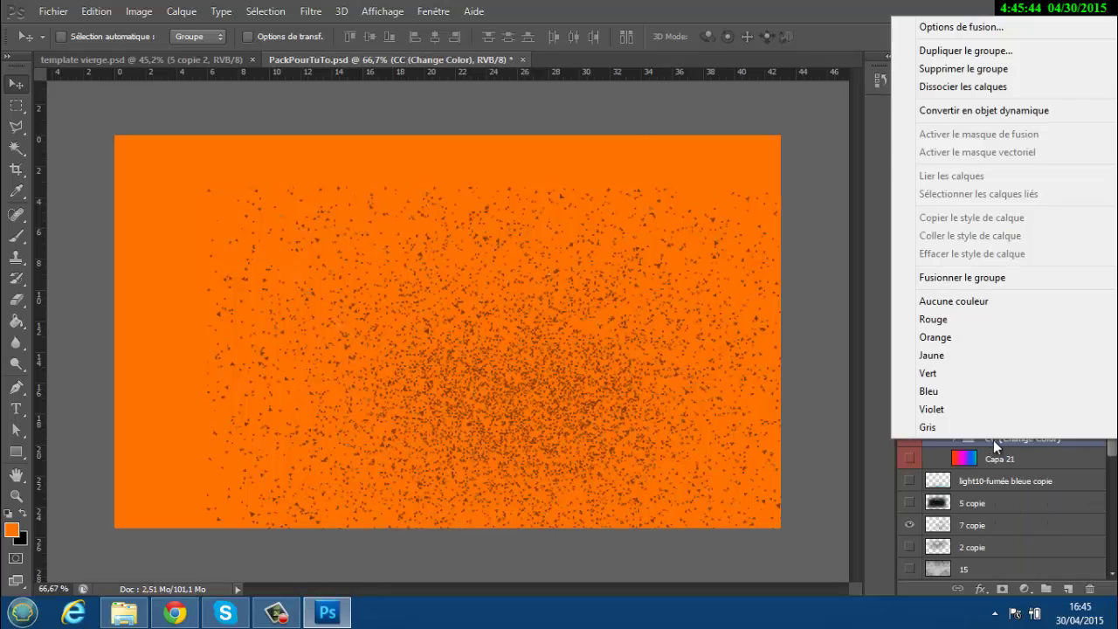
left_click(968, 54)
left_click(581, 244)
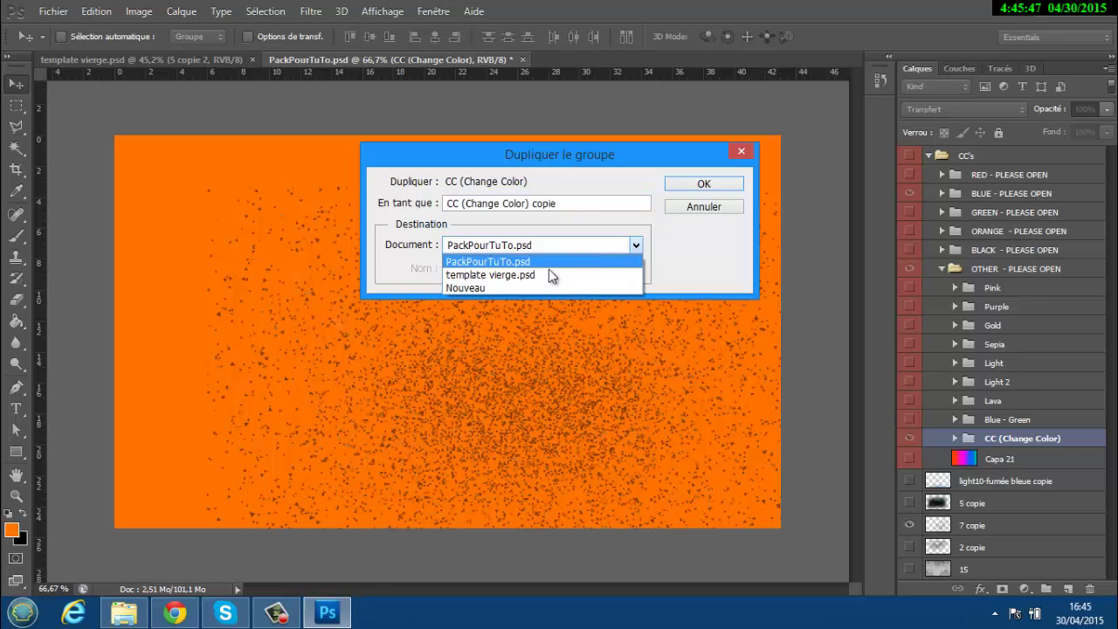
left_click(576, 274)
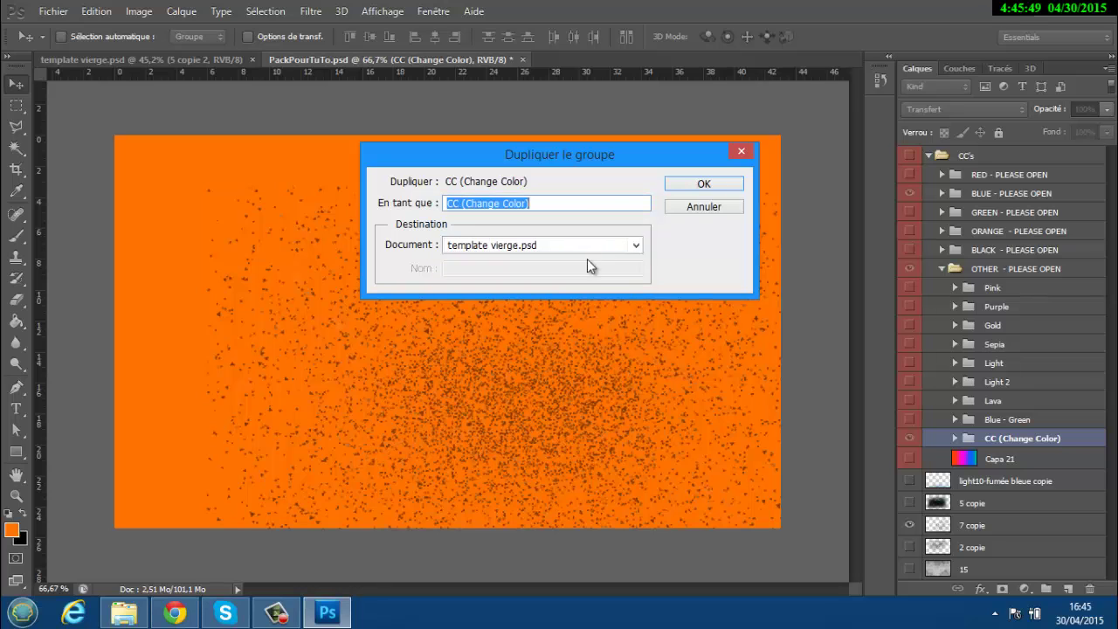
left_click(703, 184)
left_click(172, 59)
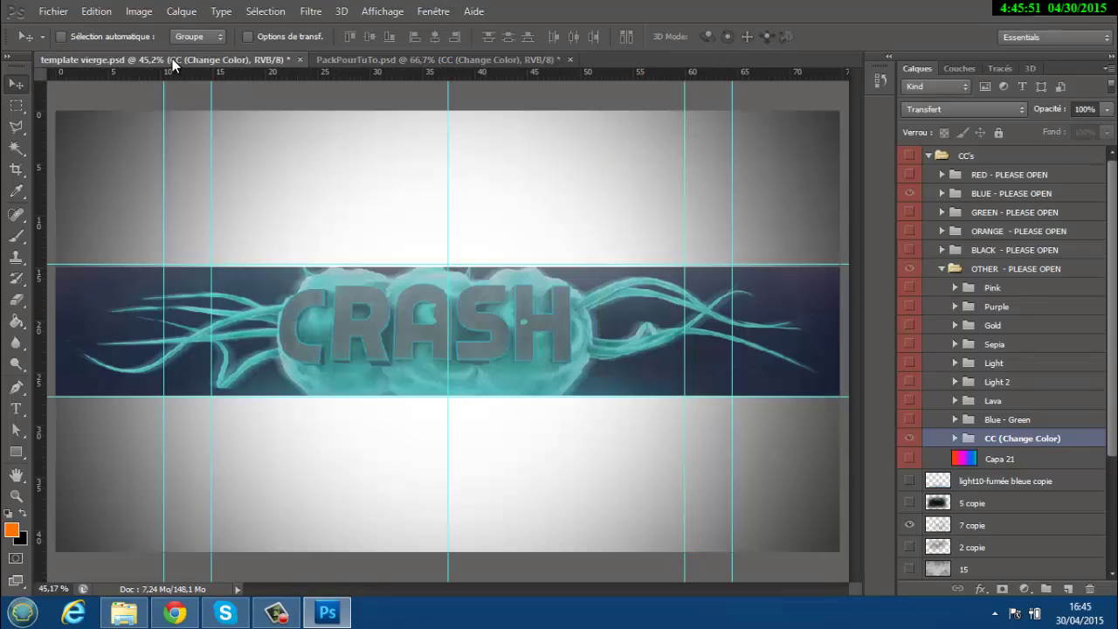
left_click_drag(996, 563, 980, 166)
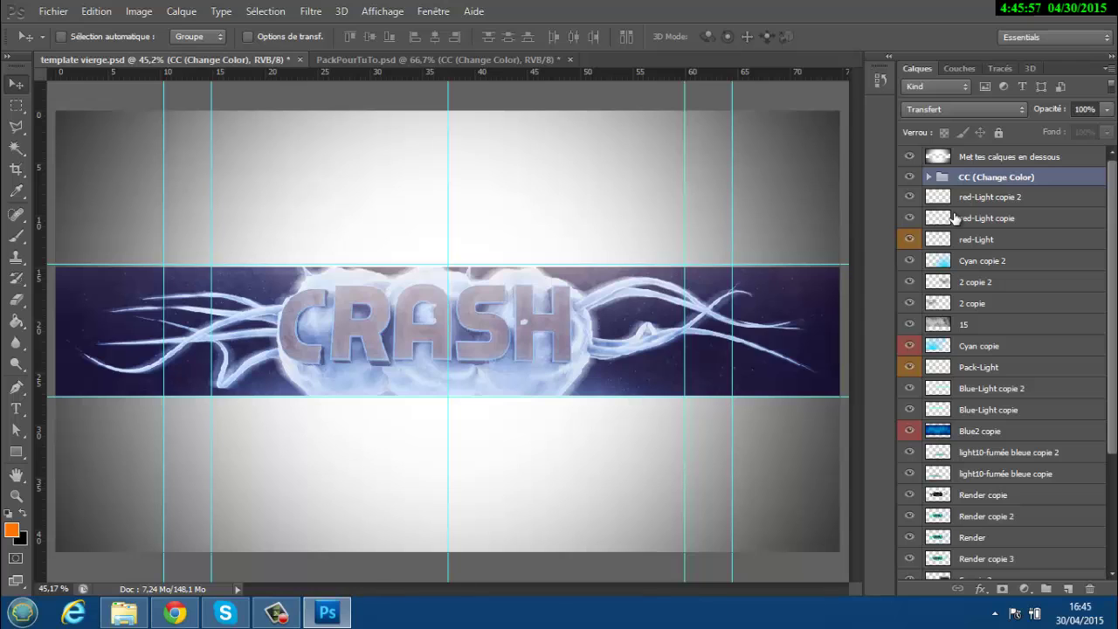
- Set the CHANGE Hue/Saturation layer in the CC (Change Color) group to hue +24, saturation +29 and lightness -11
left_click(929, 177)
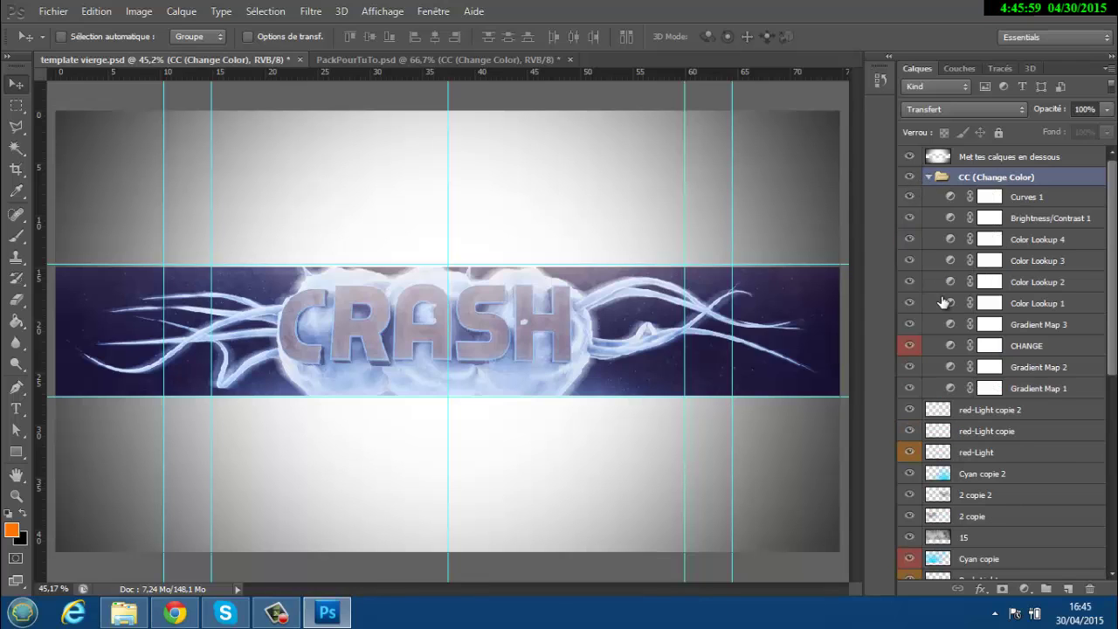
double_click(950, 347)
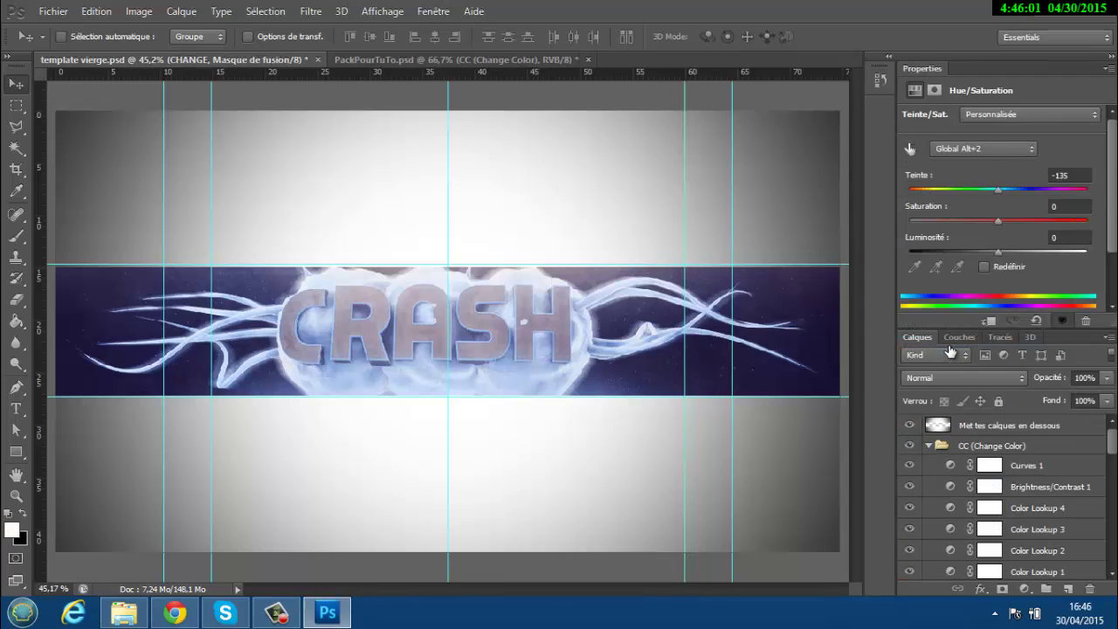
left_click_drag(925, 189, 1019, 192)
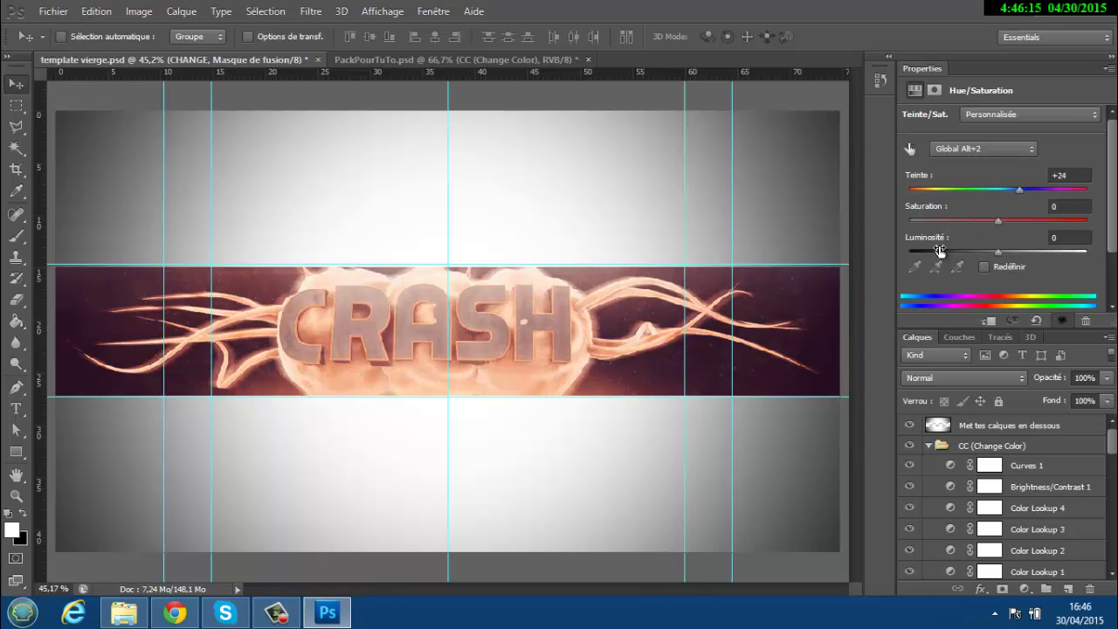
left_click_drag(982, 219, 987, 255)
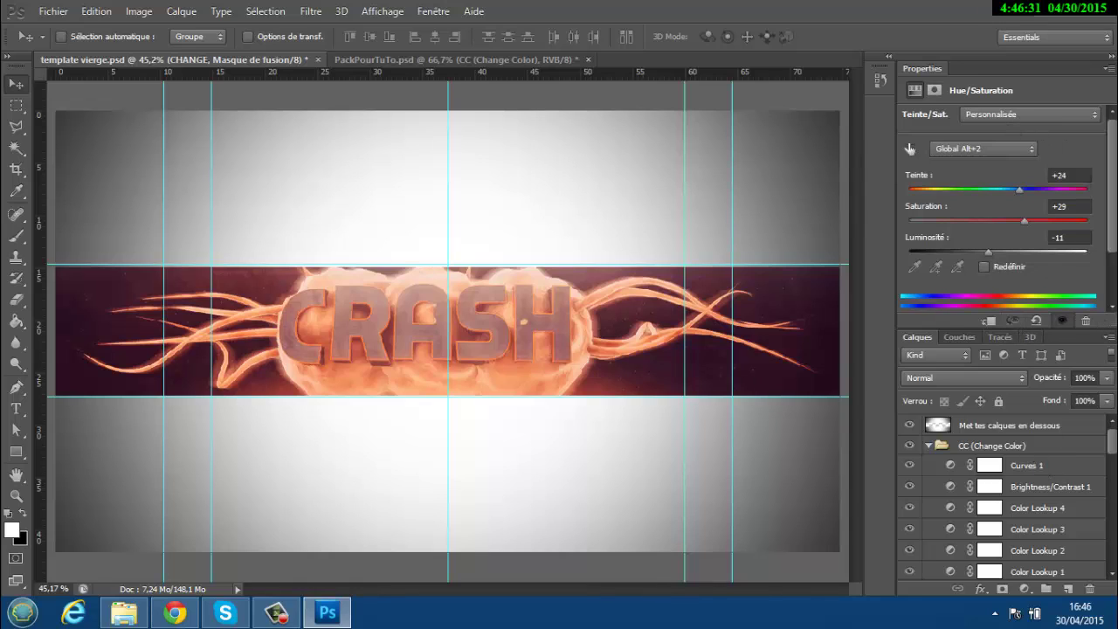
left_click(991, 446)
left_click(1110, 68)
left_click(1043, 94)
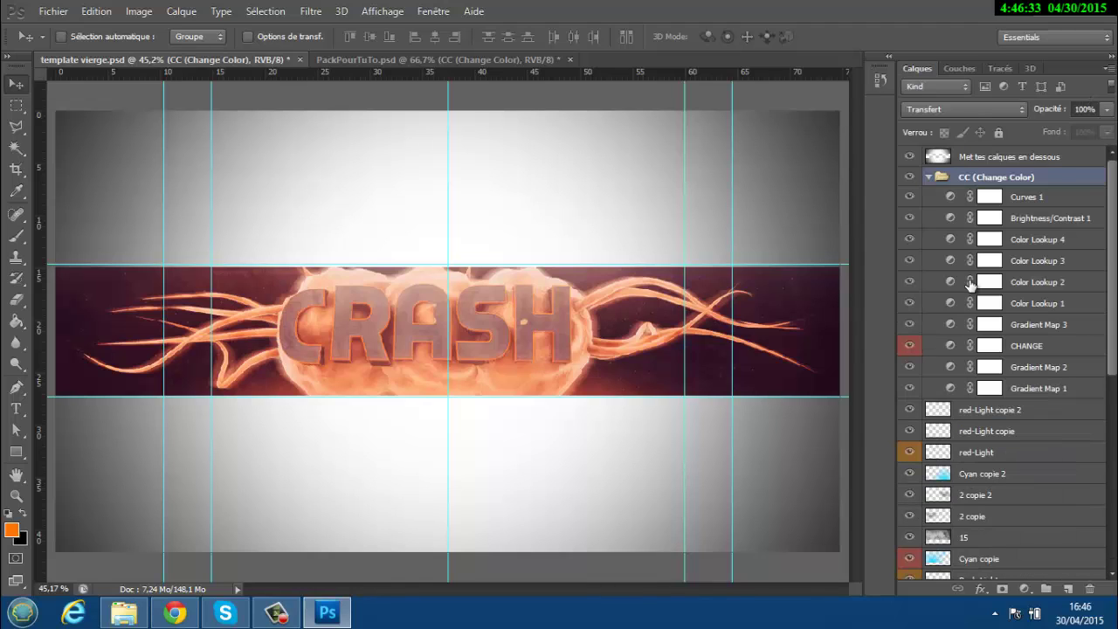
left_click(929, 177)
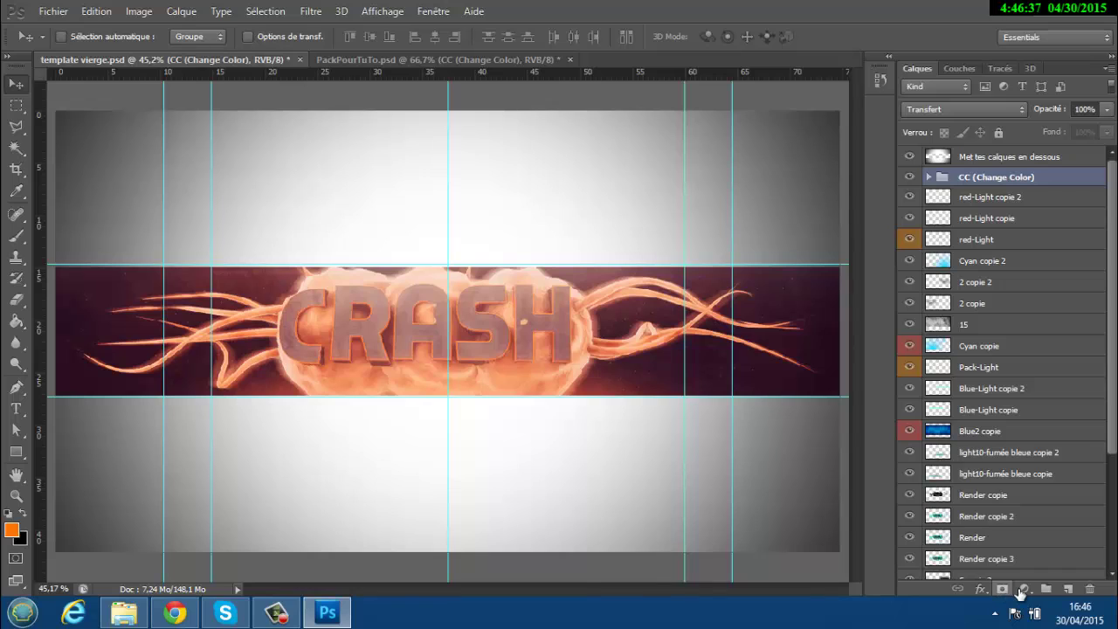
- Add a Vibrance adjustment layer above the CC (Change Color) group with vibrance +62 and saturation -21
left_click(1021, 589)
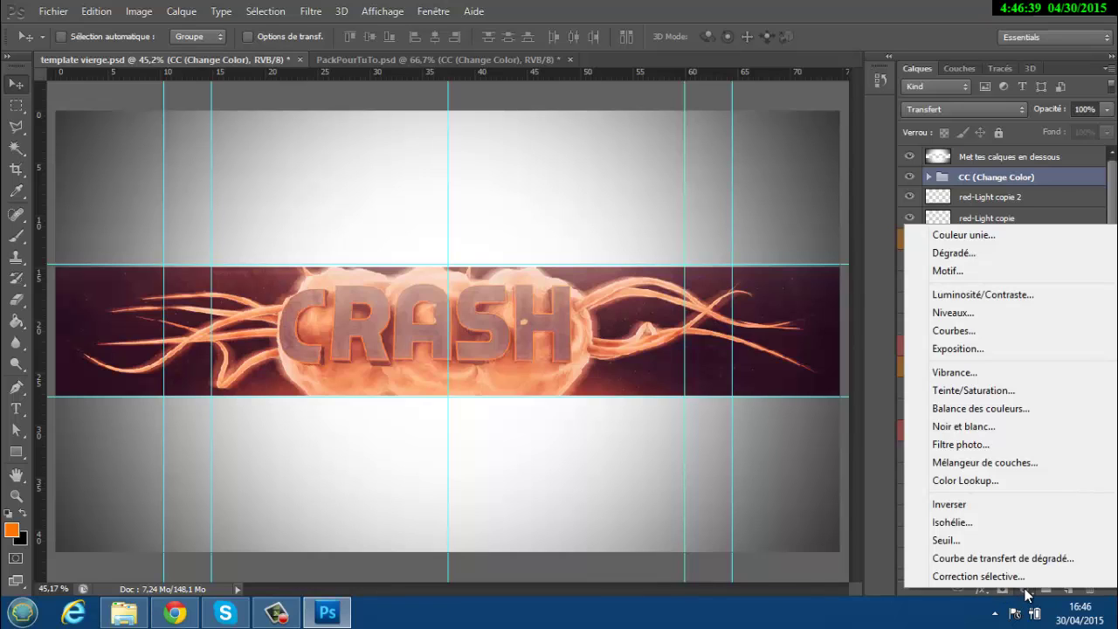
left_click(954, 372)
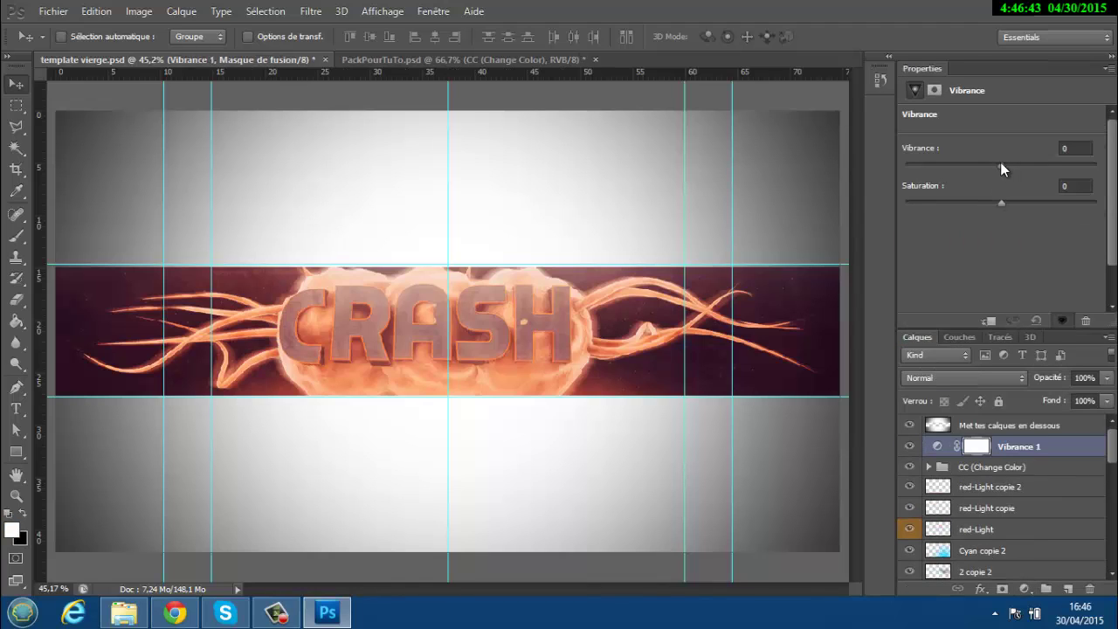
left_click_drag(999, 162, 1059, 172)
mouse_move(1051, 167)
left_mouse_down()
mouse_move(1028, 166)
mouse_move(1061, 168)
left_mouse_up()
mouse_move(1000, 203)
left_mouse_down()
mouse_move(975, 202)
mouse_move(1036, 208)
mouse_move(994, 208)
left_mouse_up()
left_click(1040, 465)
left_click(1023, 449)
left_click(1110, 69)
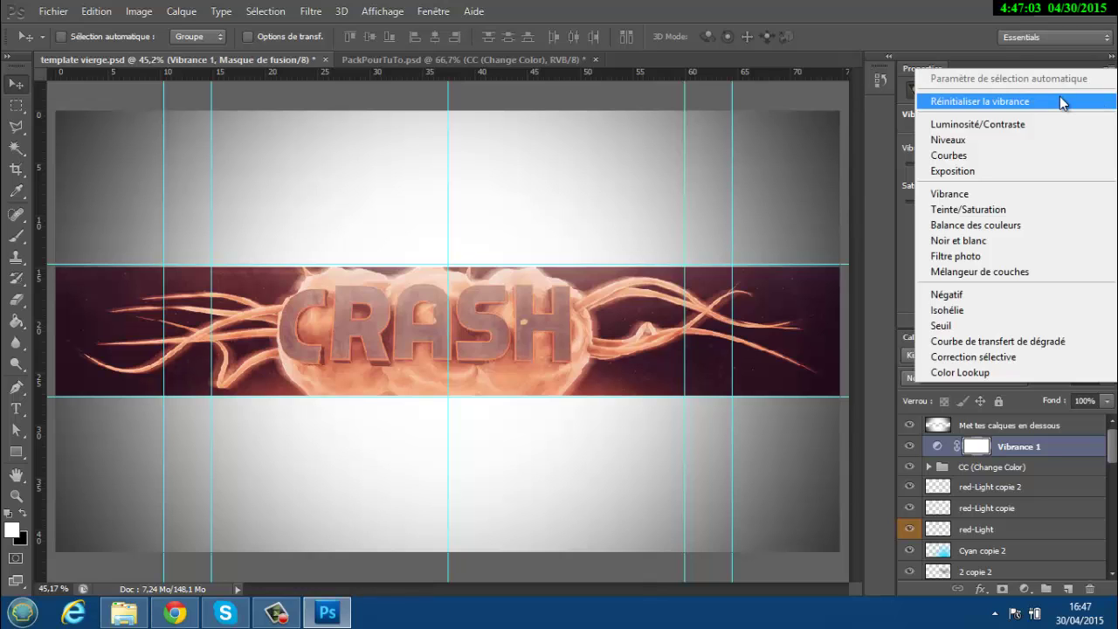
left_click(1018, 461)
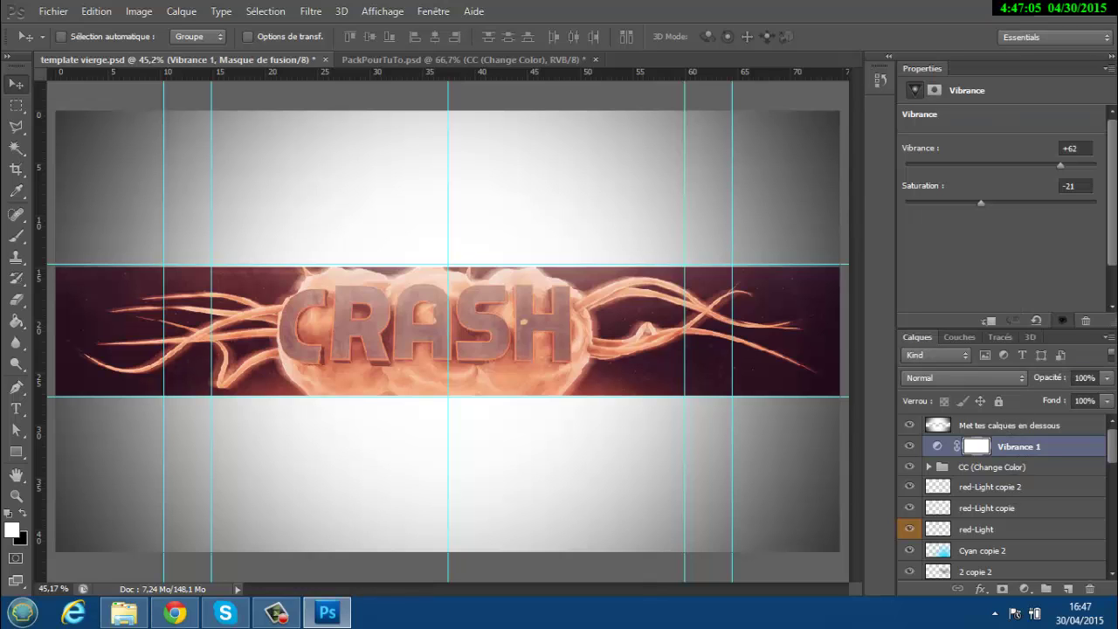
left_click(1008, 426)
left_click(1110, 68)
left_click(1061, 95)
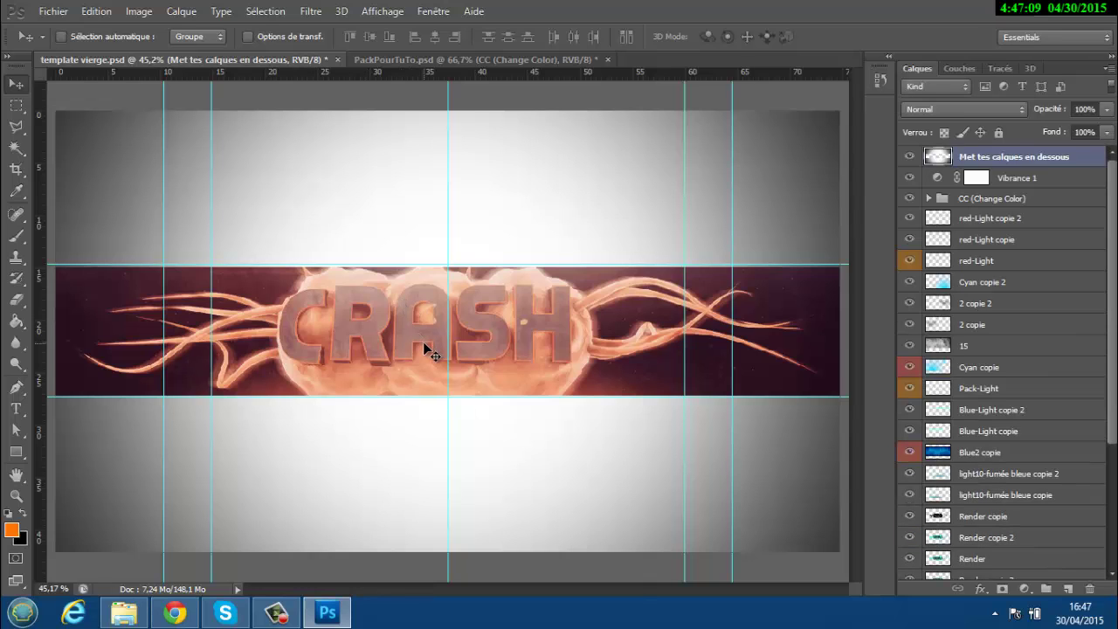
scroll(425, 347, "down", 1, "alt")
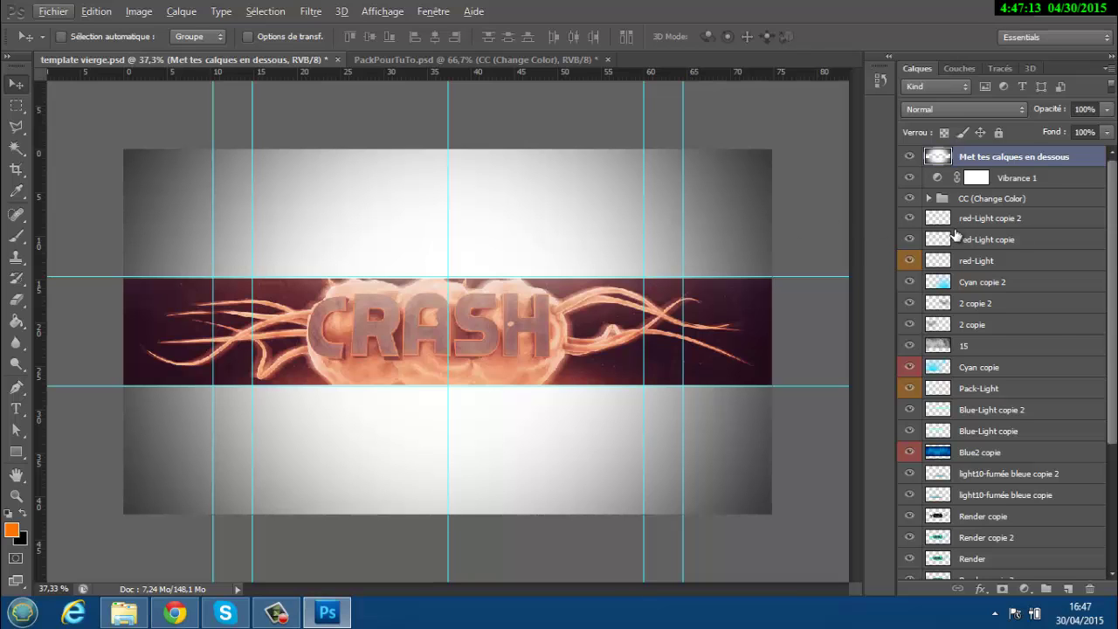
scroll(1067, 469, "down", 2)
scroll(1069, 470, "up", 2)
left_click(298, 12)
left_click(302, 12)
left_click(305, 13)
left_click(308, 13)
left_click(261, 620)
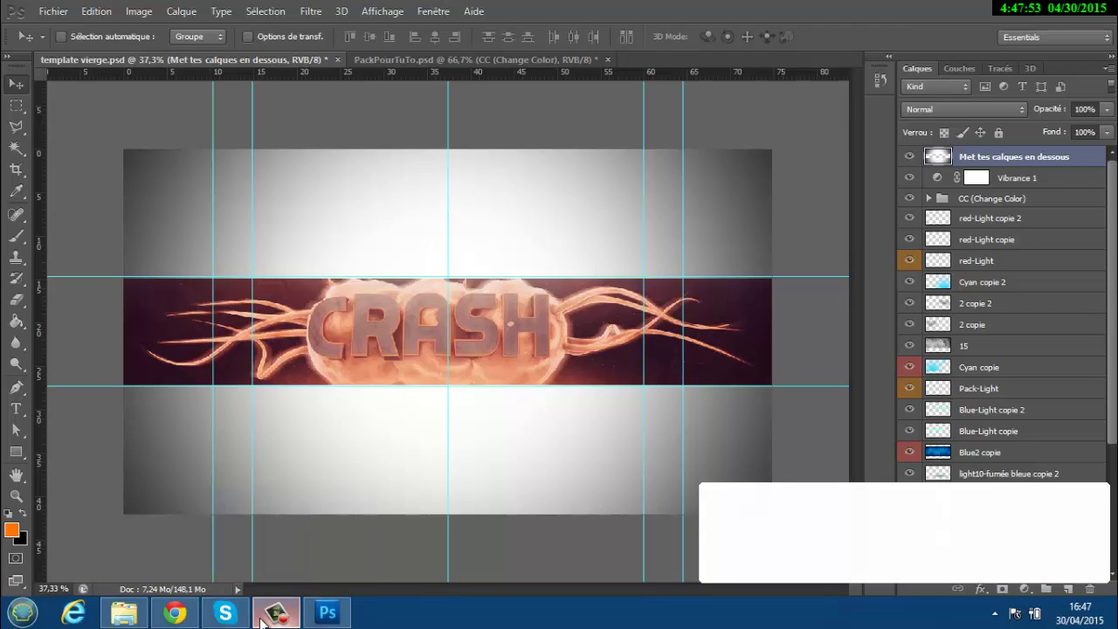
left_click(1004, 542)
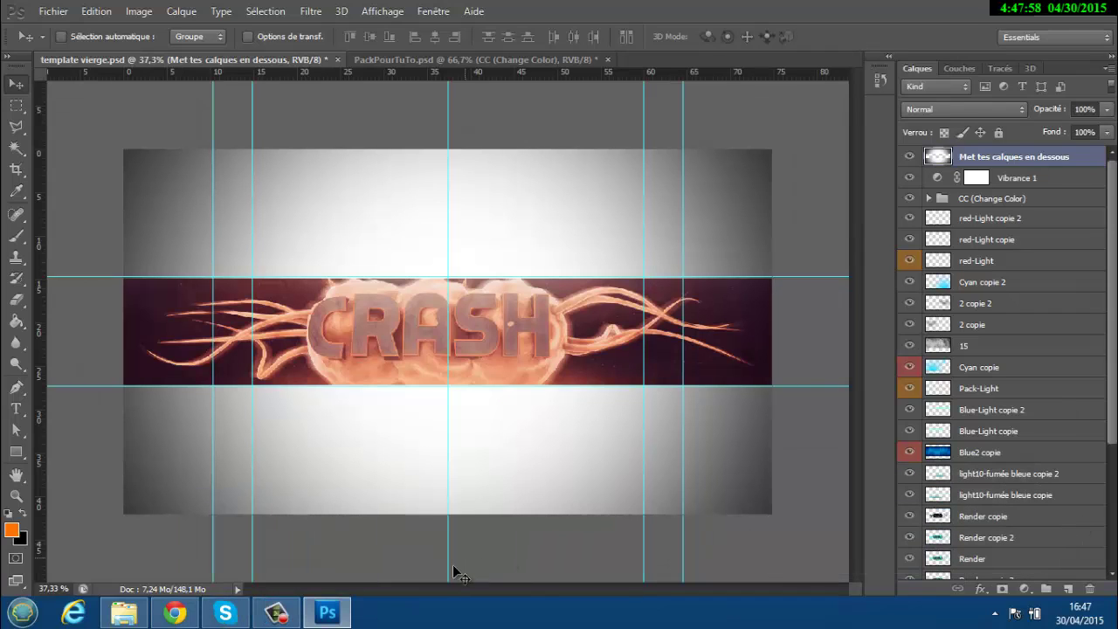
left_click(276, 612)
left_click(1004, 541)
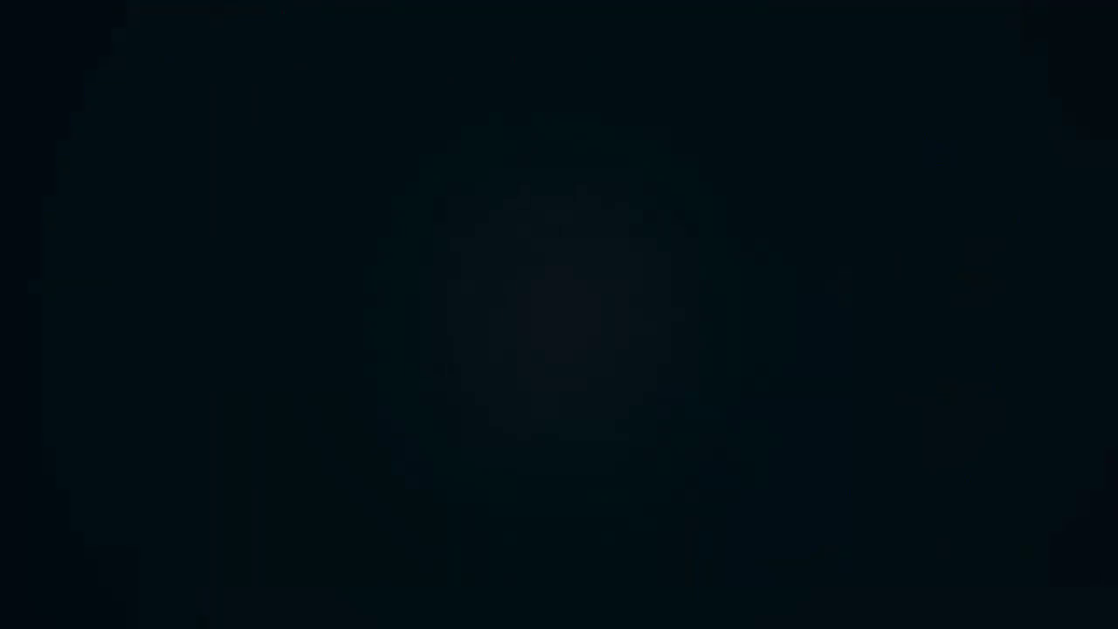